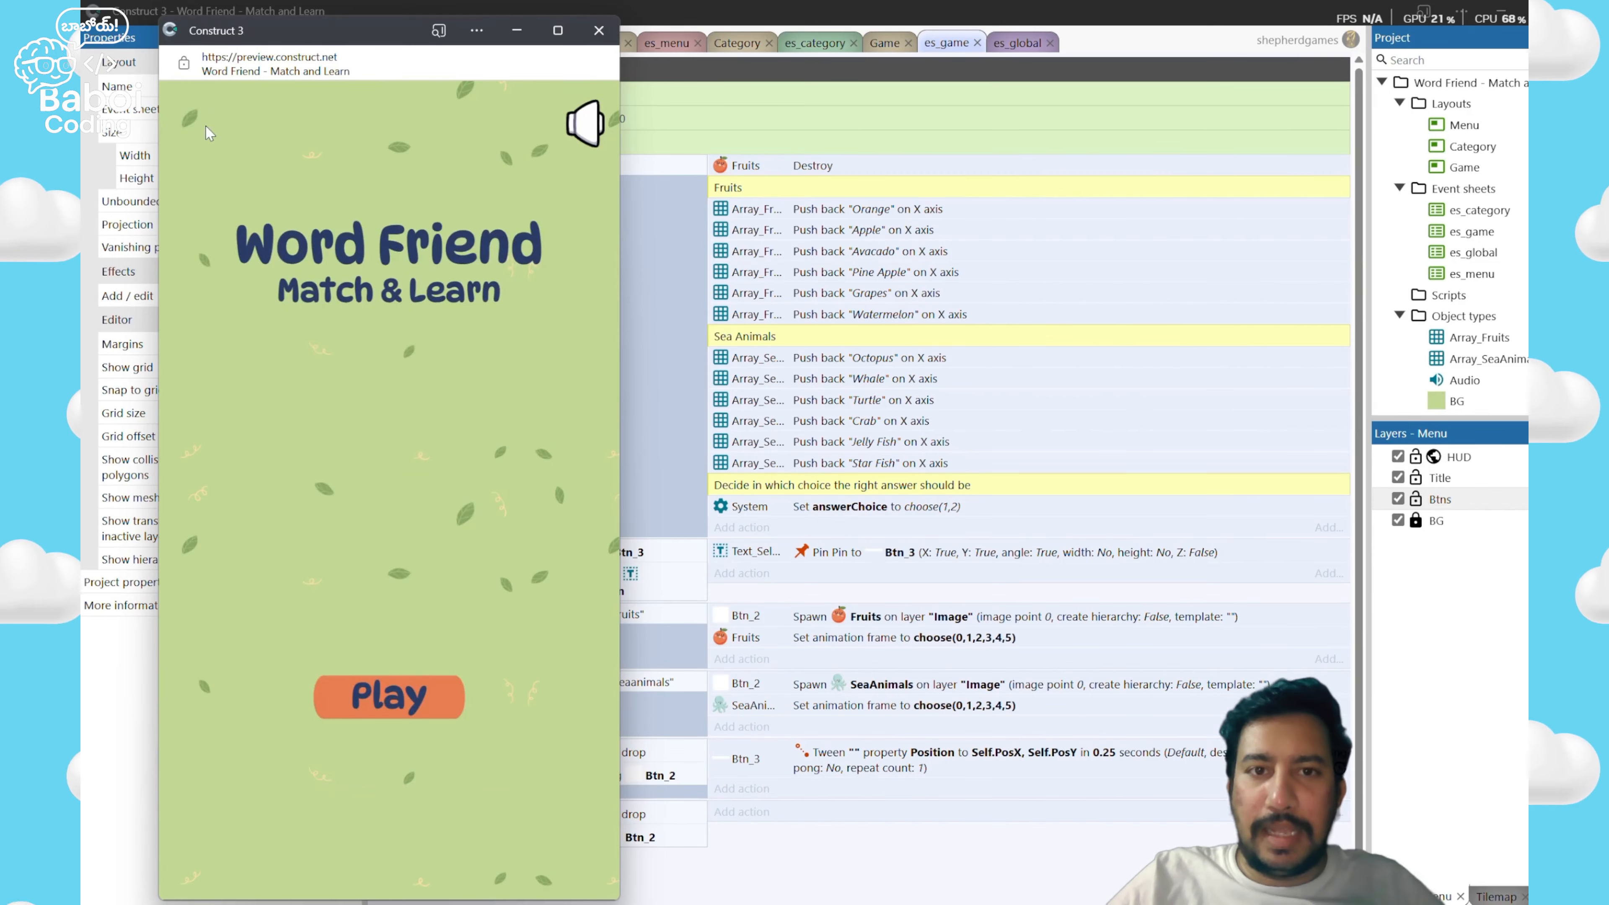
Step: Play-test the finished Word Friend game by starting it, choosing the Sea Animals category and dropping the word Whale on the picture
click(438, 703)
click(464, 580)
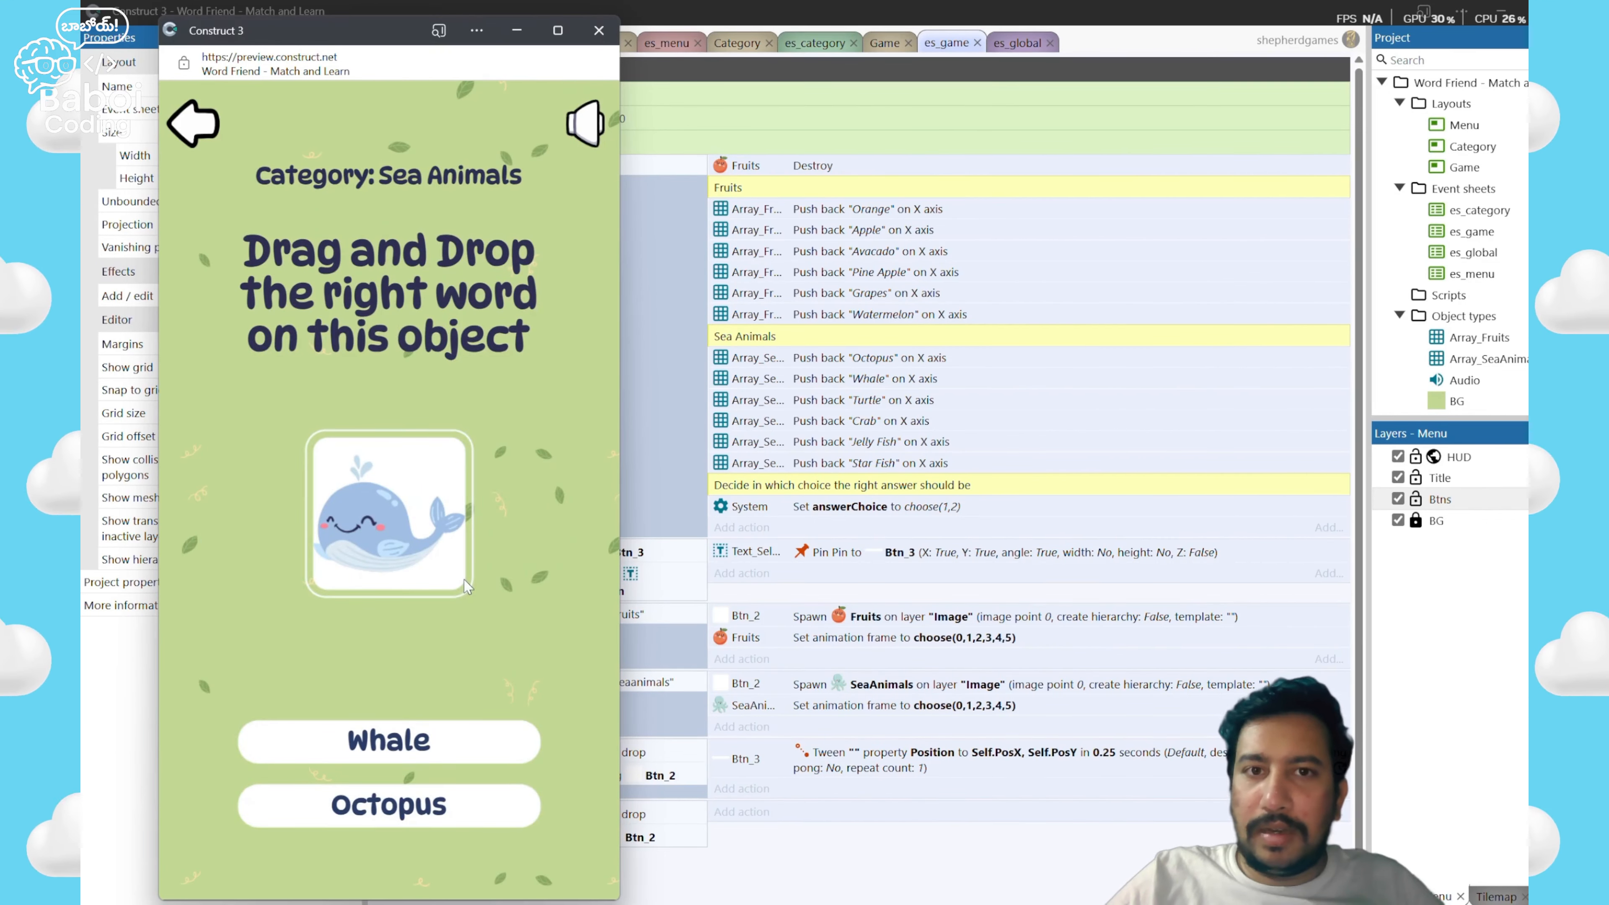
drag(406, 738, 389, 520)
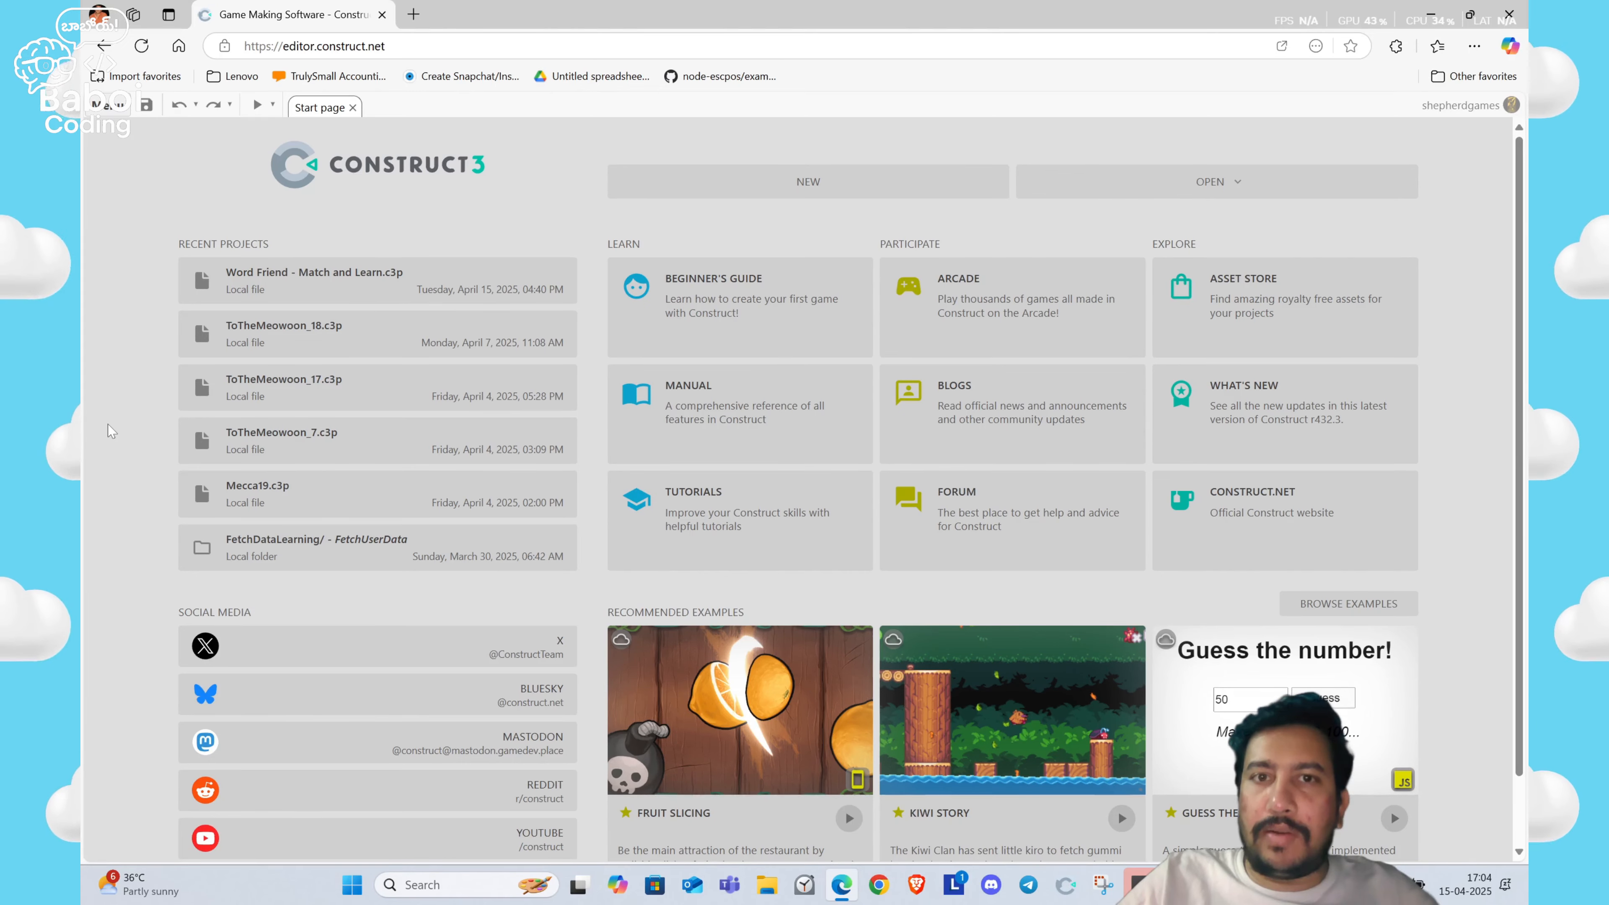
Step: Load the Construct 3 editor in the browser from editor.construct.net
click(380, 45)
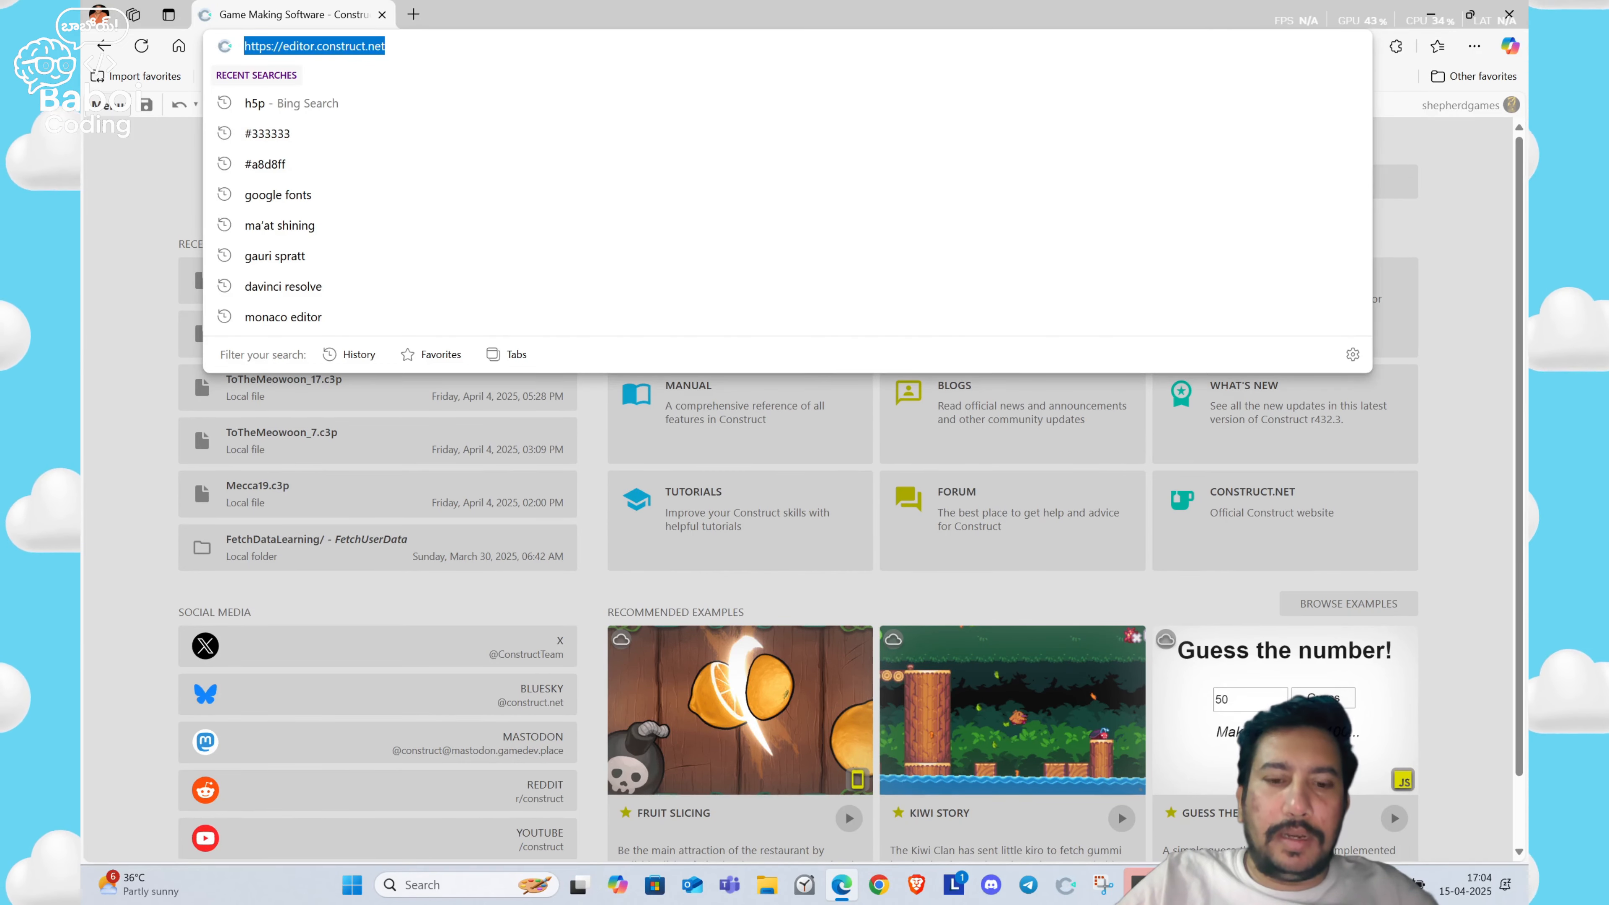
text(ed)
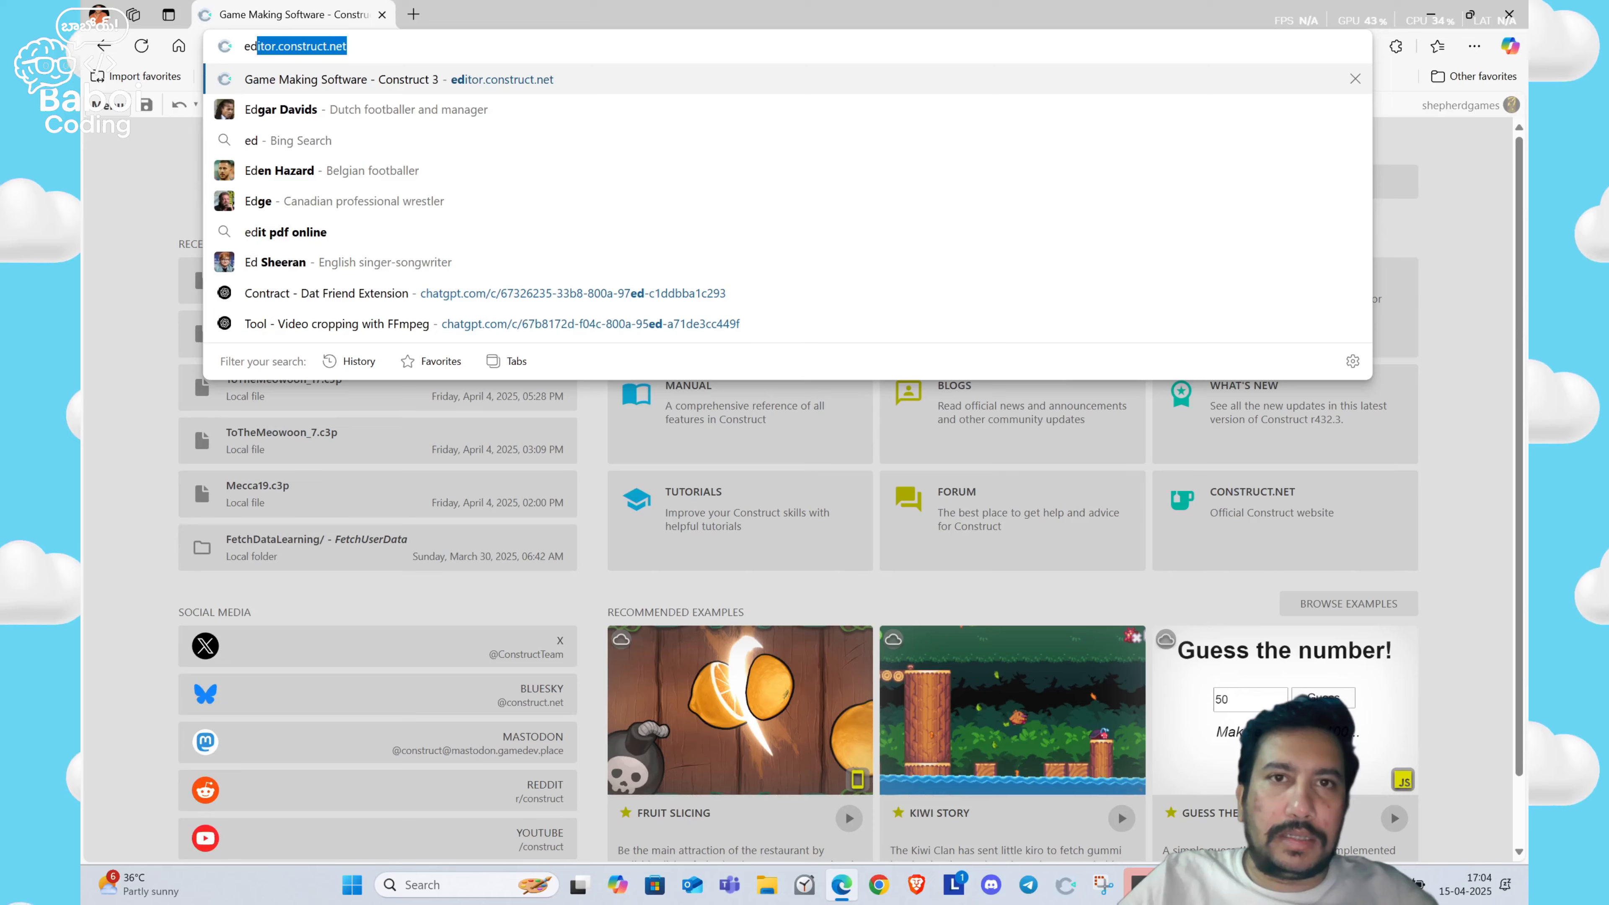
key(Right)
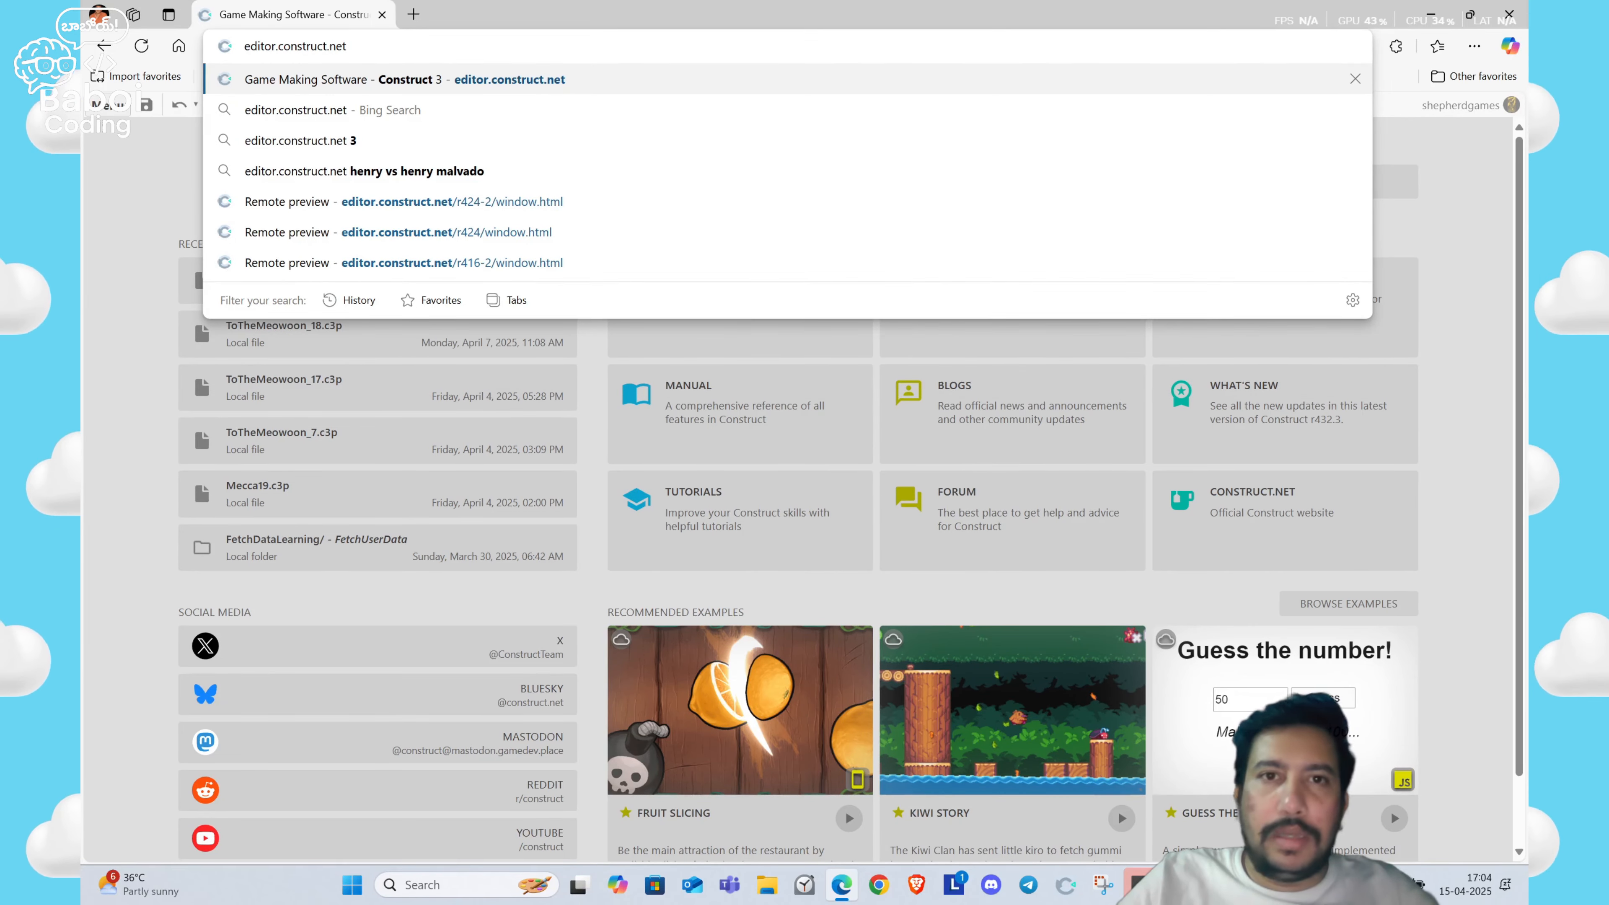
key(Return)
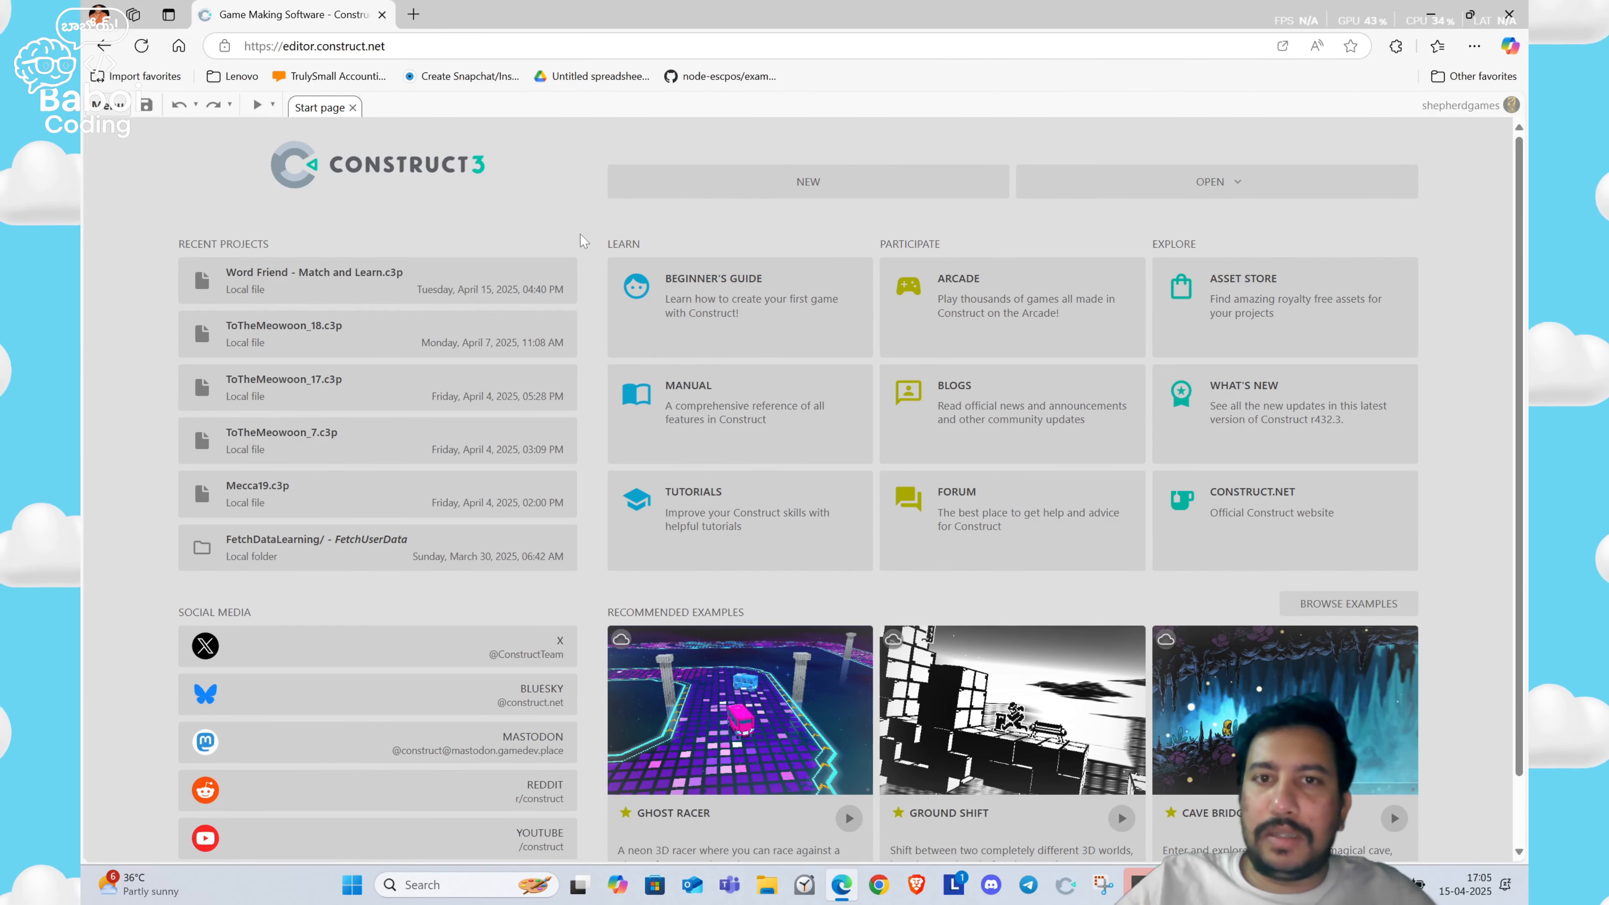
Step: Create a new 1080 x 1920 portrait project named "Word Friend - YT"
click(778, 194)
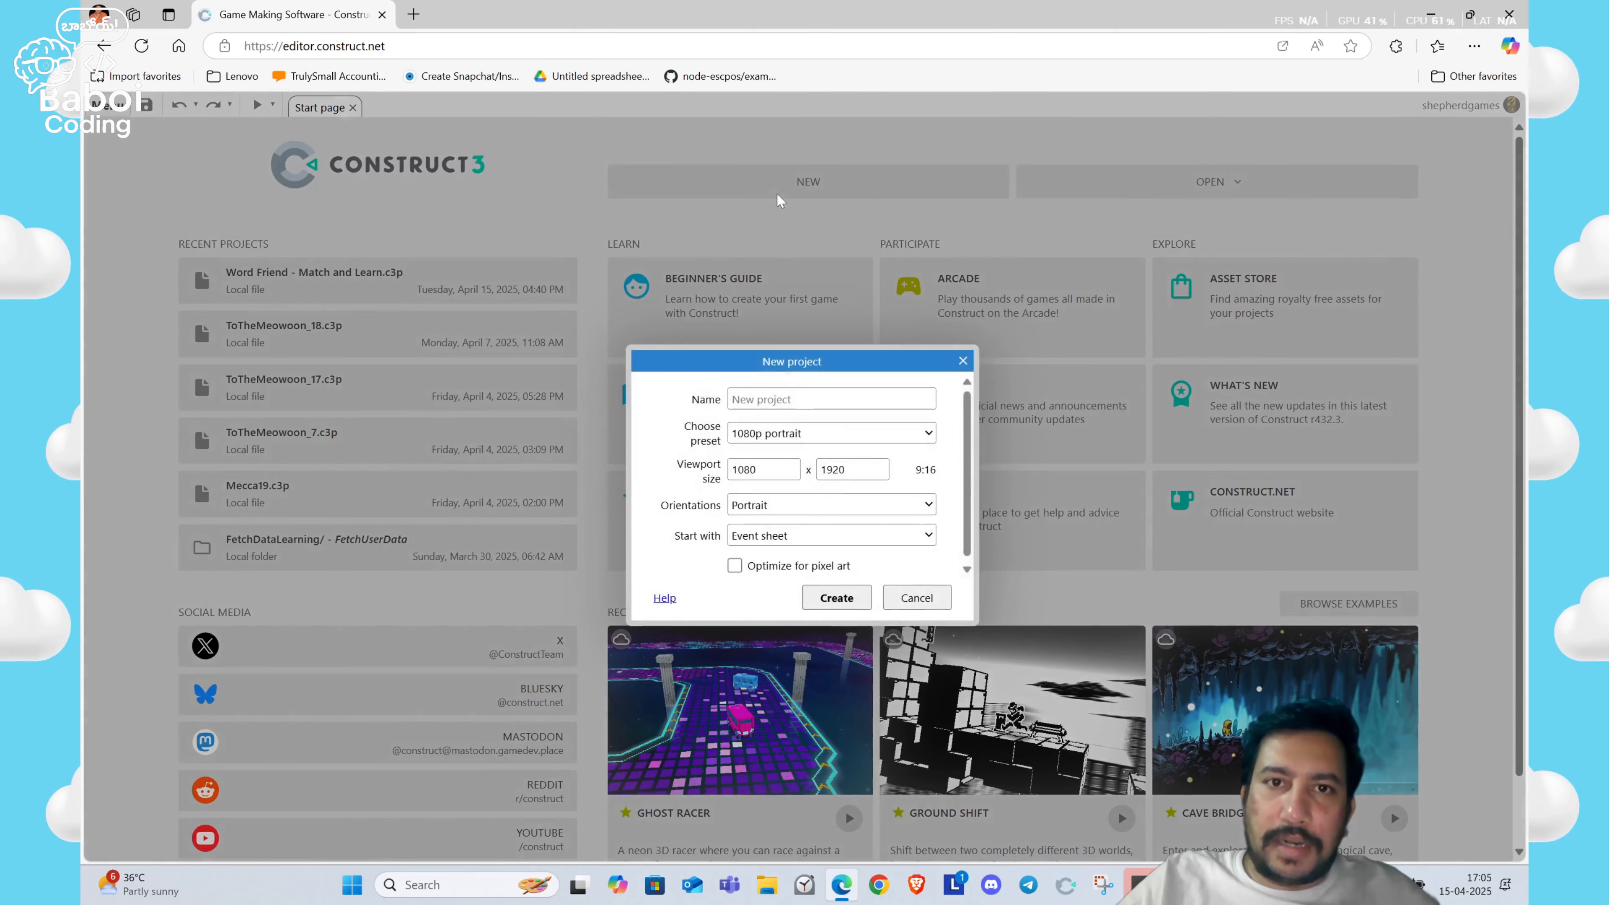
click(779, 397)
text(Wodr)
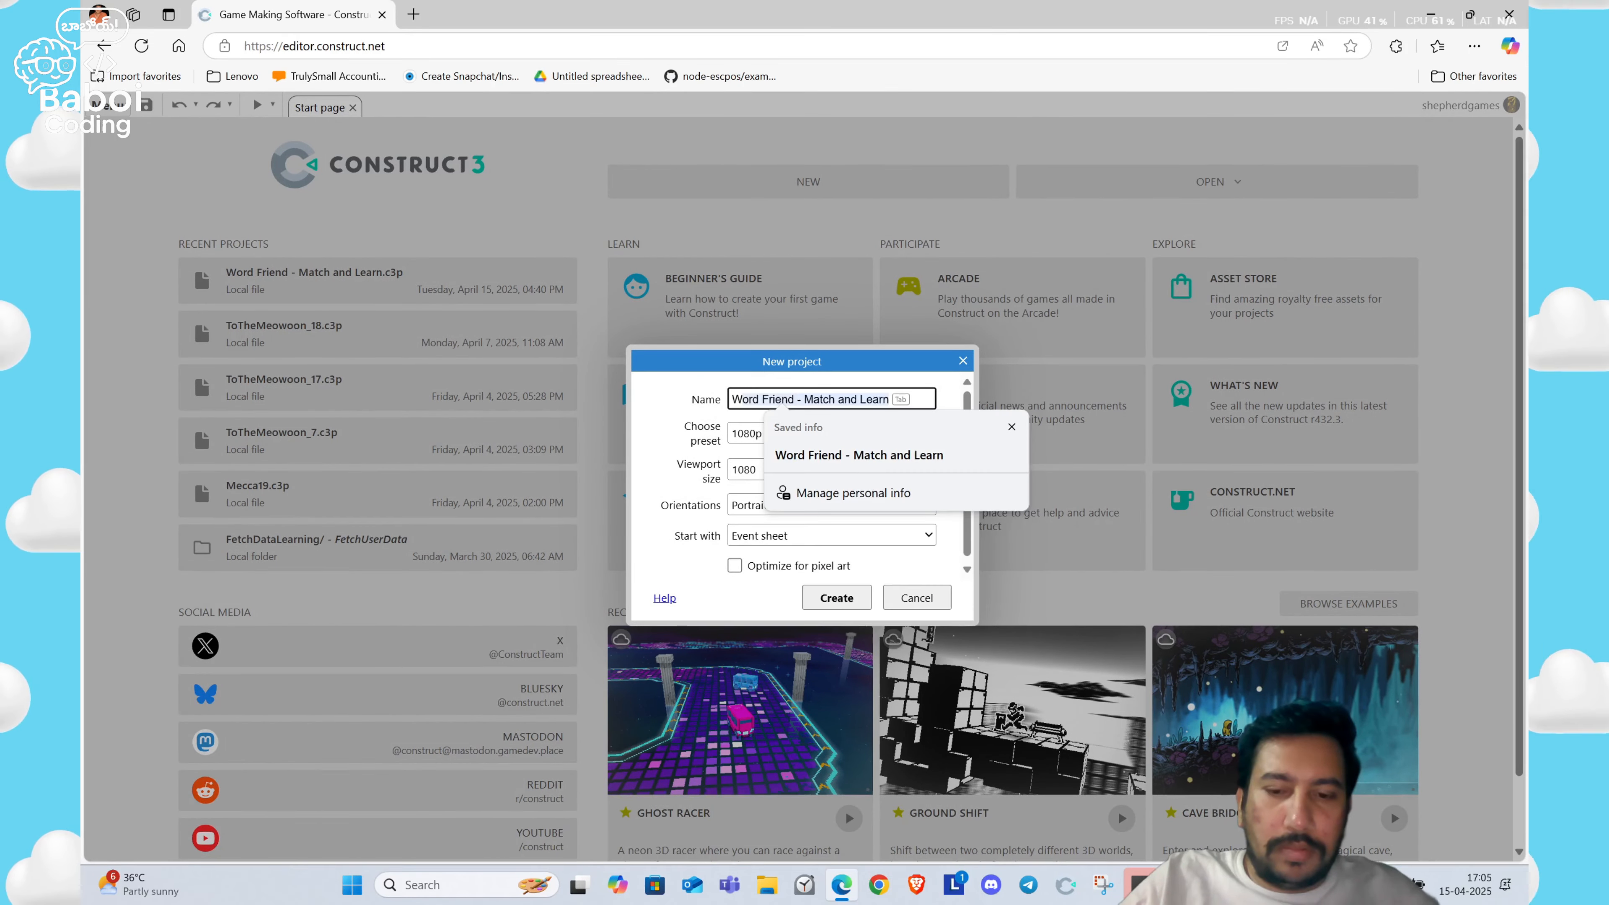
key(BackSpace)
key(BackSpace)
text(rd Firn)
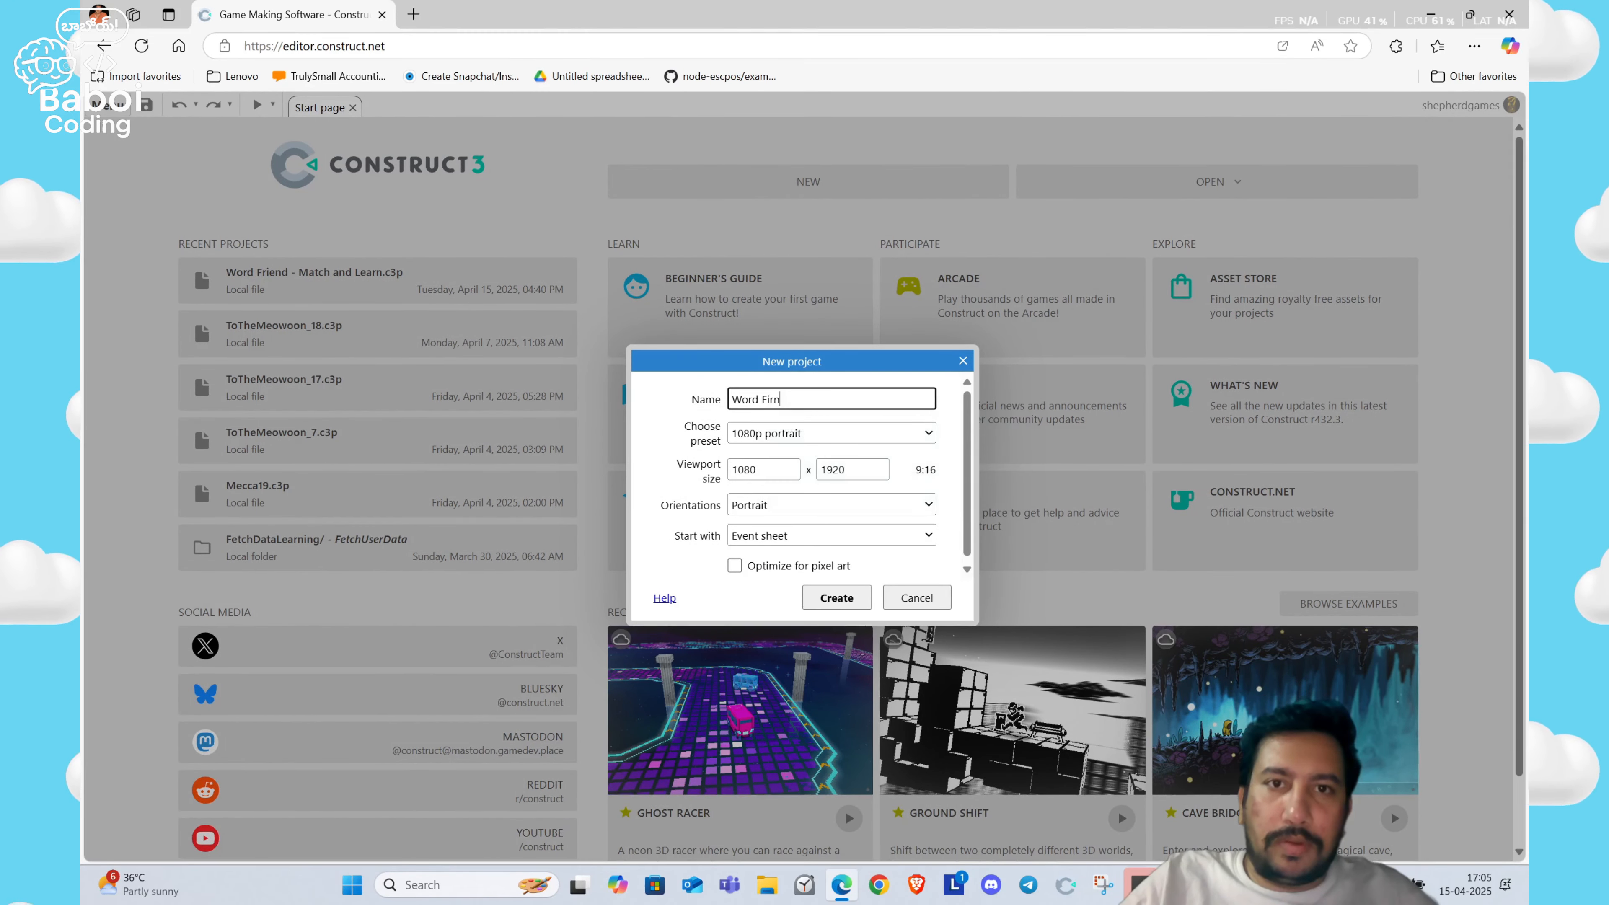
key(BackSpace)
key(BackSpace)
key(BackSpace)
text(riend - )
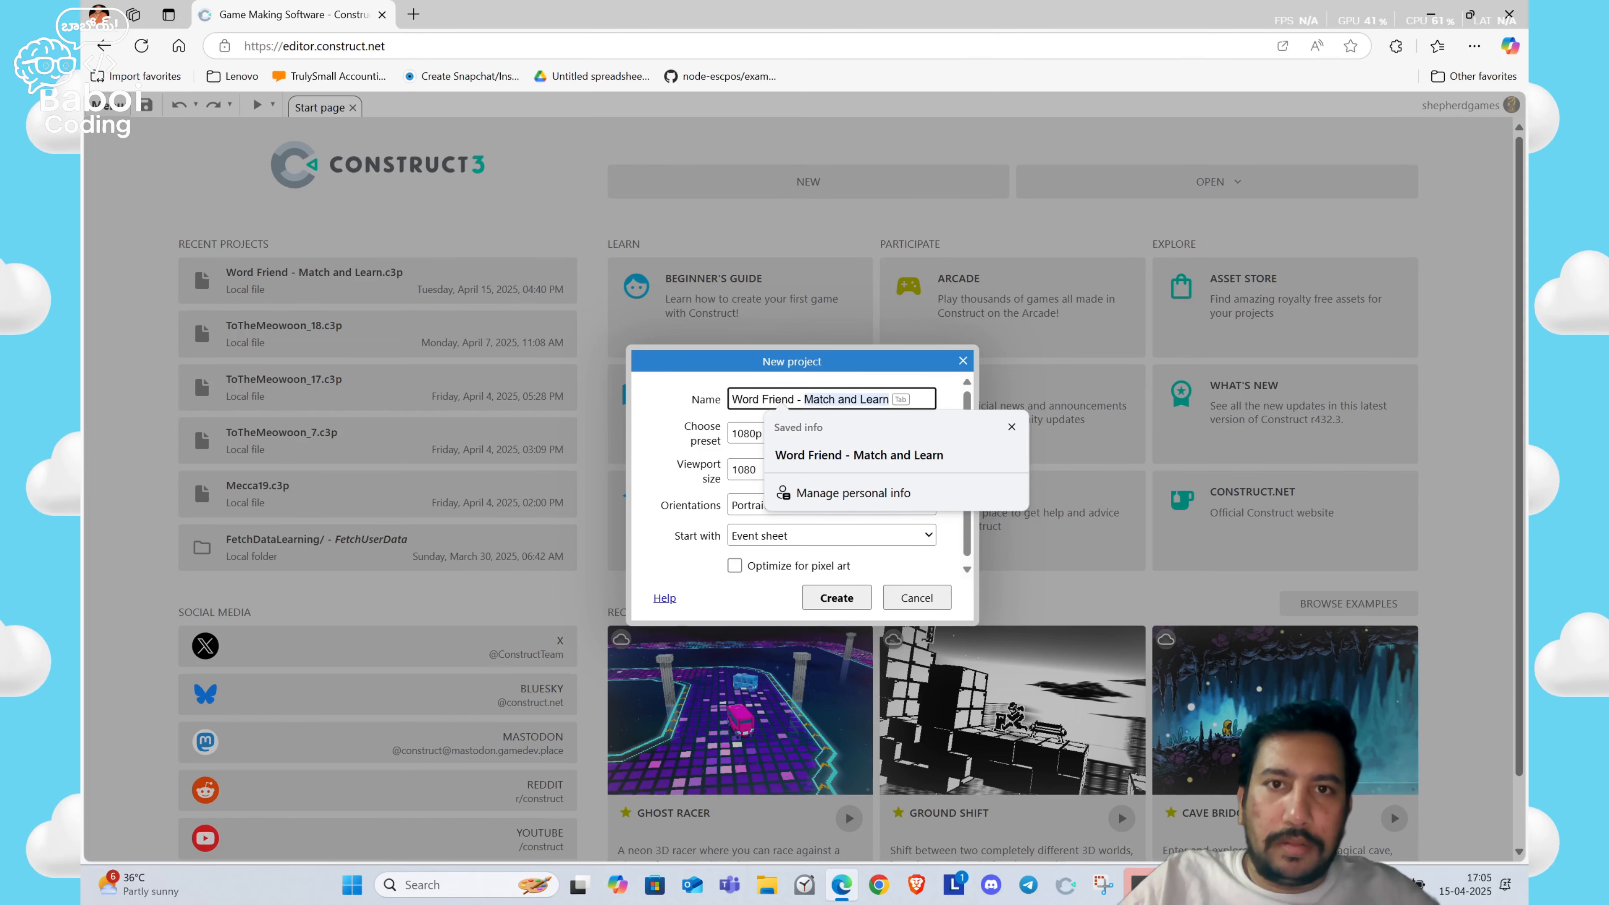
text(YT)
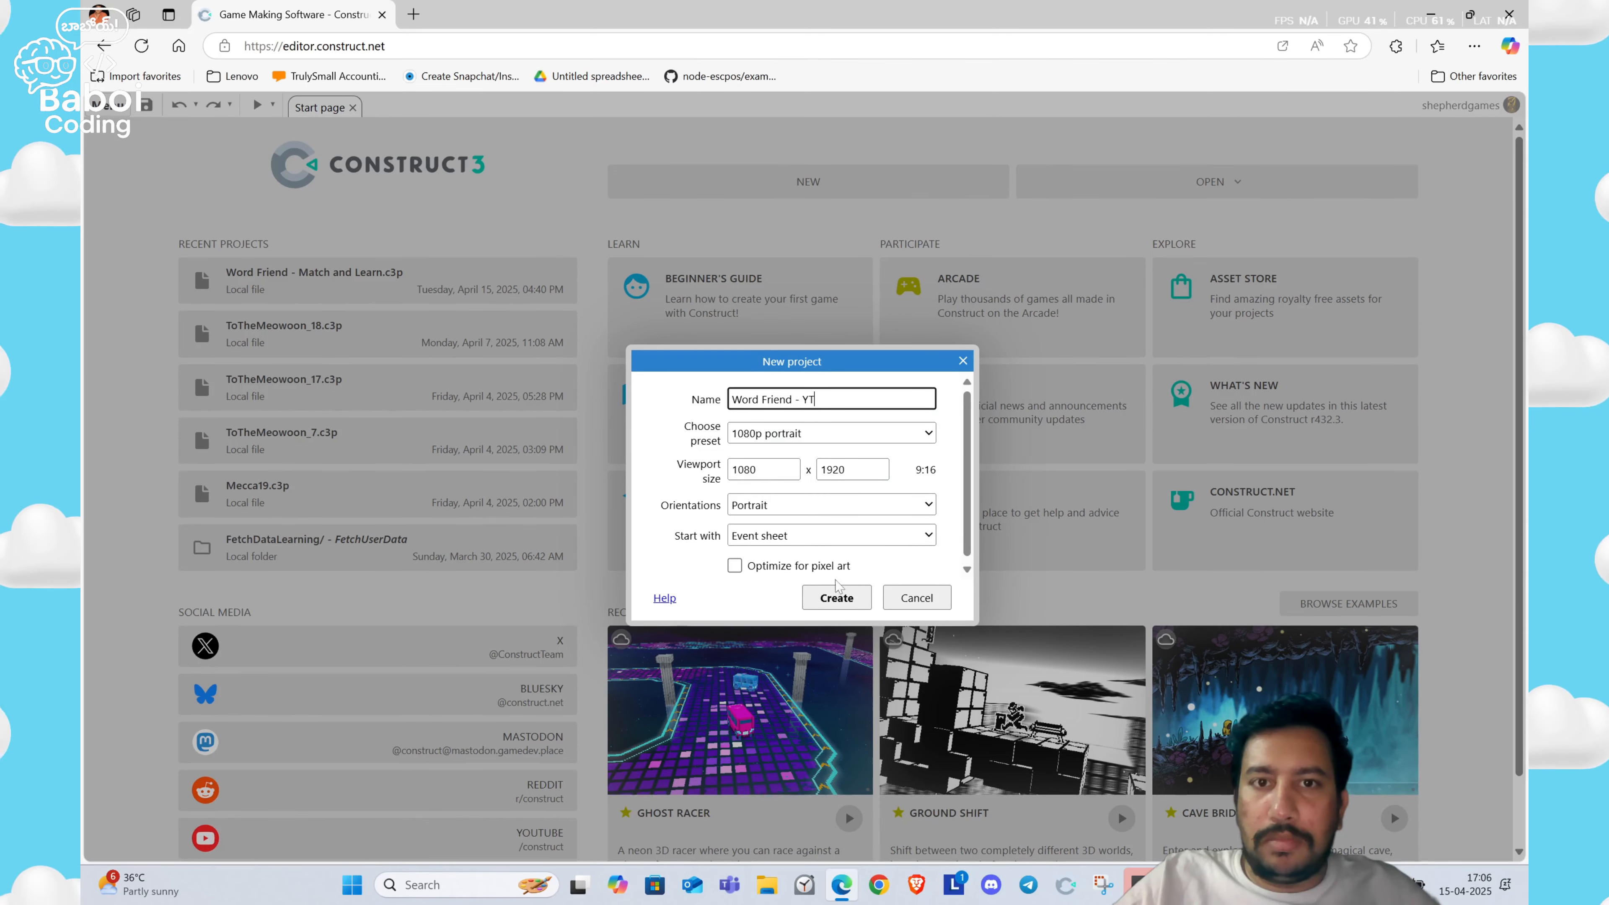
click(836, 595)
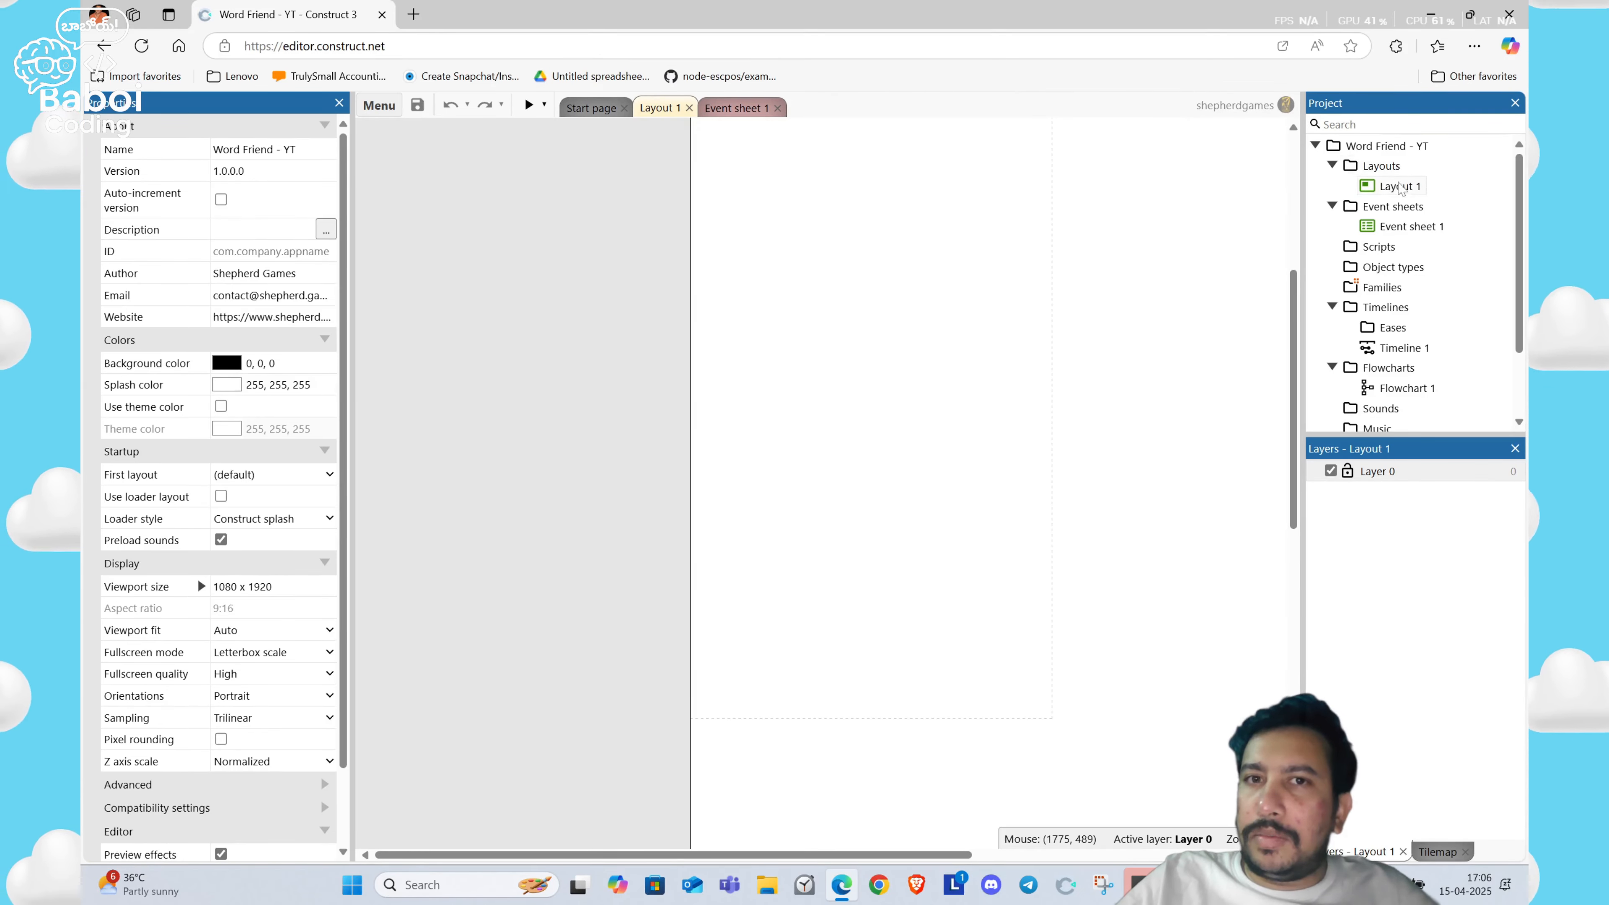
Step: Look over the empty Event sheet 1 and return to Layout 1 to view the whole layout area
click(1397, 186)
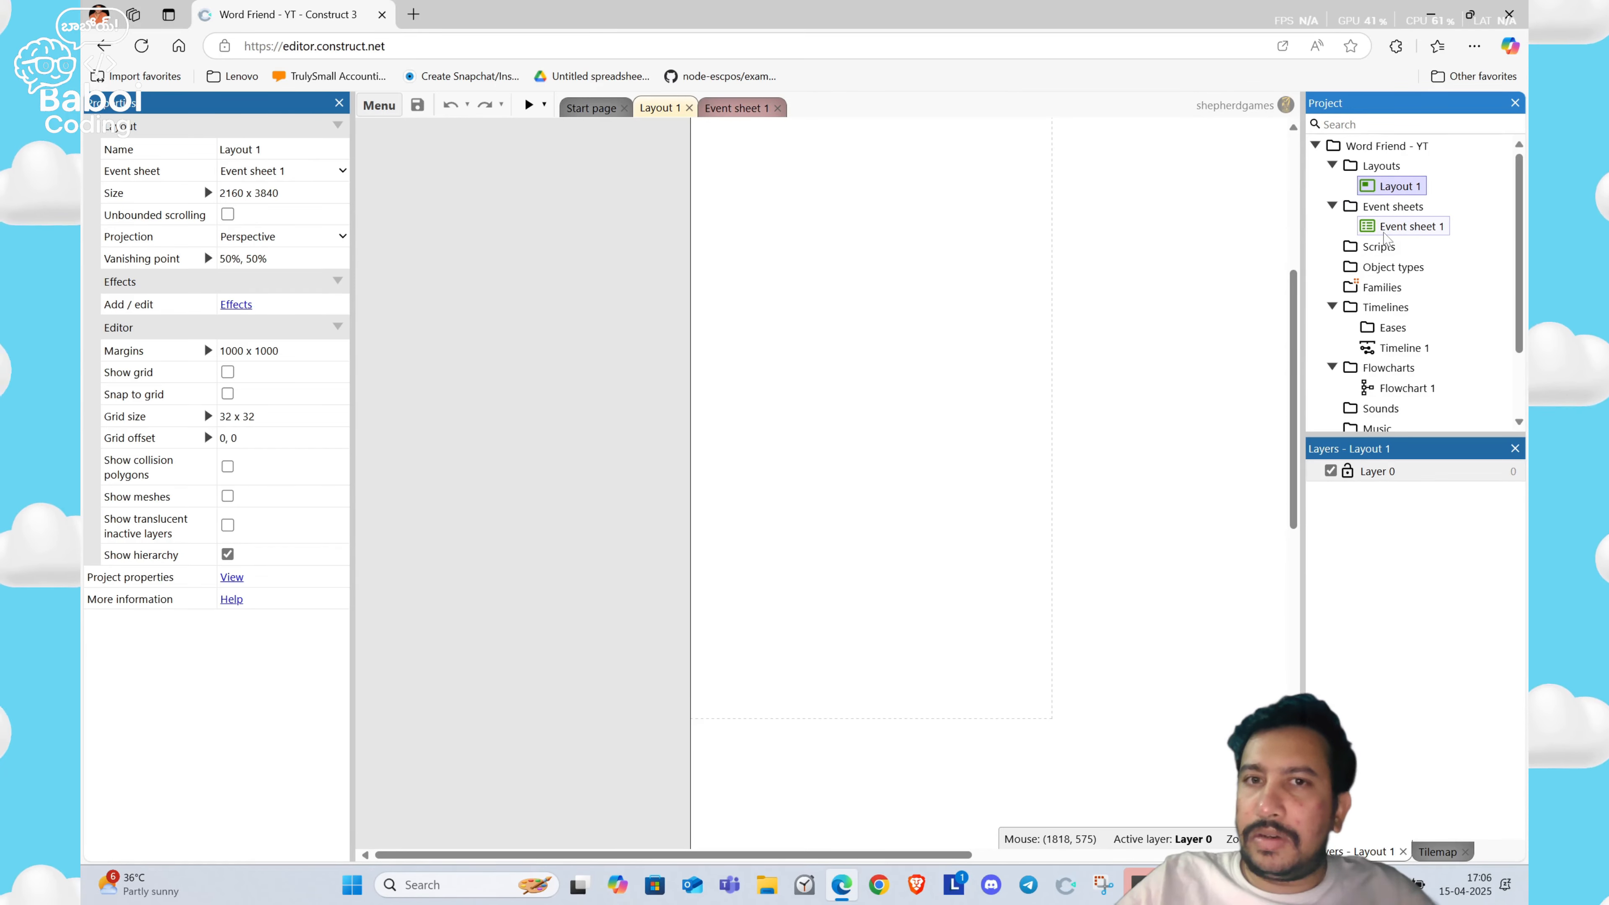
double_click(1385, 232)
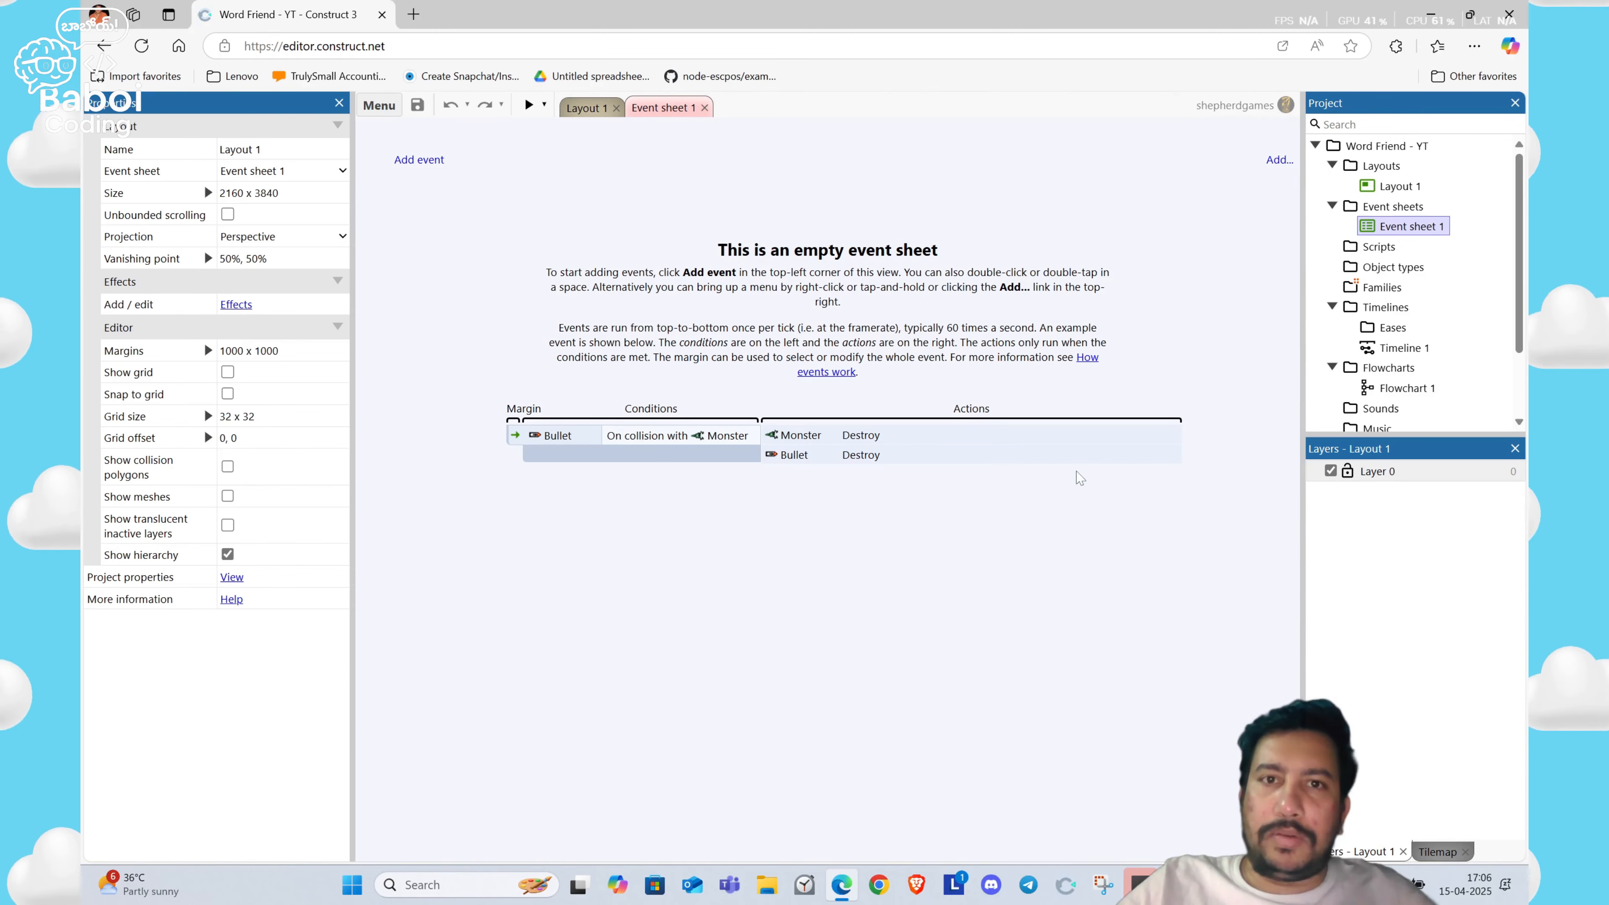
double_click(1397, 186)
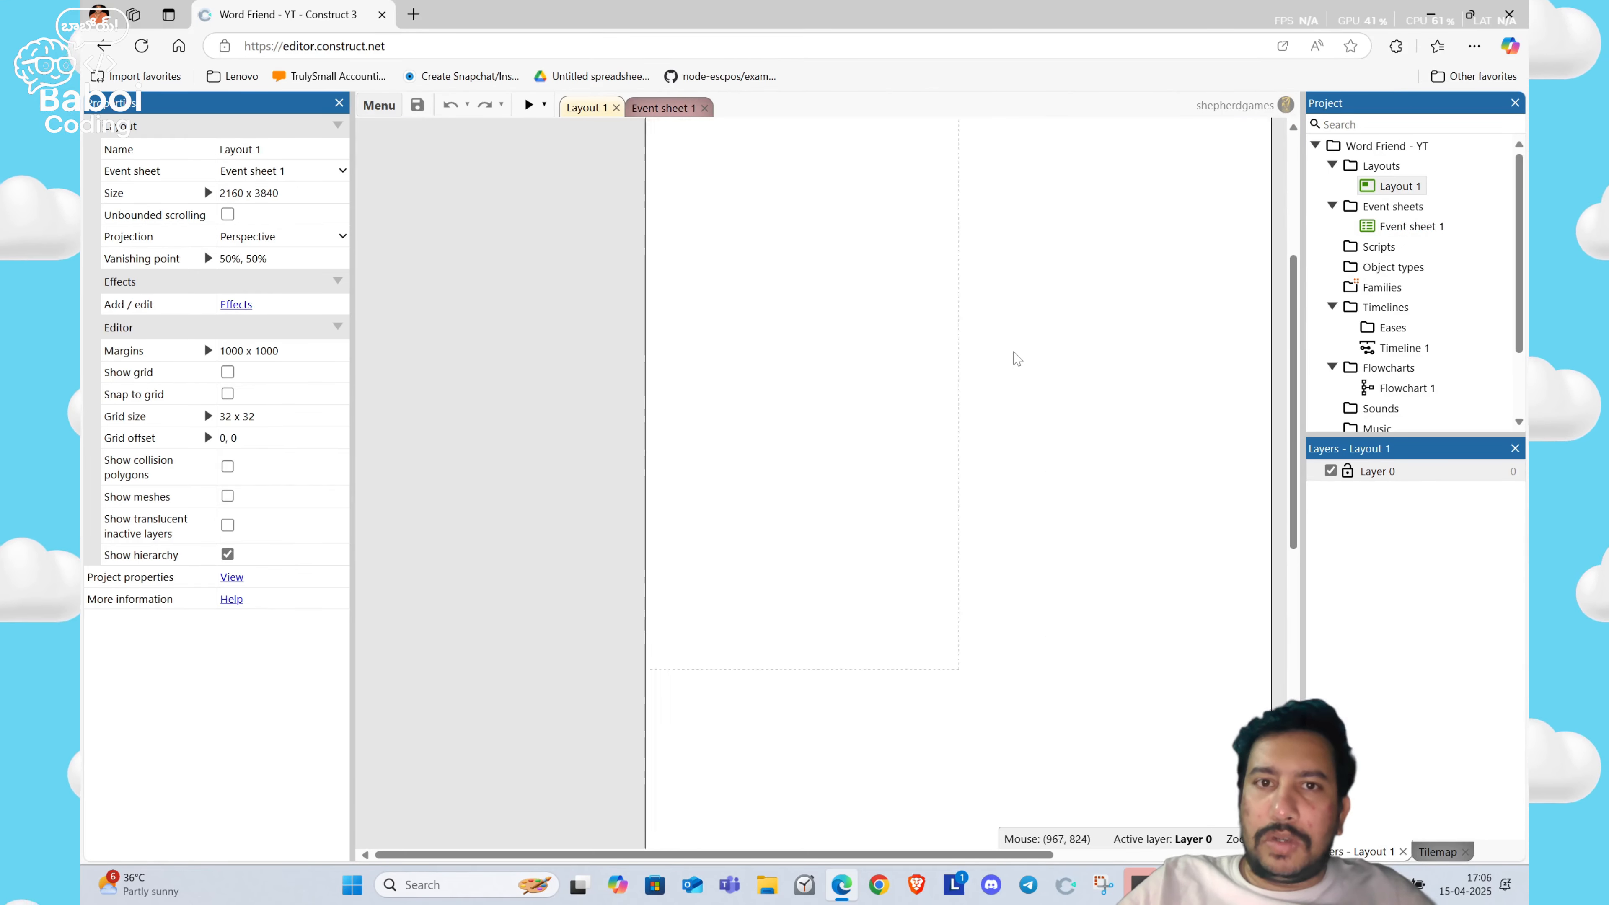
ctrl+scroll(1016, 359, down, 2)
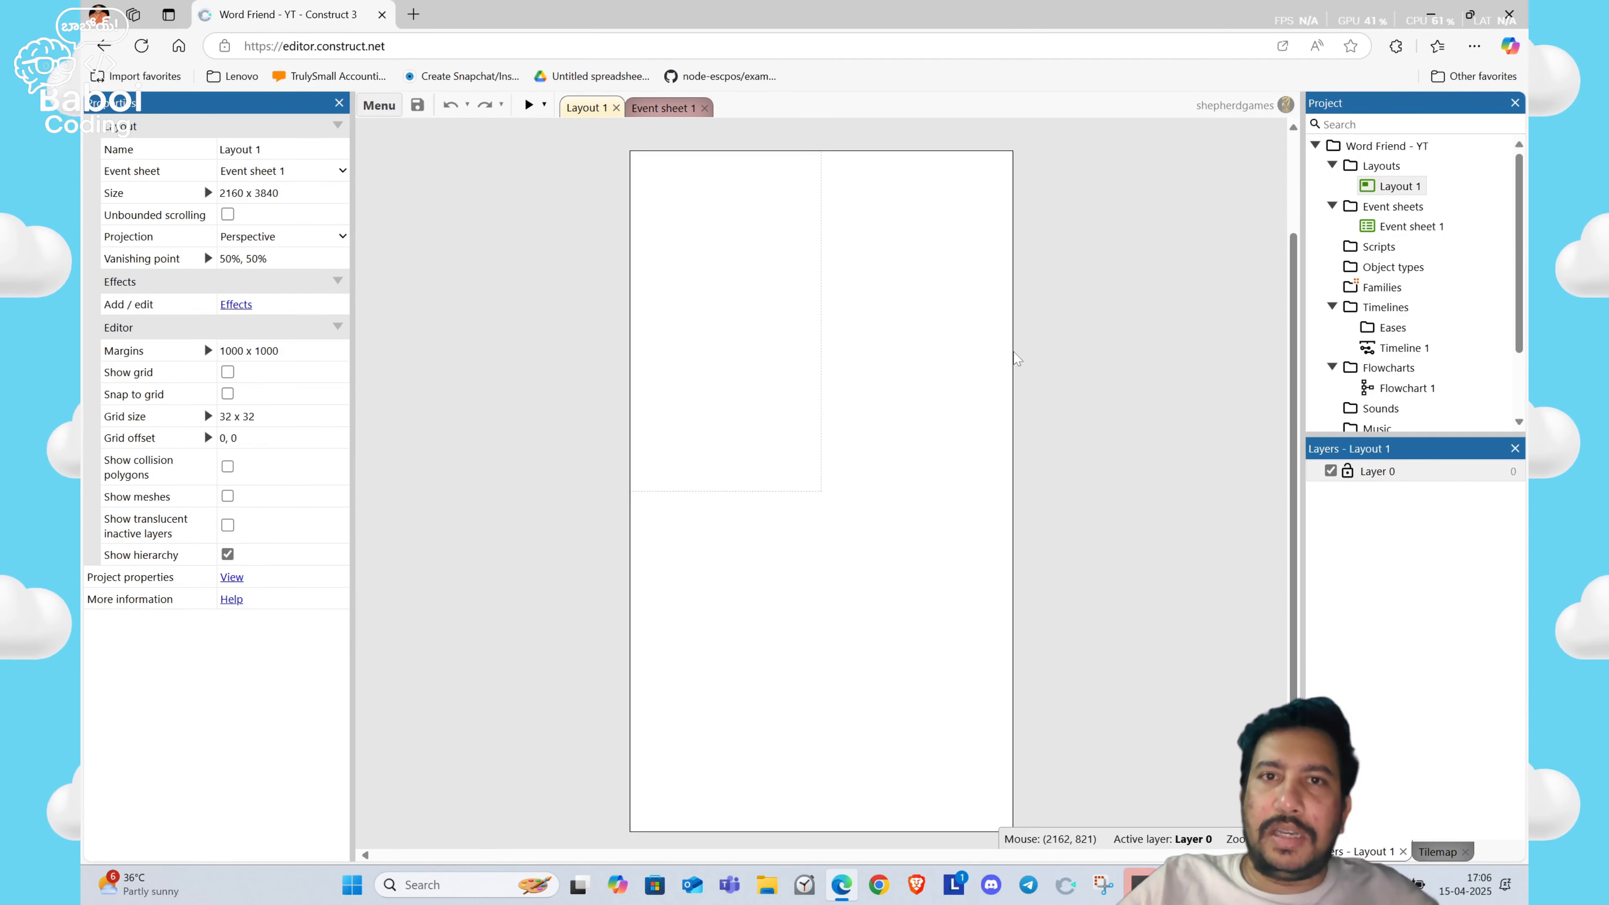
Step: Rename Layout 1 as Menu and check which event sheet is assigned to it
right_click(1386, 194)
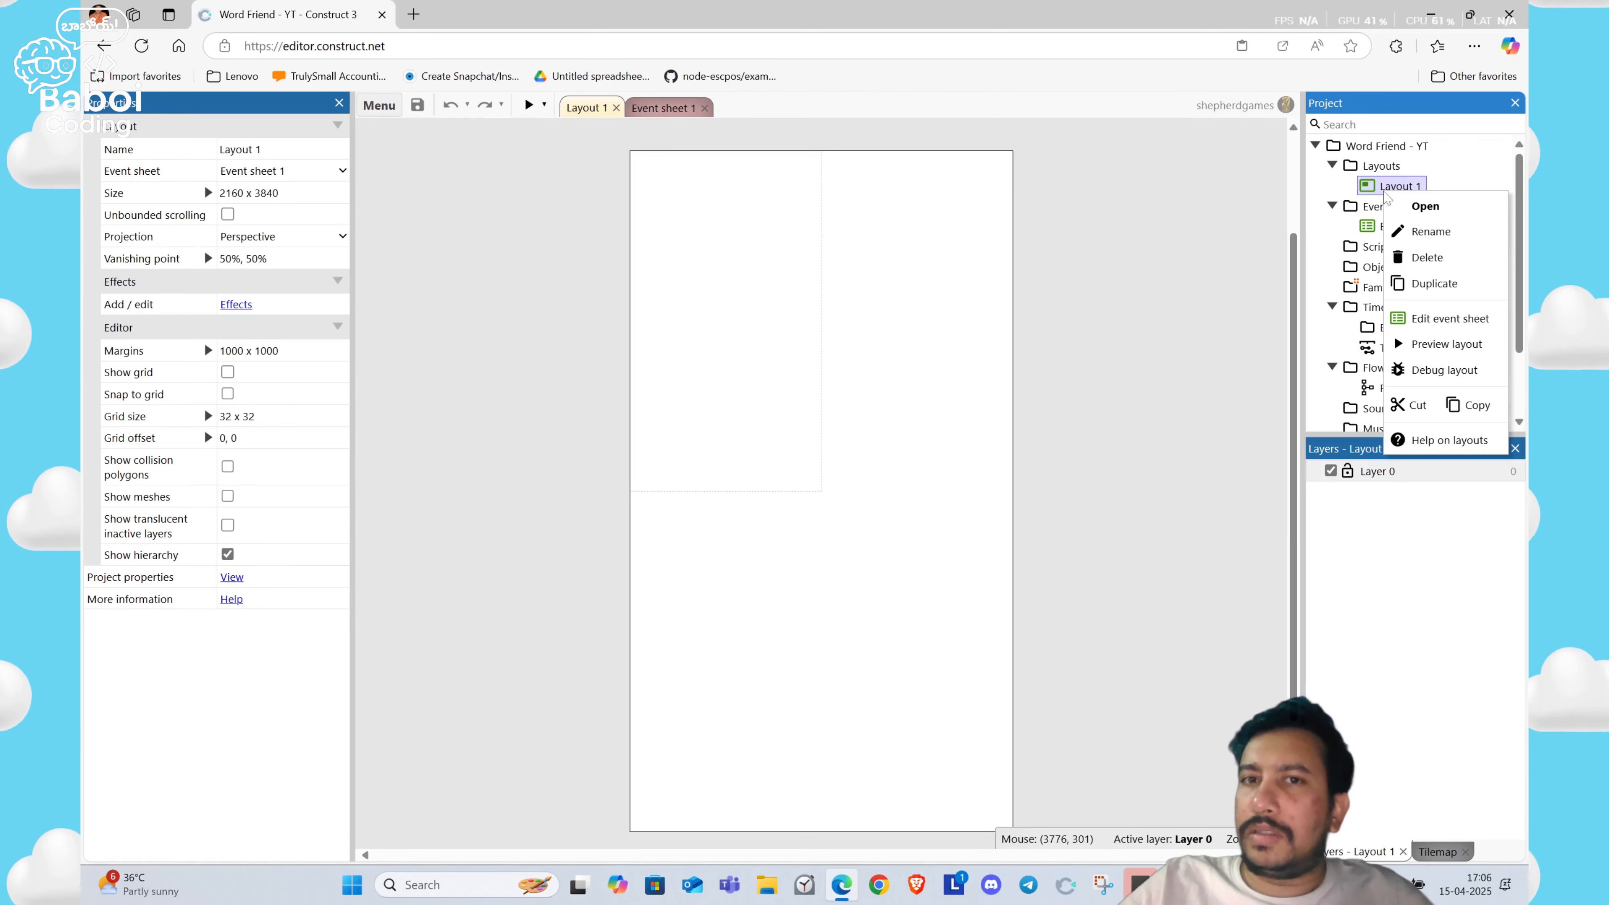
click(1419, 232)
text(Menu)
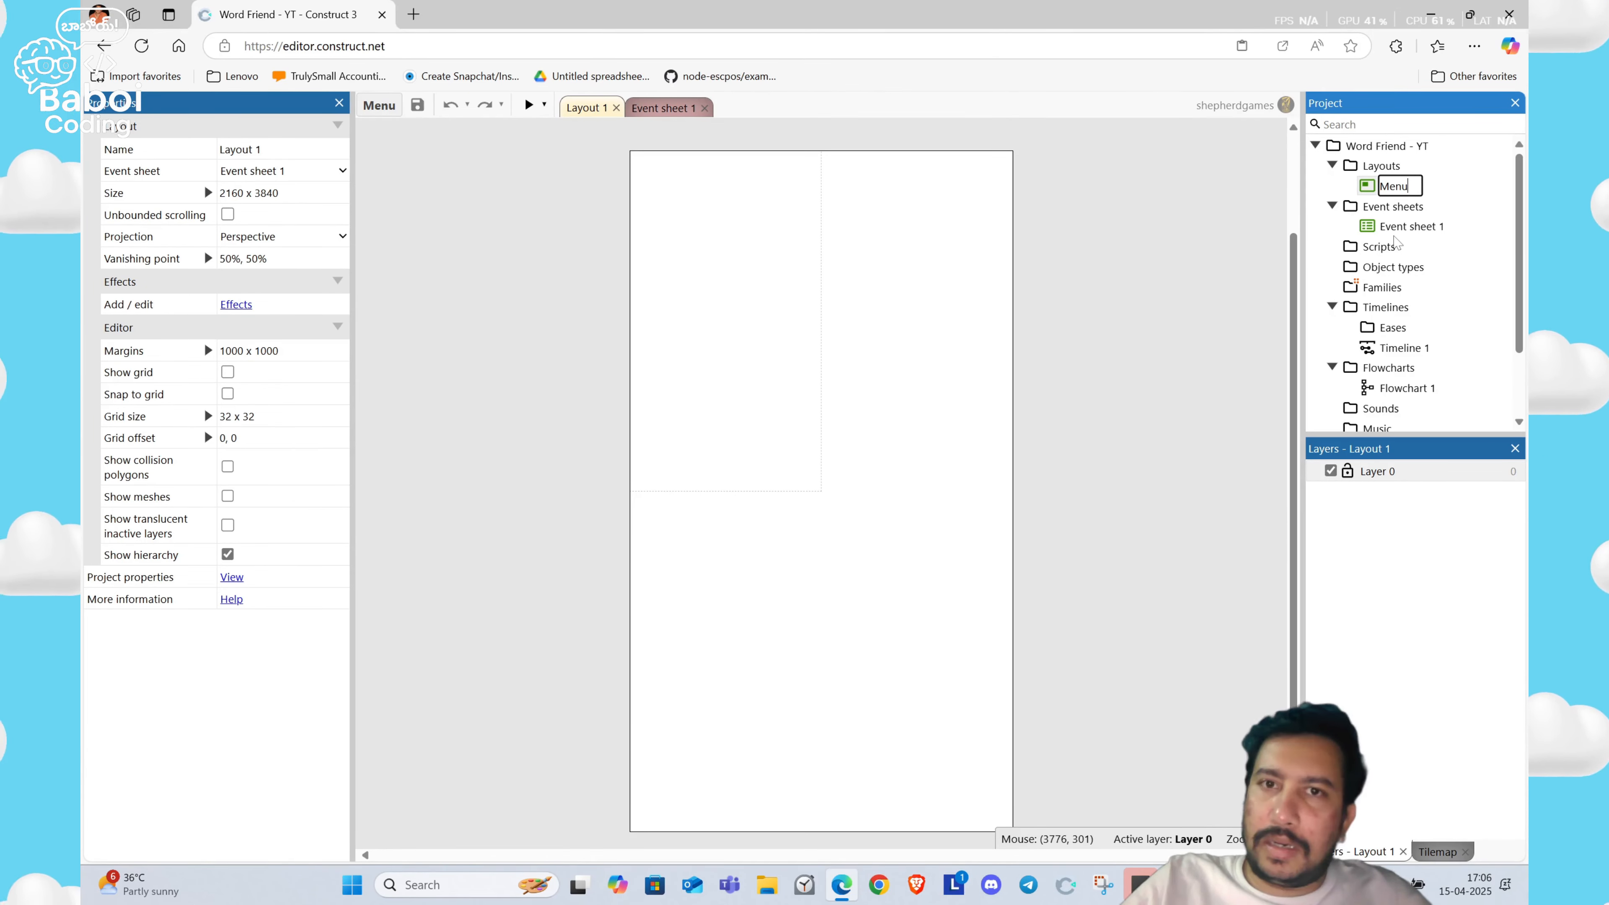
key(Return)
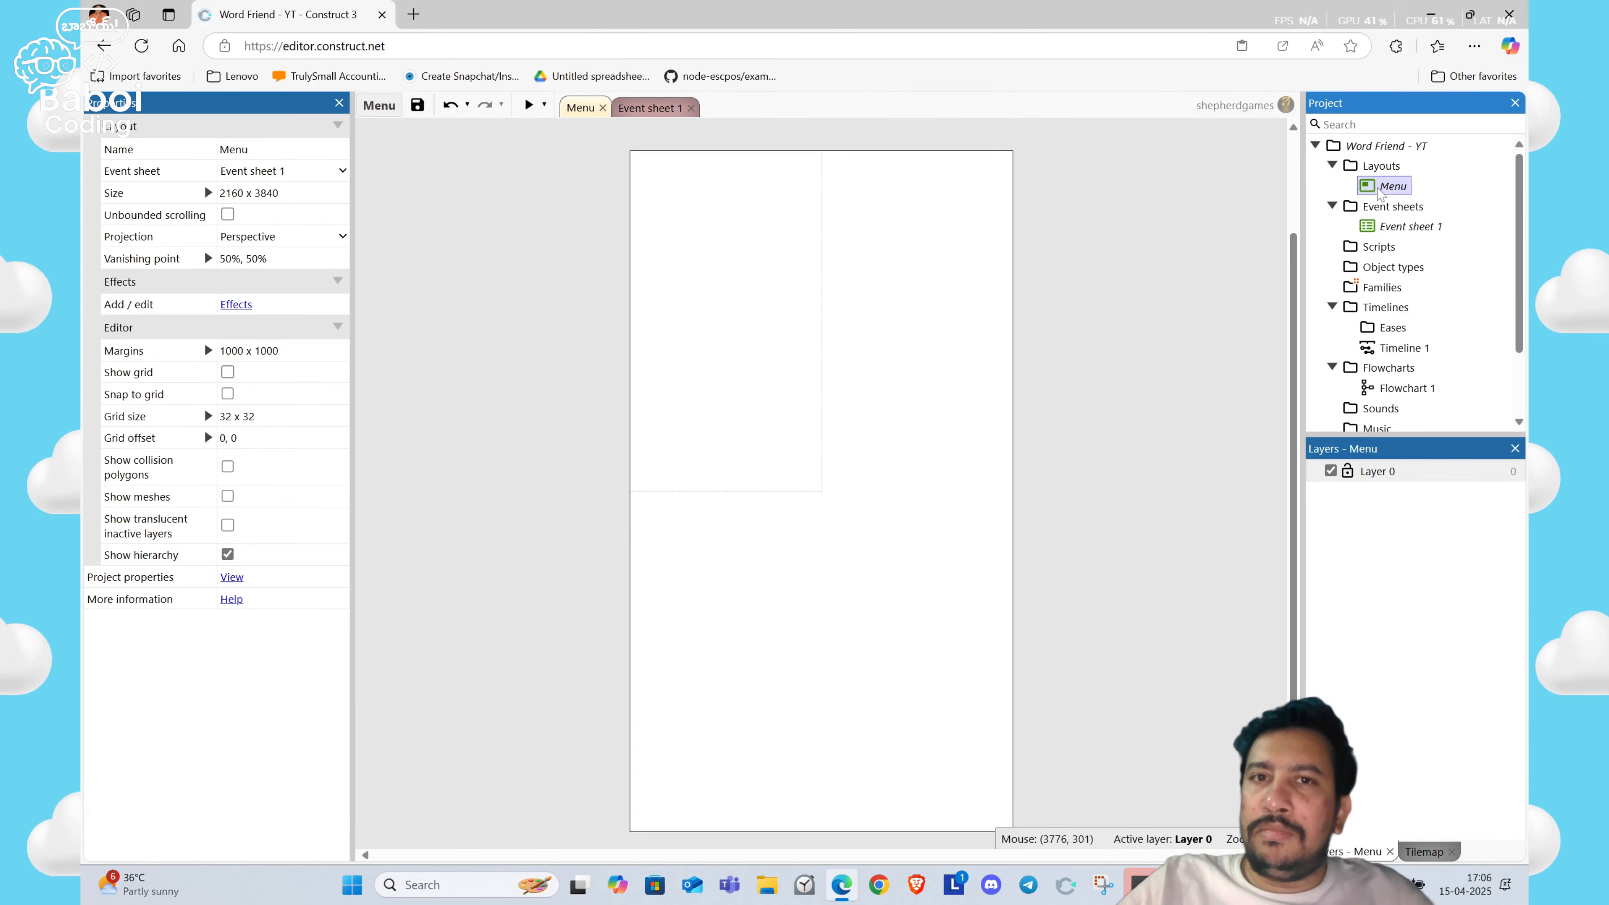
click(1381, 188)
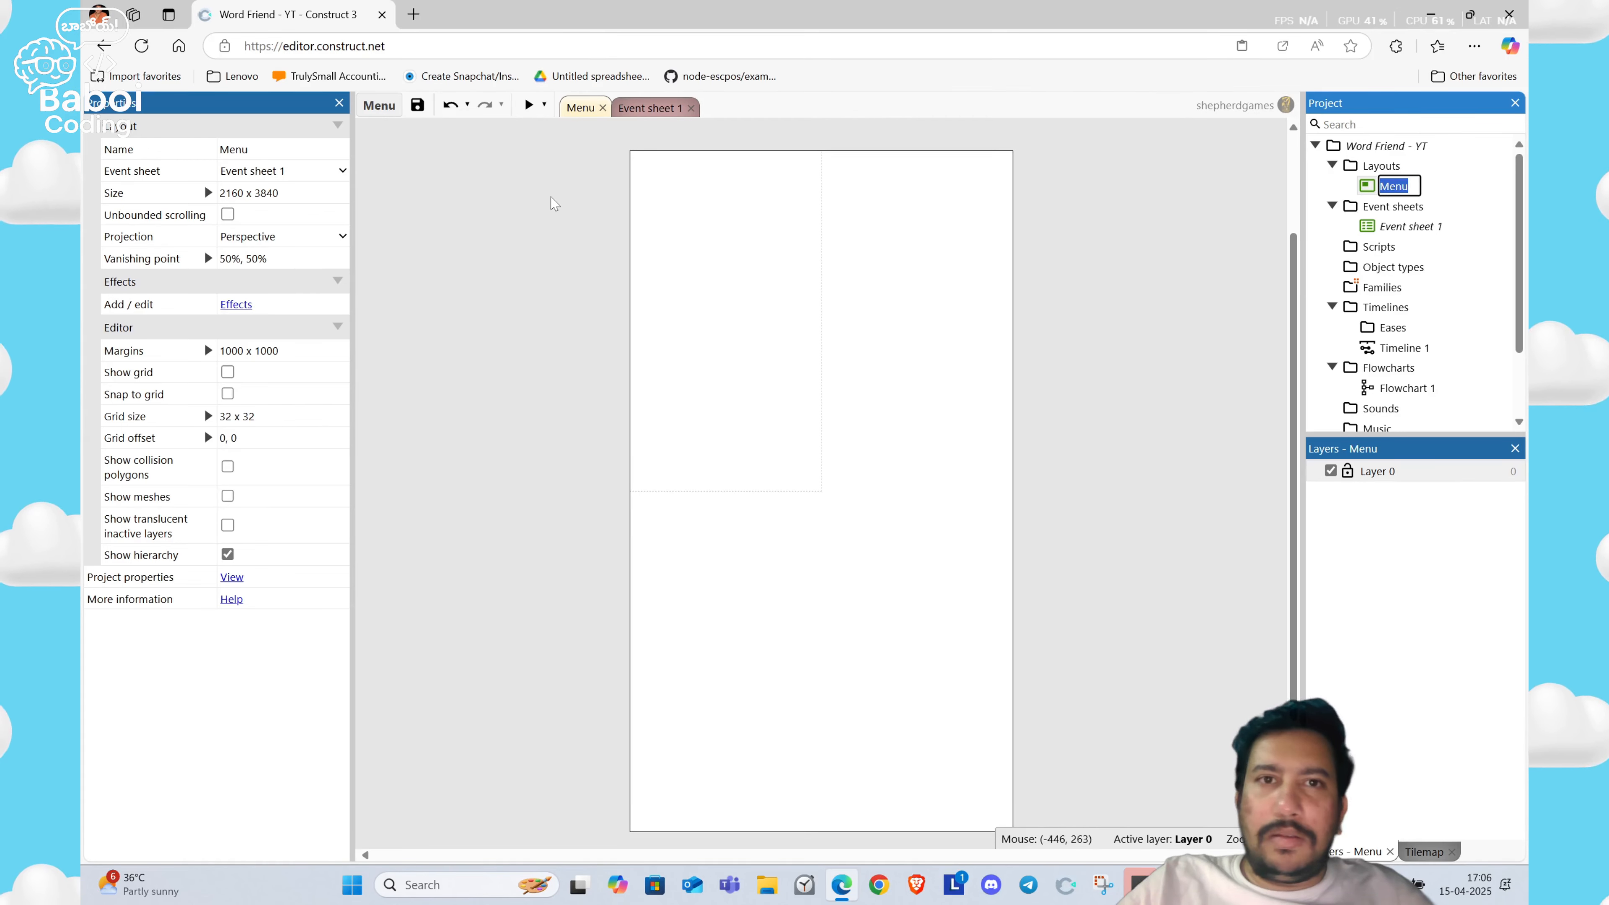
click(153, 177)
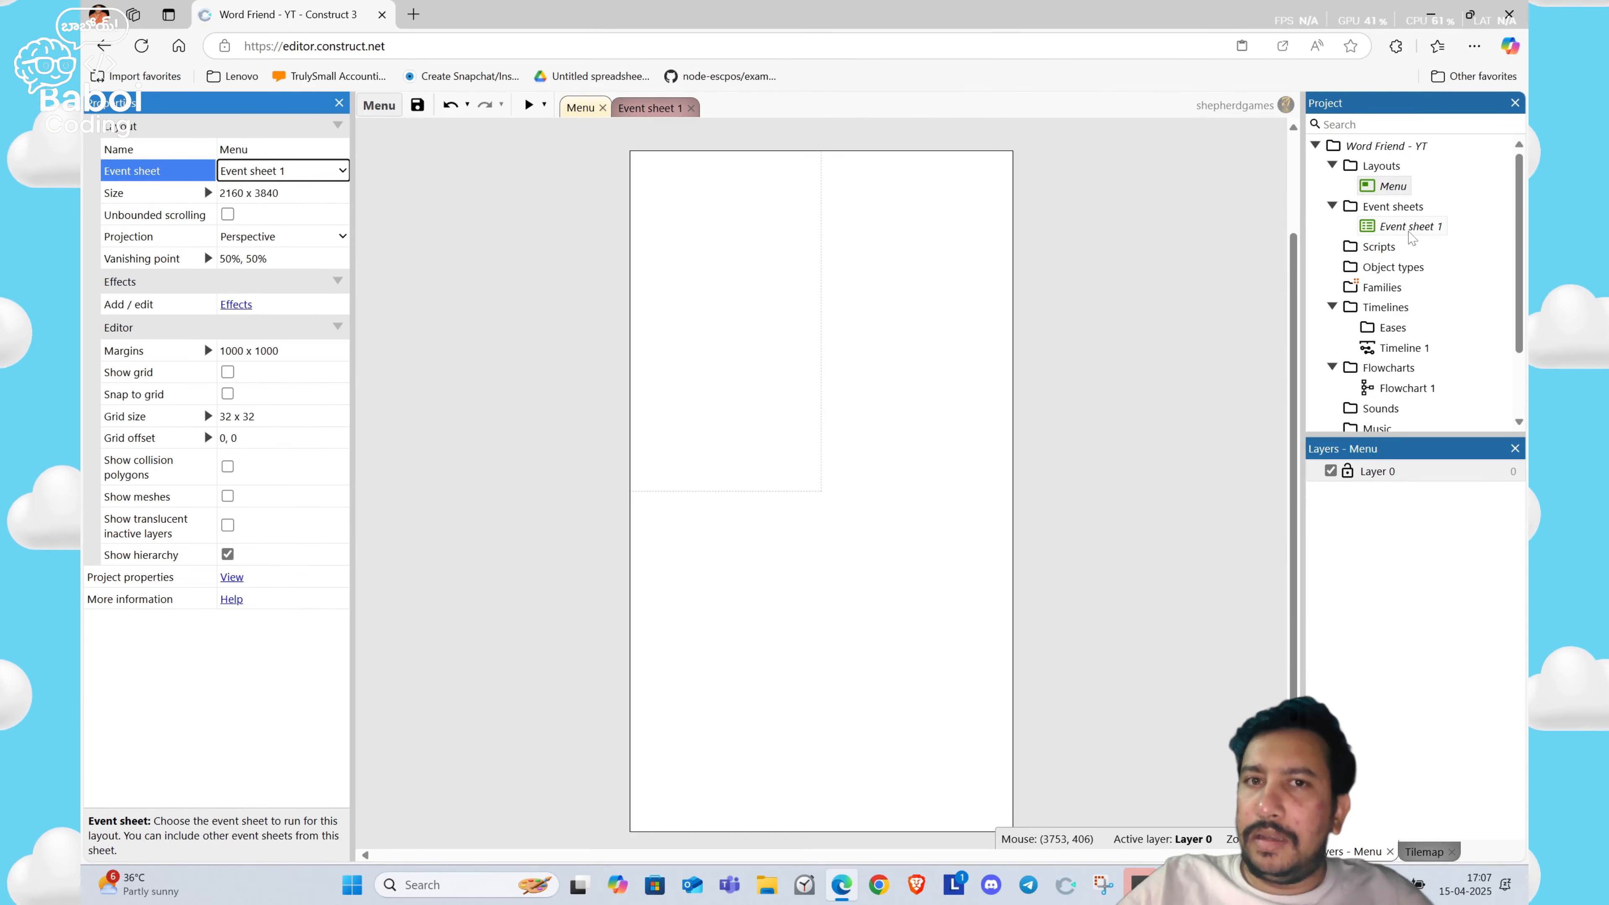
Step: Rename Event sheet 1 as es_menu
click(1409, 230)
click(1411, 228)
text(es)
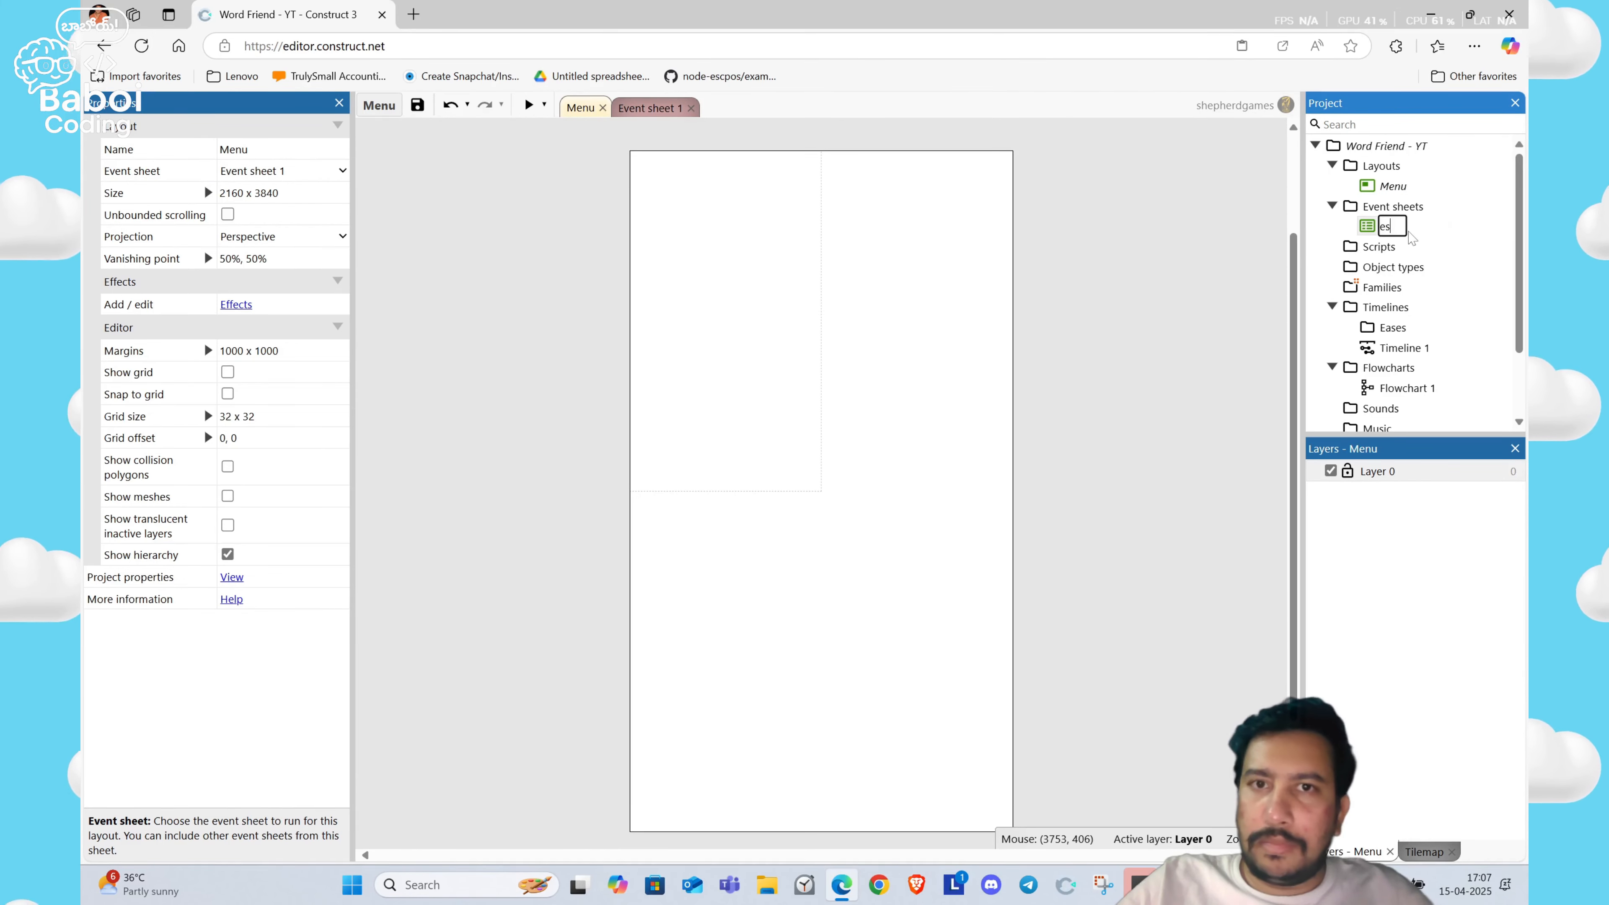
text(+)
key(BackSpace)
text(_)
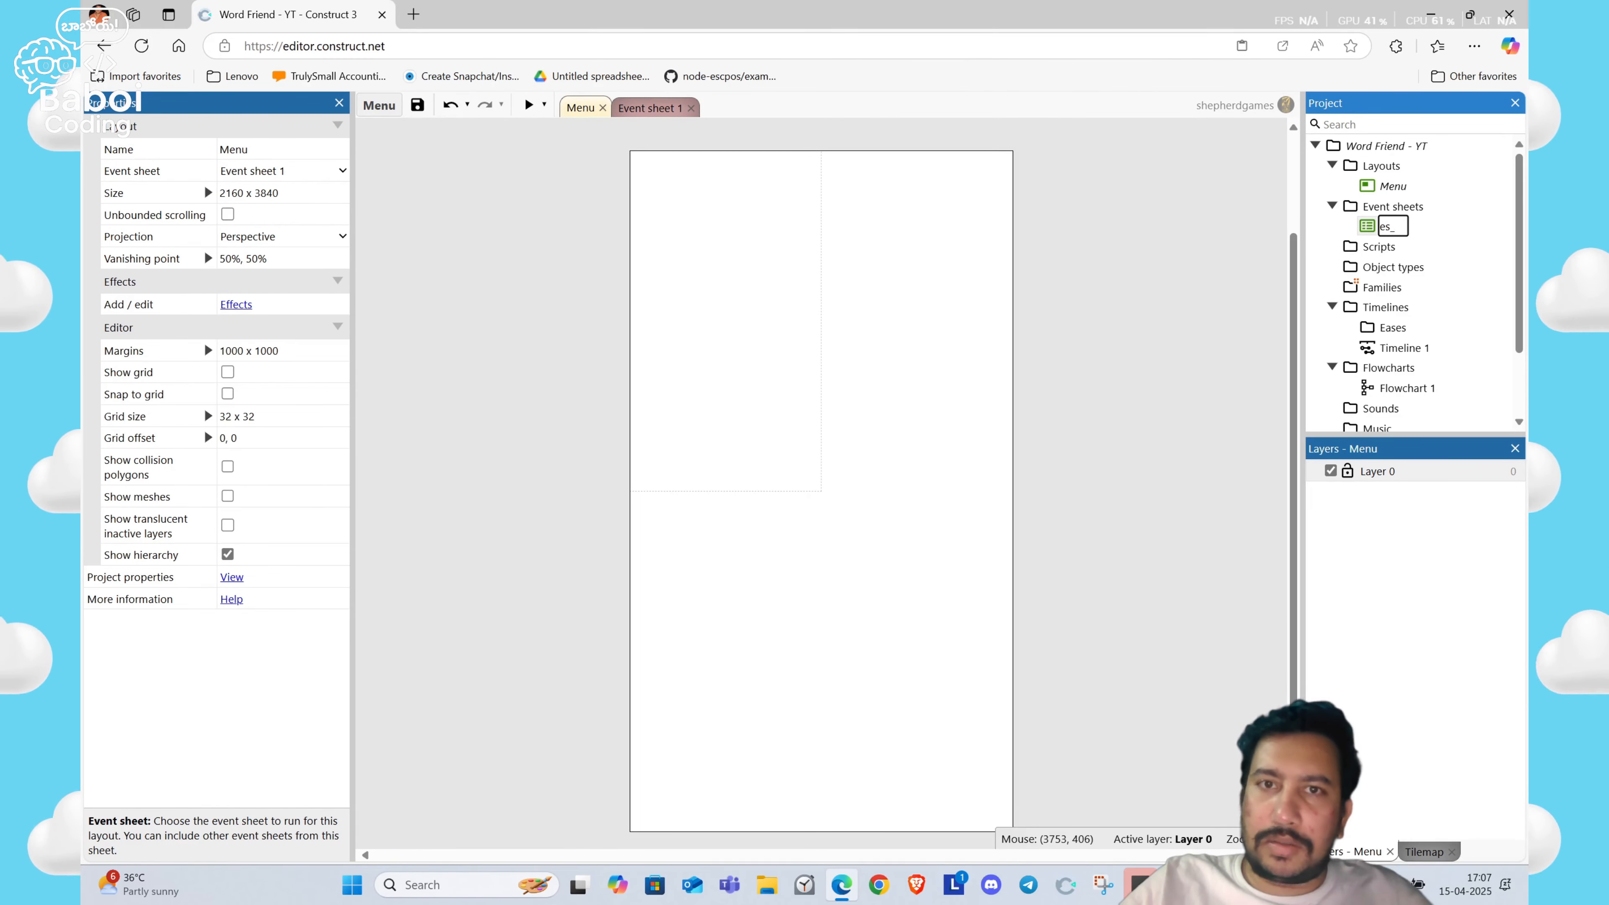
text(meny)
key(Return)
click(1409, 231)
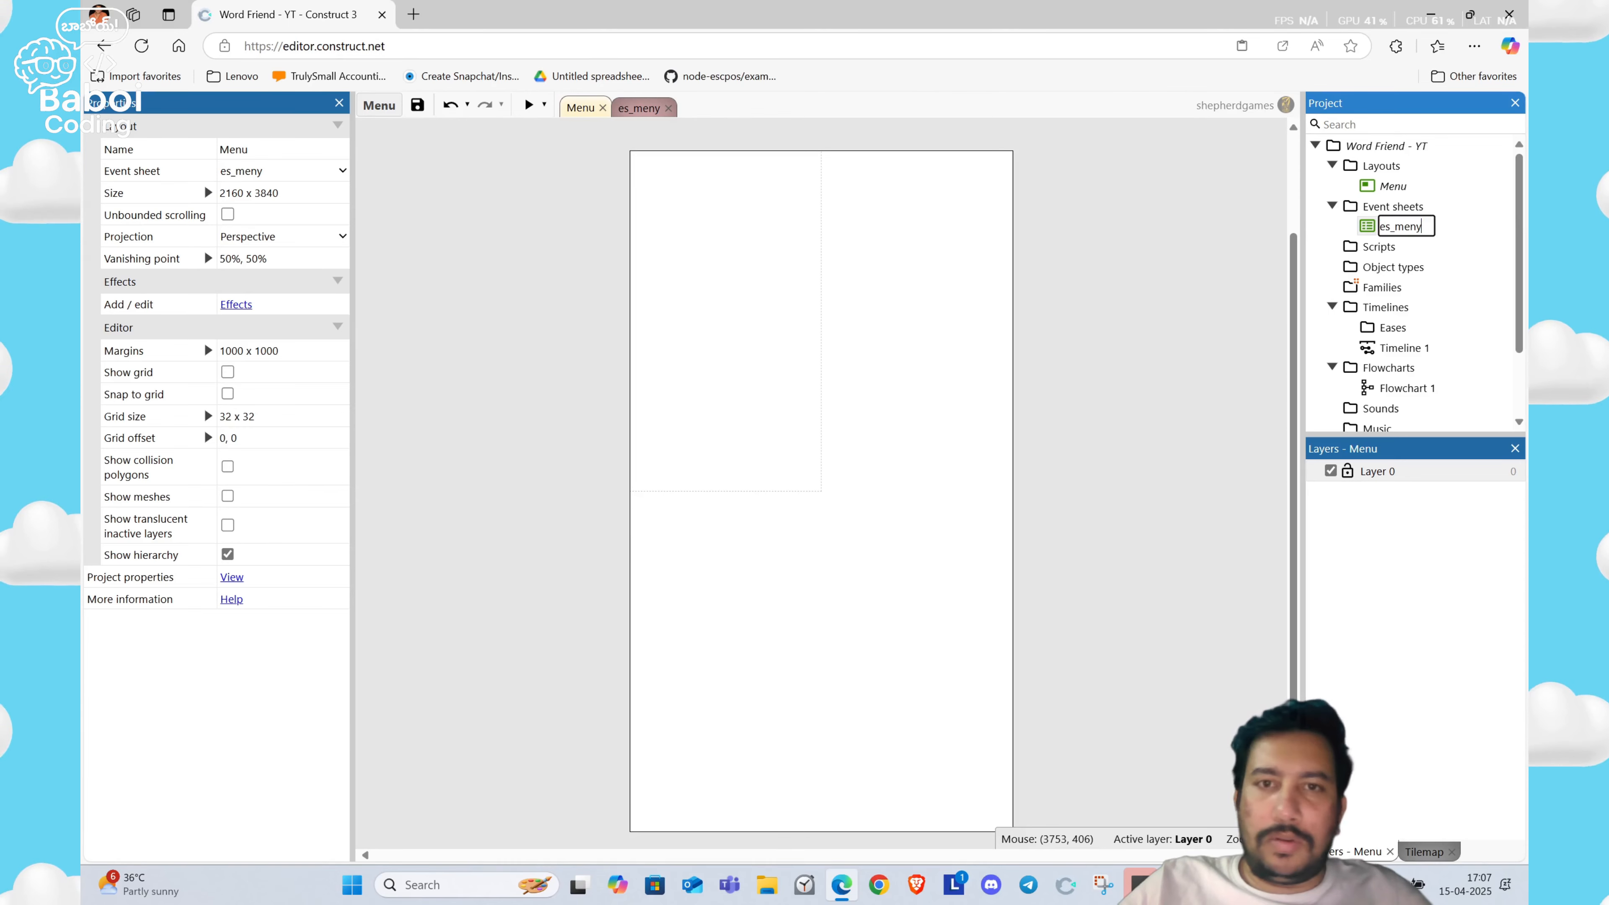
text(u)
key(Return)
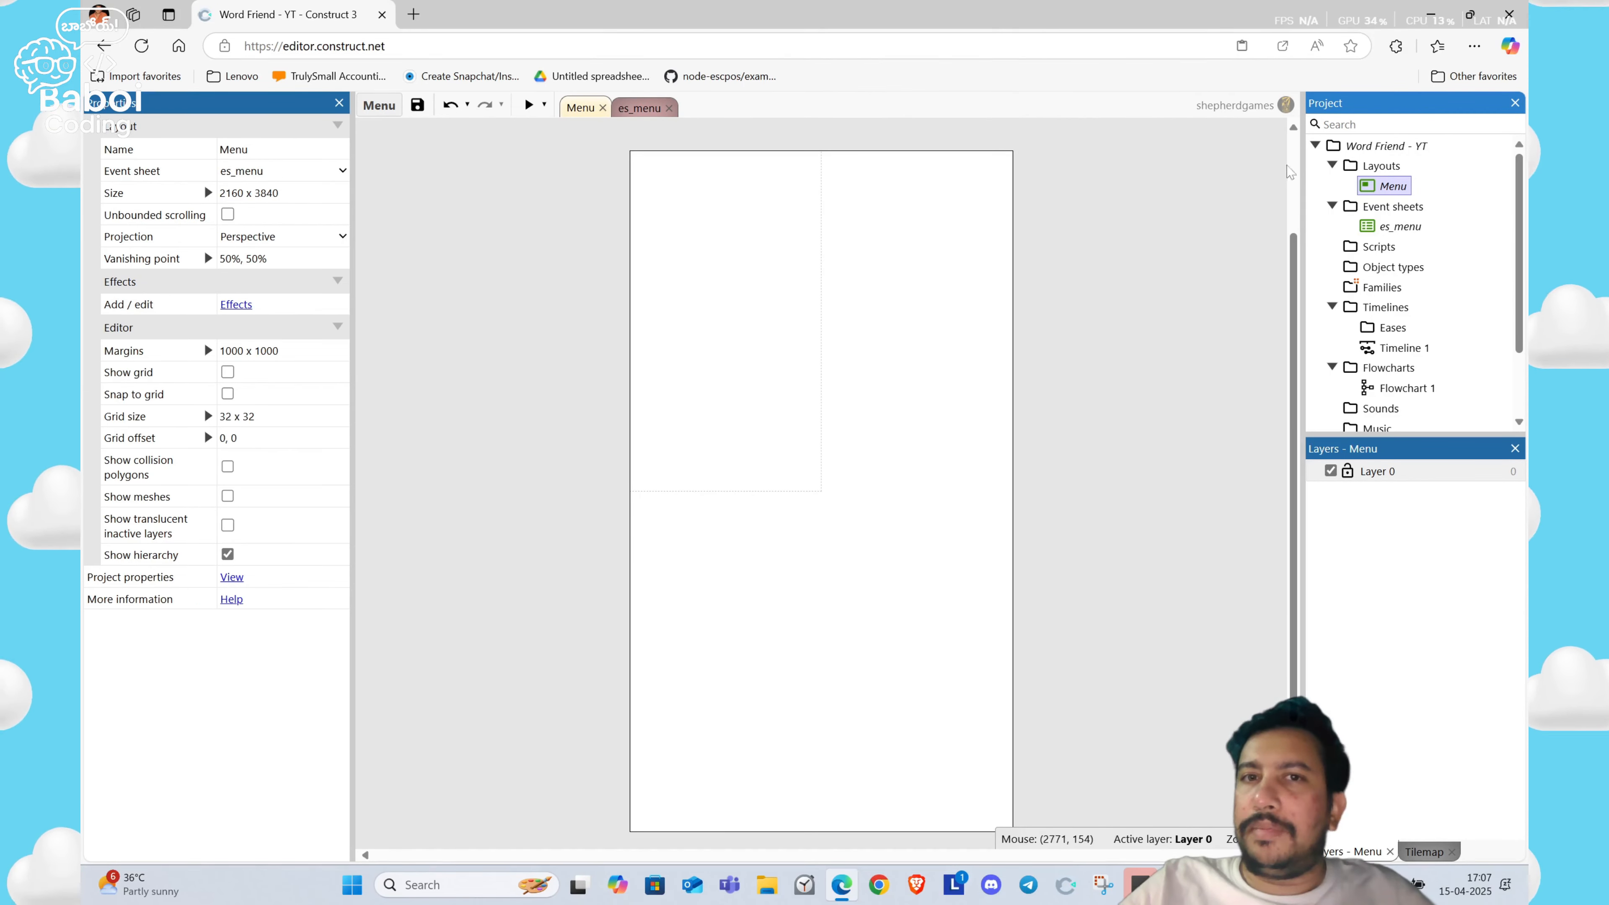
Step: Set the Menu layout's size to 1080 x 1920, matching the project's viewport size
click(1386, 145)
click(266, 586)
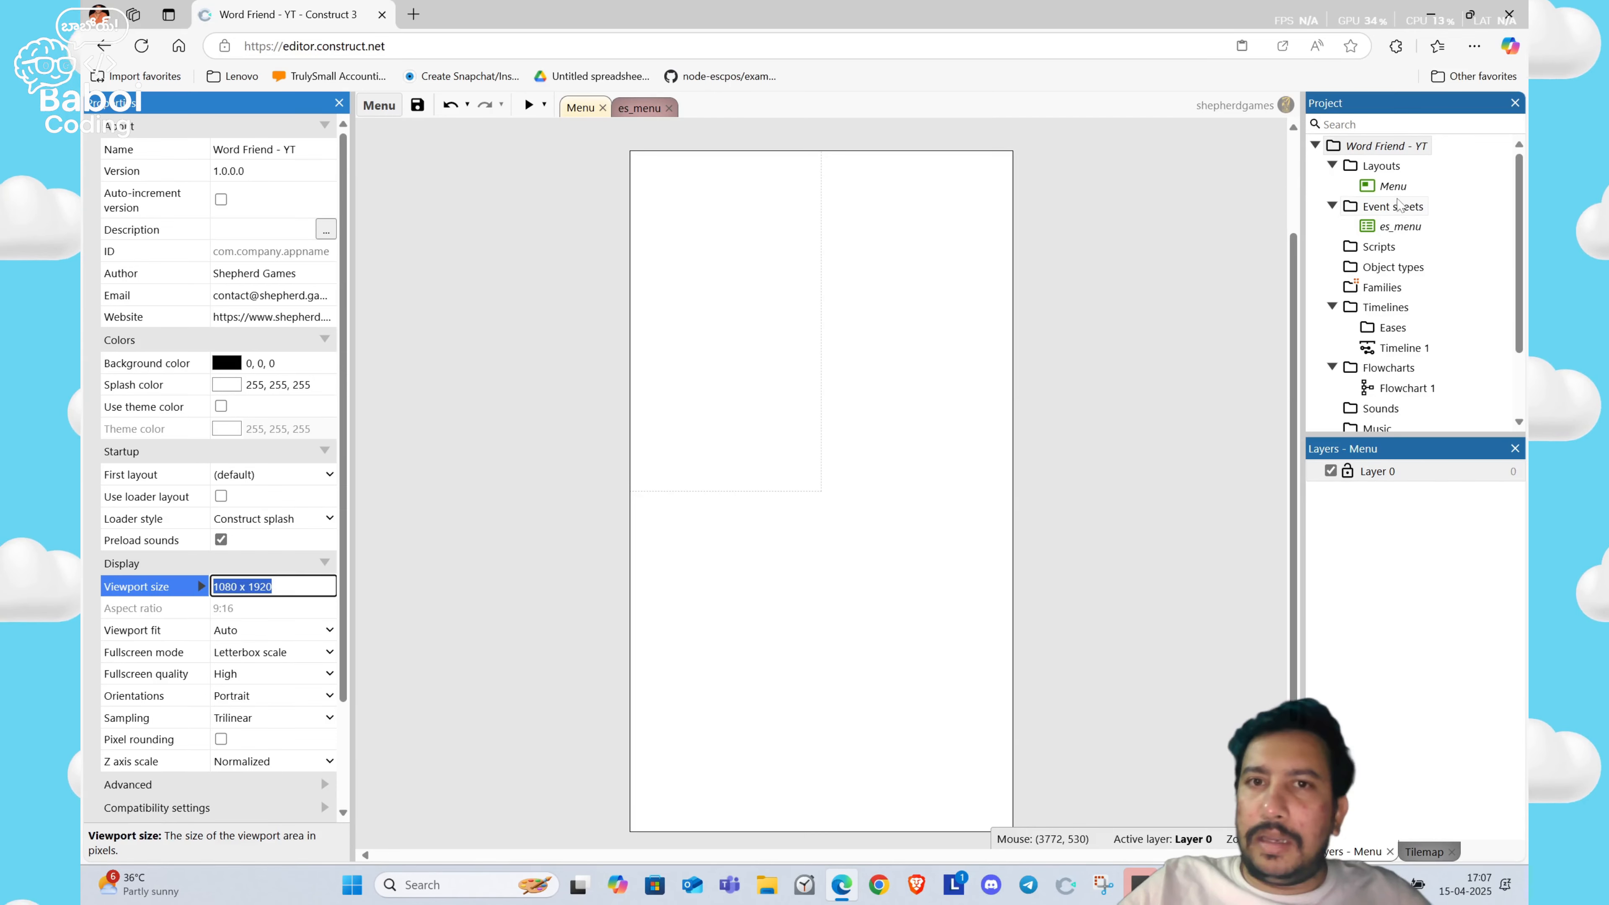
click(1391, 187)
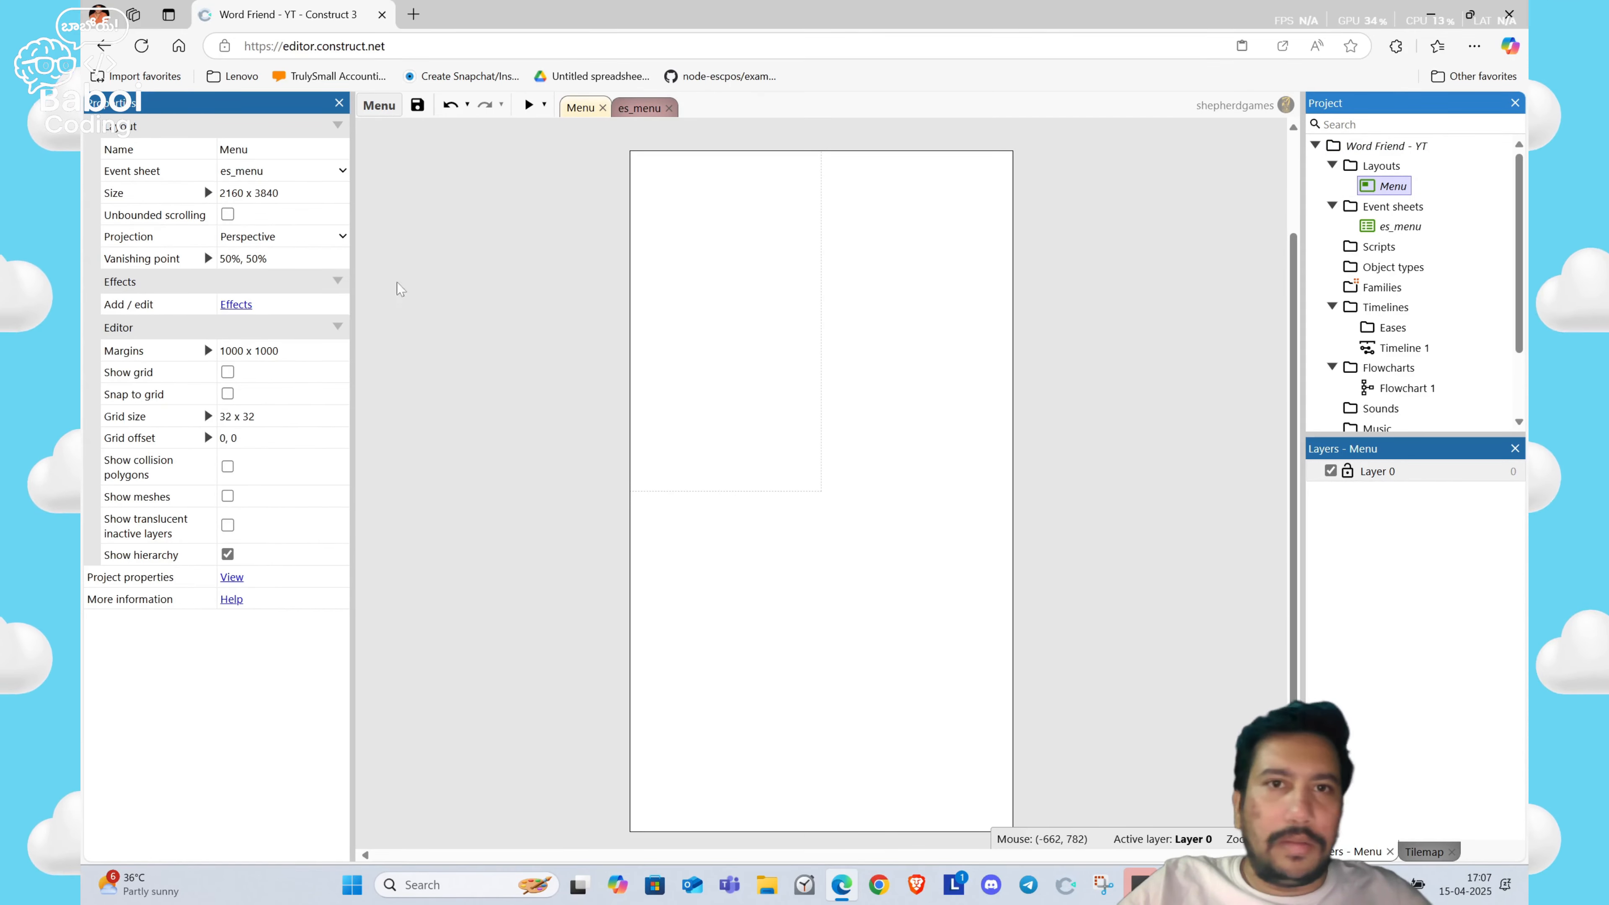
click(271, 198)
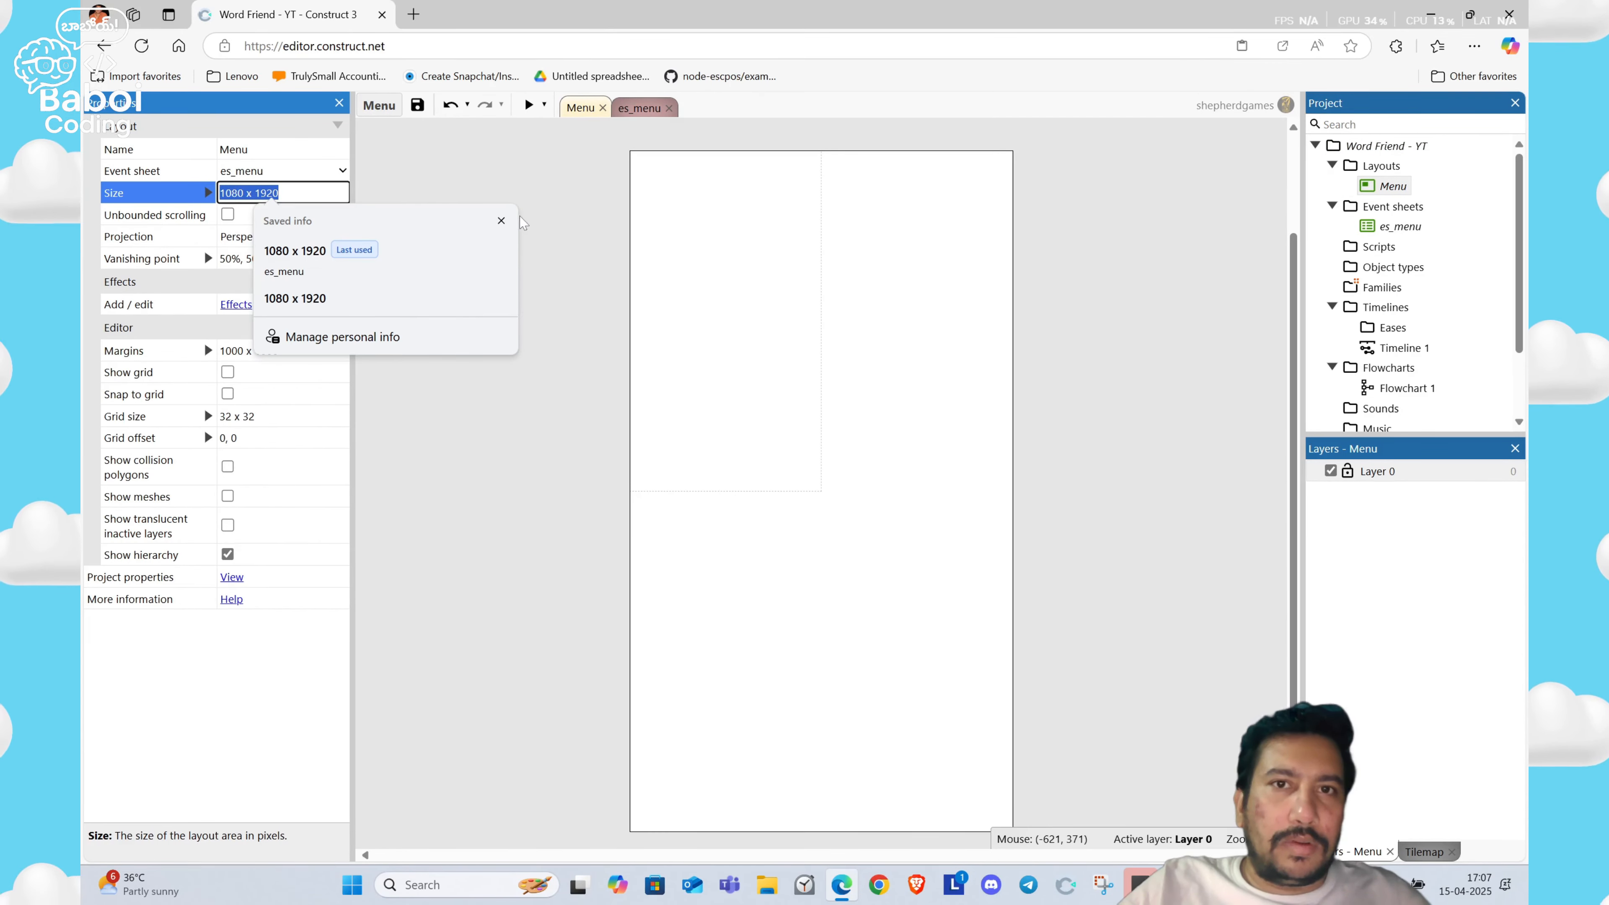
click(504, 223)
click(505, 224)
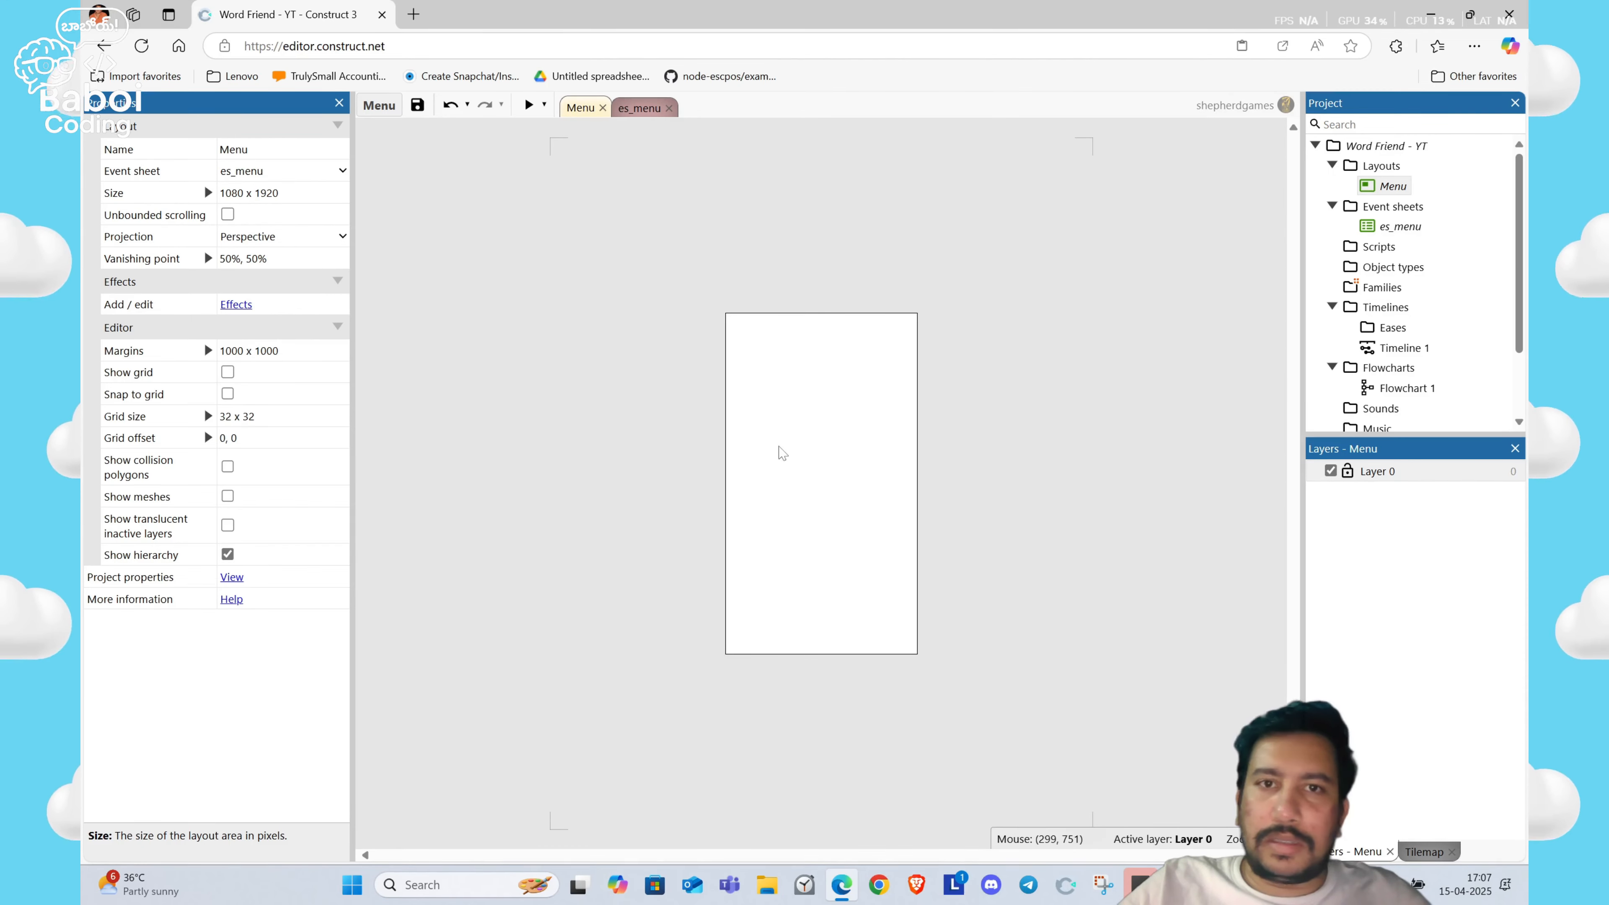
ctrl+scroll(779, 452, up, 2)
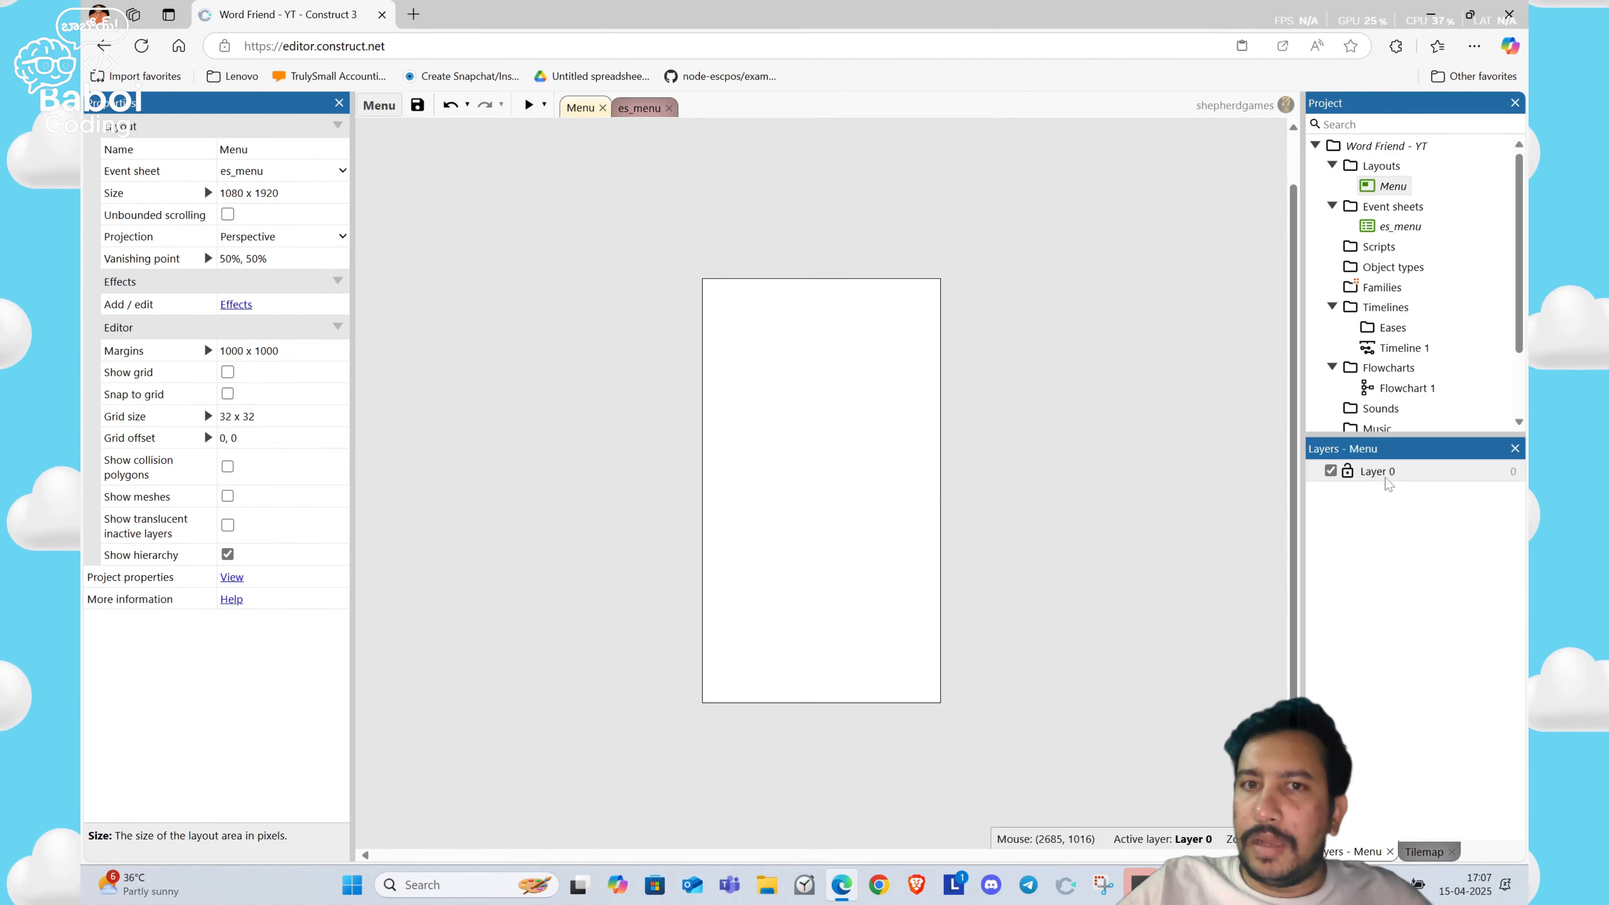
Step: Add a layer above Layer 0 in the Menu layout and rename Layer 0 as BG
right_click(1385, 472)
click(1353, 491)
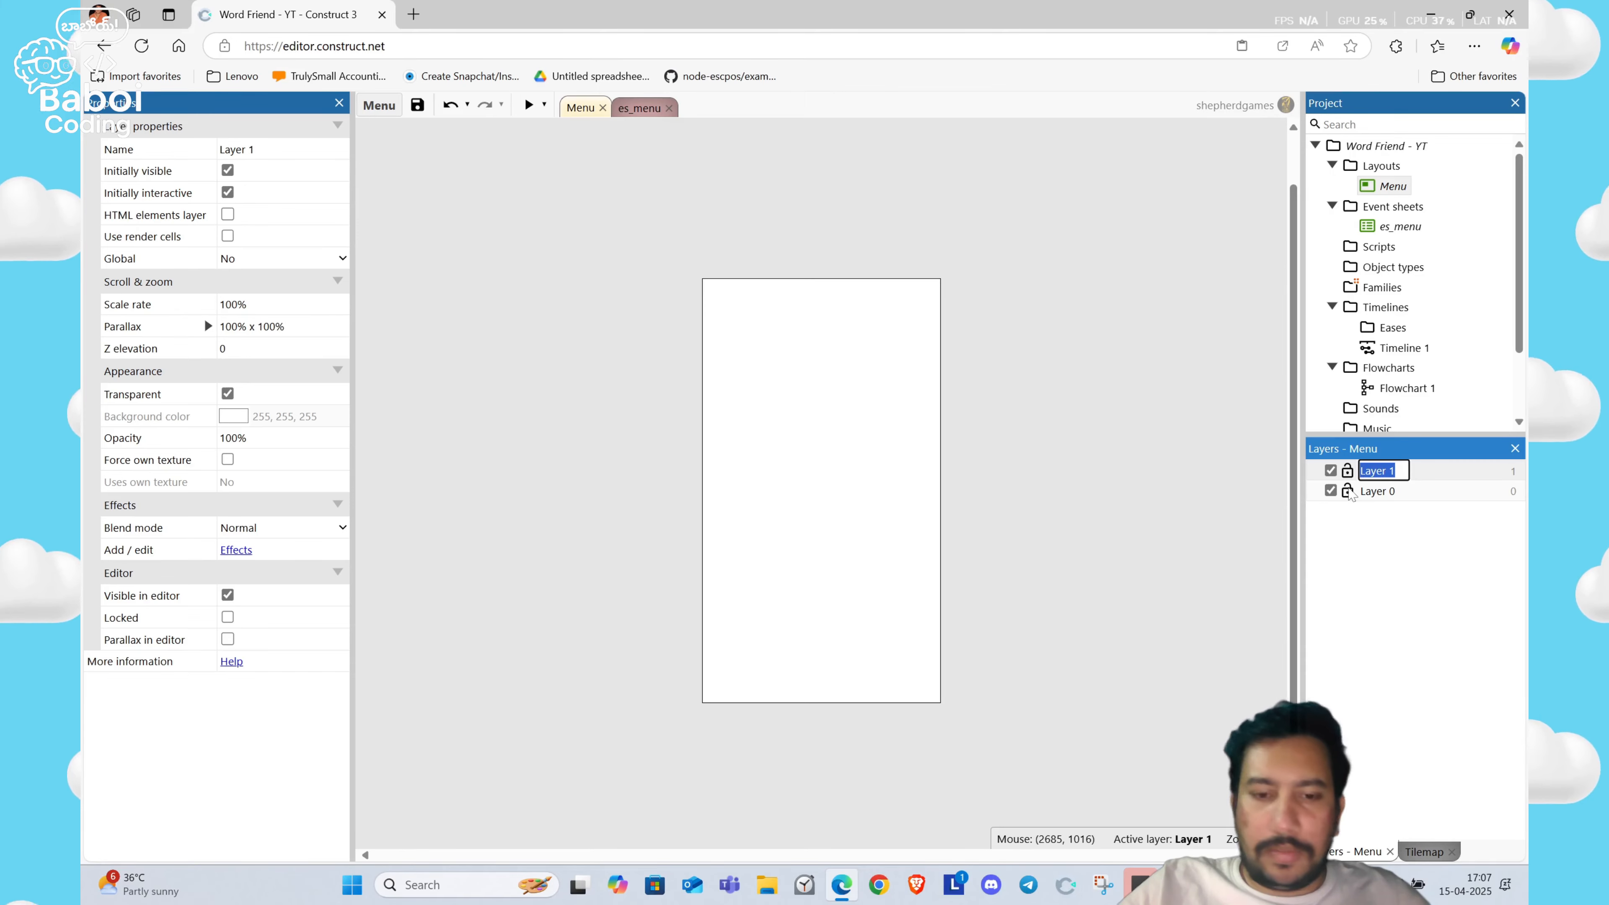
right_click(1372, 499)
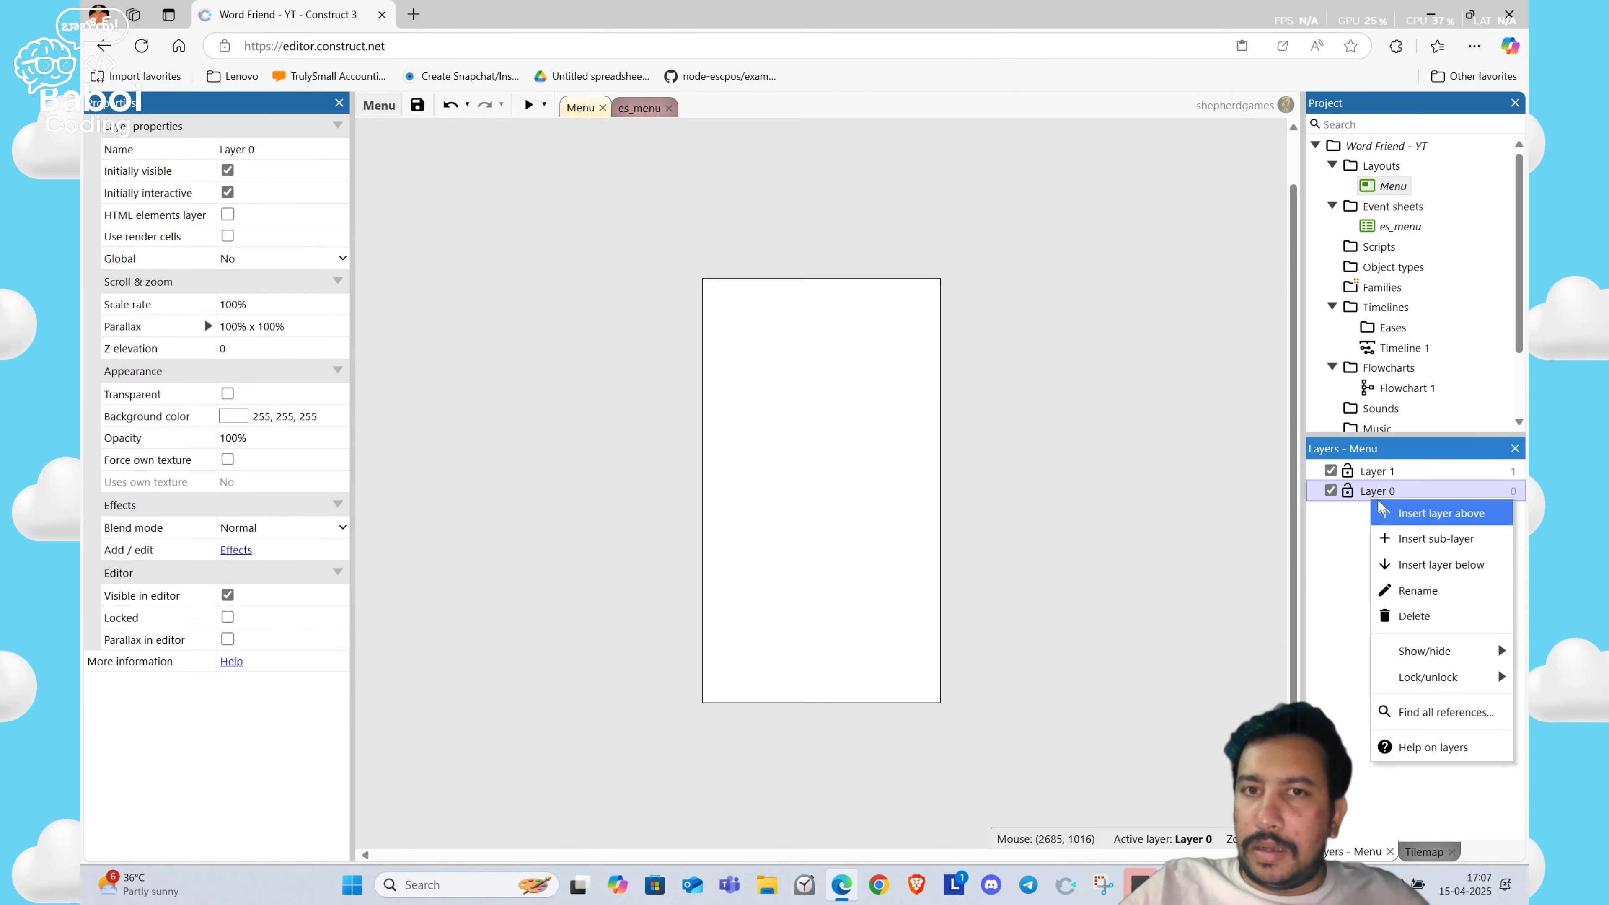
click(1407, 589)
text(BG)
key(Return)
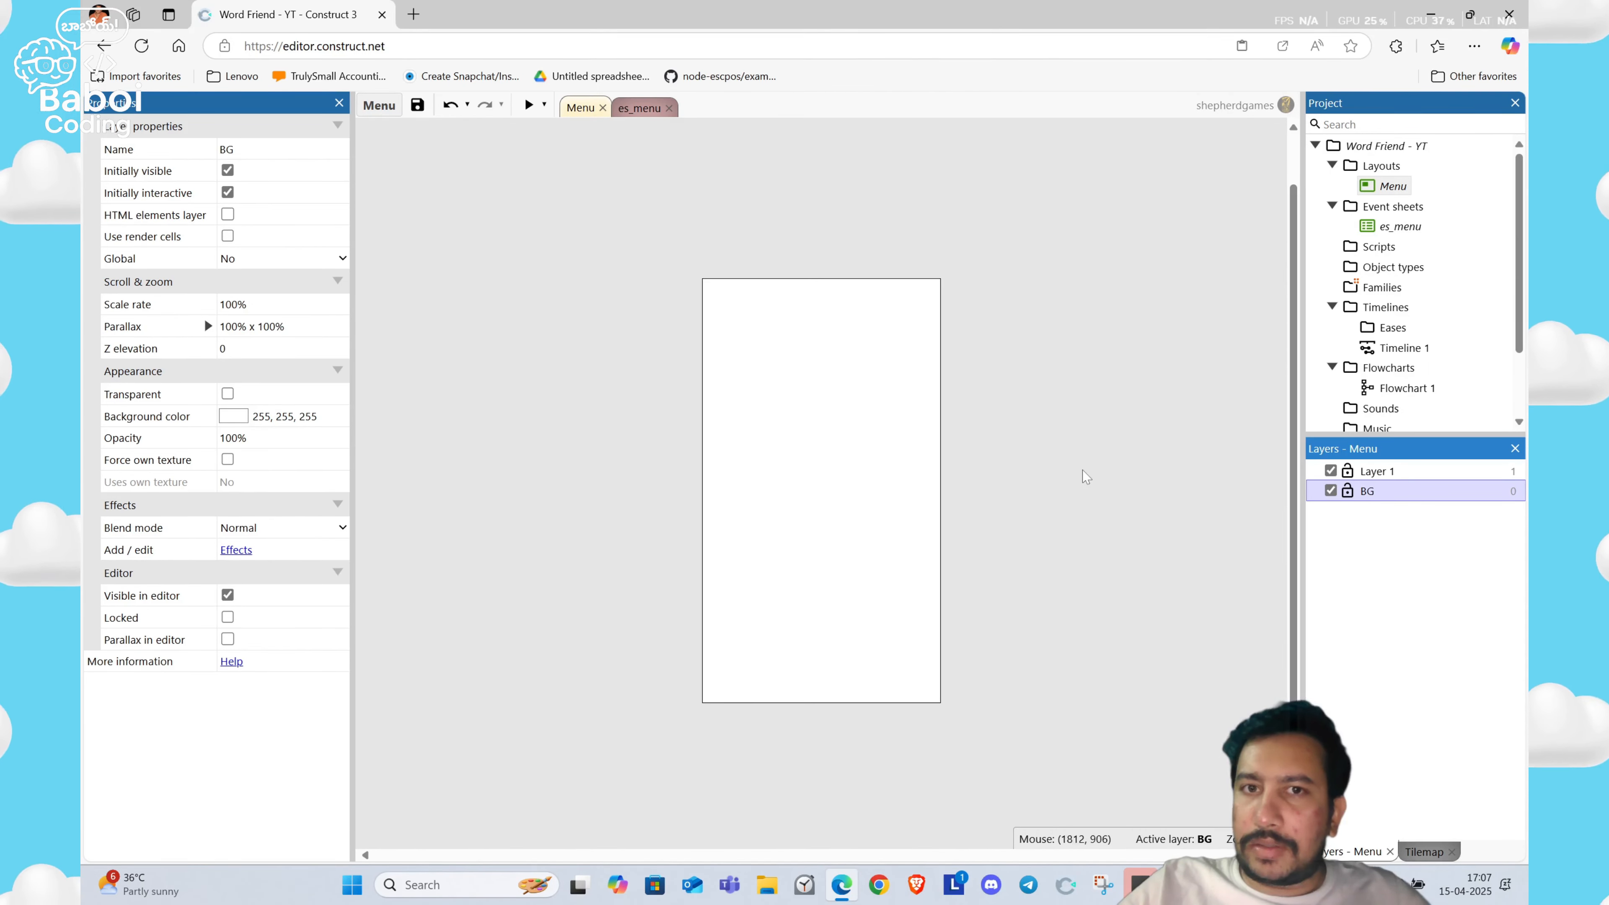
Step: Insert a Tiled Background object on the BG layer in the upper part of the Menu layout
right_click(848, 403)
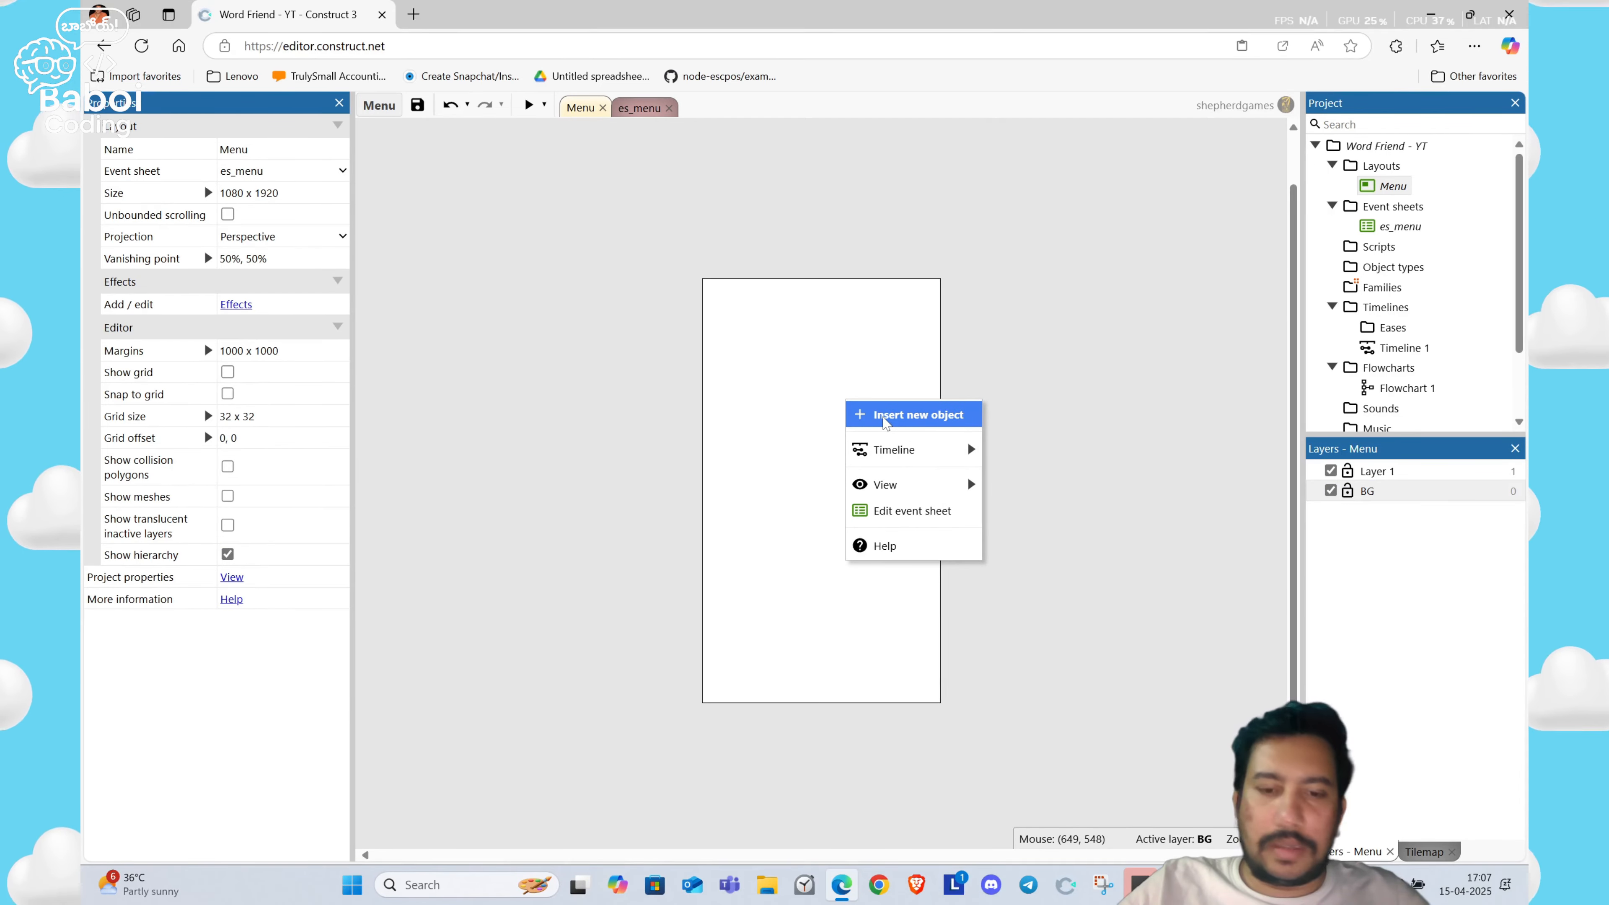
click(886, 418)
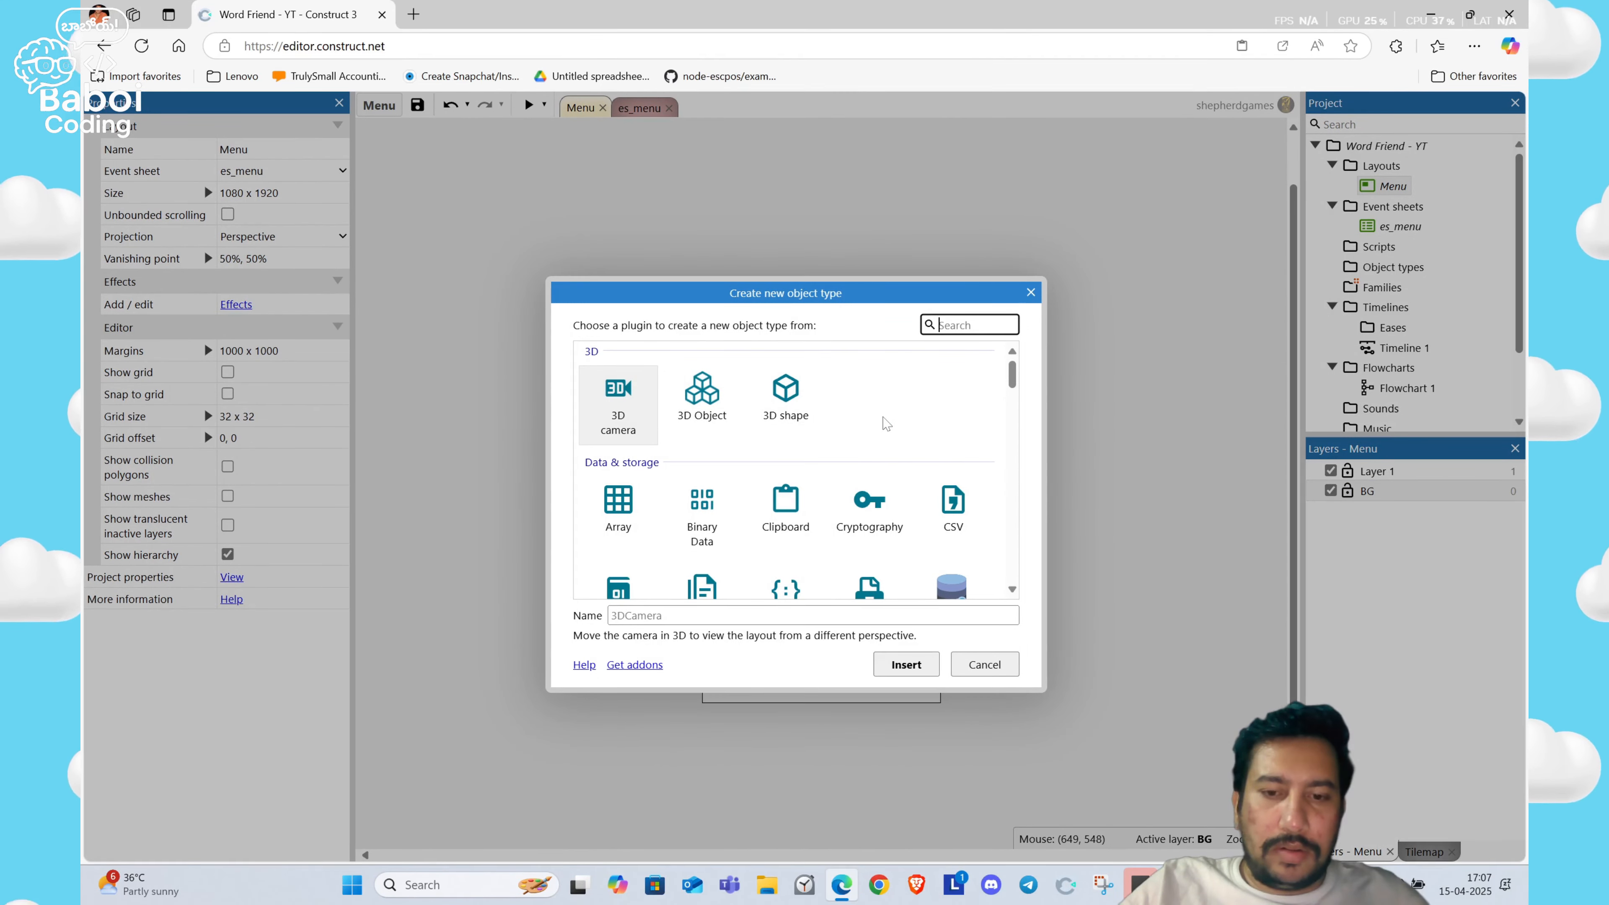
text(til)
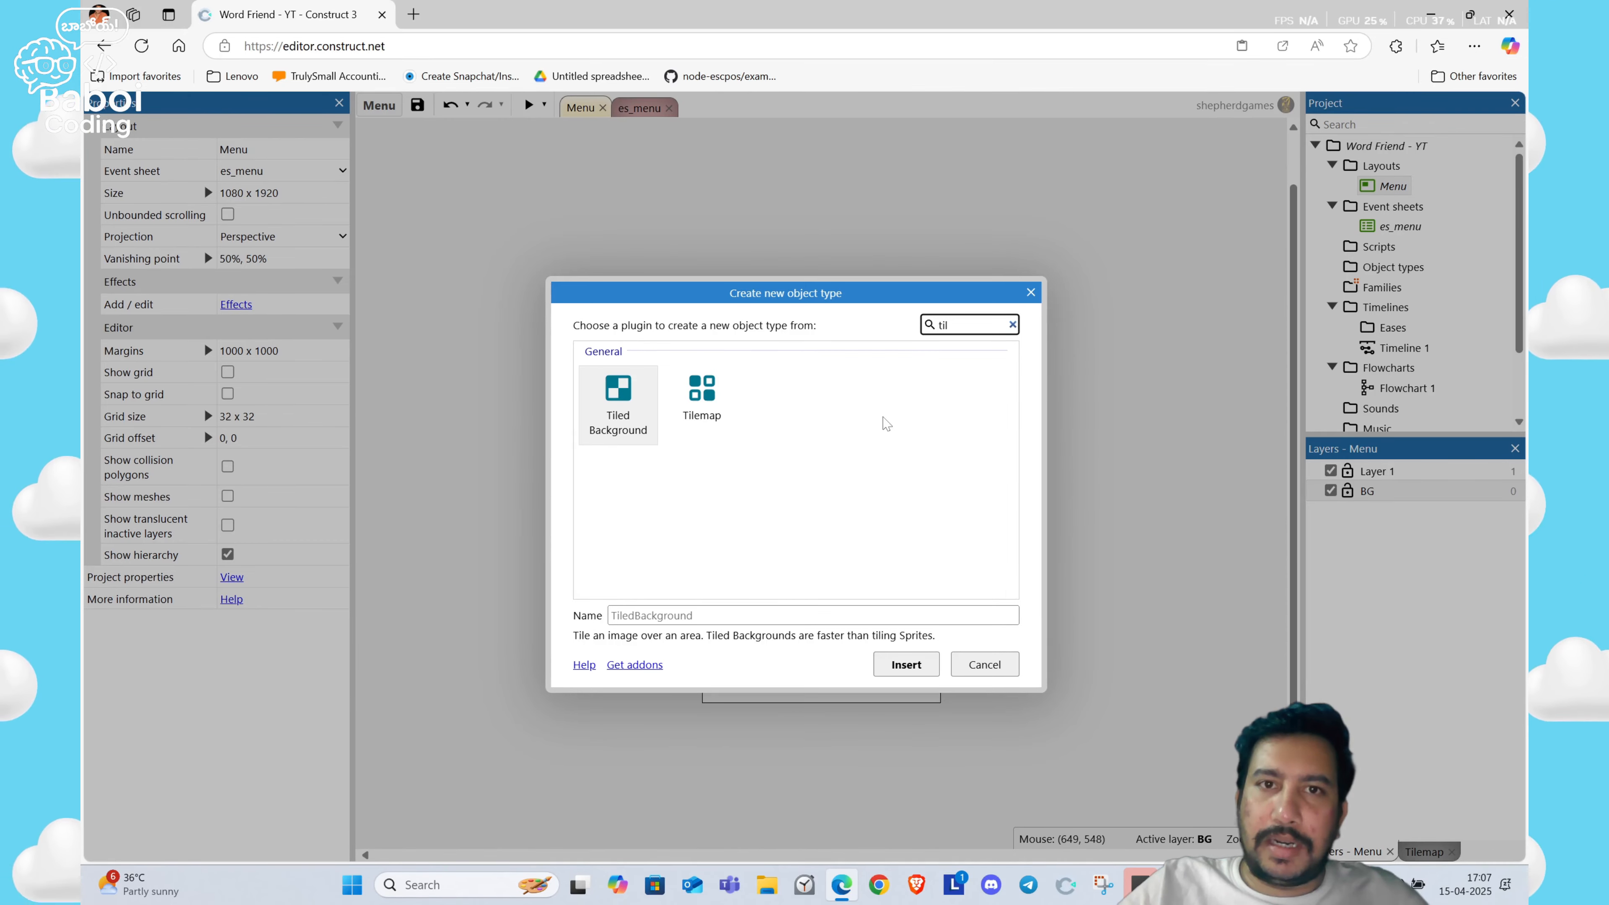
double_click(633, 406)
click(768, 390)
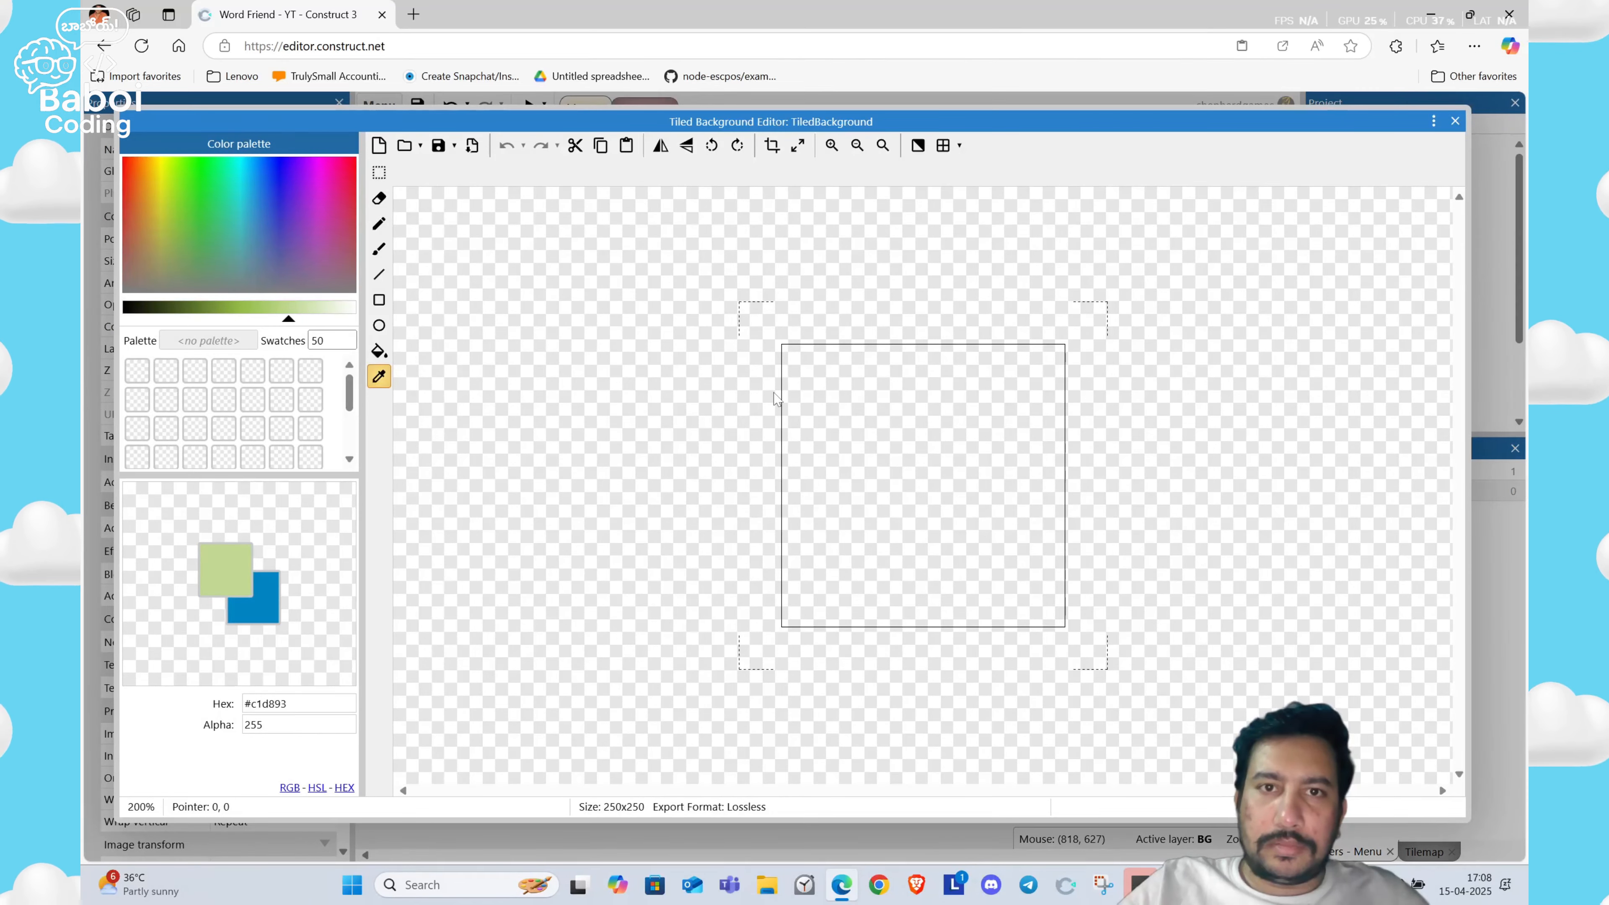
Step: Load the green leaf-pattern image from the Word Friend - Match and Learn folder into the tiled background
click(405, 145)
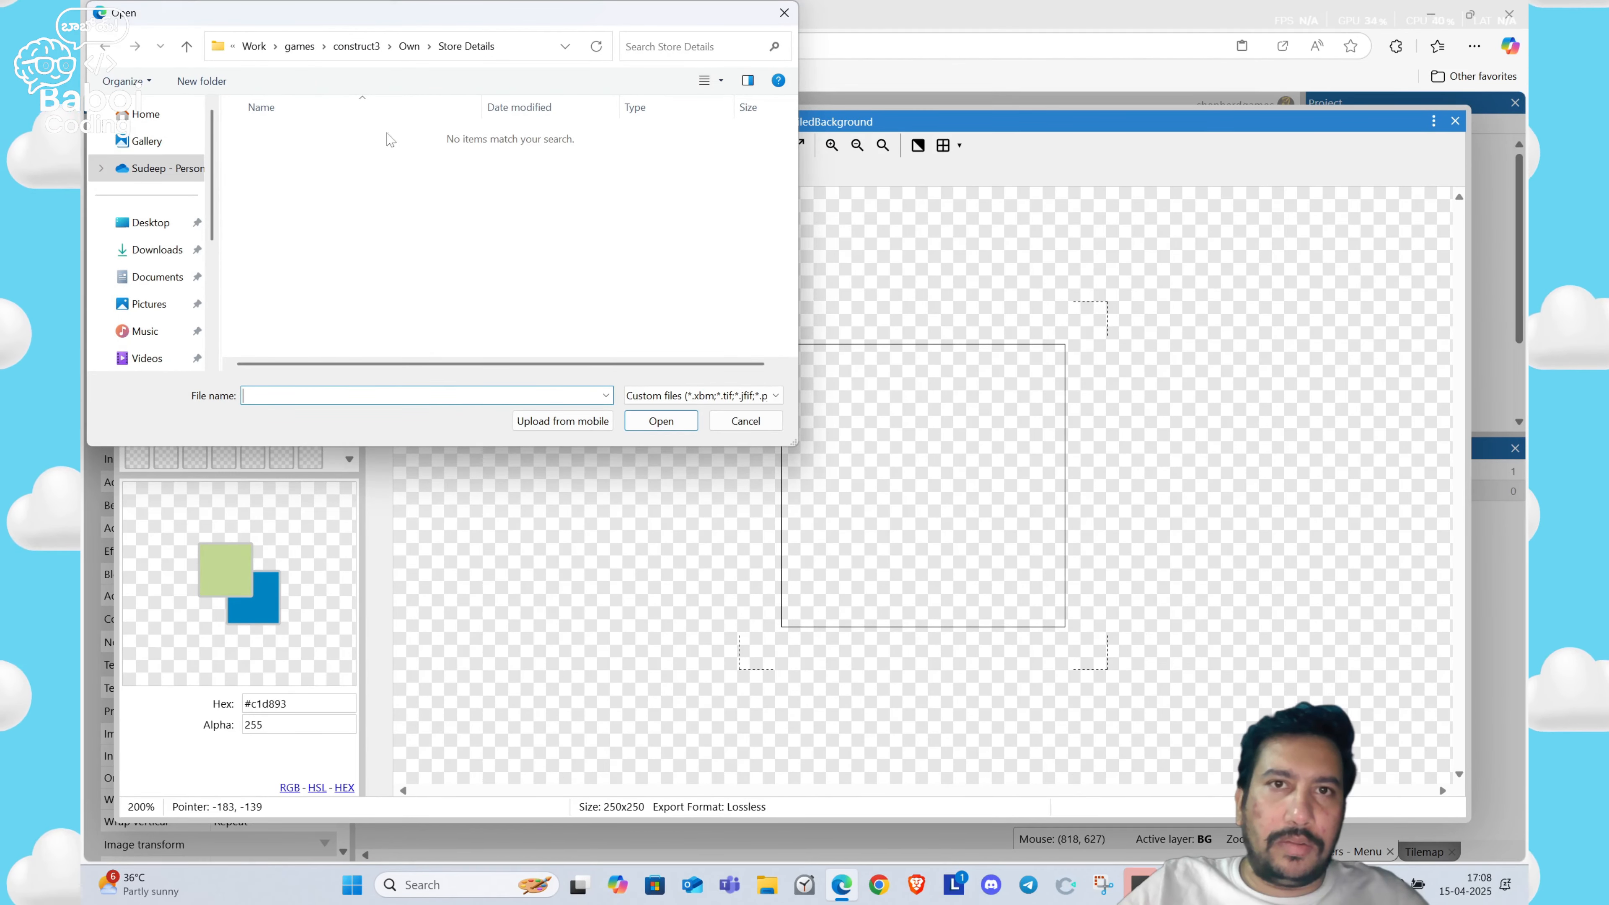
click(299, 45)
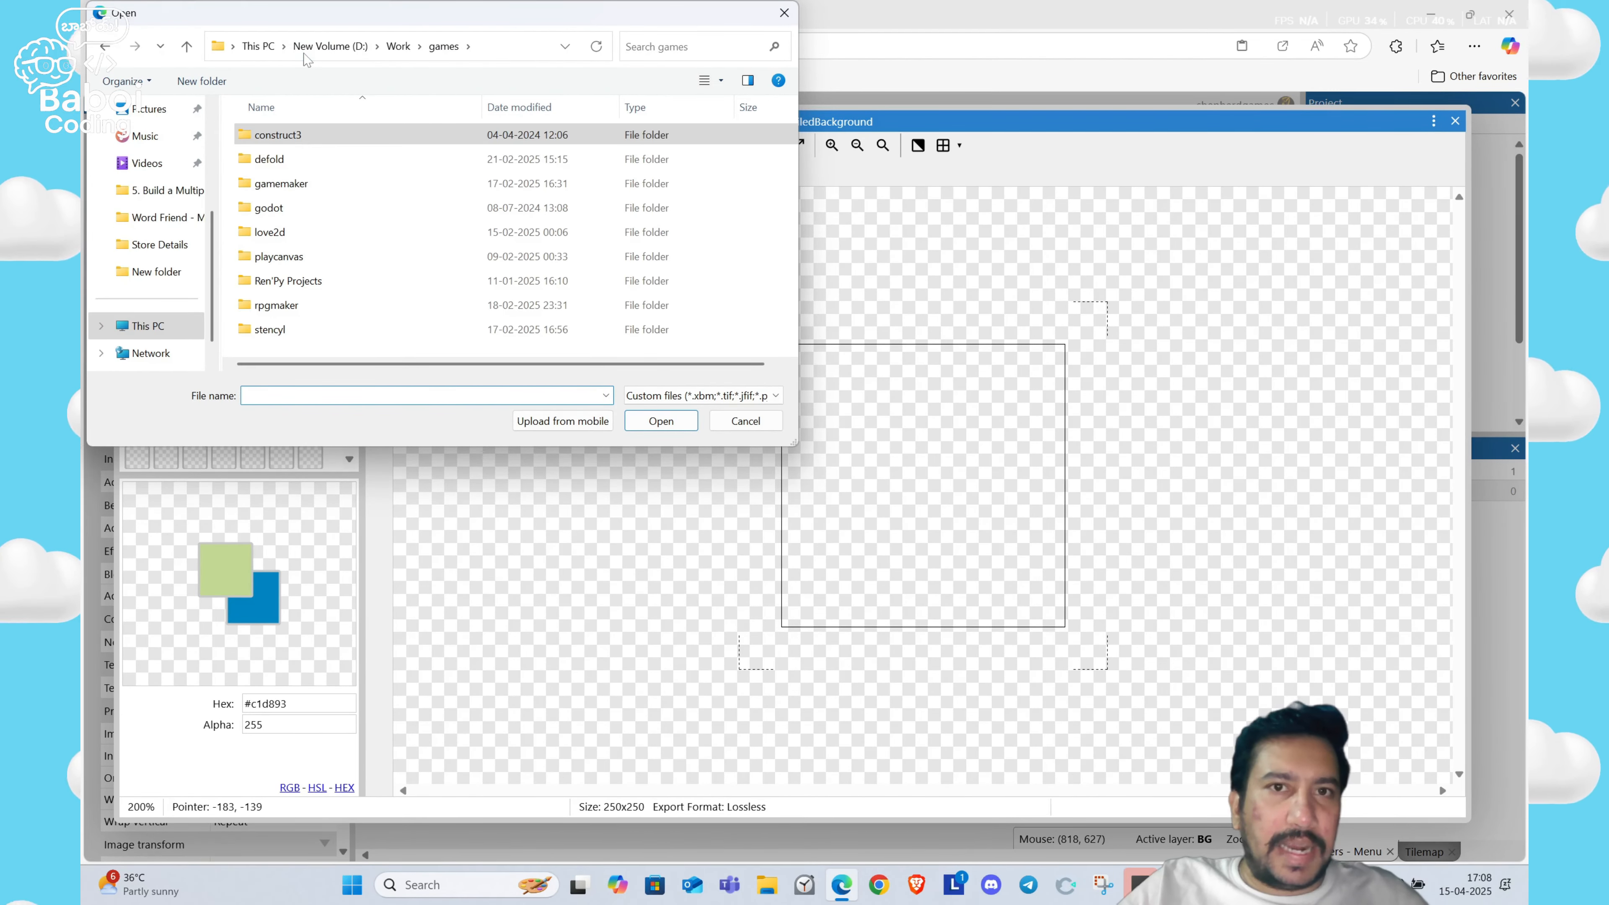
click(310, 141)
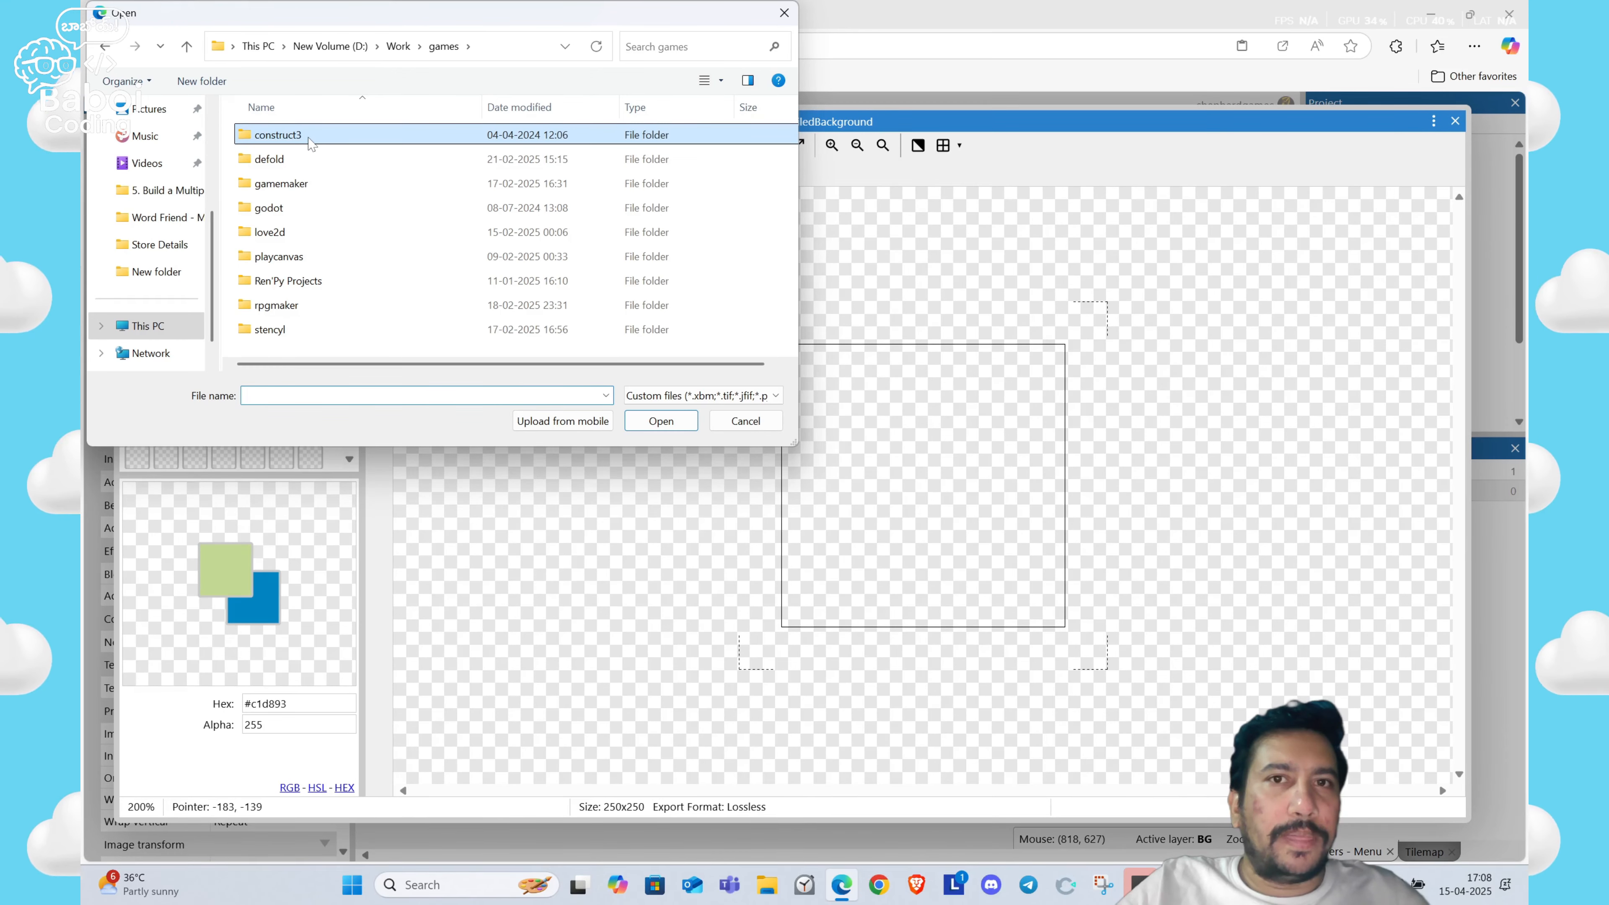
double_click(311, 141)
double_click(279, 183)
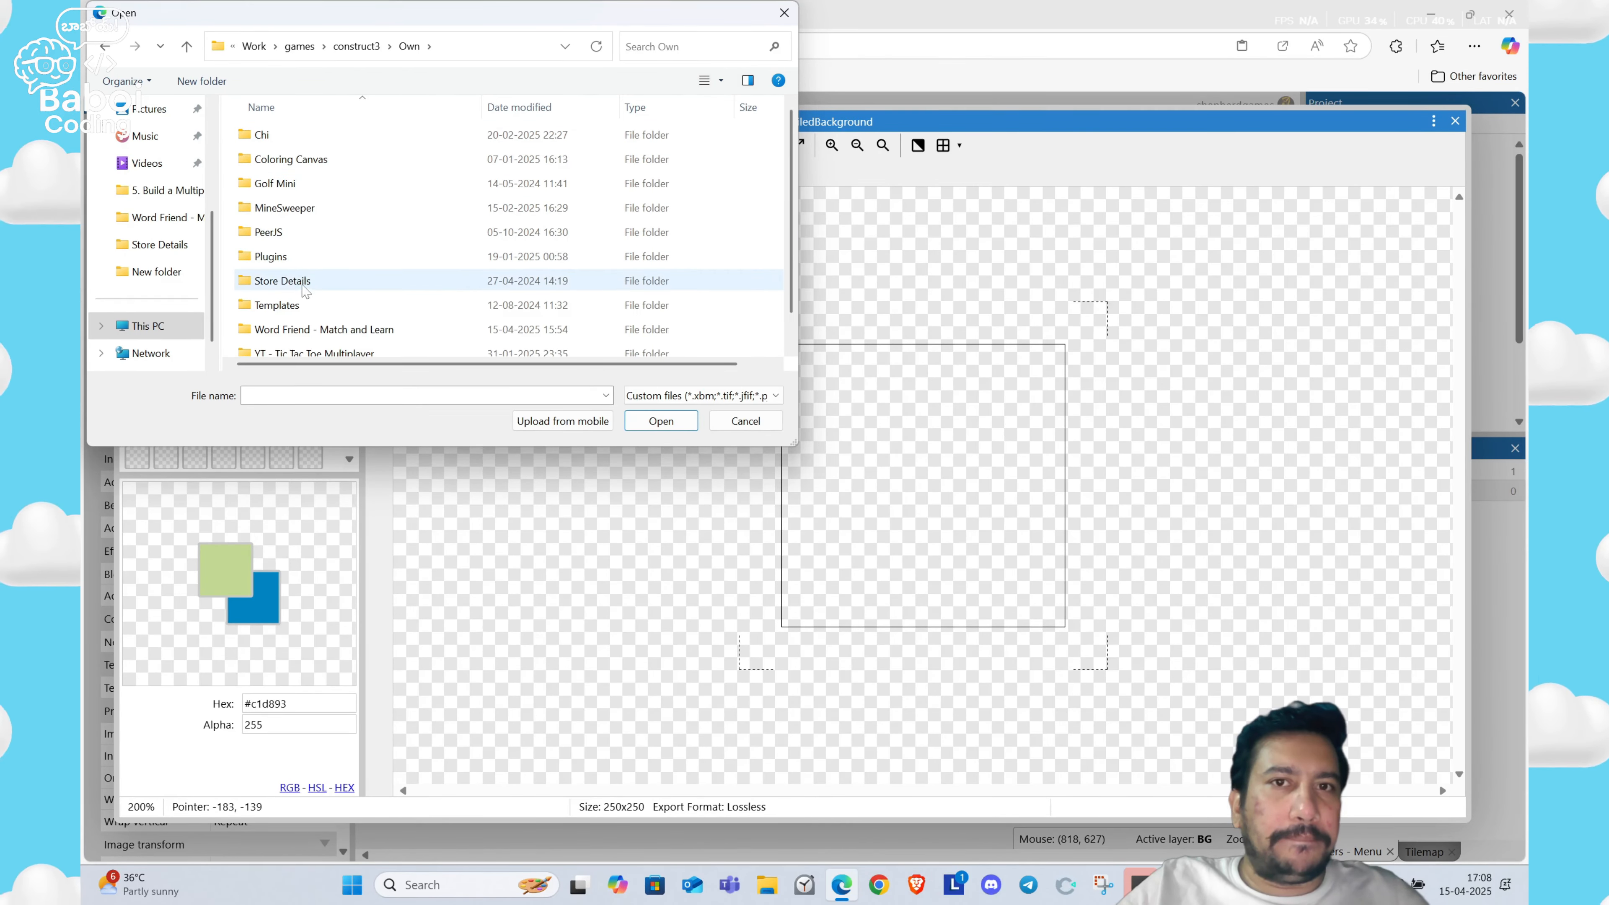
double_click(317, 329)
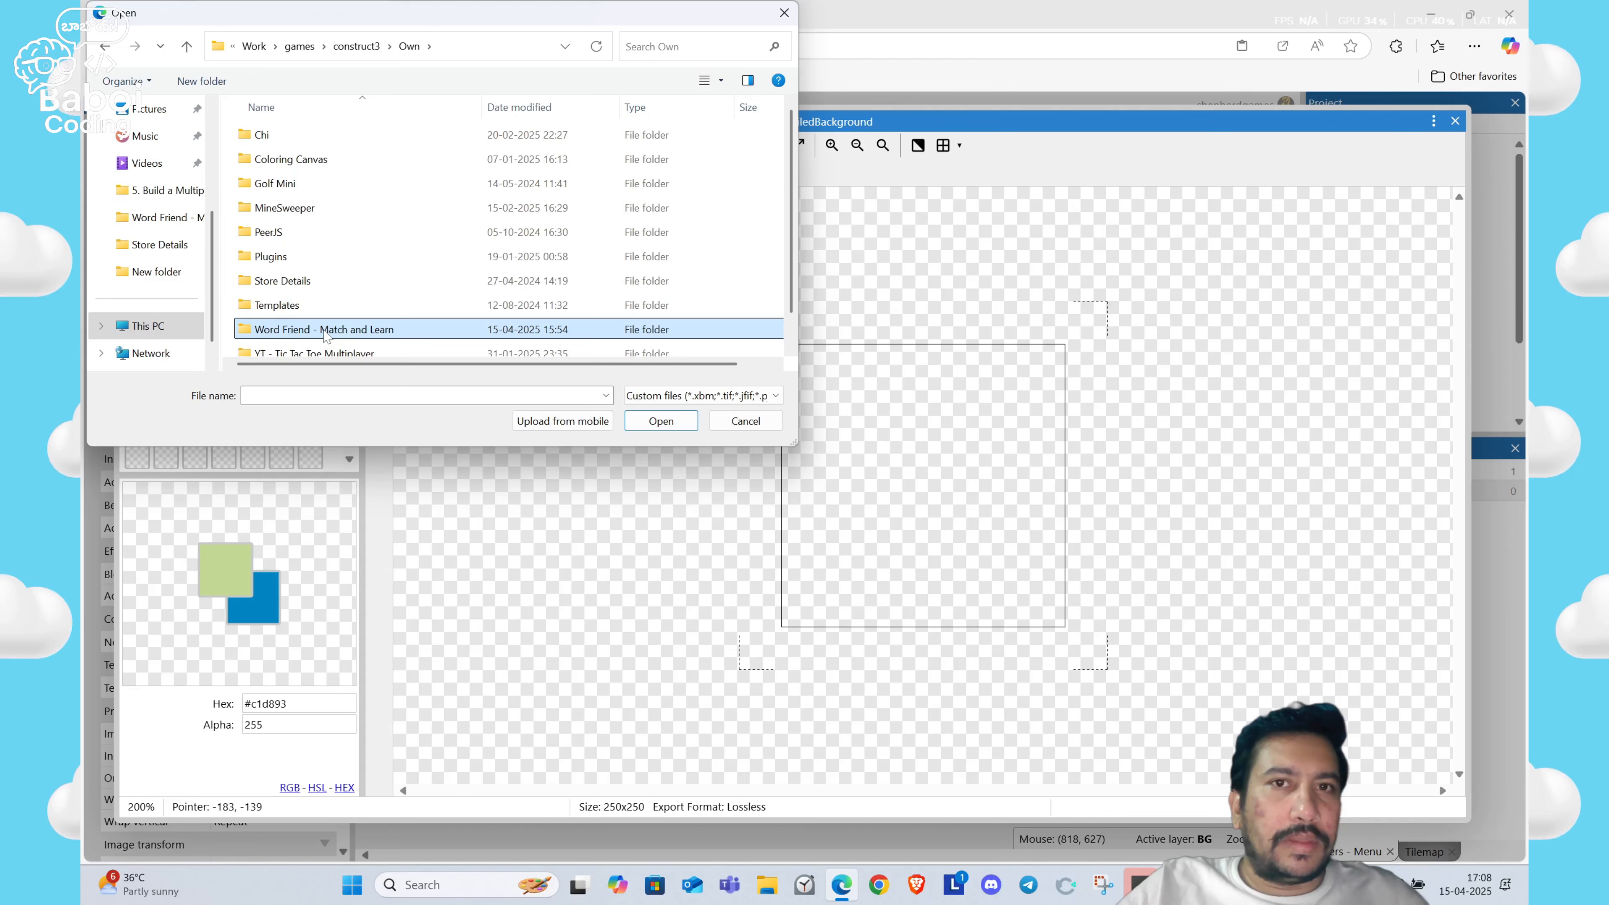
double_click(469, 134)
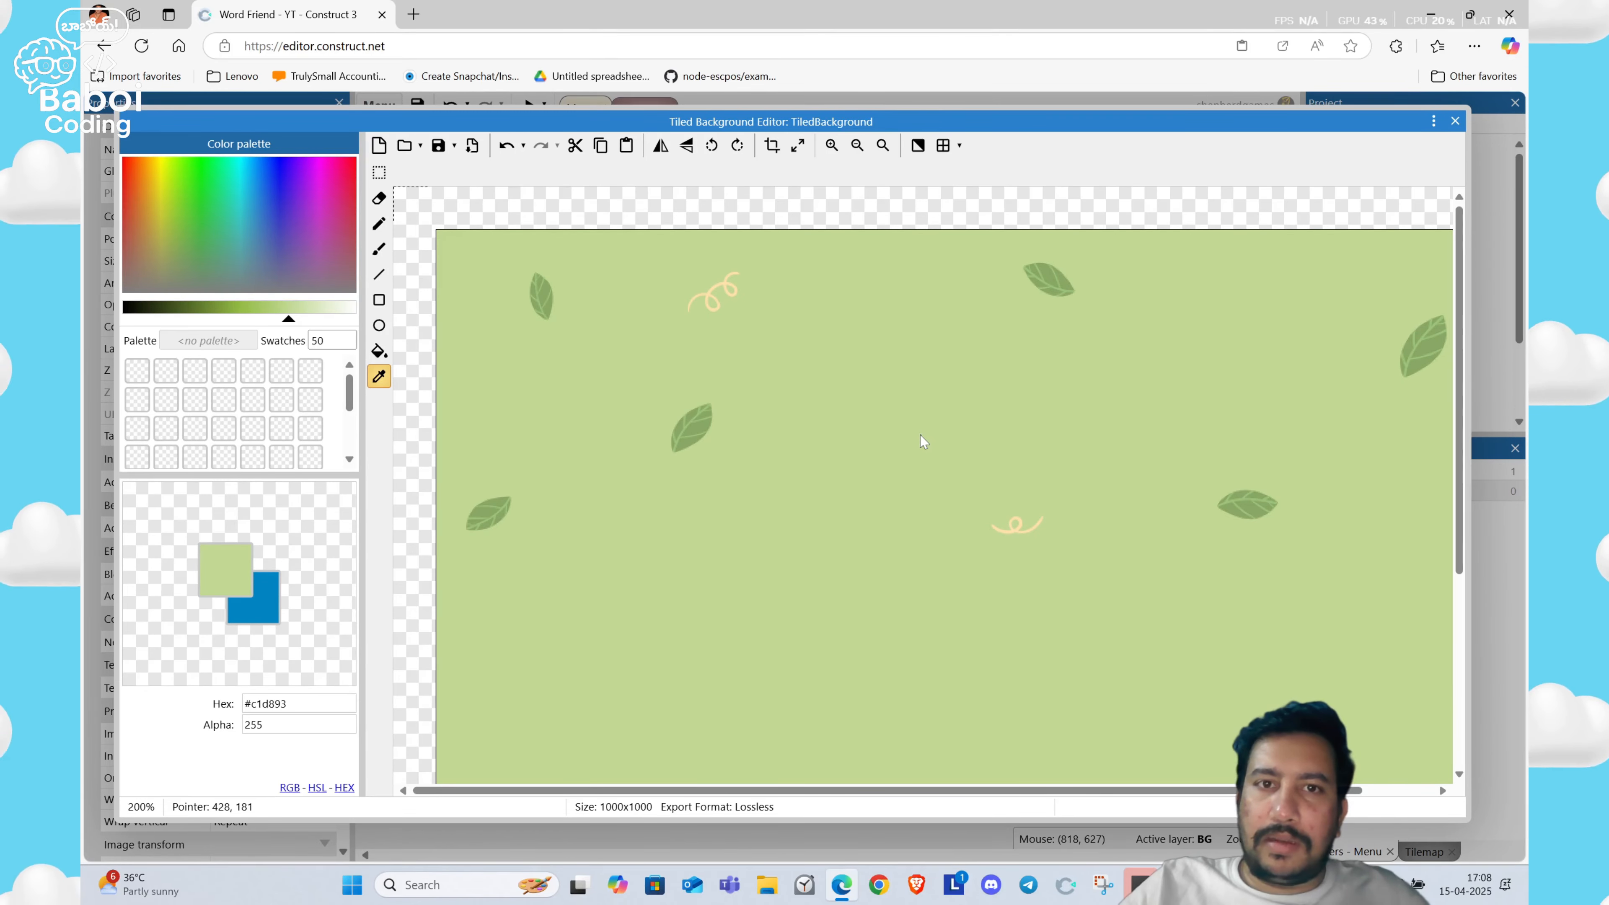
click(1456, 122)
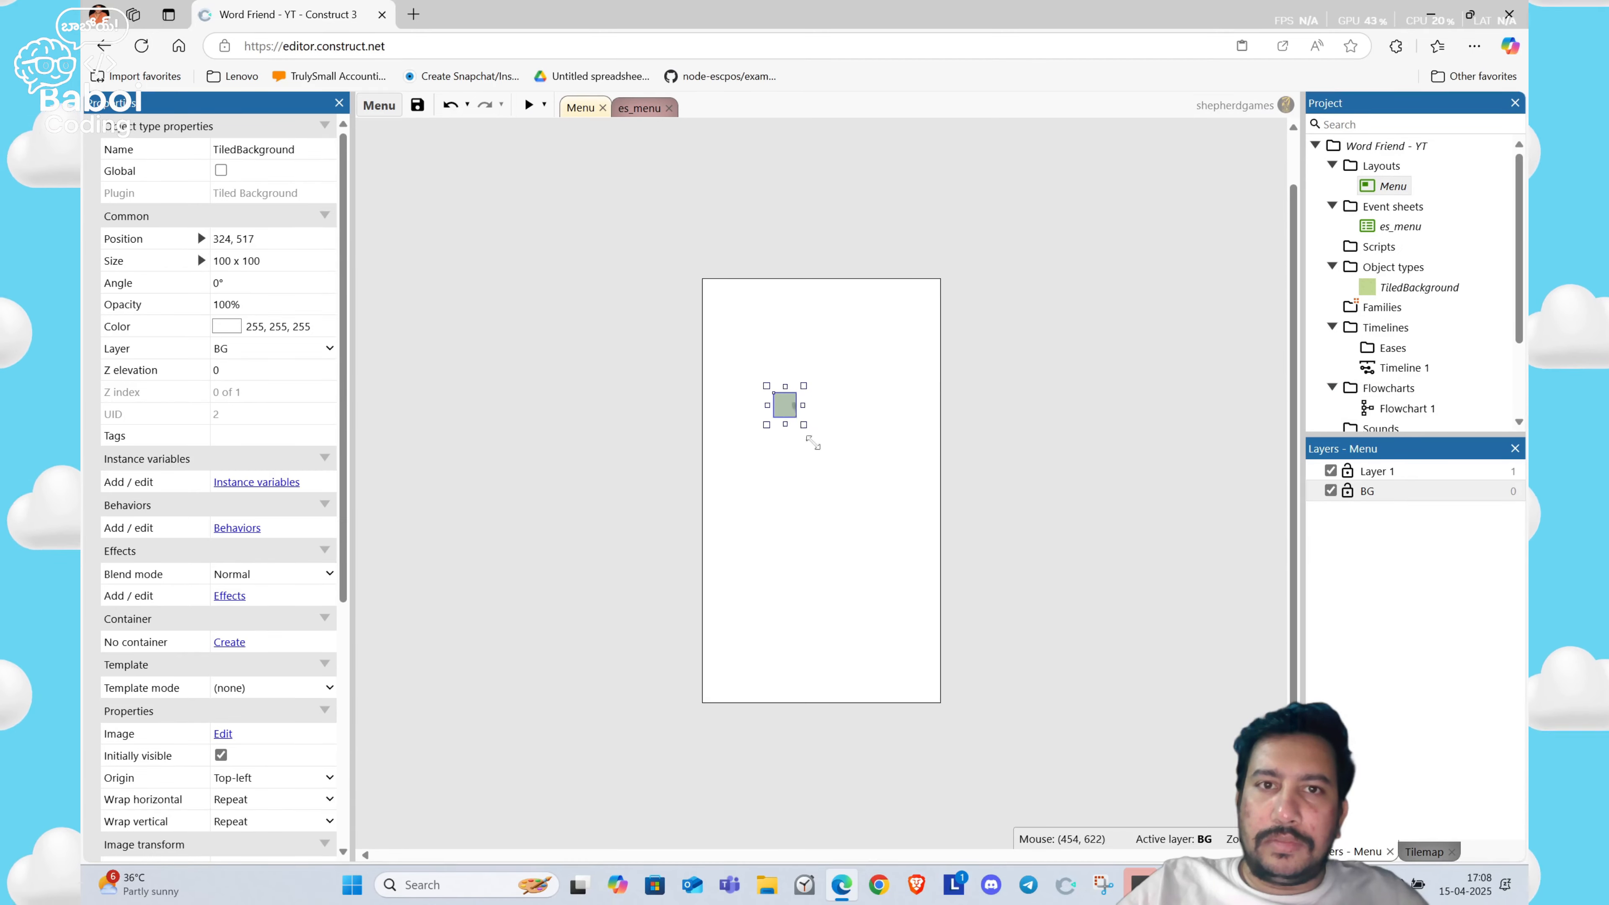
Step: Enlarge the tiled background to about 1769 x 2130 and position it at about -351, -98 to cover the whole Menu layout
drag(813, 442, 1167, 813)
drag(979, 651, 845, 532)
drag(1029, 677, 1027, 735)
drag(861, 547, 859, 549)
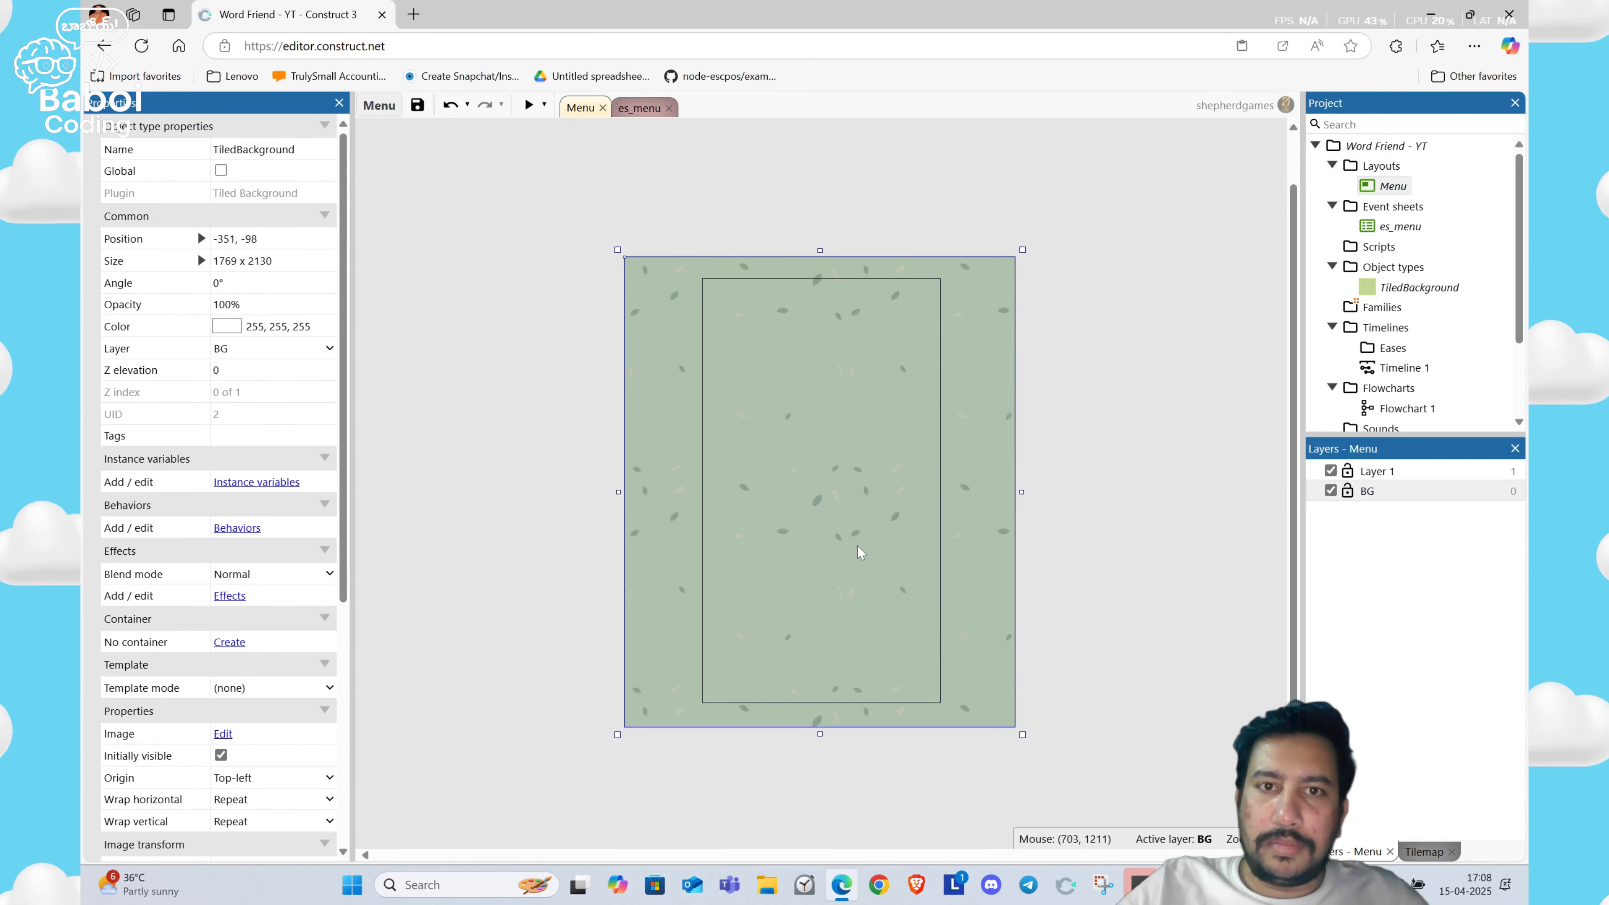
click(503, 311)
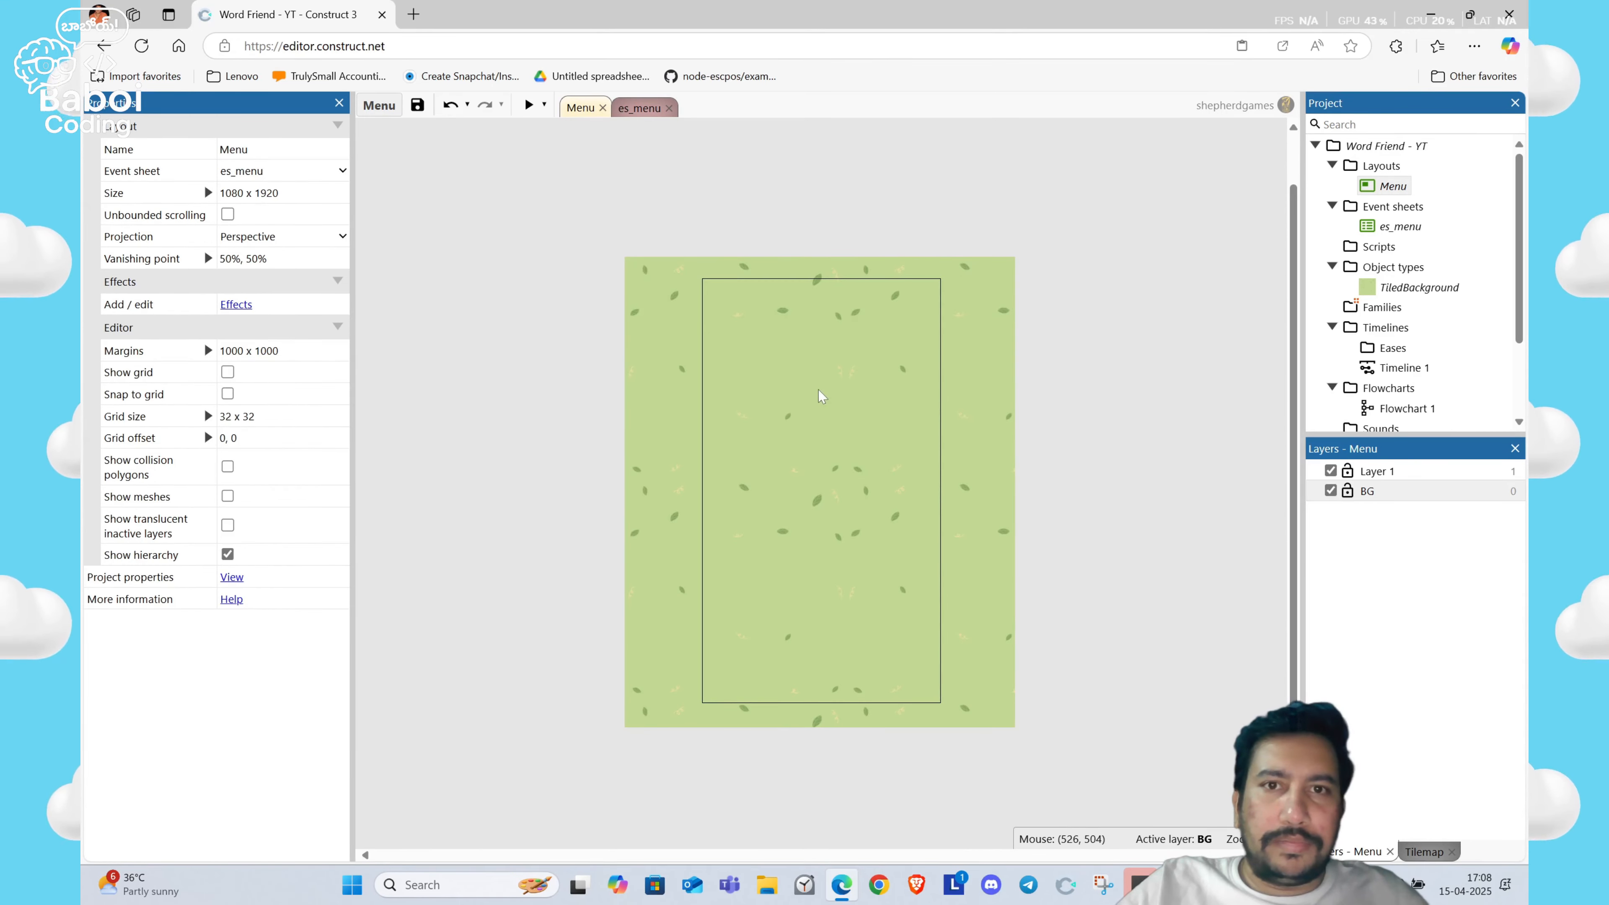
Step: Lock the BG layer so the tiled background cannot be selected in the Menu layout
click(822, 396)
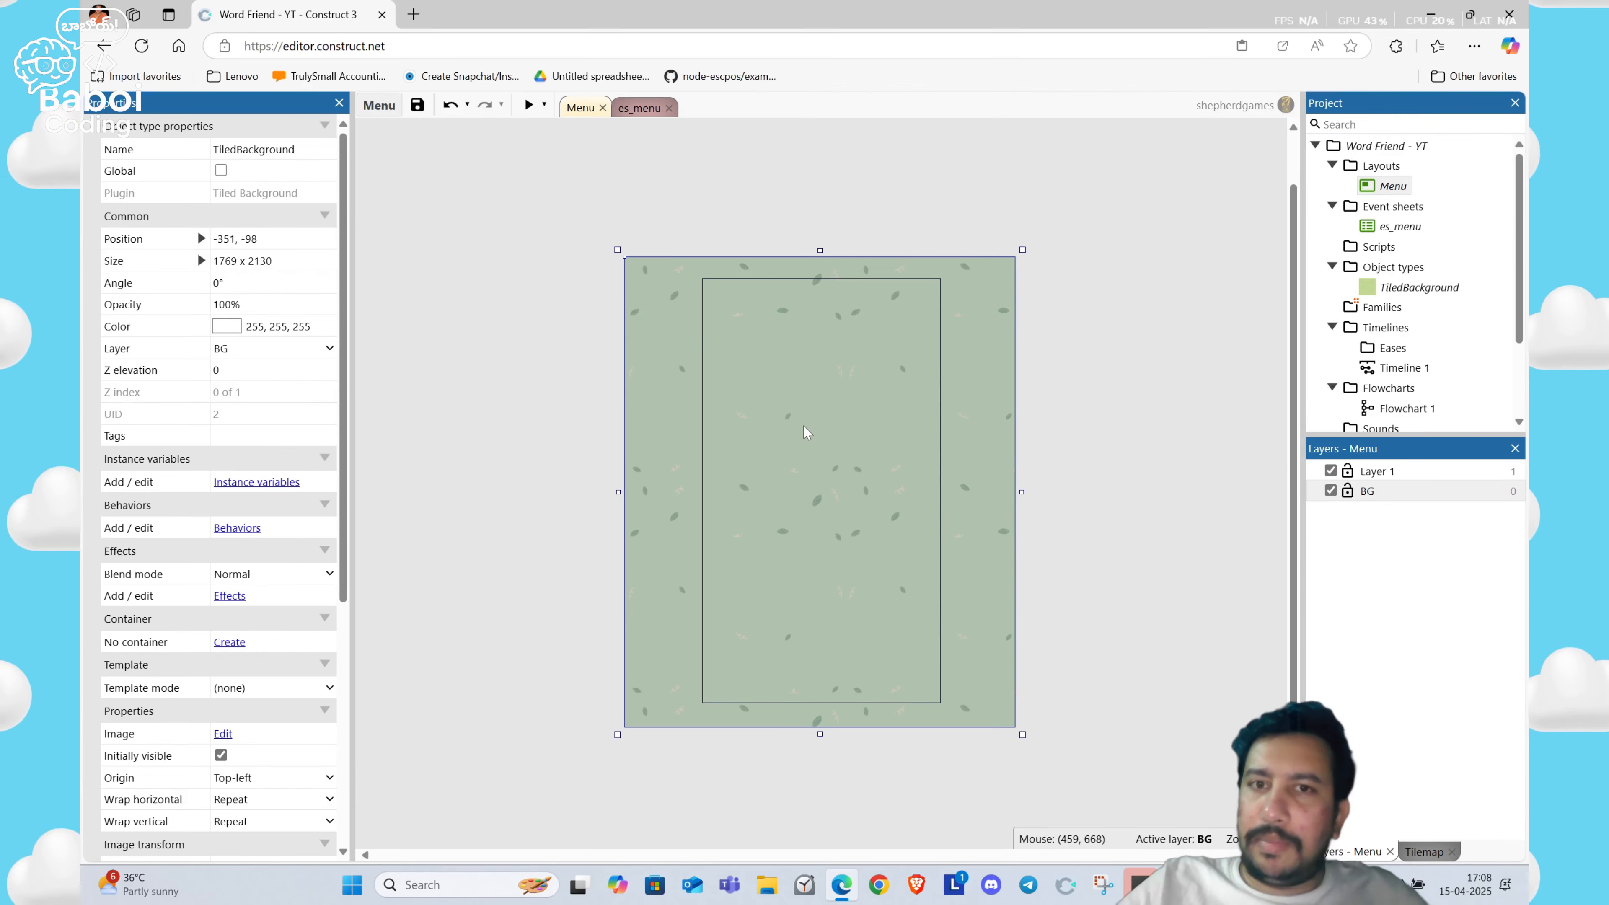
click(1348, 491)
click(1181, 483)
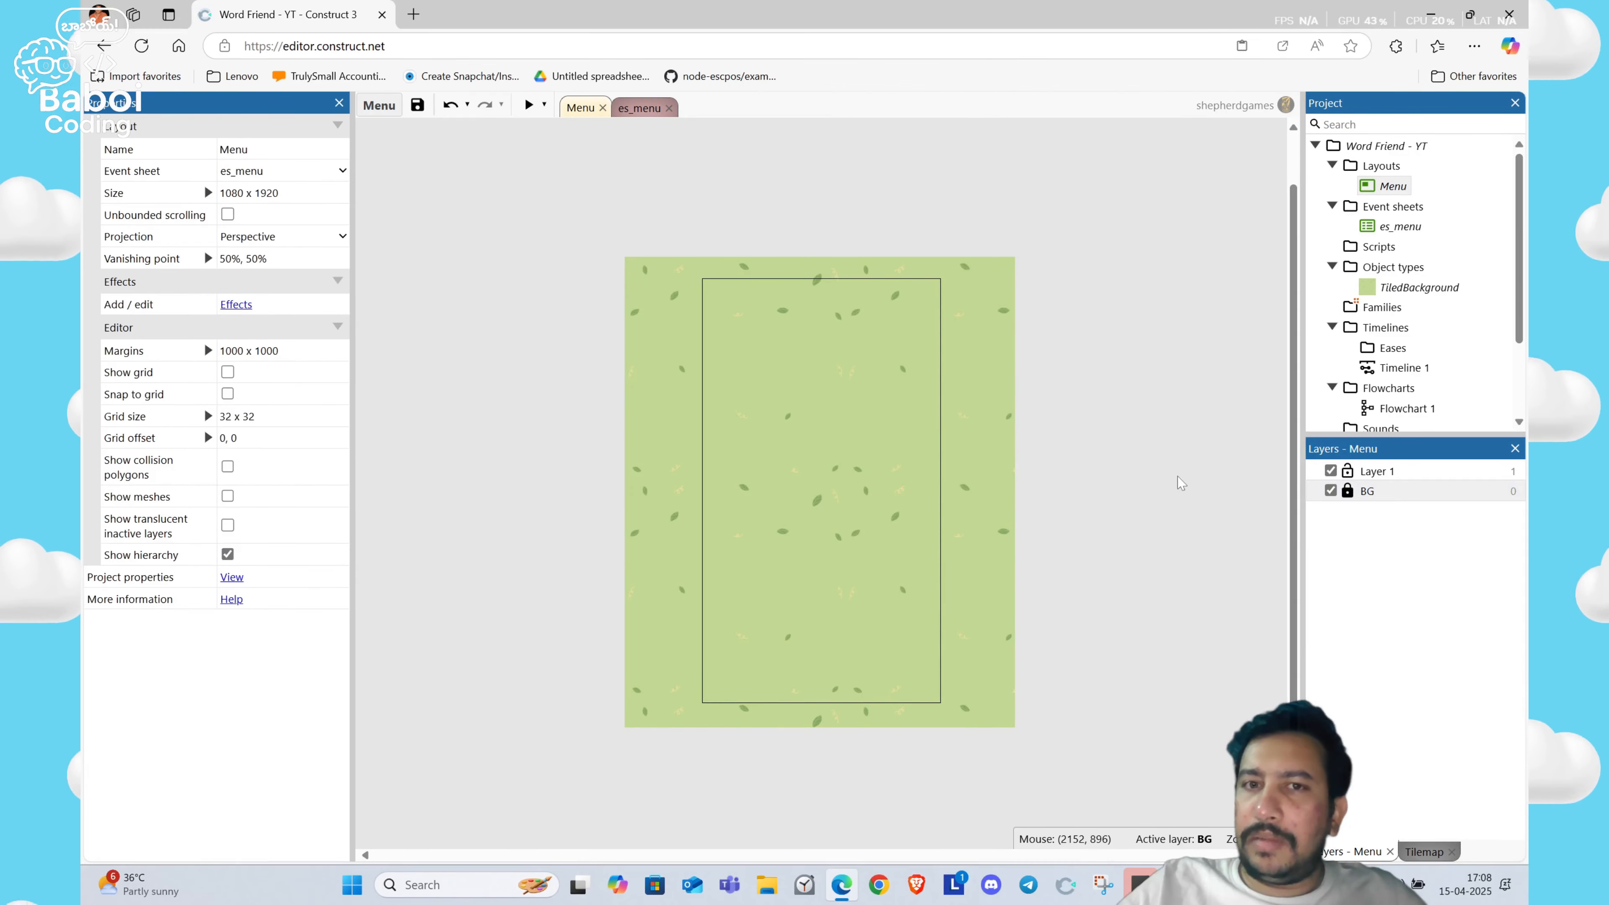
Step: Make Layer 1 active and insert a Text object on it near the upper edge of the Menu layout
click(1383, 472)
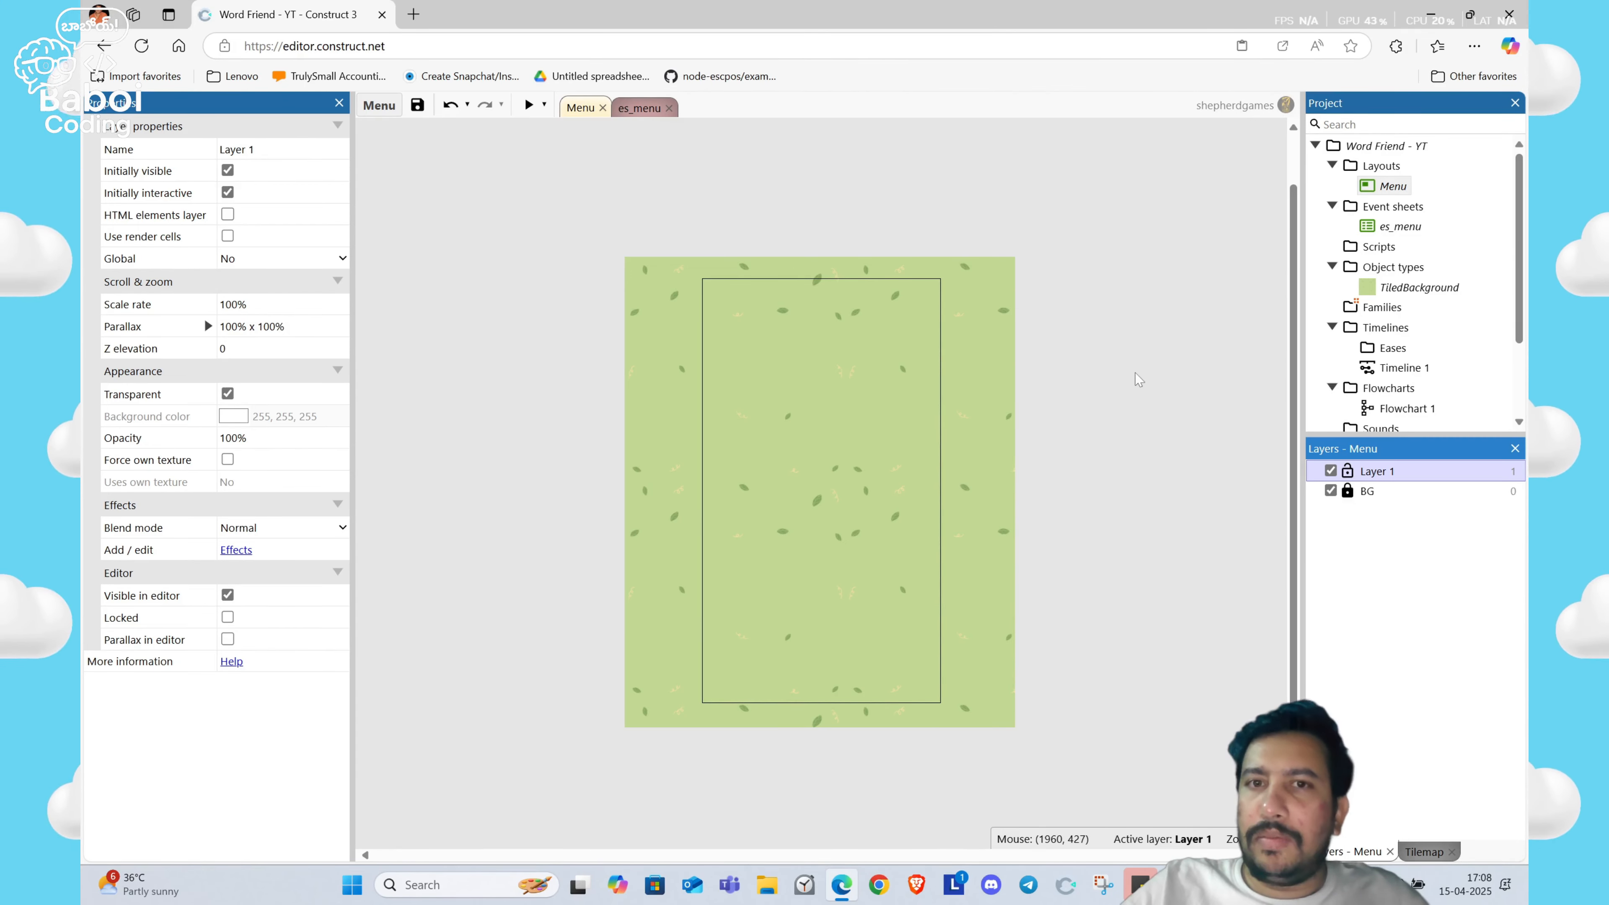
right_click(845, 312)
click(845, 321)
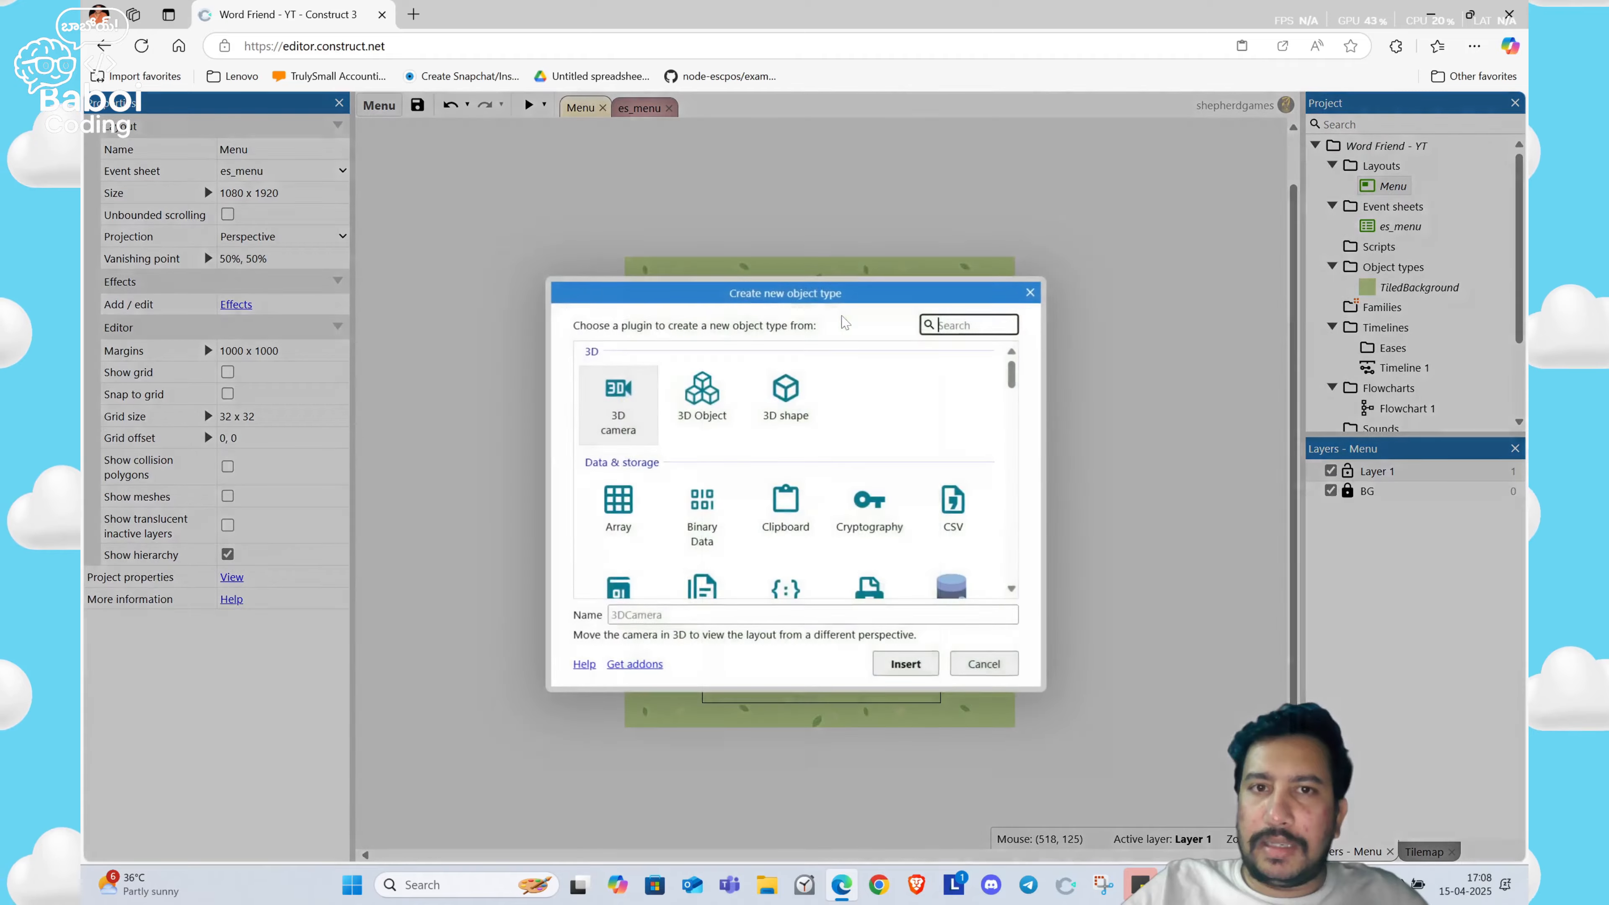
text(tex)
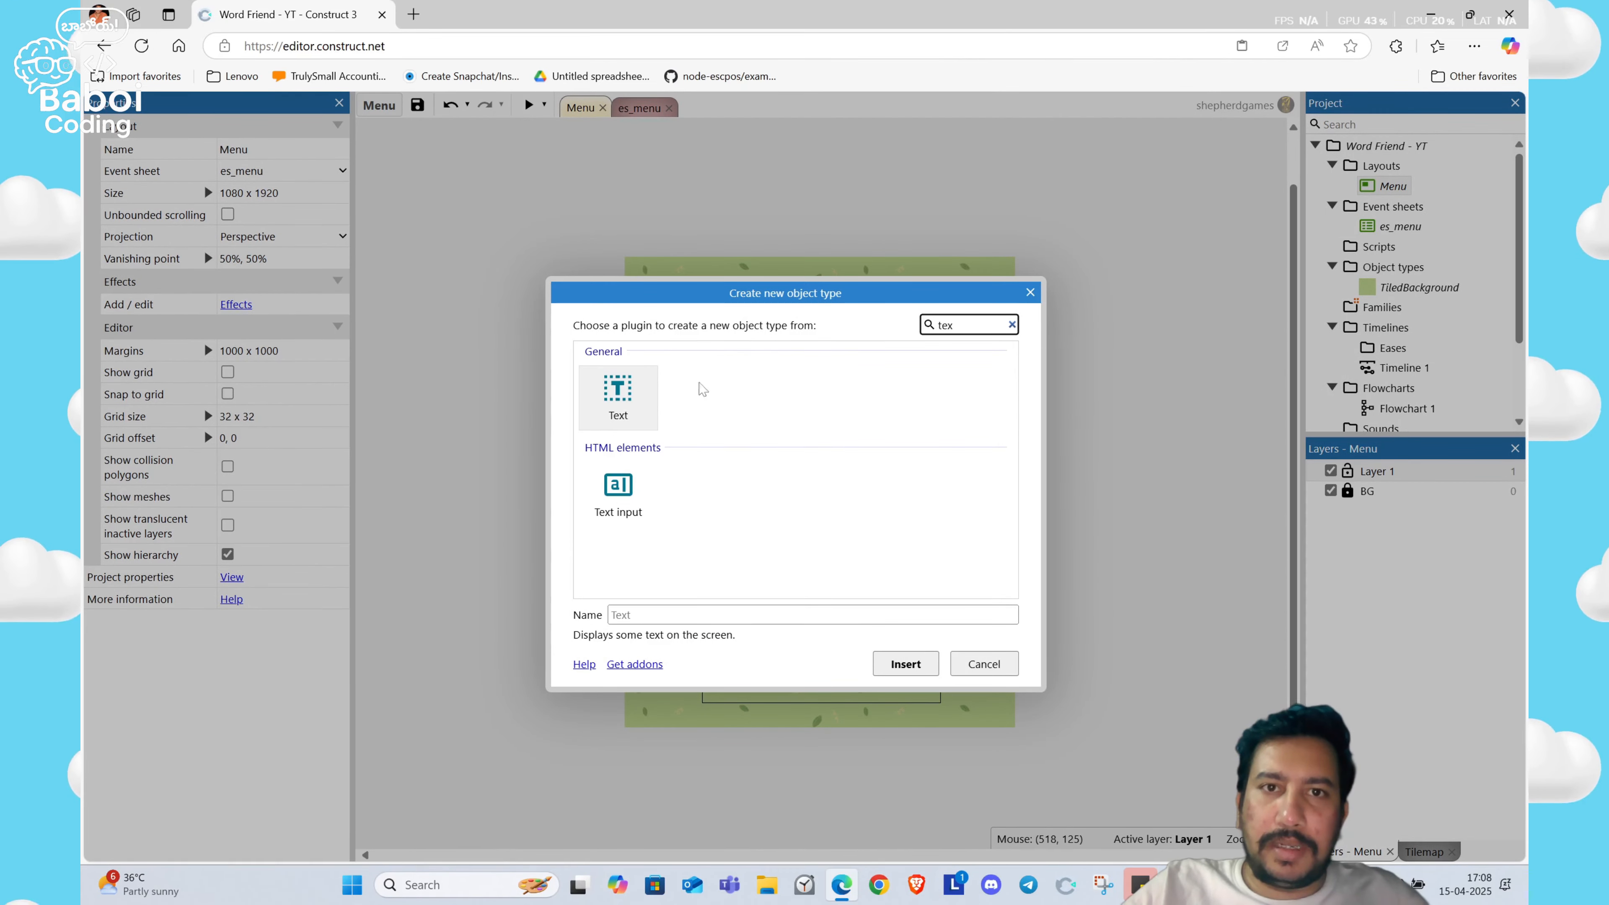
double_click(620, 398)
click(752, 319)
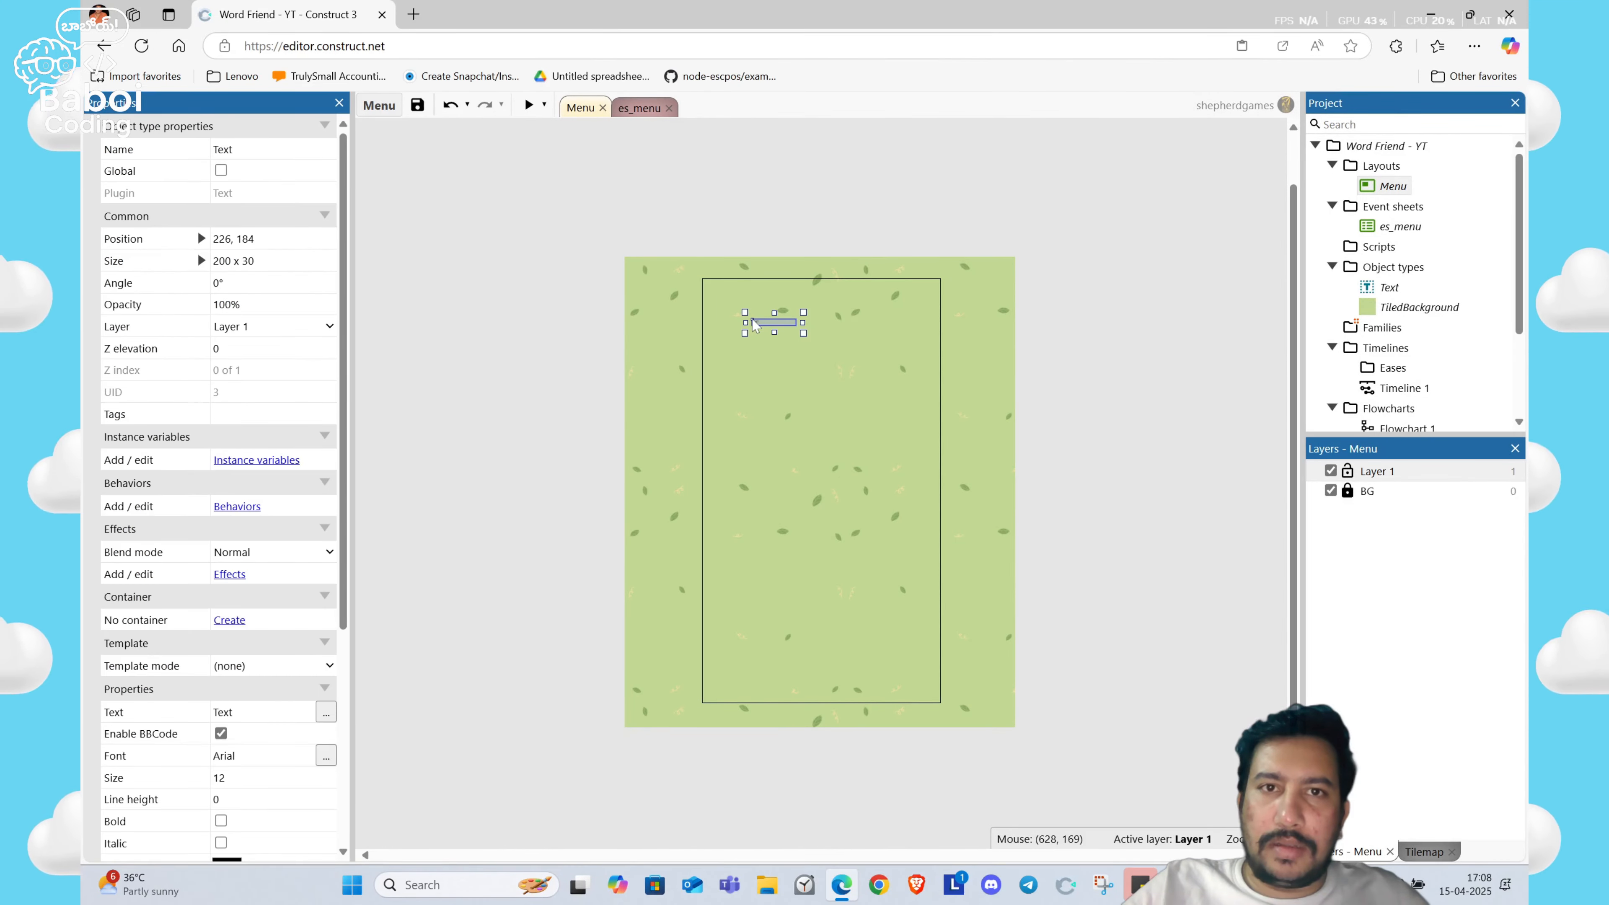
Step: Enlarge the text box to about 794 x 217 and set its text to "Word Friend"
drag(797, 327, 854, 341)
scroll(237, 631, down, 2)
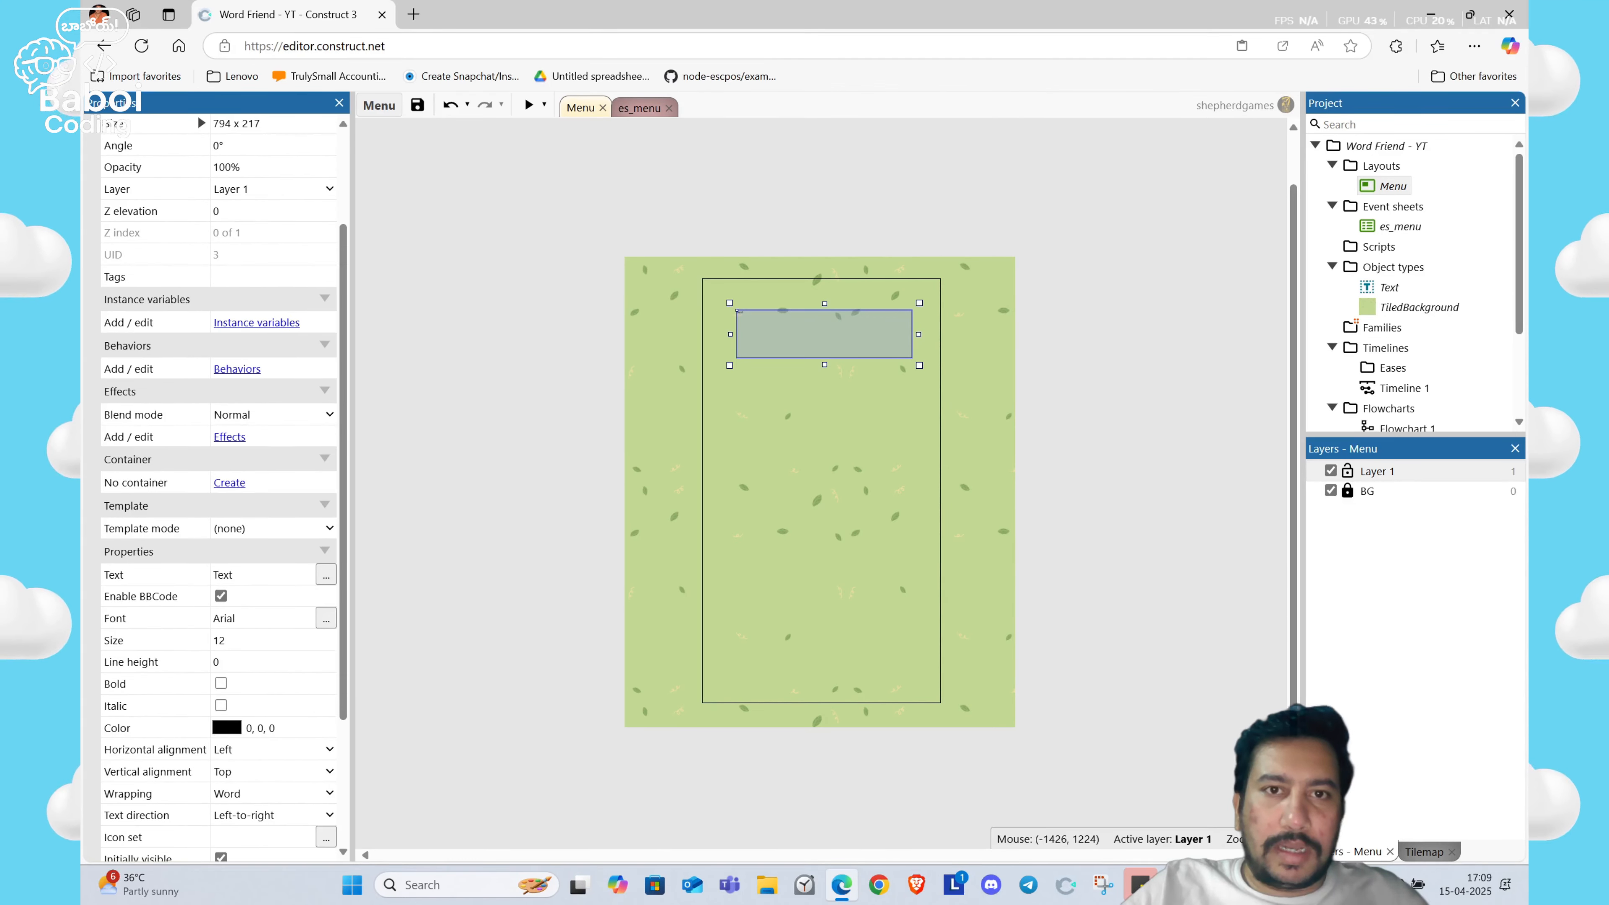
click(260, 574)
text(Word Friend)
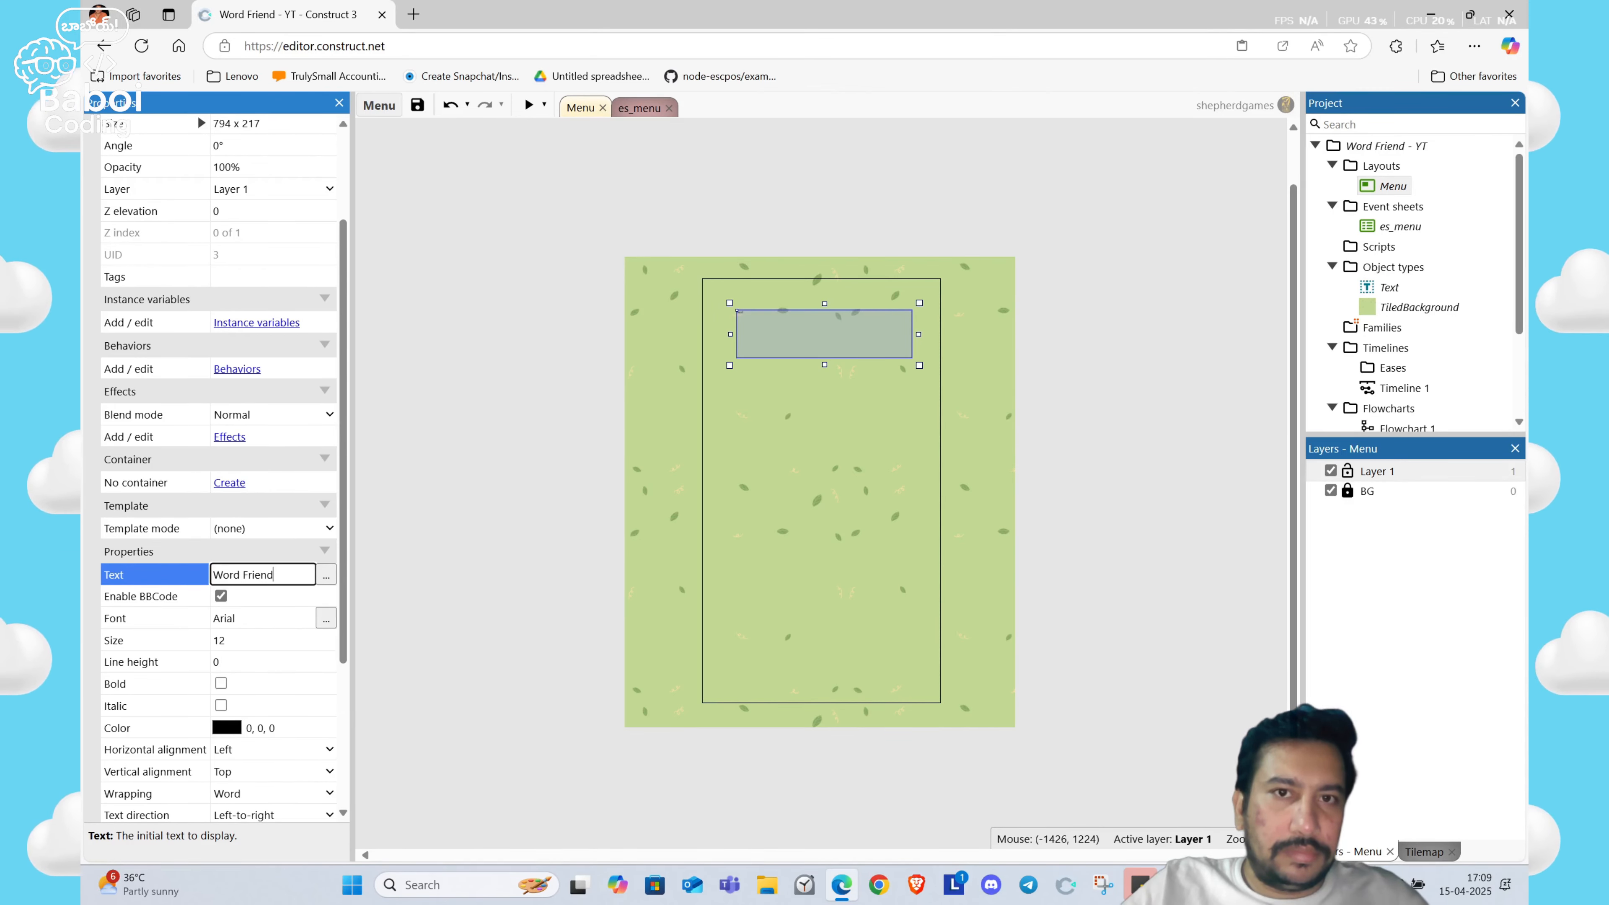
key(Return)
Step: Review the project's structure, examining the Menu layout, the es_menu event sheet, the object types and the remaining resource folders
scroll(1381, 337, down, 1)
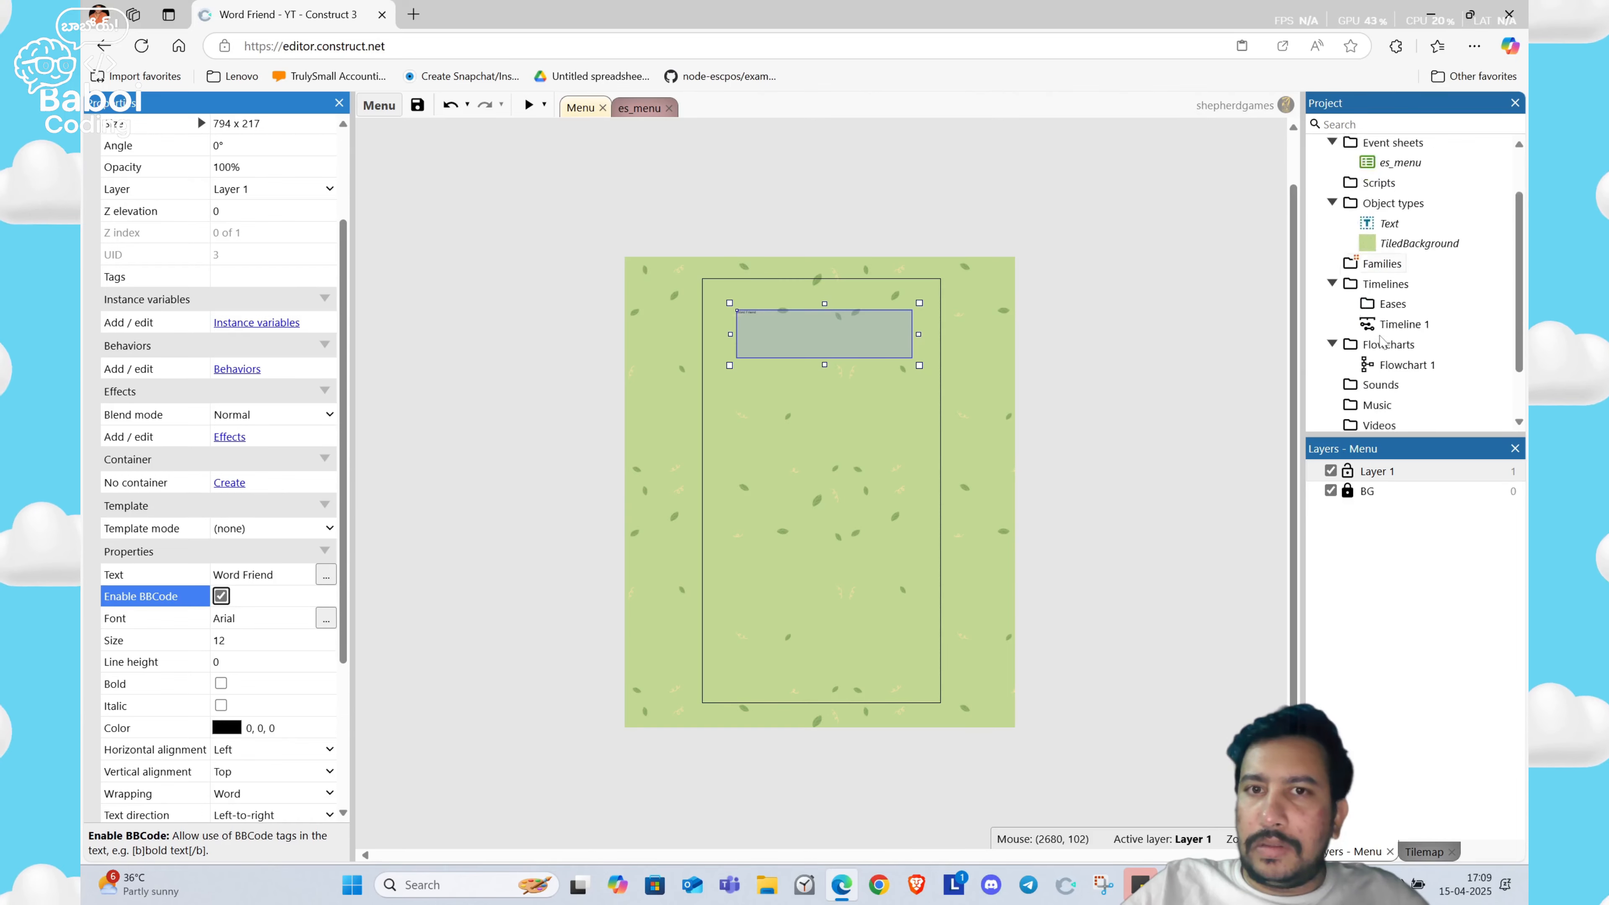
scroll(1390, 339, up, 2)
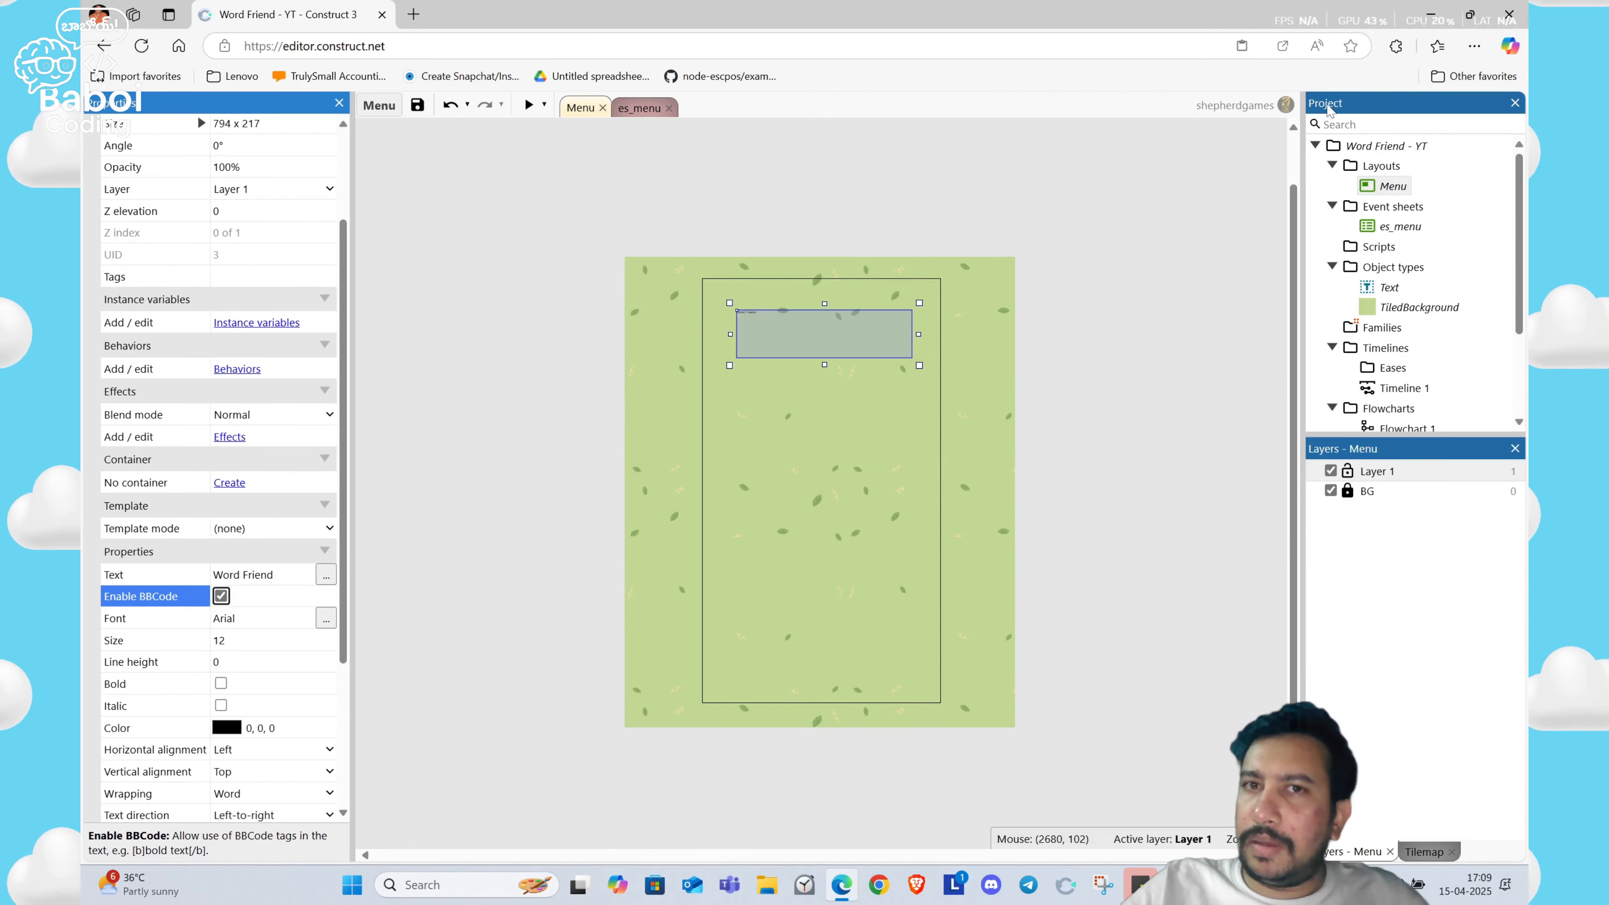
click(1329, 109)
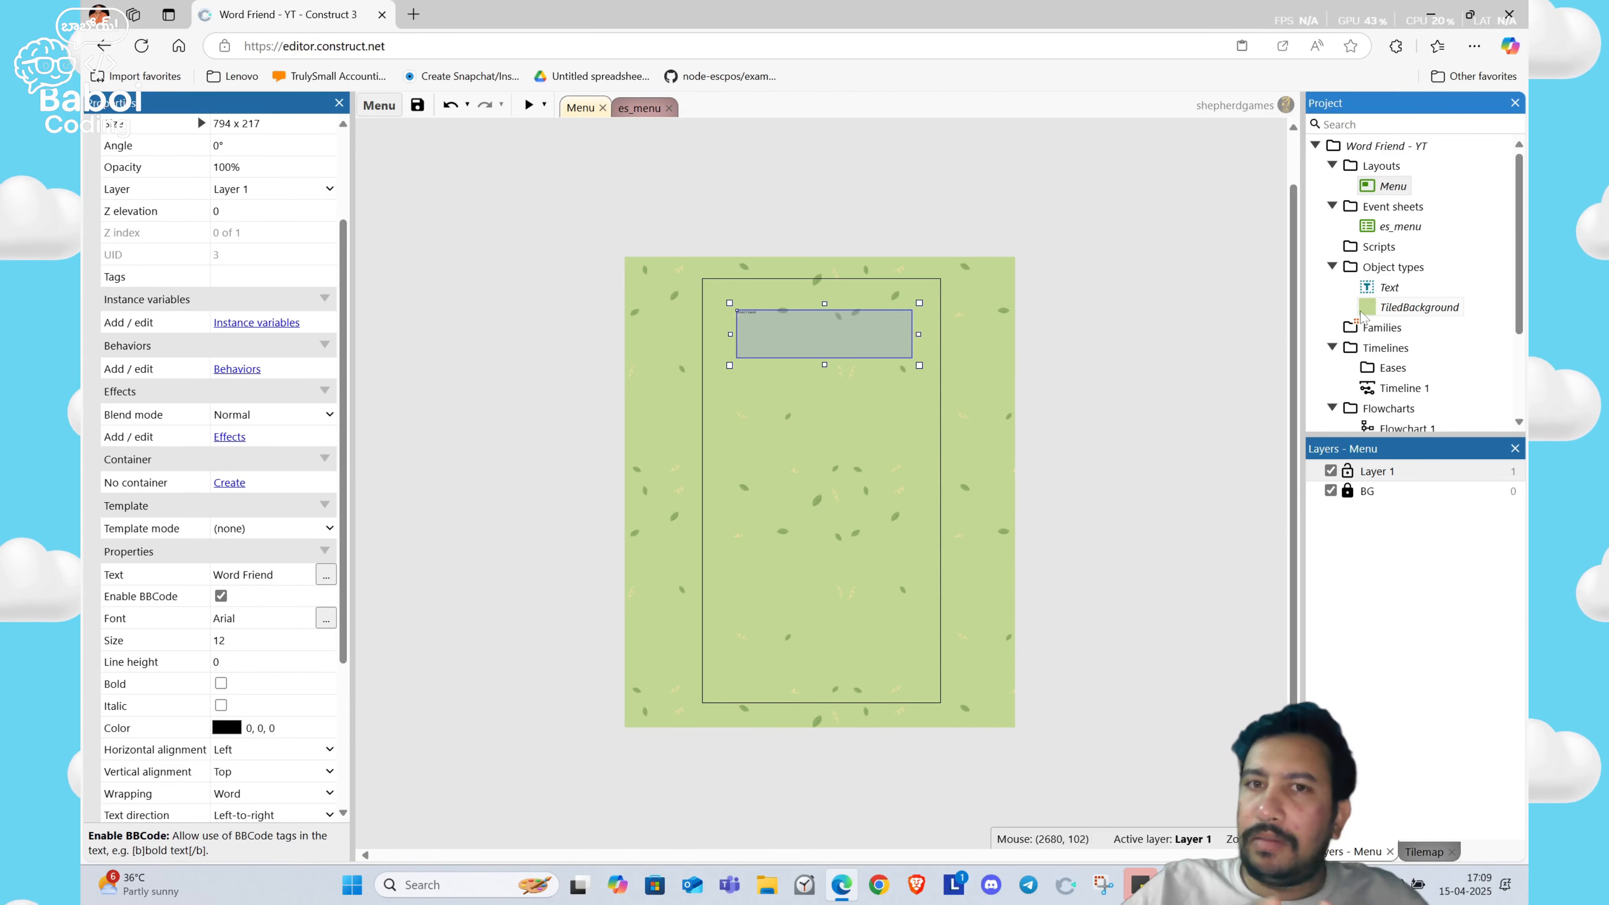
click(1370, 191)
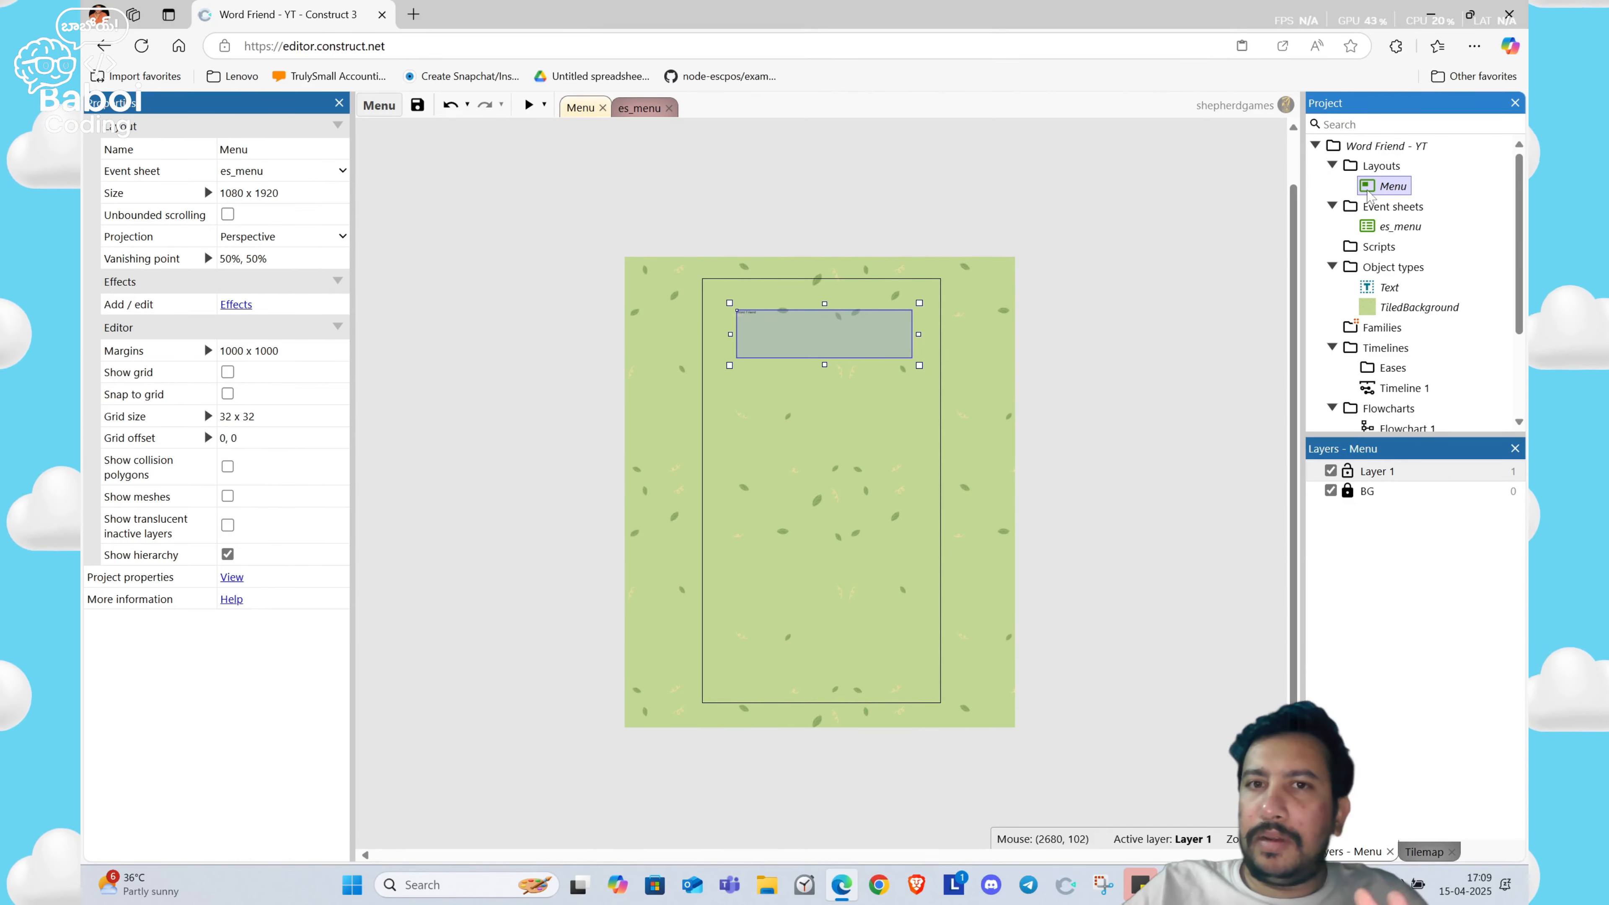
click(1365, 228)
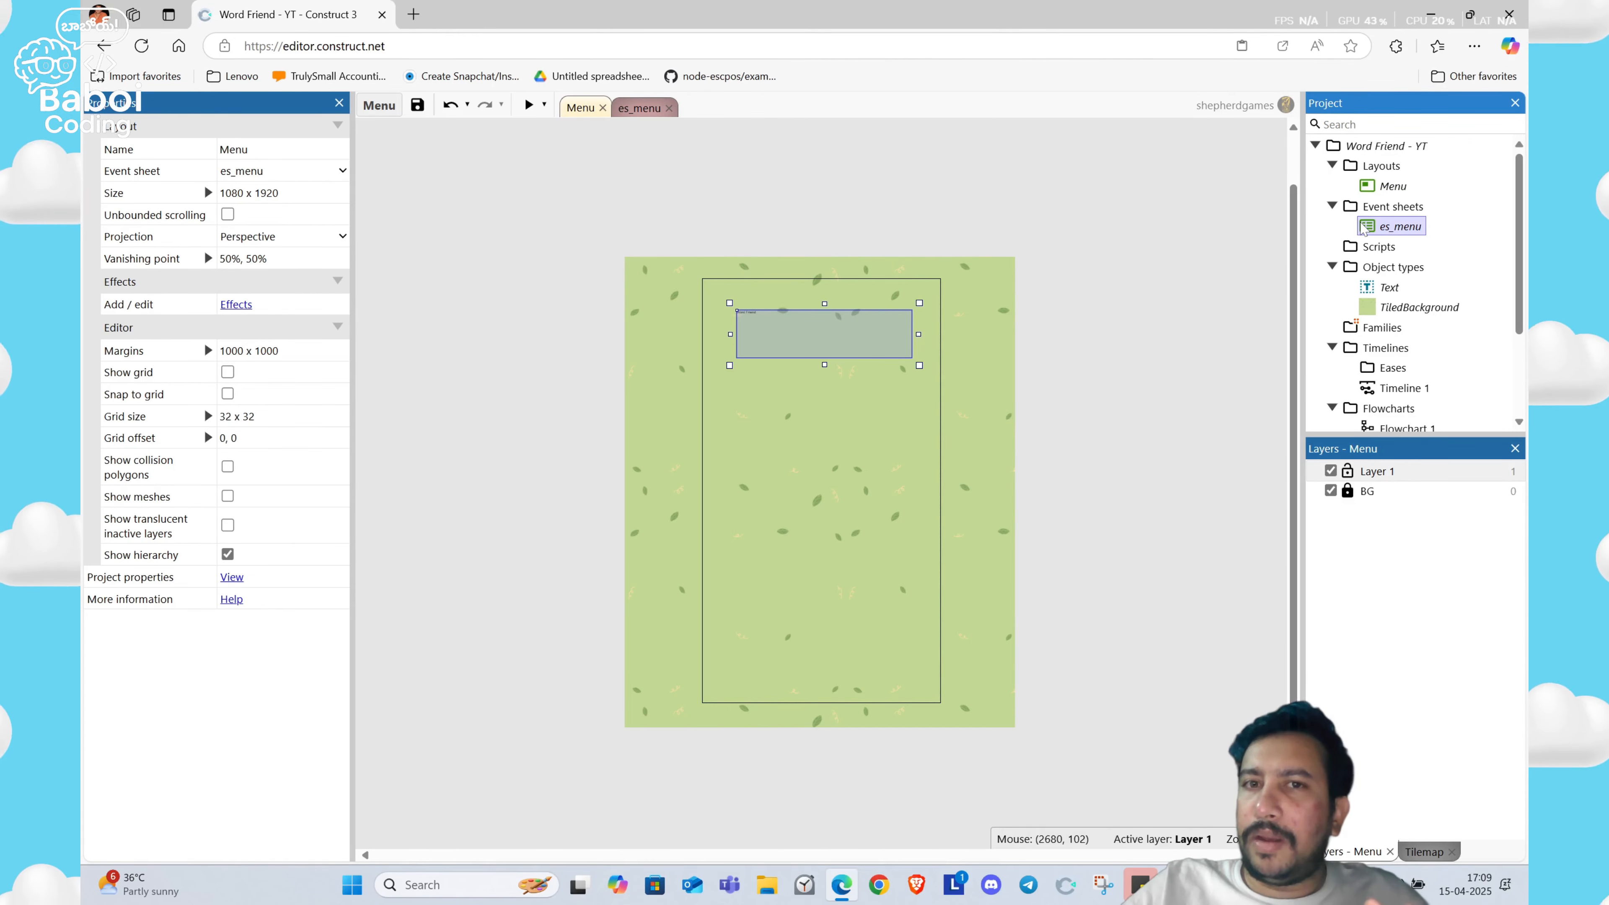
click(1375, 267)
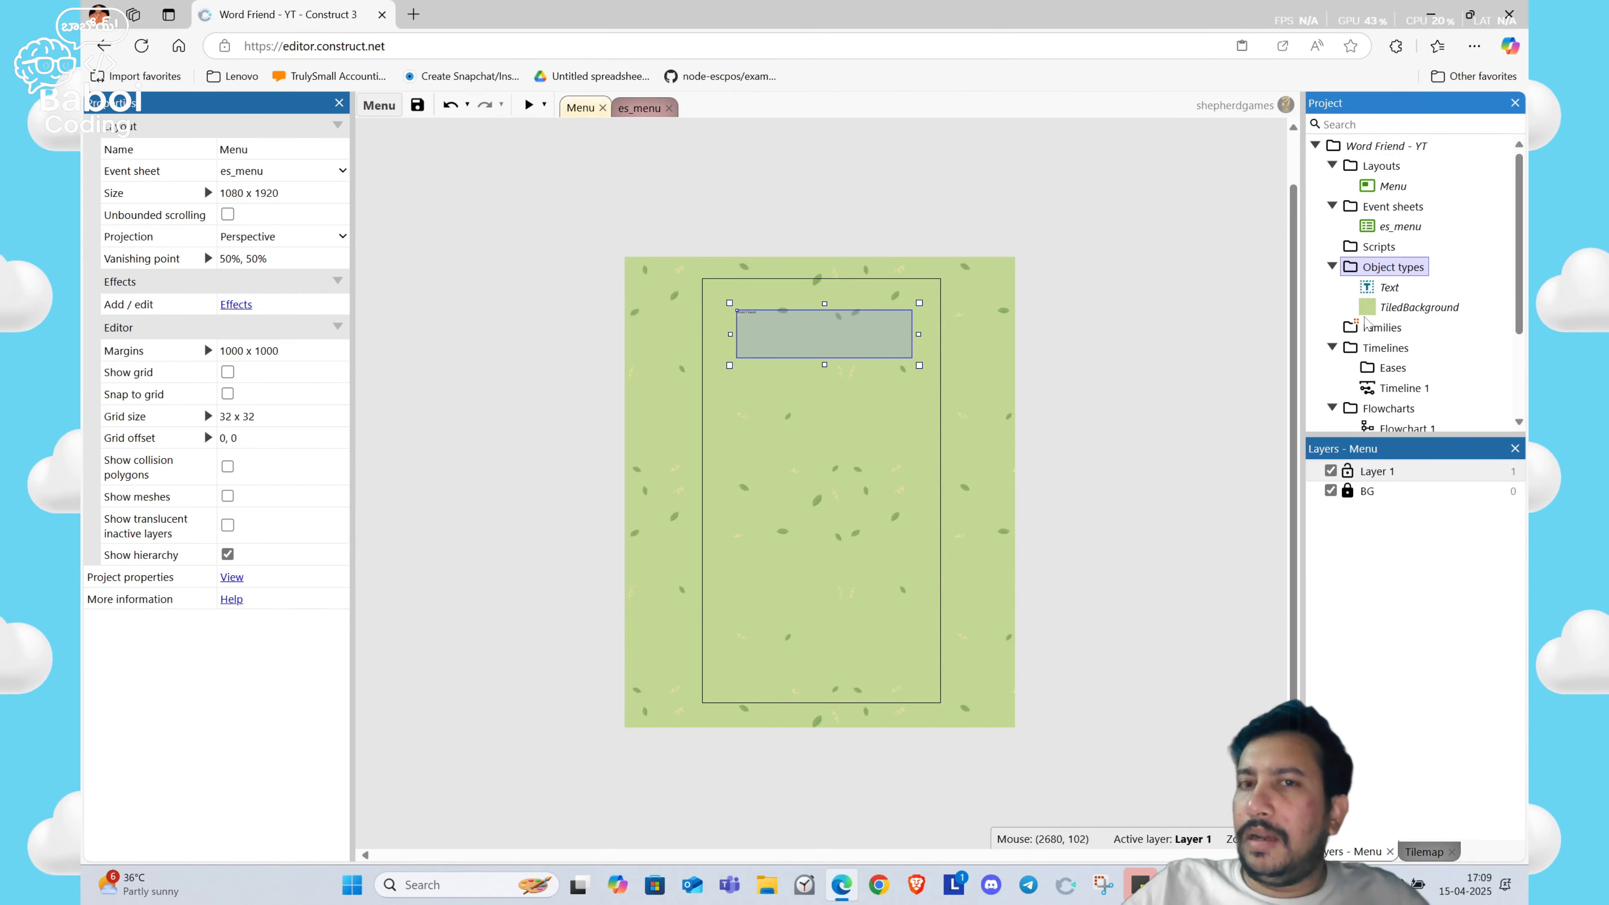
click(1393, 306)
scroll(1375, 254, down, 3)
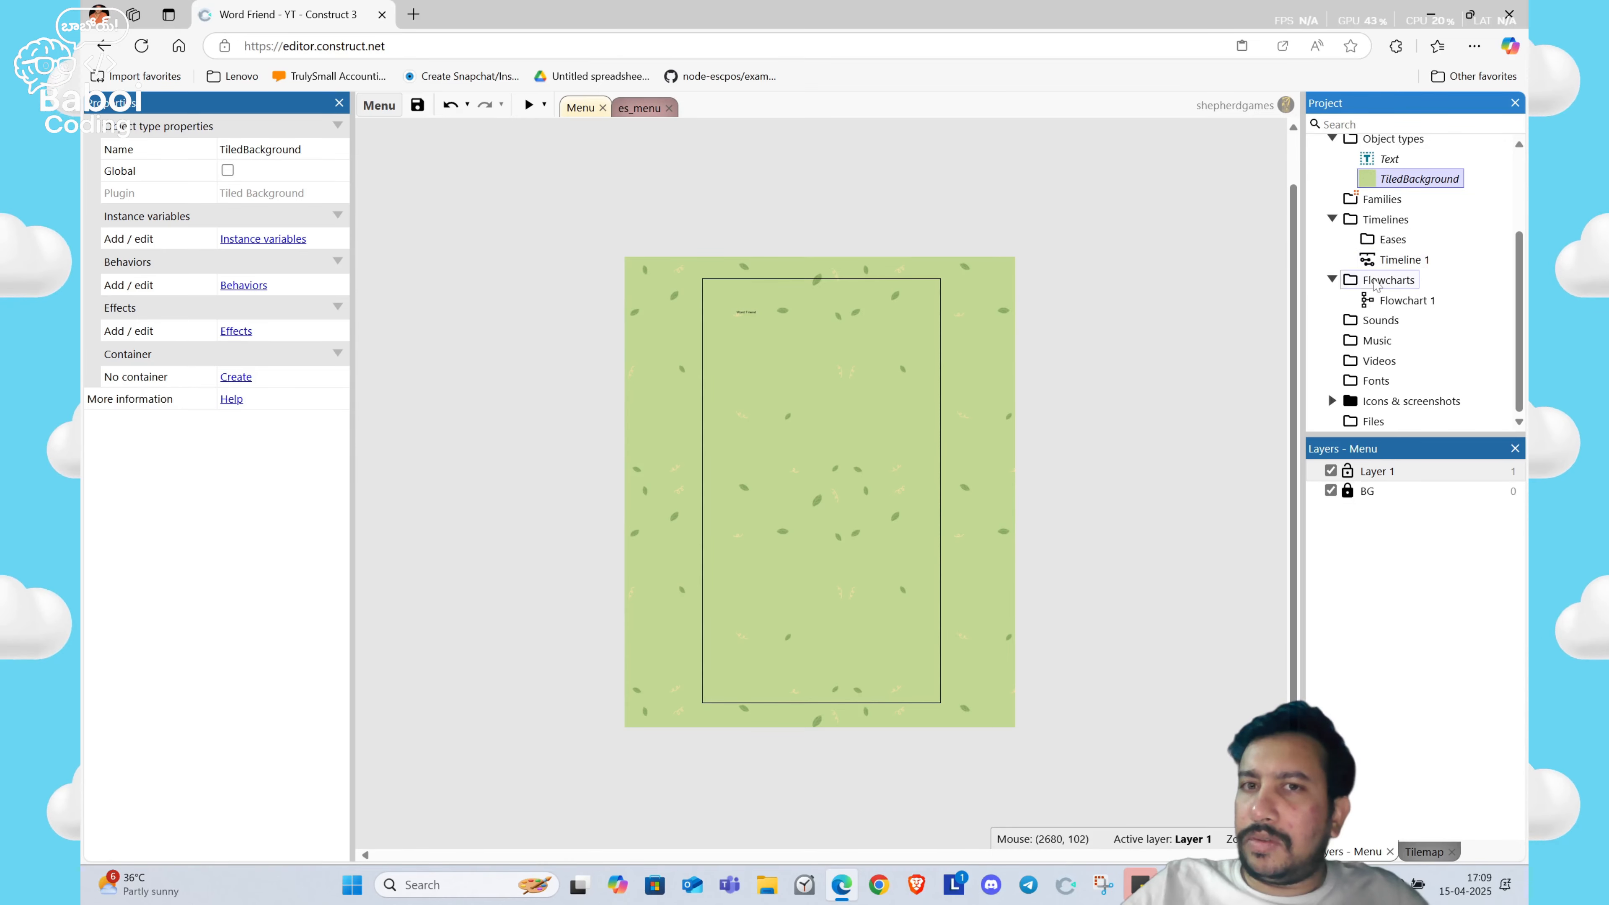
Step: Import the DynaPuff variable font file from D:\Work\Extras\Fonts\DynaPuff into the project's Fonts folder
click(1374, 381)
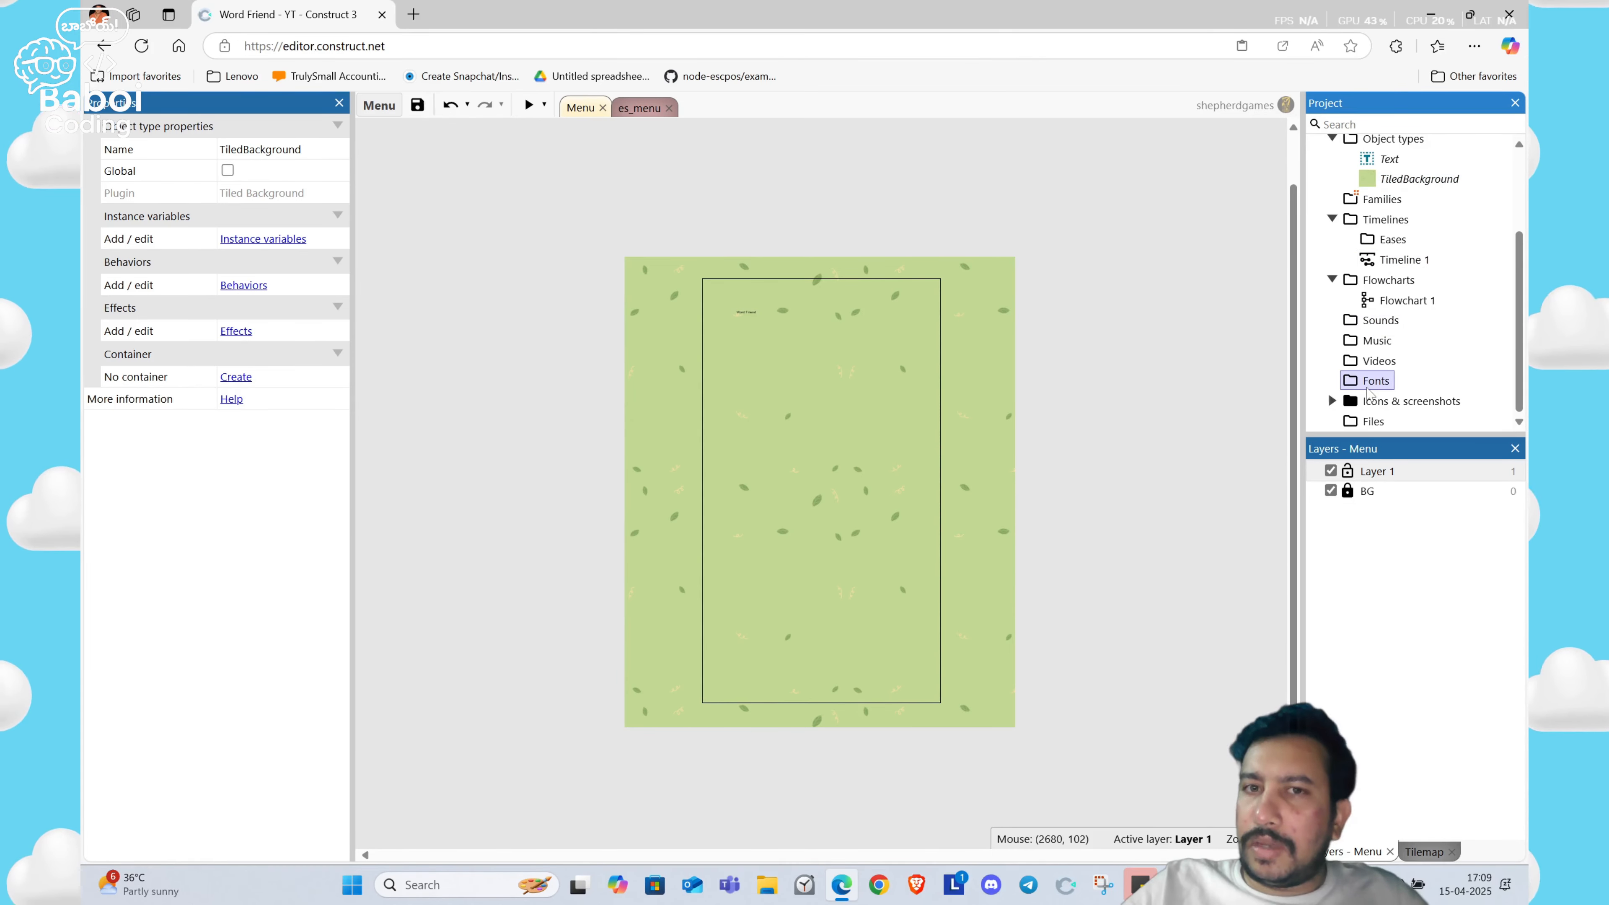
right_click(1373, 388)
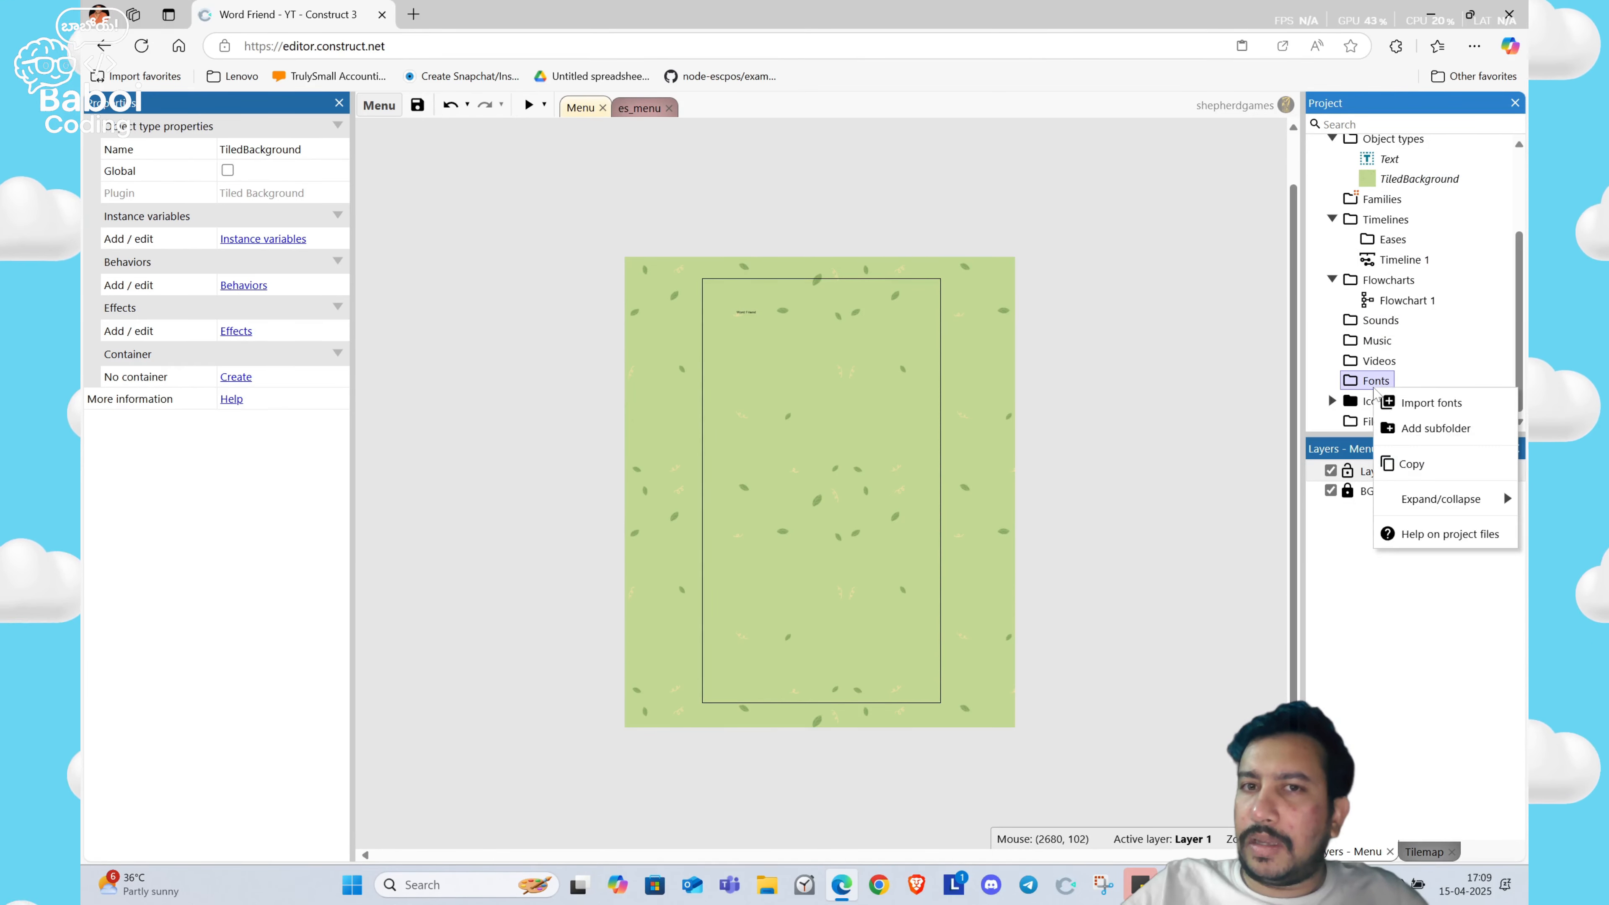
click(1423, 403)
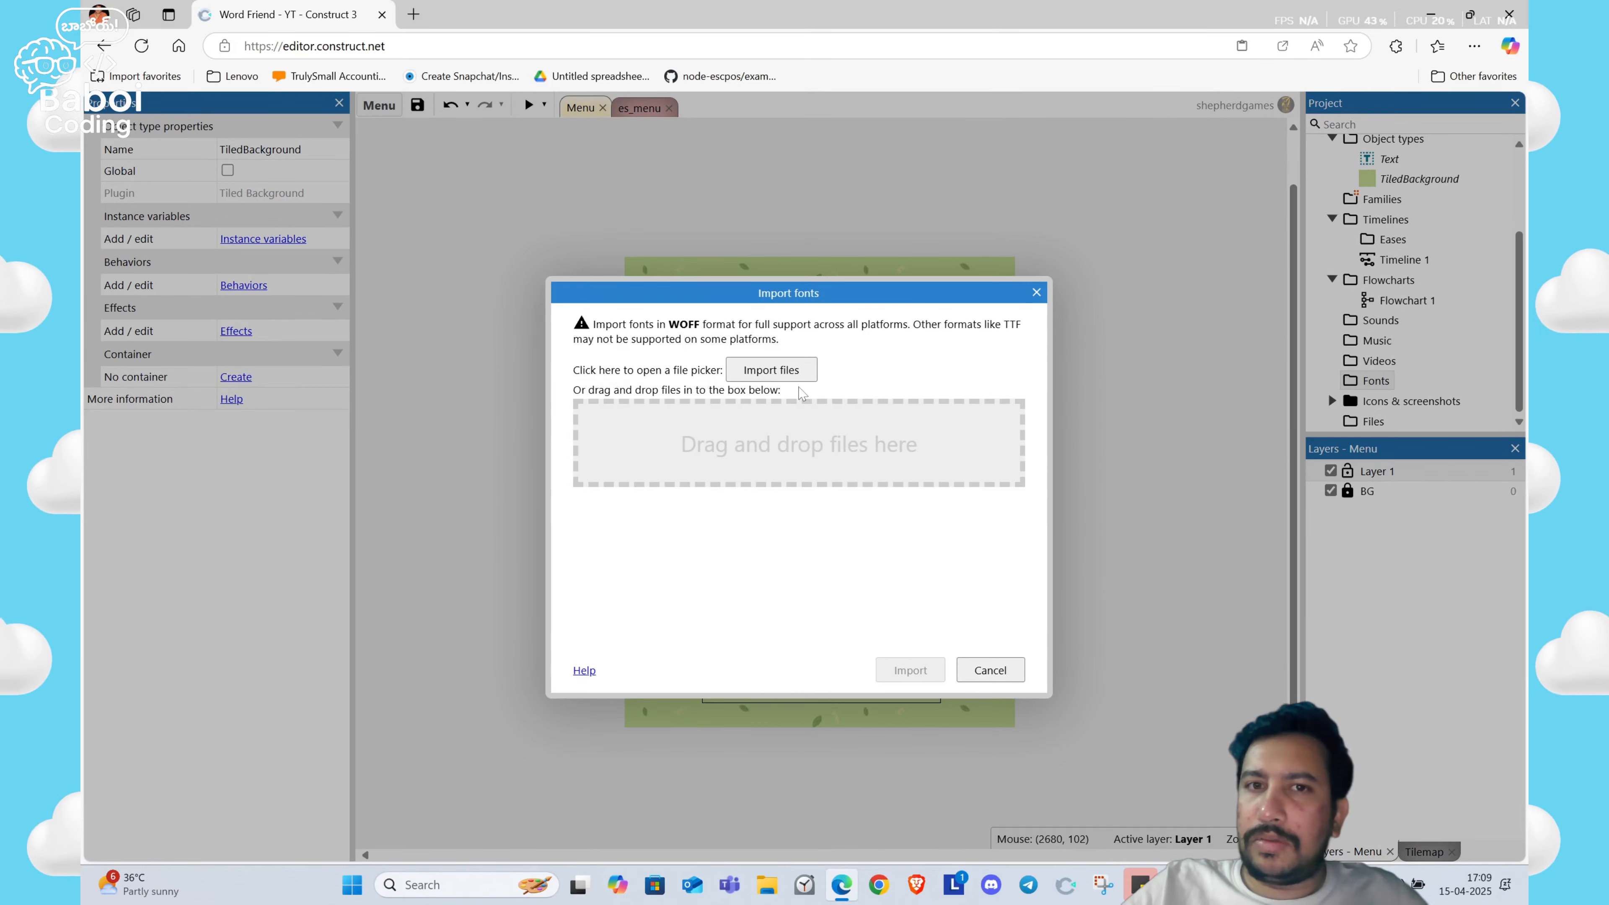
click(786, 371)
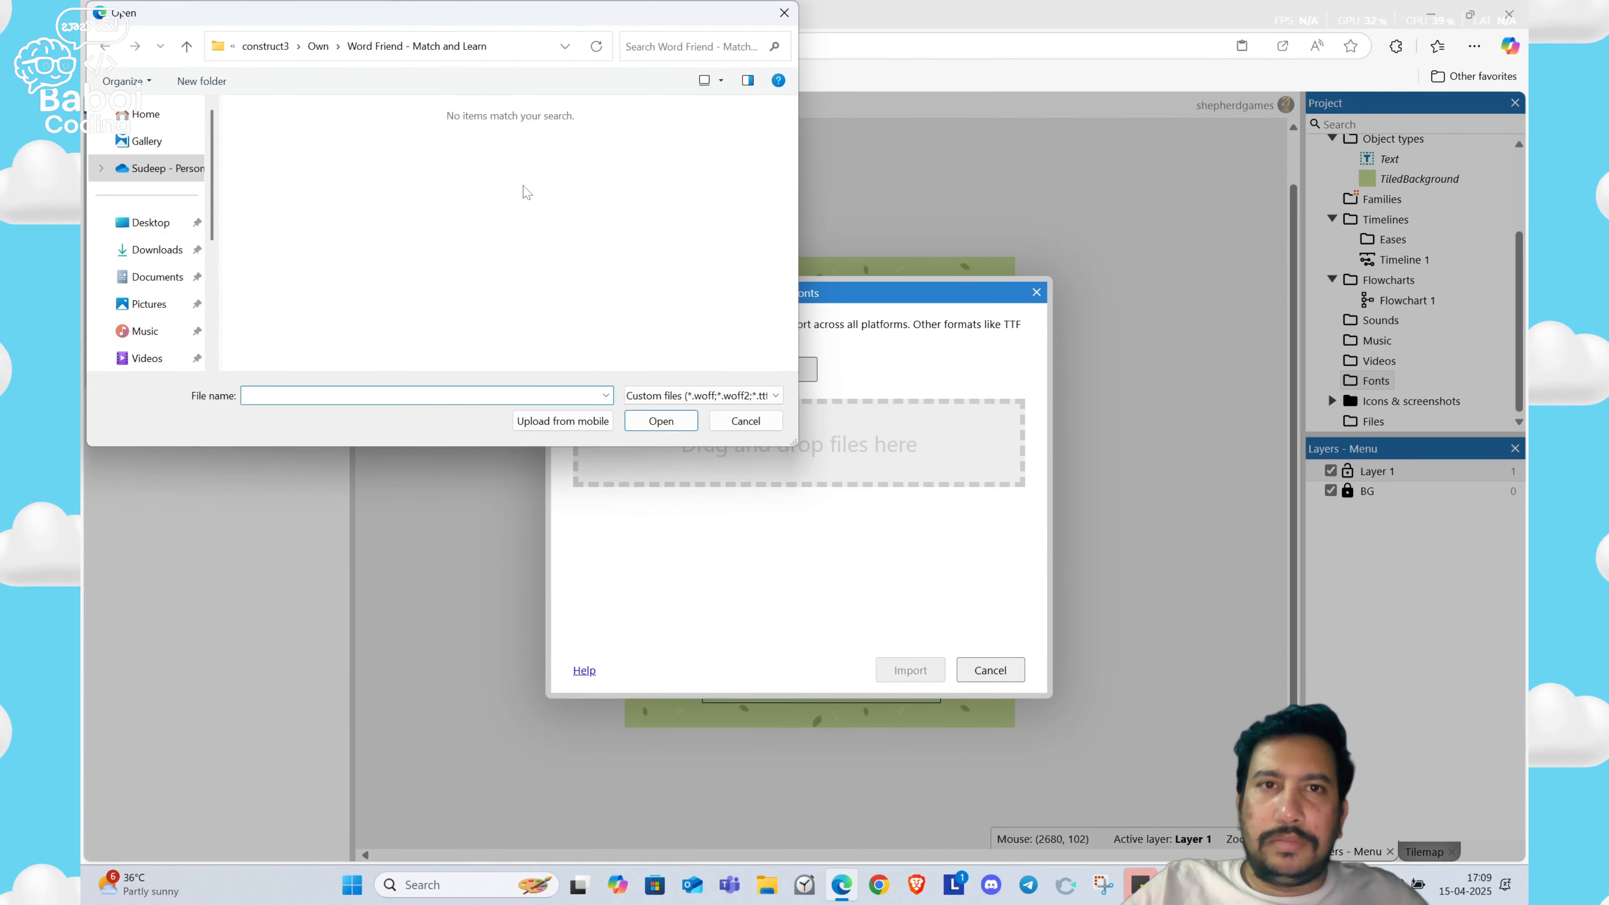
click(265, 48)
click(291, 46)
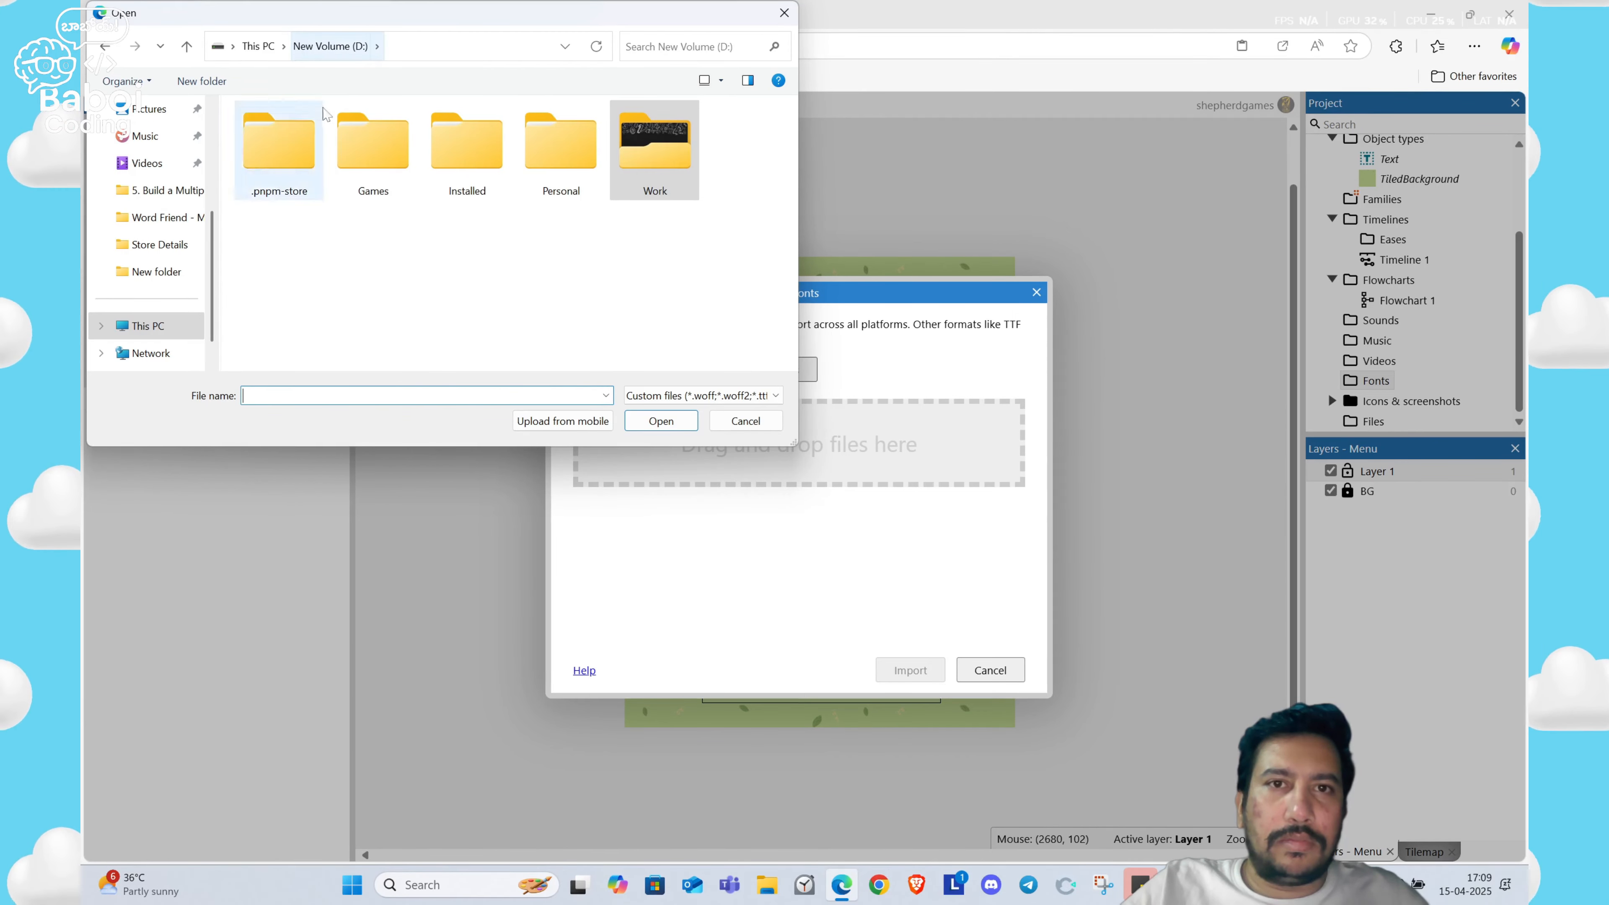
double_click(646, 178)
click(318, 209)
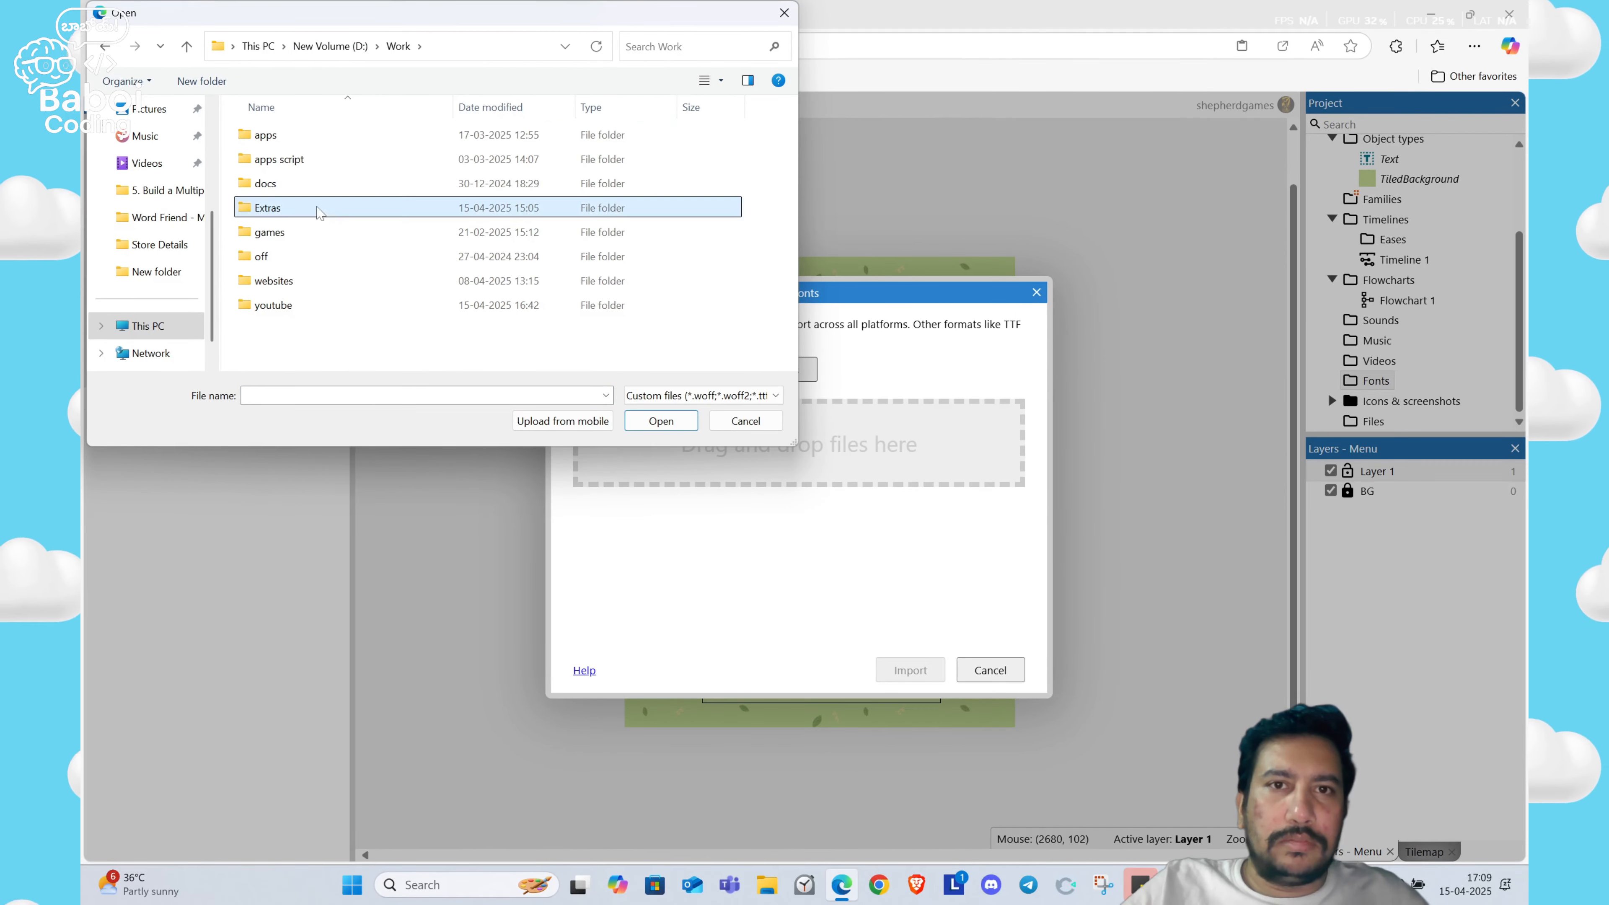
double_click(318, 209)
double_click(317, 138)
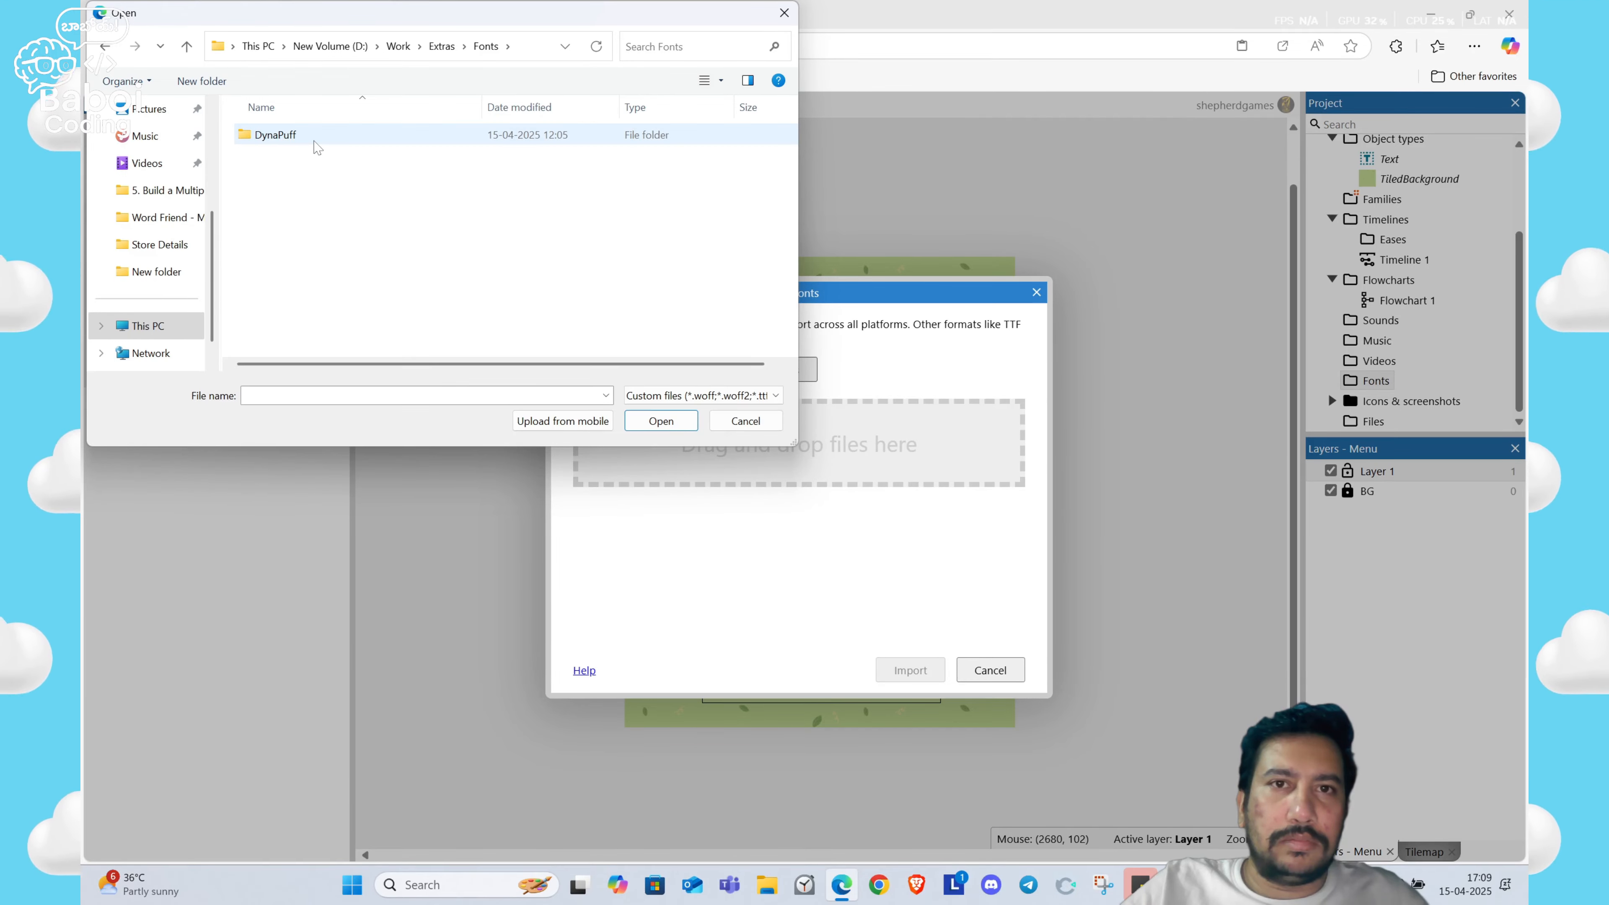
double_click(316, 141)
double_click(329, 160)
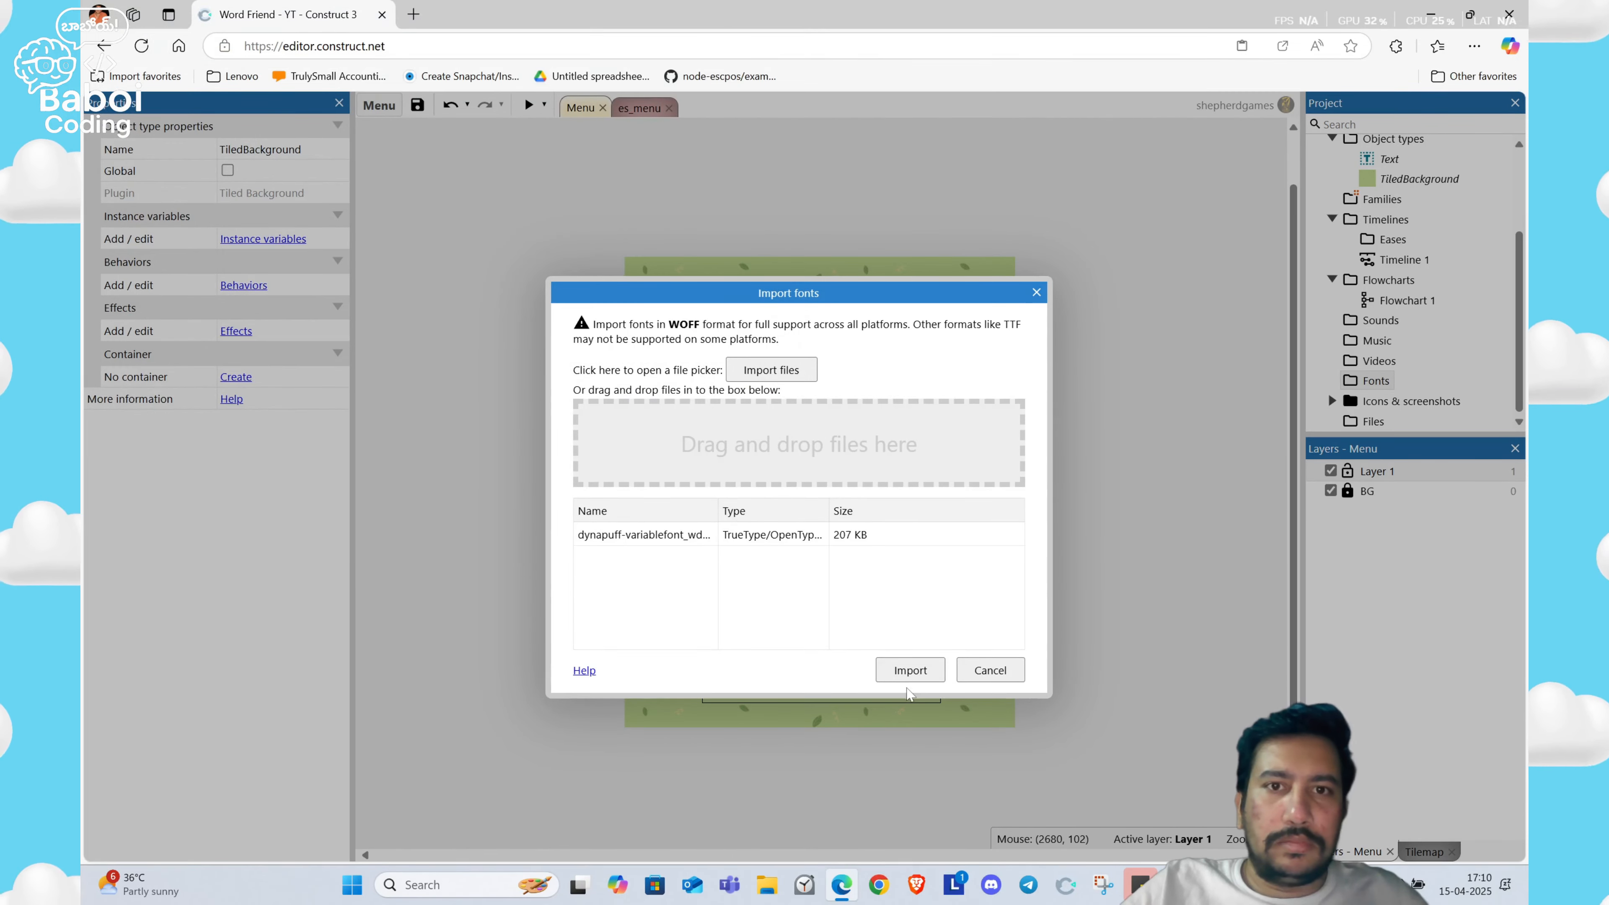
click(910, 671)
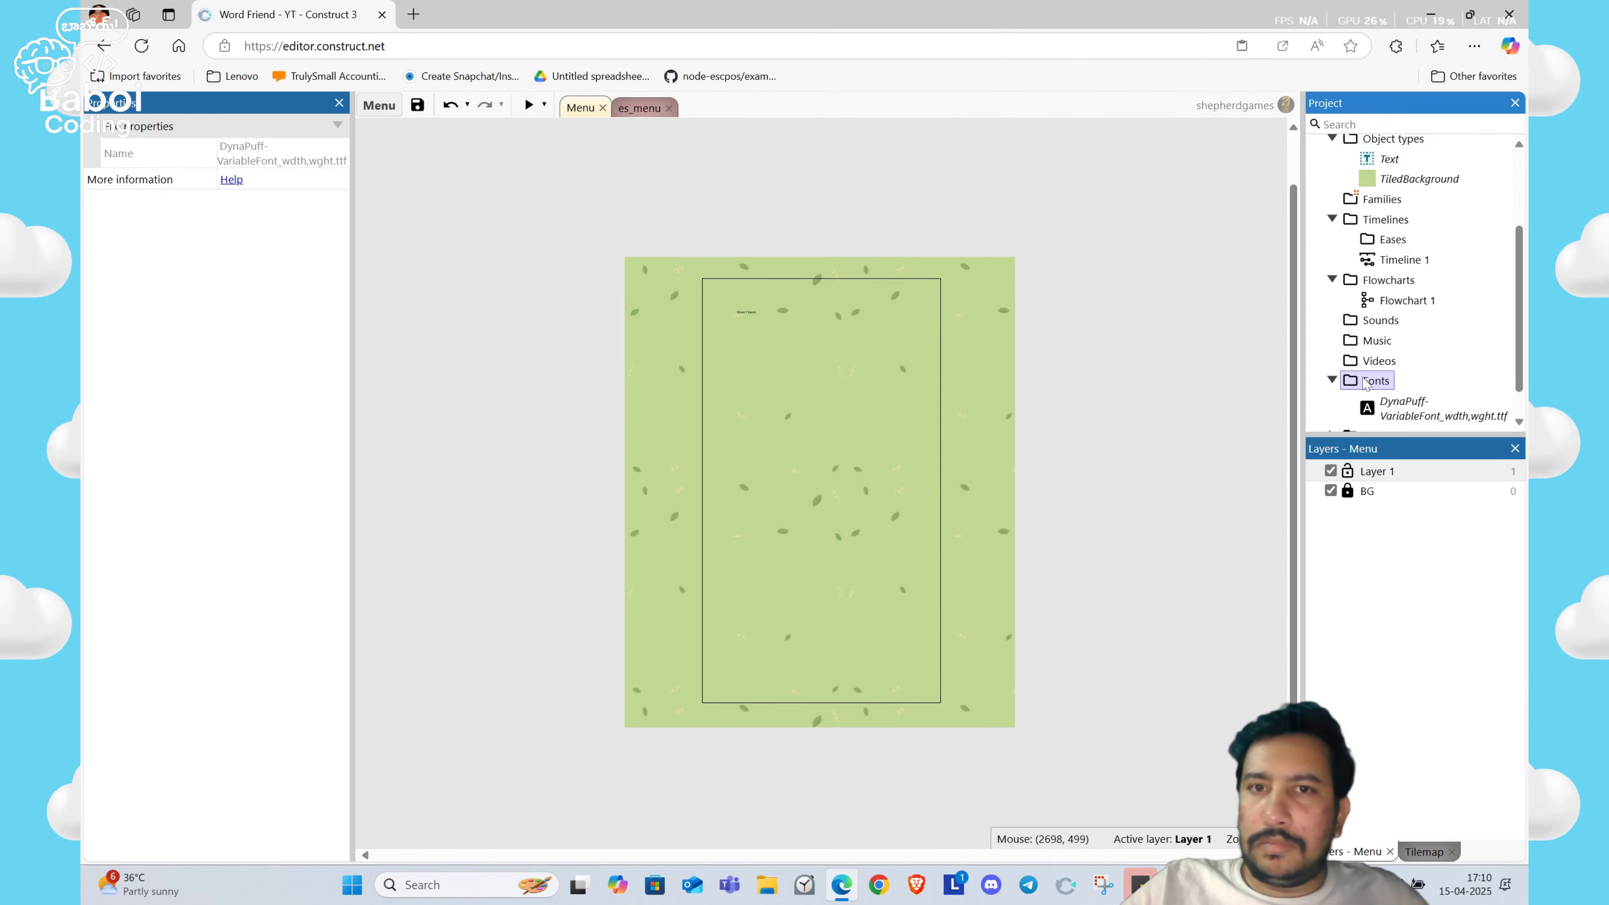
Step: Rename the imported font file to DynaPuff.ttf by removing the VariableFont suffix from its name
scroll(1366, 384, down, 1)
click(1413, 374)
key(F2)
key(Right)
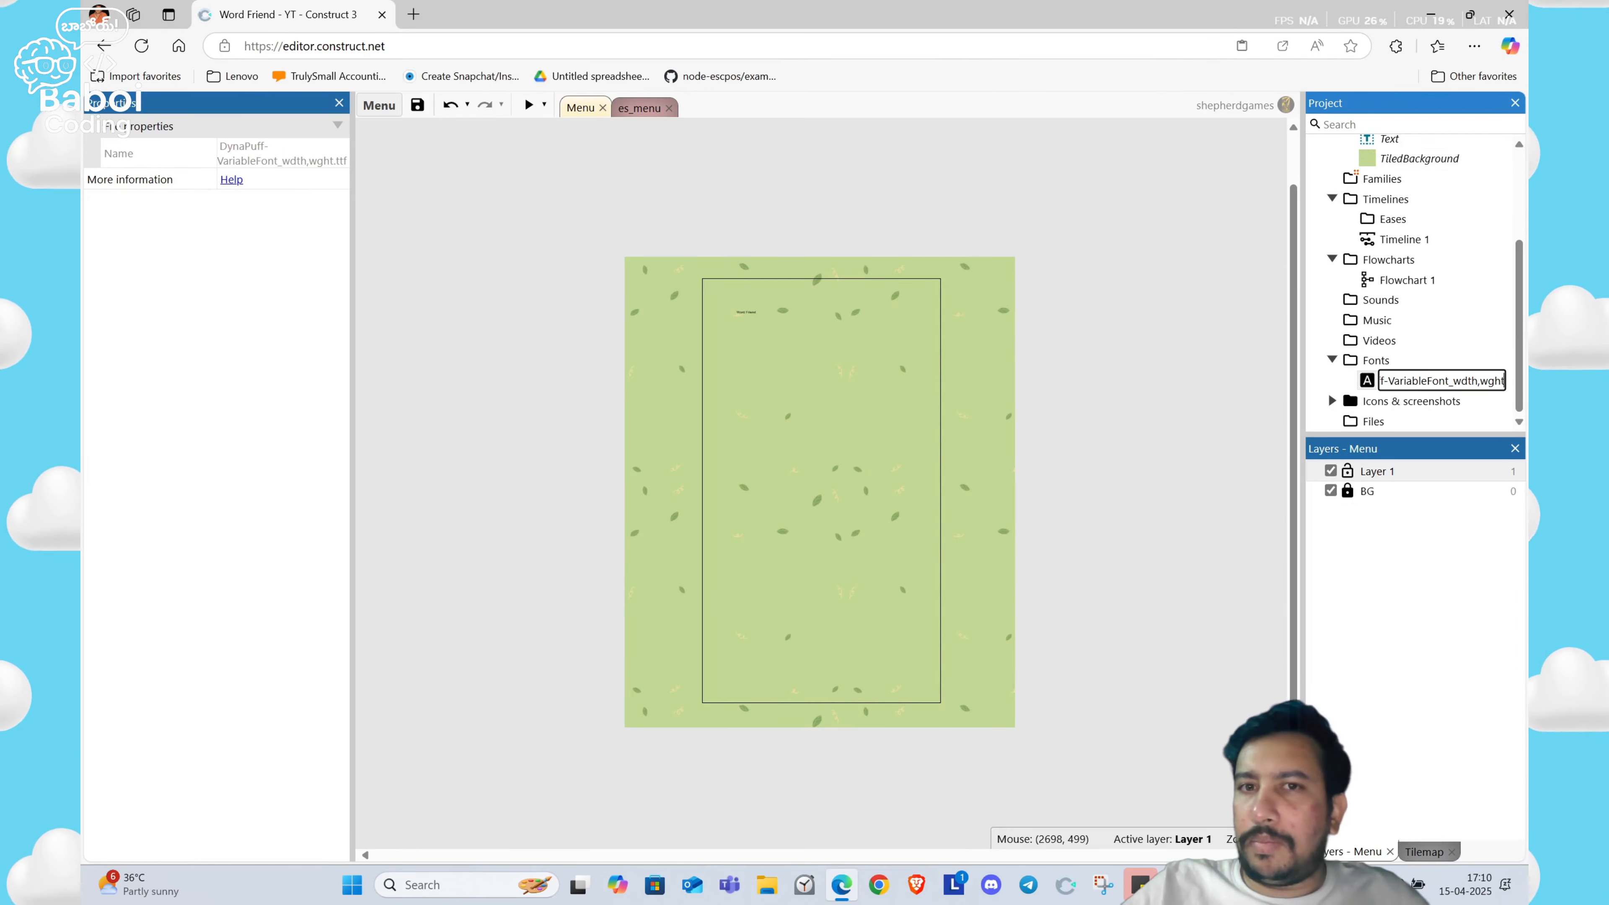
key(shift+Left)
key(shift+Left)
key(shift+Left)
key(shift+Left)
key(shift+Left)
key(shift+Left)
key(shift+Left)
key(shift+Left)
key(shift+Left)
key(shift+Left)
key(shift+Left)
key(shift+Left)
key(shift+Left)
key(shift+Left)
key(shift+Left)
key(shift+Left)
key(shift+Left)
key(shift+Left)
key(shift+Left)
key(shift+Left)
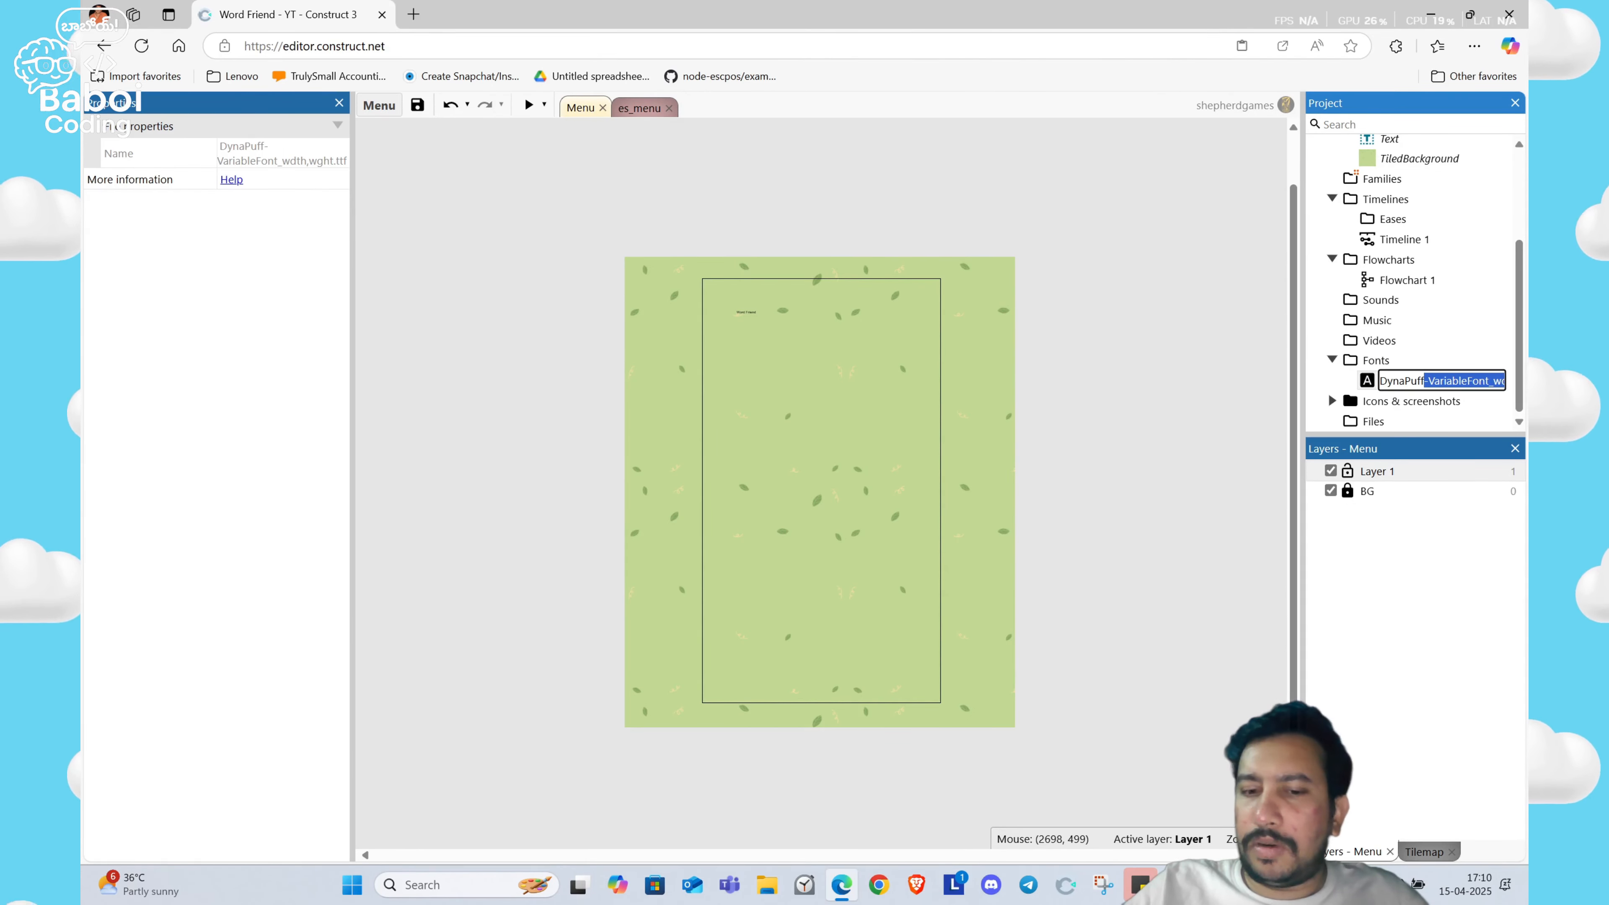
key(BackSpace)
key(Return)
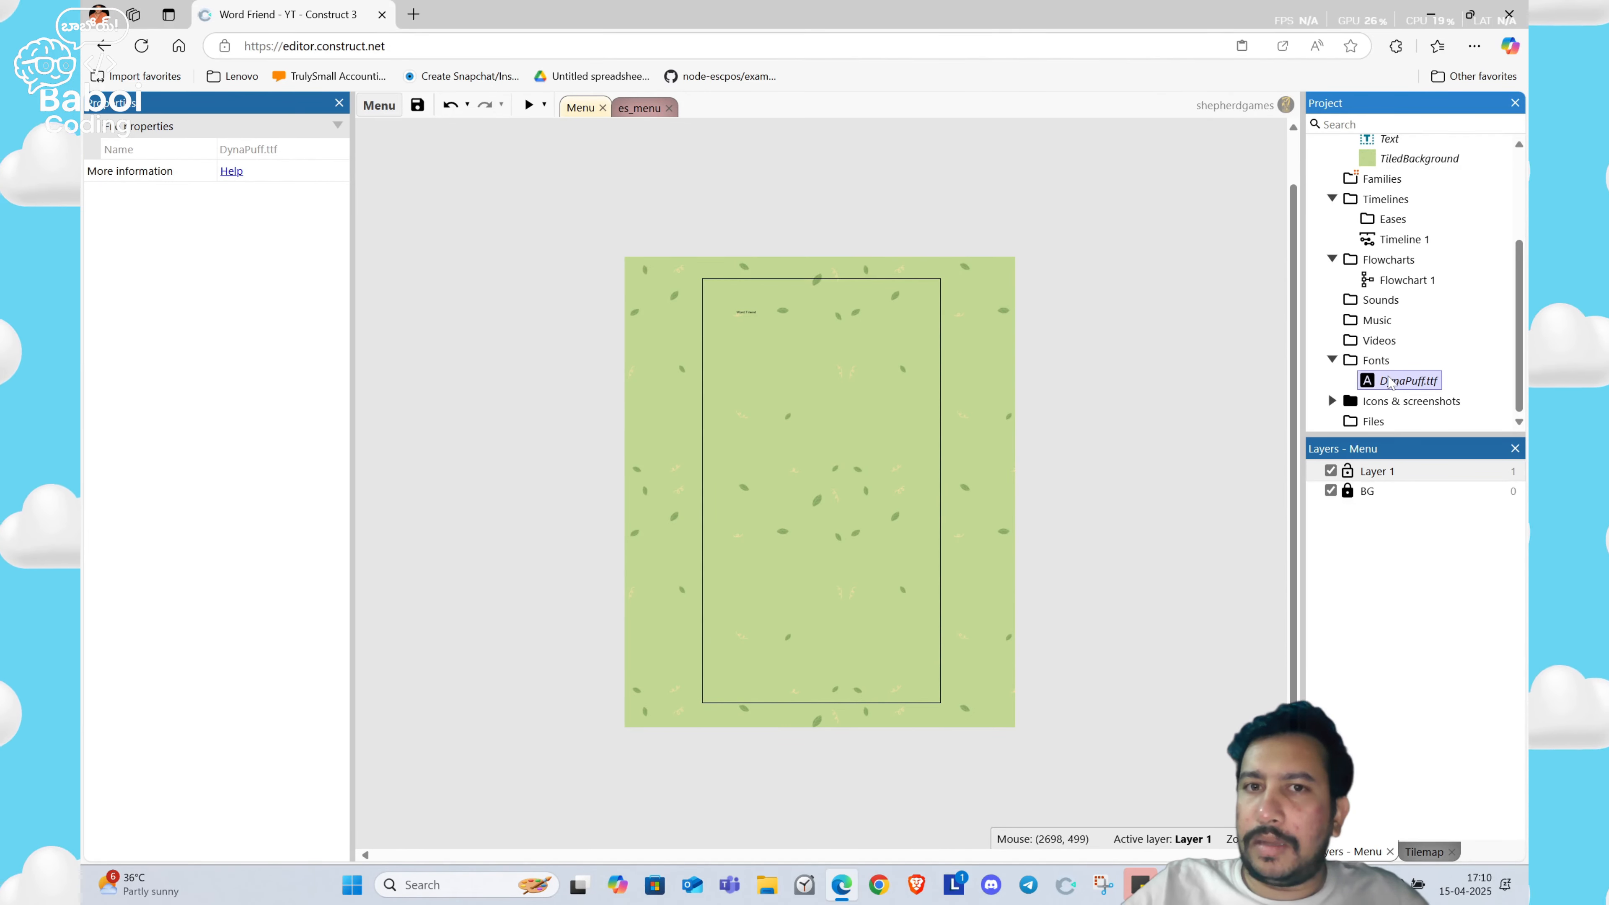
Step: Set the "Word Friend" title text's size to 92 and its line height to -20
click(751, 314)
scroll(241, 593, down, 5)
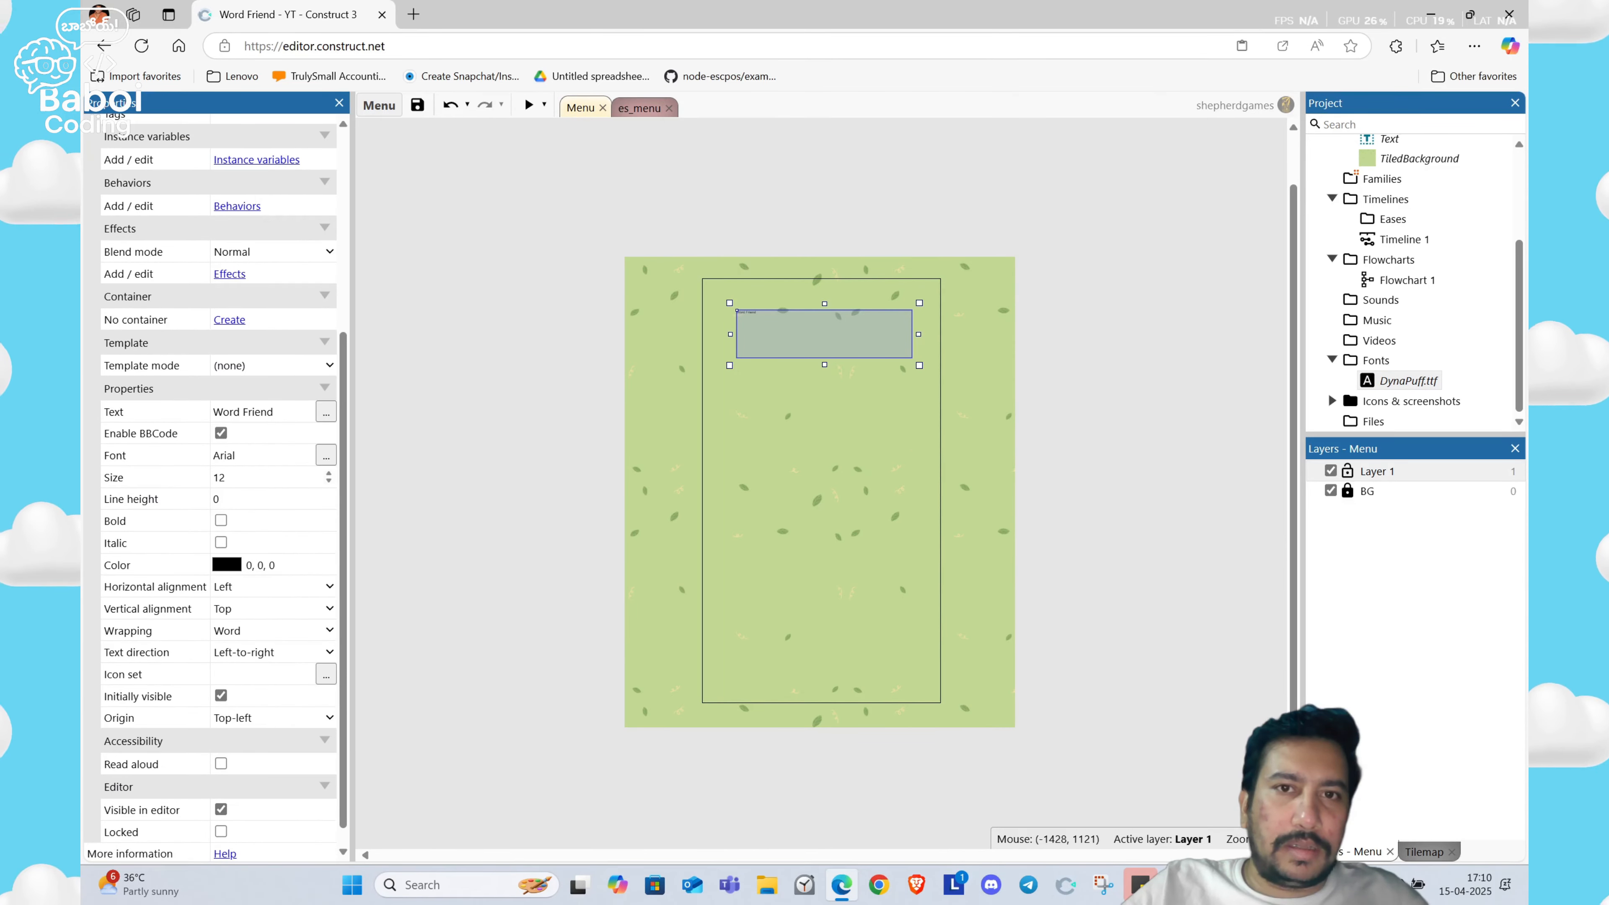
click(253, 477)
text(92)
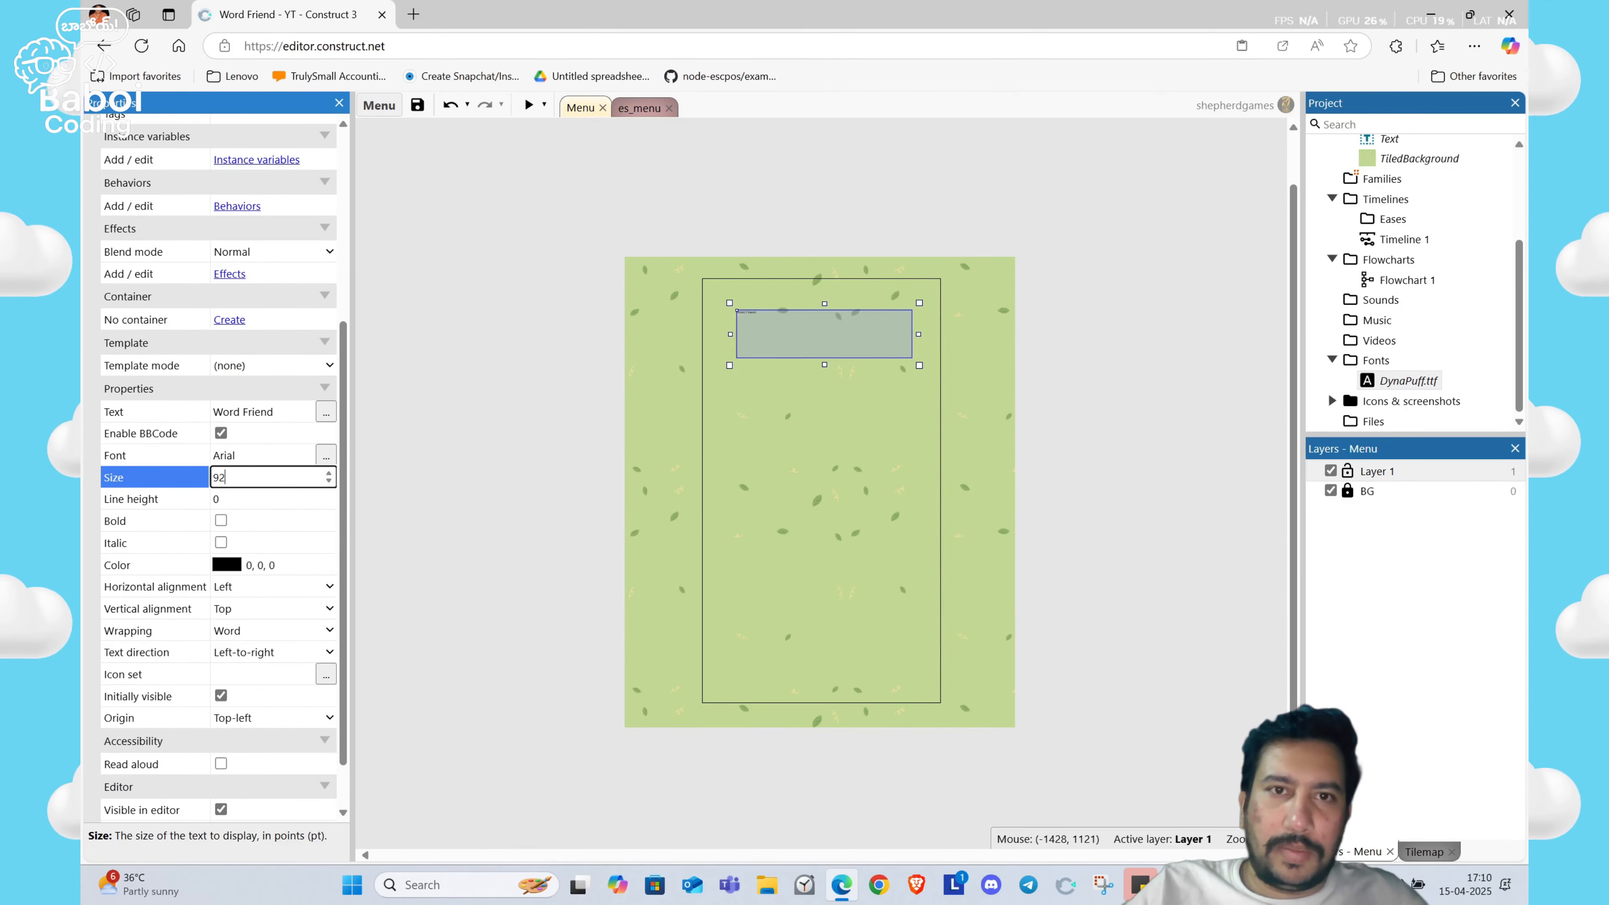
key(Tab)
text(-19)
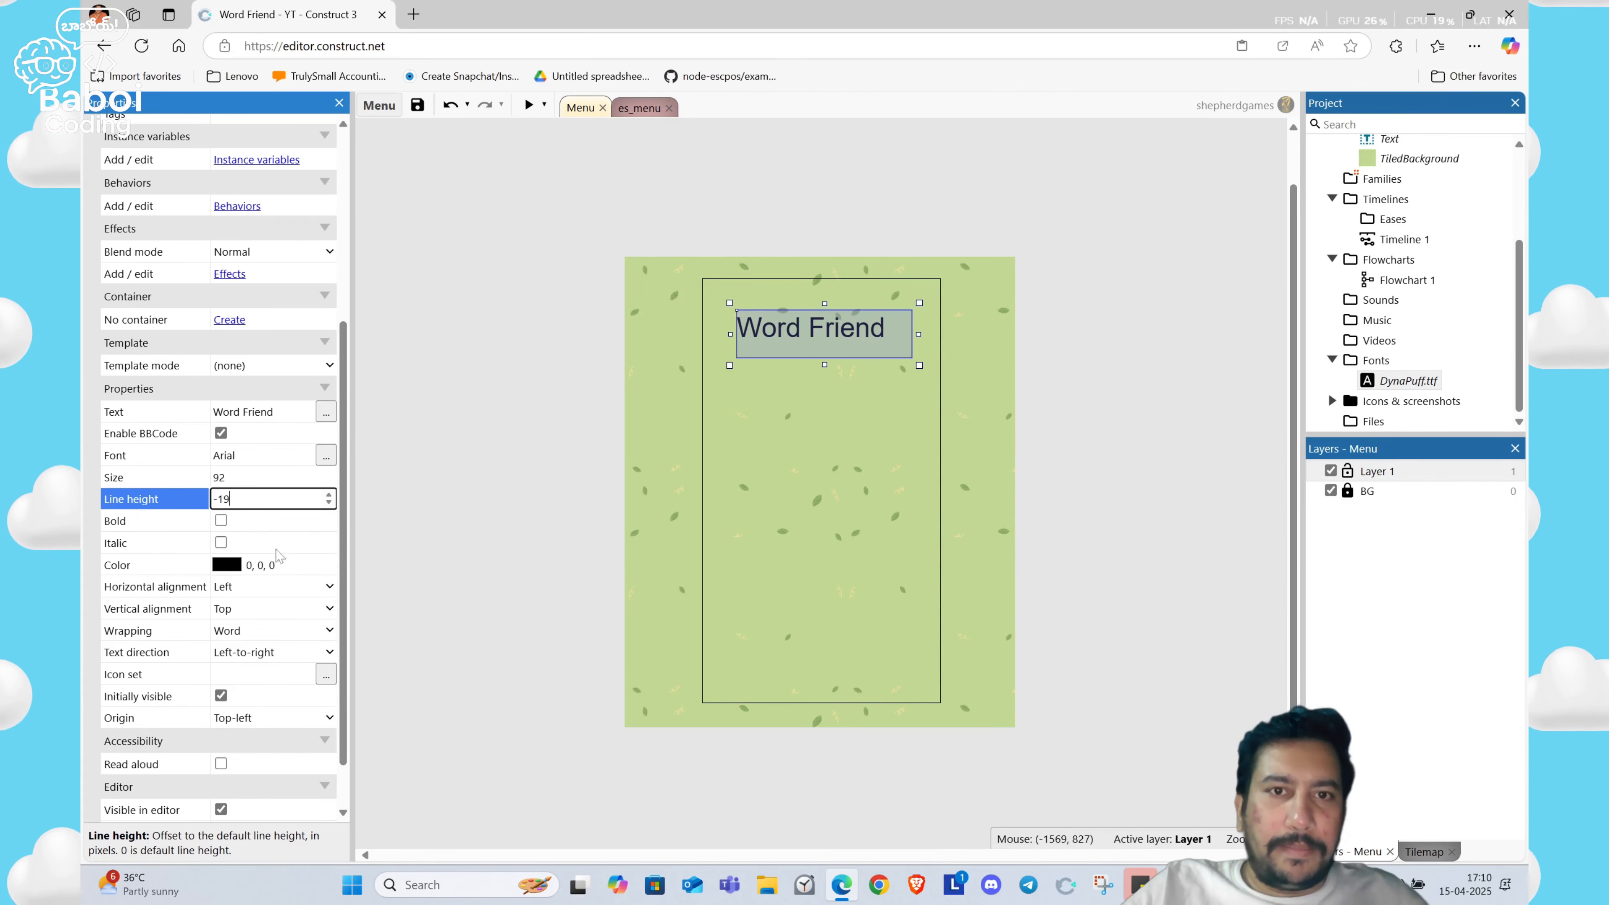
Step: Set the title text's horizontal alignment, vertical alignment and origin all to Center
click(240, 589)
click(242, 633)
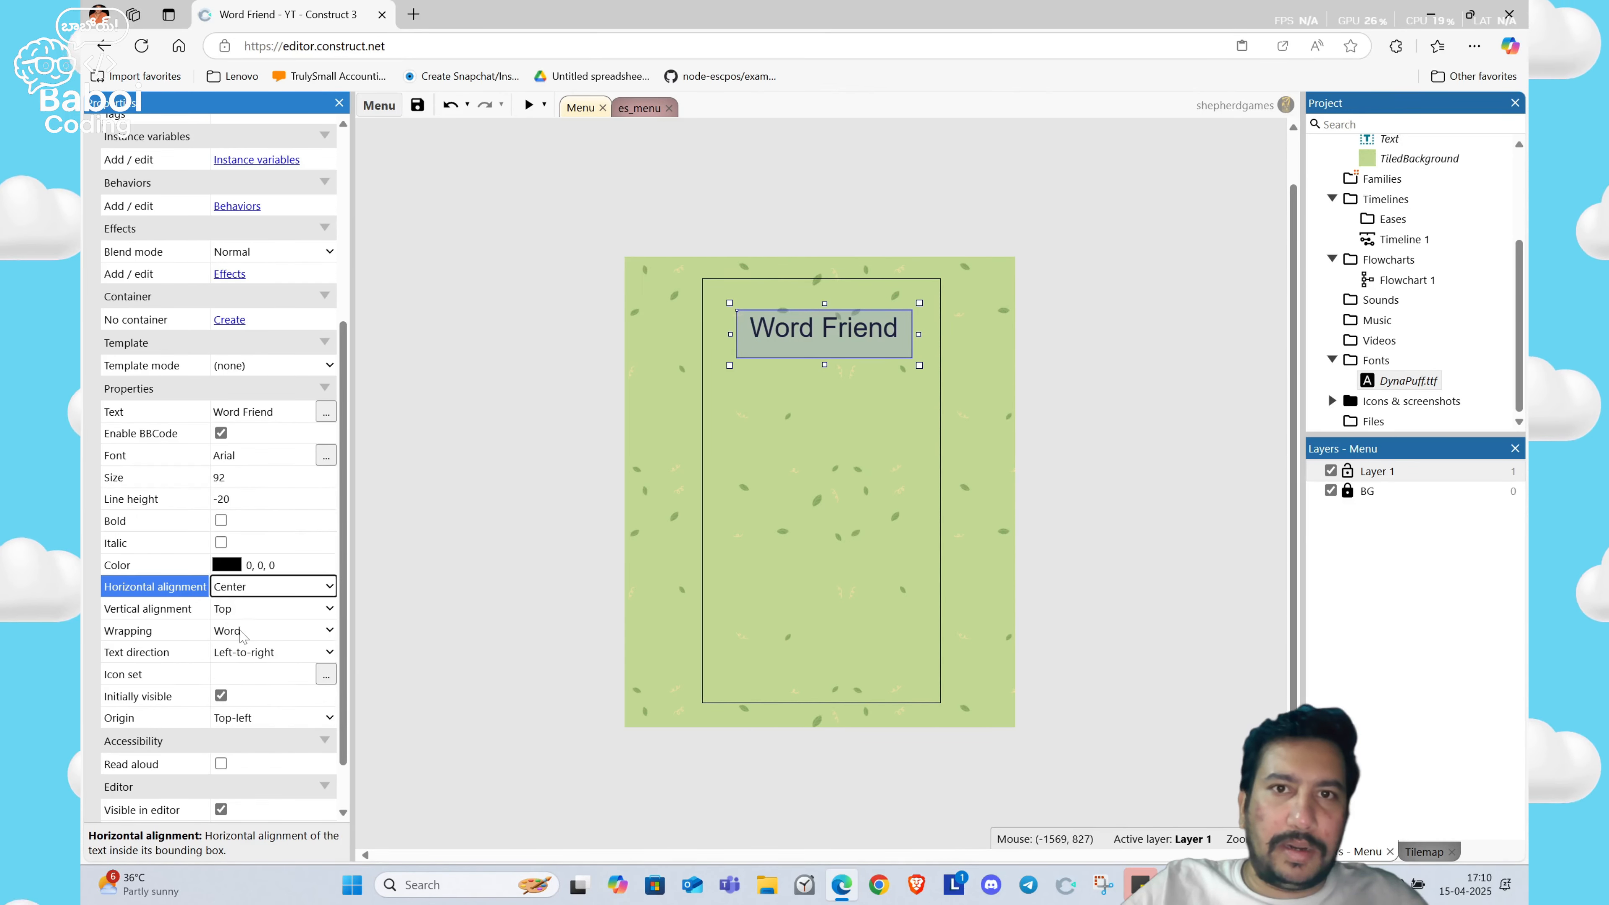
click(240, 613)
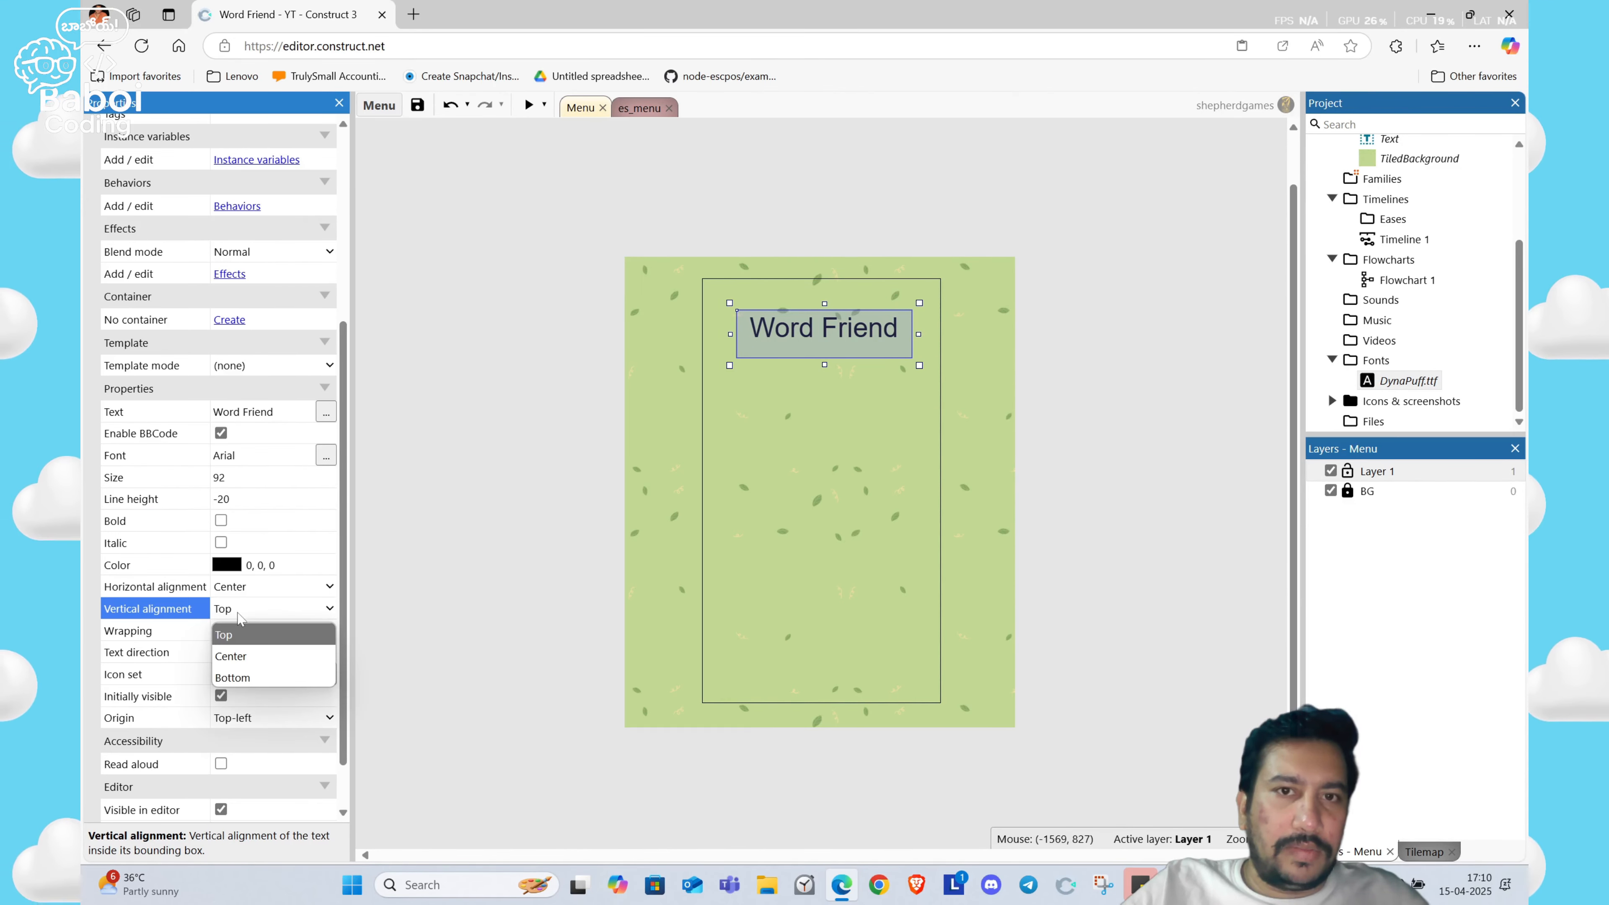
click(243, 658)
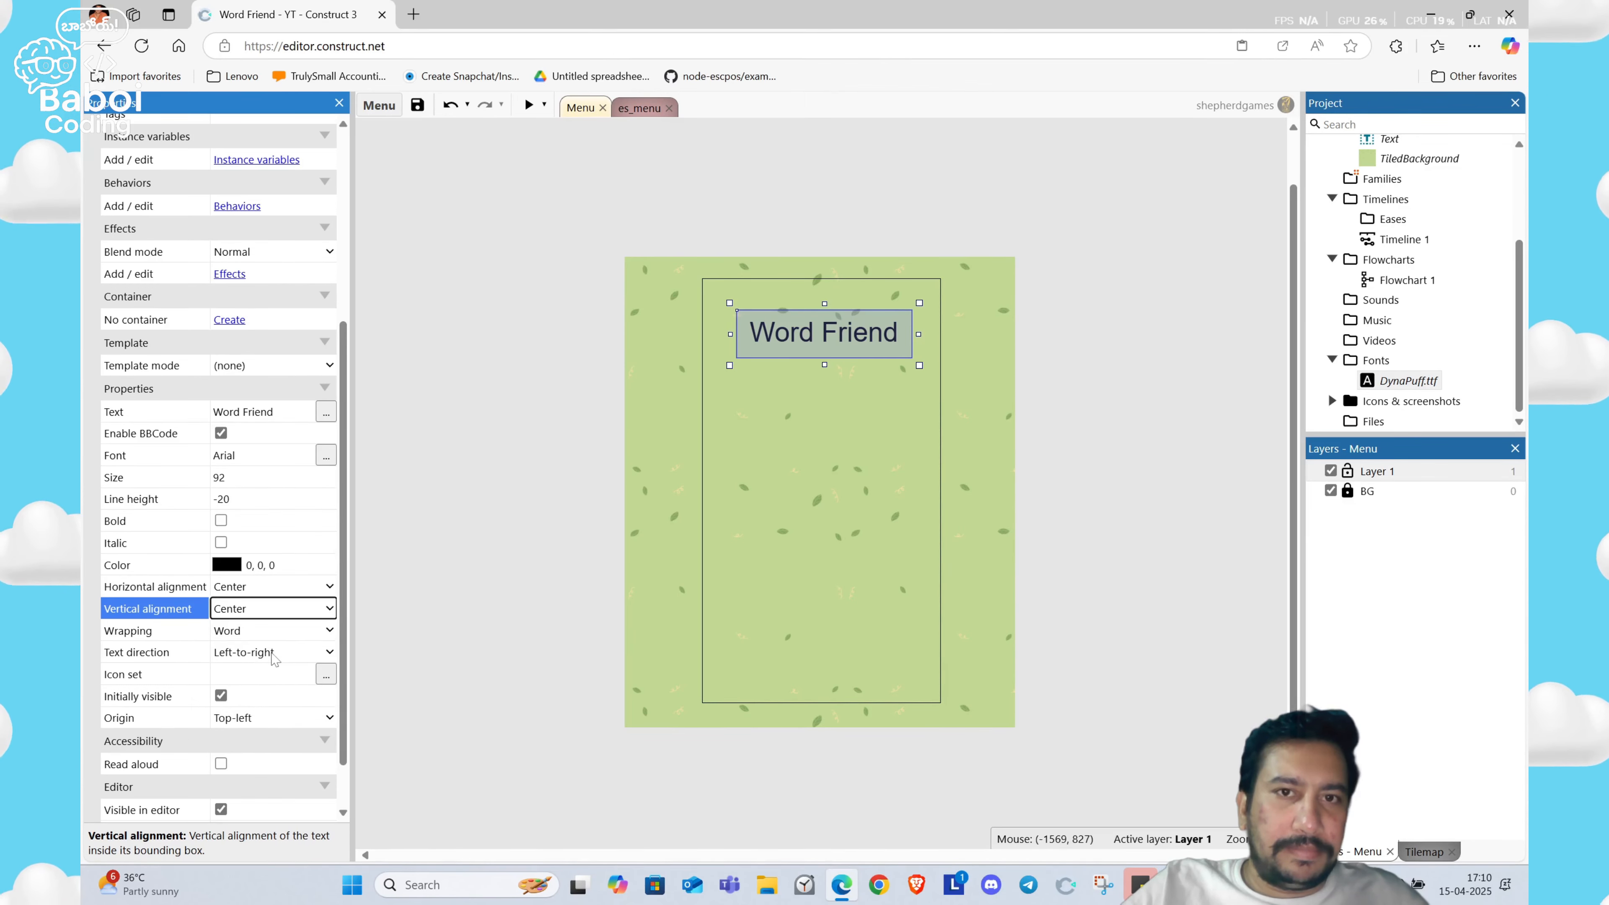
click(265, 723)
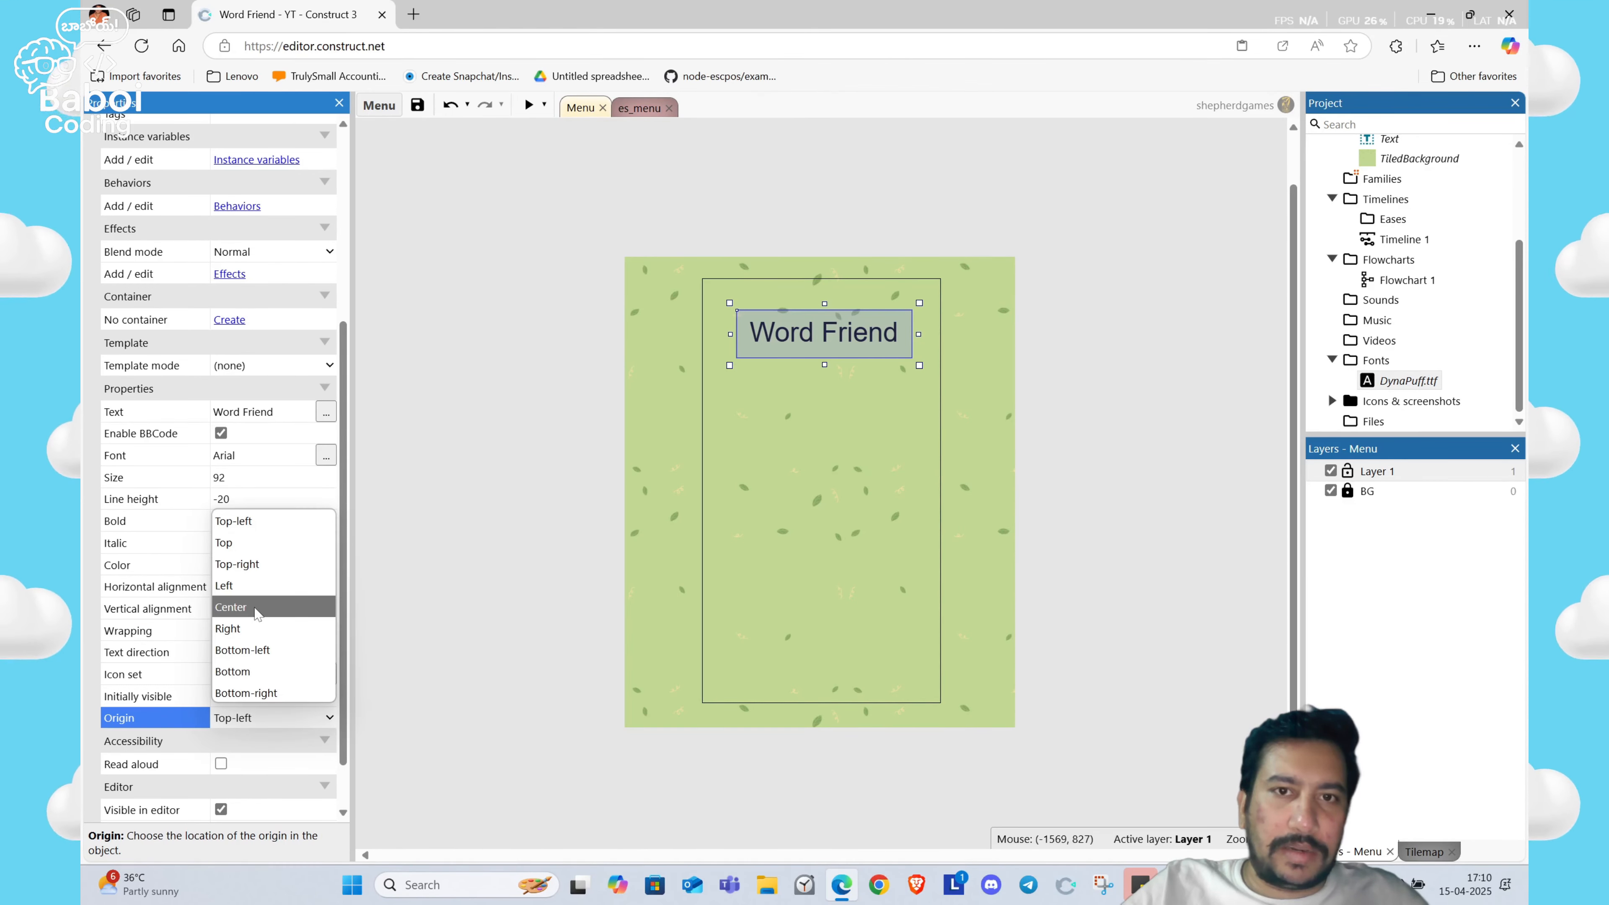
click(240, 607)
Step: Reposition the title text box near the layout's upper edge and set its font to the project's DynaPuff web font
click(729, 387)
drag(738, 319, 830, 335)
scroll(341, 570, down, 3)
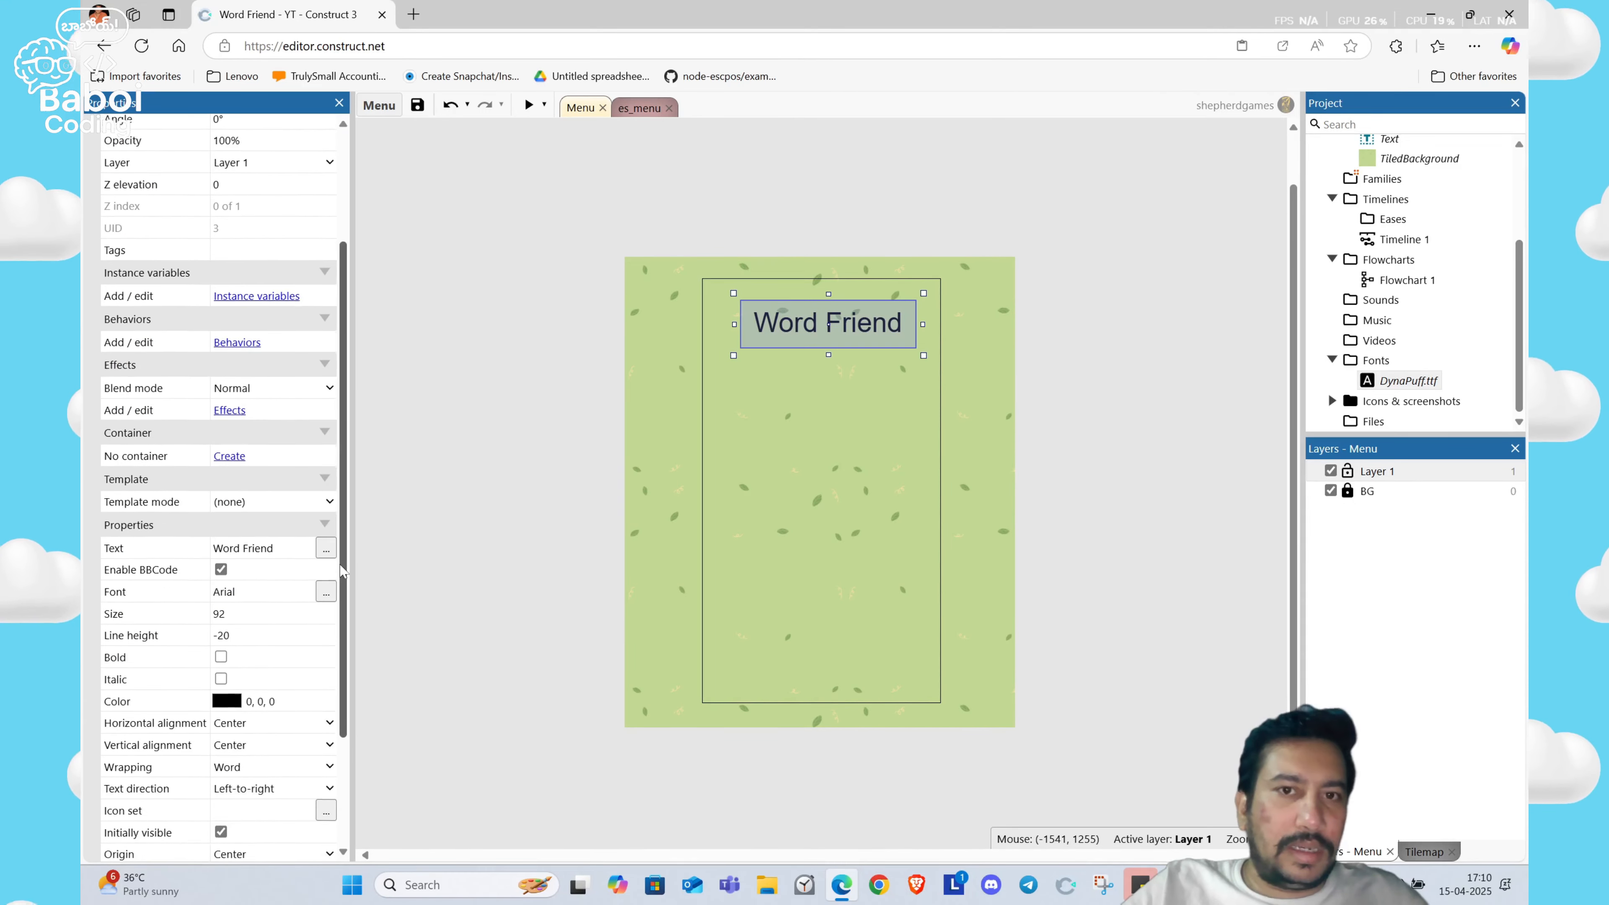
click(326, 590)
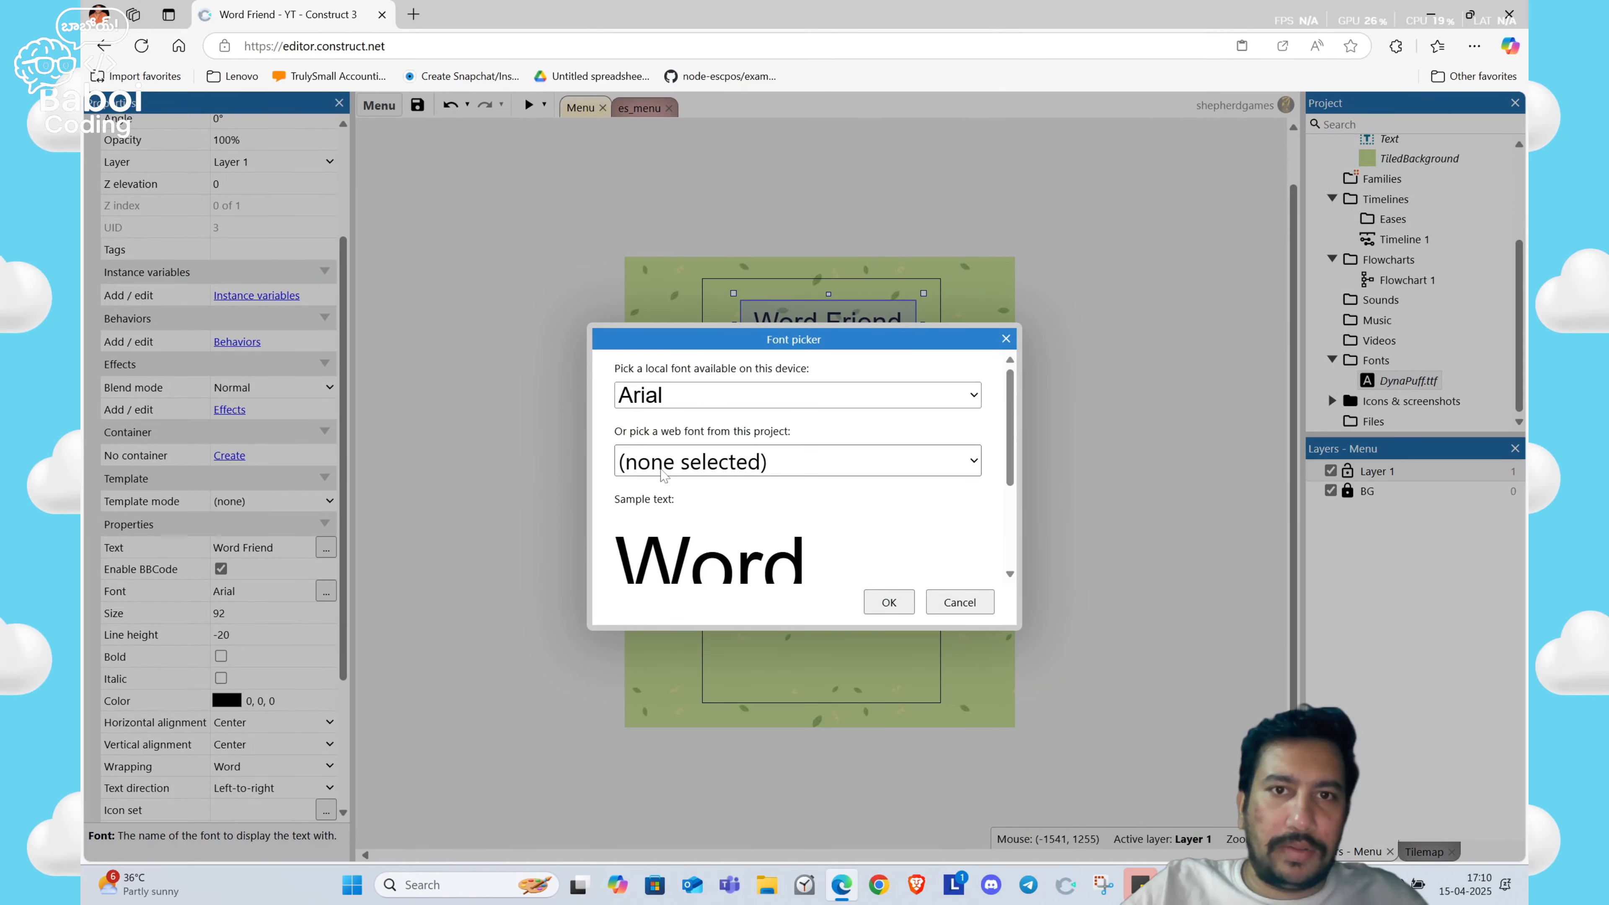
click(751, 470)
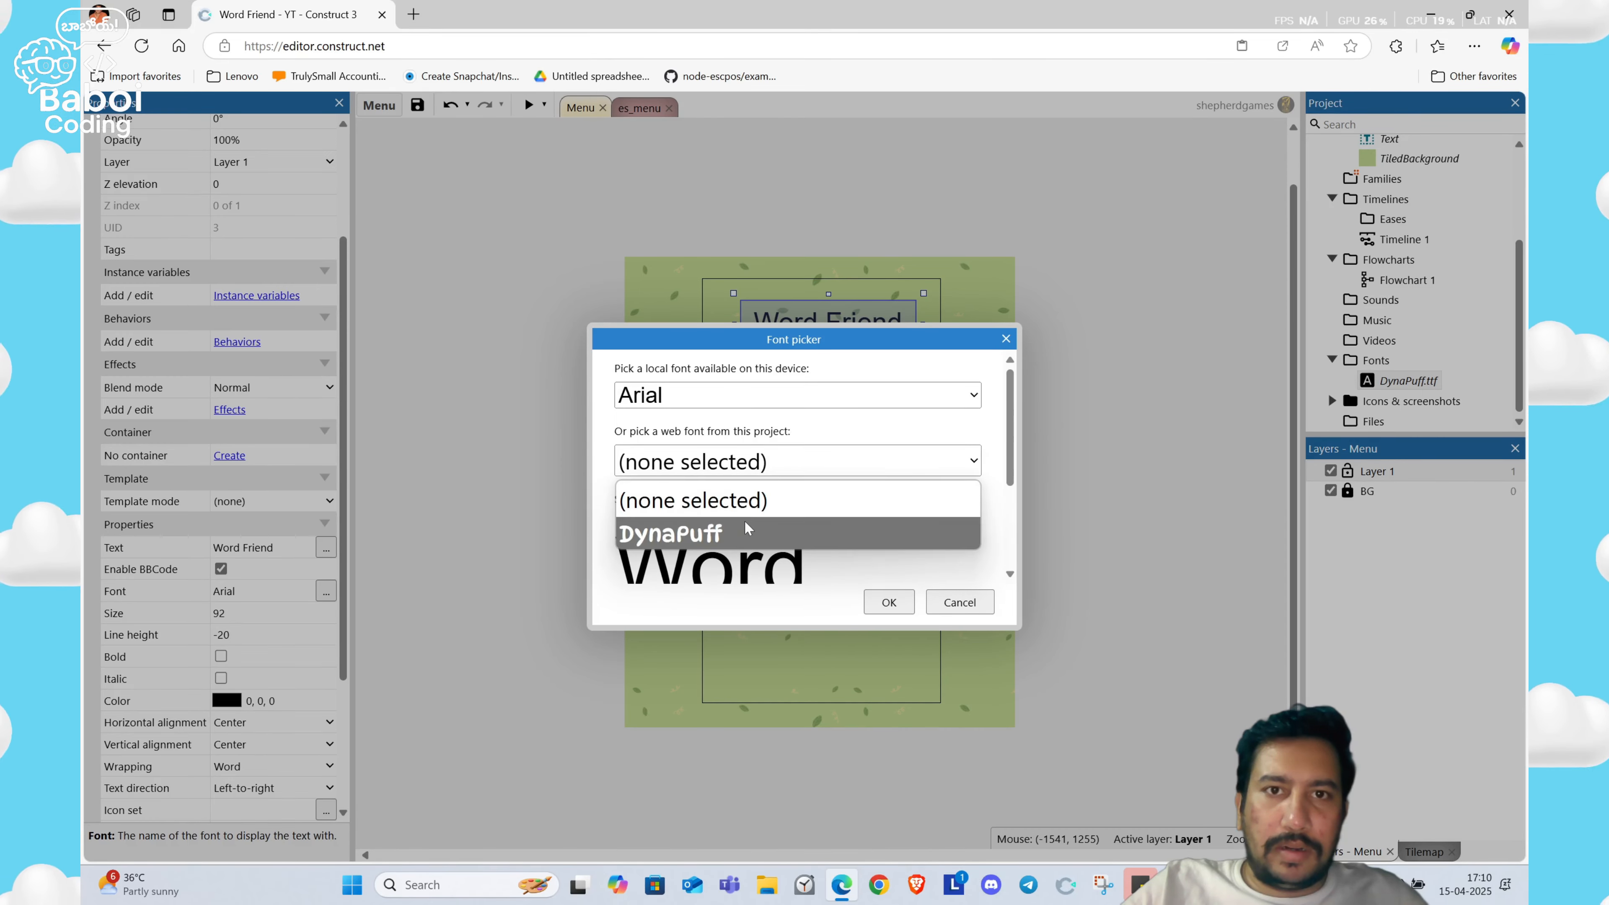
click(752, 530)
click(889, 603)
click(603, 449)
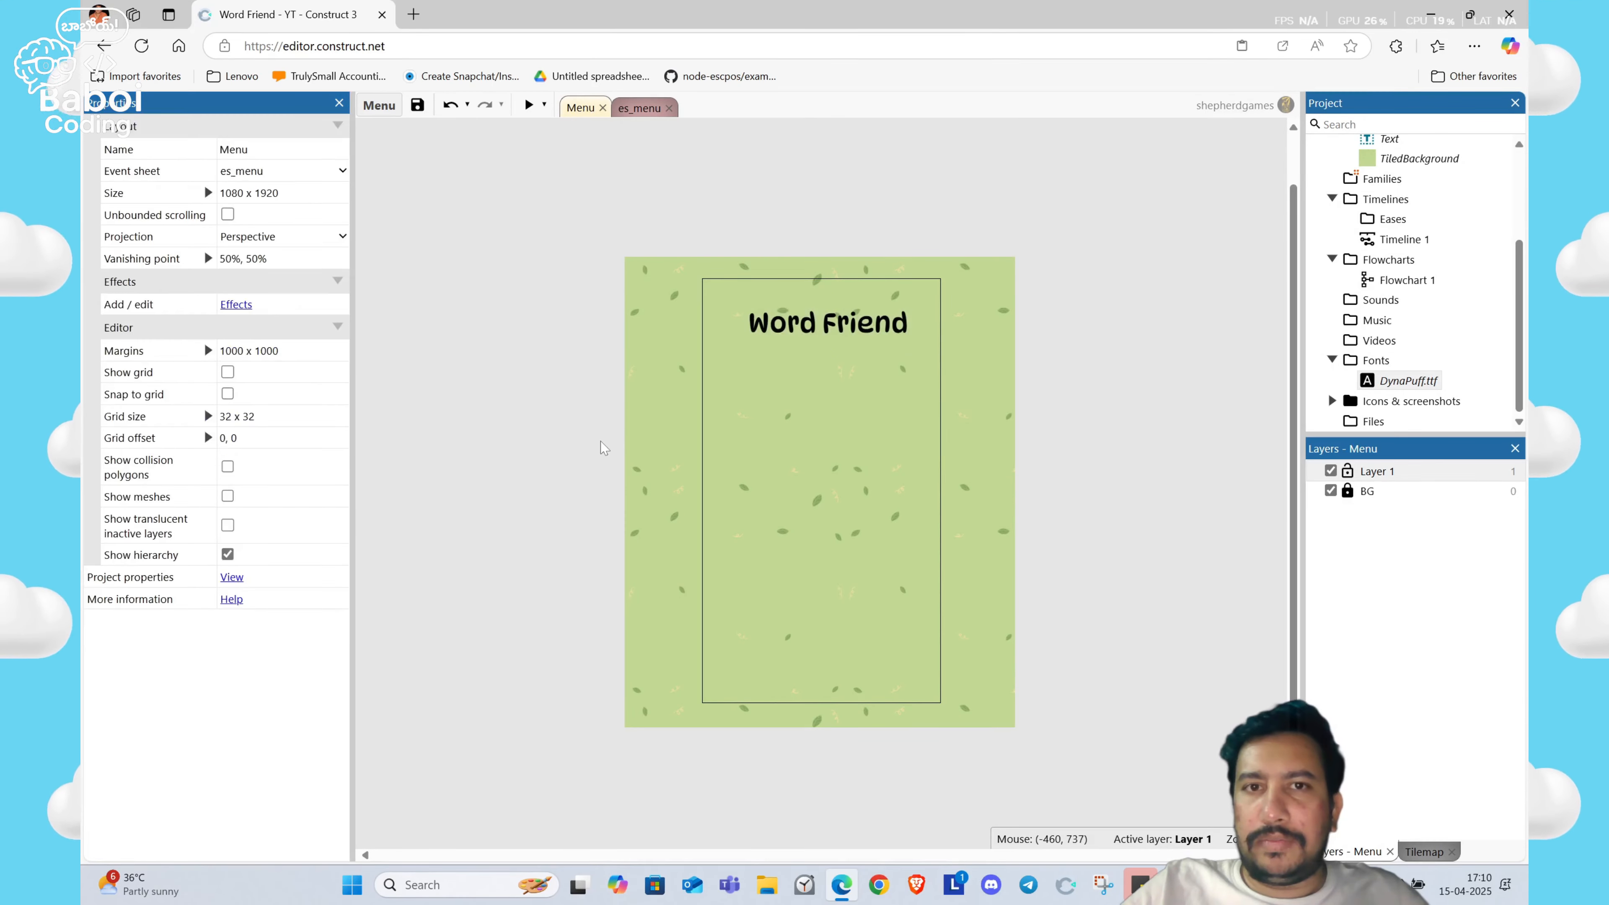
Step: Centre the "Word Friend" title horizontally in the Menu layout by moving it to position 540, 227
click(814, 324)
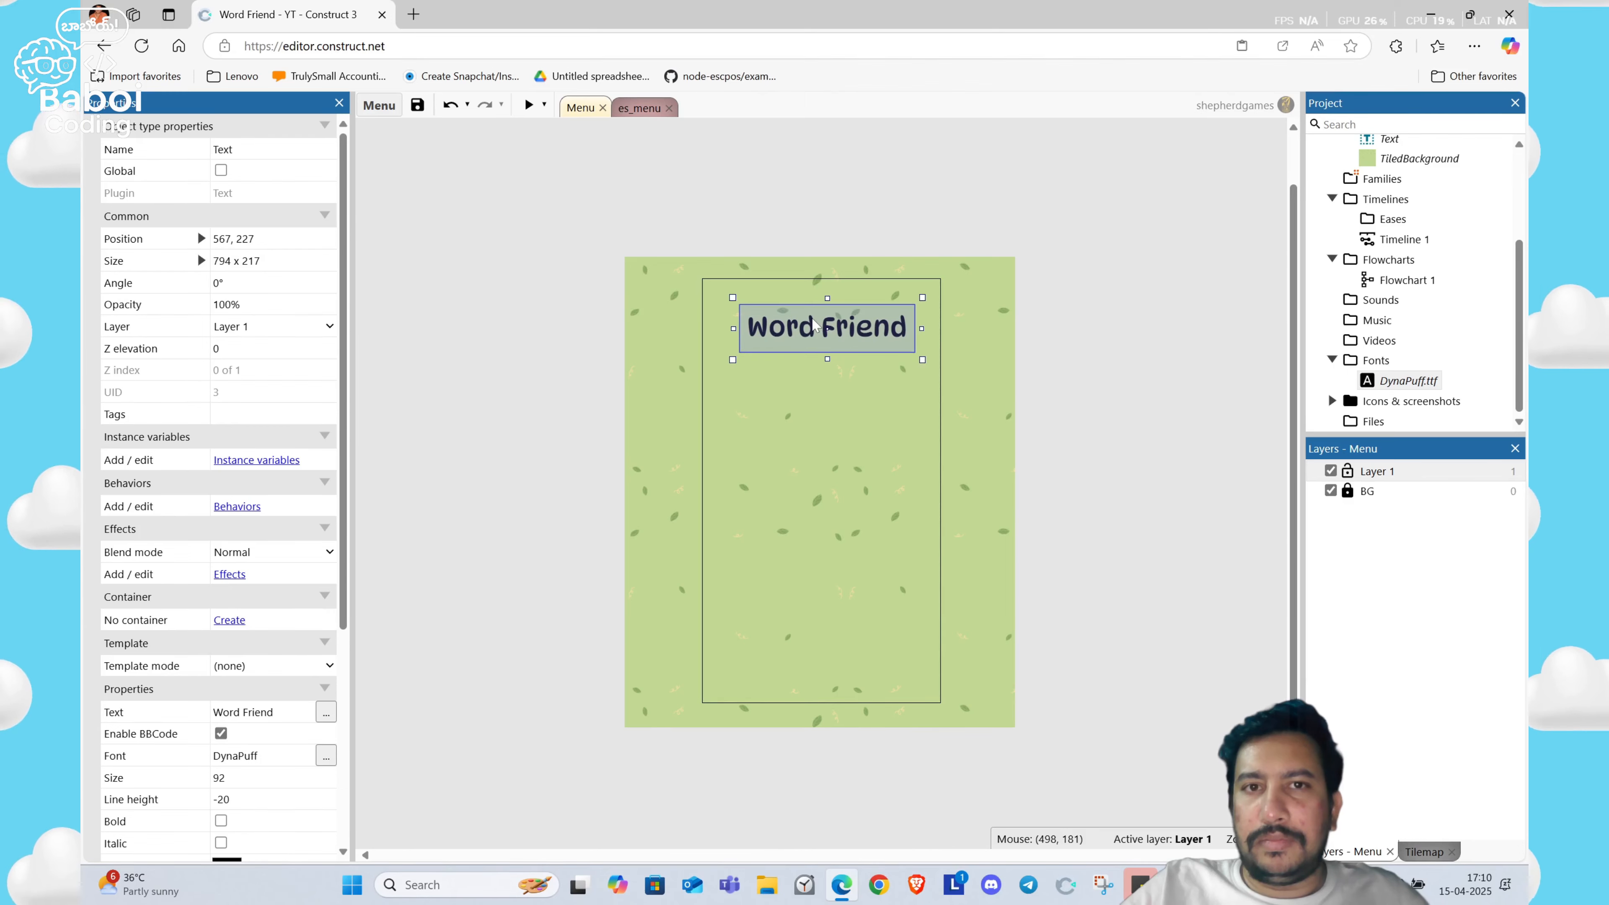
key(Left)
key(Left)
key(Left)
key(Left)
key(Left)
key(Left)
key(Left)
key(Left)
key(Left)
key(Left)
key(Left)
key(Left)
key(Left)
key(Left)
key(Left)
key(Left)
key(Left)
key(Left)
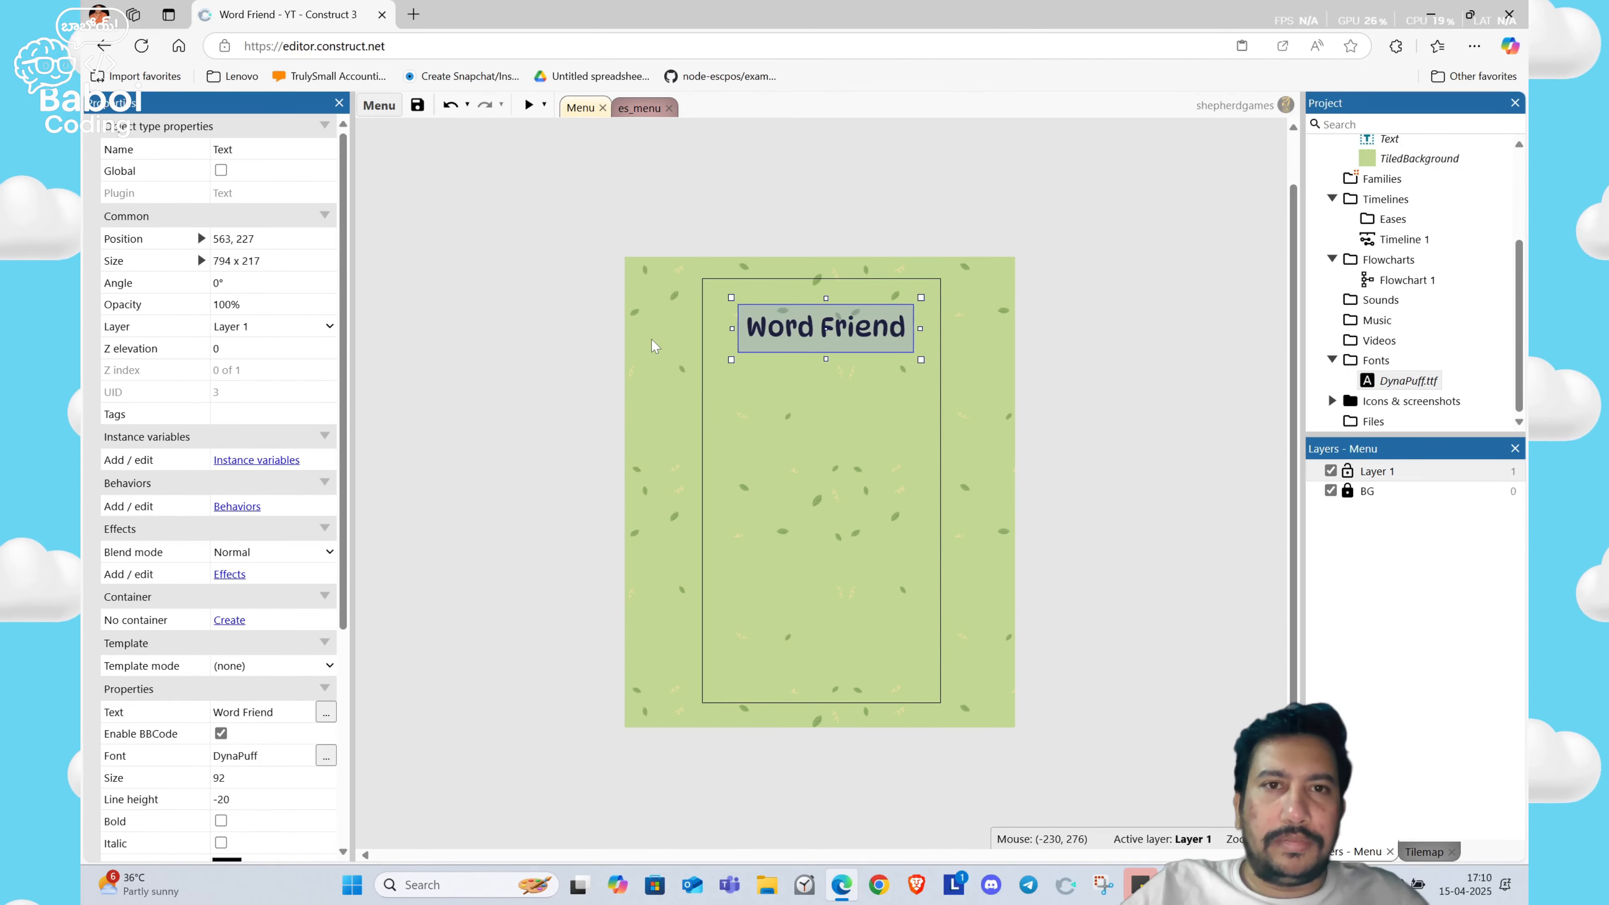
key(Left)
key(Left)
key(Left)
key(Left)
key(Left)
key(Left)
key(Left)
key(Left)
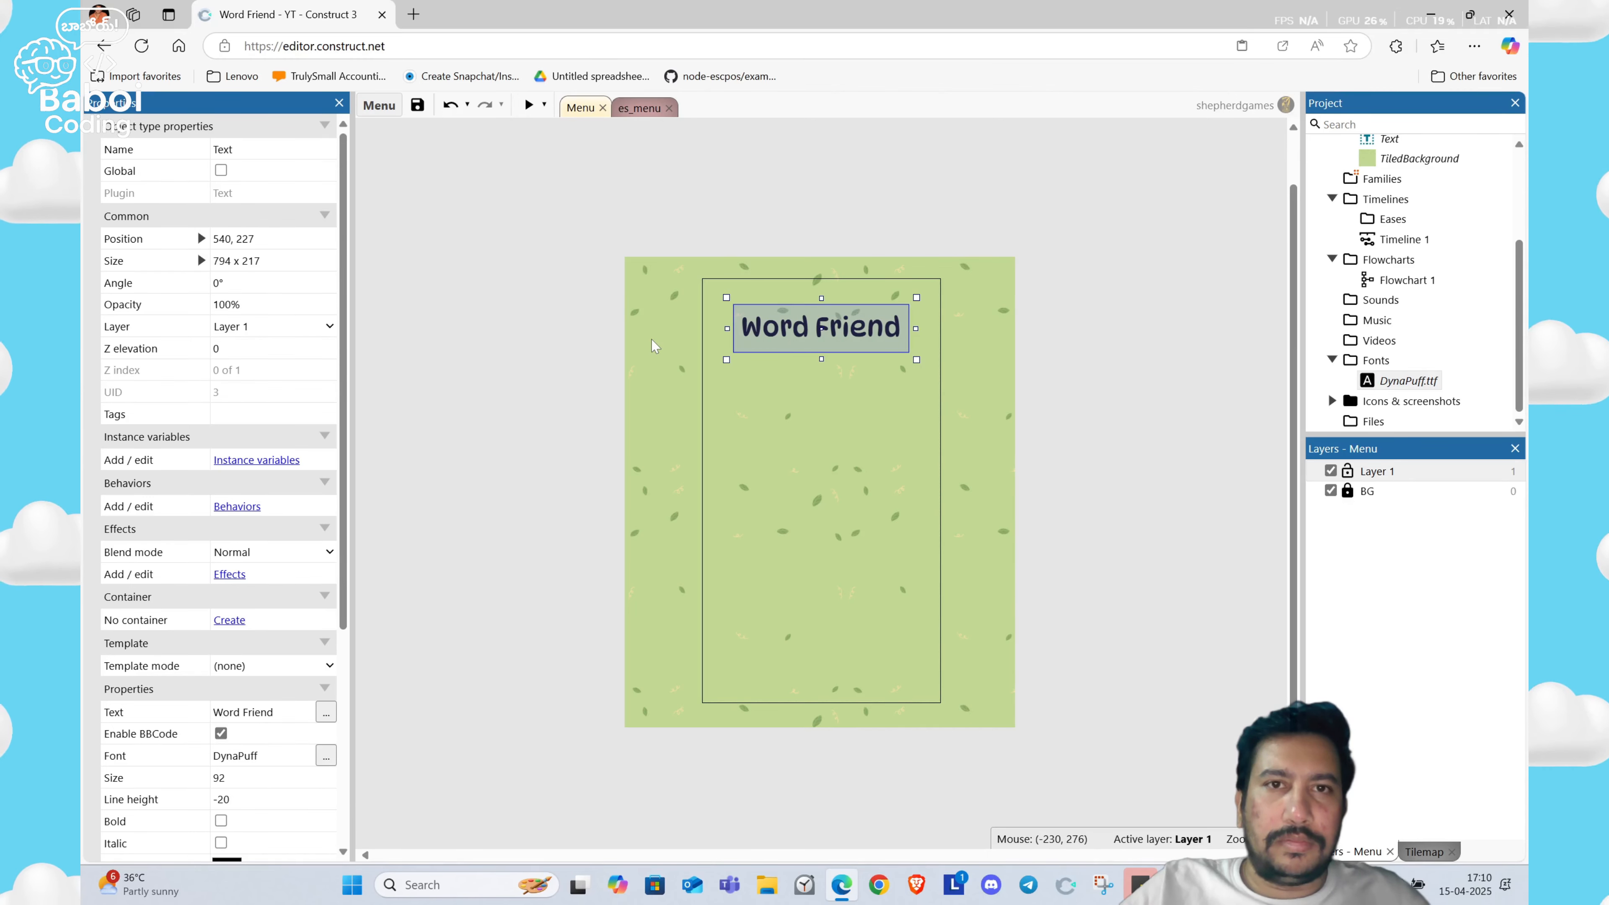
click(585, 385)
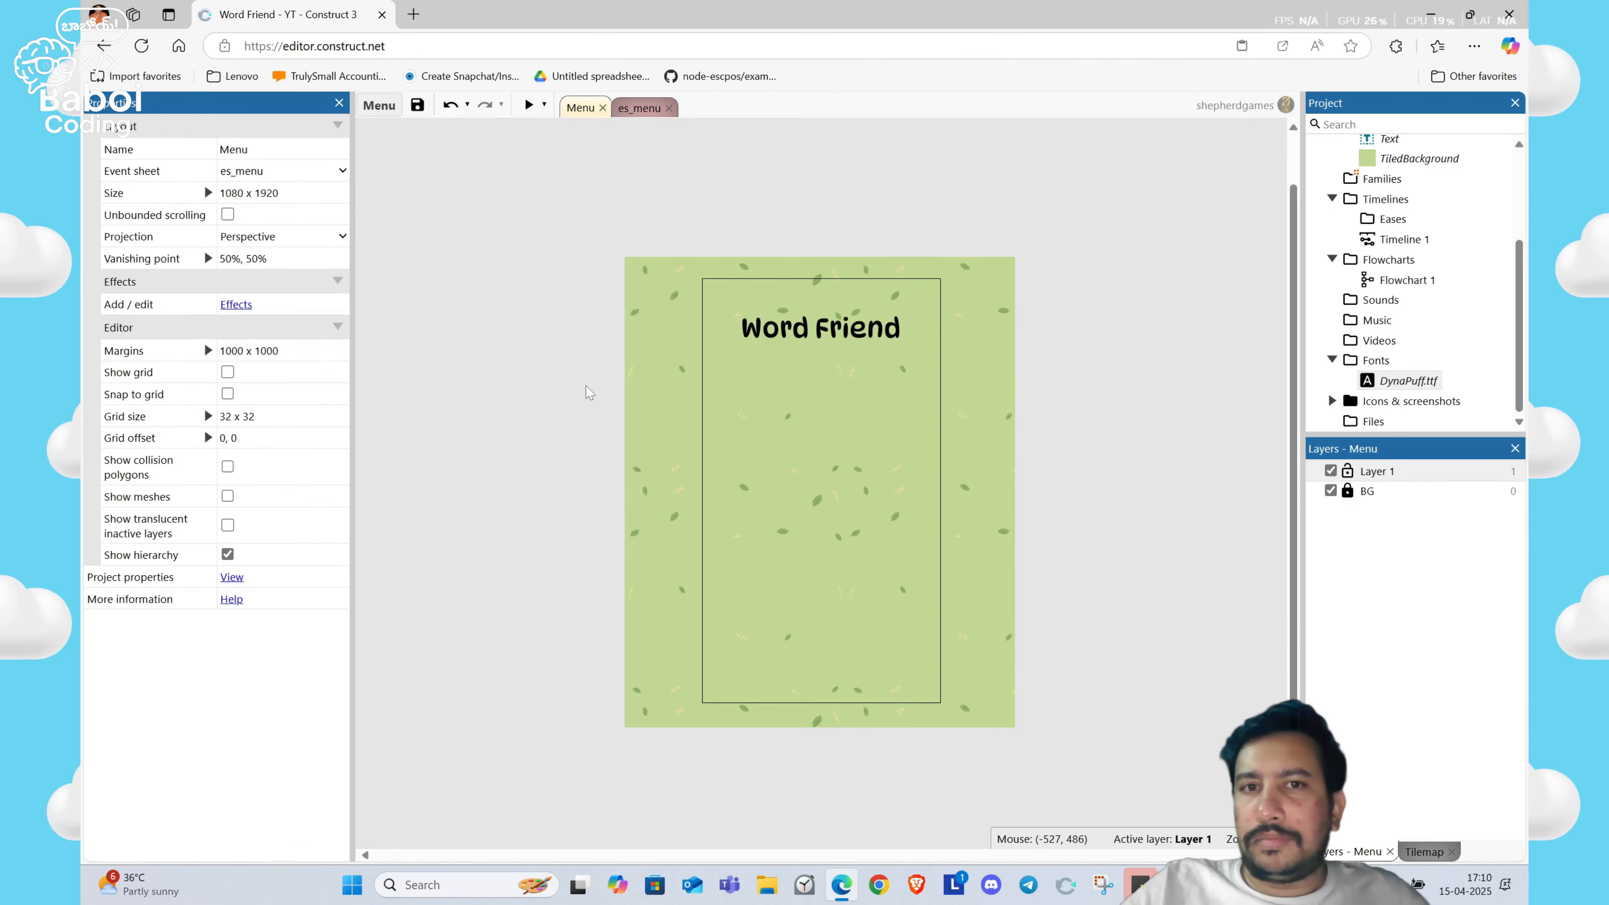
click(786, 345)
click(569, 603)
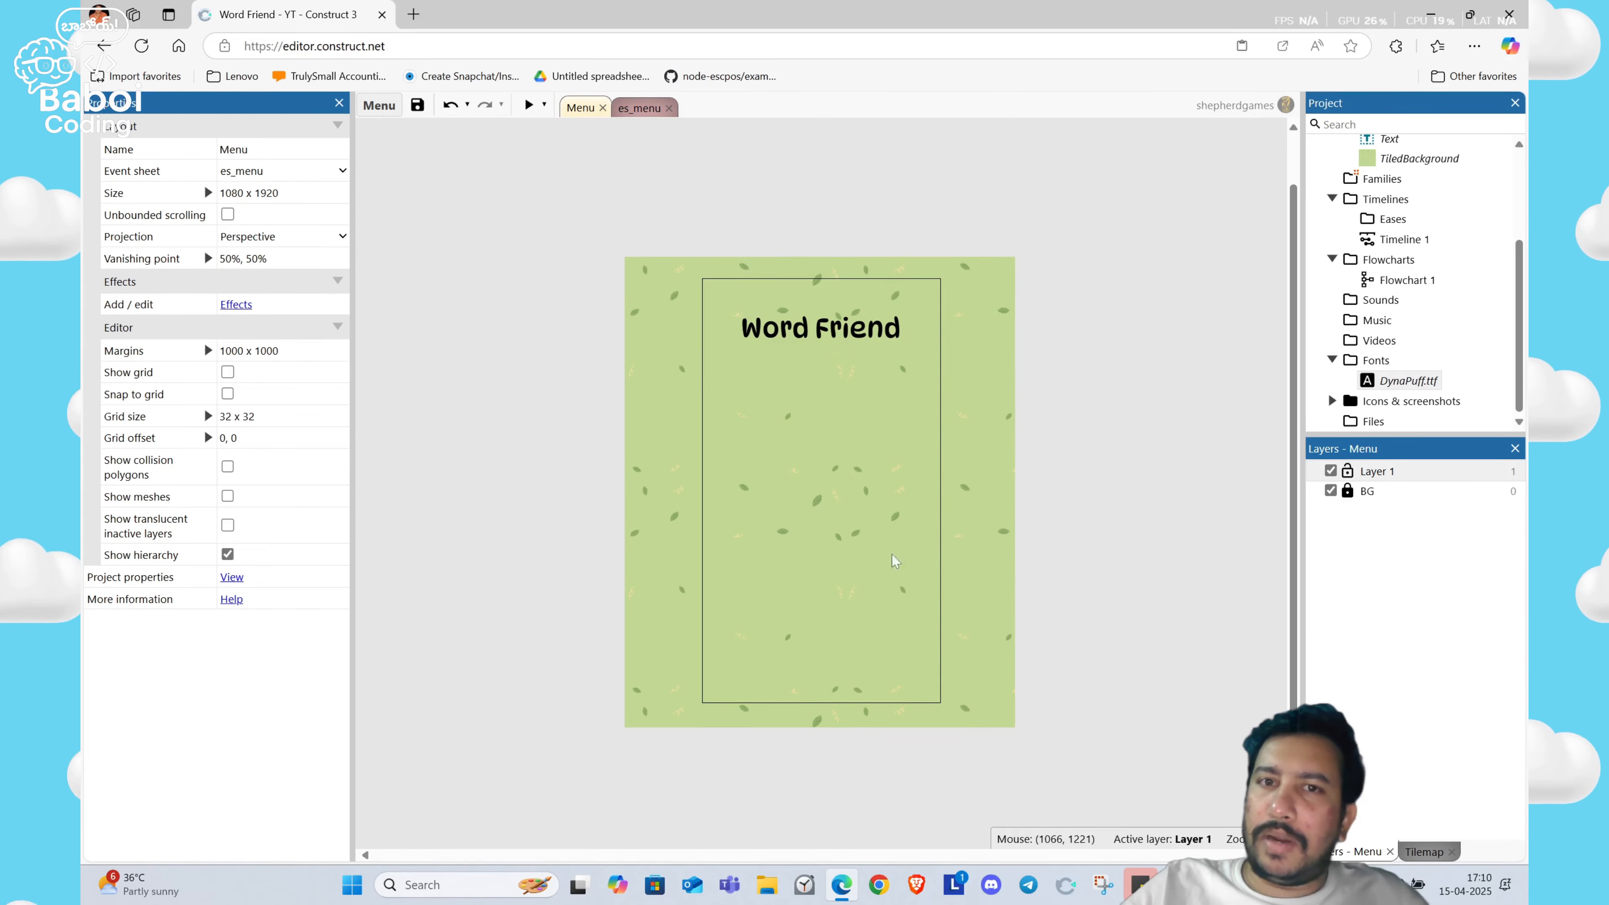
right_click(834, 543)
click(849, 555)
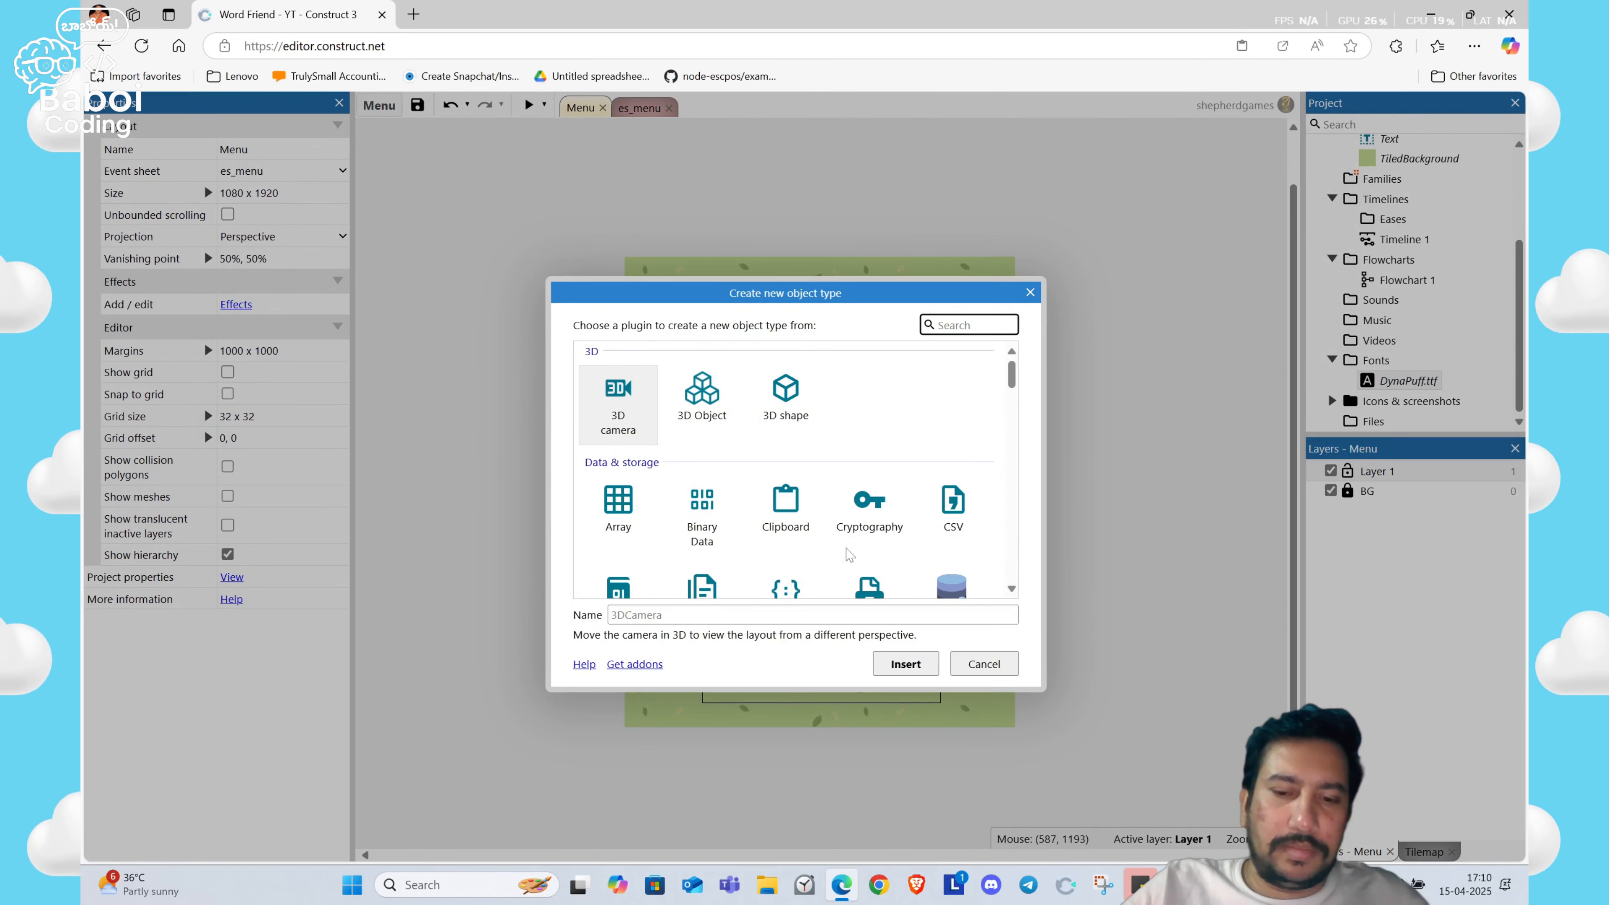
key(Escape)
Step: Place a second instance of the Text object in the lower part of the Menu layout and set its text to "Play"
scroll(1375, 272, up, 3)
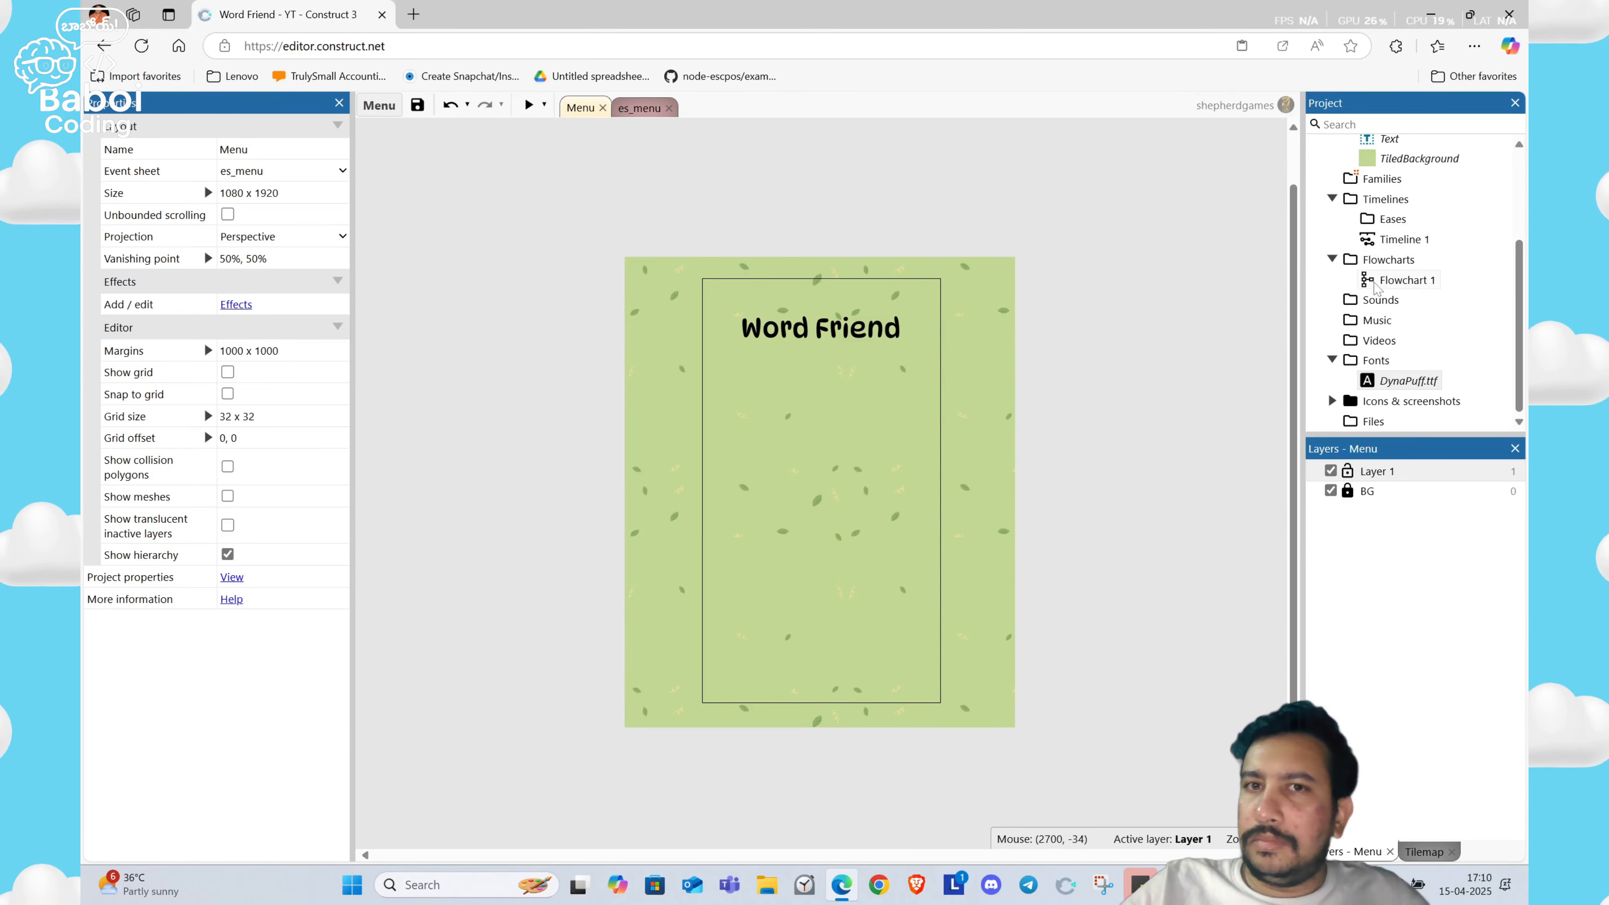
drag(1388, 242, 832, 585)
click(263, 712)
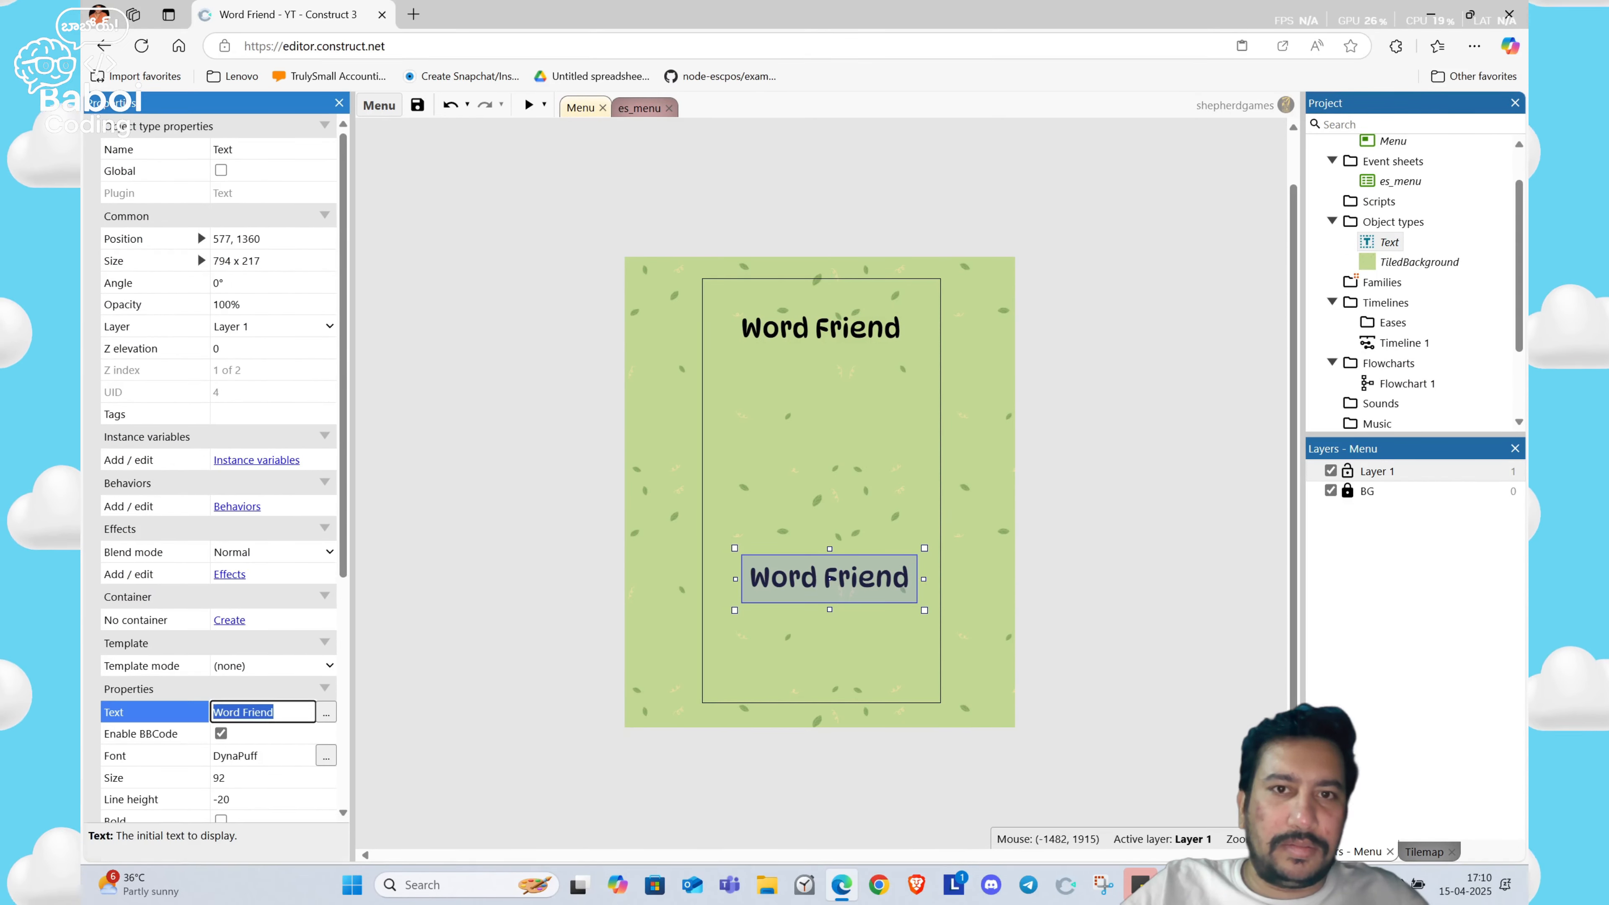
text(Play)
key(Tab)
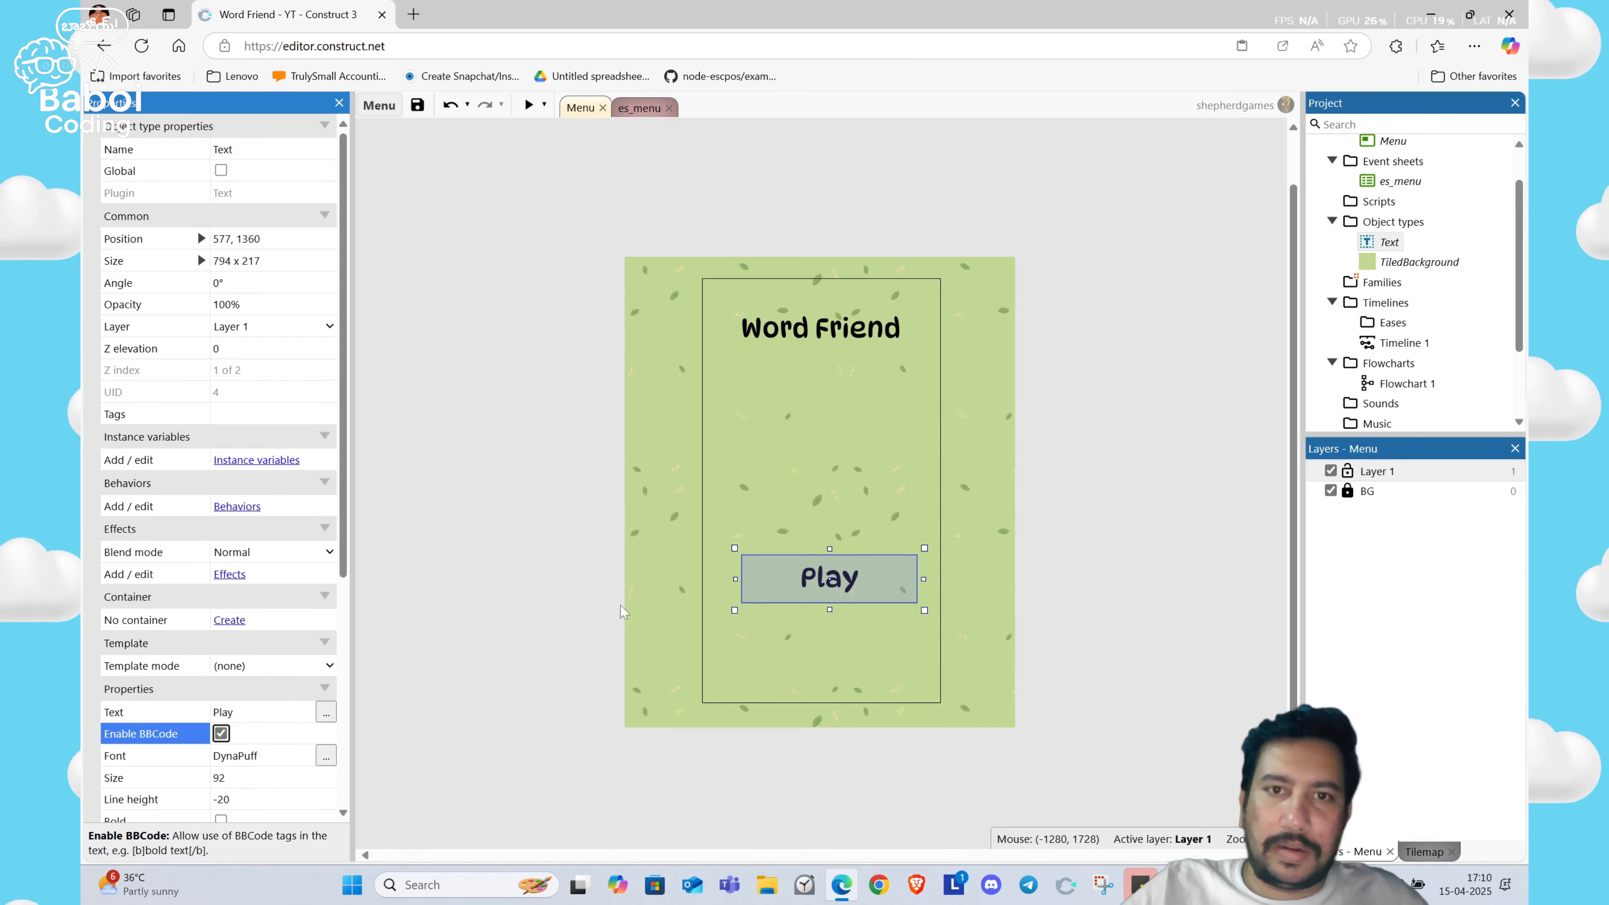
Step: Centre the "Play" text horizontally in the Menu layout by nudging it to position 540, 1360
click(732, 589)
click(776, 585)
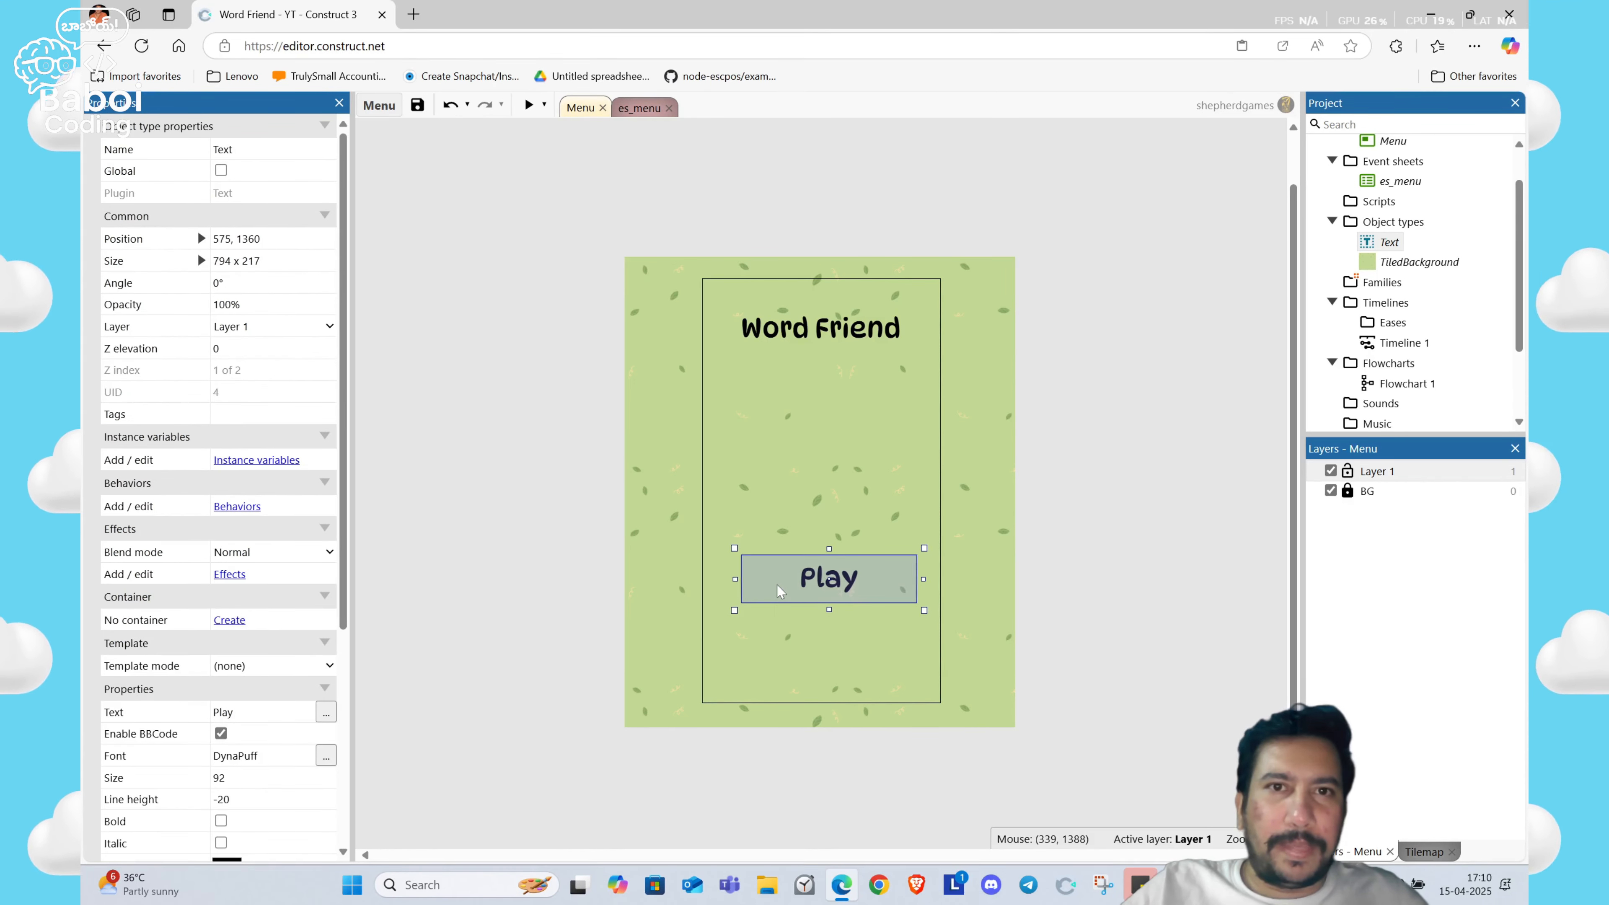
key(Left)
key(Left)
key(Left)
key(Left)
key(Left)
key(Left)
key(Left)
key(Left)
key(Left)
key(Left)
key(Left)
key(Left)
key(Left)
key(Left)
key(Left)
key(Left)
key(Left)
key(Left)
key(Left)
key(Left)
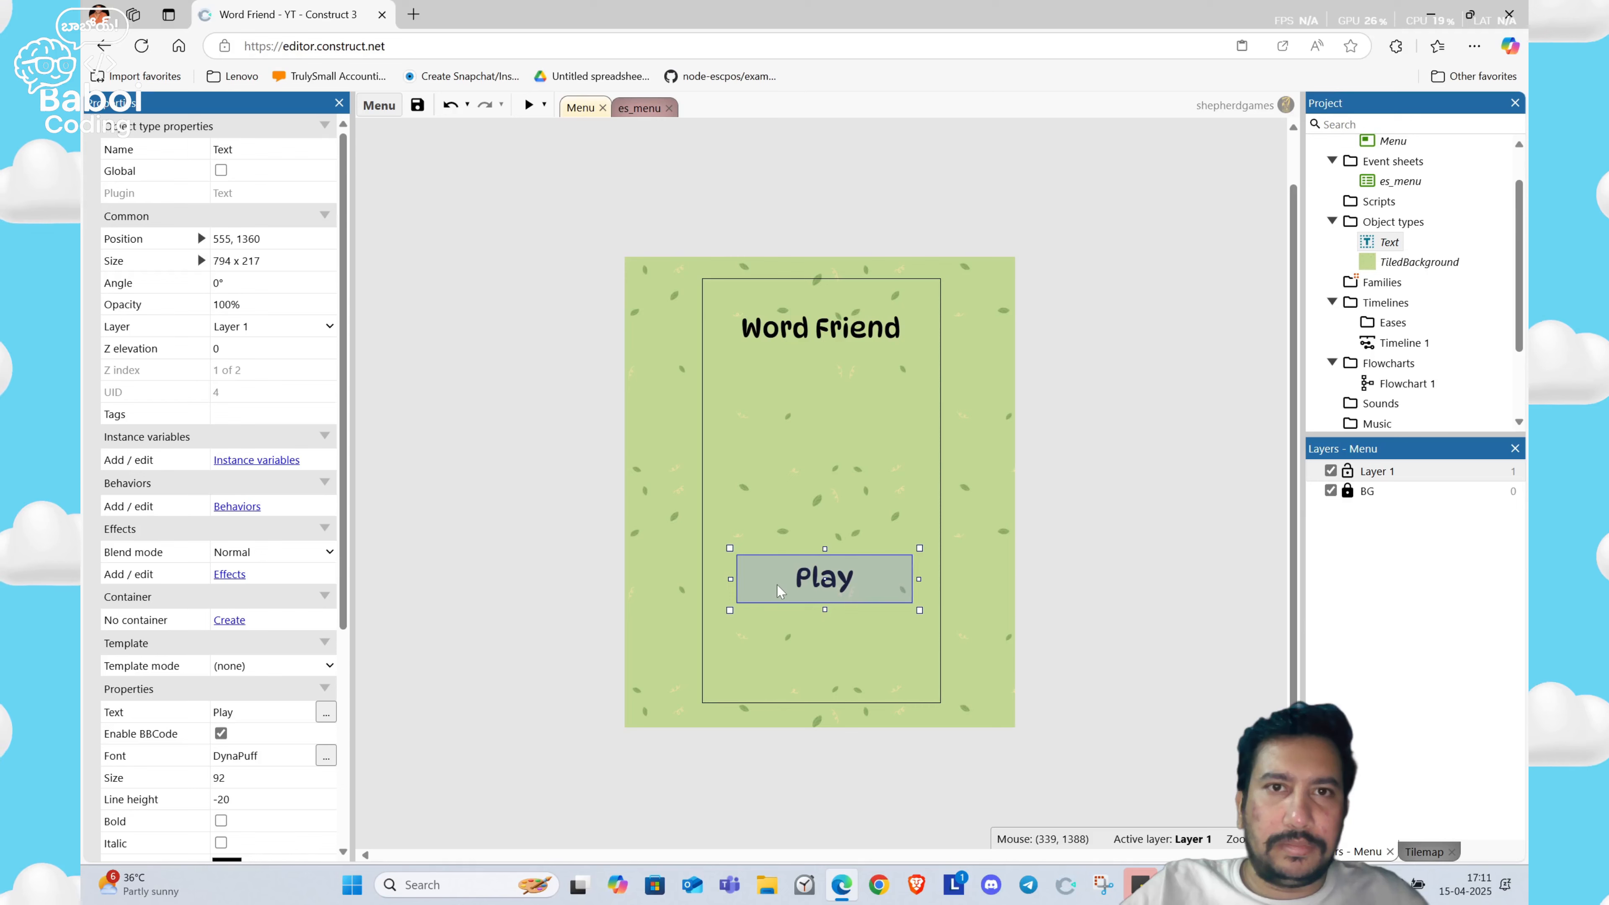
key(Left)
key(Left)
key(Left)
key(Left)
key(Left)
key(Left)
key(Left)
key(Left)
key(Left)
key(Left)
key(Left)
key(Left)
key(Left)
key(Left)
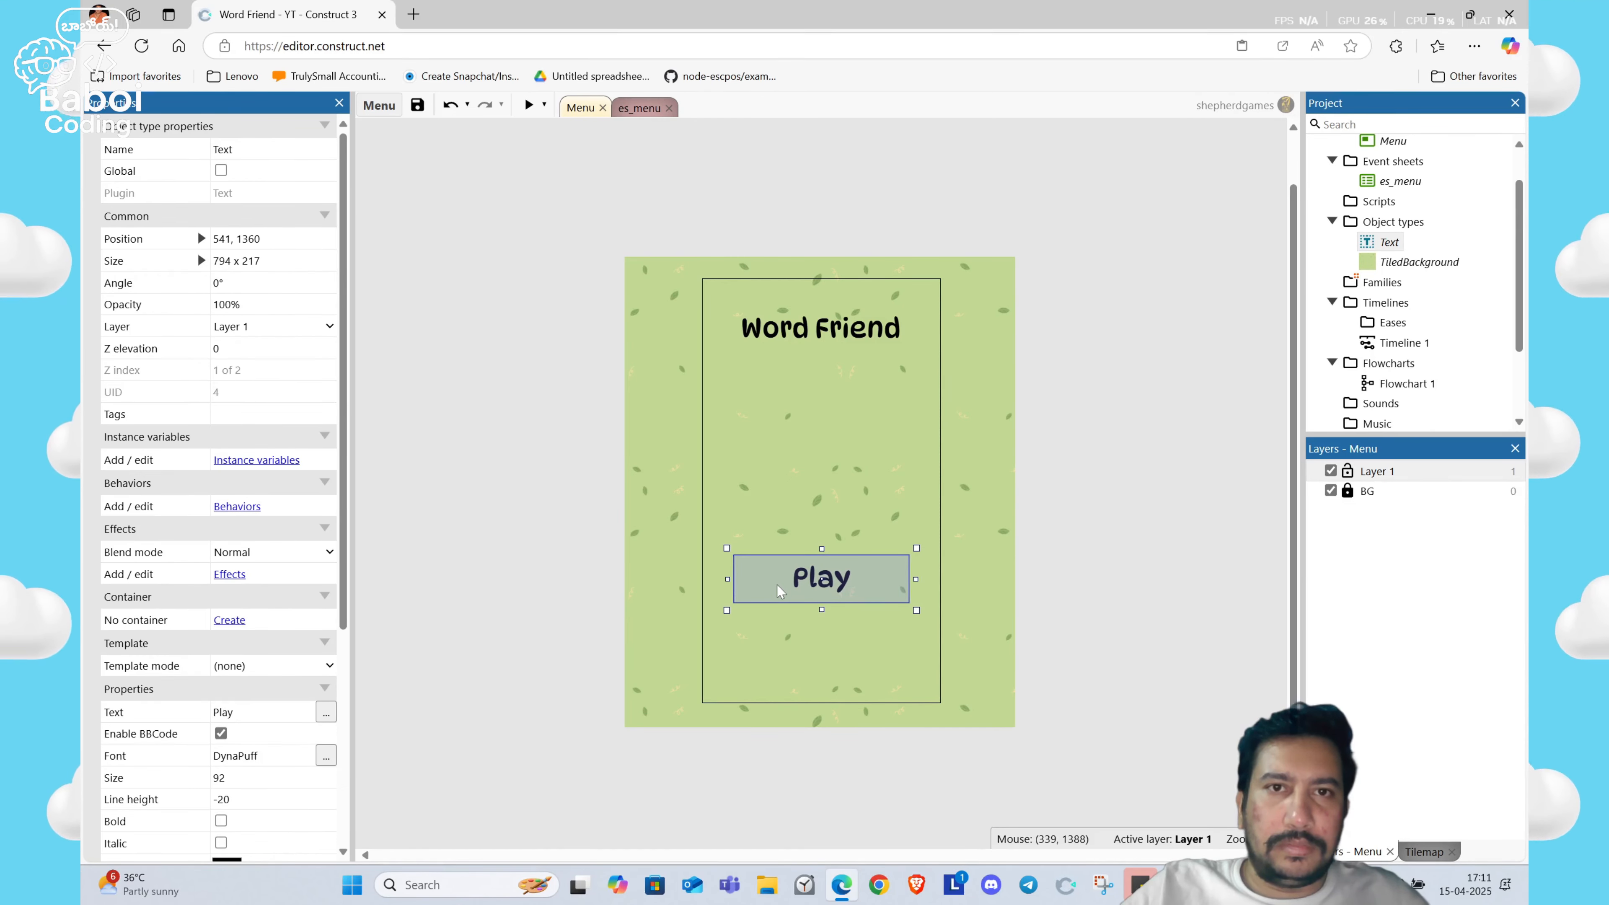
click(624, 558)
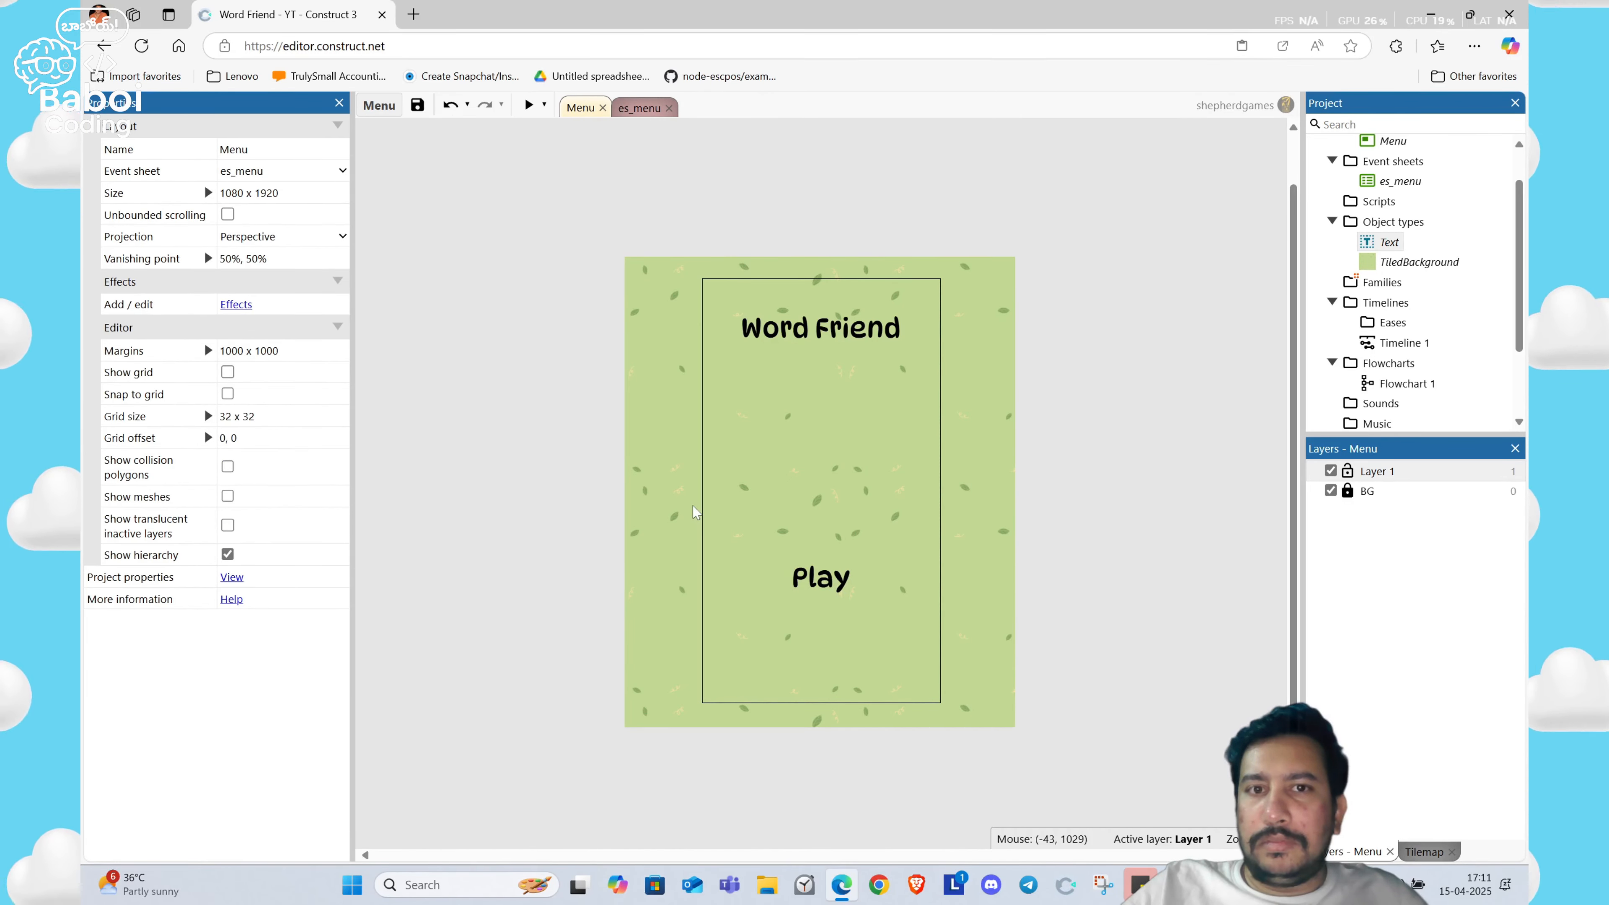
Step: Nudge the "Word Friend" title down in the Menu layout to position 540, 280
click(846, 331)
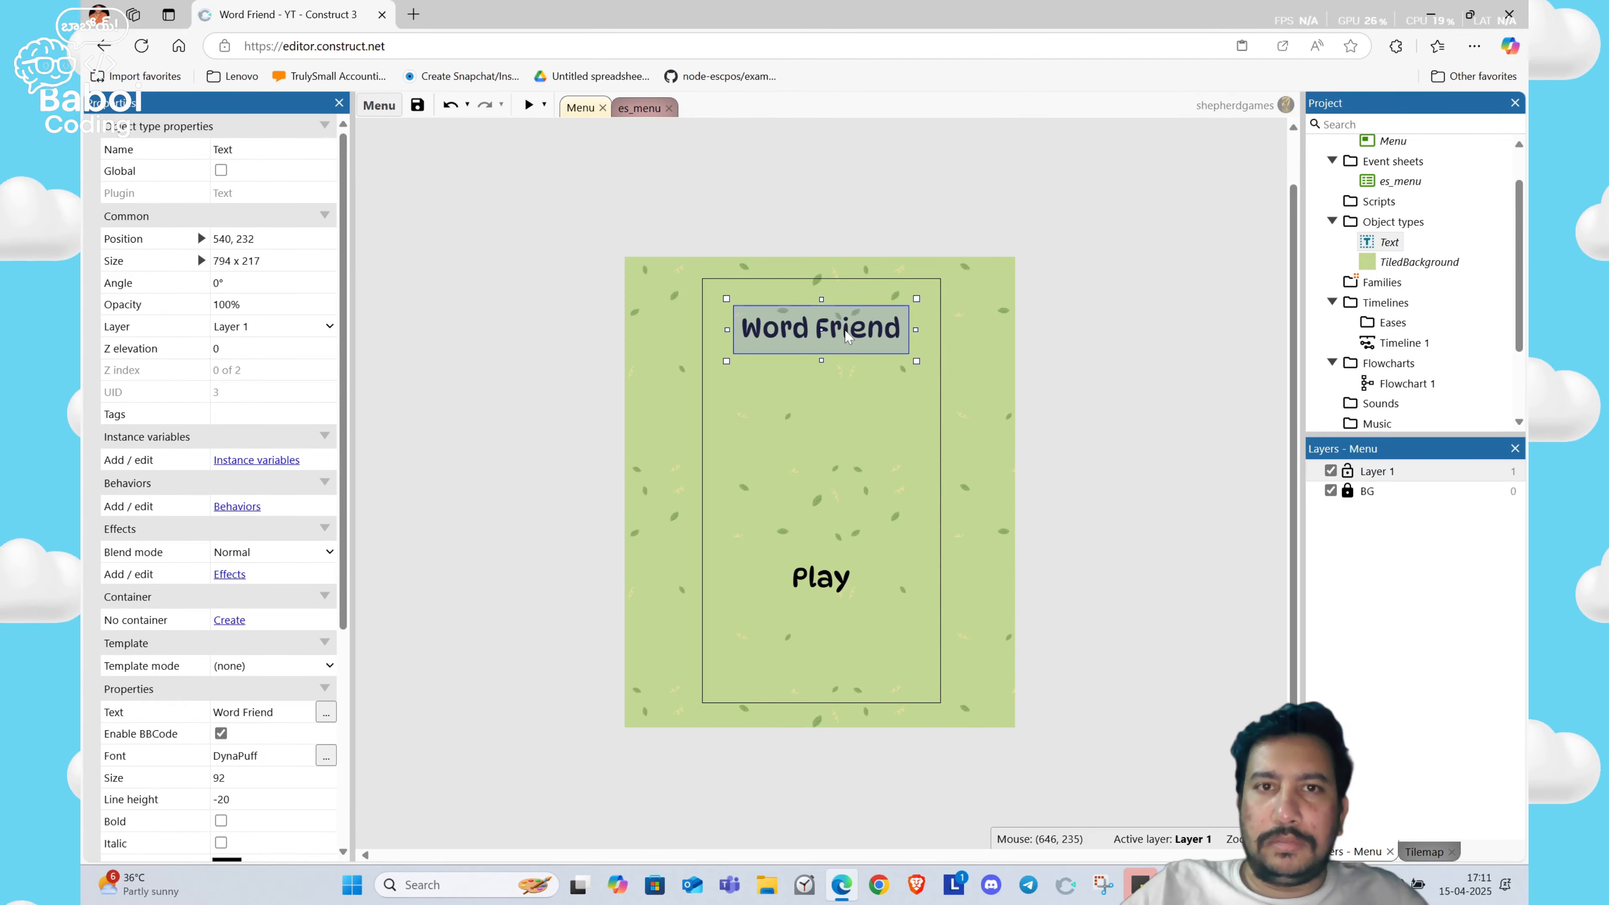
key(Down)
key(Down)
key(Down)
key(Down)
key(Down)
key(Down)
key(Down)
key(Down)
key(Down)
key(Down)
key(Down)
key(Down)
key(Down)
key(Down)
key(Down)
key(Down)
key(Down)
key(Down)
key(Down)
key(Down)
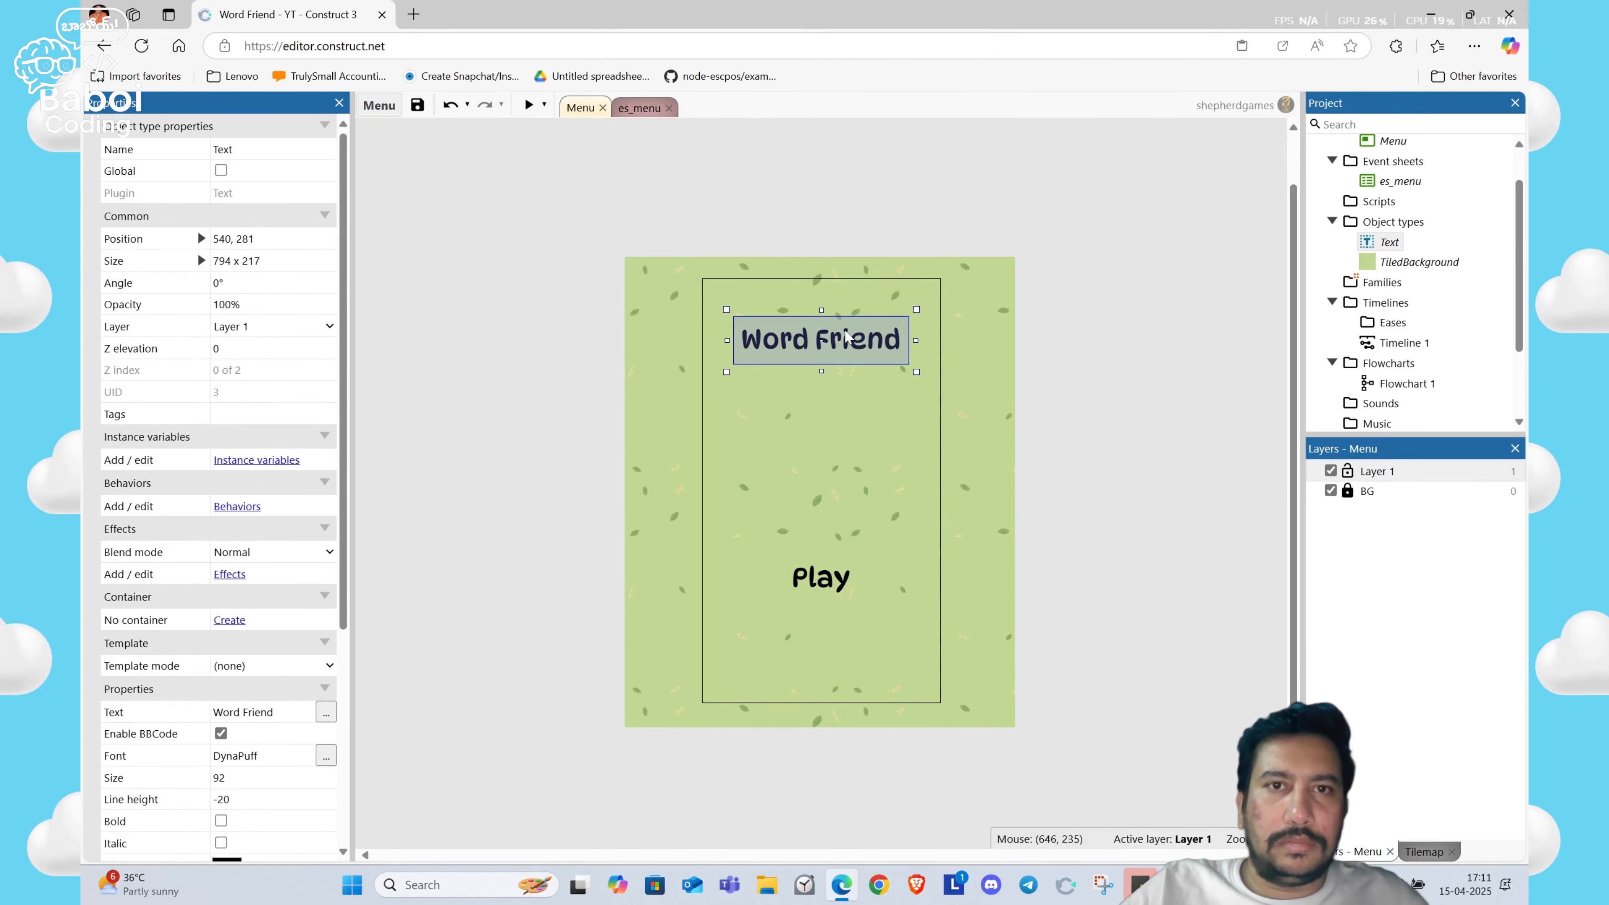
key(Up)
click(774, 243)
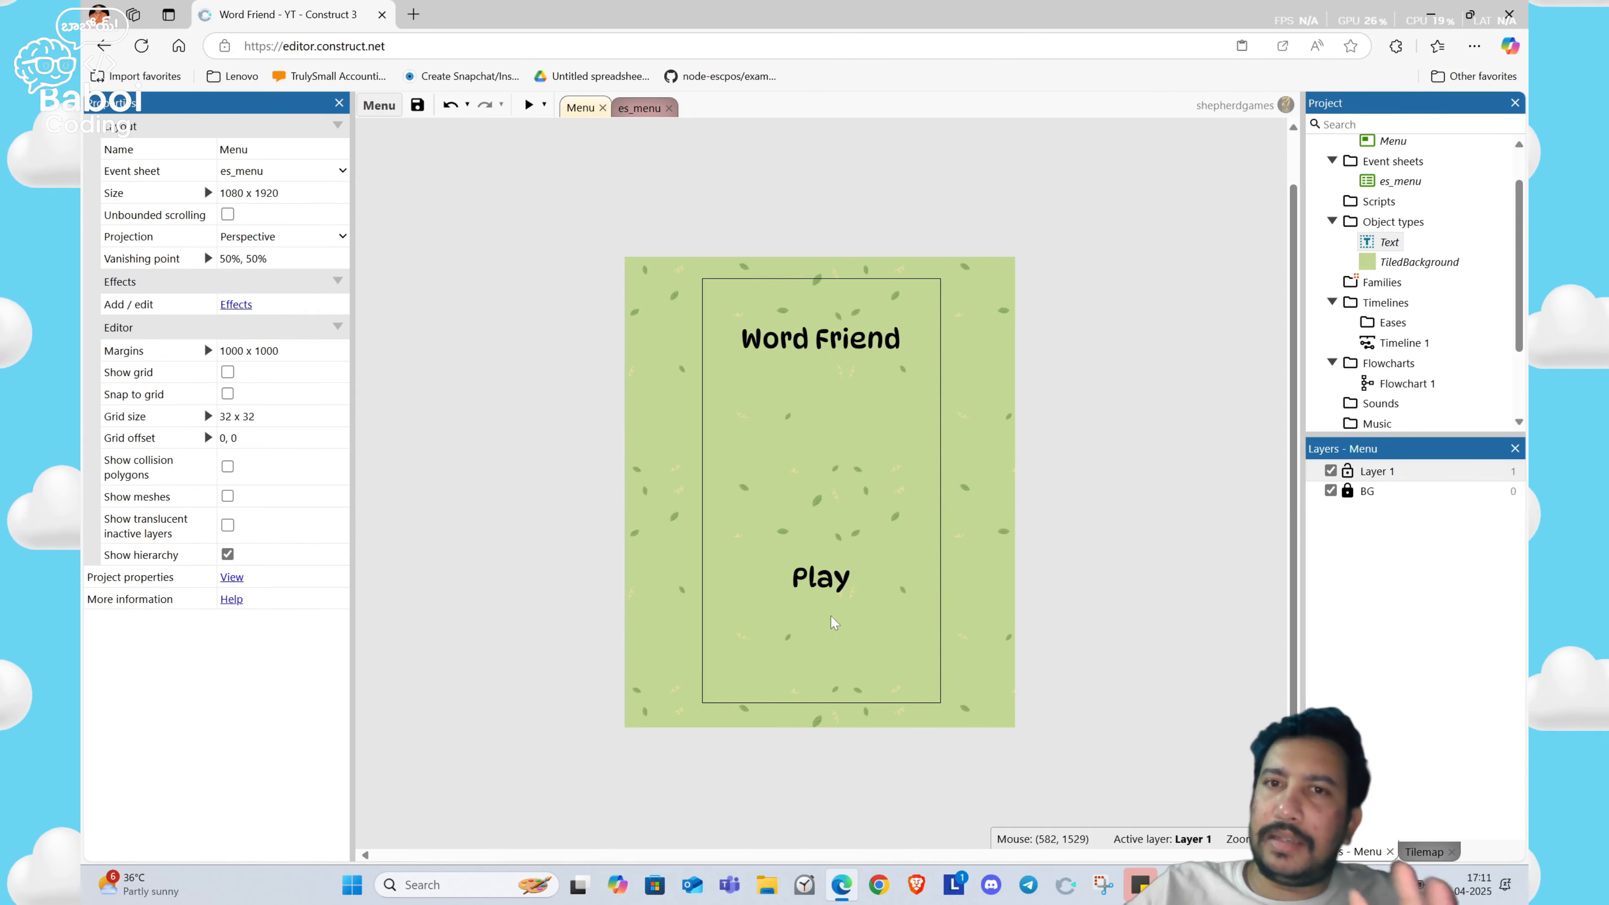
Step: Duplicate the Menu layout and name the copy "Category"
scroll(1352, 230, up, 2)
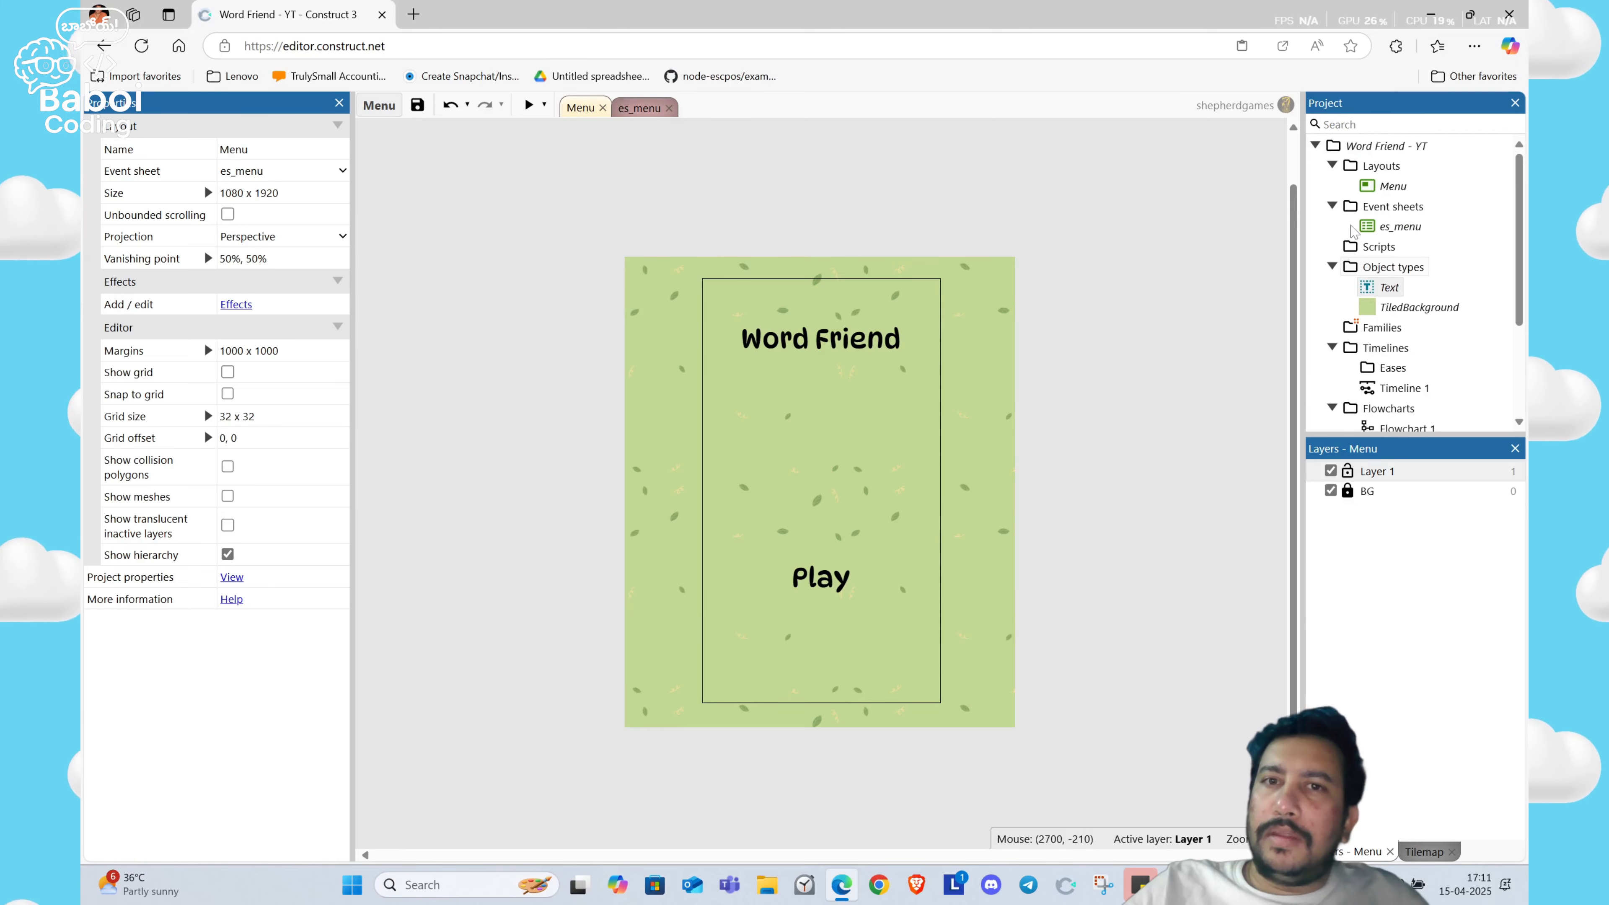
right_click(1398, 167)
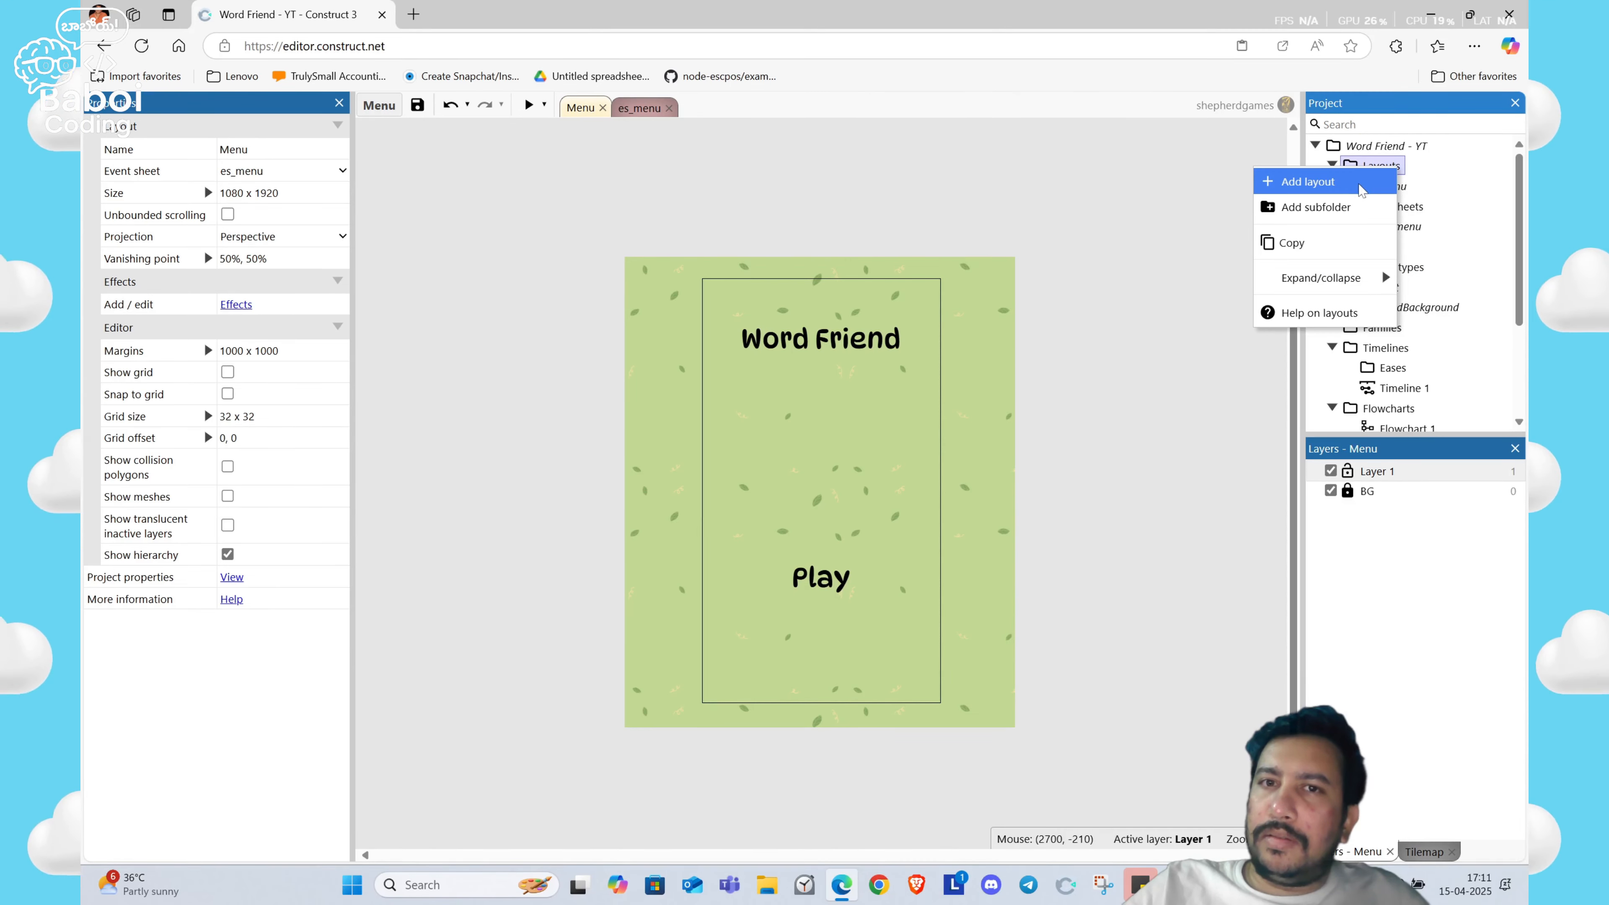
click(1384, 185)
right_click(1387, 185)
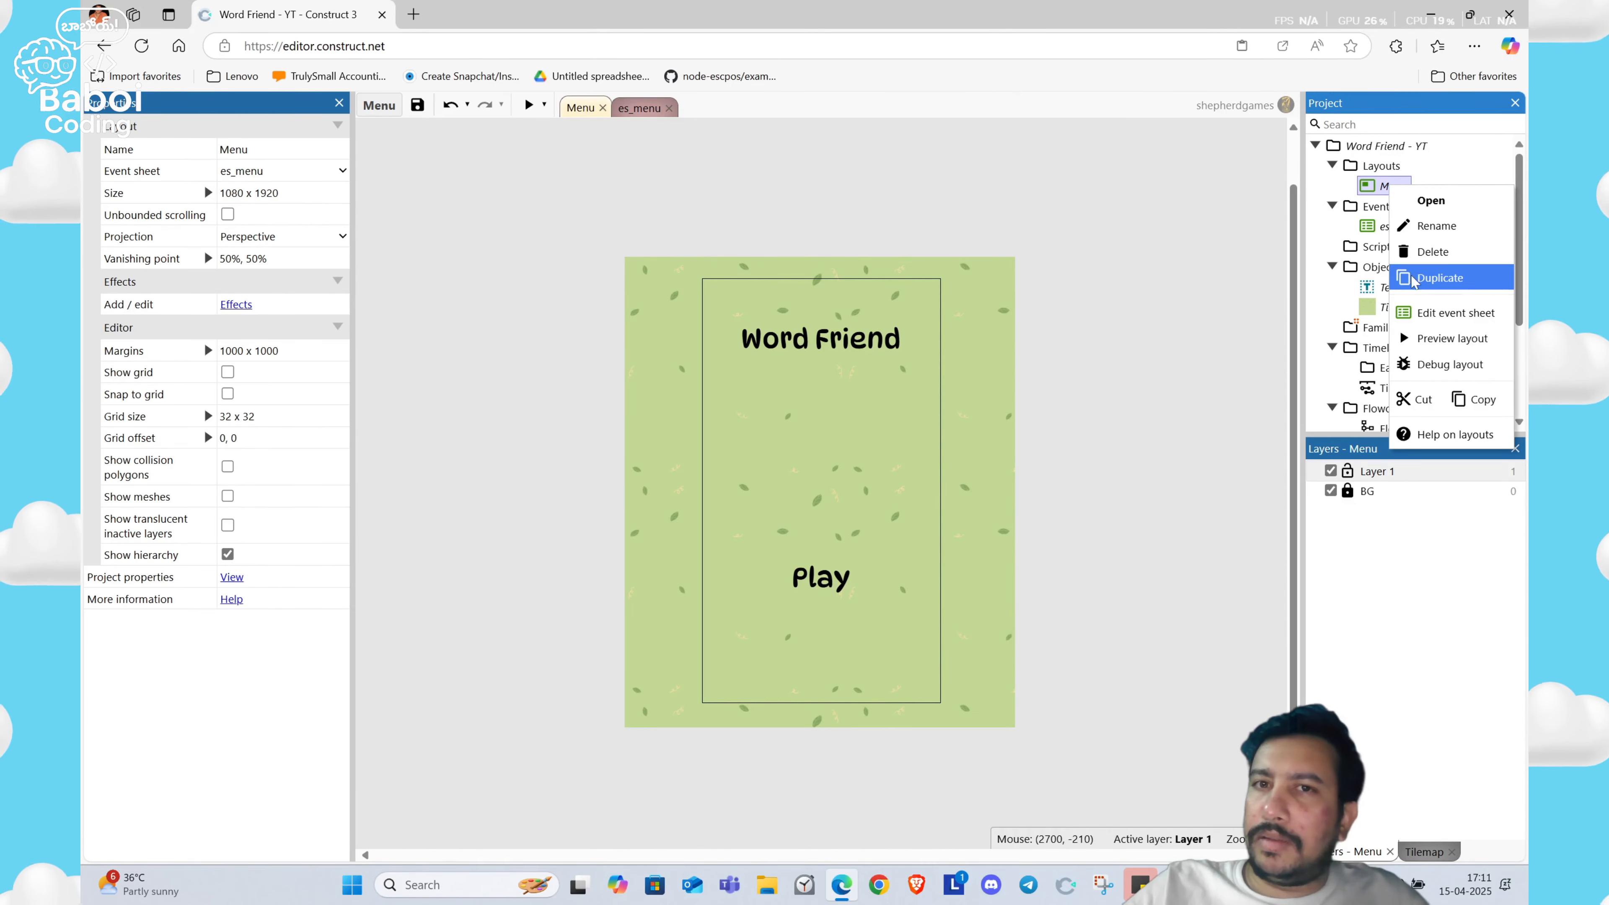
click(1438, 278)
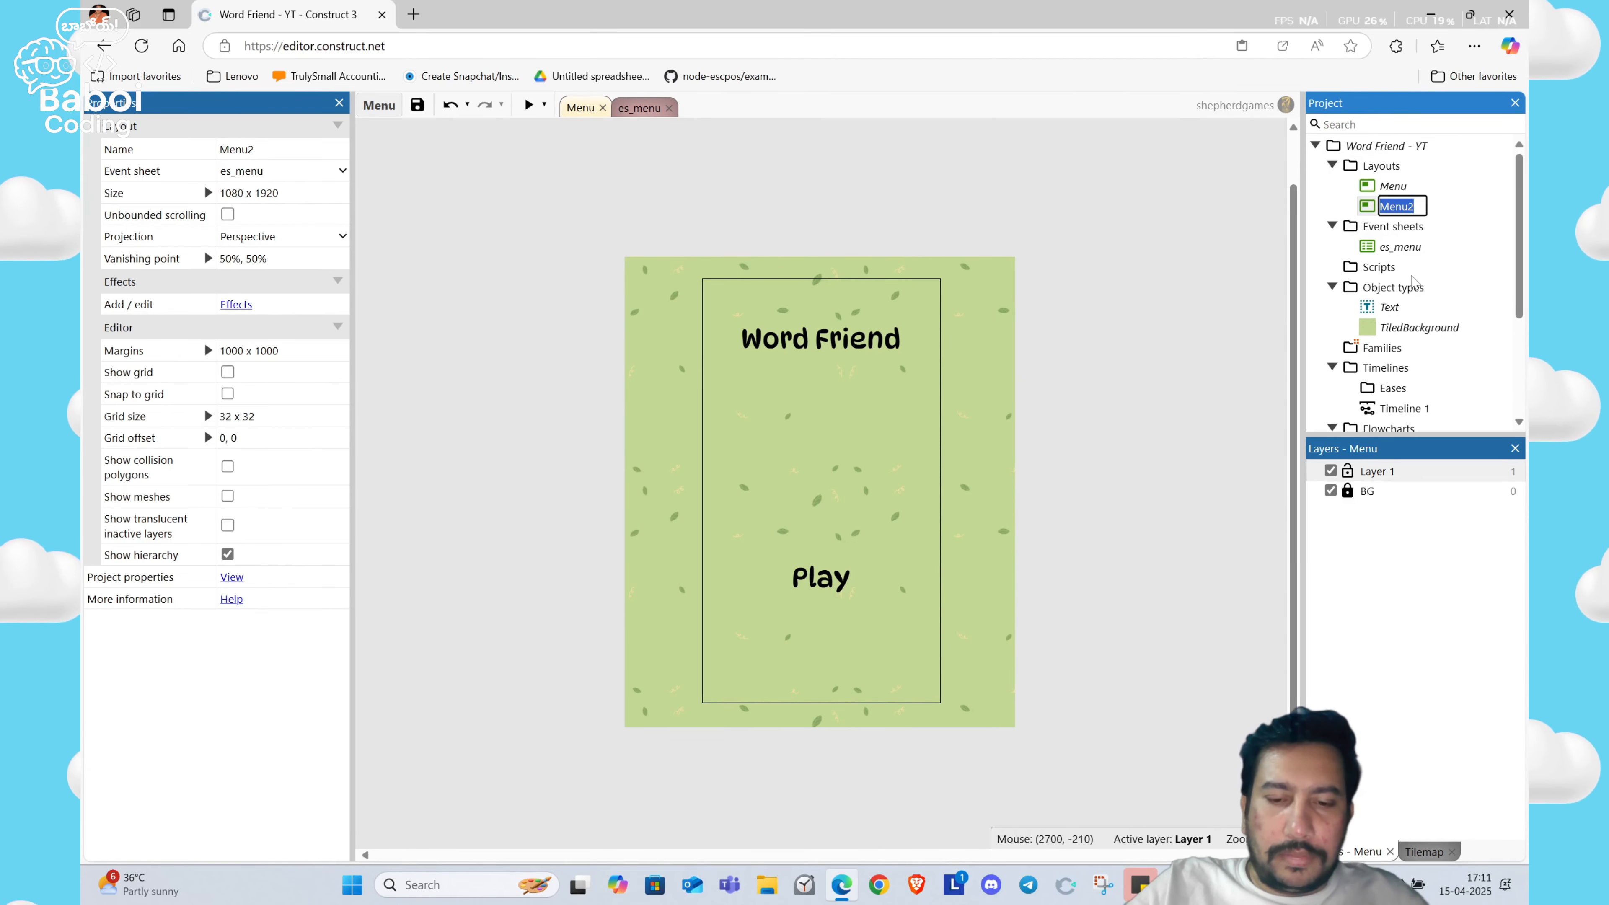
text(Cate)
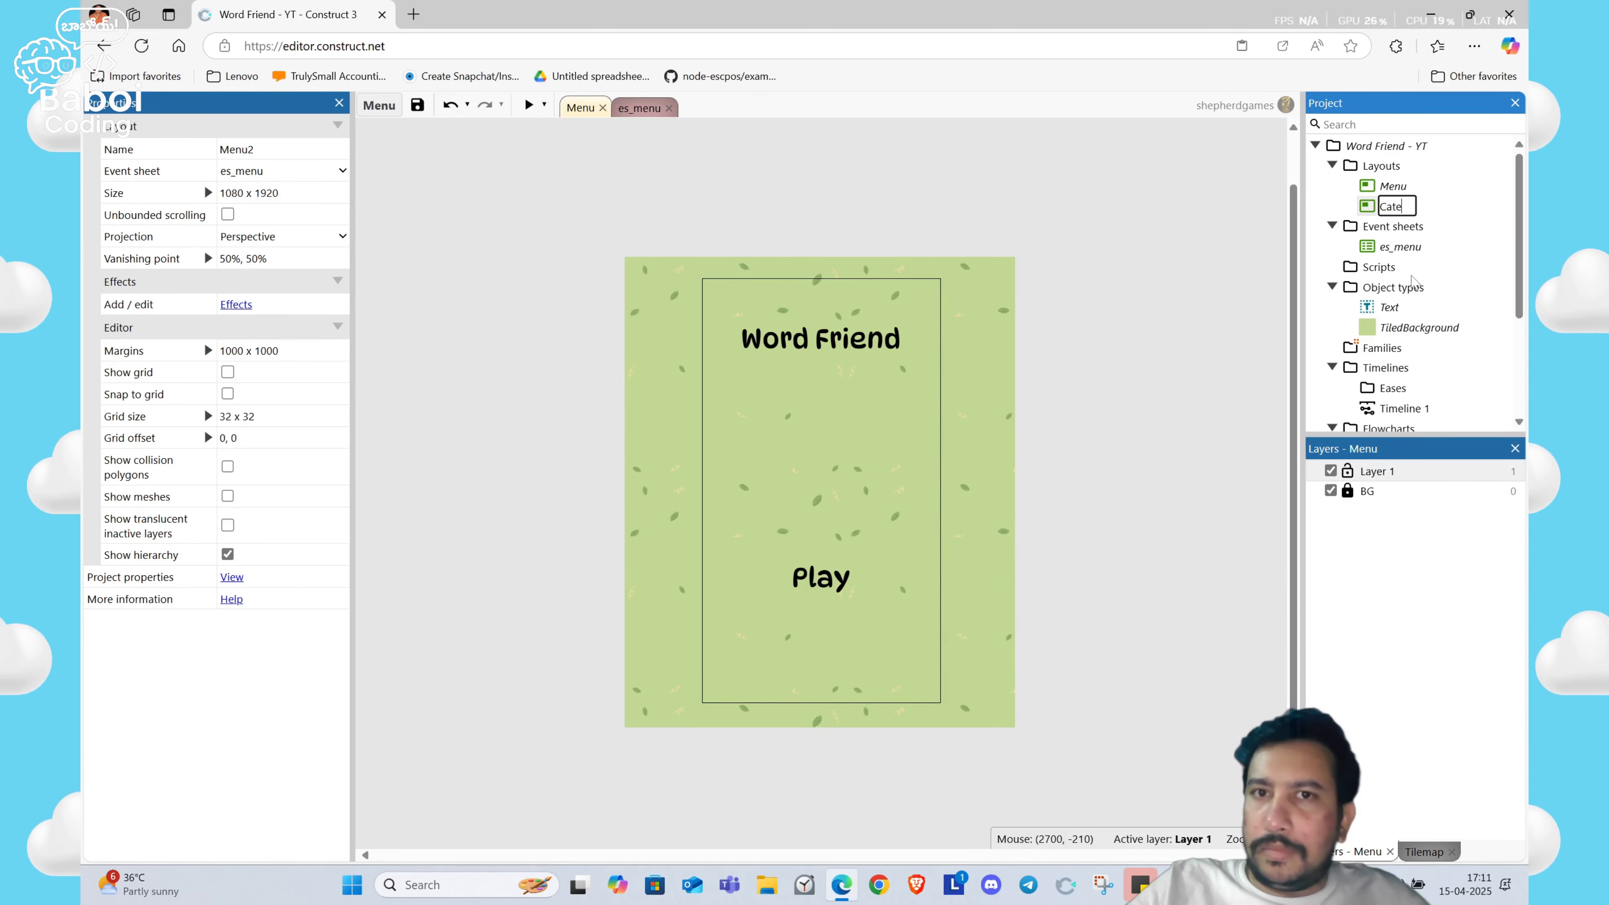
text(gory)
key(Return)
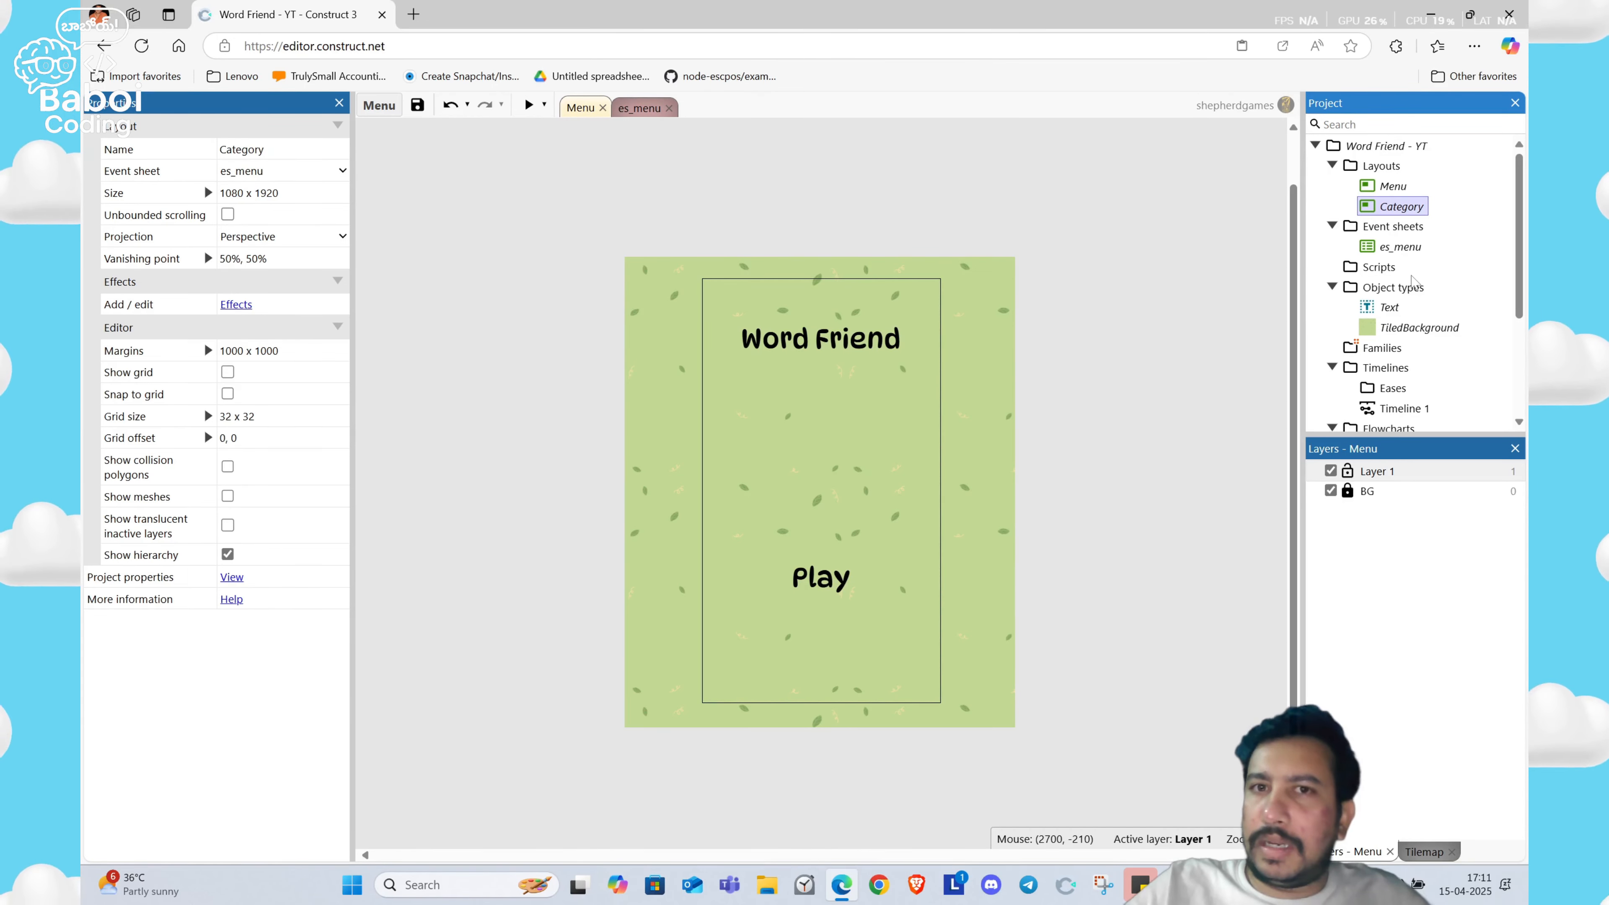
Step: Add a new event sheet to the project and name it "es_category"
right_click(1381, 233)
click(1352, 245)
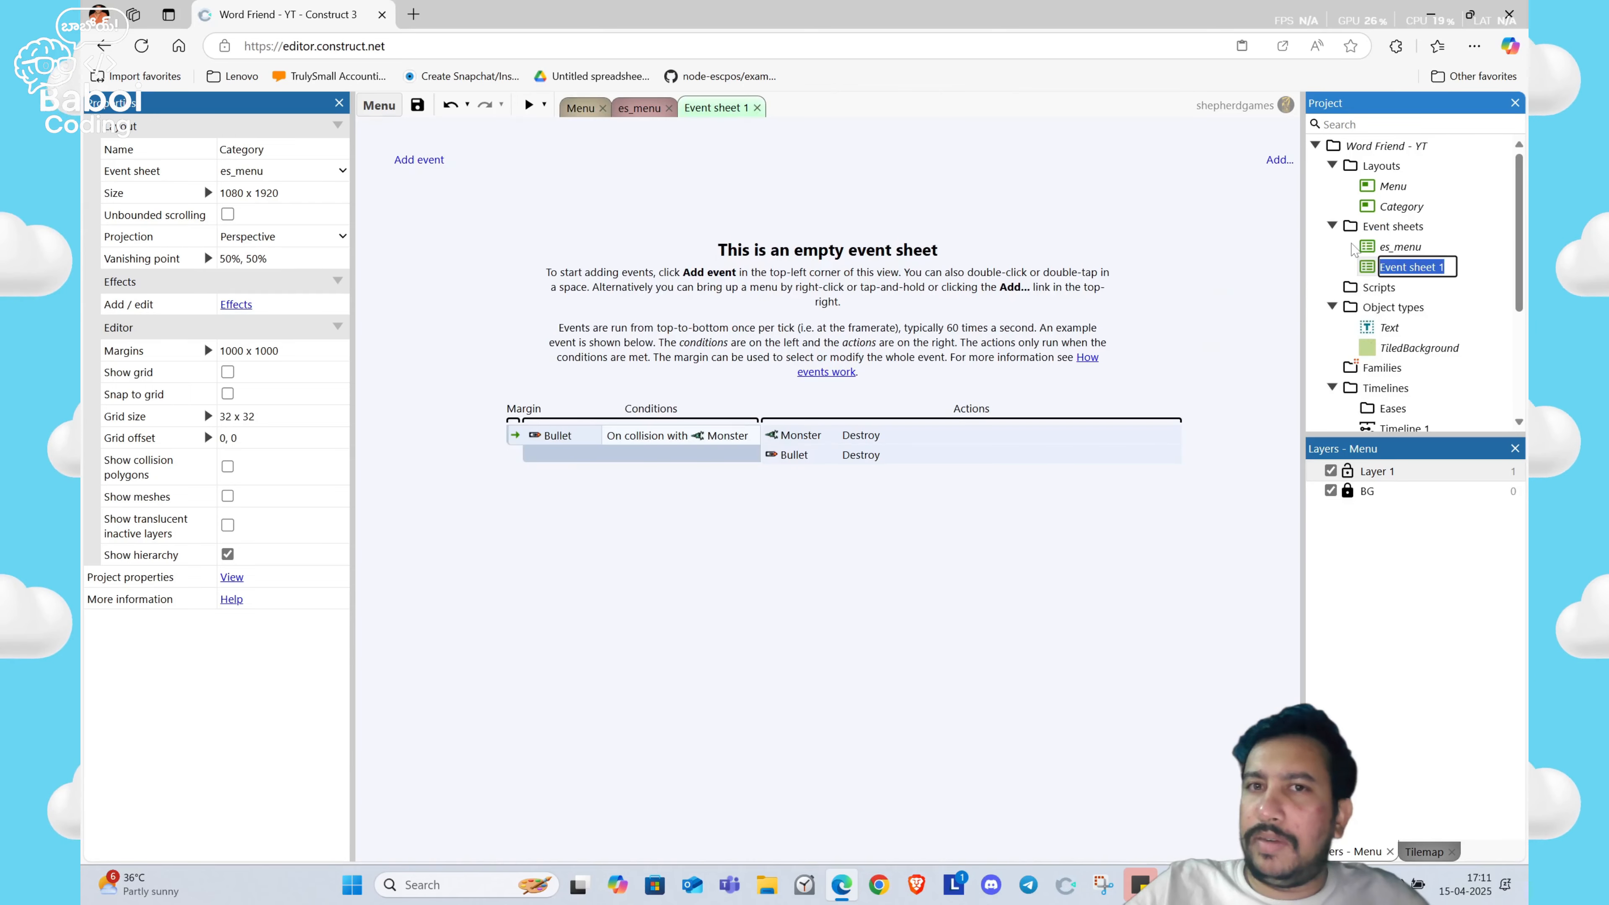
text(es)
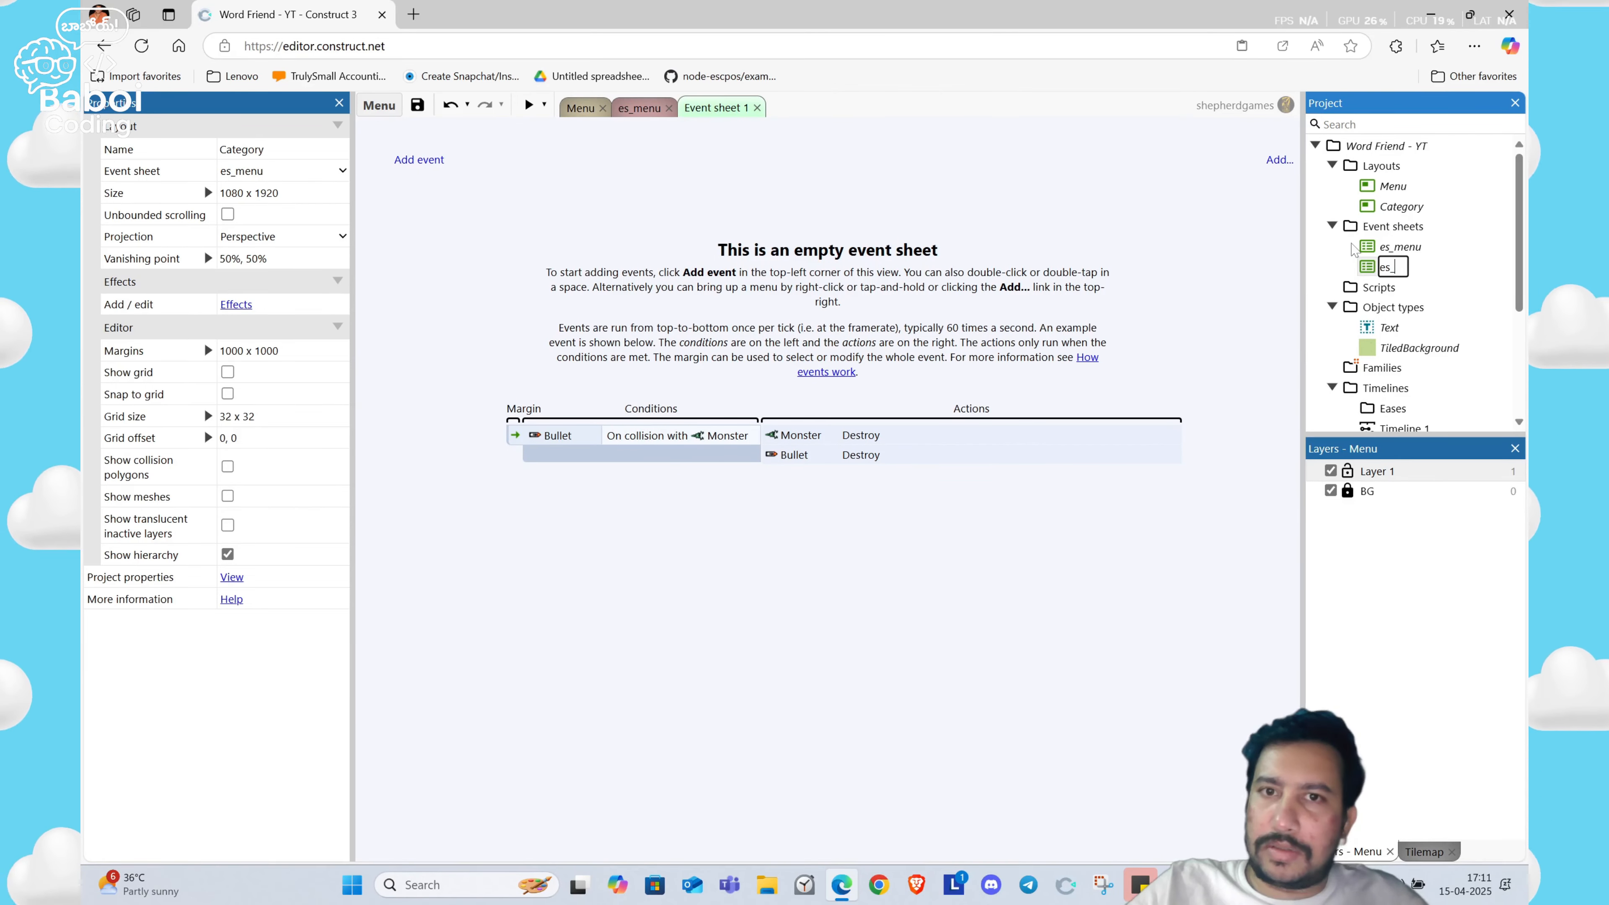
text(_category)
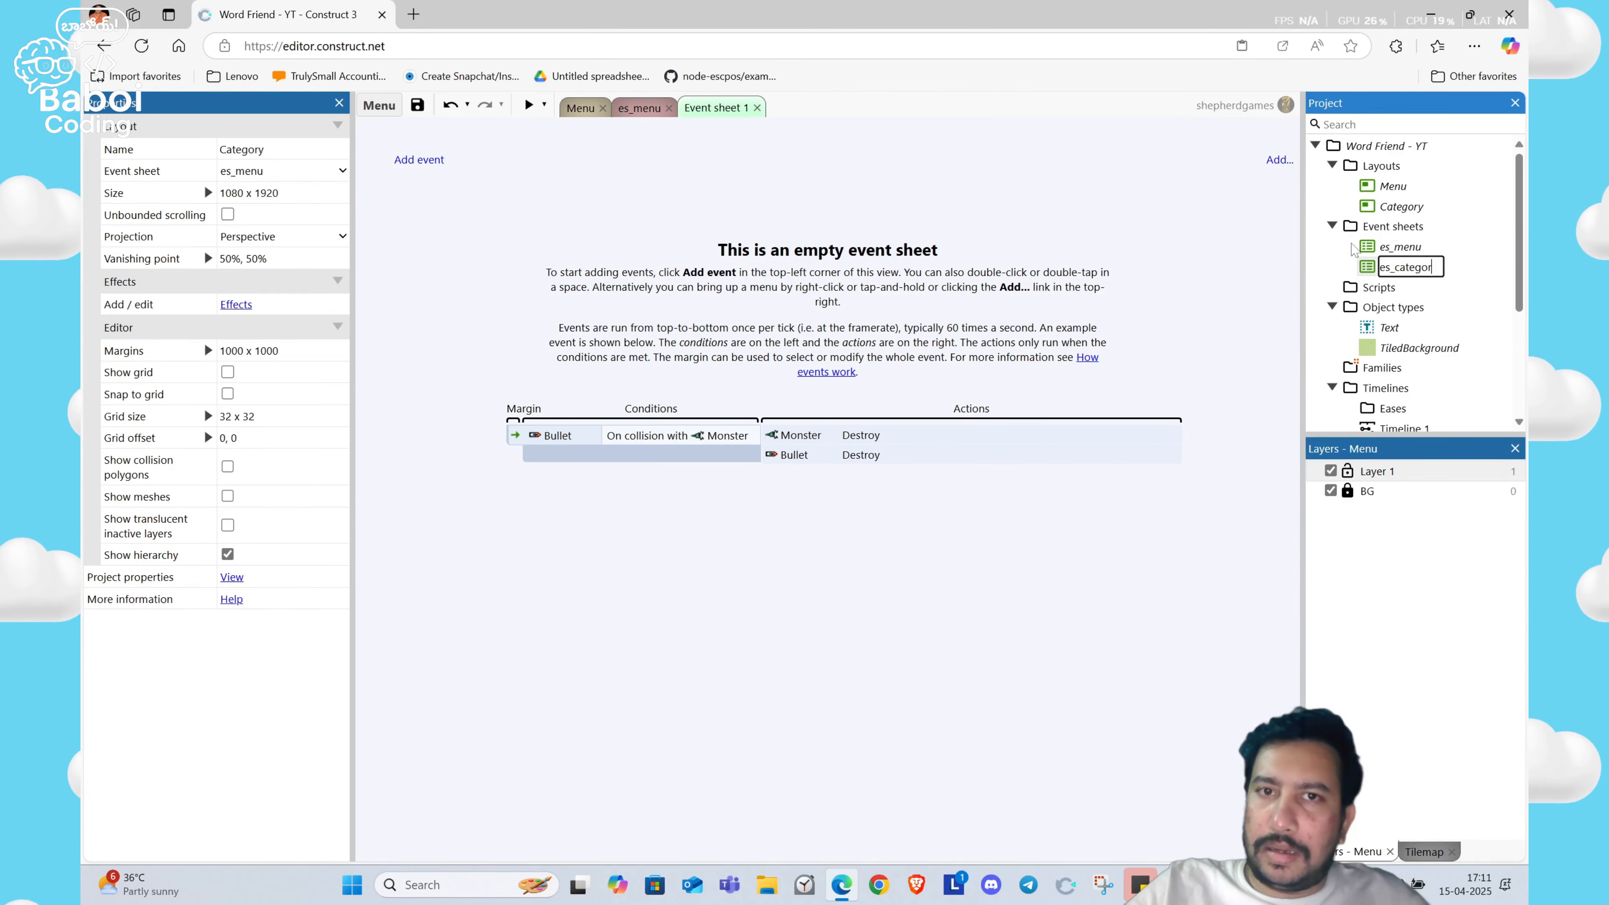
key(Return)
Step: Open the Category layout and assign es_category as its event sheet
double_click(1398, 207)
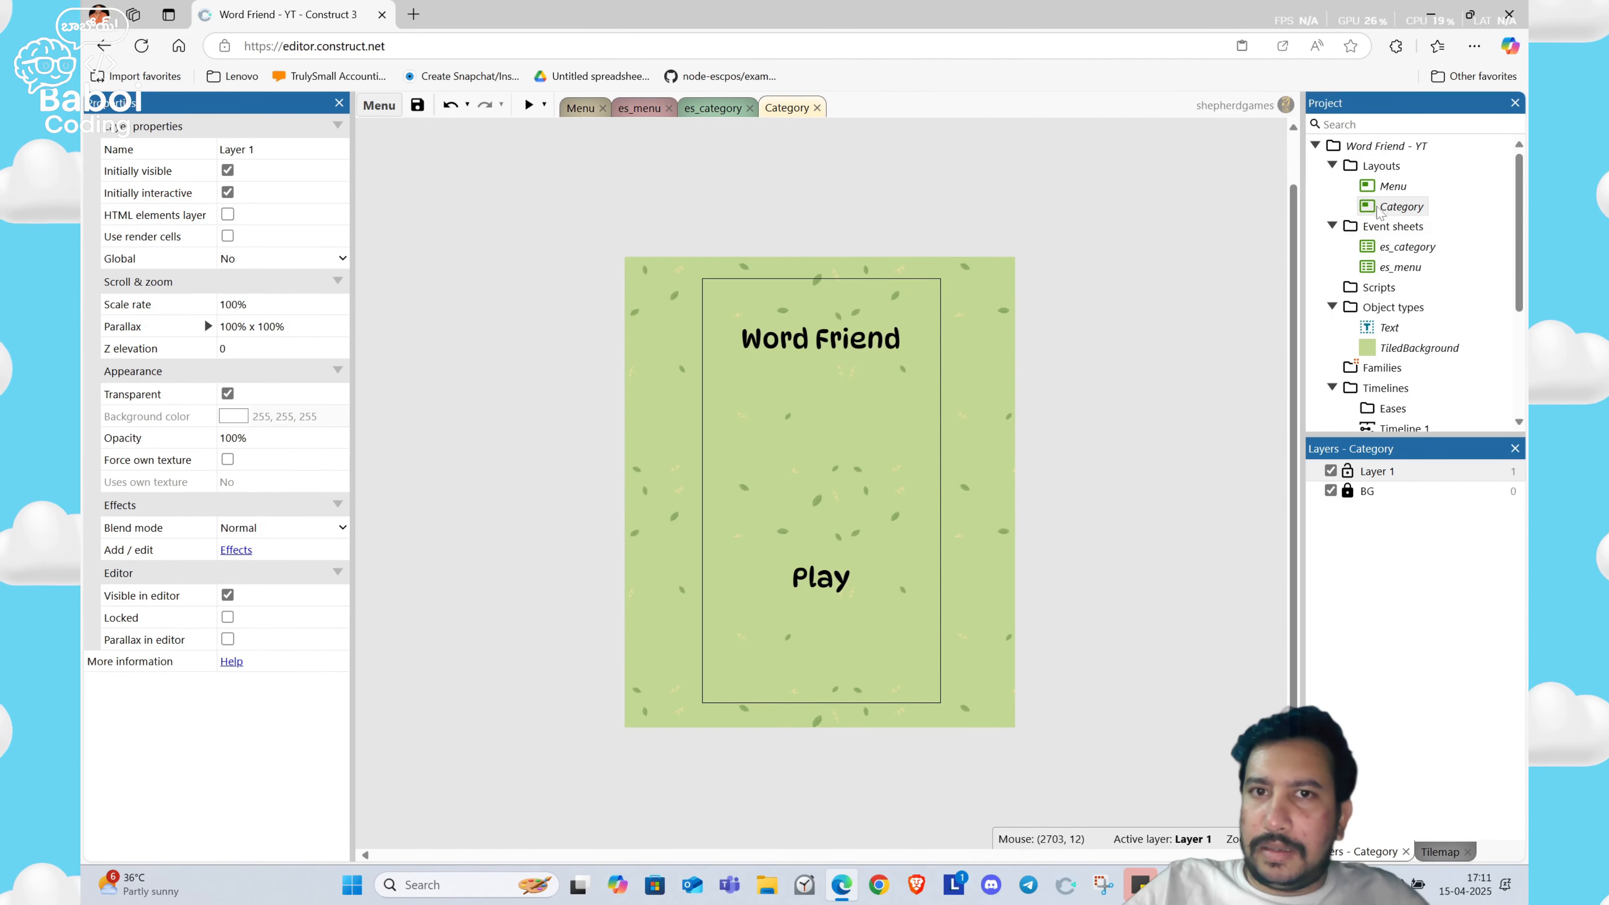
click(1381, 208)
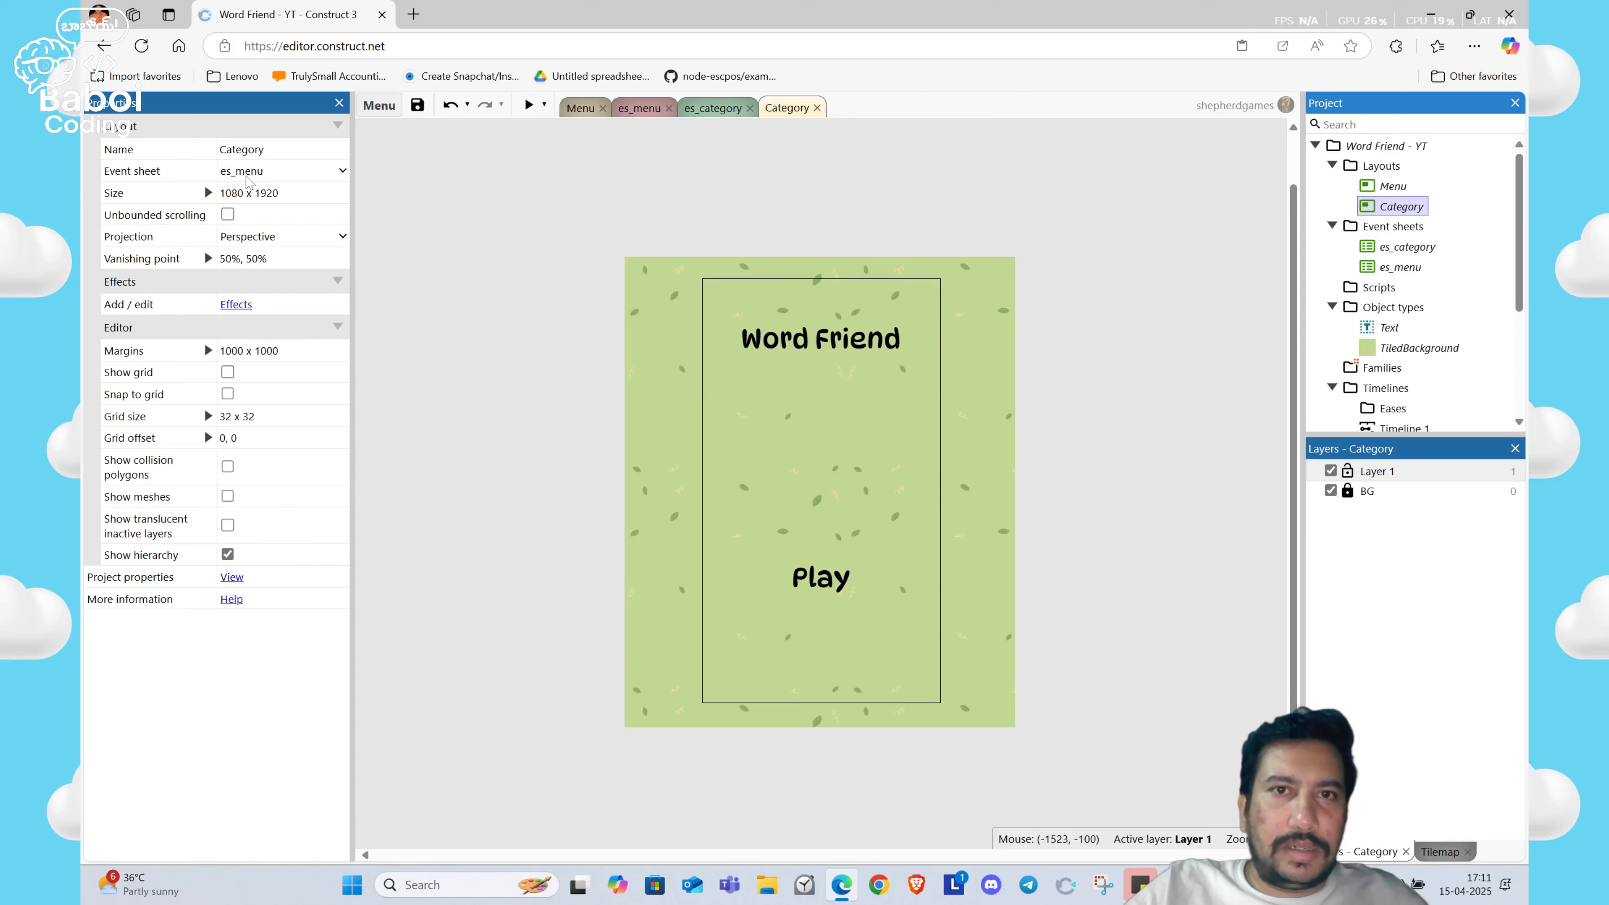
click(247, 171)
click(256, 221)
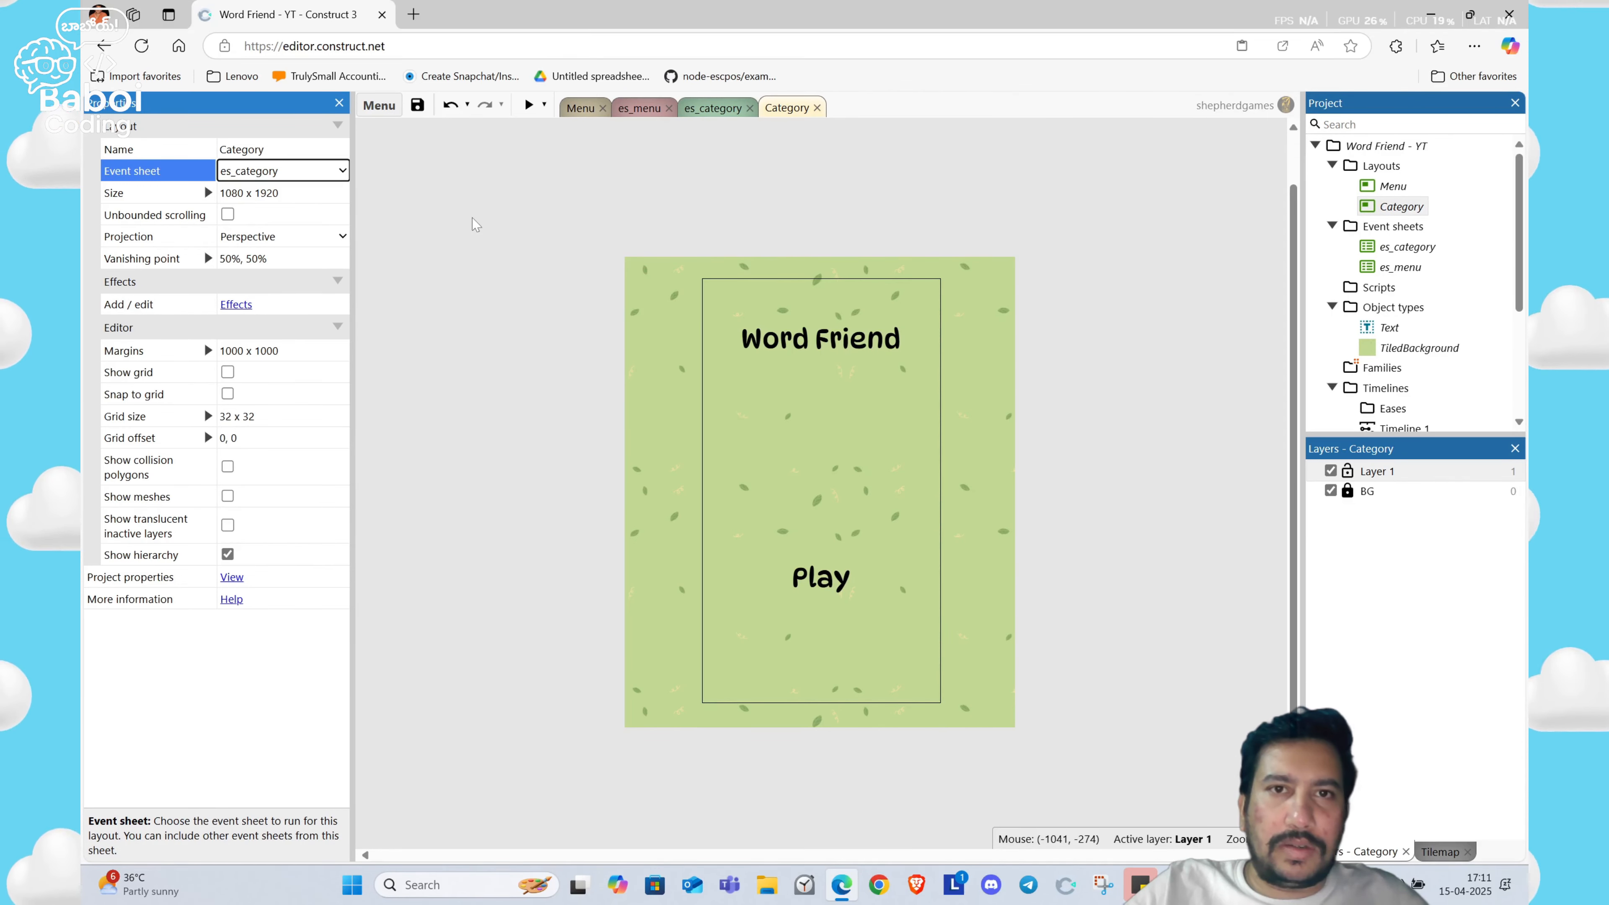
Step: Replace the "Word Friend" title text in the Category layout with "Category"
click(574, 112)
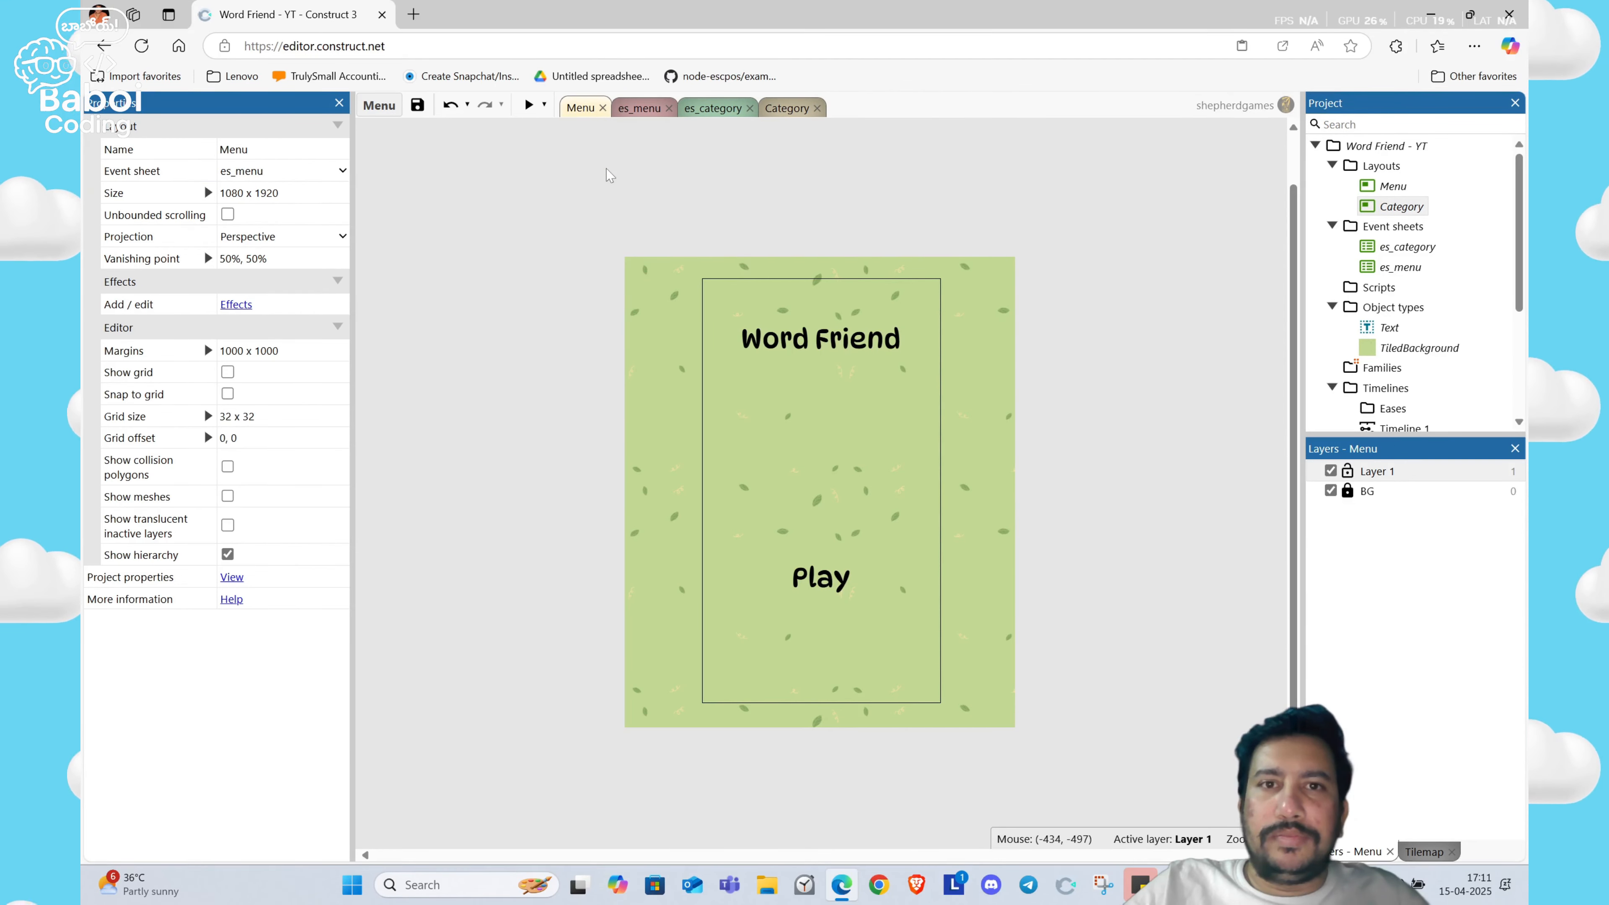
click(790, 113)
double_click(804, 349)
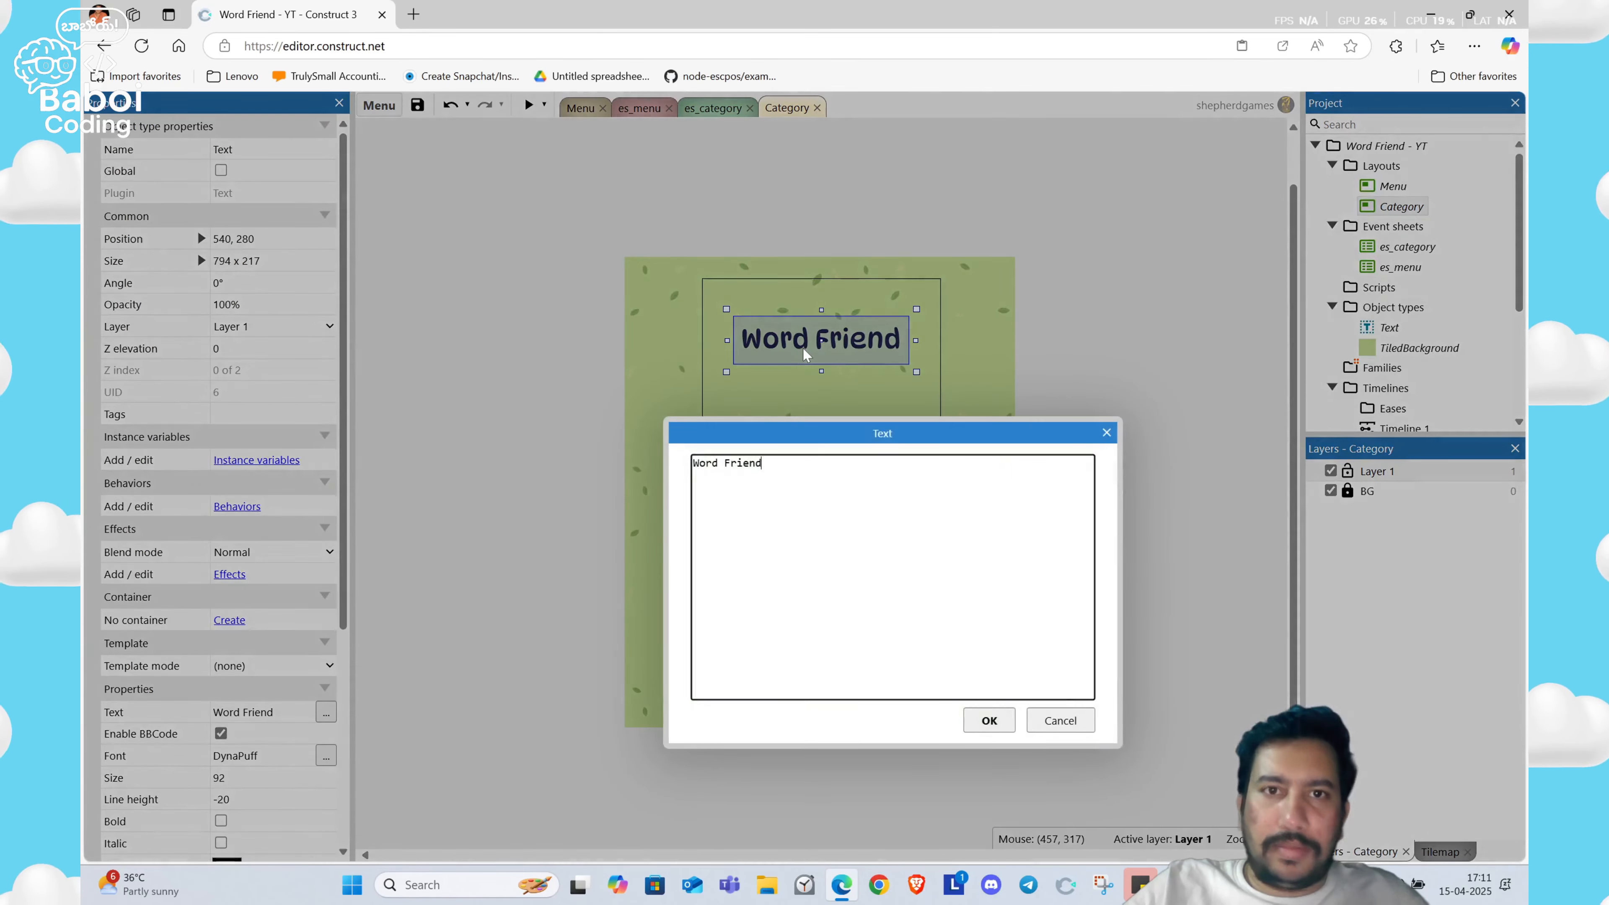
text(C)
key(ctrl+a)
text(Category)
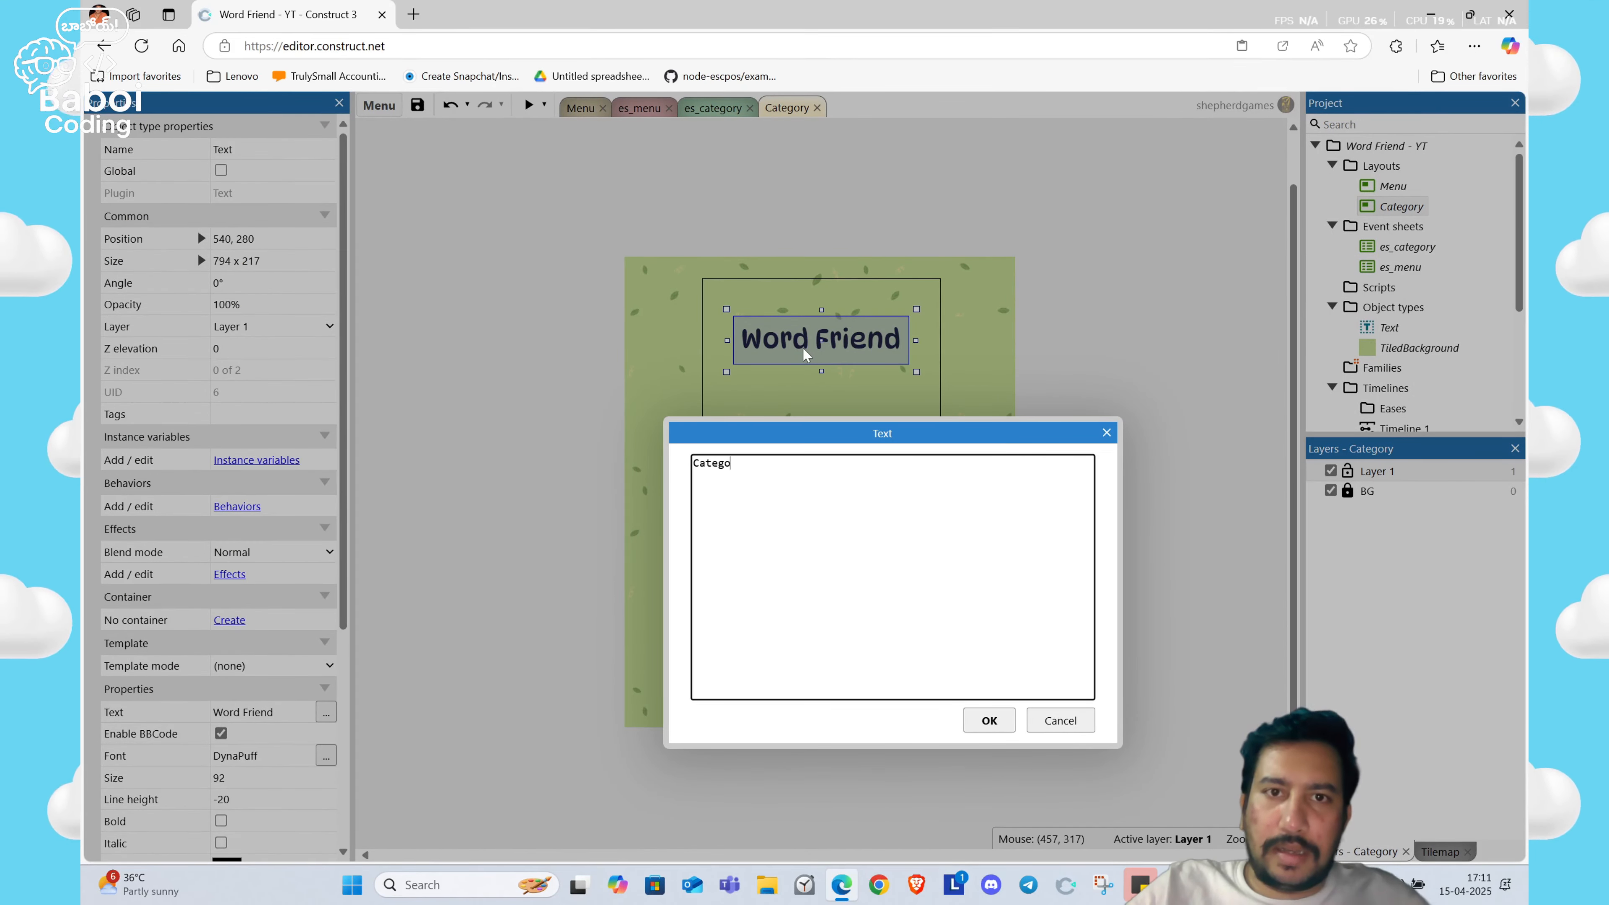
key(Return)
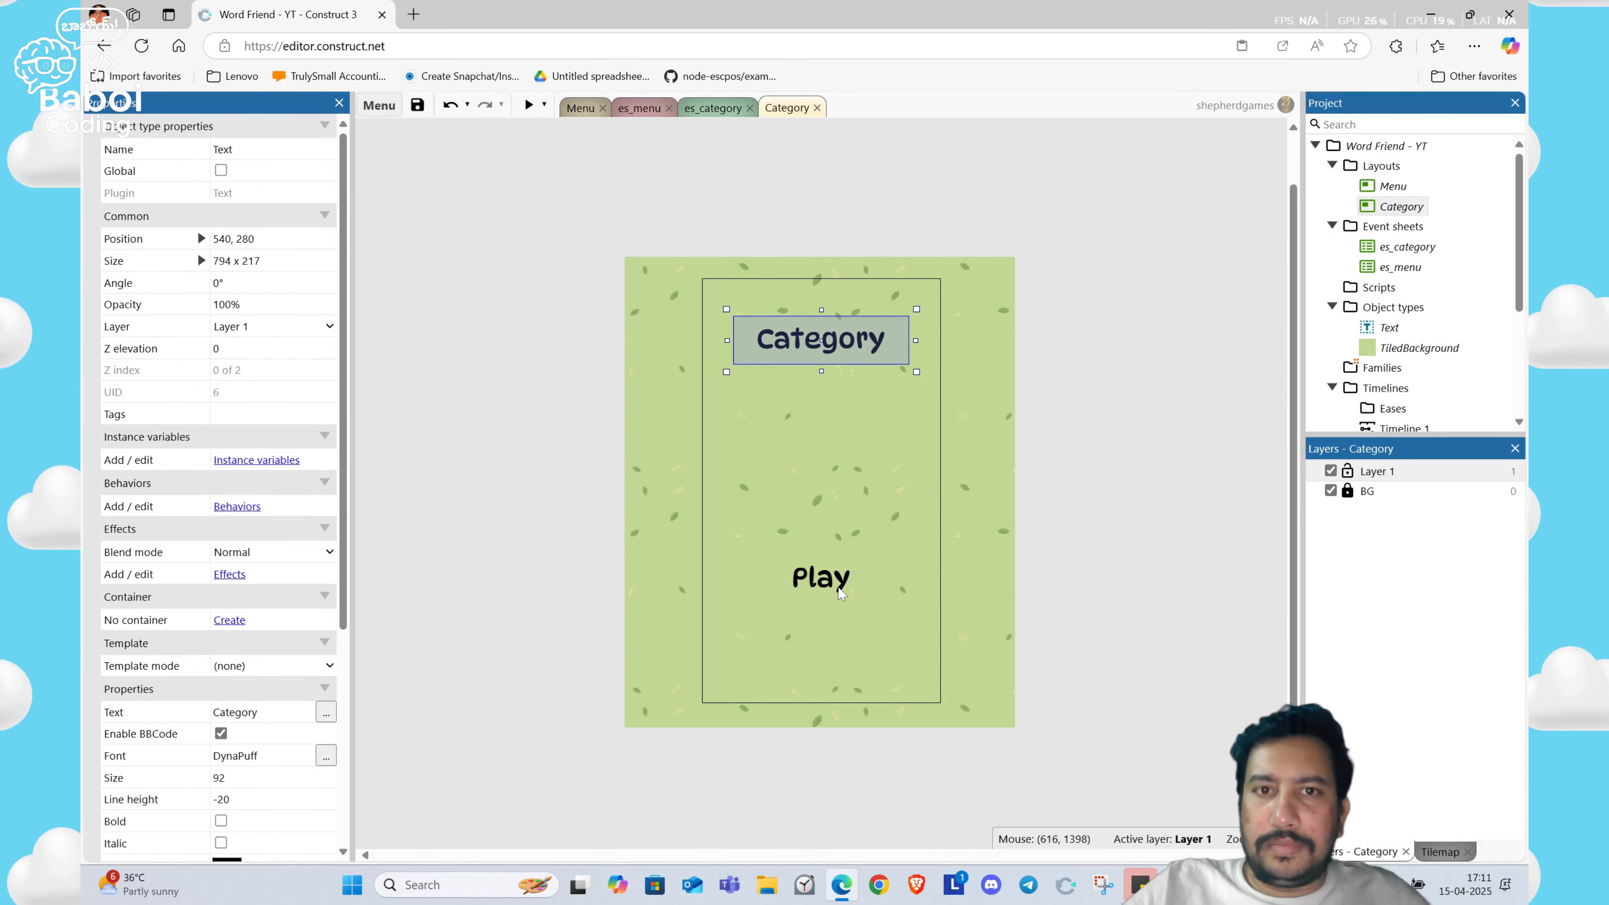
click(839, 590)
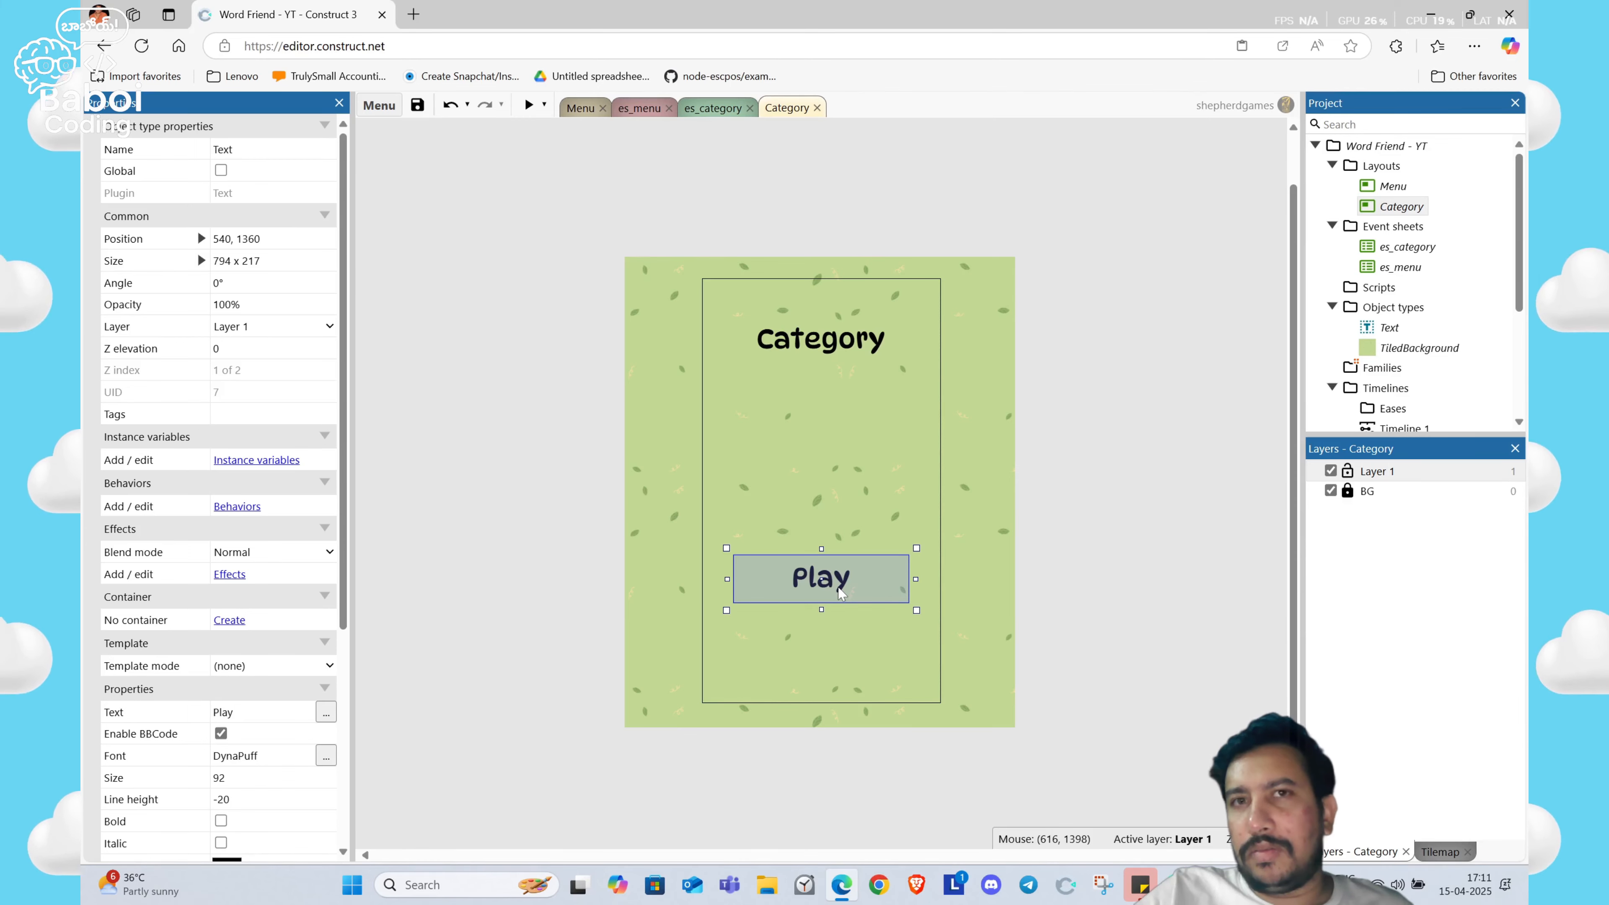
click(665, 412)
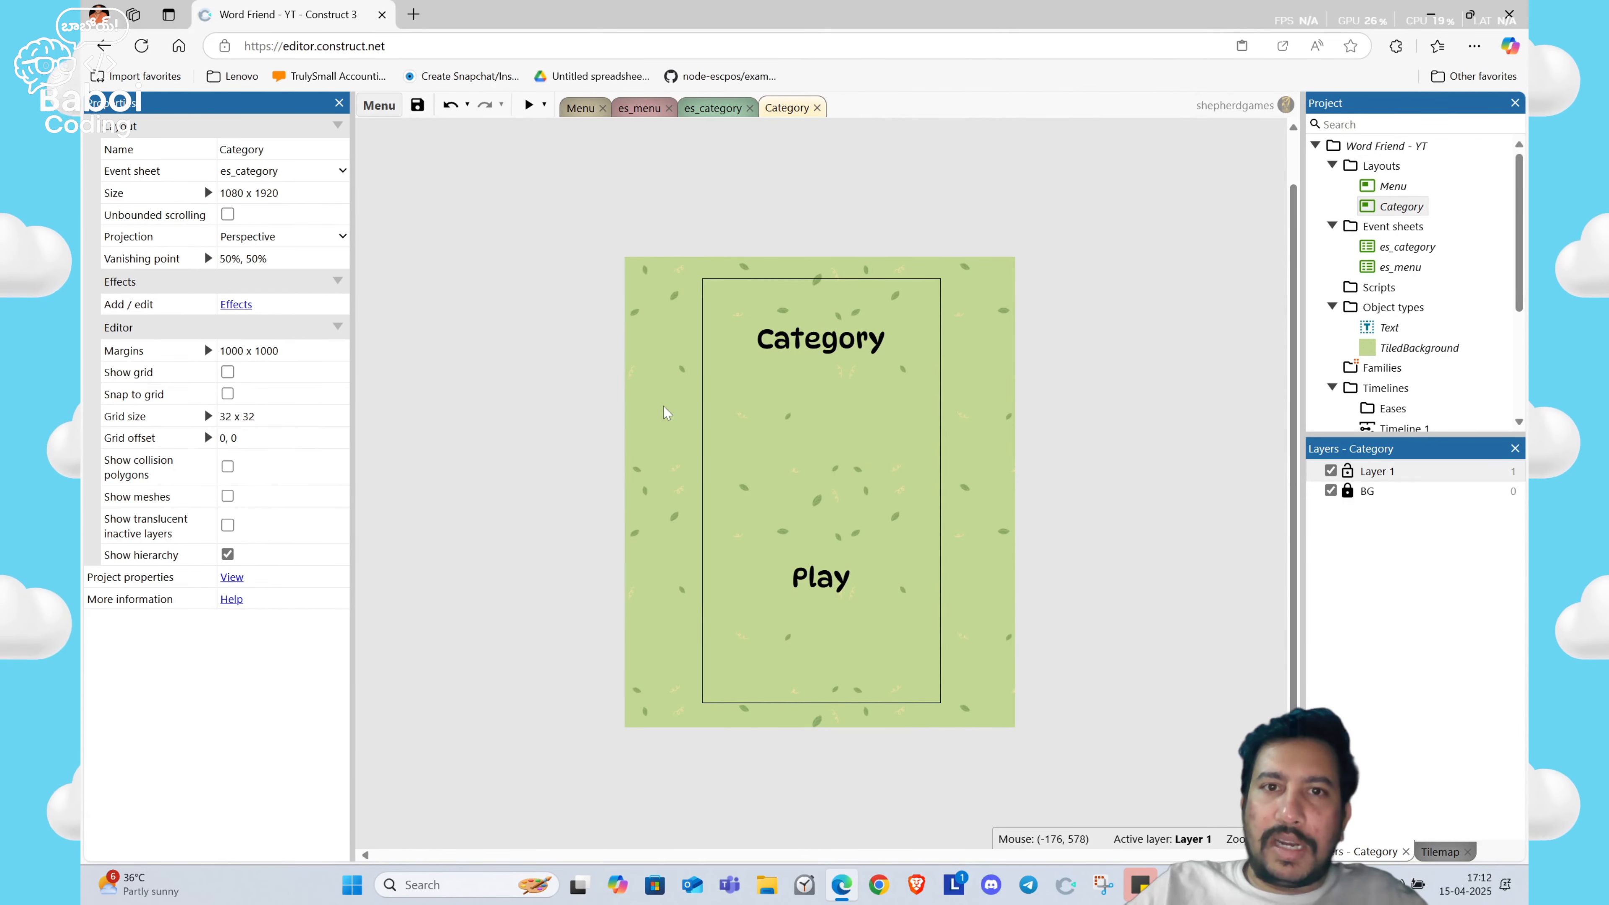
Step: Insert a new Sprite object near the upper-left area of the Category layout, below the title
right_click(727, 412)
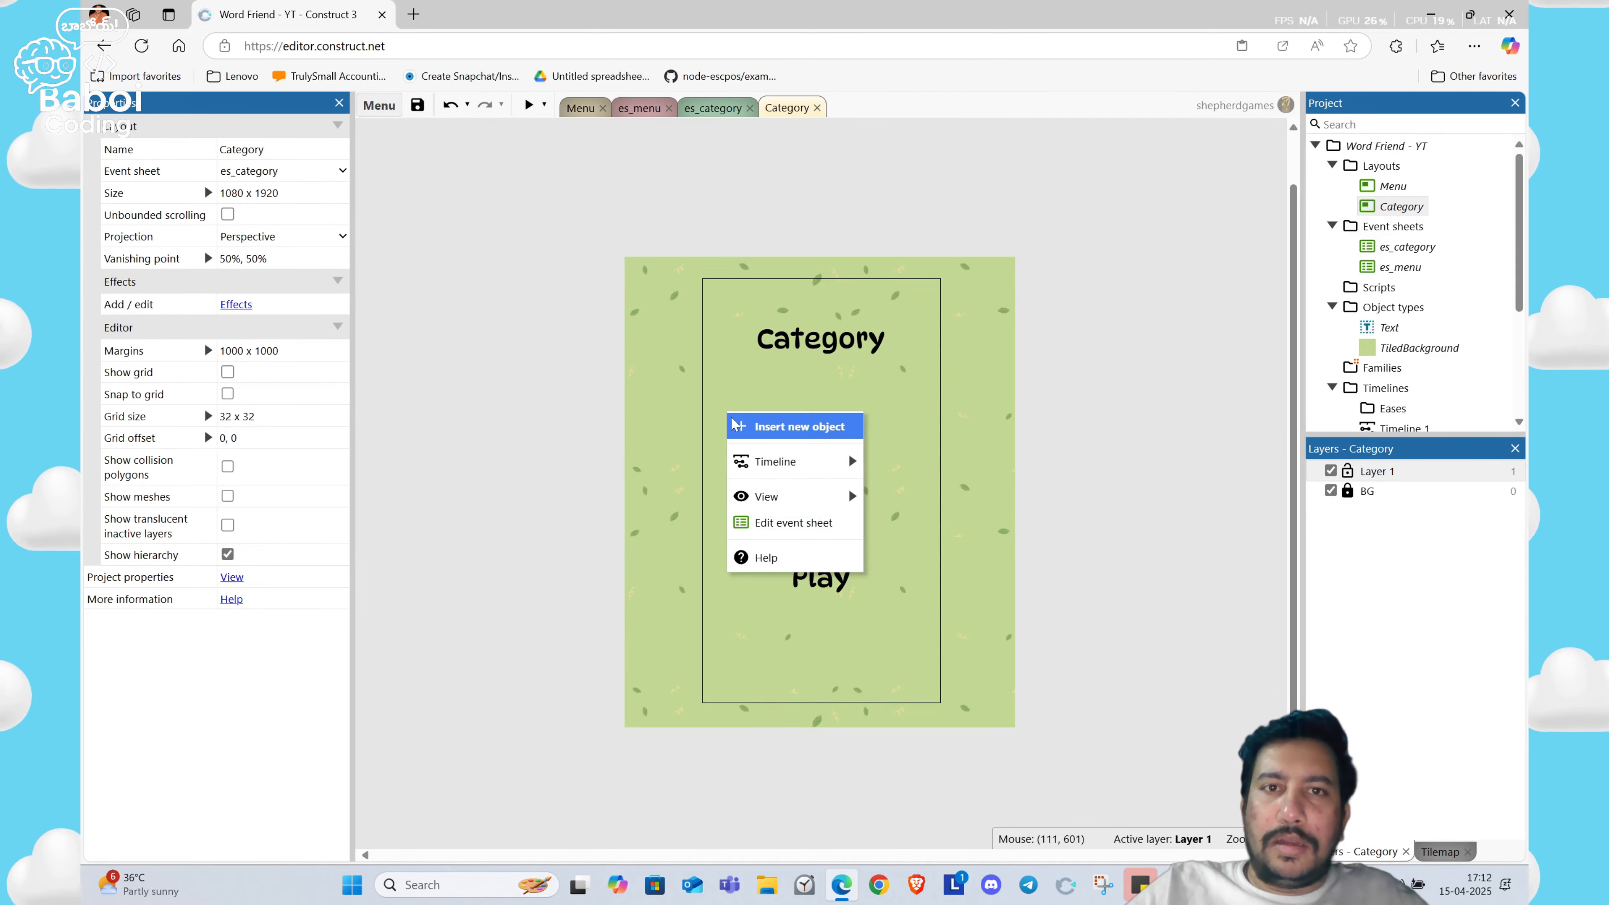
click(733, 421)
text(sp)
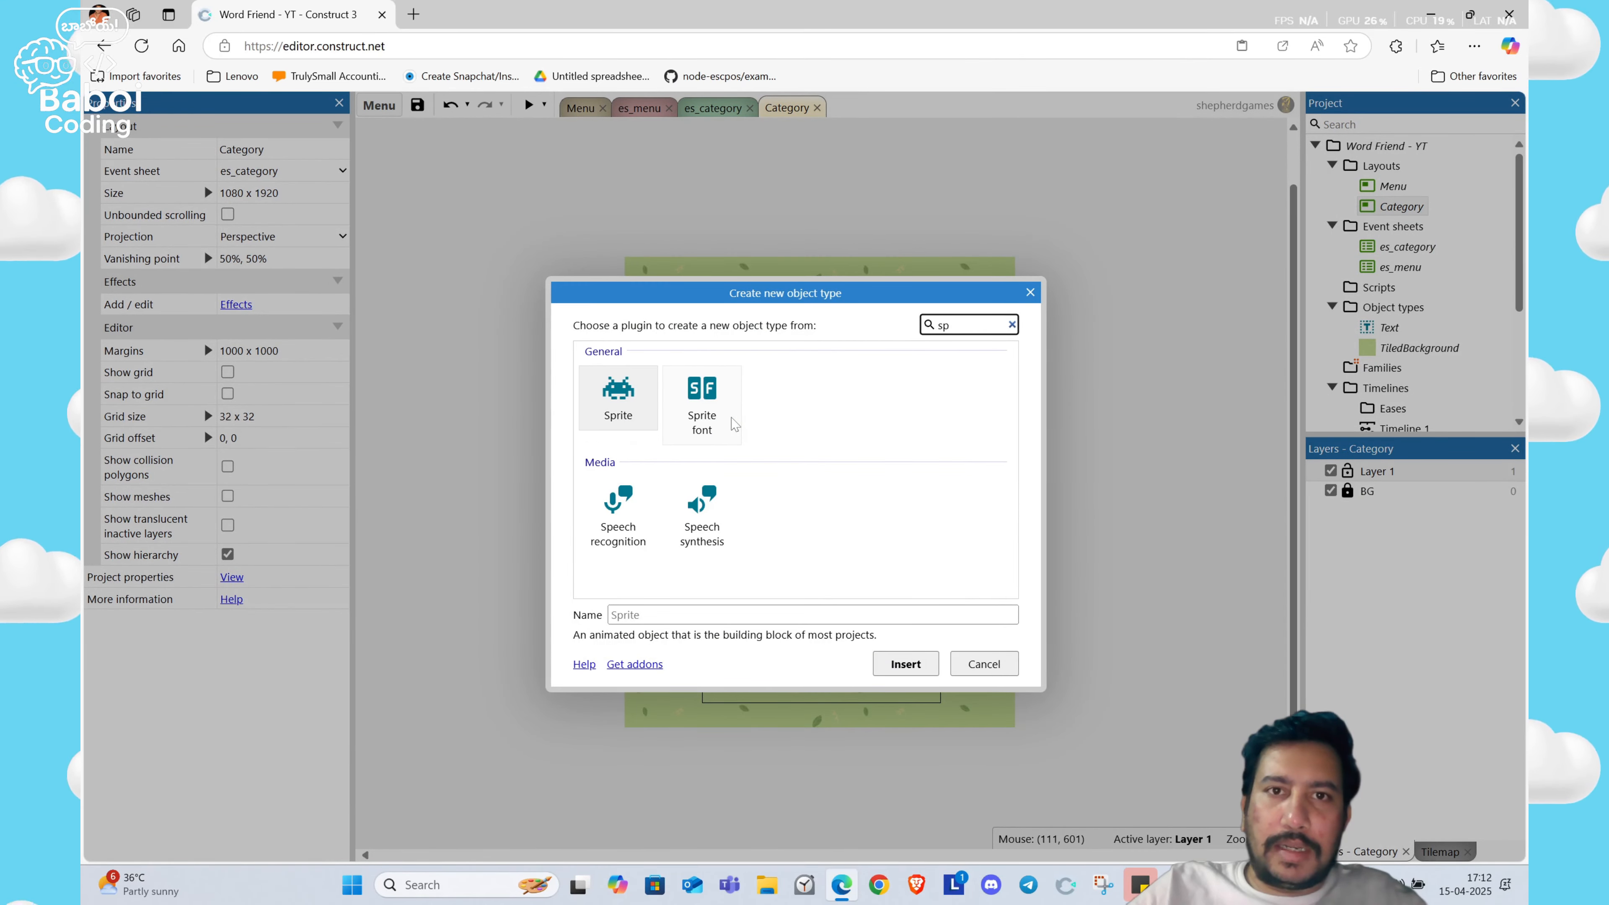
double_click(617, 406)
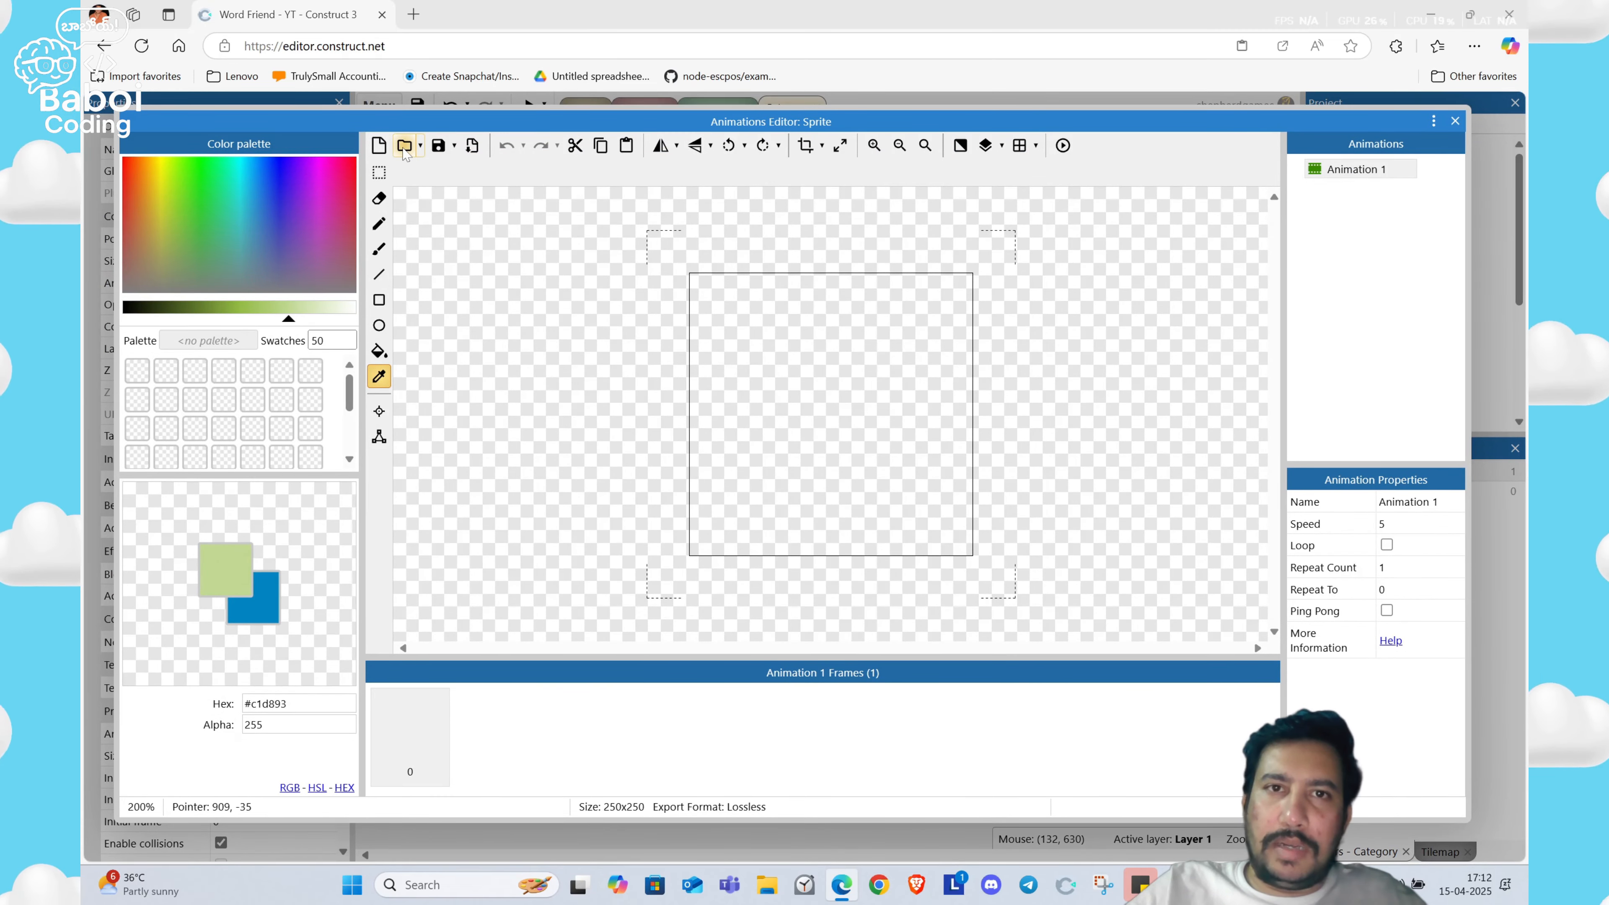
Step: Load Apple, Avacado, Grapes, Orange, Pine Apple and Watermelon PNGs from the Word Friend - Match and Learn folder as the sprite's animation frames
click(404, 147)
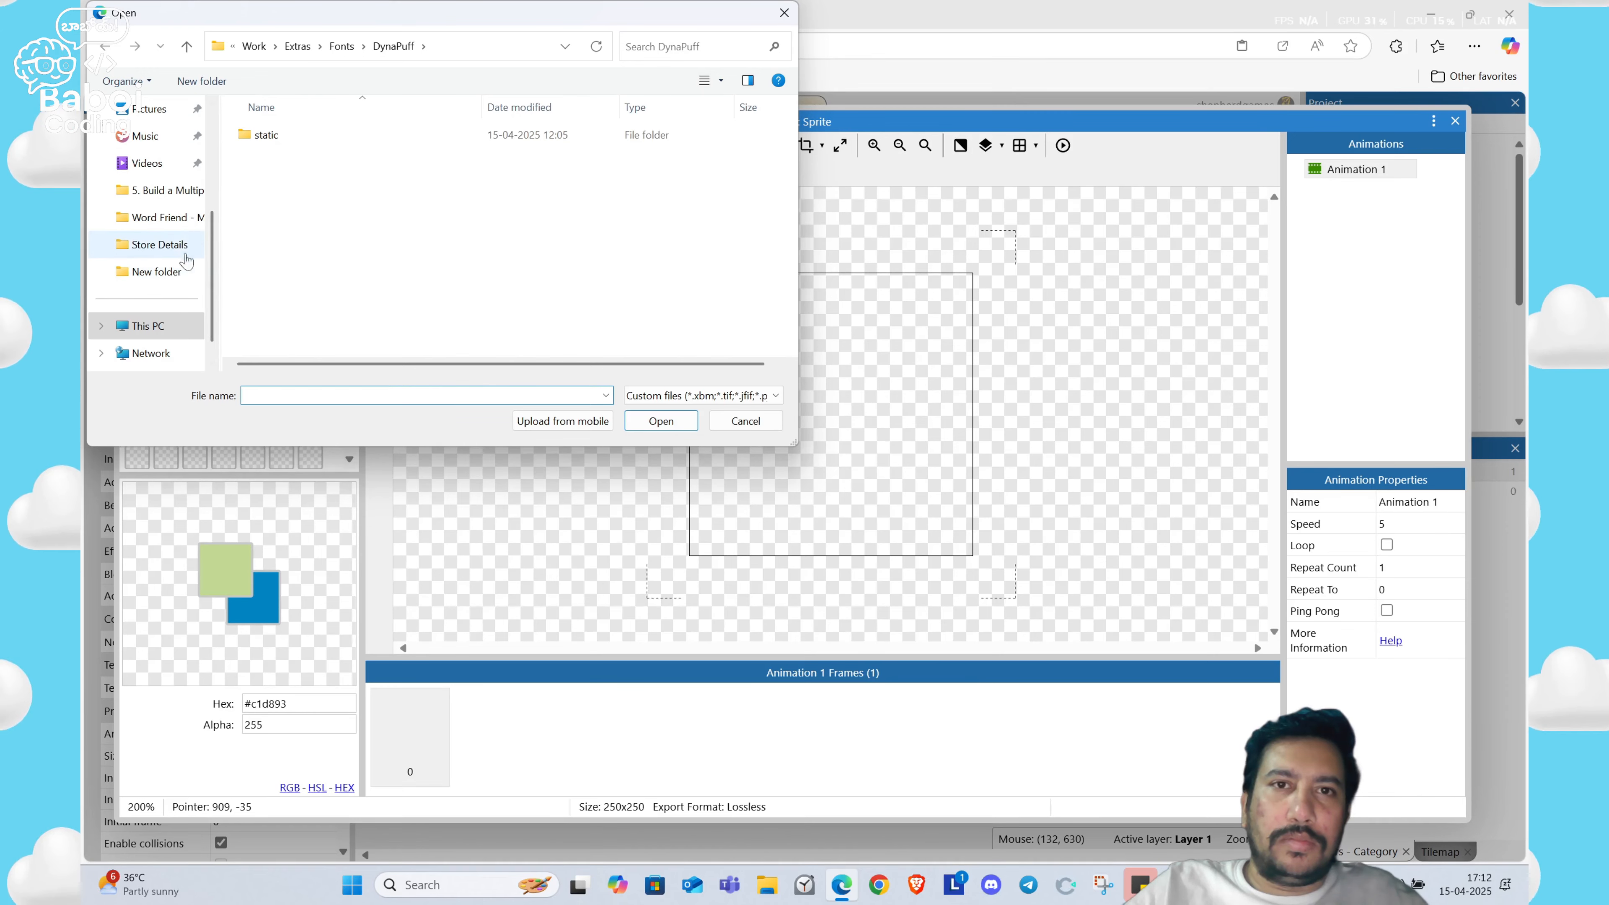
click(185, 221)
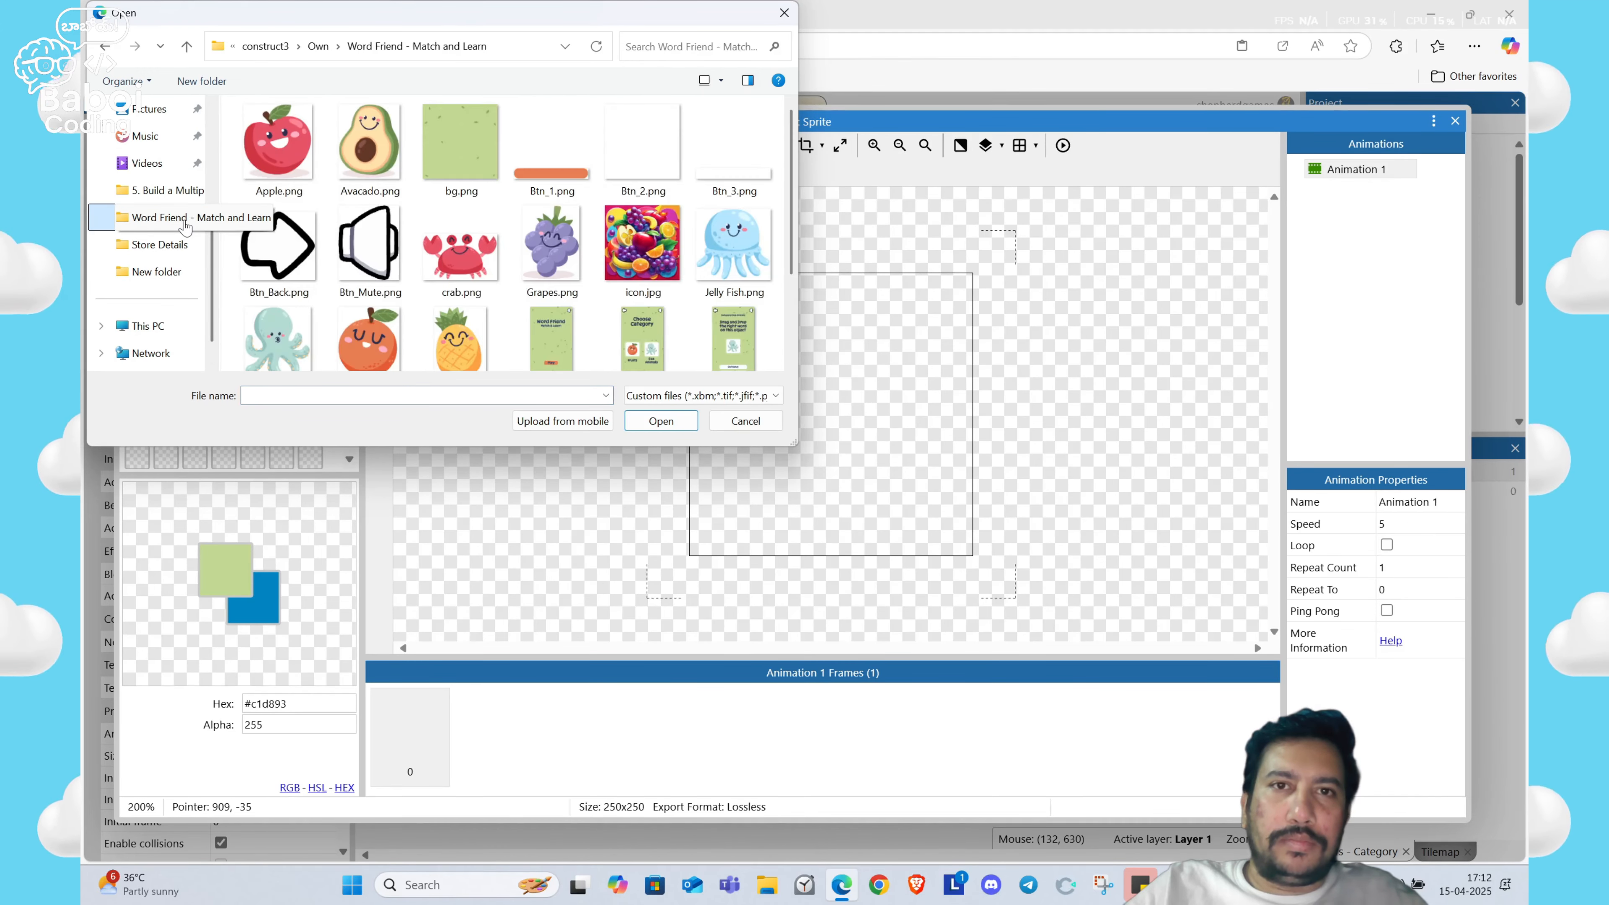
click(248, 175)
ctrl+click(367, 166)
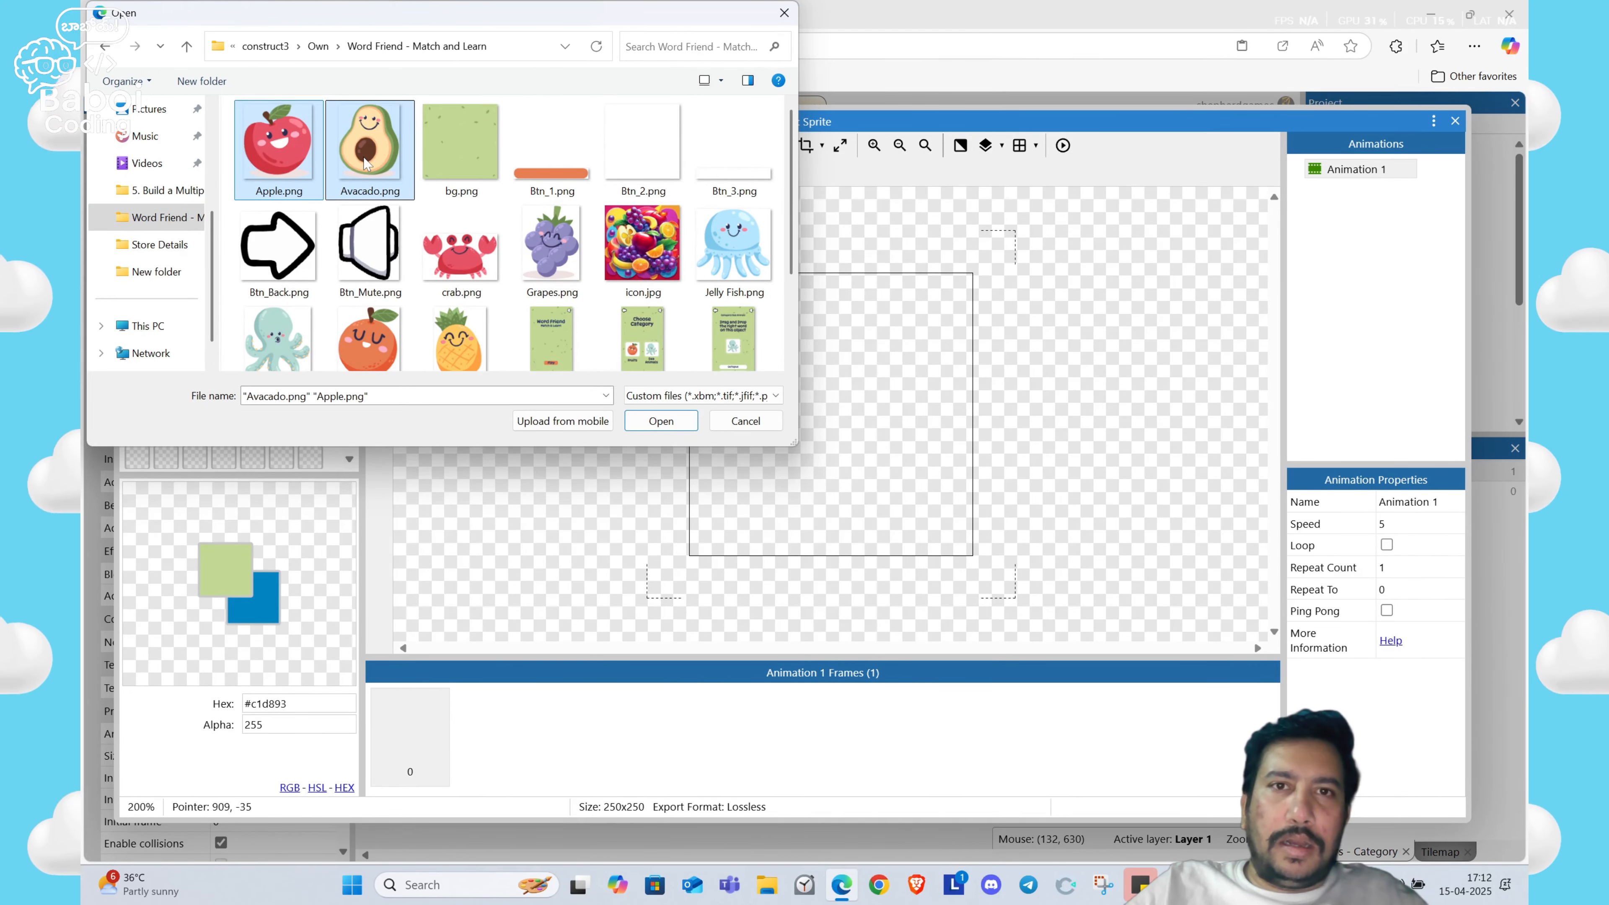
ctrl+click(555, 257)
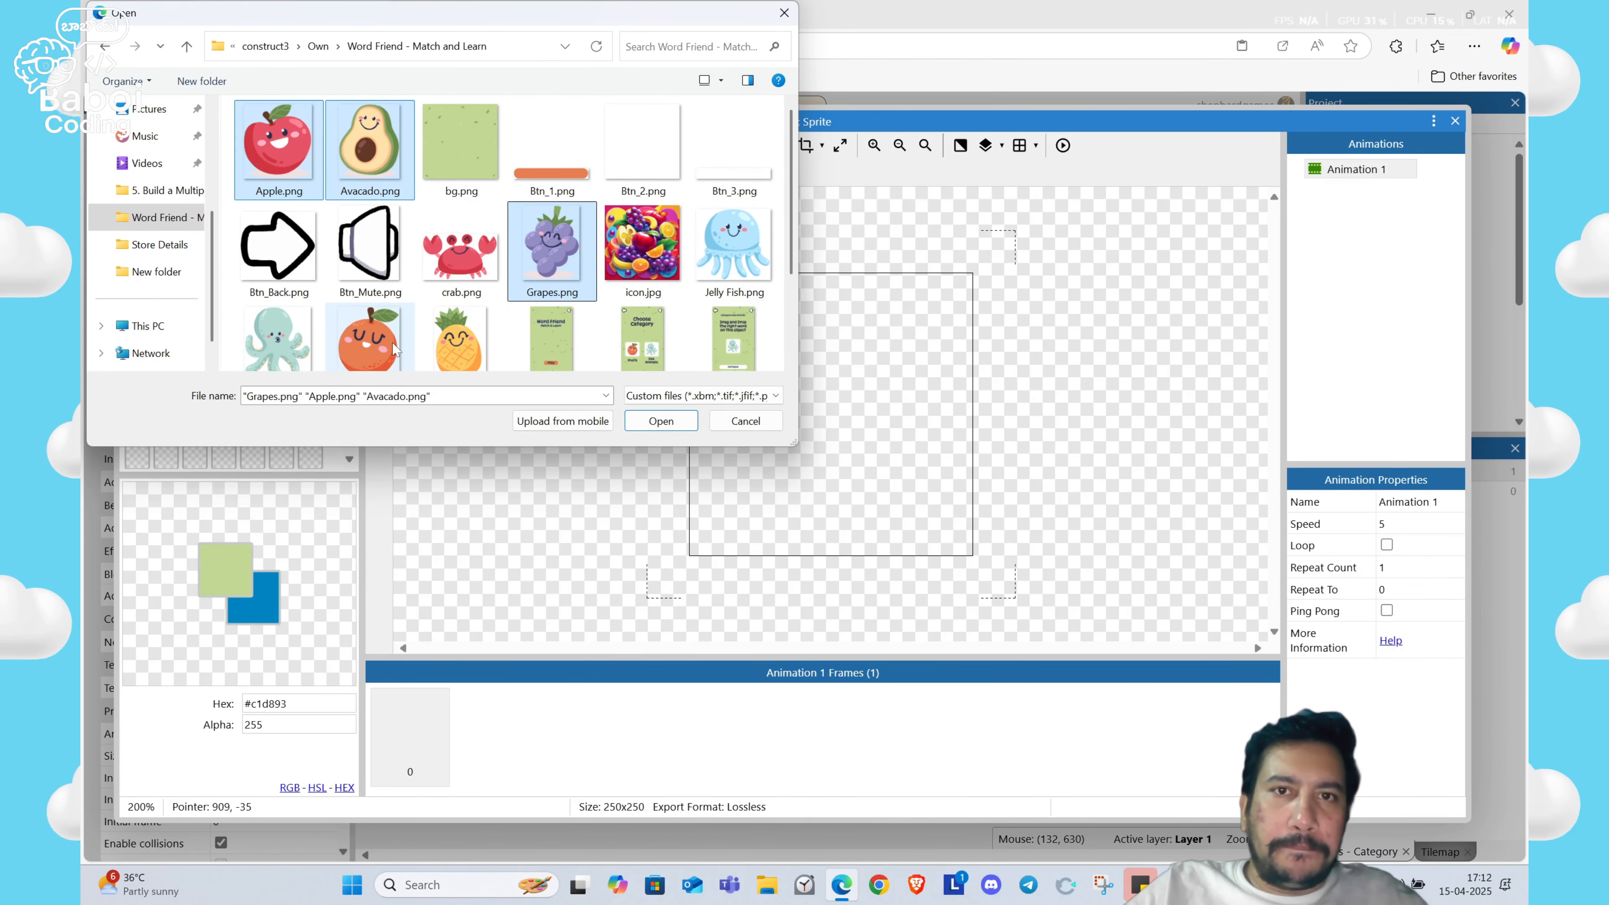
ctrl+click(372, 342)
ctrl+click(449, 334)
scroll(449, 334, down, 1)
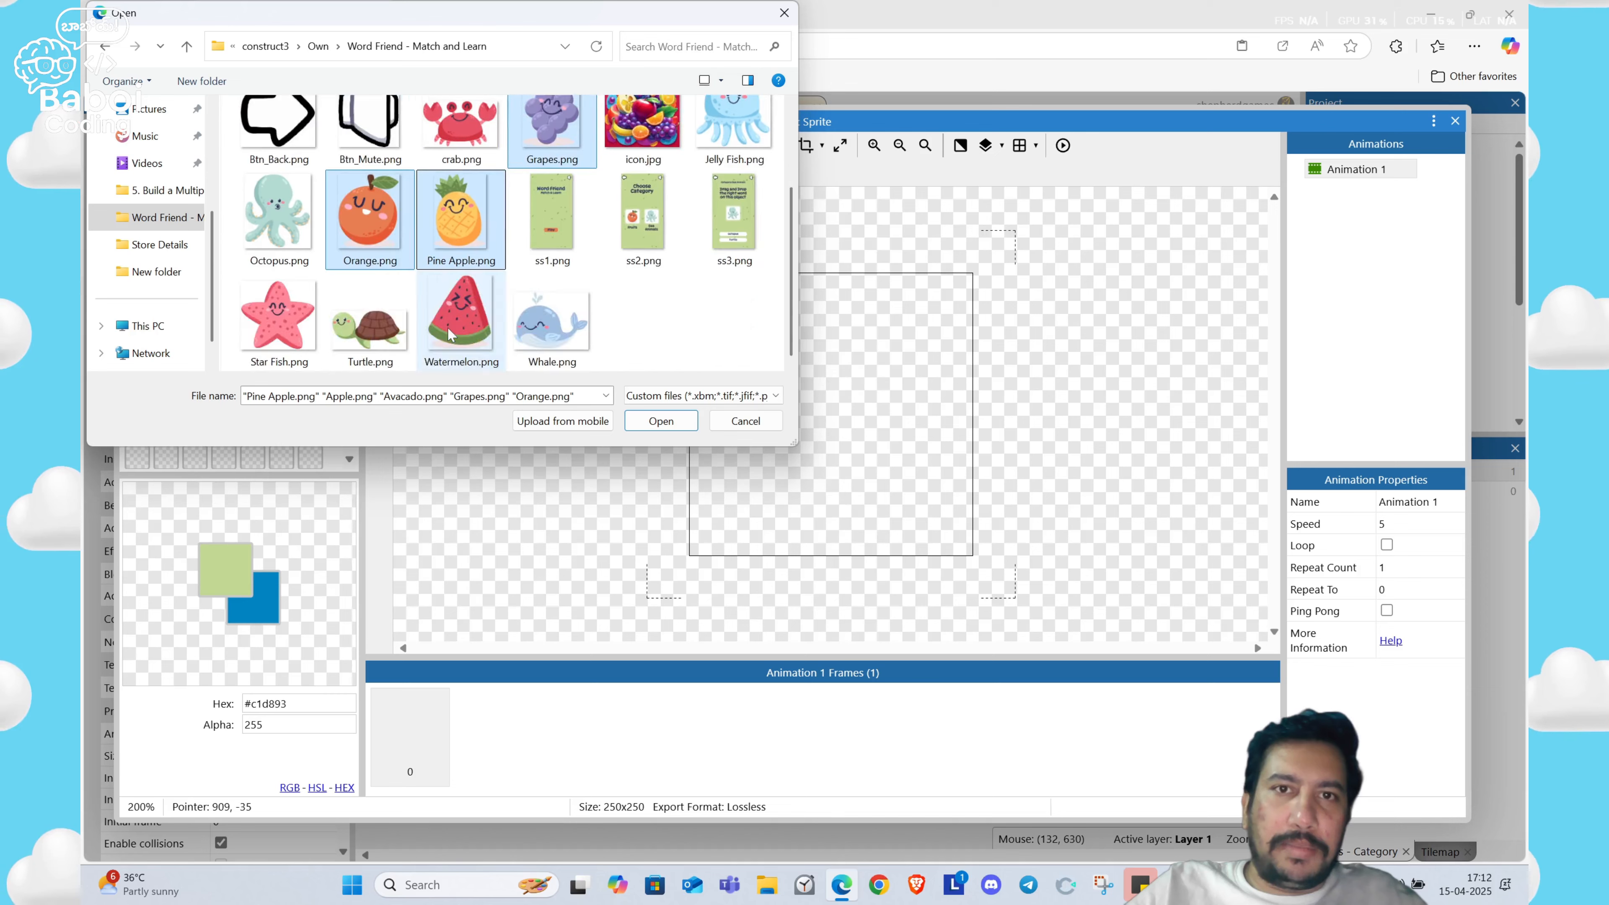
ctrl+click(472, 337)
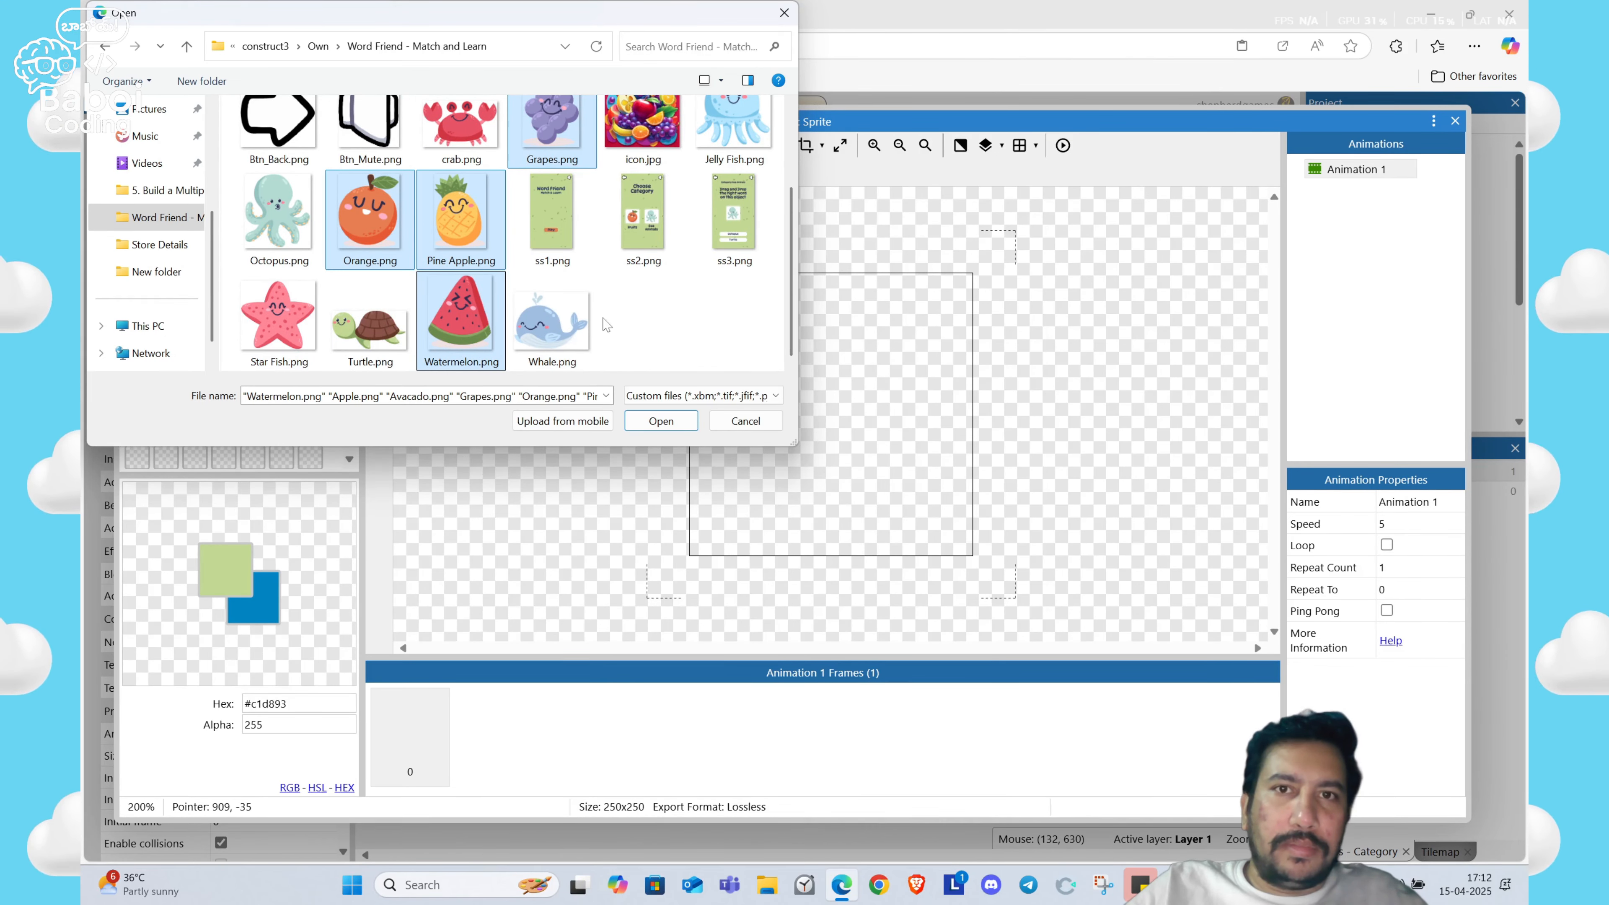
scroll(660, 338, up, 2)
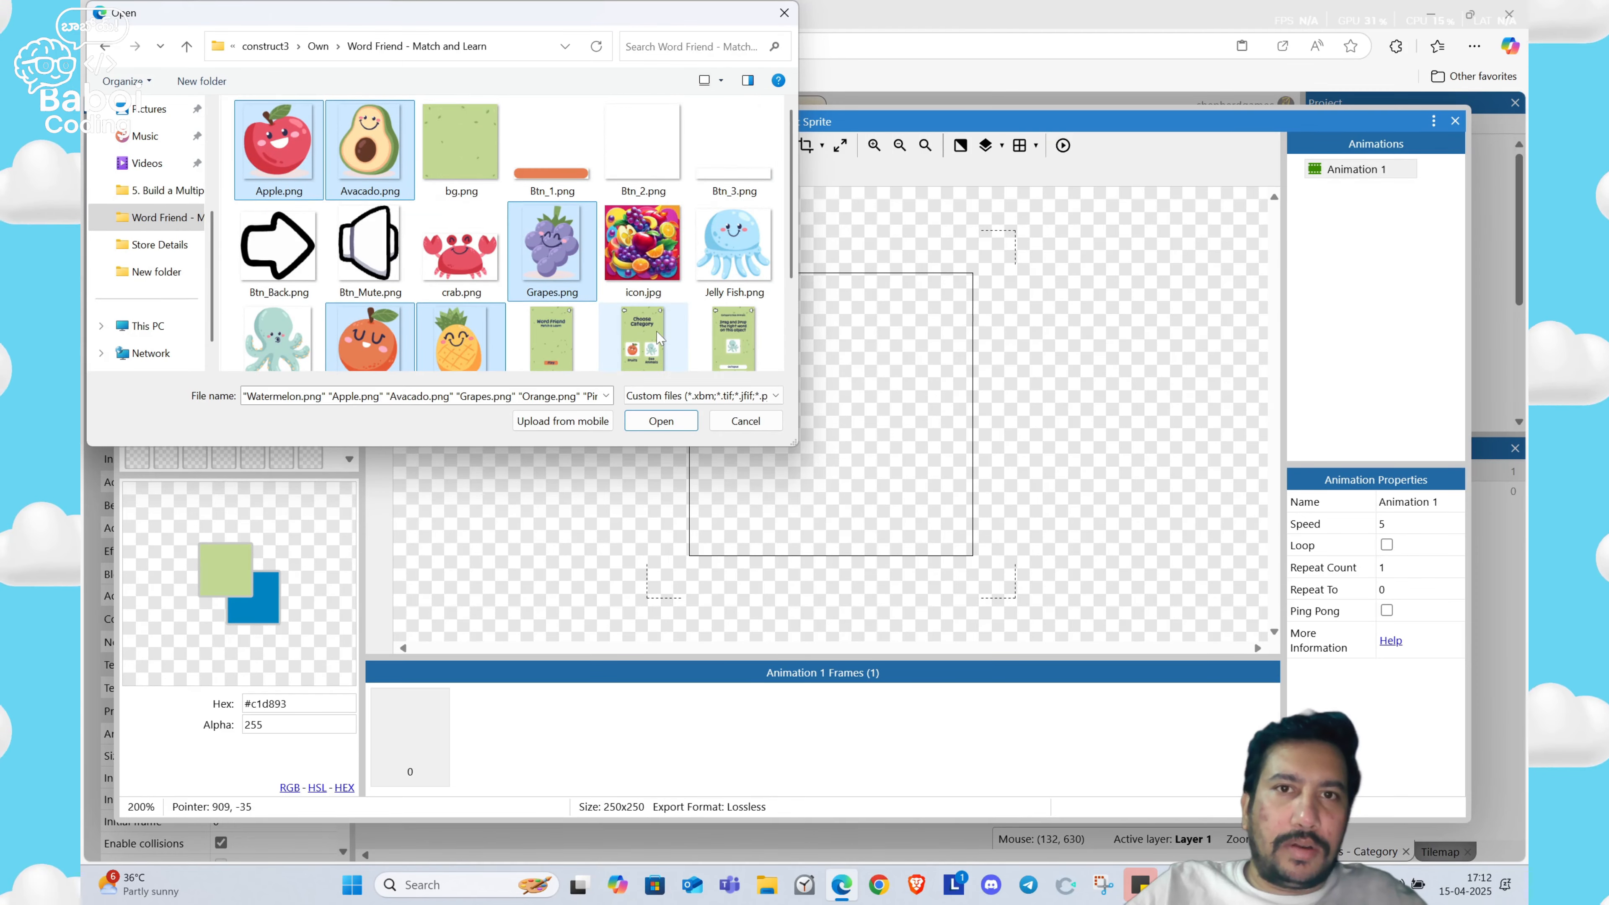
scroll(660, 338, down, 2)
click(667, 421)
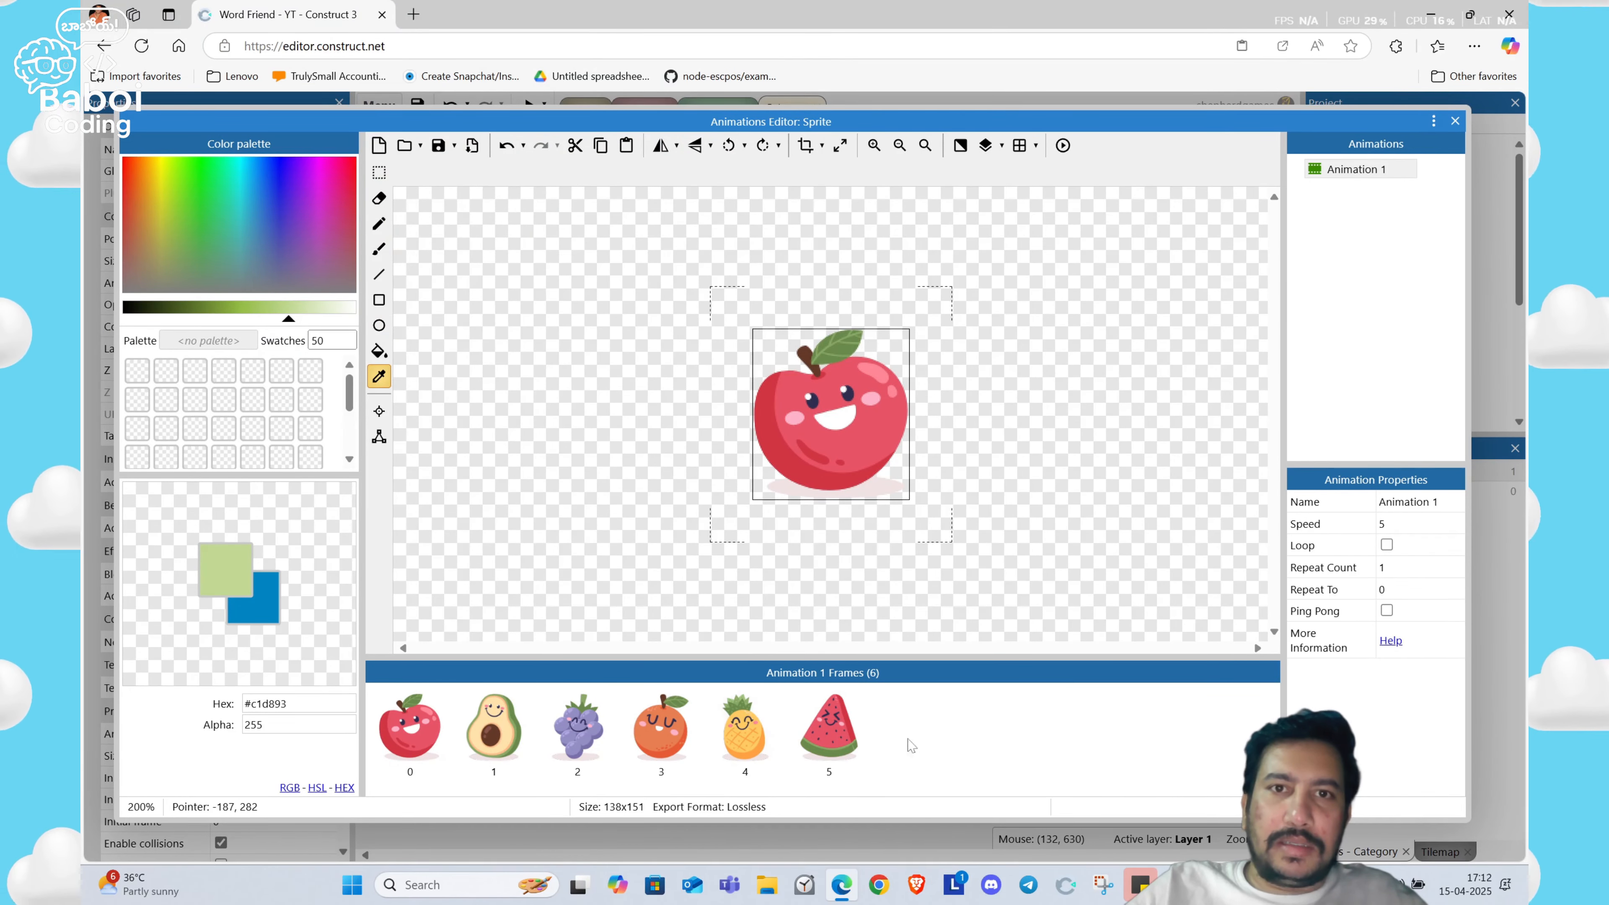
Step: Set the speed of Animation 1 to 0 and close the Animations Editor
click(1341, 178)
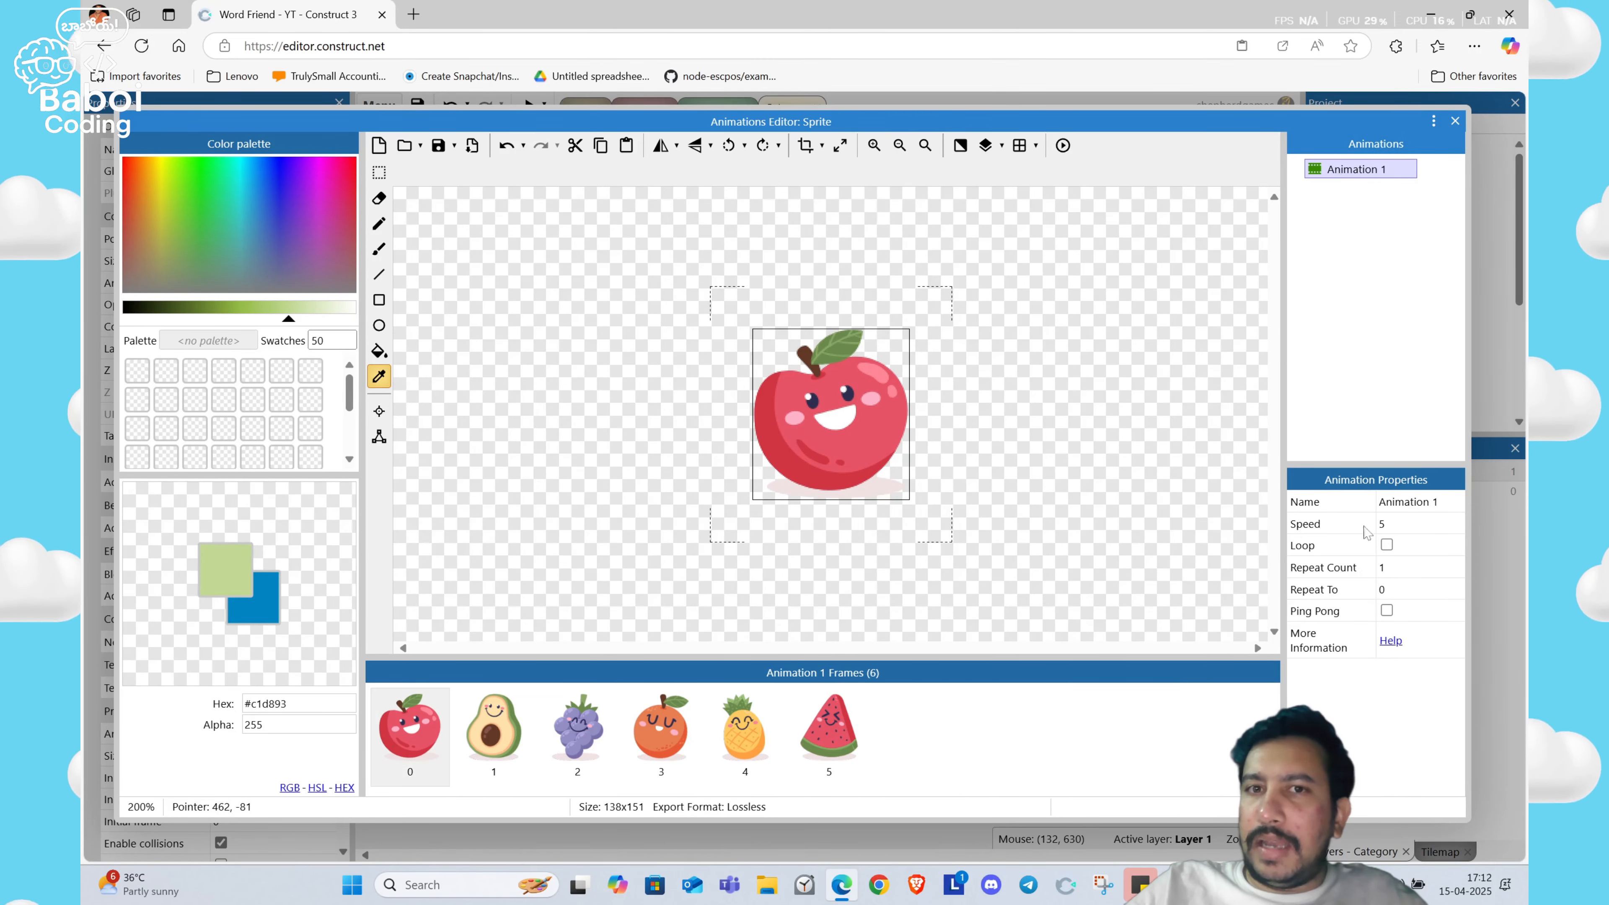
click(1416, 523)
text(0)
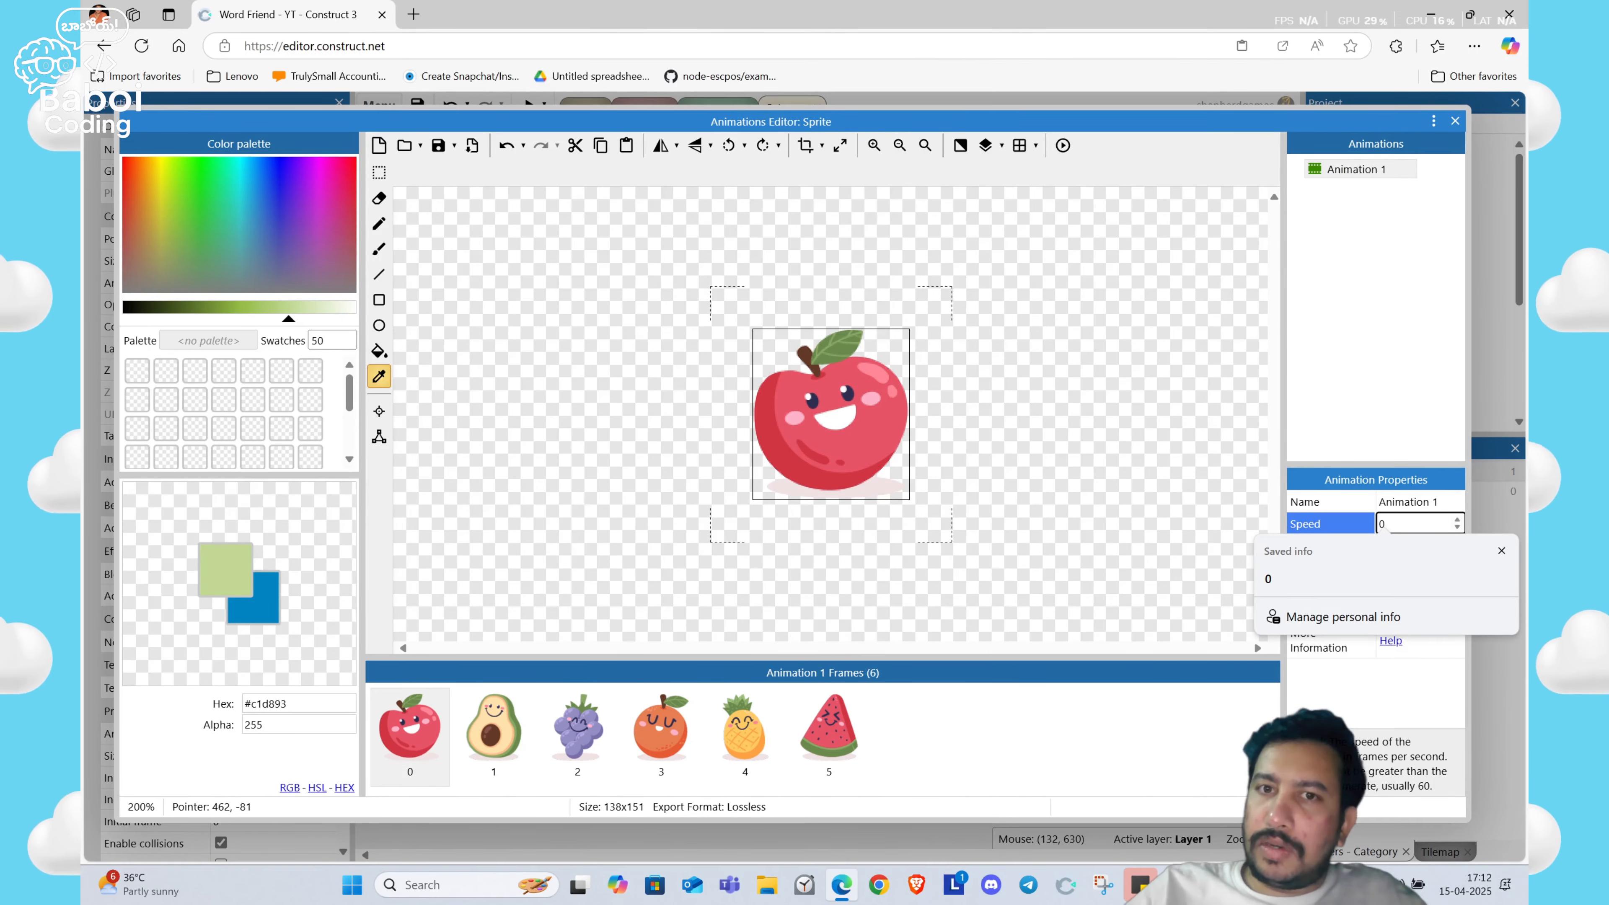
click(1501, 552)
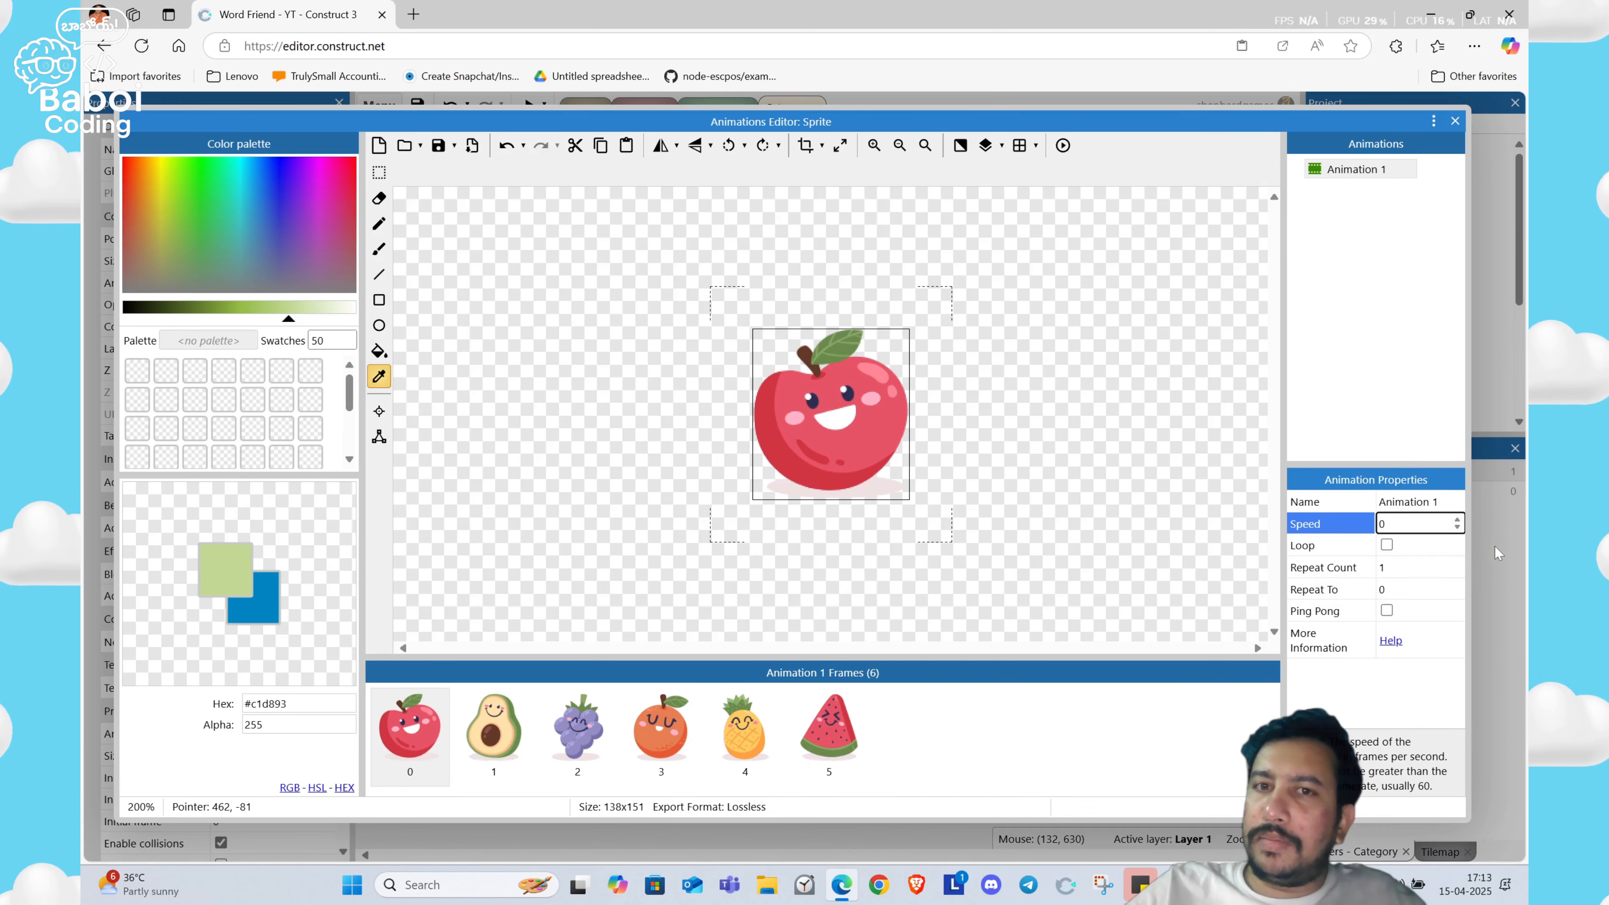
click(1455, 120)
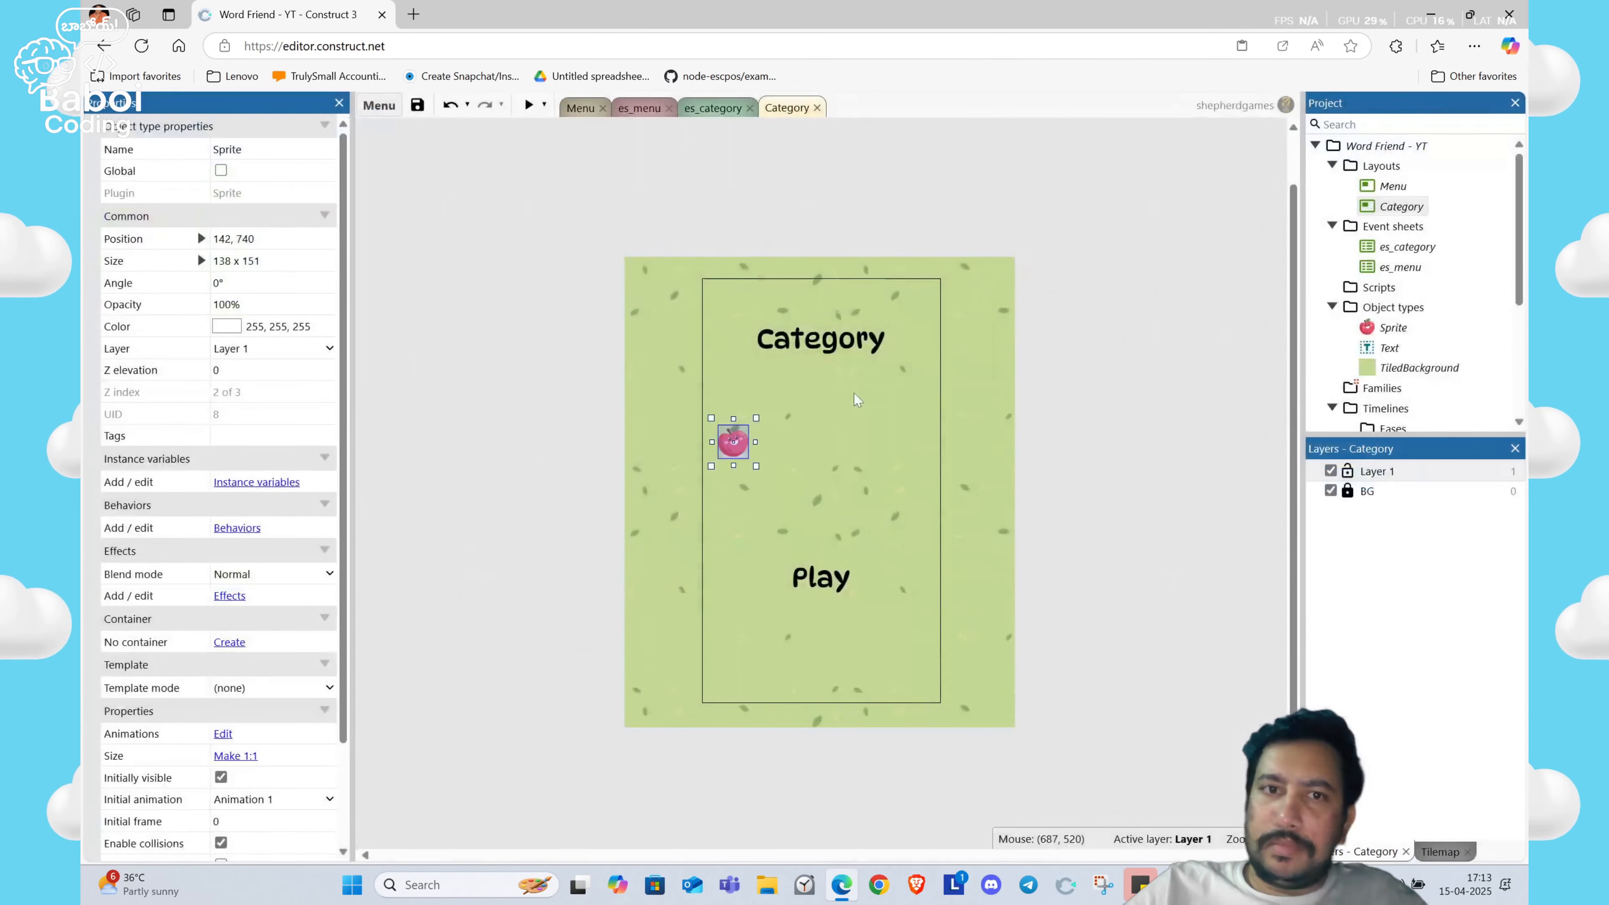
Step: Rename the apple sprite object as Fruits
click(272, 148)
text(F)
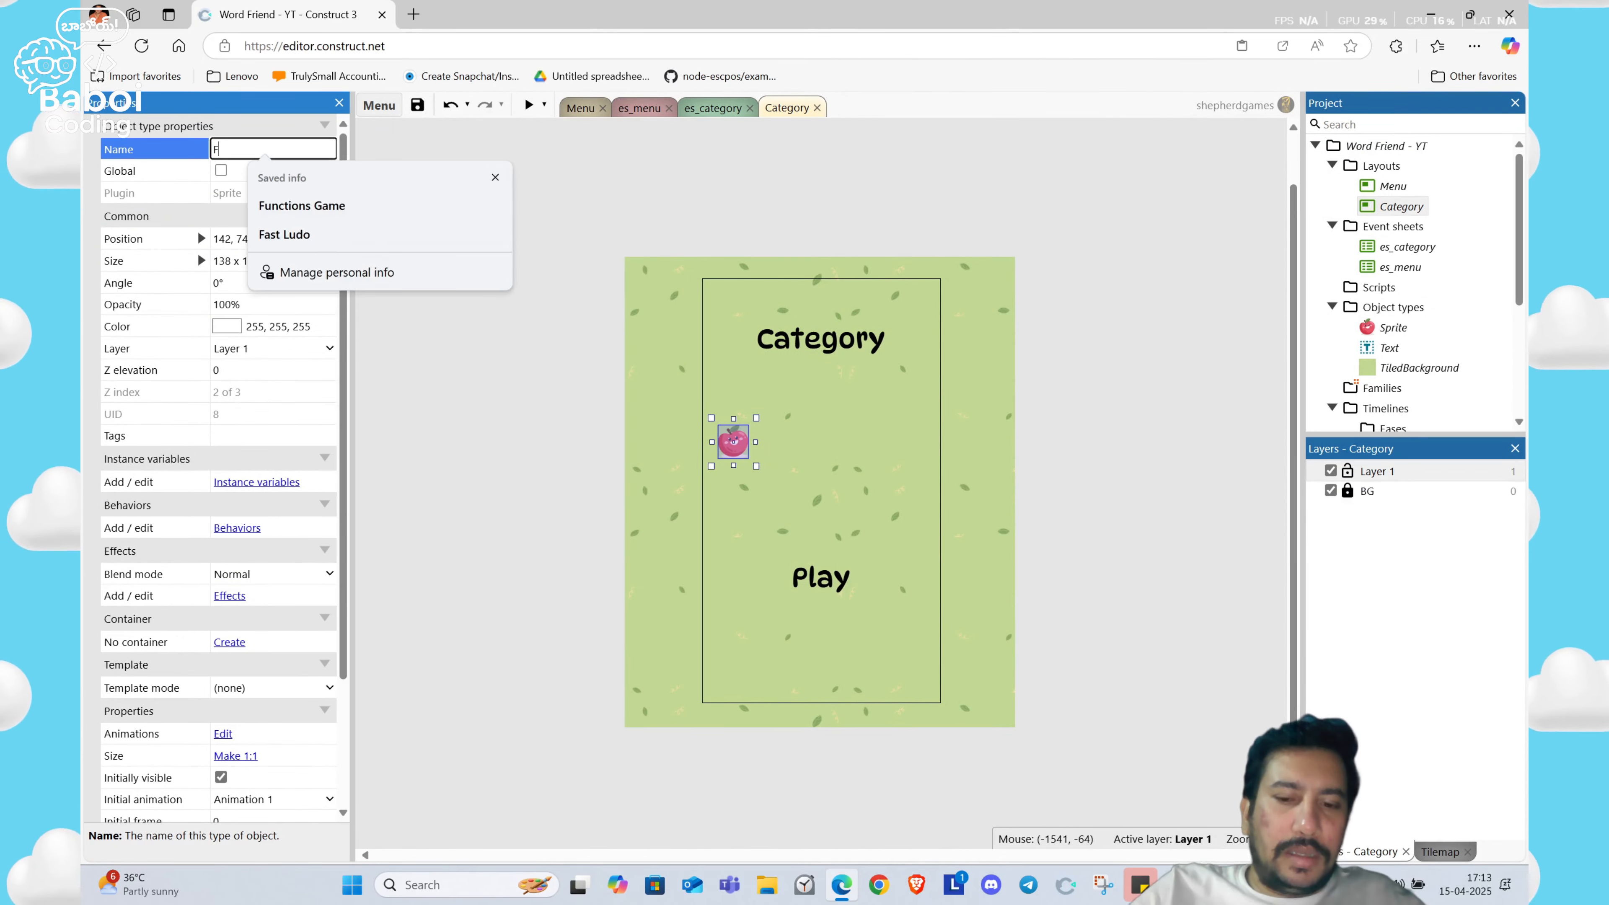
text(ruits)
key(Return)
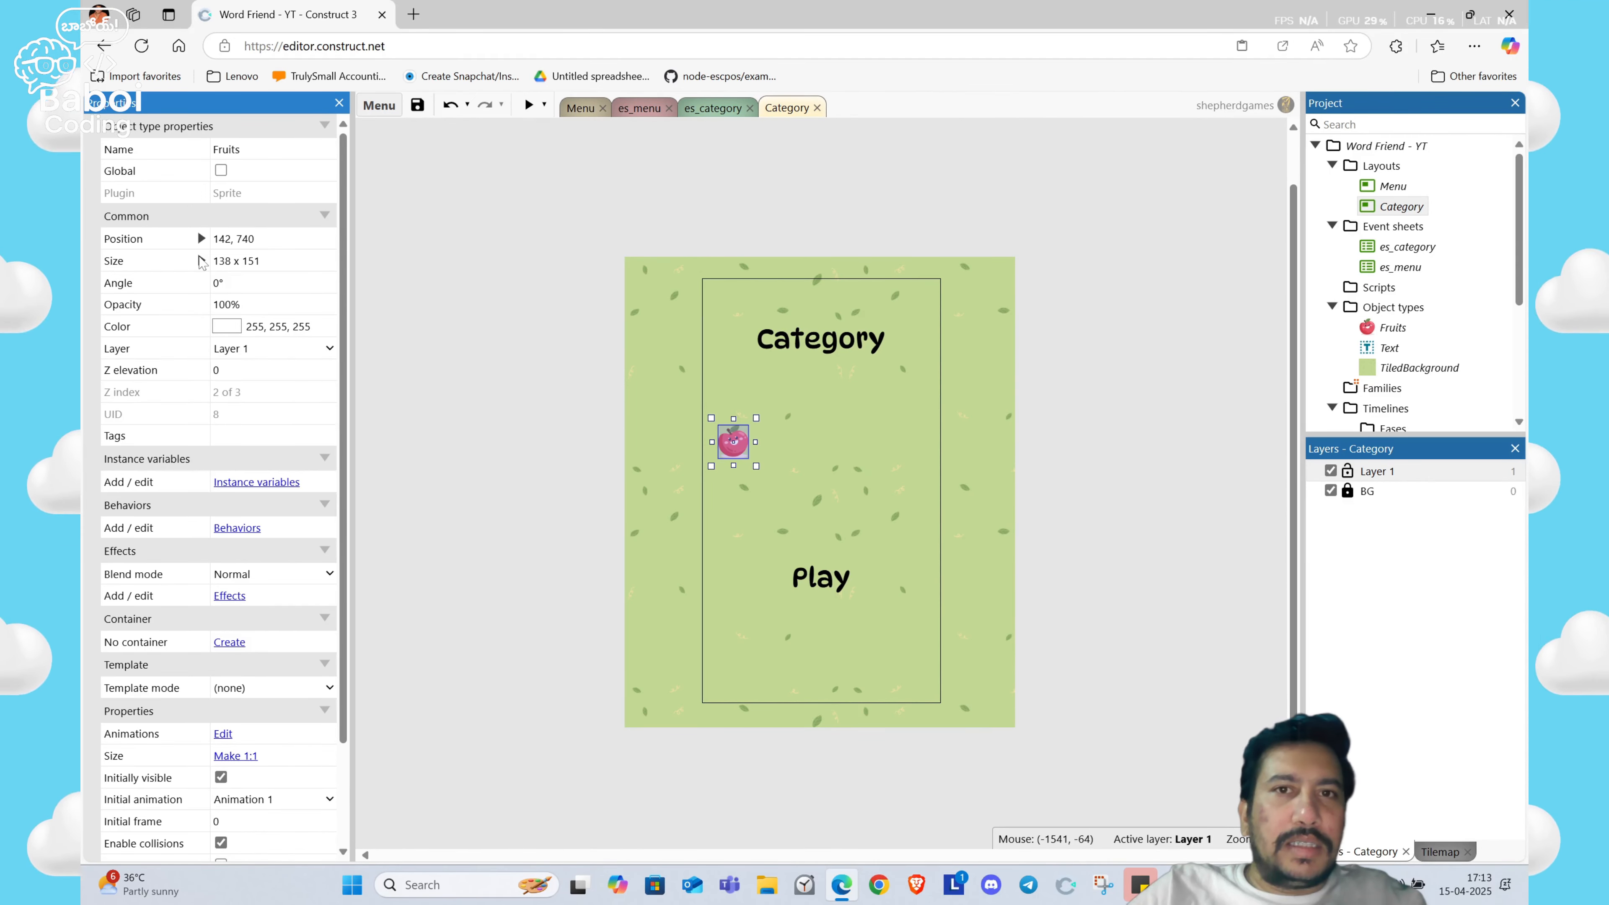
Step: Scale the Fruits sprite to 200% in X and Y and move it to about 296, 932, above and left of the Play text
click(201, 261)
click(254, 326)
text(200)
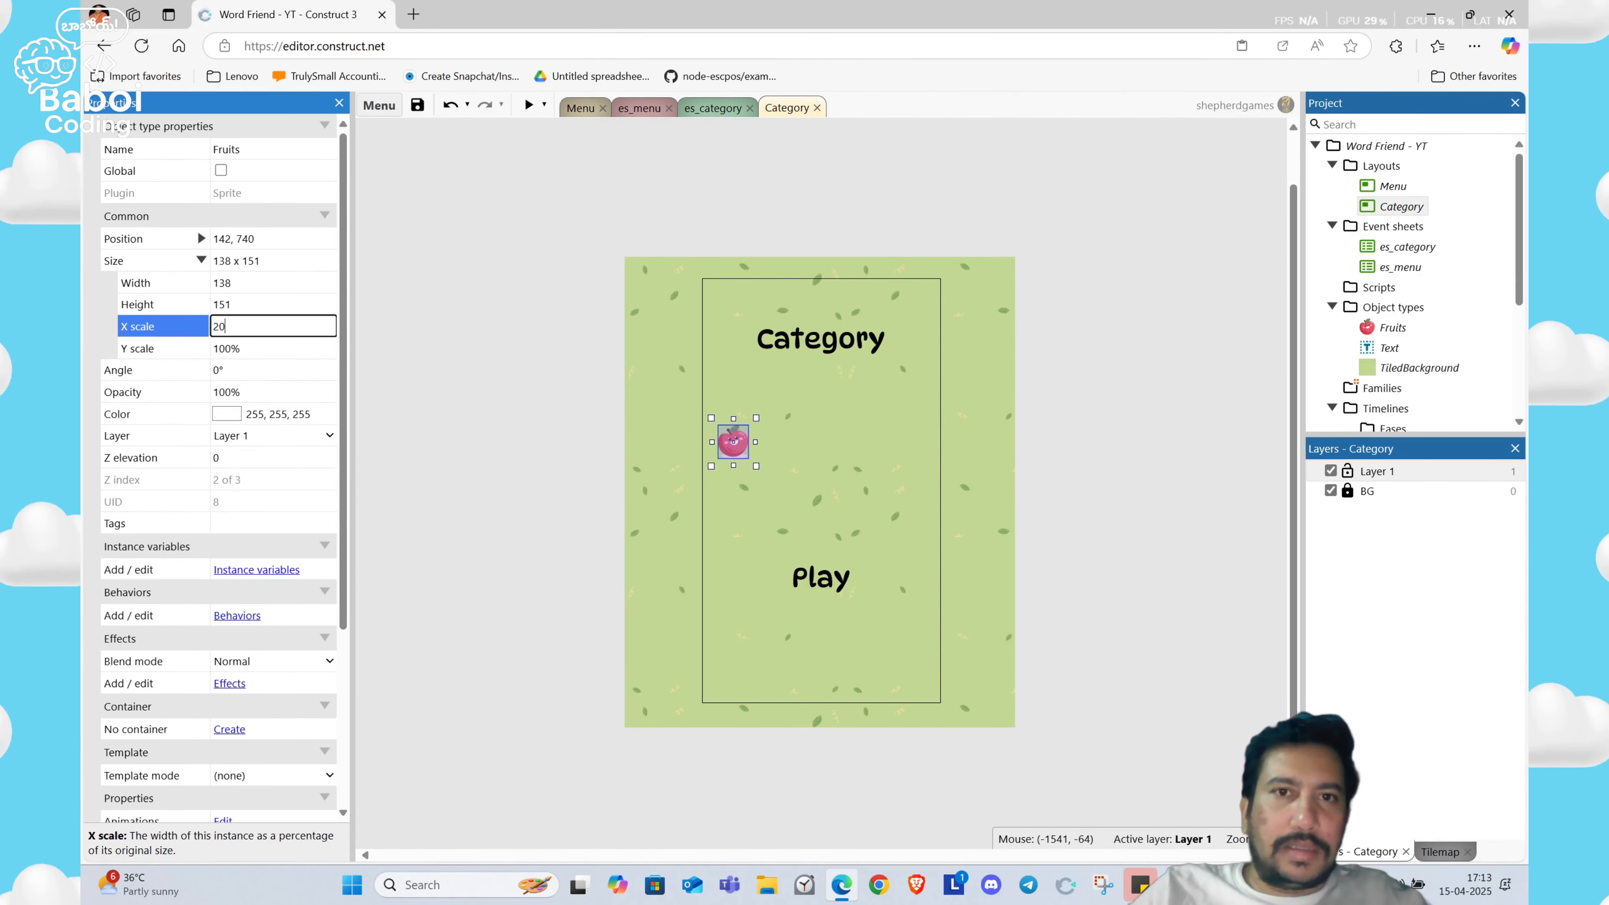
key(Tab)
text(0)
key(Tab)
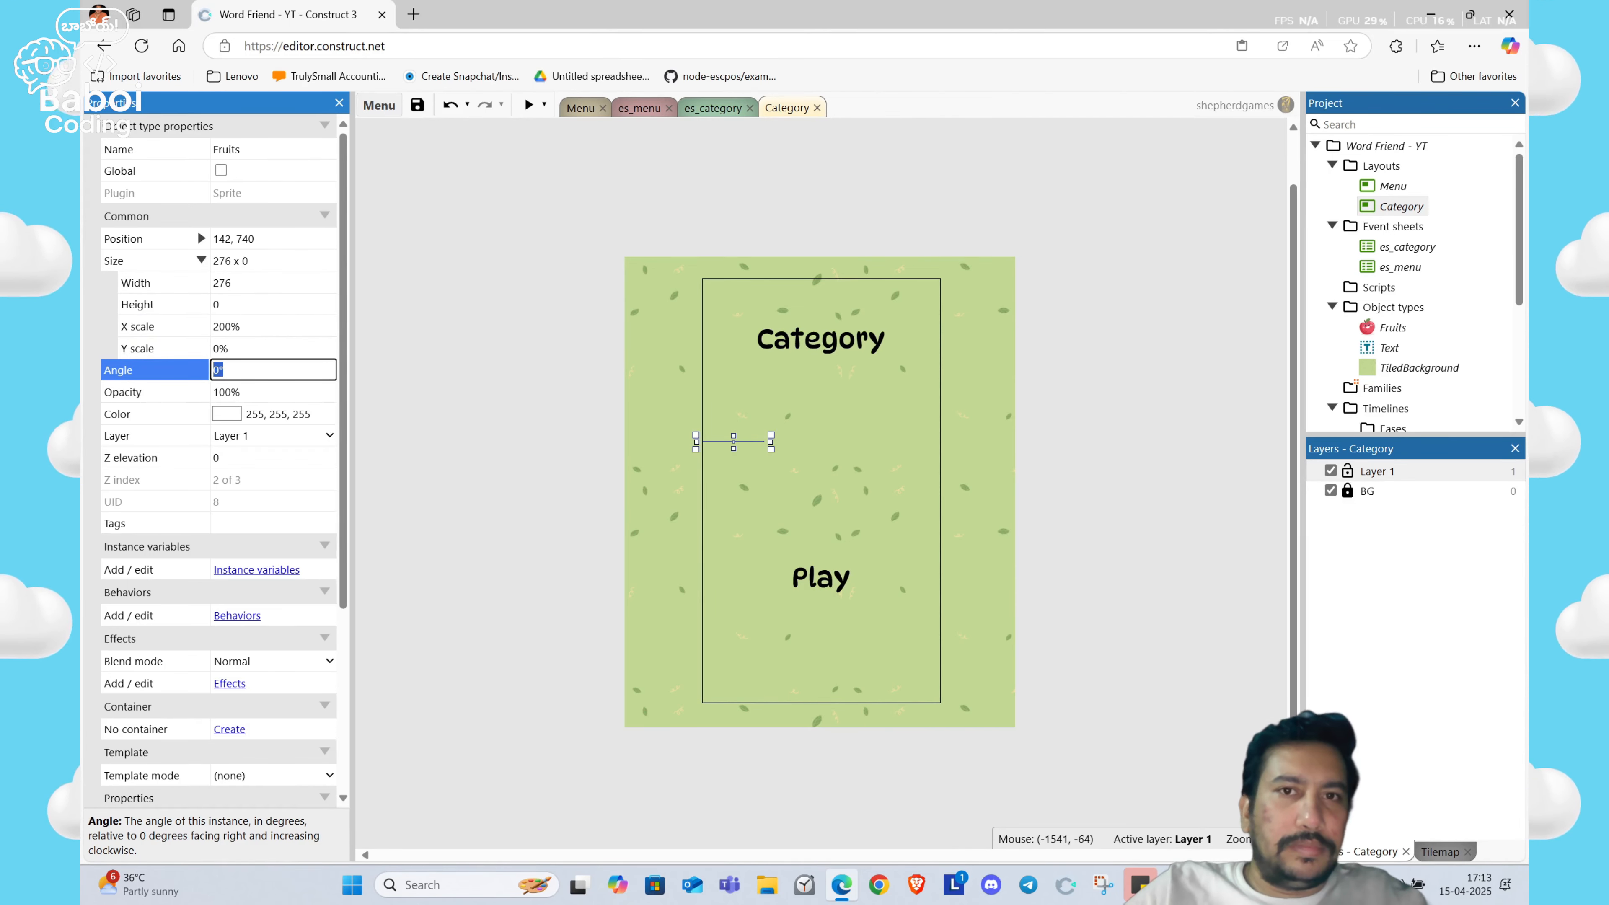
key(shift+Tab)
text(200)
key(Tab)
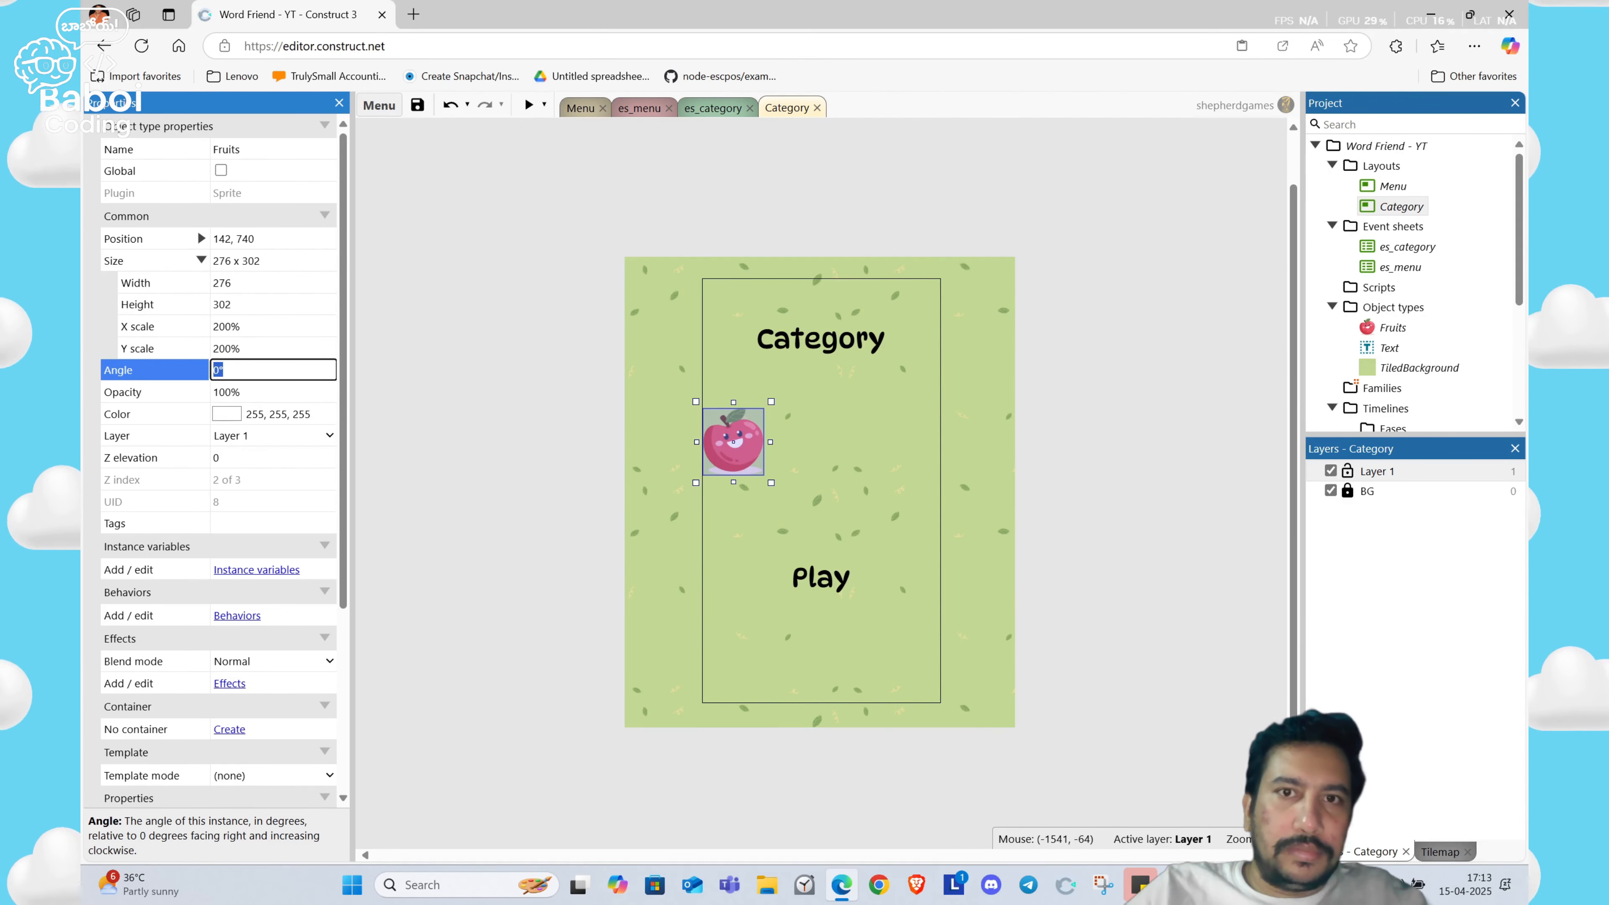
drag(751, 465, 781, 499)
click(981, 426)
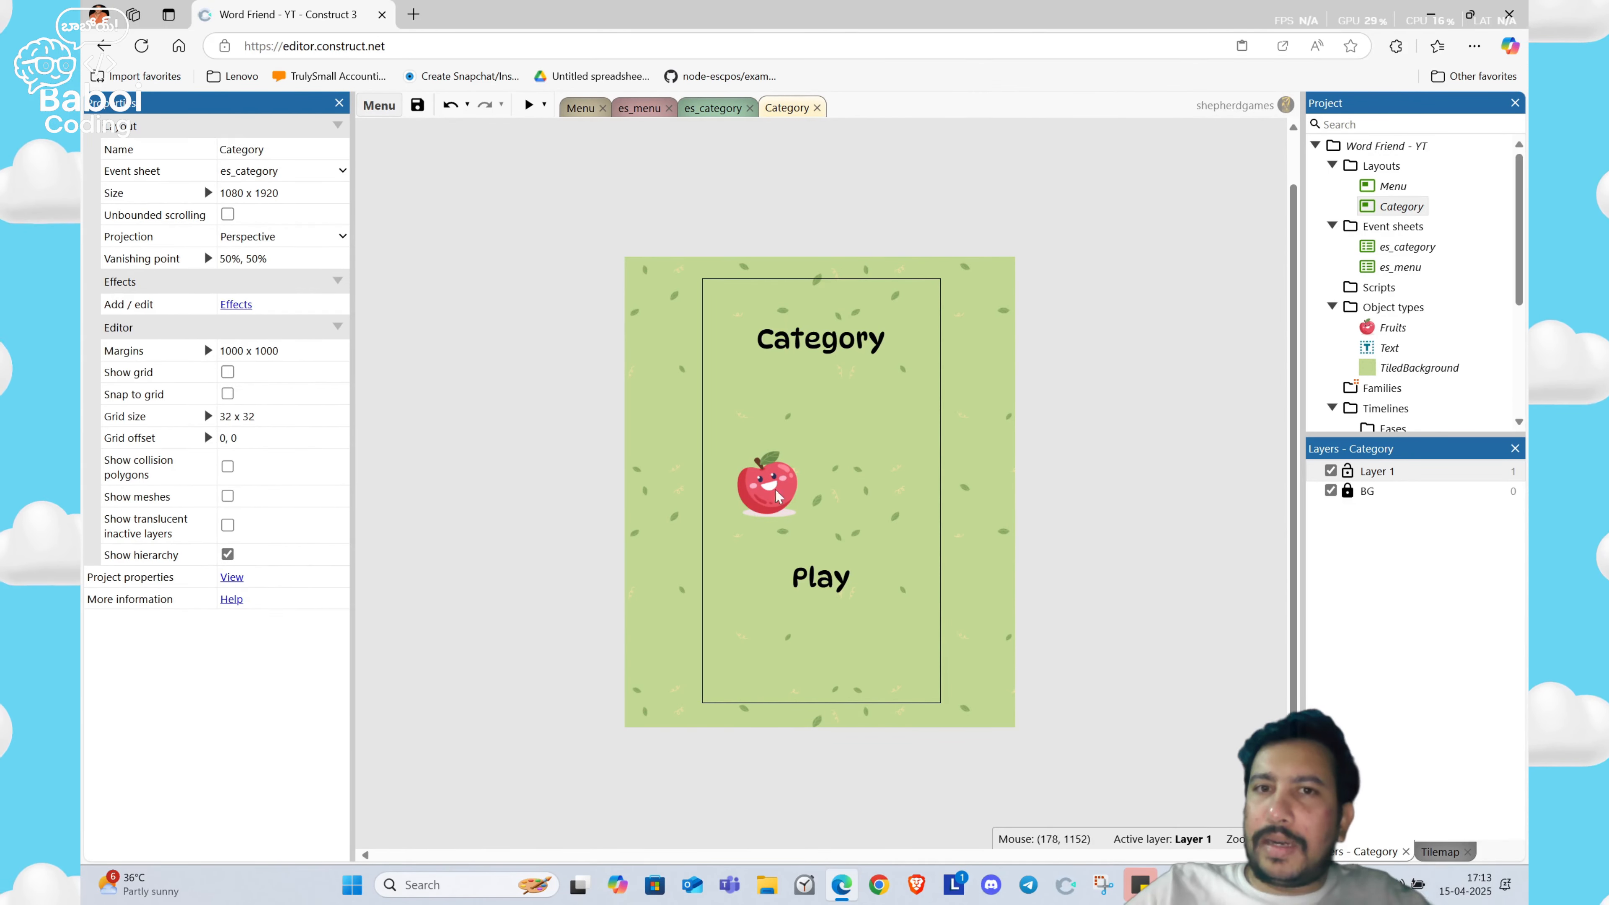
Step: Insert another new Sprite object in the Category layout, to the upper right of the apple
right_click(846, 435)
click(869, 447)
text(spri)
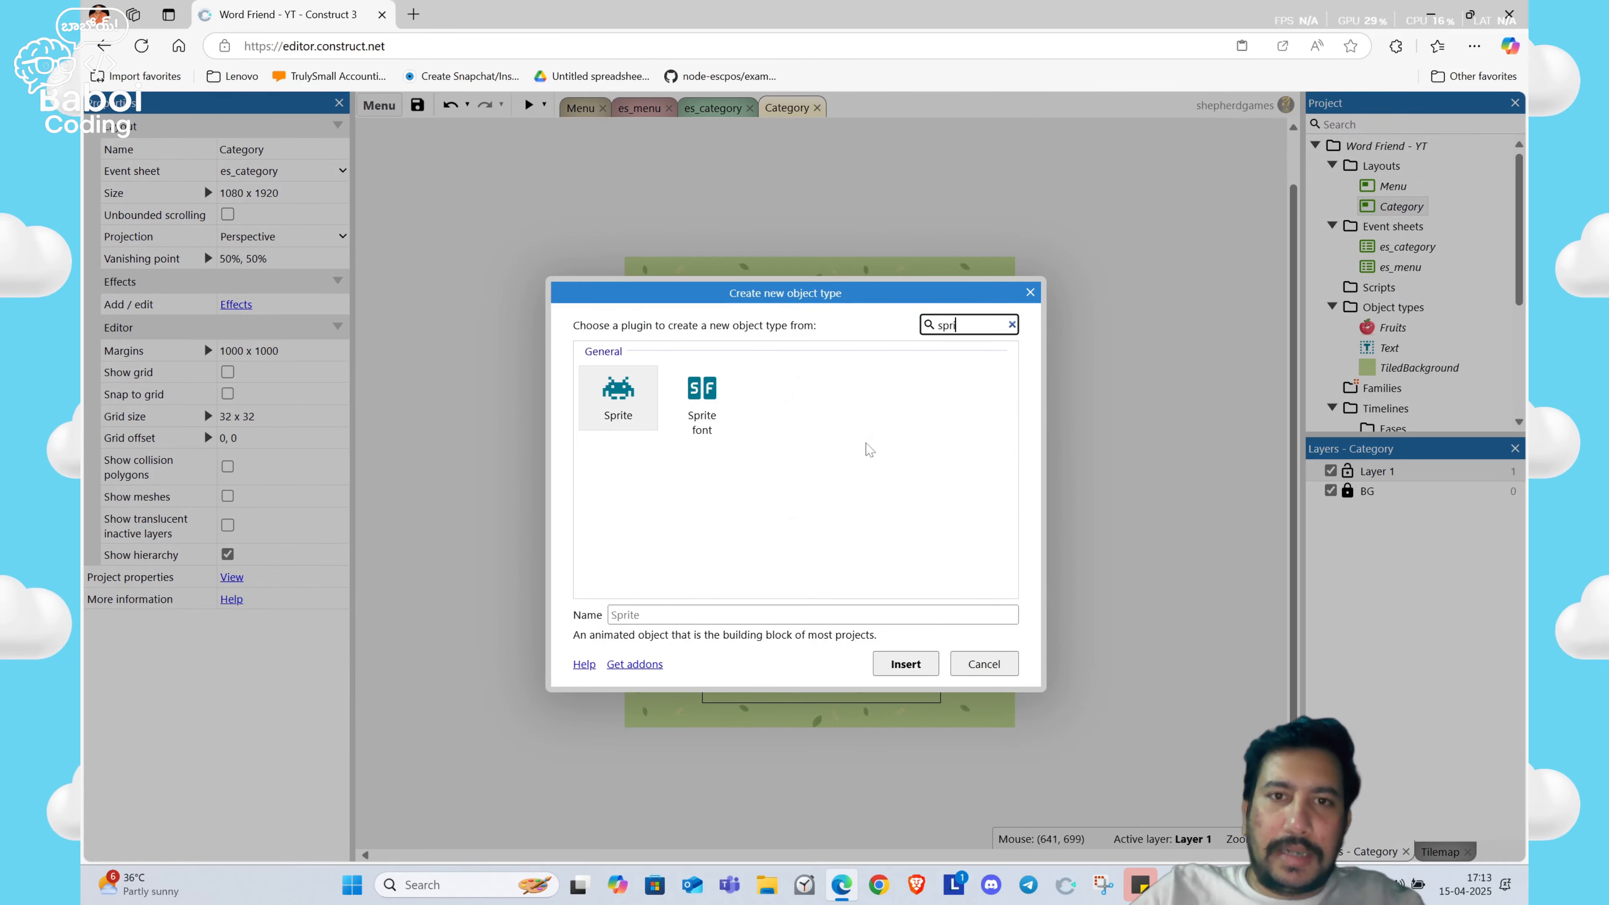
key(Return)
click(871, 448)
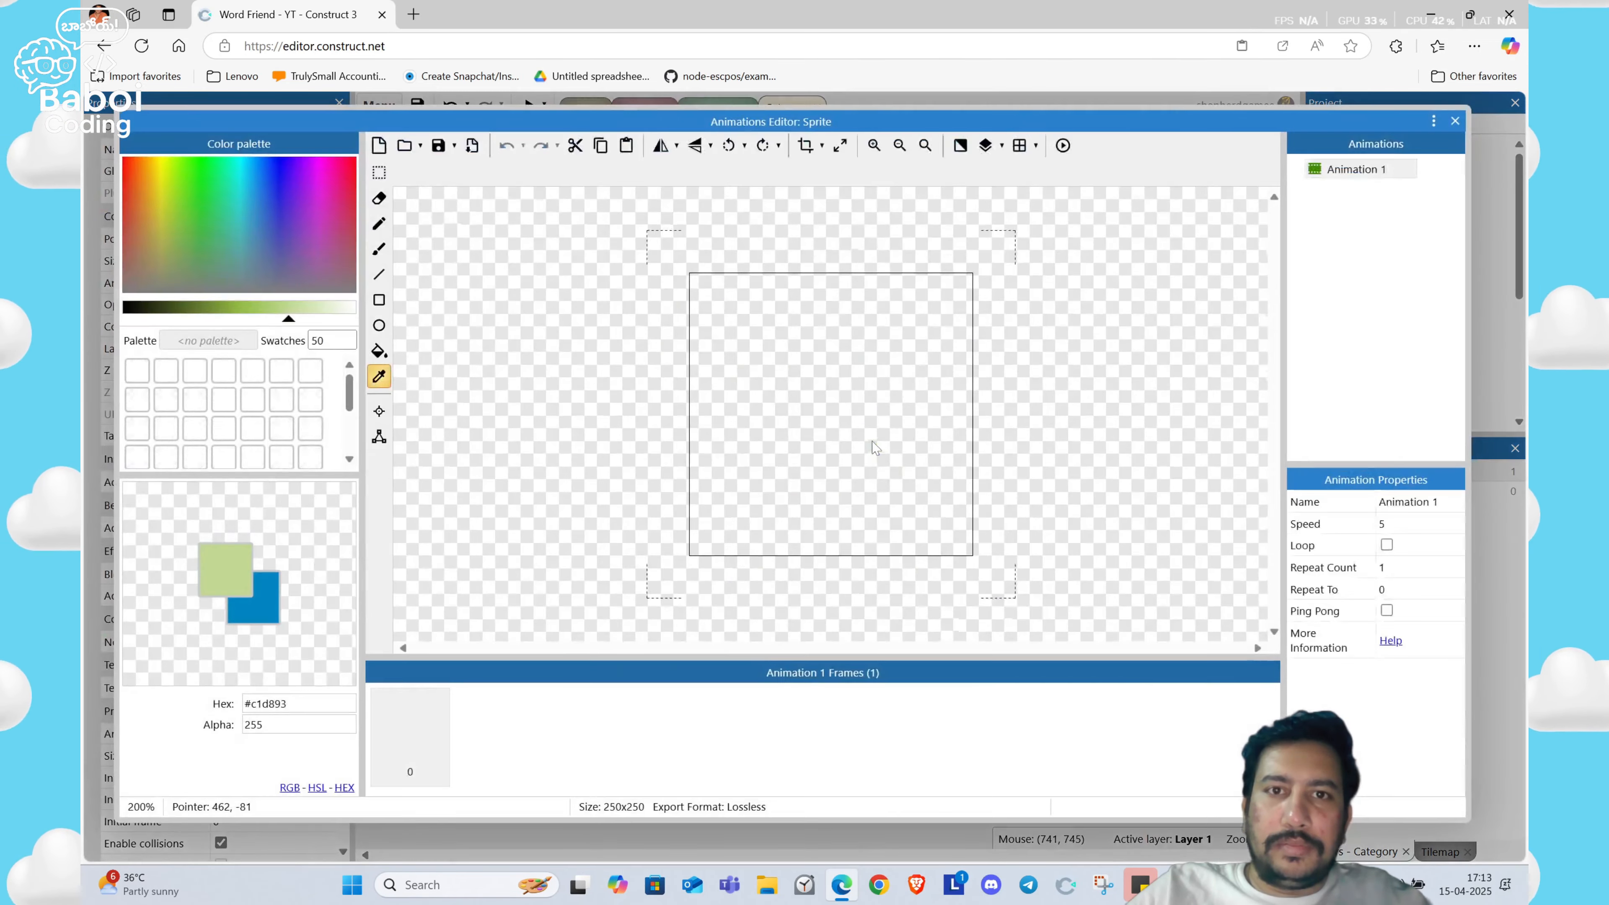
Step: Load Btn_2.png as the new sprite's image and close the Animations Editor
click(405, 145)
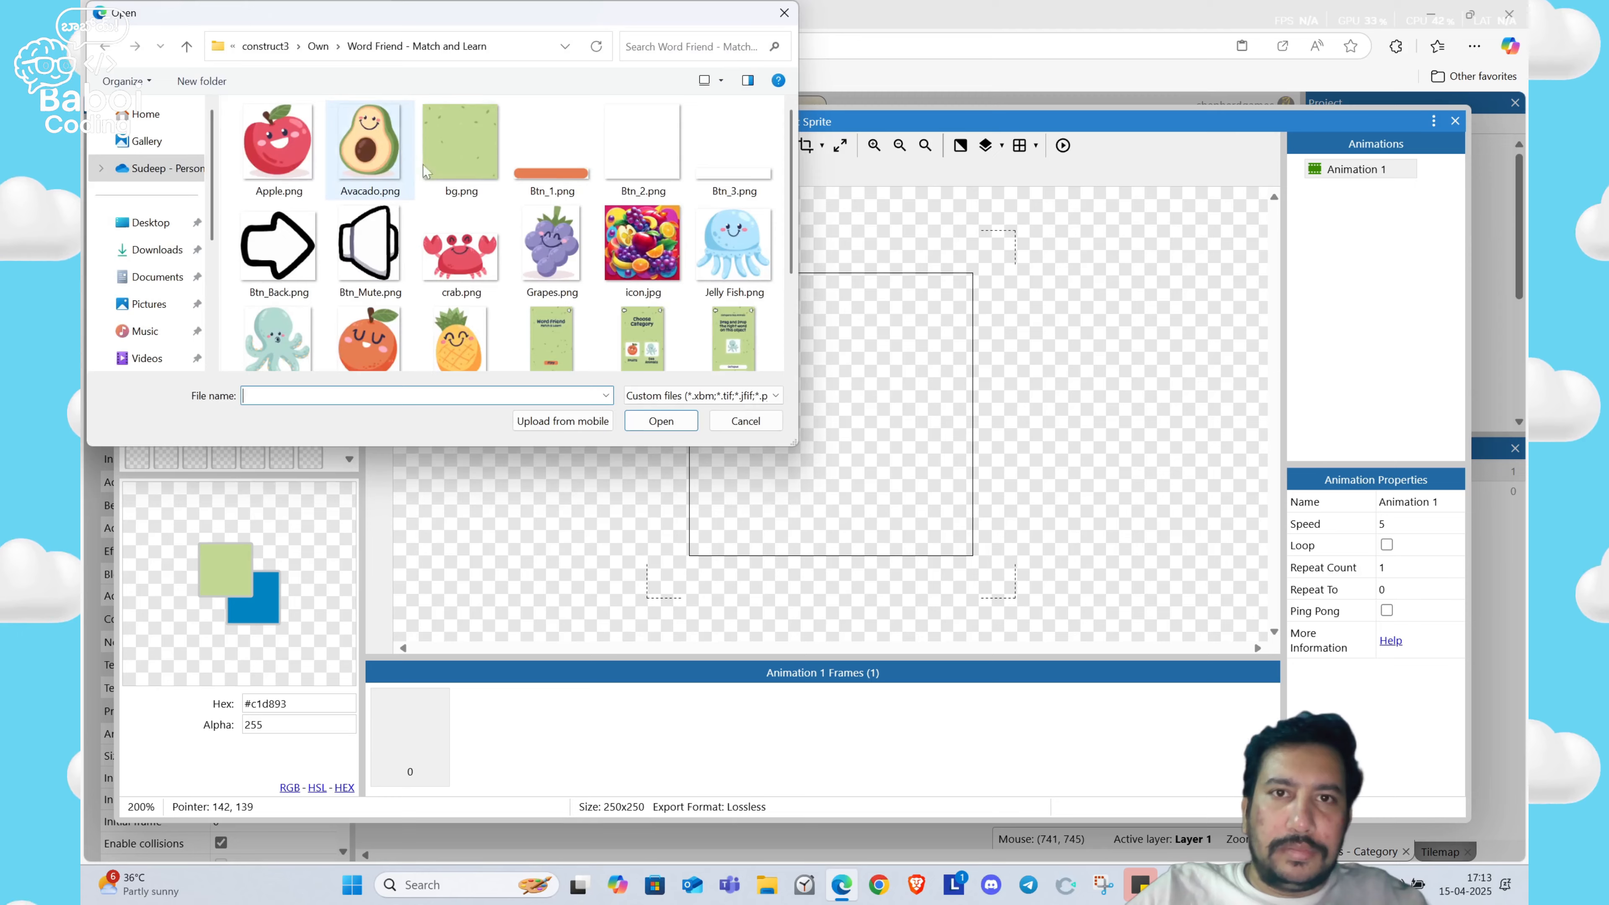
click(642, 146)
double_click(642, 146)
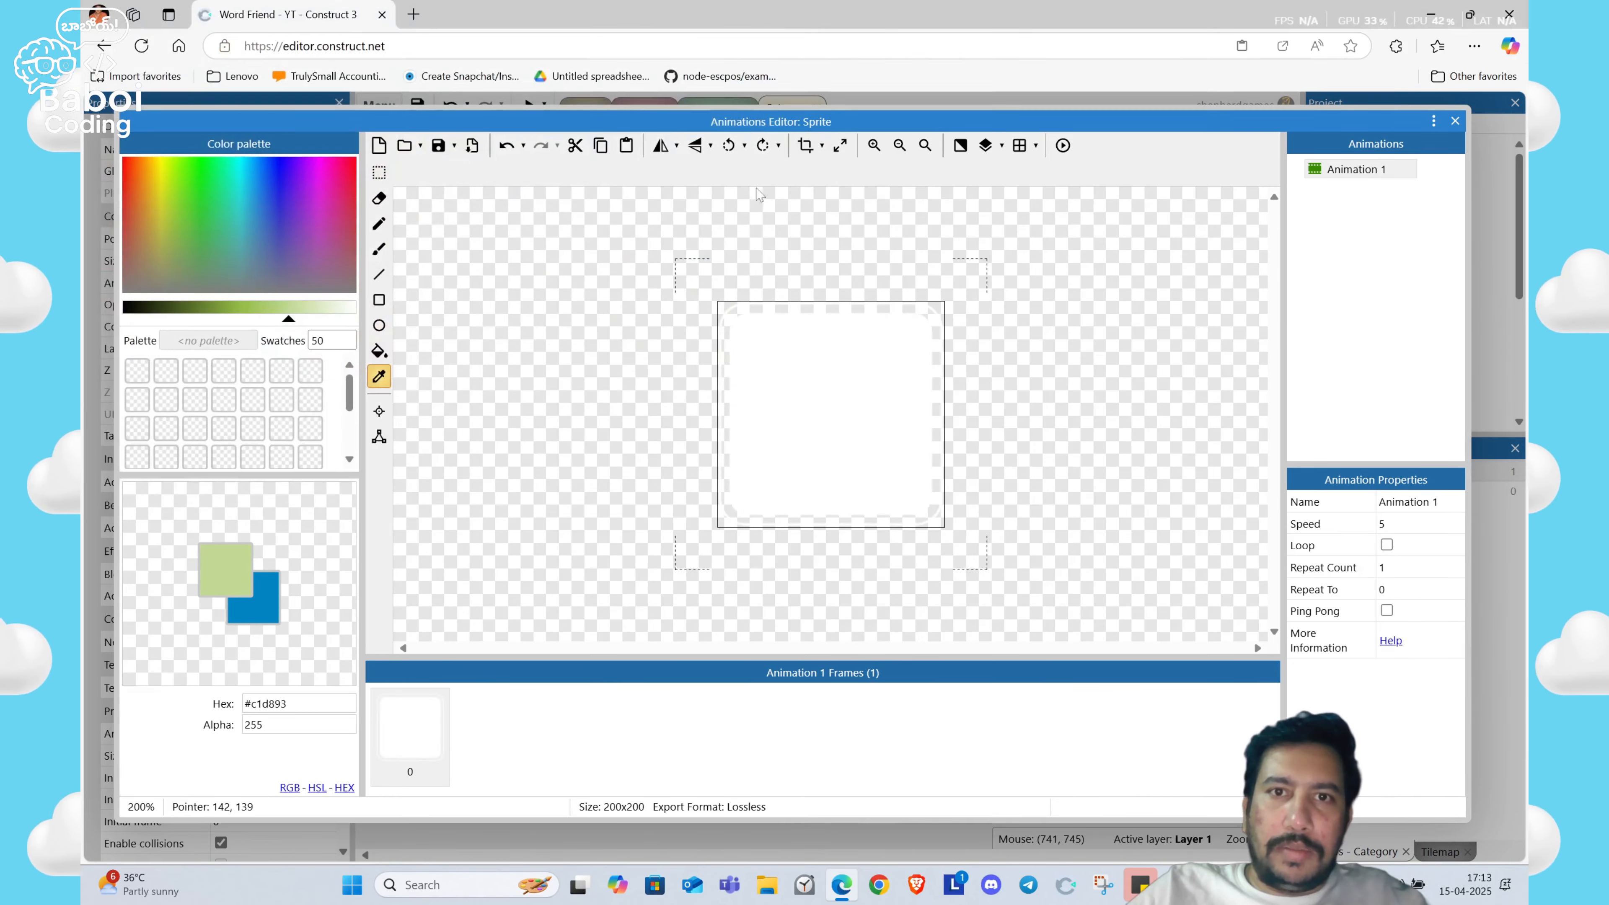
click(1456, 120)
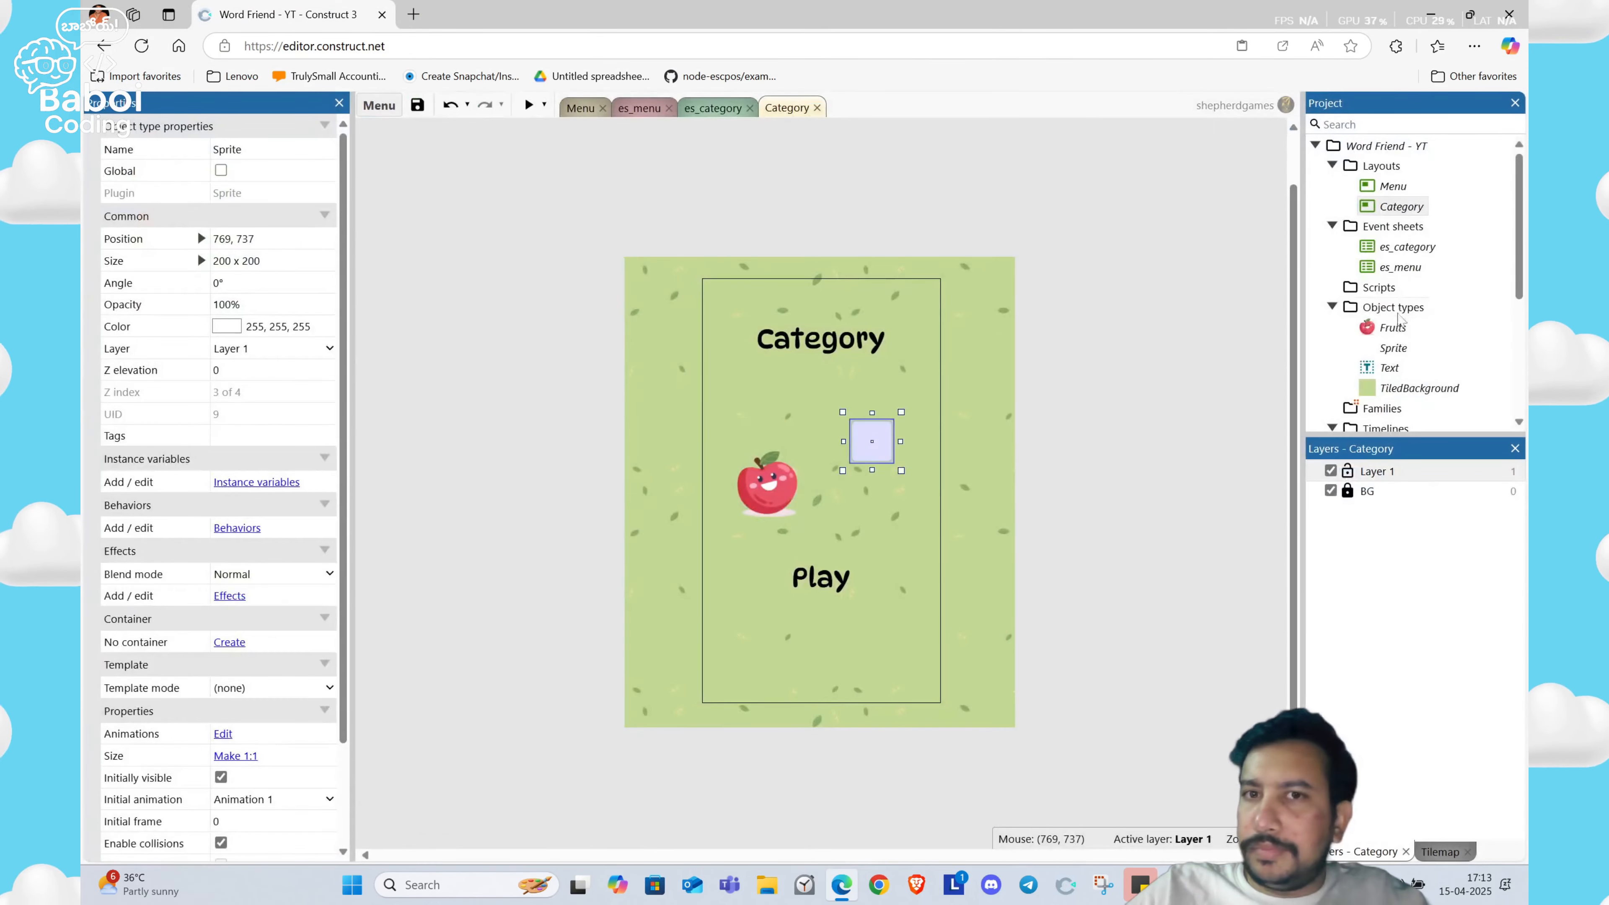
Step: Rename the new white square sprite as Btn_2 in the project's object types
right_click(1393, 348)
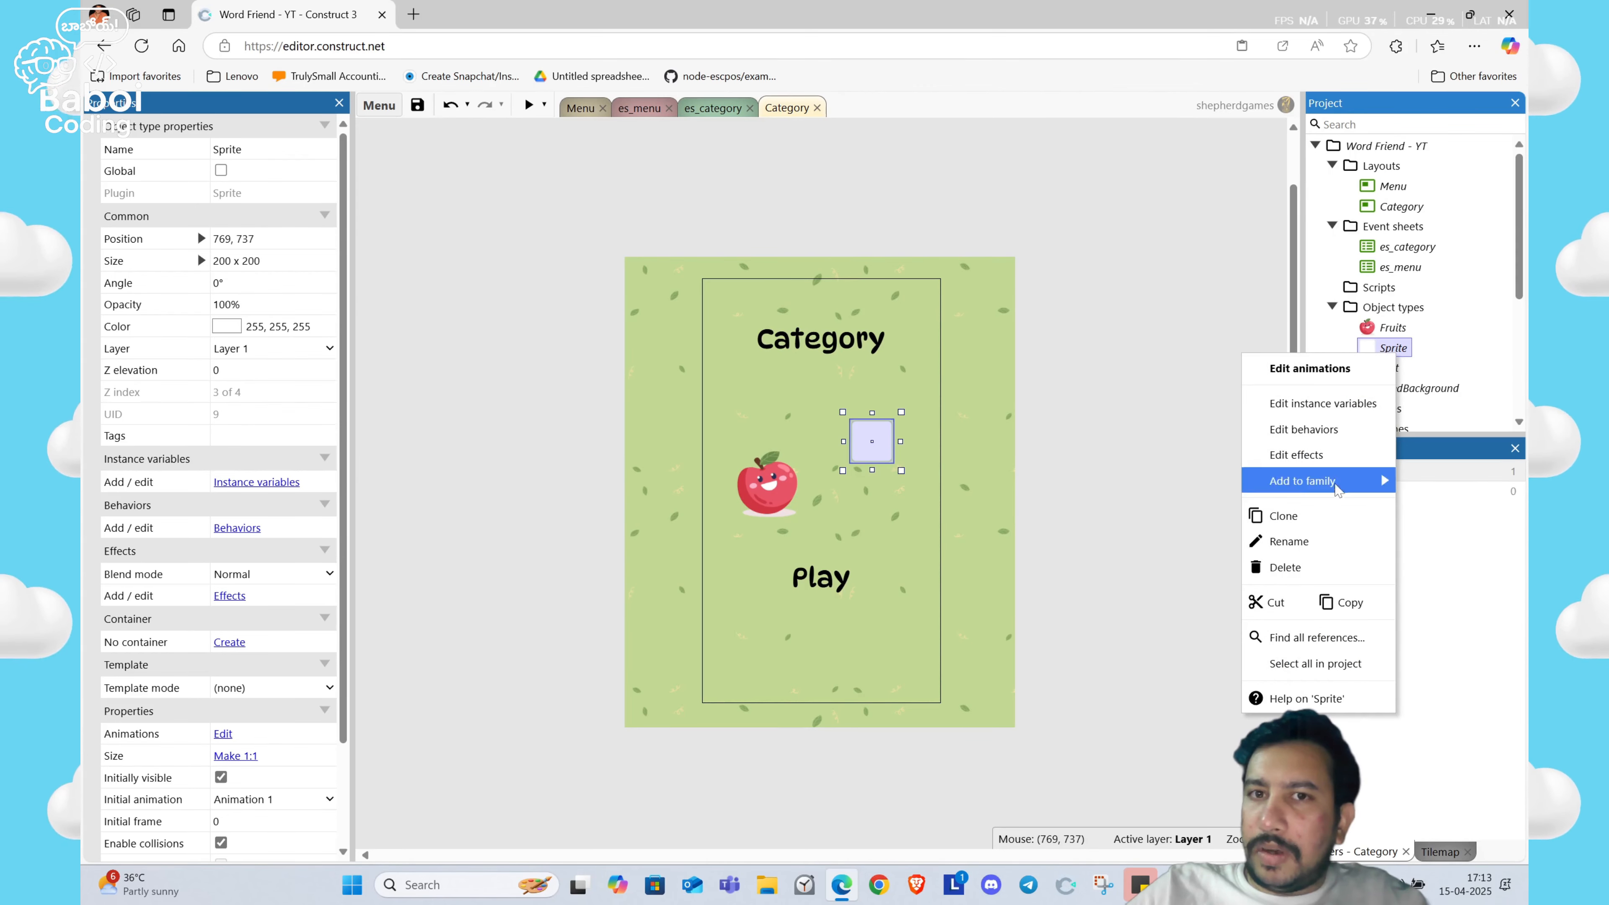
click(1336, 542)
text(Bt)
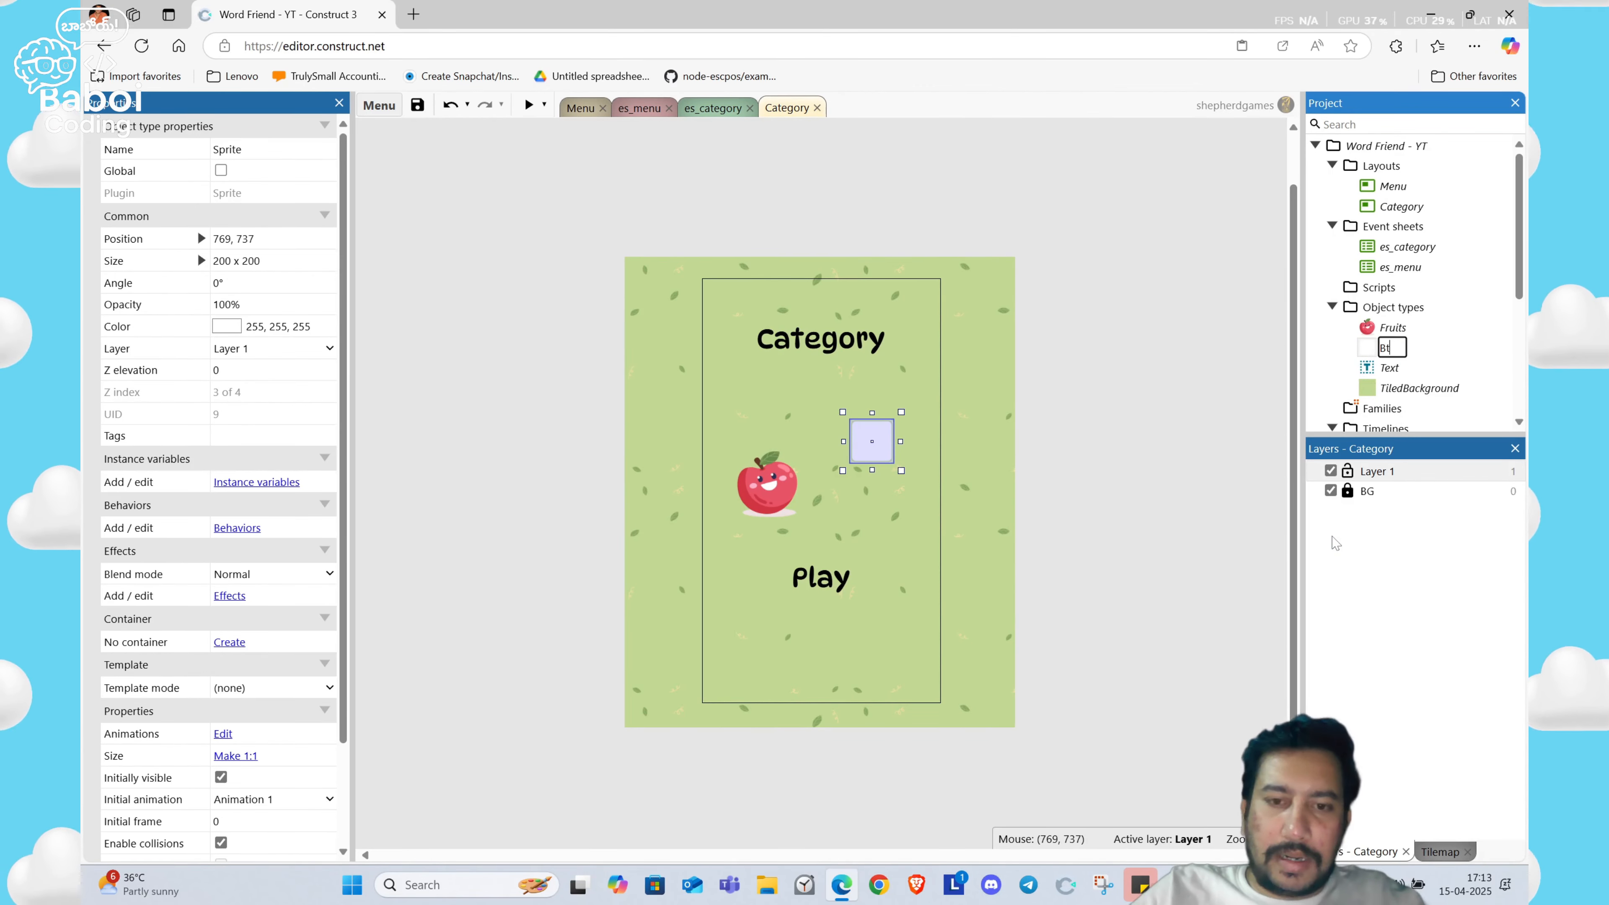
text(n_2)
key(Return)
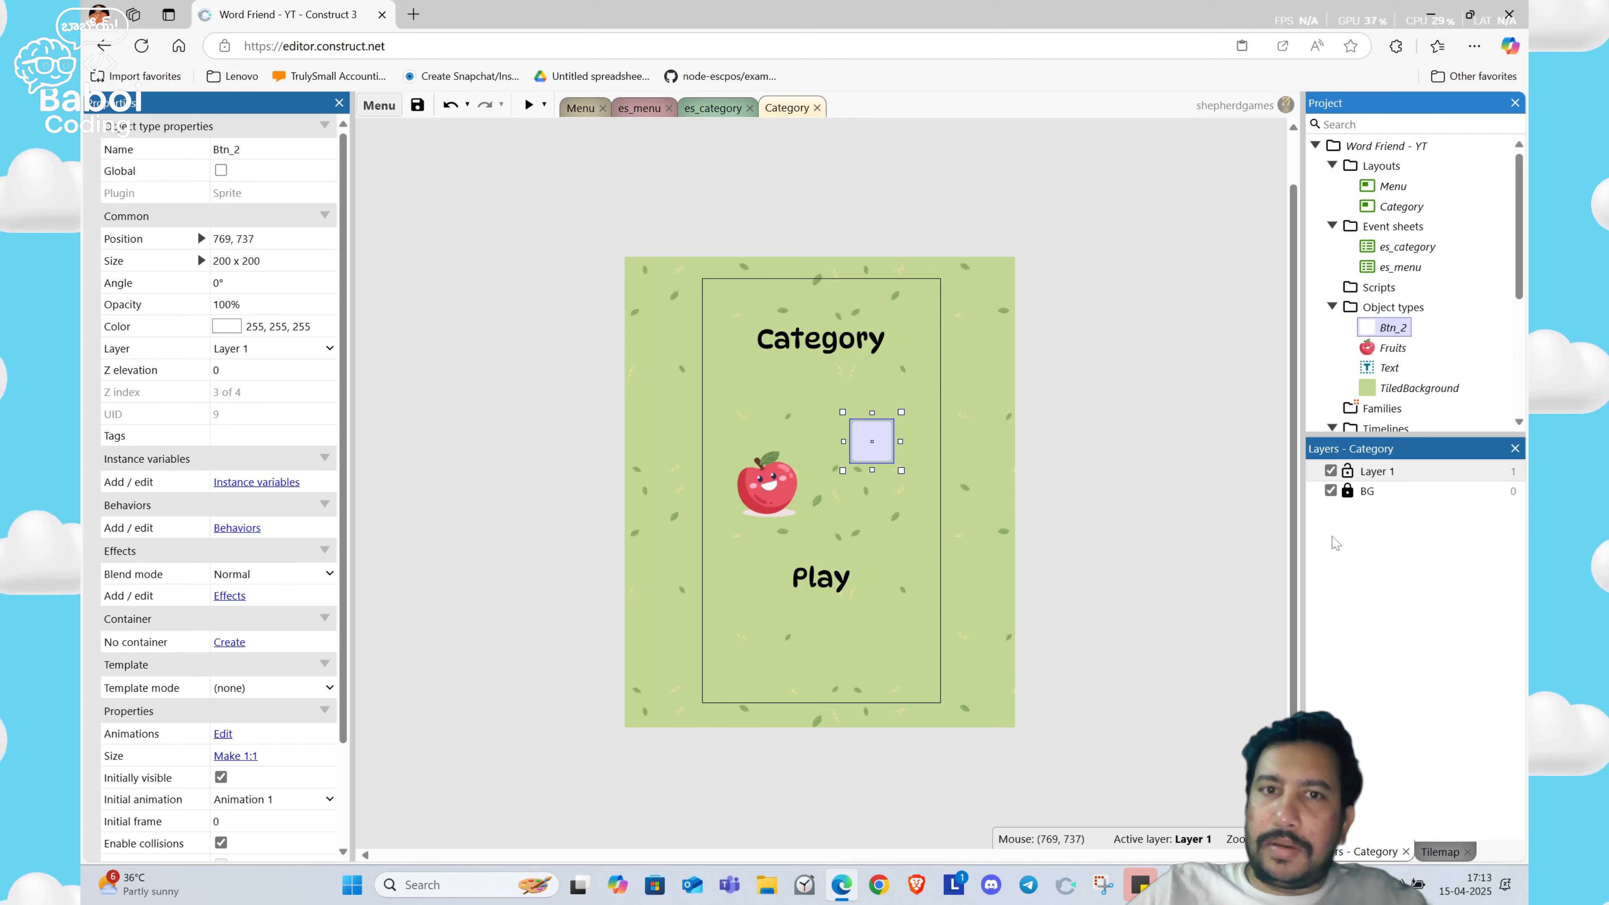
Step: Scale the Btn_2 sprite to 200% in both X and Y
click(200, 261)
click(246, 326)
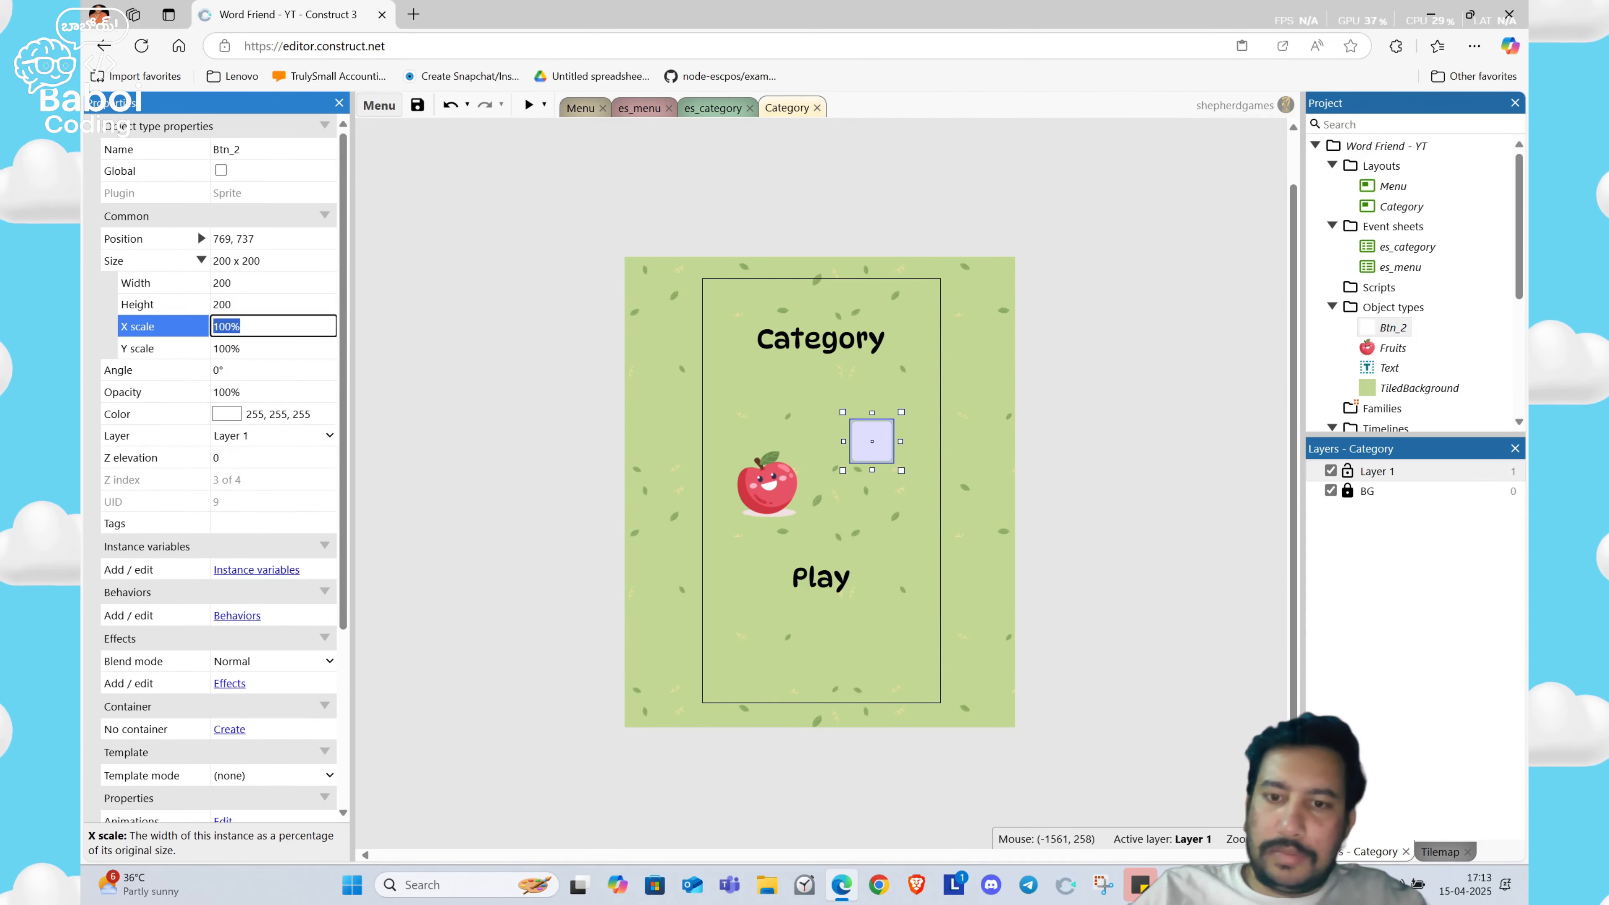
text(200)
key(Tab)
text(200)
key(Tab)
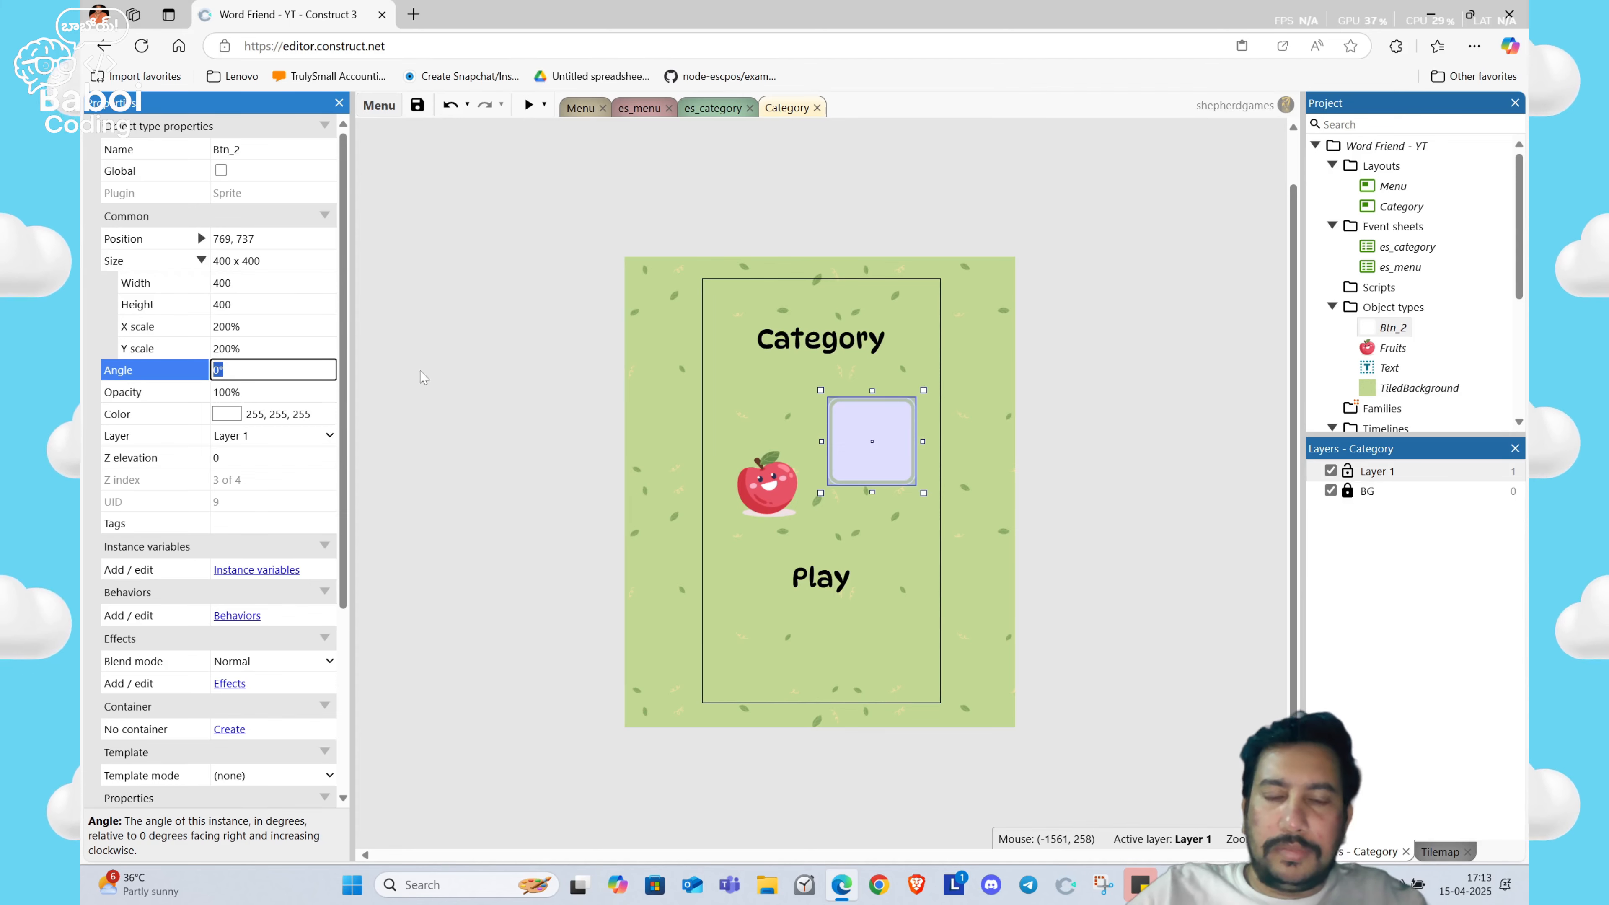
Step: Move Btn_2 over the apple at about 313, 932 and send it to the bottom of its layer
drag(859, 452, 758, 495)
right_click(759, 496)
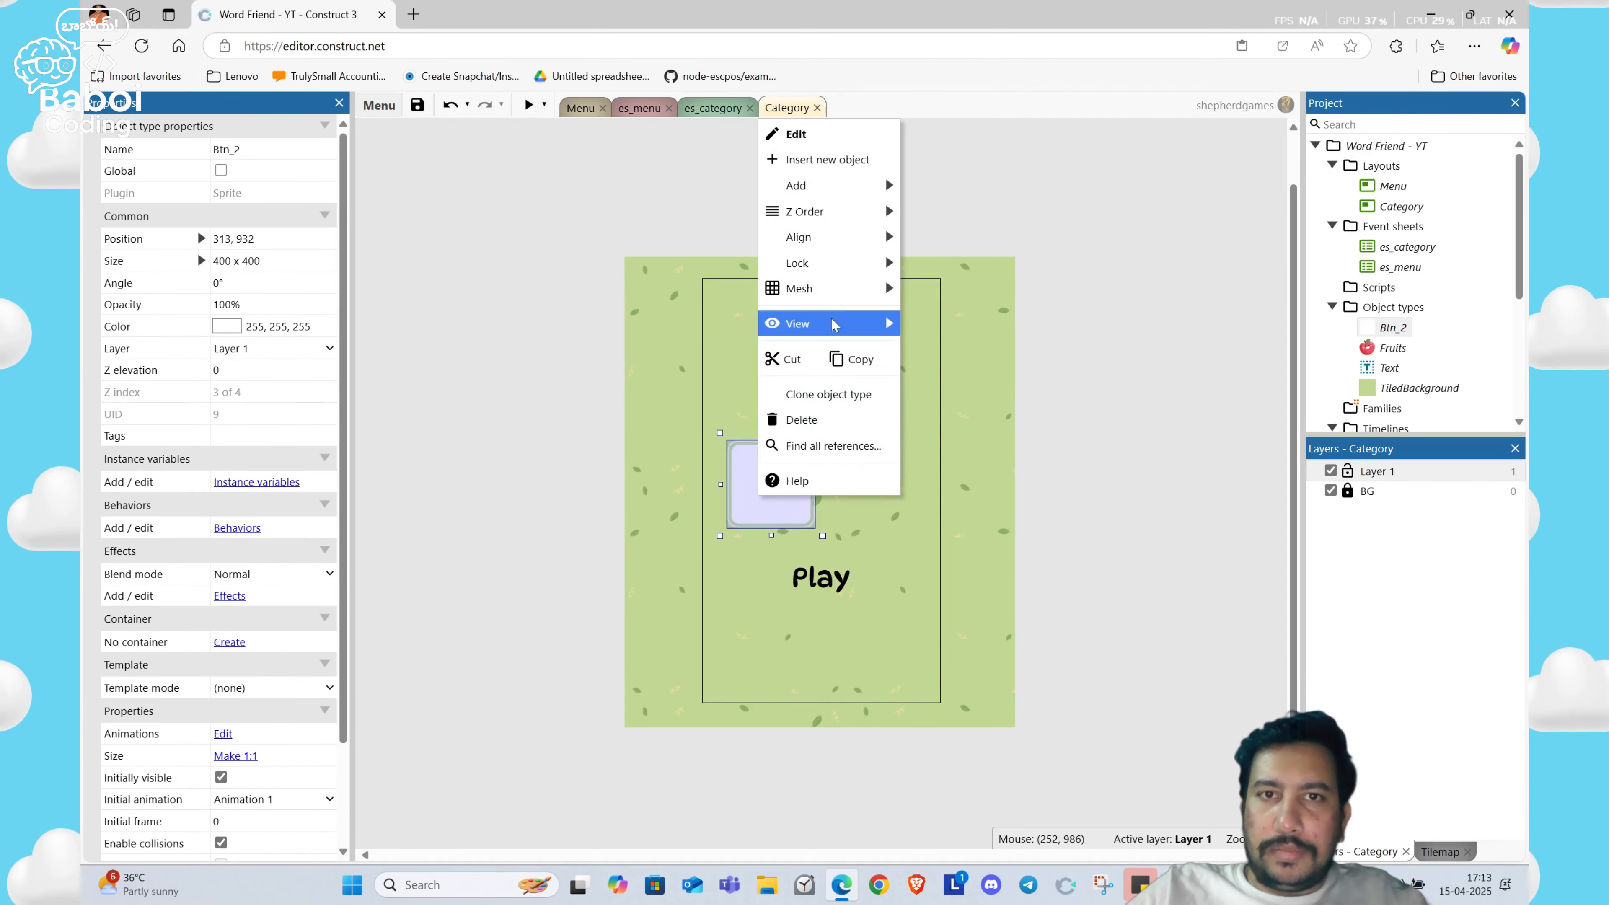
mouse_move(868, 211)
click(957, 239)
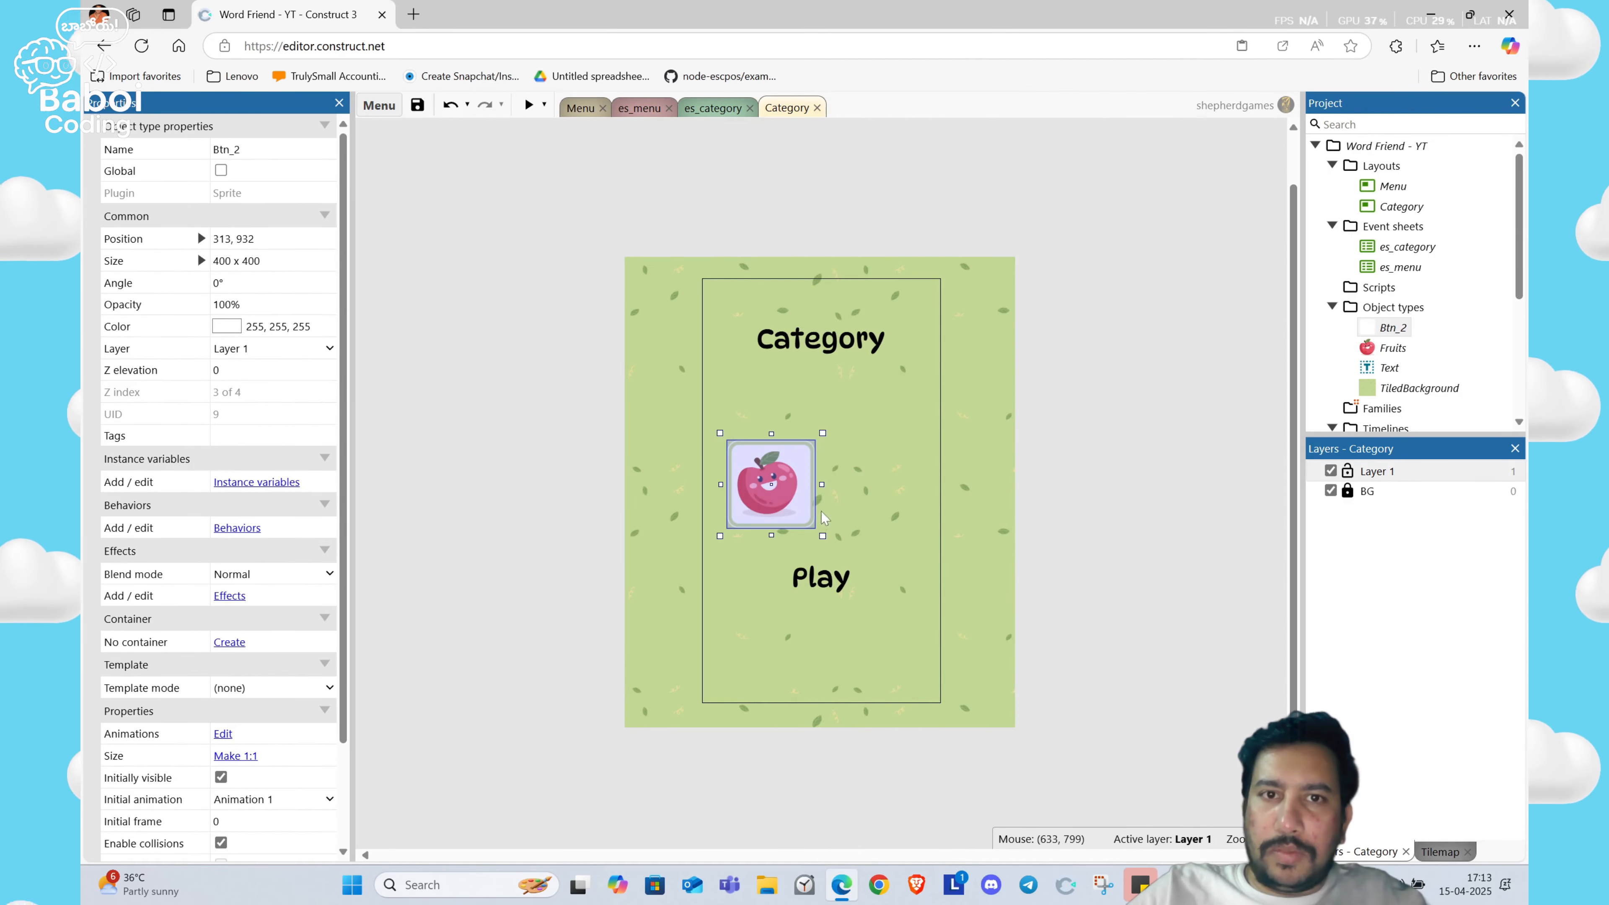
click(641, 556)
Step: Nudge Btn_2 left and down behind the apple to position 300, 935
click(798, 448)
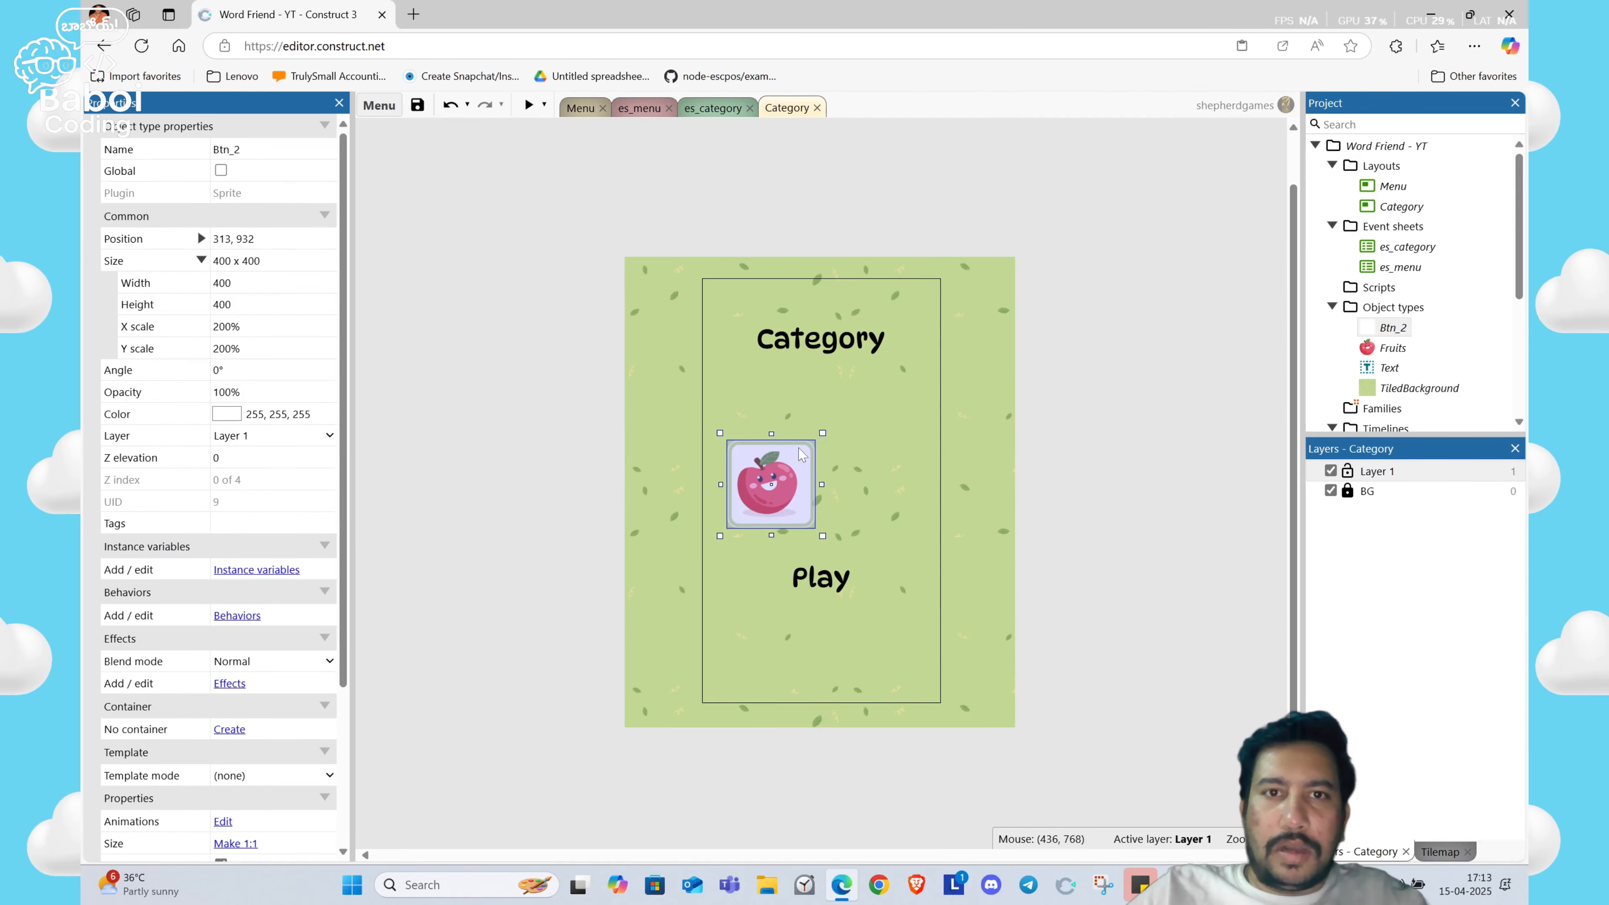
key(Left)
key(Left)
key(Left)
key(Left)
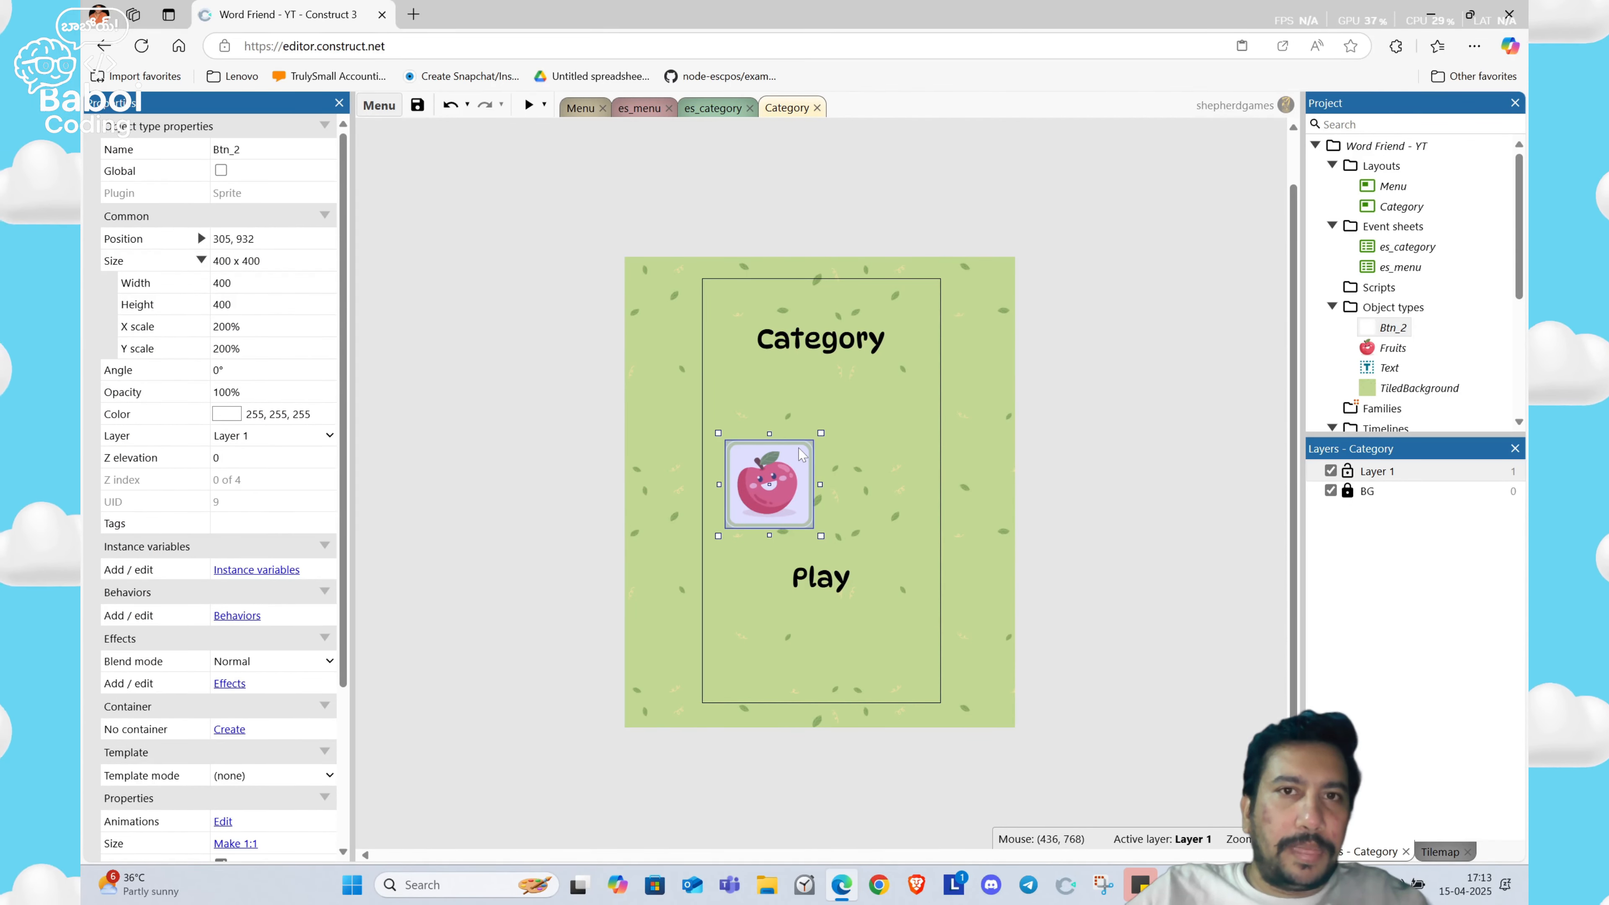
key(Left)
key(Left)
key(Left)
key(Down)
key(Down)
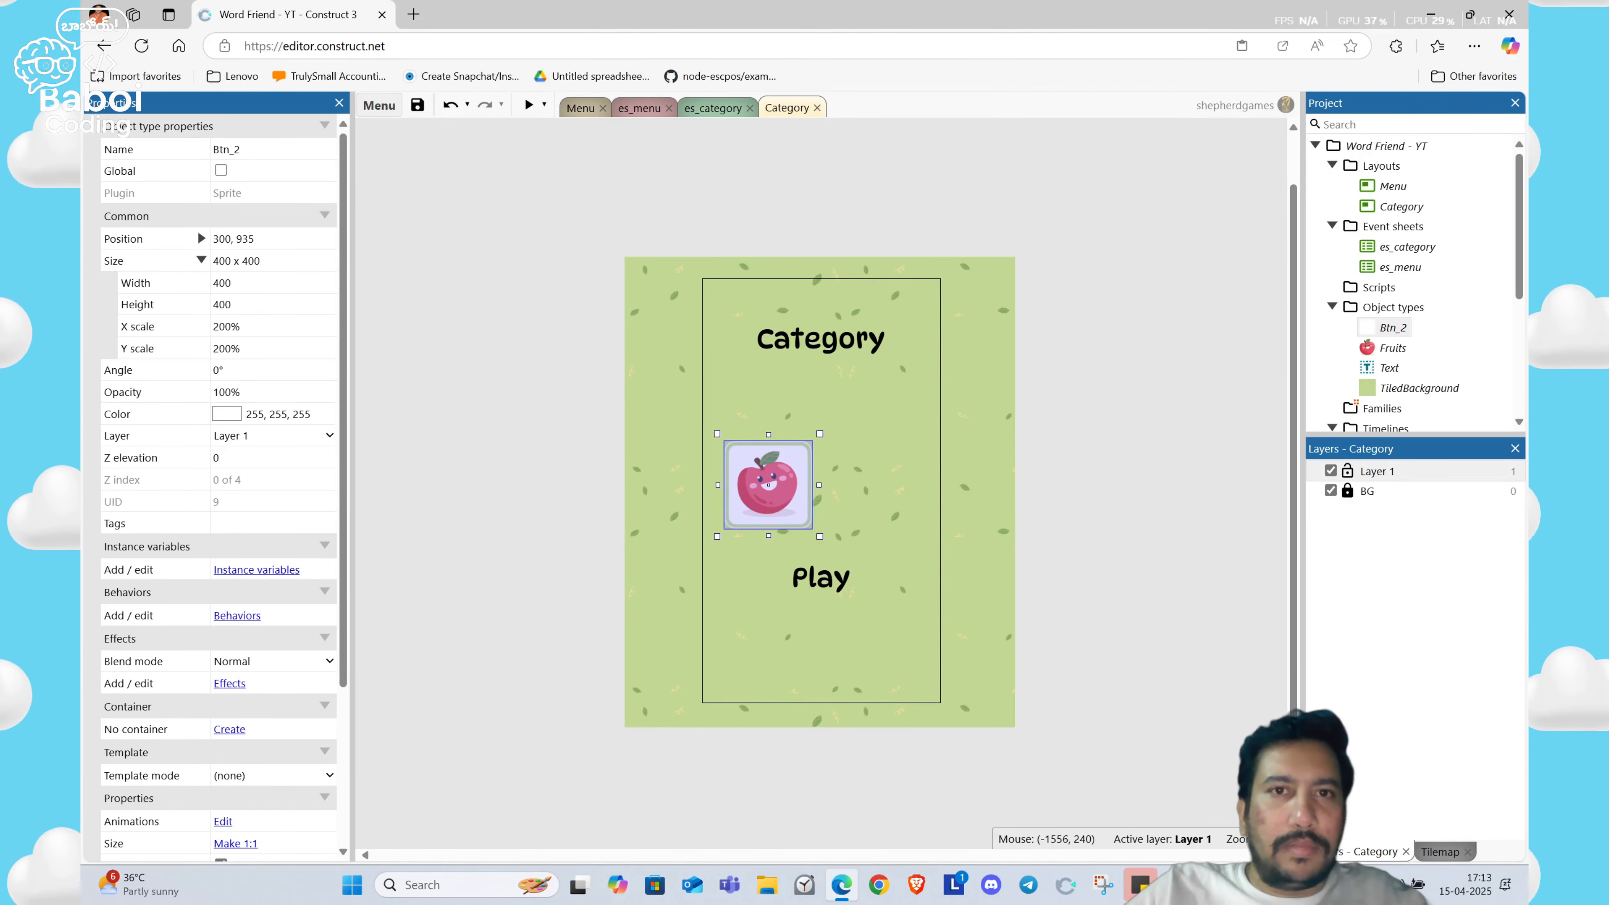
Step: Set the Fruits sprite's position to 300, 935 so it is centred on Btn_2
click(178, 239)
click(770, 484)
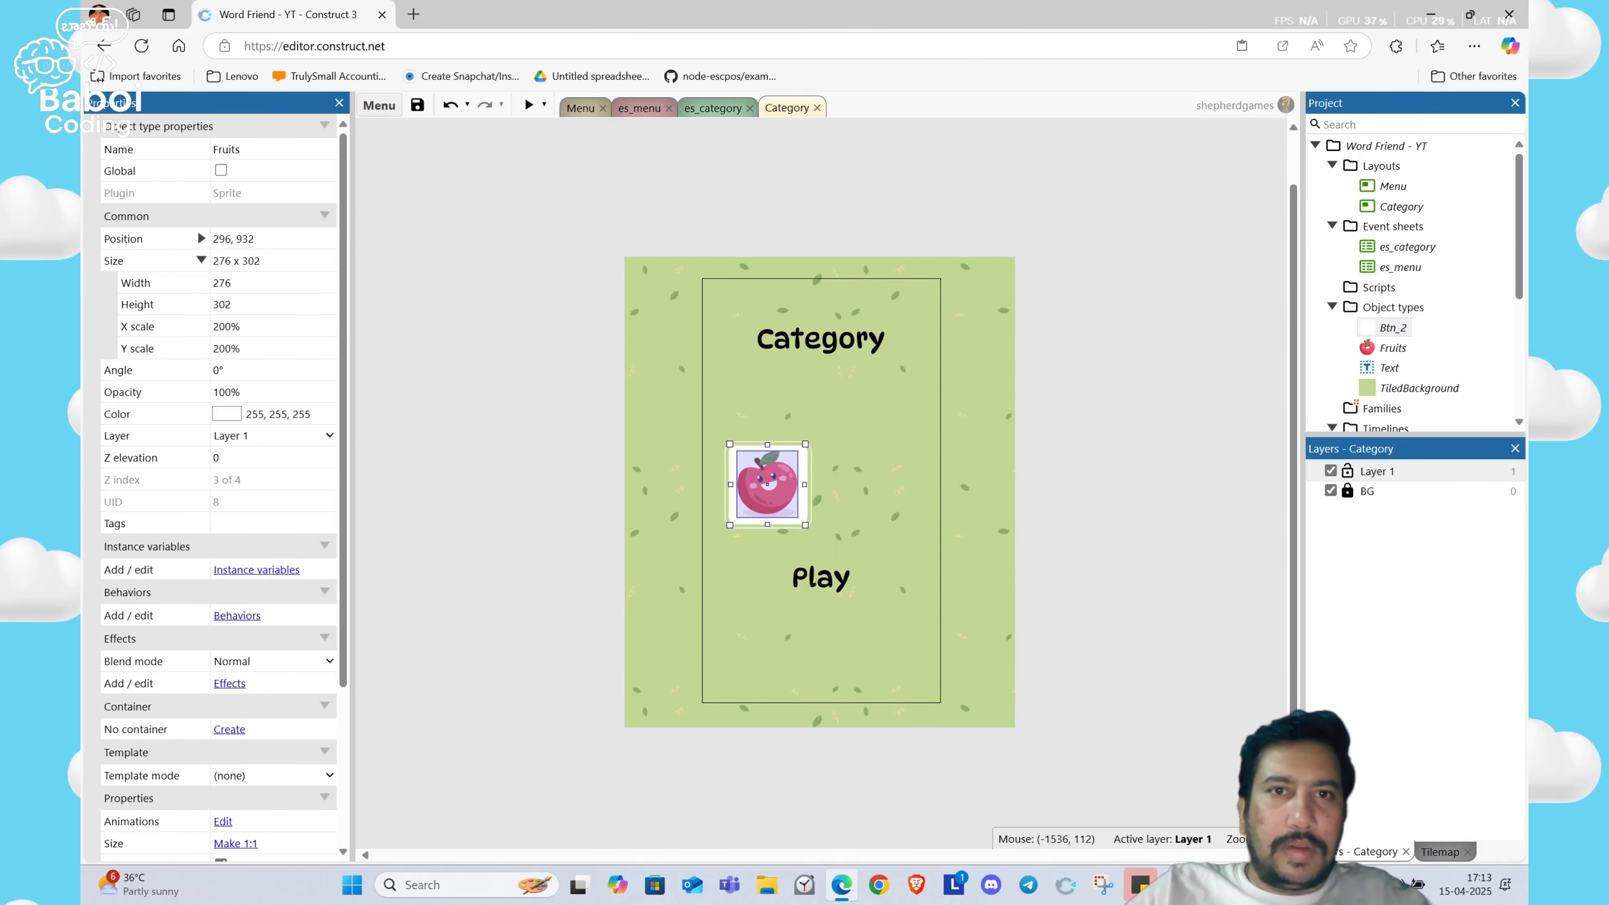
key(Tab)
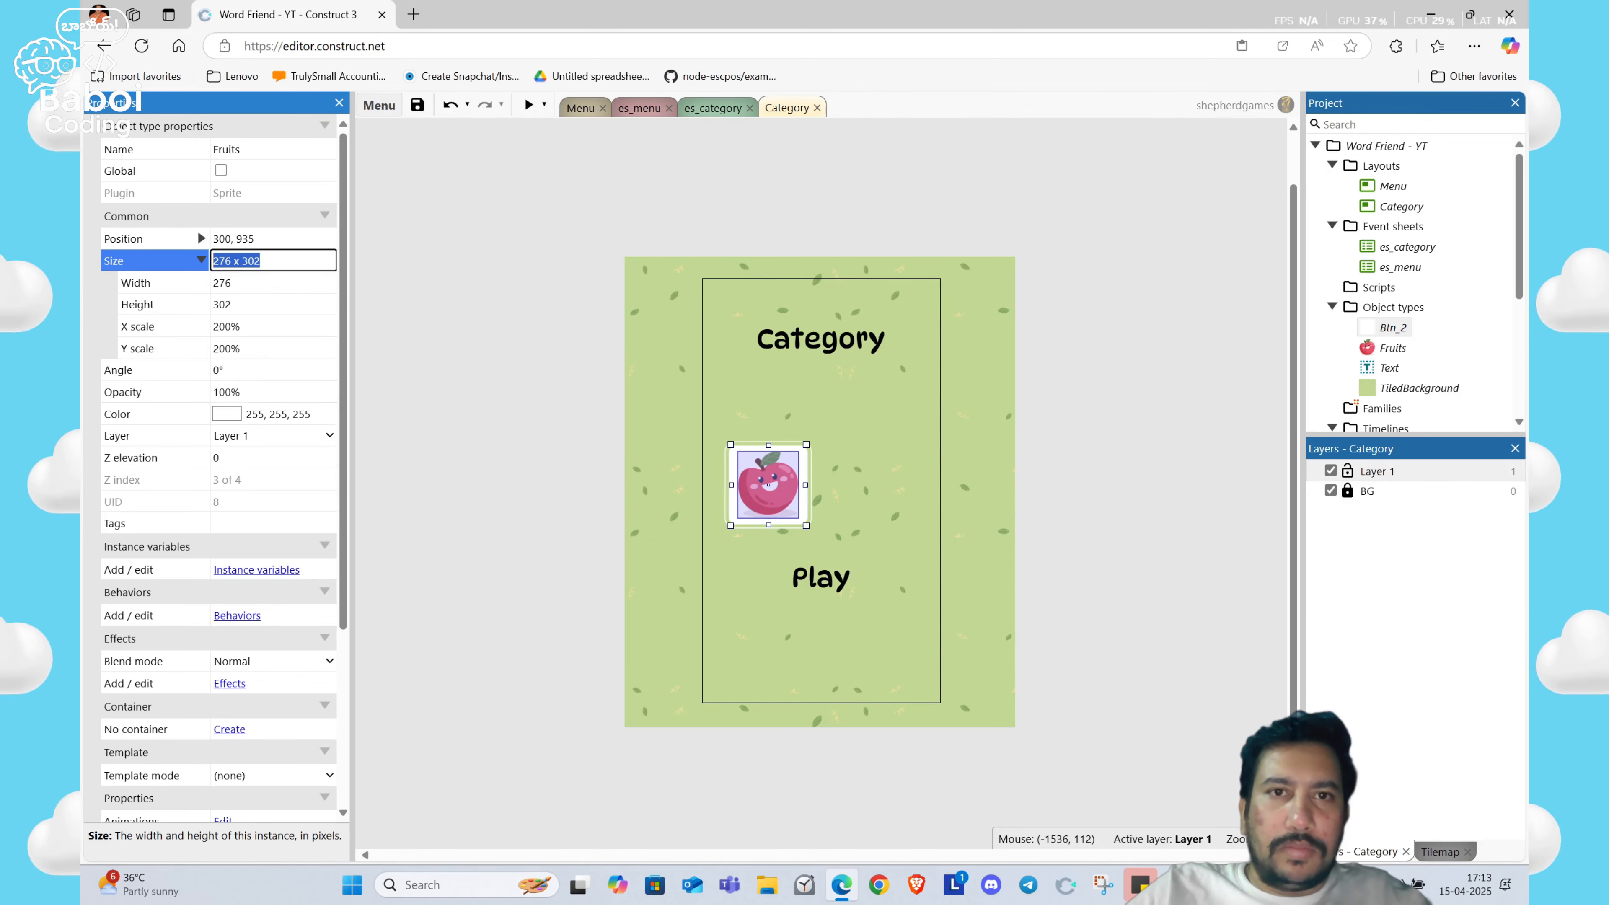
Step: Move the Play text directly below the apple at about 295, 1240 and change its text to "Fruits"
click(592, 455)
drag(844, 590, 765, 558)
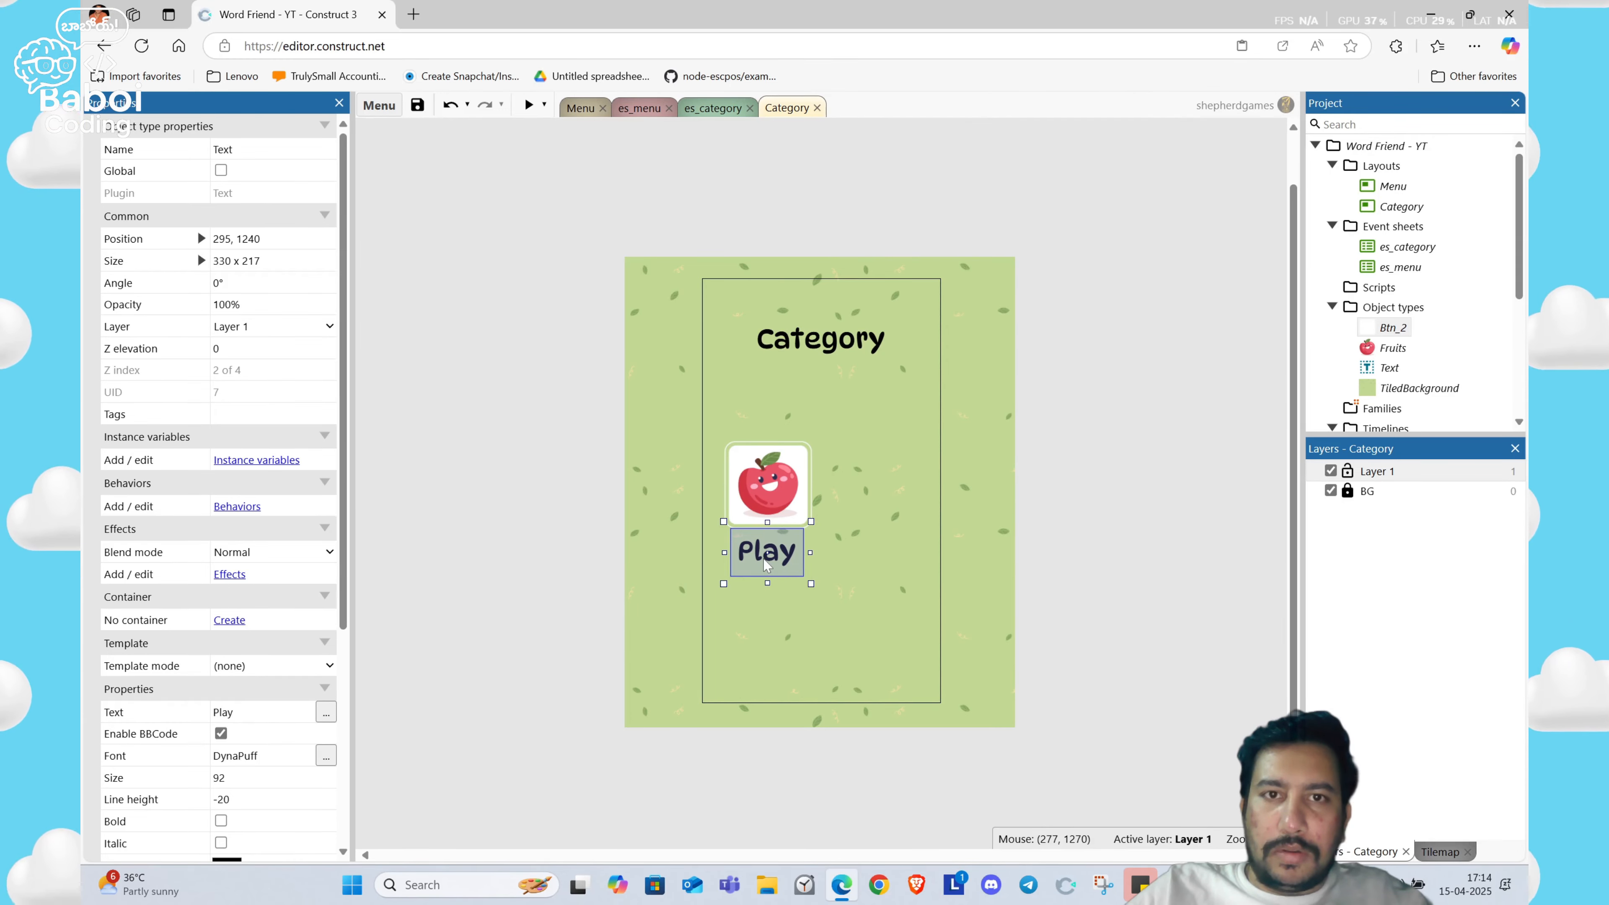
double_click(767, 563)
key(ctrl+a)
text(Fr)
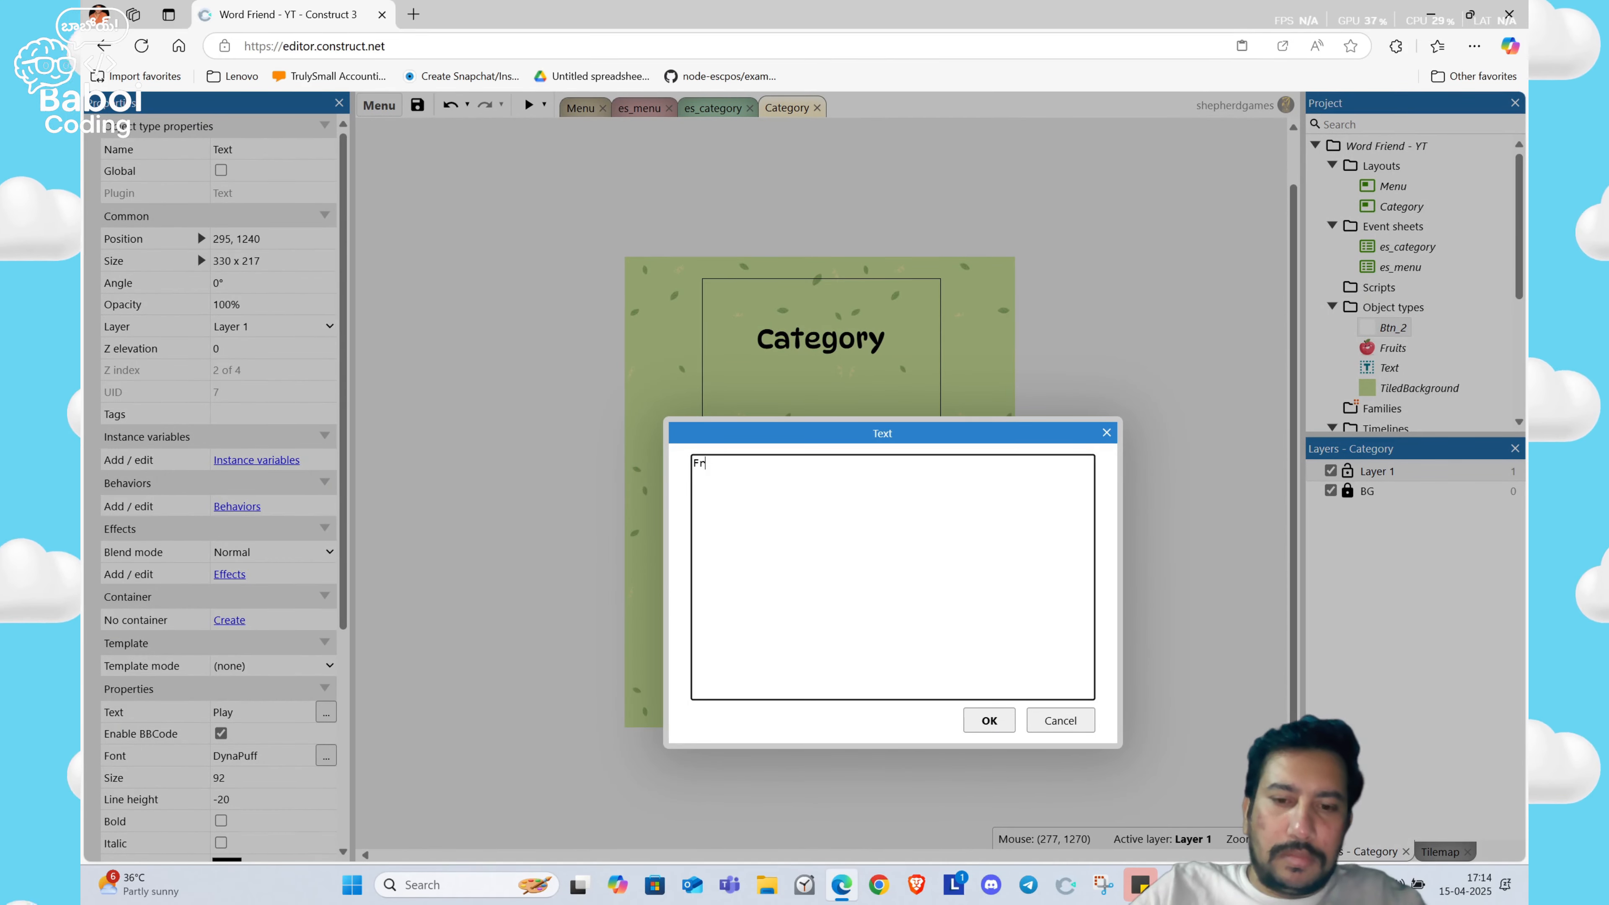
text(uits)
key(Return)
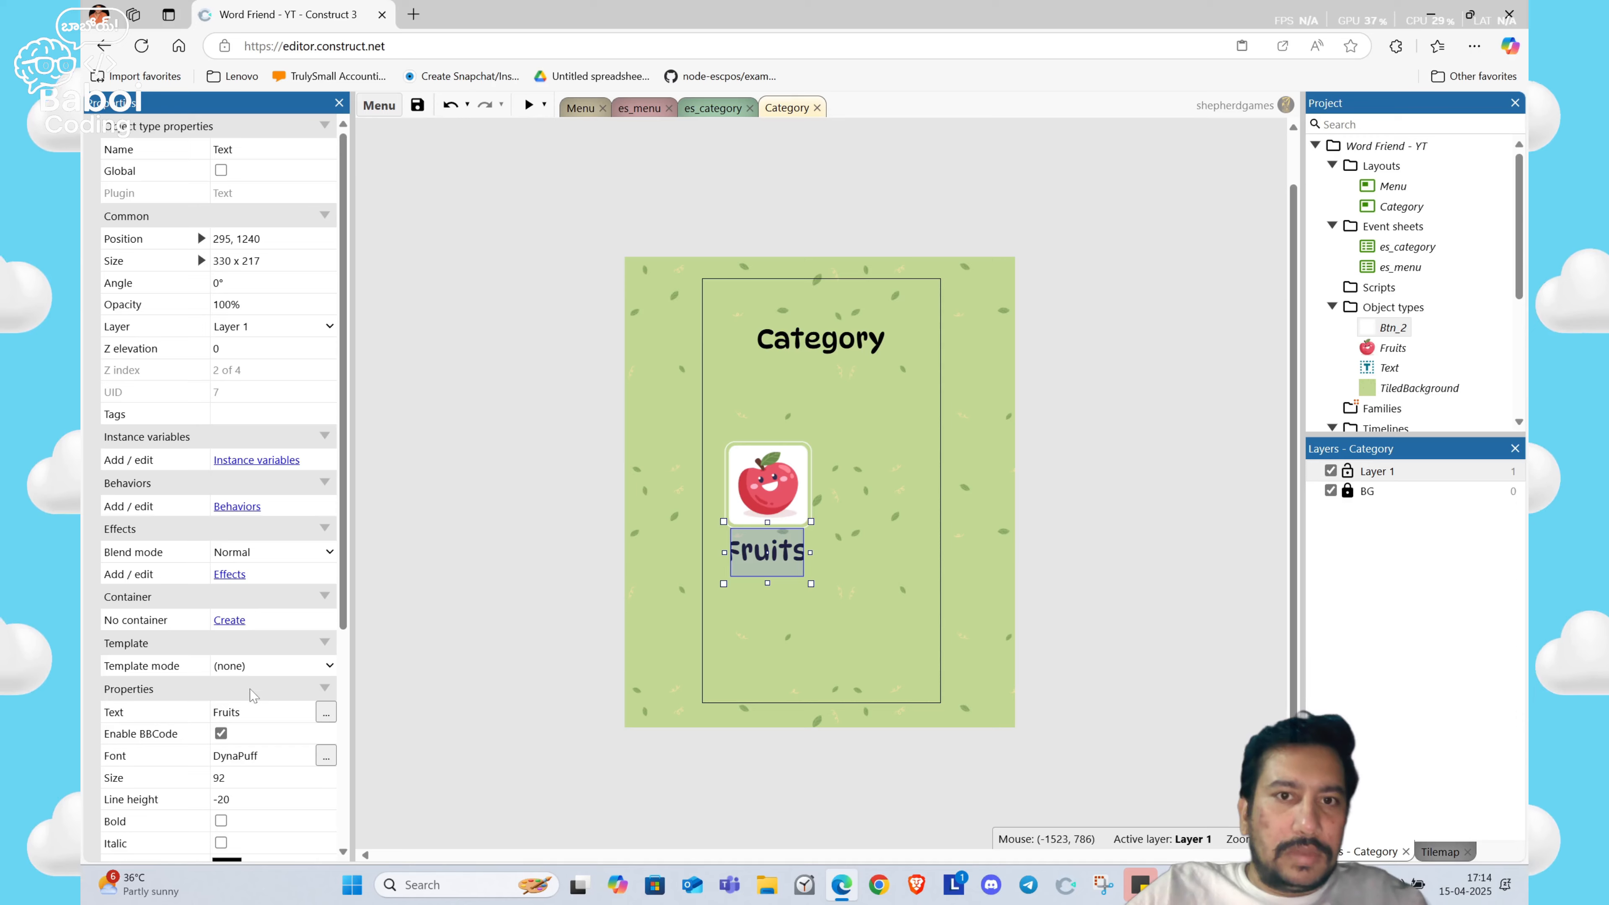
Step: Set the Fruits label's font size to 52 and move it up closer to the apple button at 295, 1219
scroll(253, 696, down, 3)
click(267, 581)
text(52)
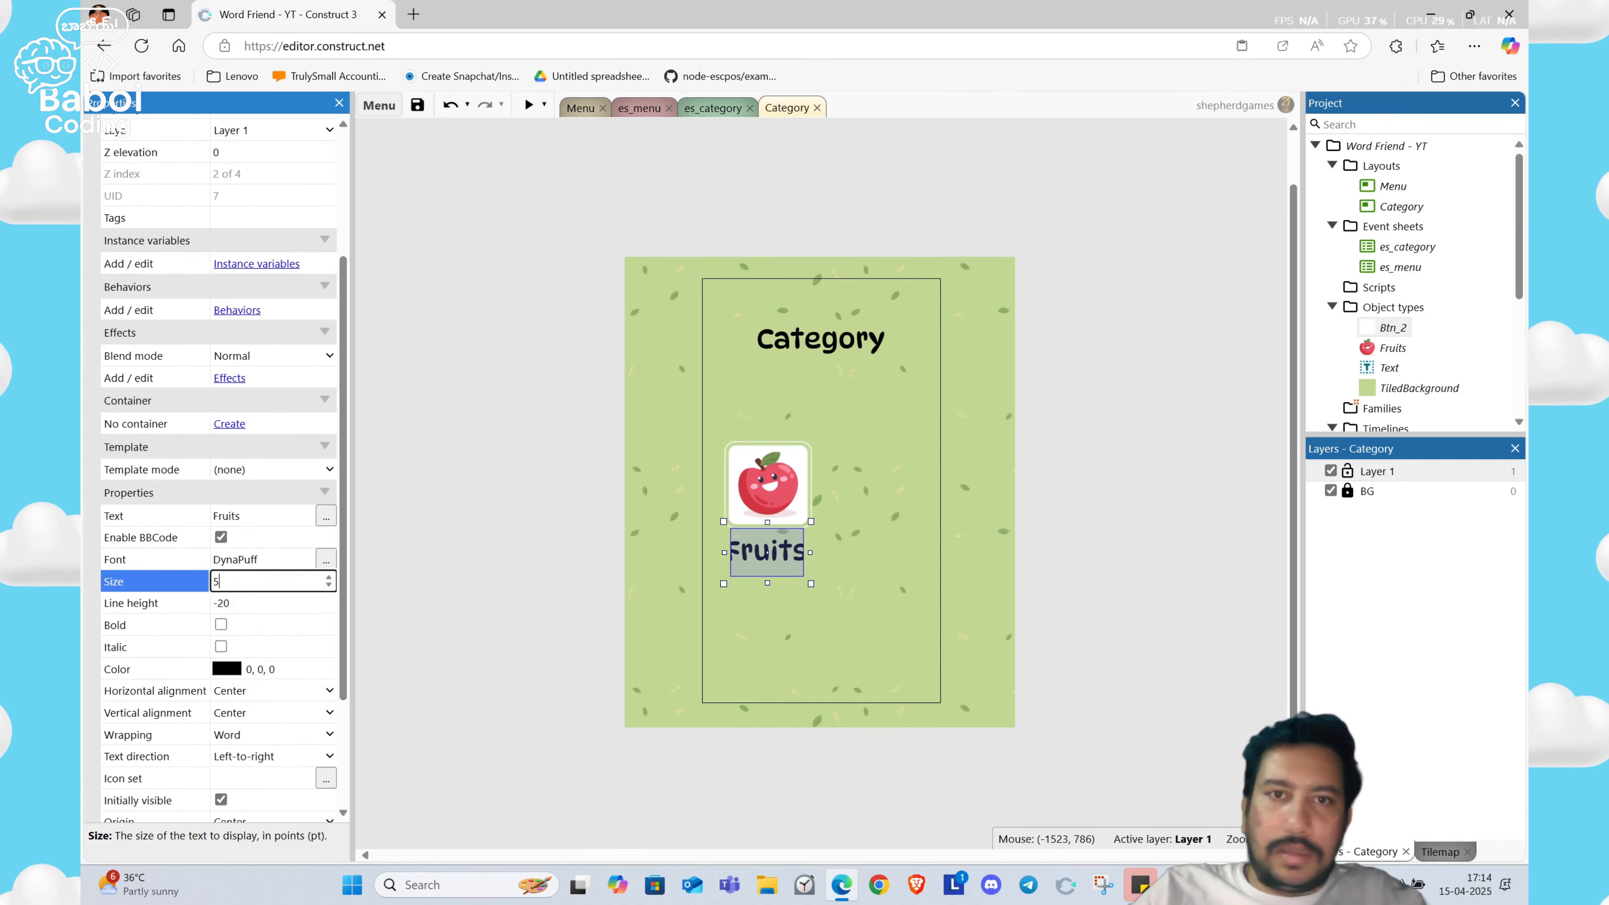
key(Tab)
click(565, 551)
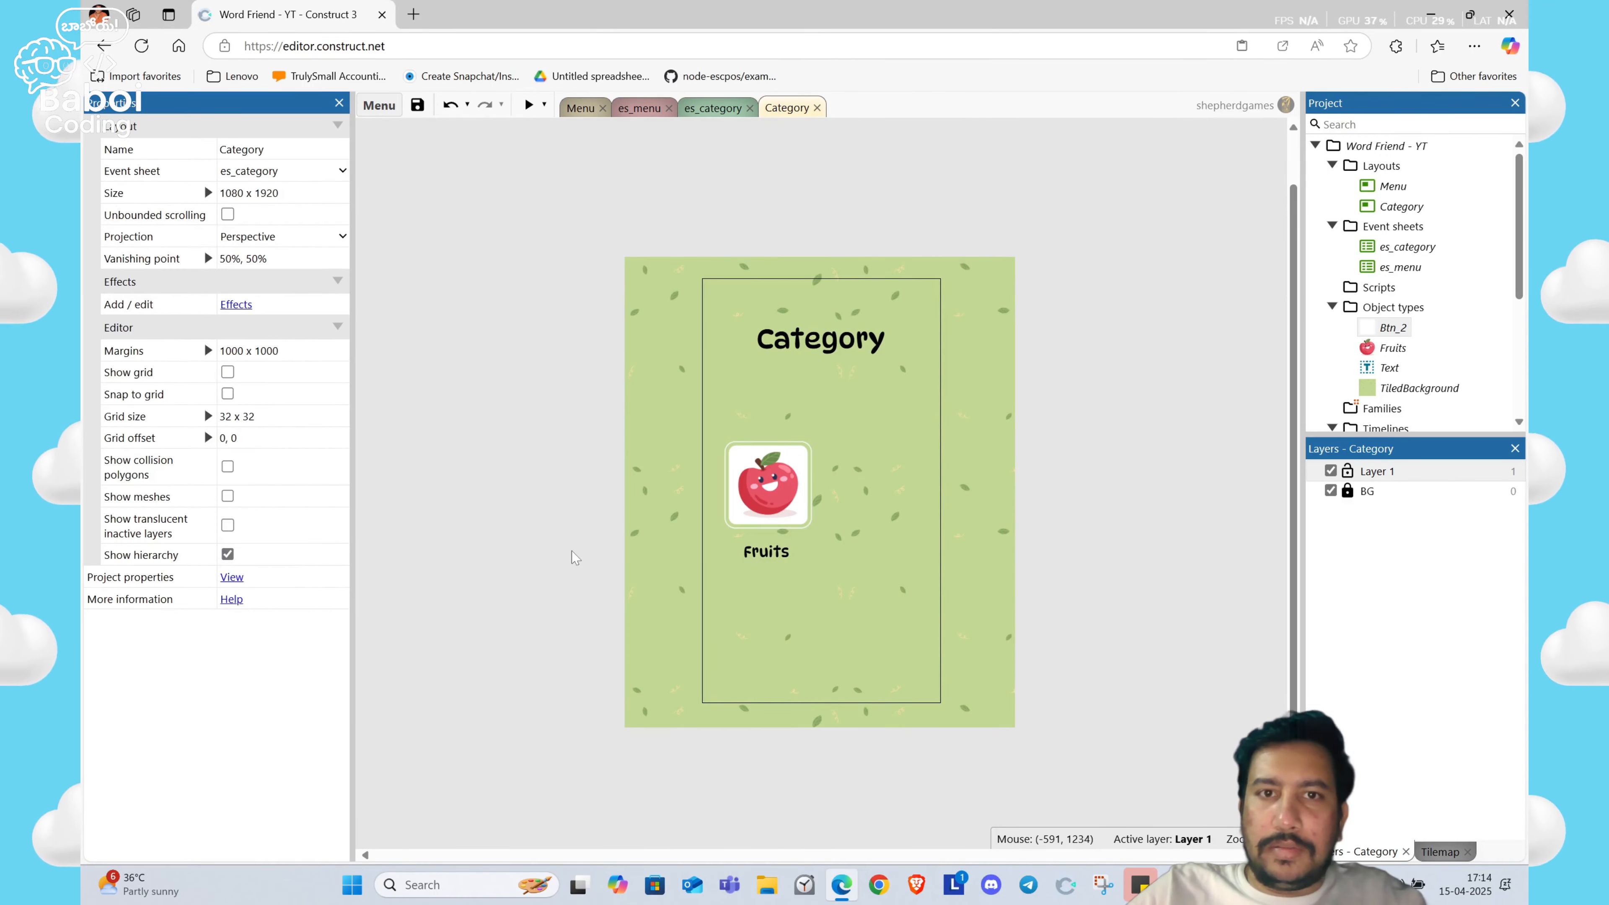
click(753, 557)
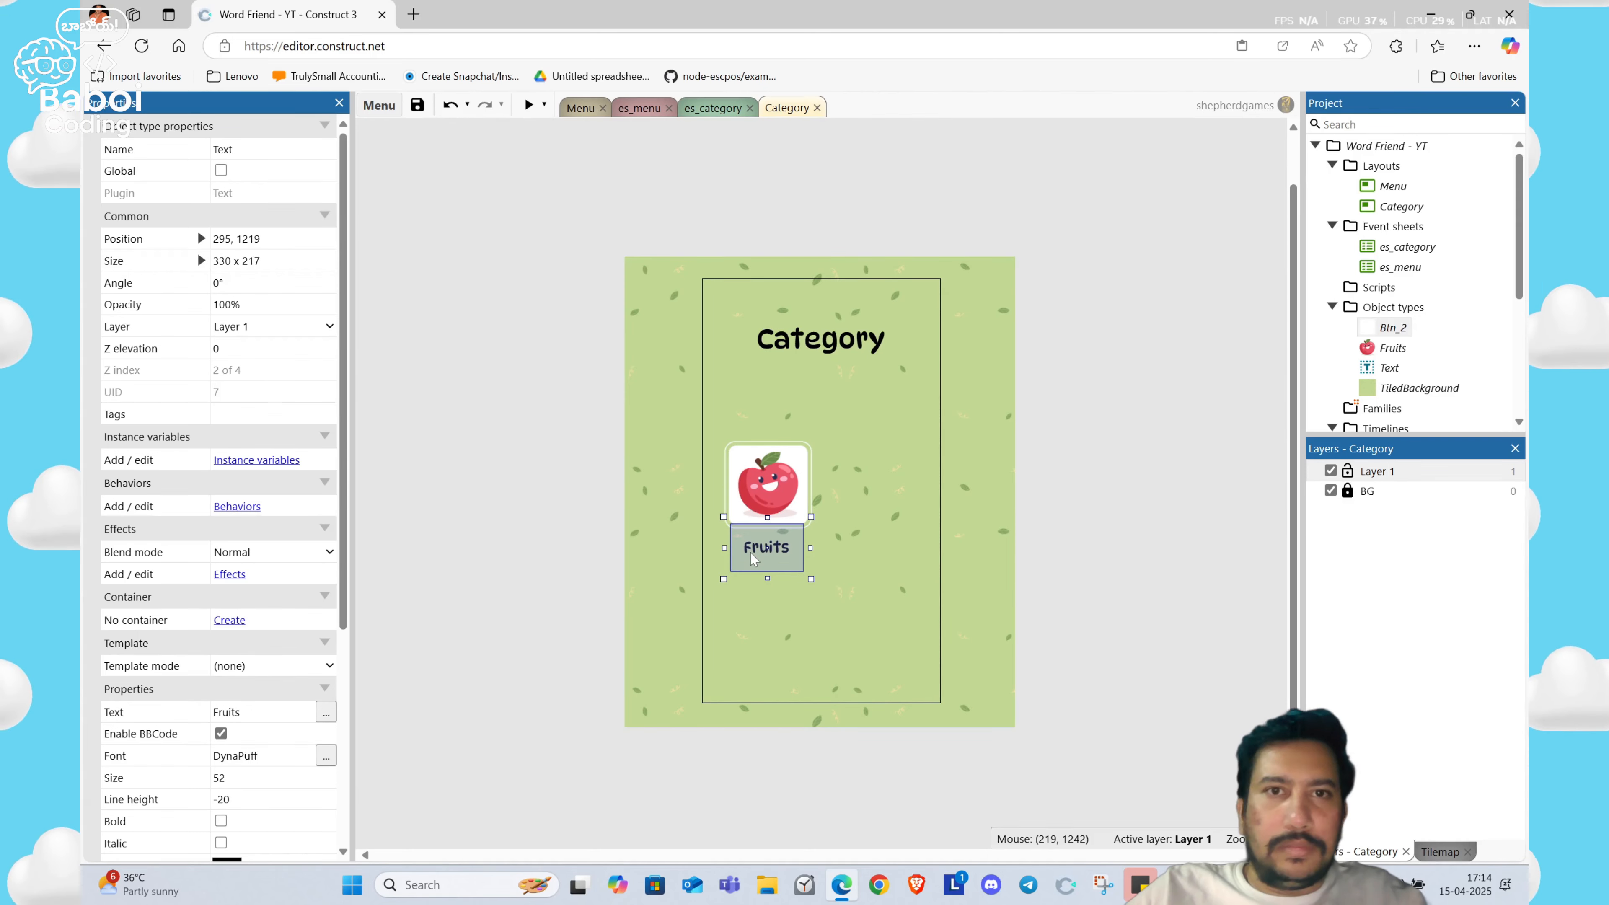
click(611, 571)
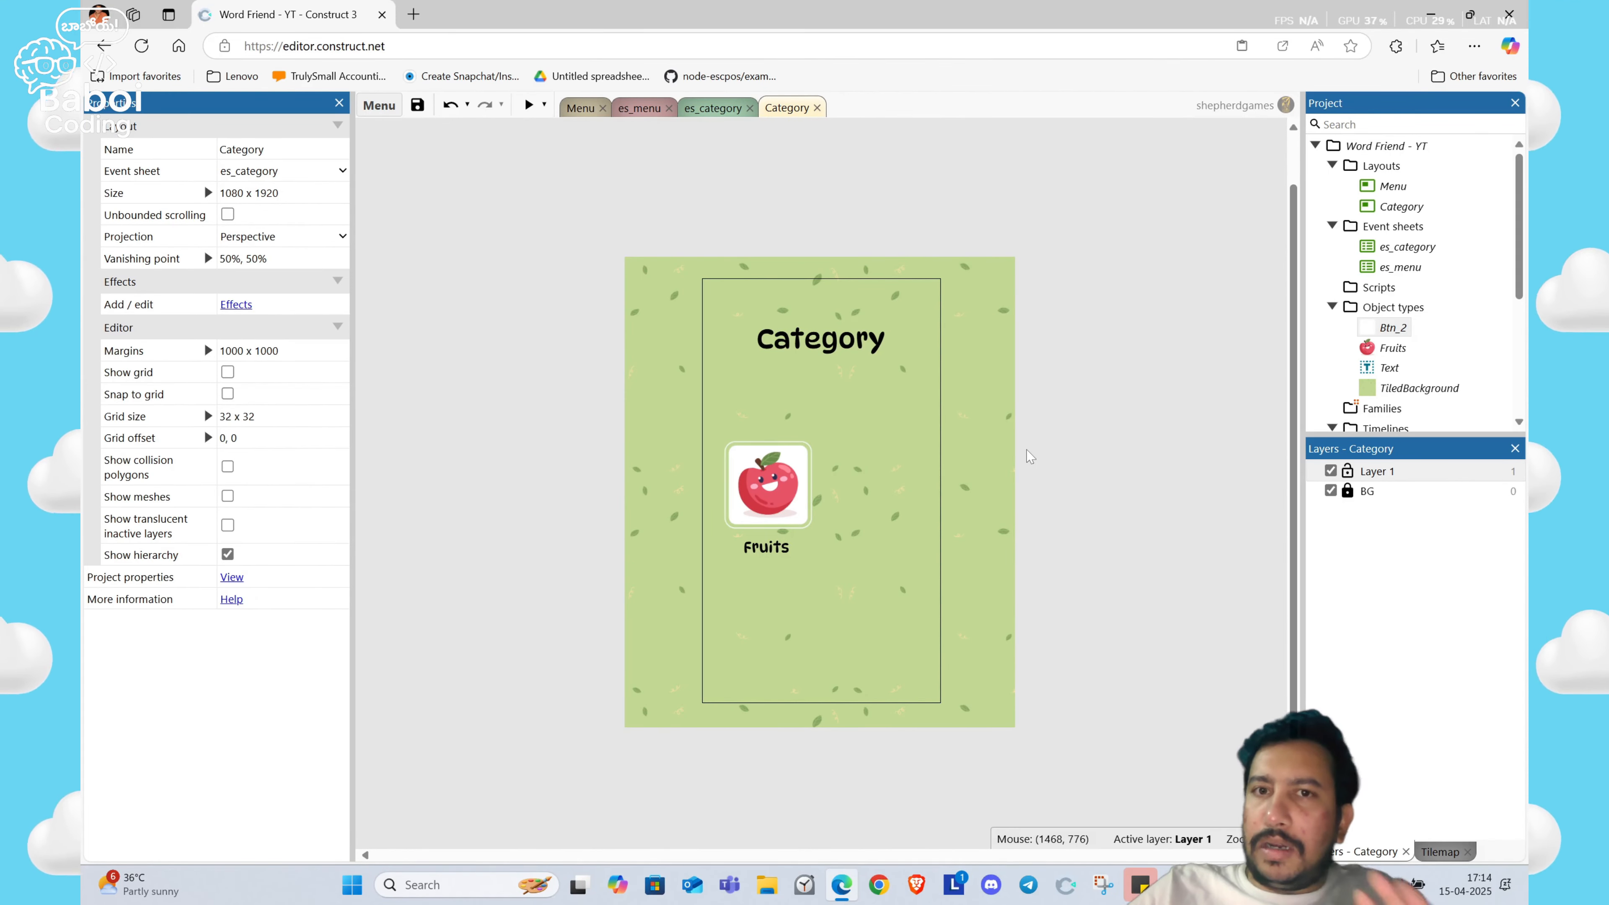
Step: Insert a new Sprite object to the right of the apple button at about 731, 852
right_click(870, 459)
click(914, 487)
text(spr)
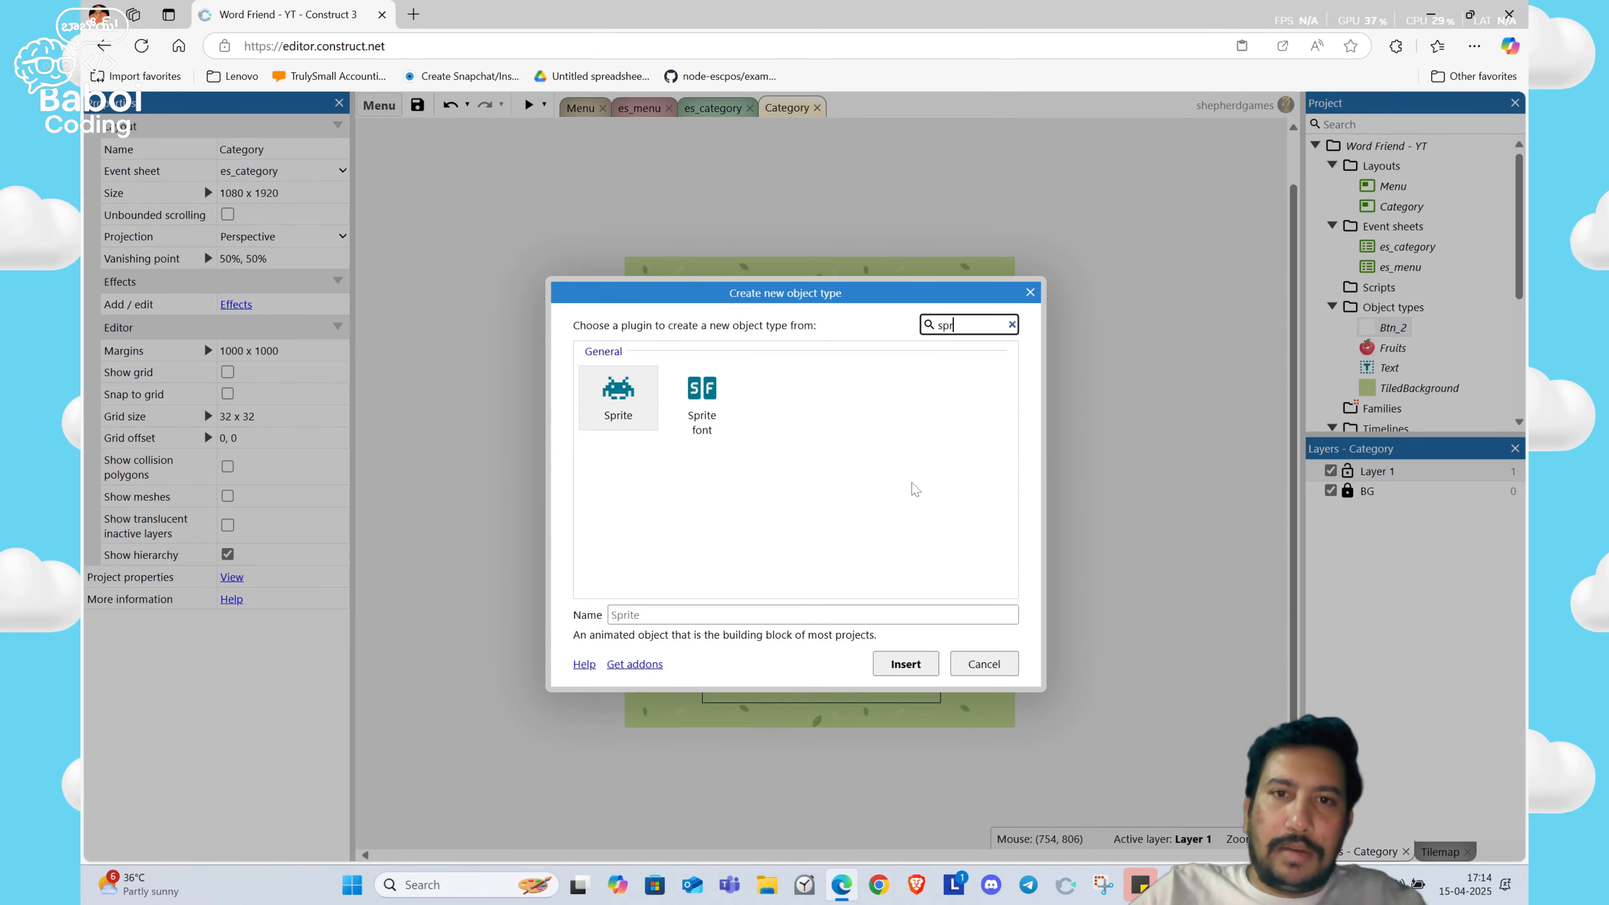
key(Return)
click(864, 466)
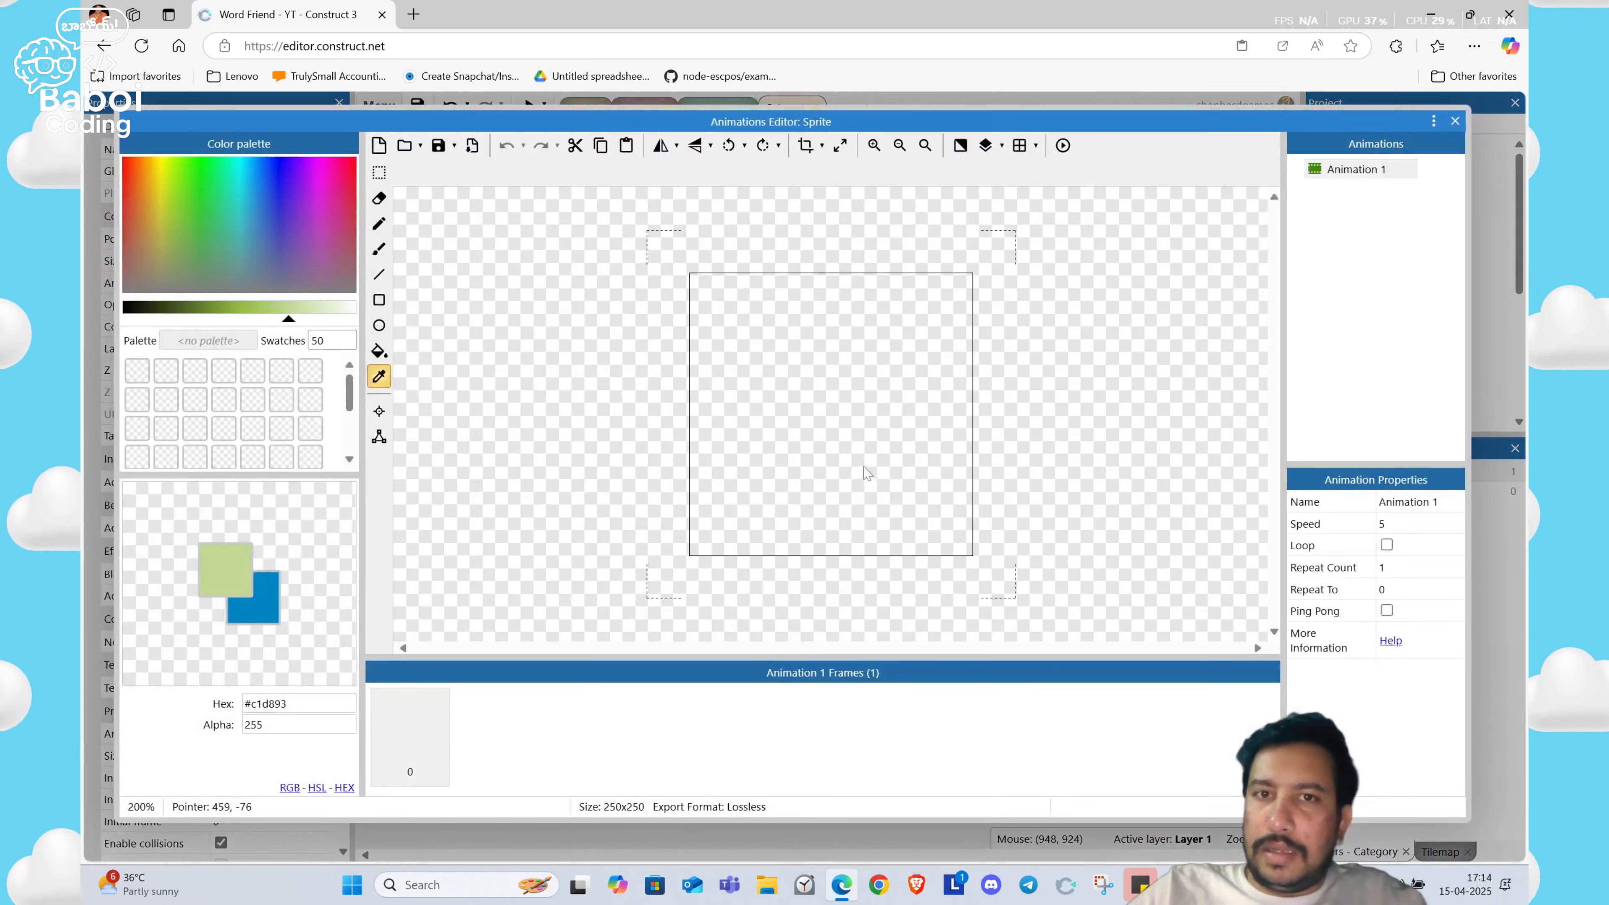
Step: Load crab.png, Jelly Fish.png, Octopus.png, Star Fish.png, Turtle.png and Whale.png as the new sprite's animation frames
click(405, 145)
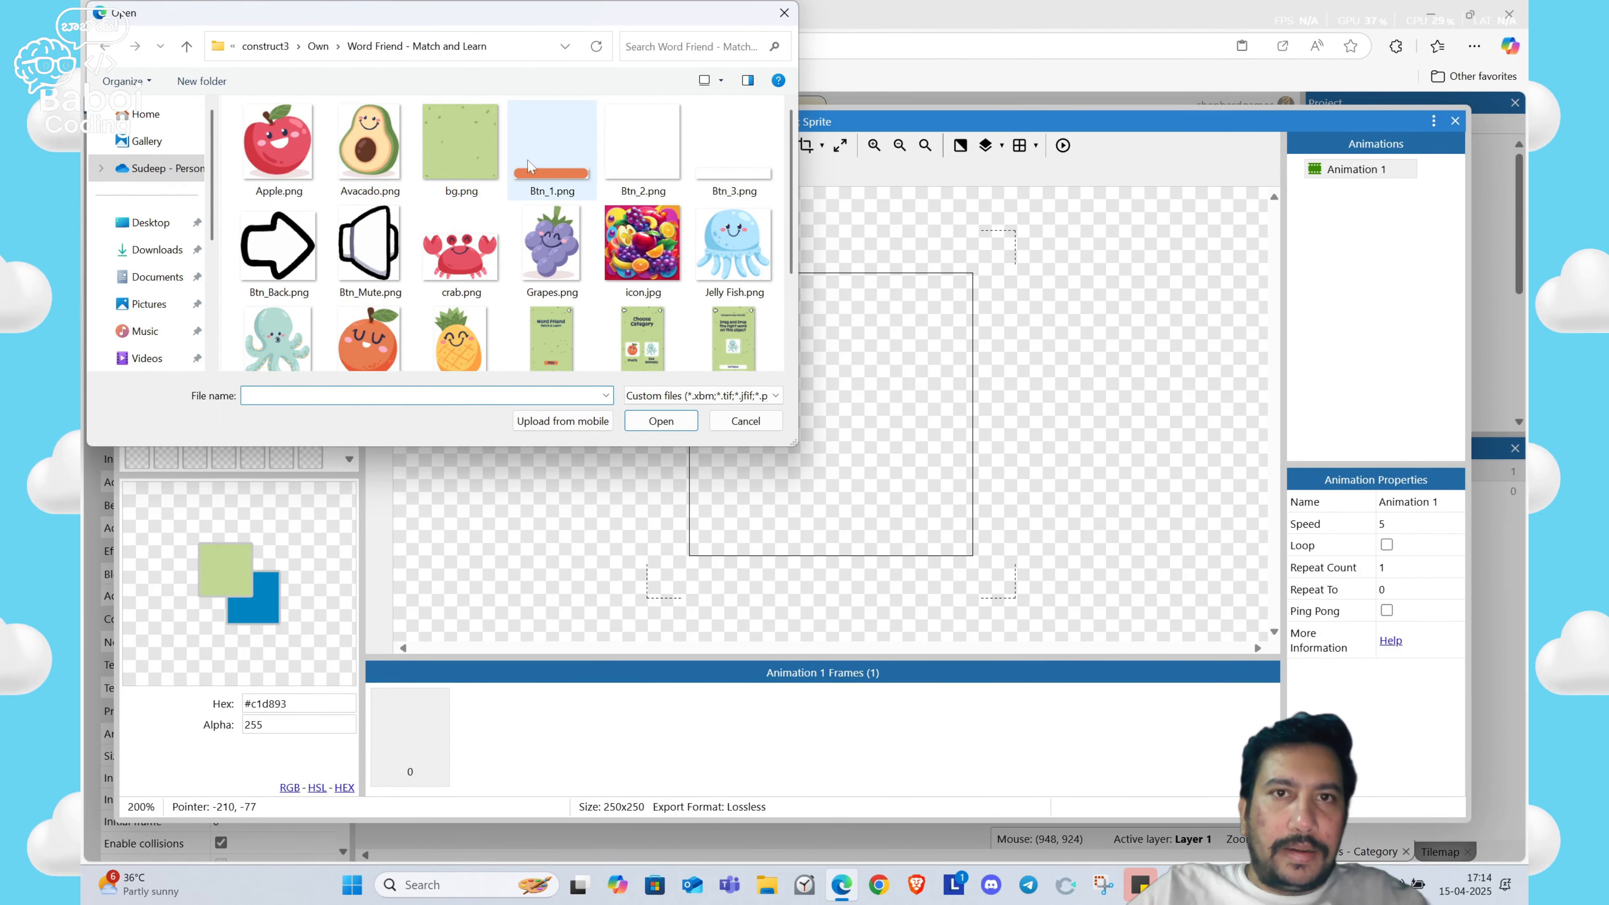
click(464, 250)
ctrl+click(734, 247)
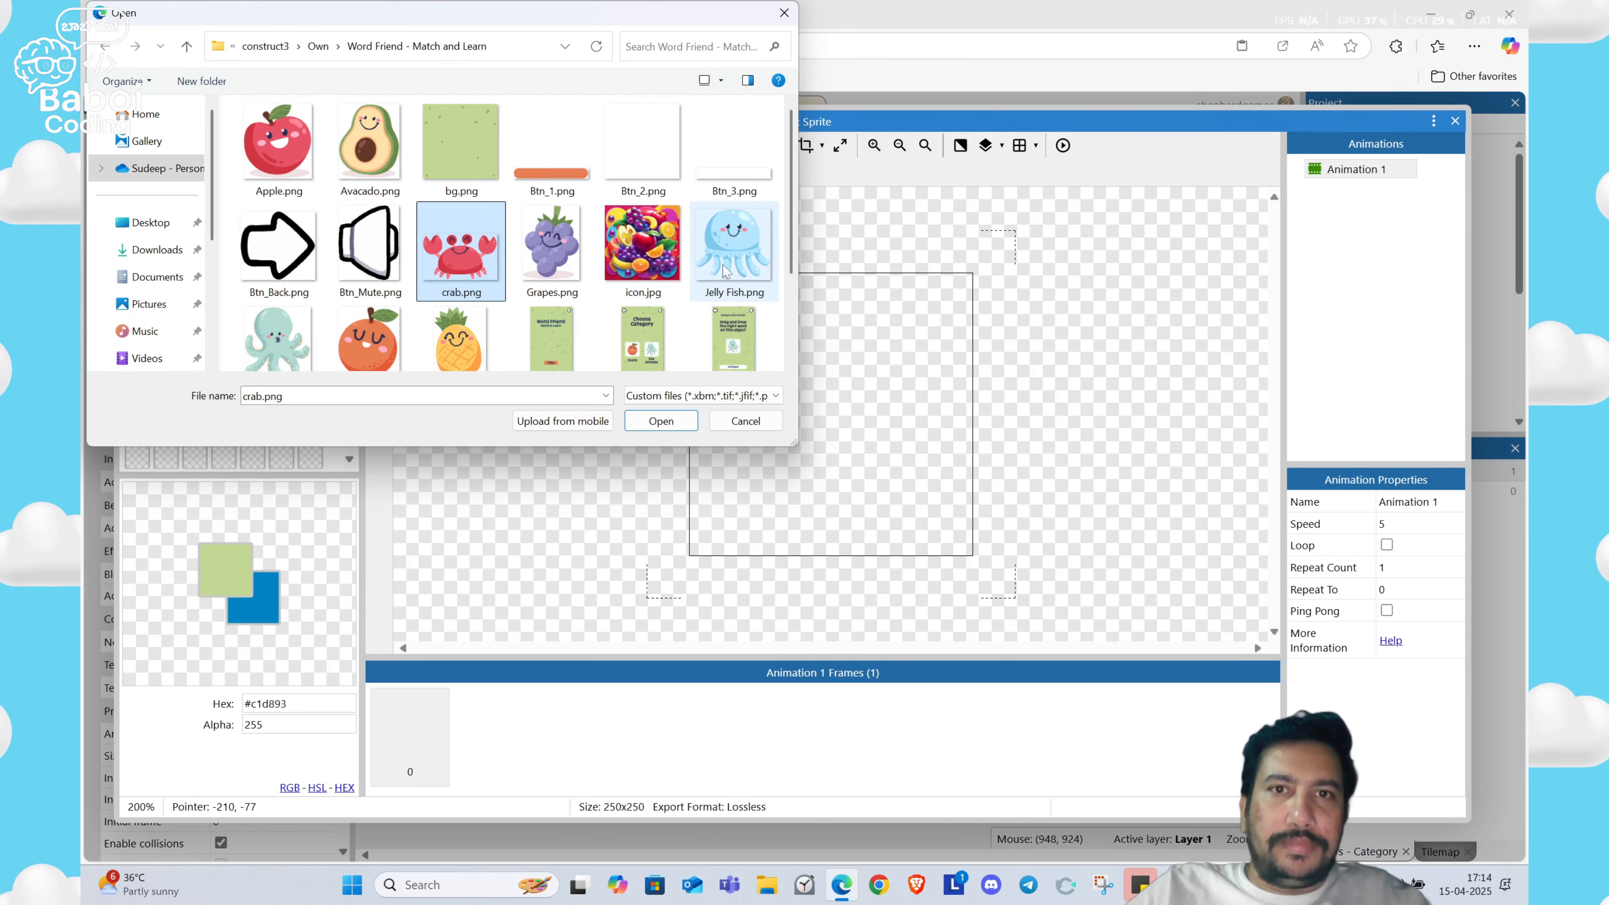
ctrl+click(271, 342)
scroll(269, 342, down, 2)
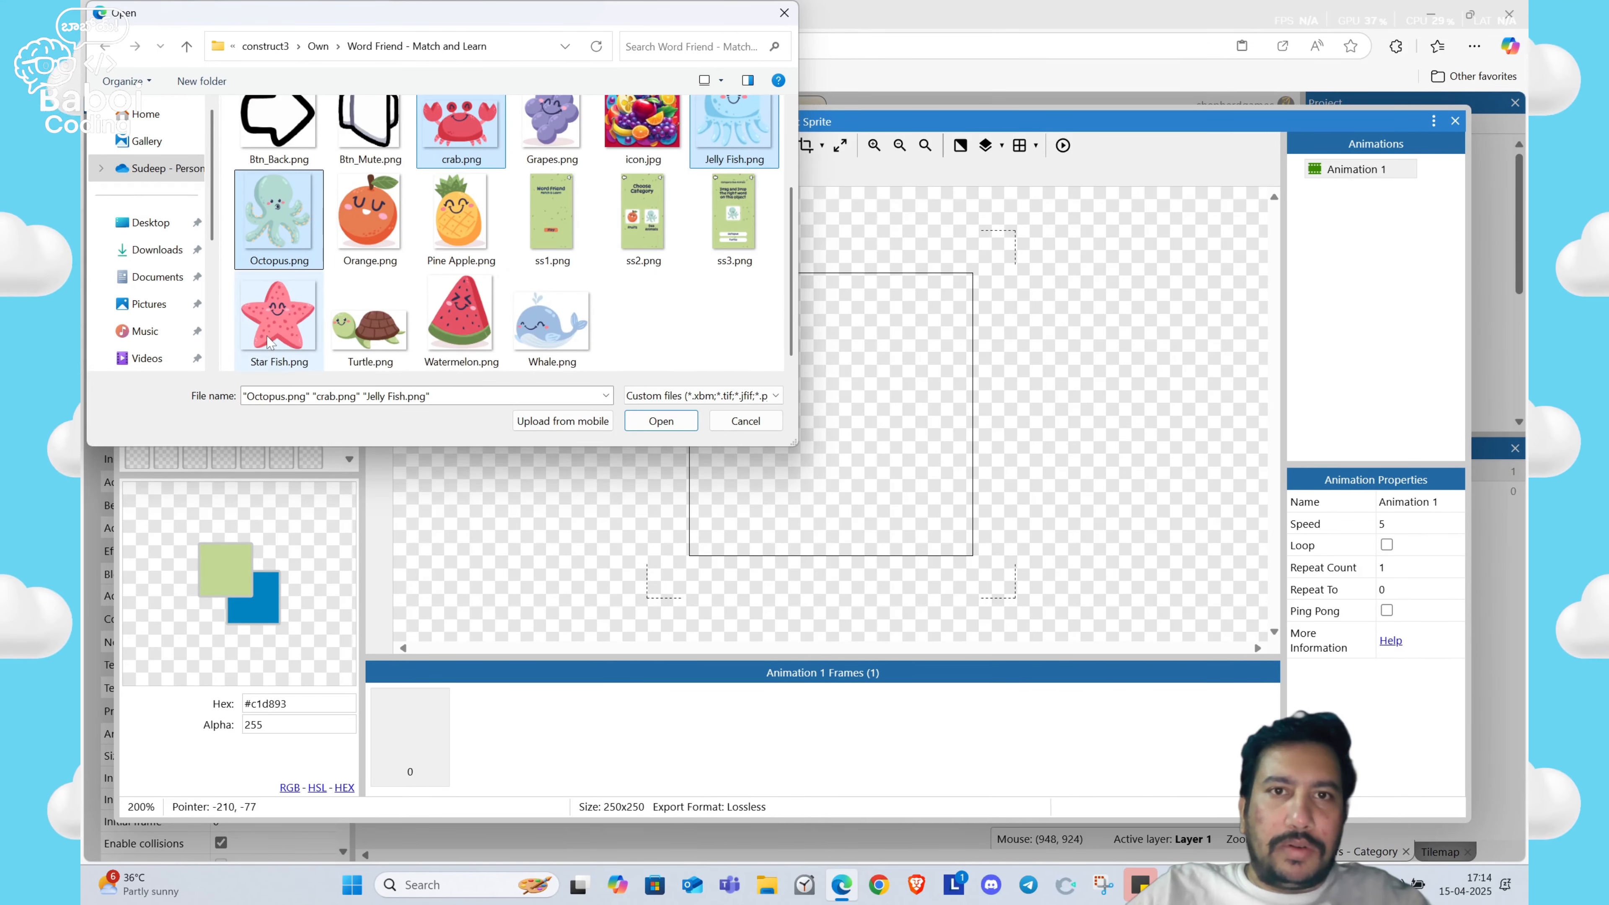
ctrl+click(309, 343)
ctrl+click(371, 330)
ctrl+click(548, 344)
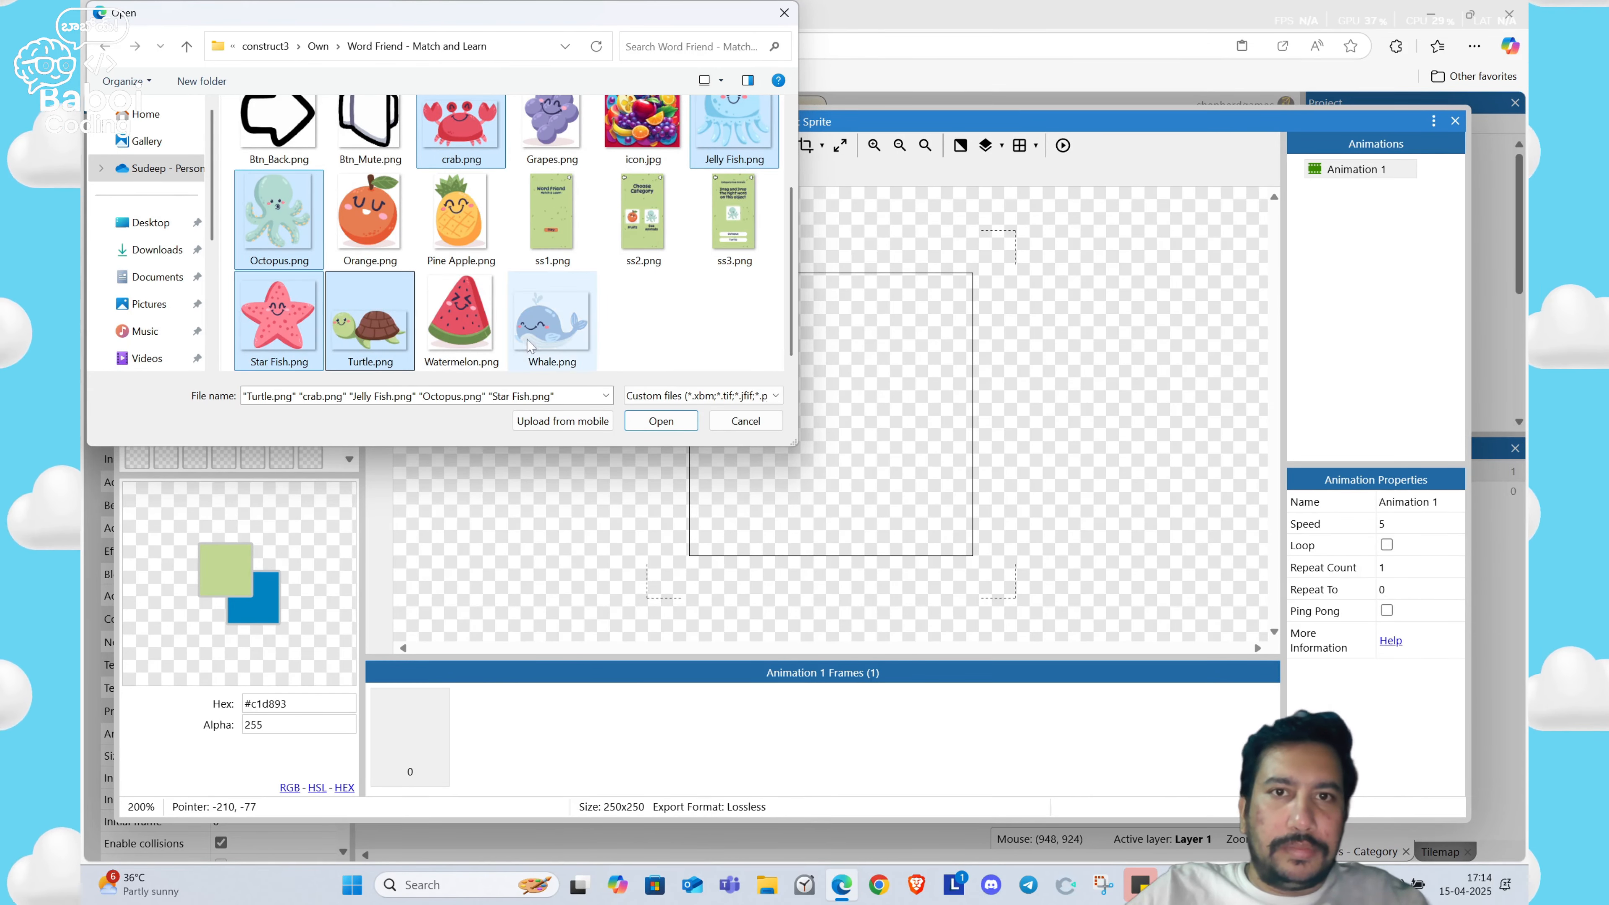
click(661, 421)
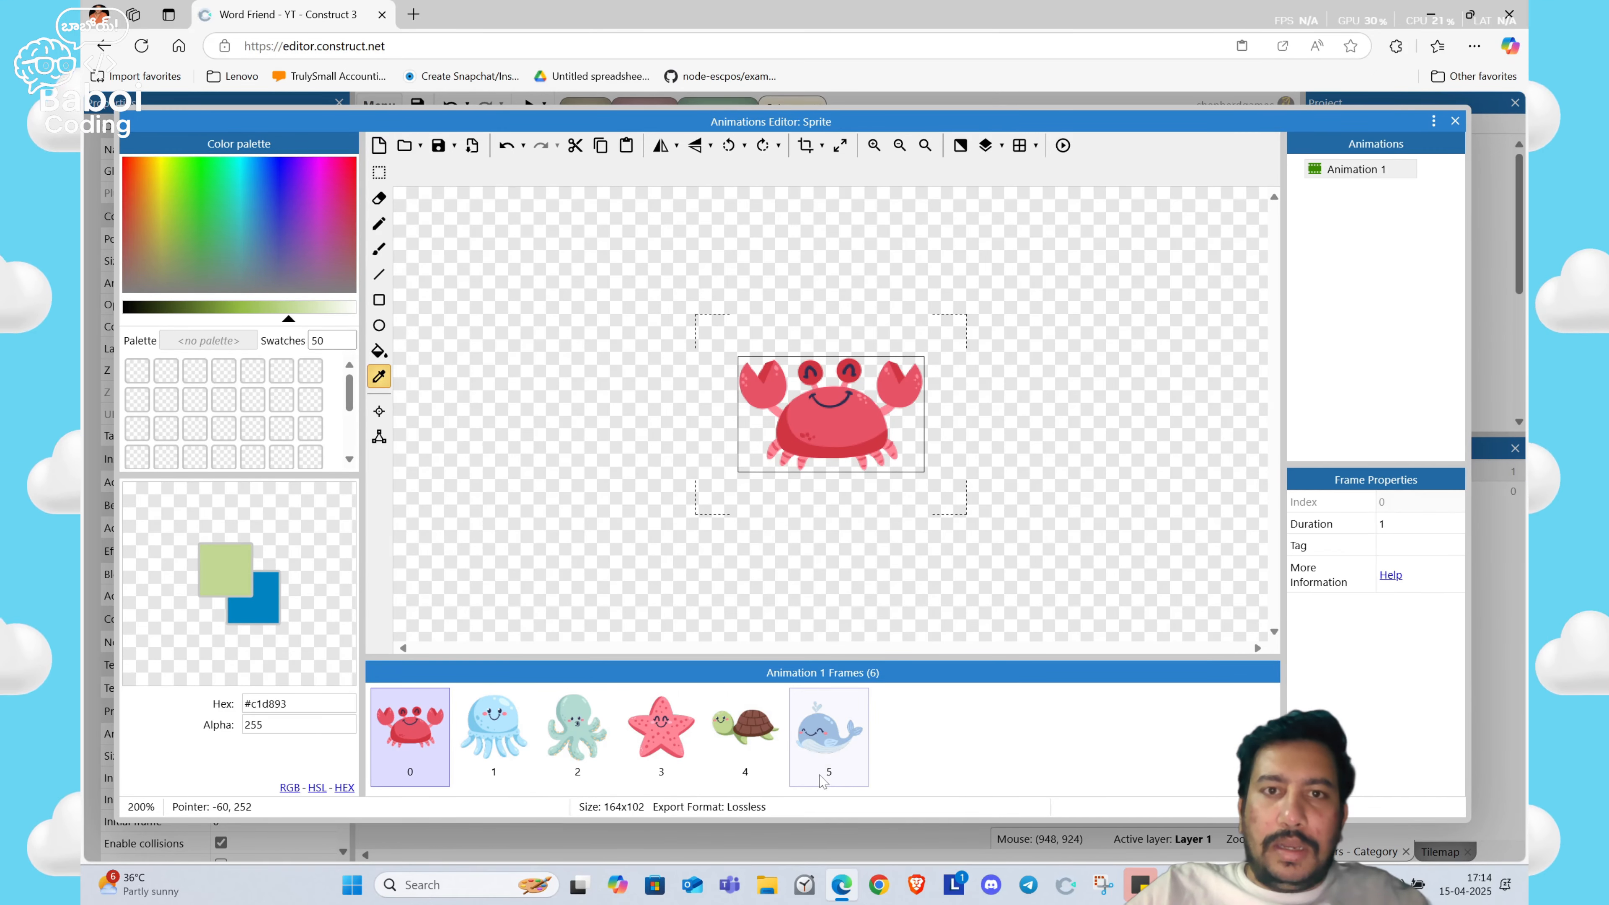
Step: Set the sea animal animation's speed to 0, check its first and last frames, and close the animations editor
click(829, 736)
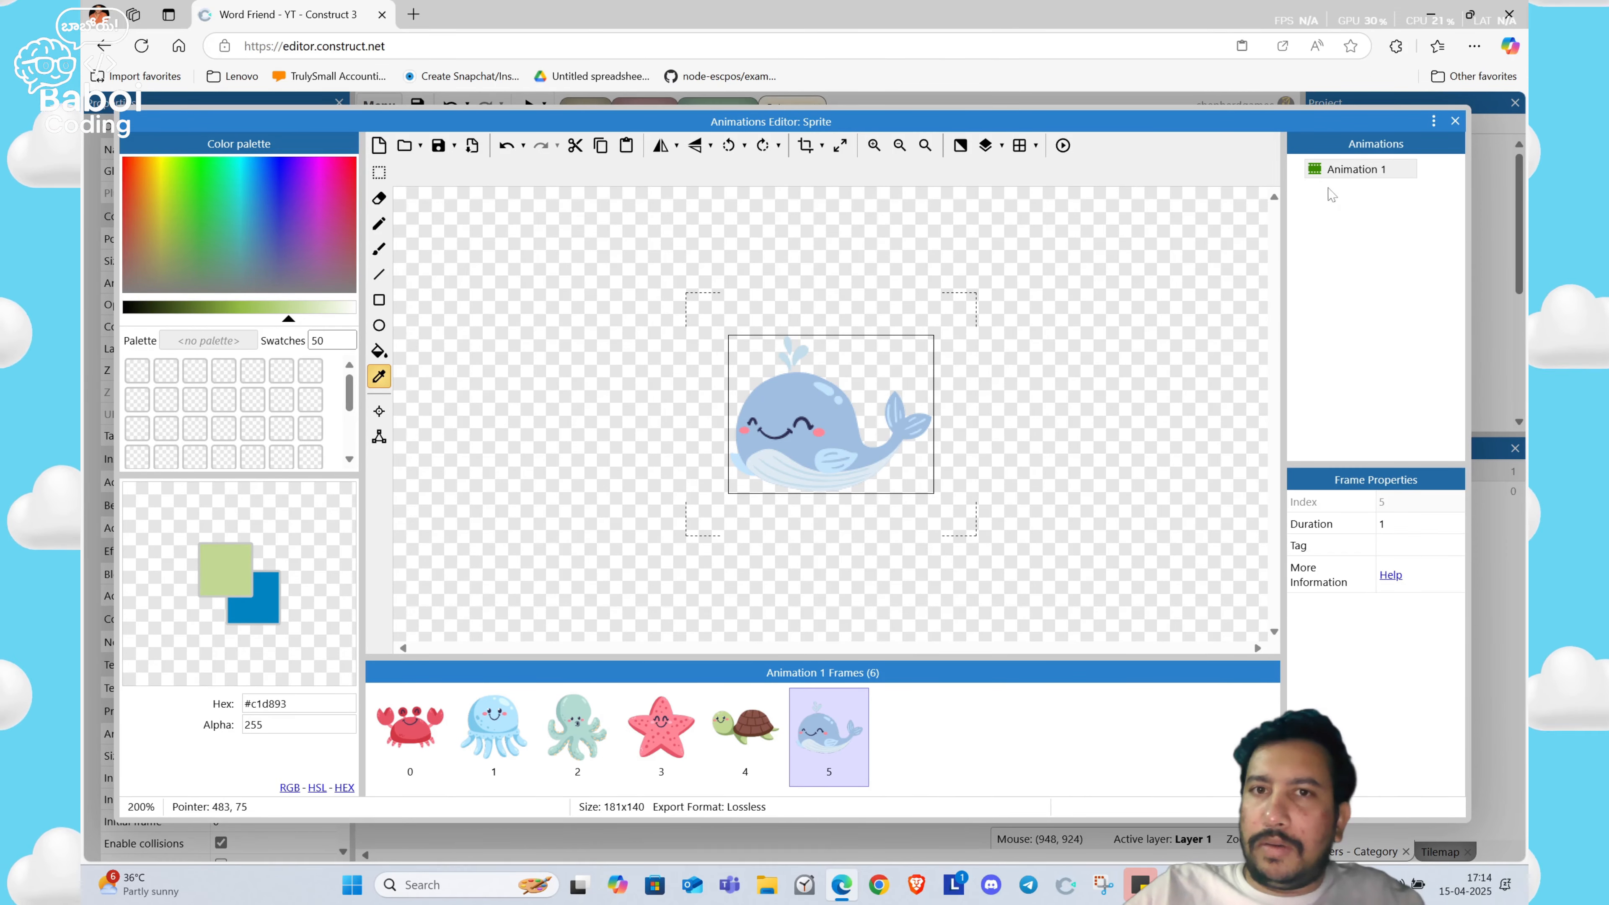
click(1319, 175)
click(1414, 523)
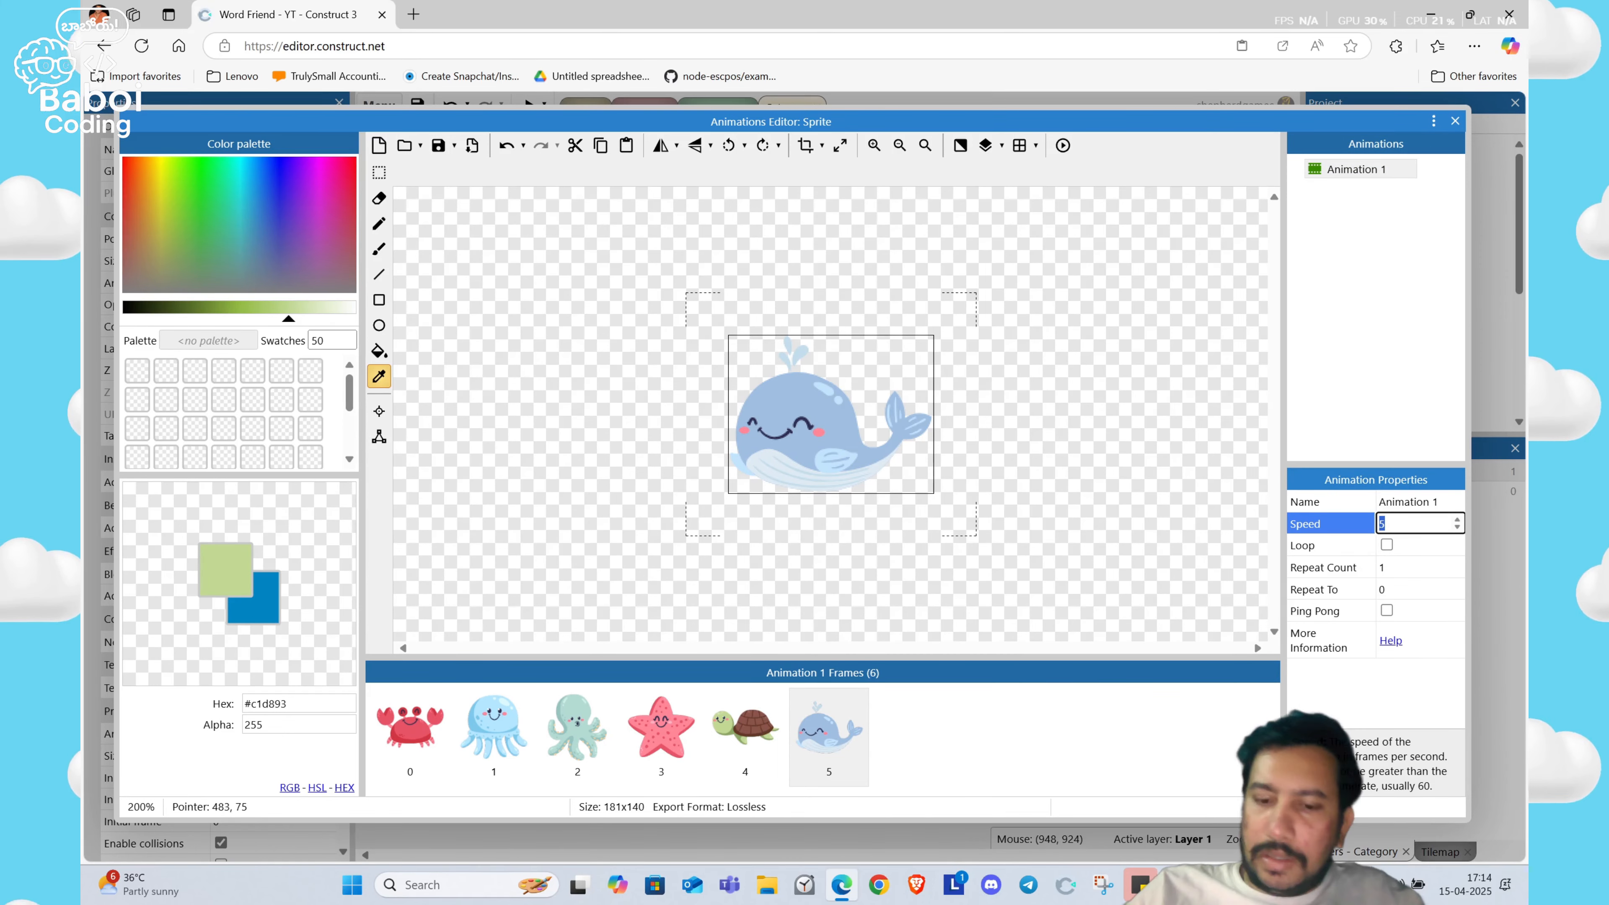
text(0)
key(Tab)
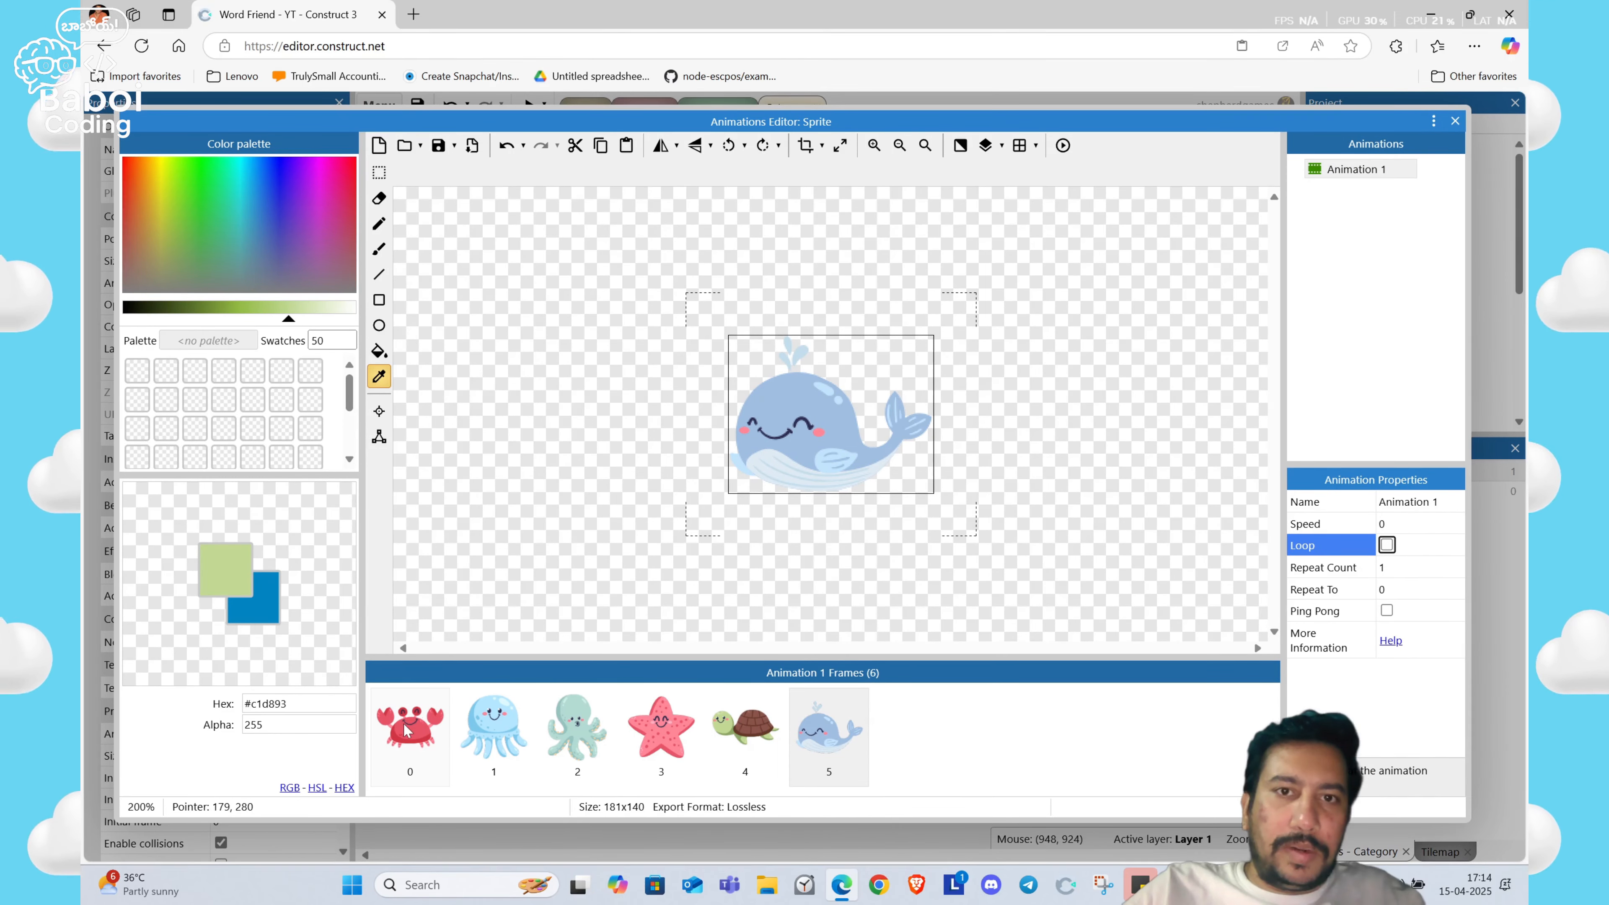
click(406, 731)
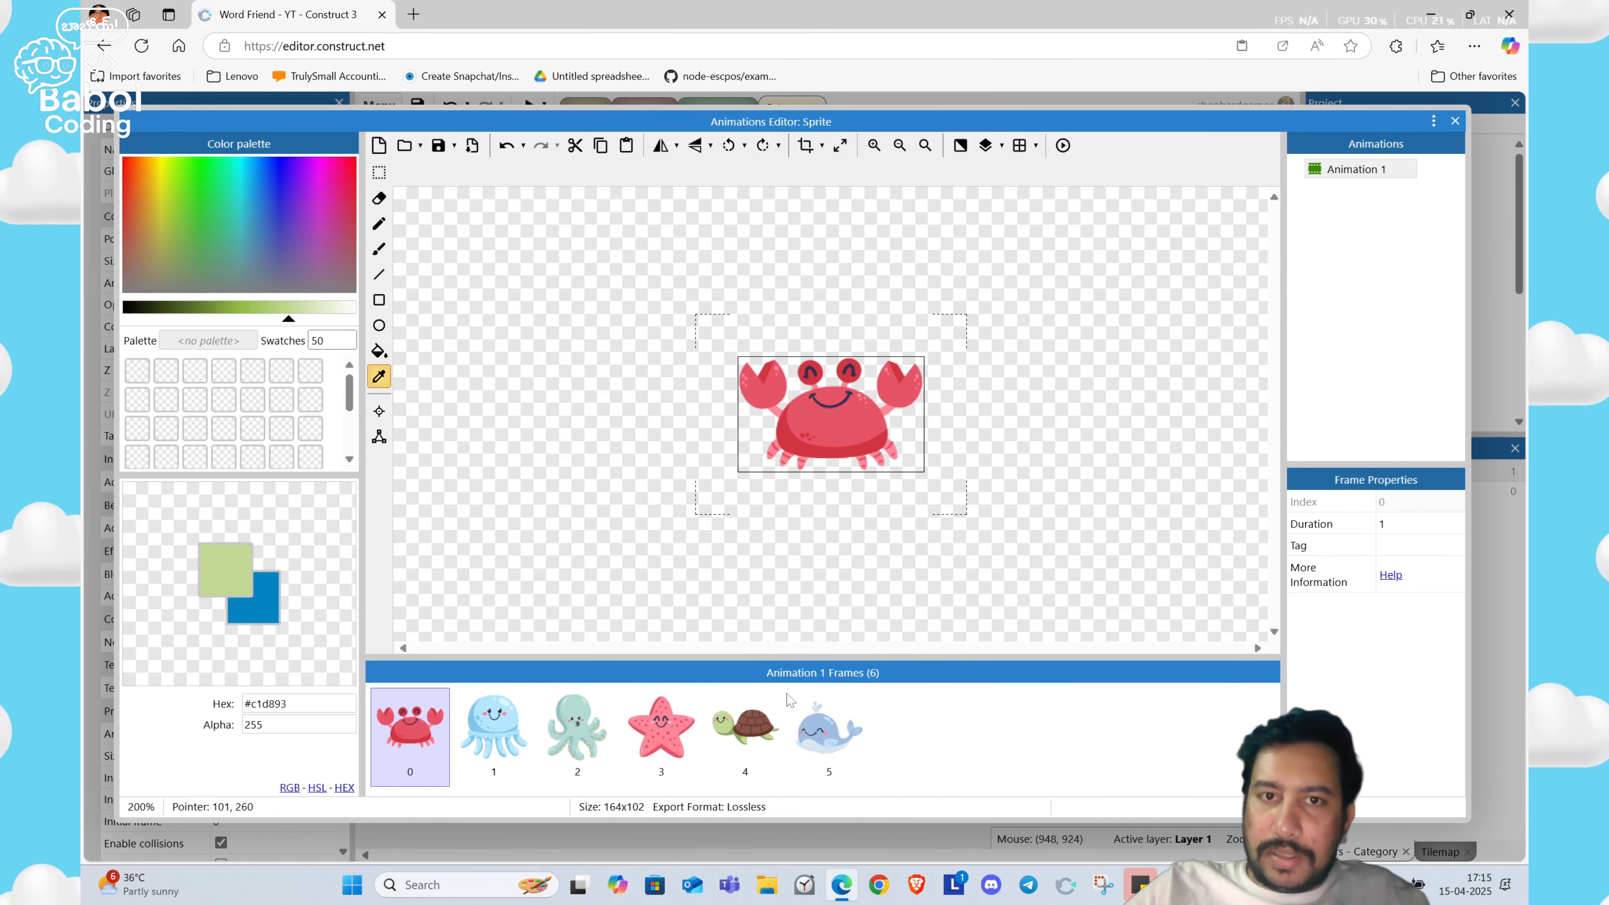
click(834, 760)
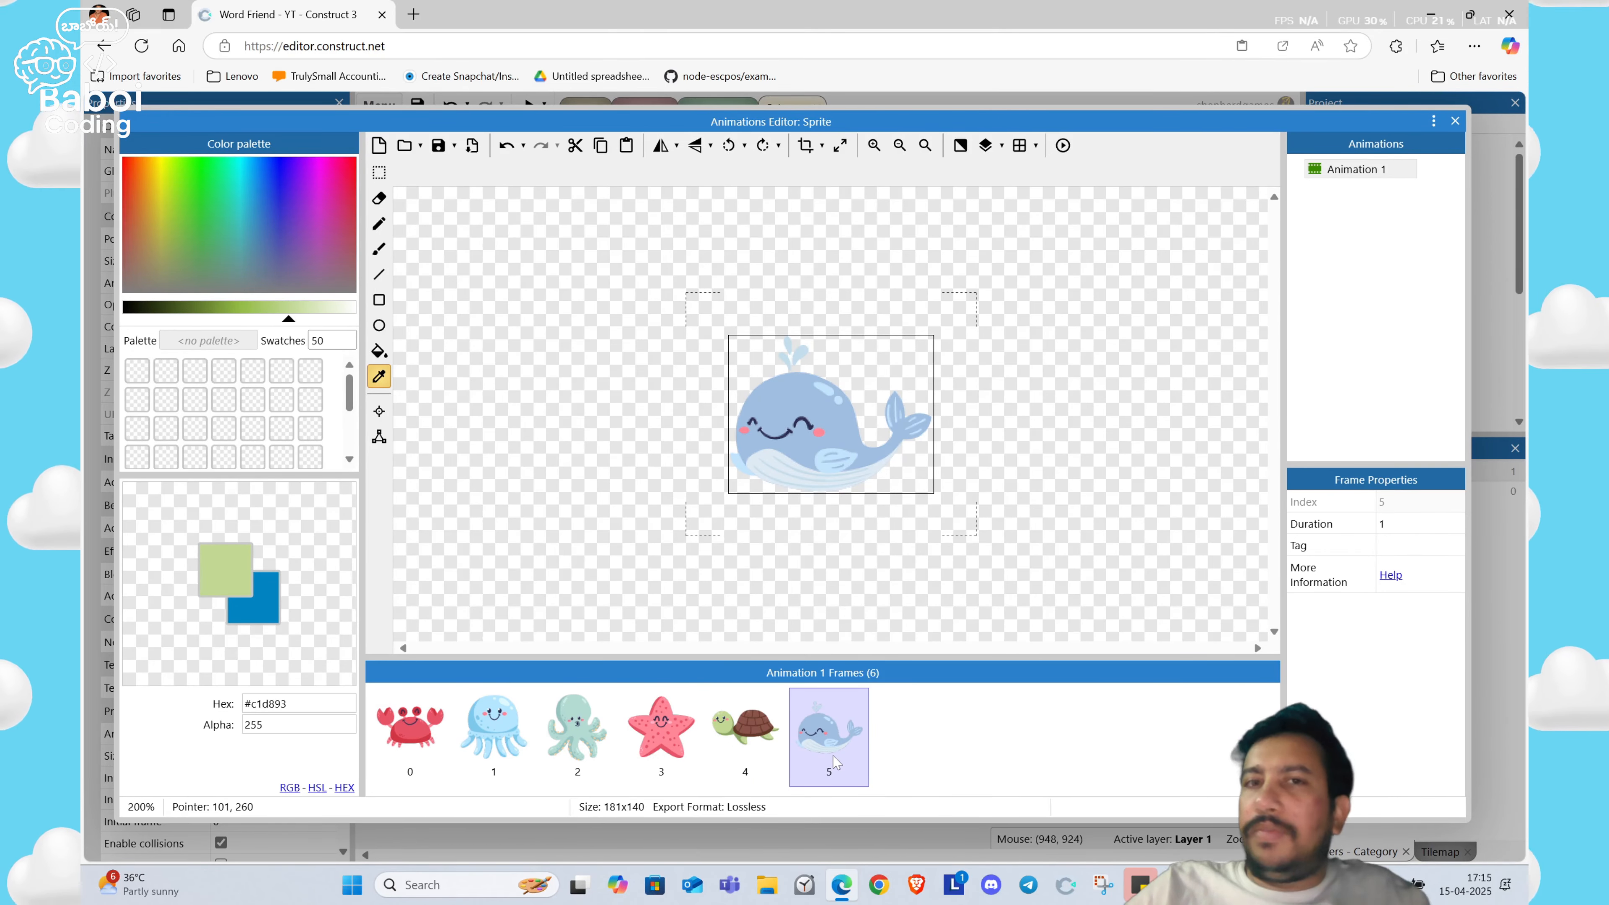
click(1455, 120)
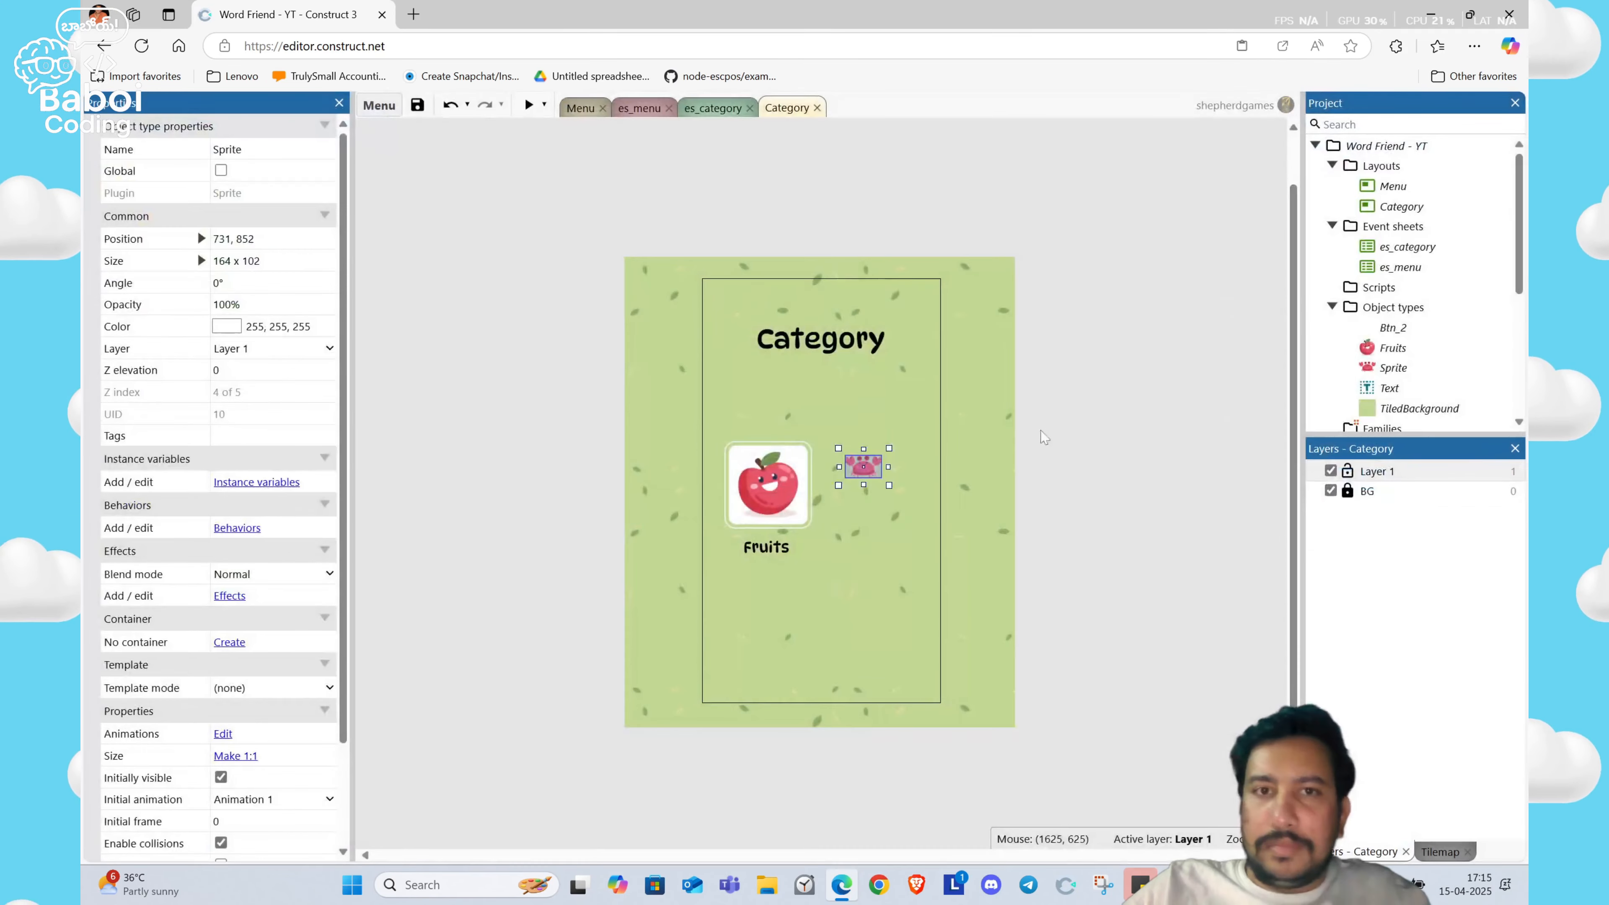
Step: Duplicate the Btn_2 background and place the copy to the right of the apple button at about 864, 942
click(738, 451)
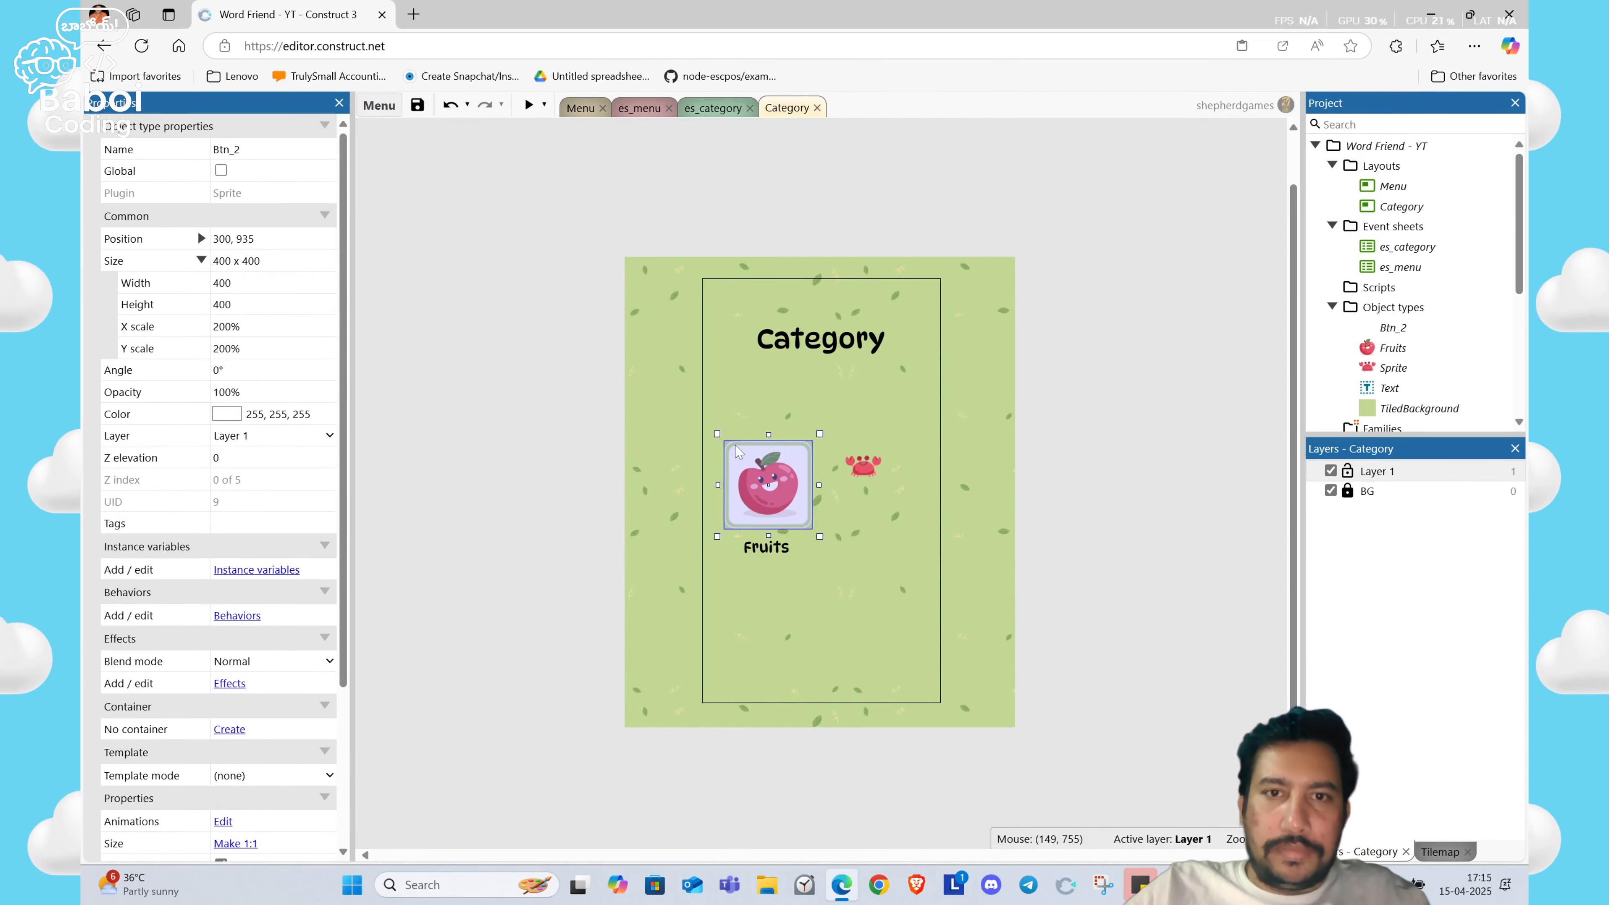
drag(735, 445, 860, 447)
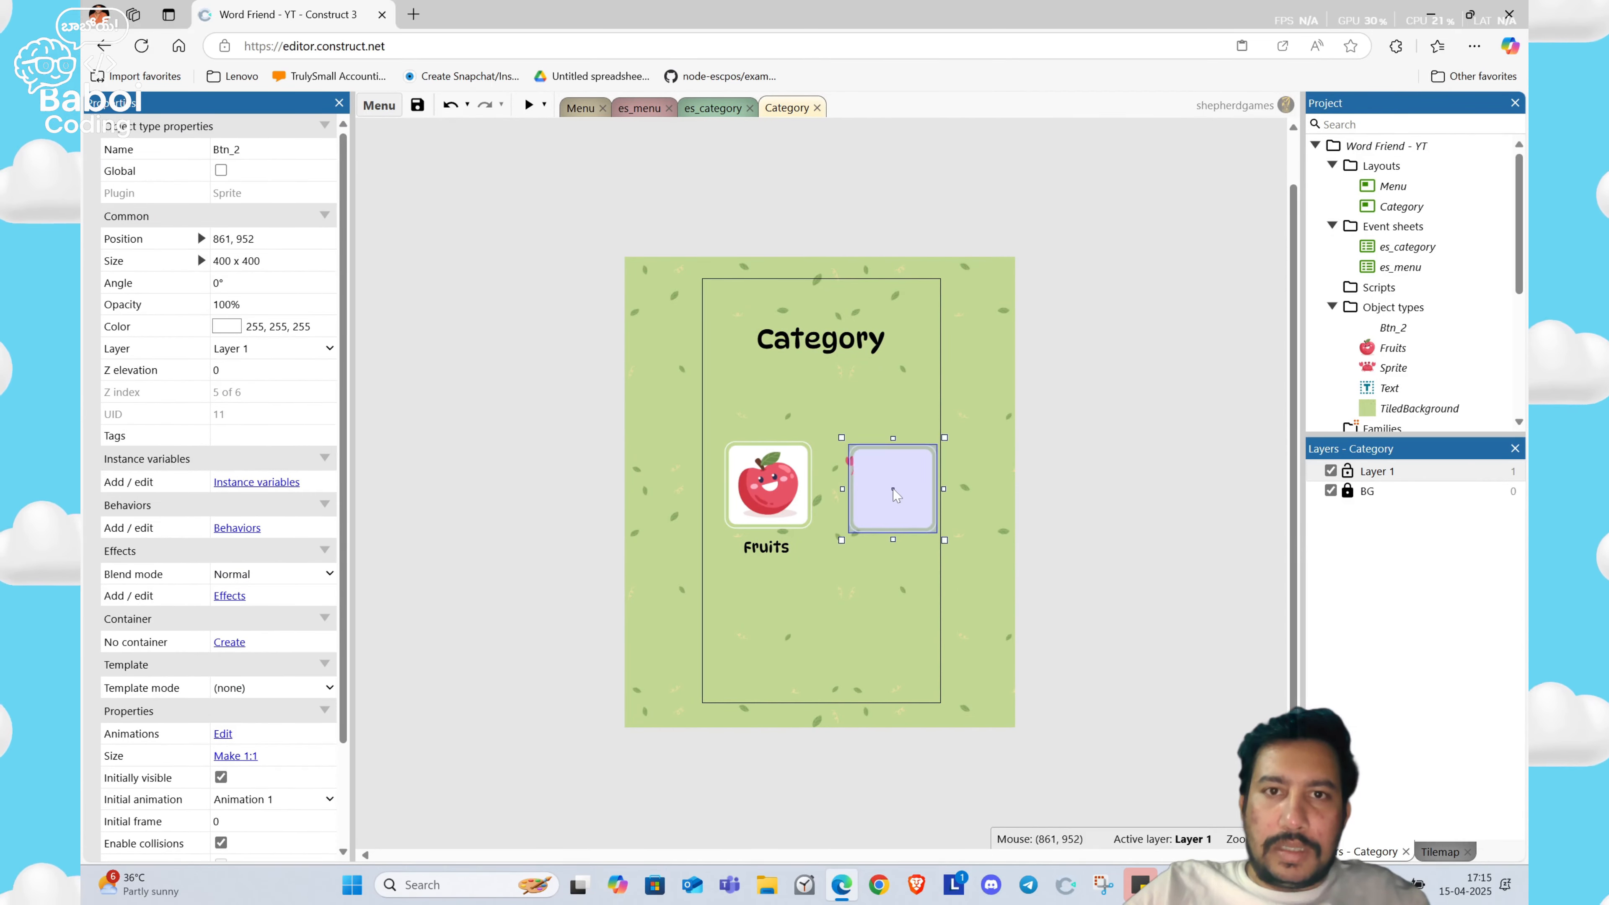
double_click(895, 491)
click(1455, 121)
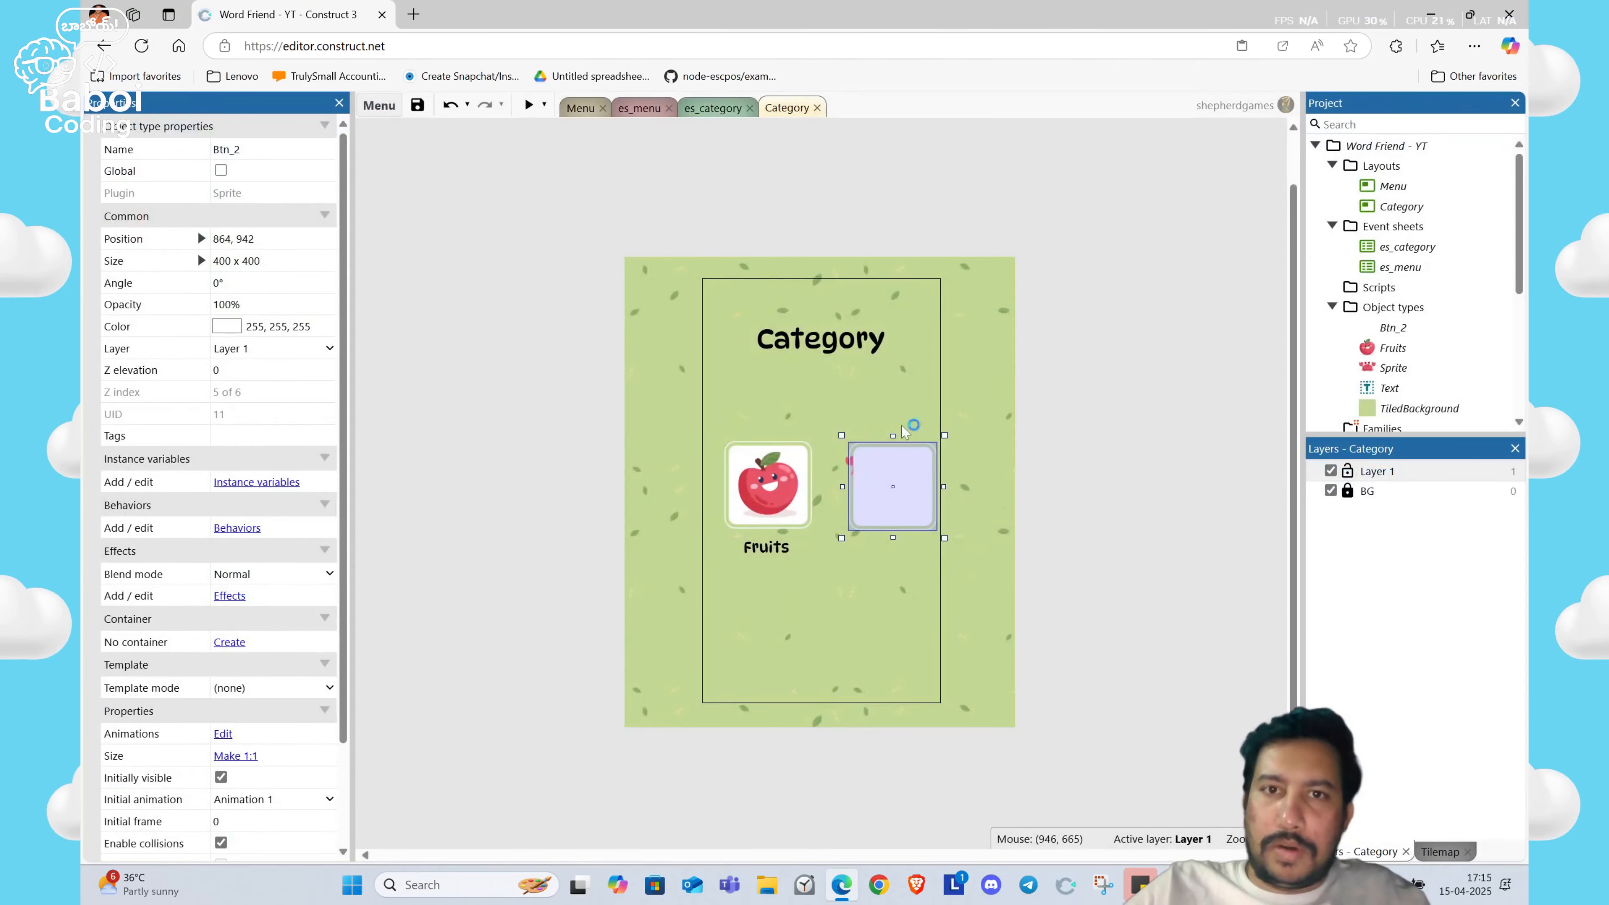
Step: Send the crab sprite to the bottom of its layer and move it clear of the button copy to about 1131, 1569
click(848, 464)
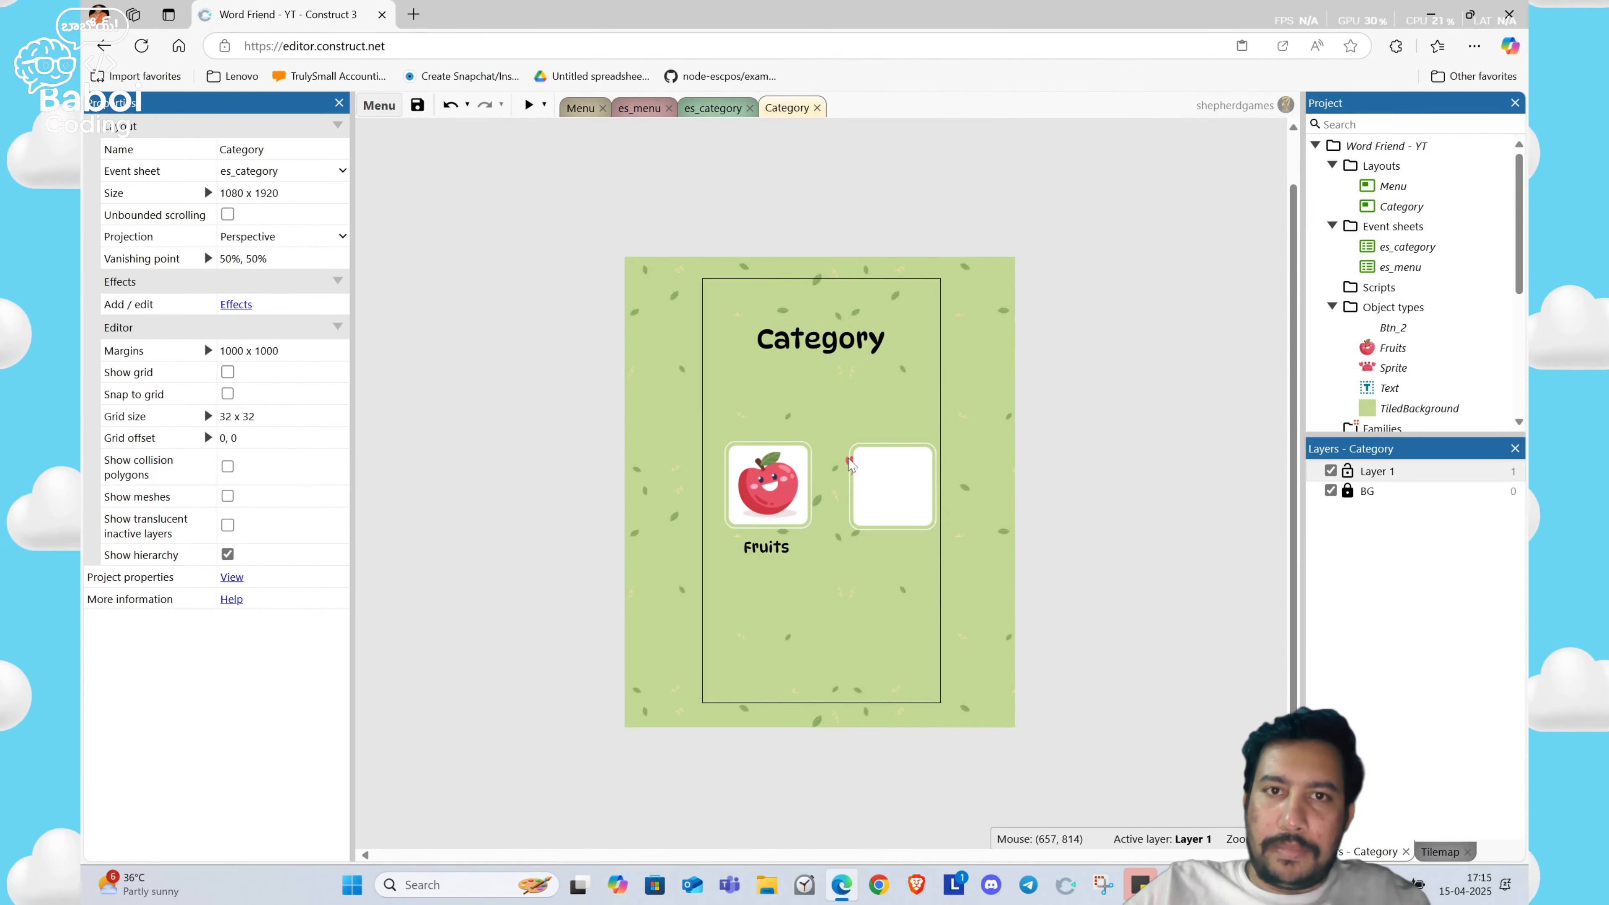
click(850, 465)
right_click(851, 464)
mouse_move(931, 550)
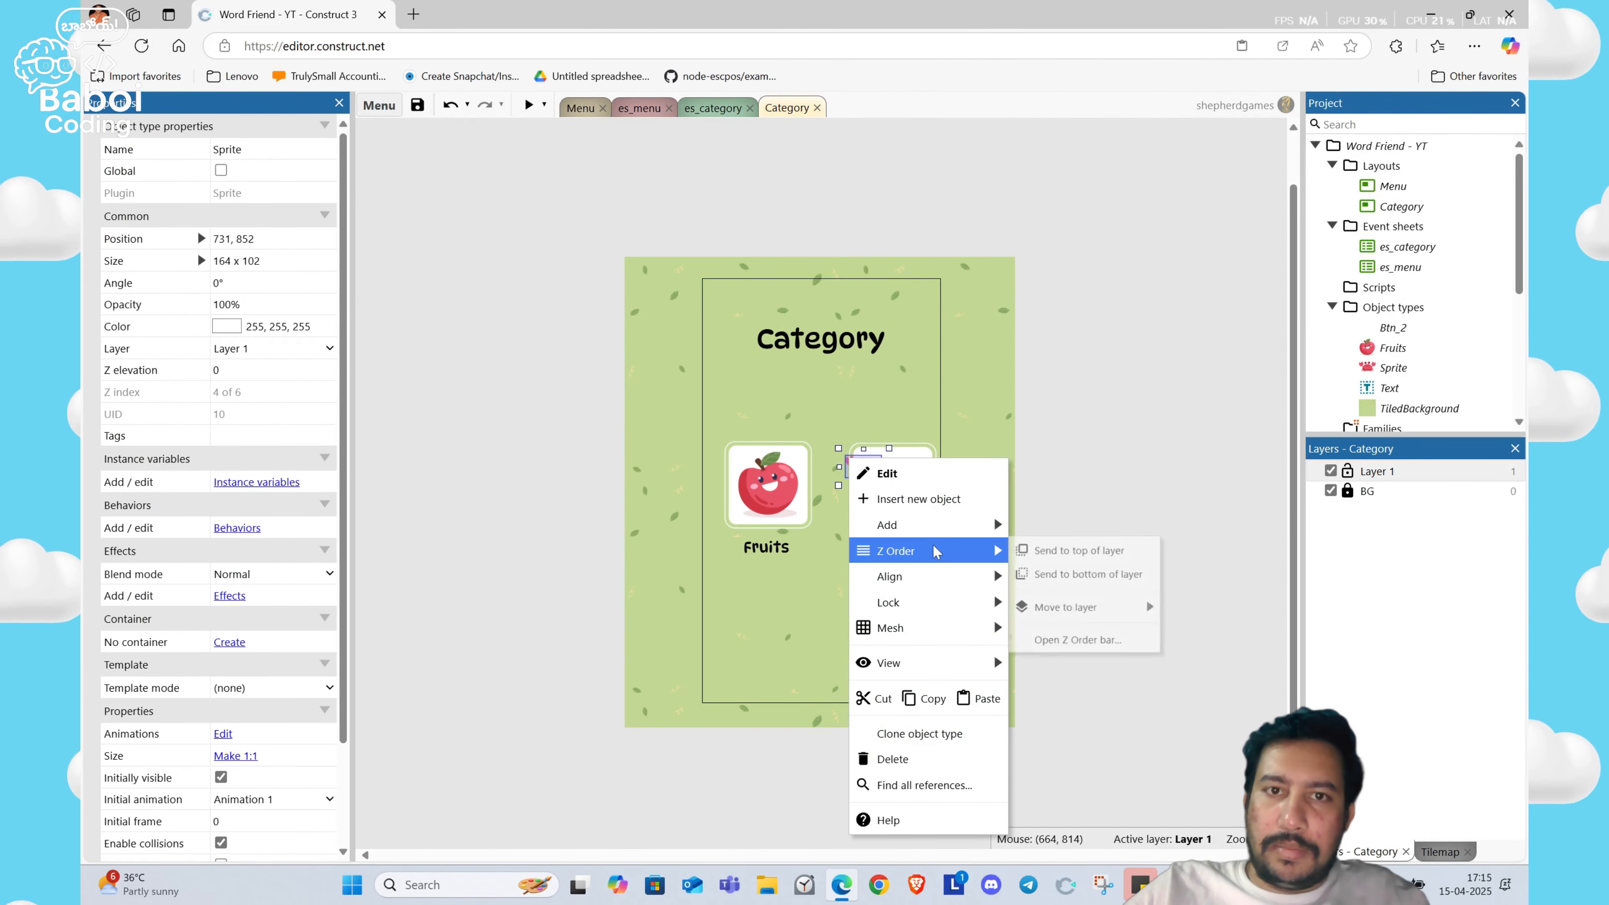
click(1075, 578)
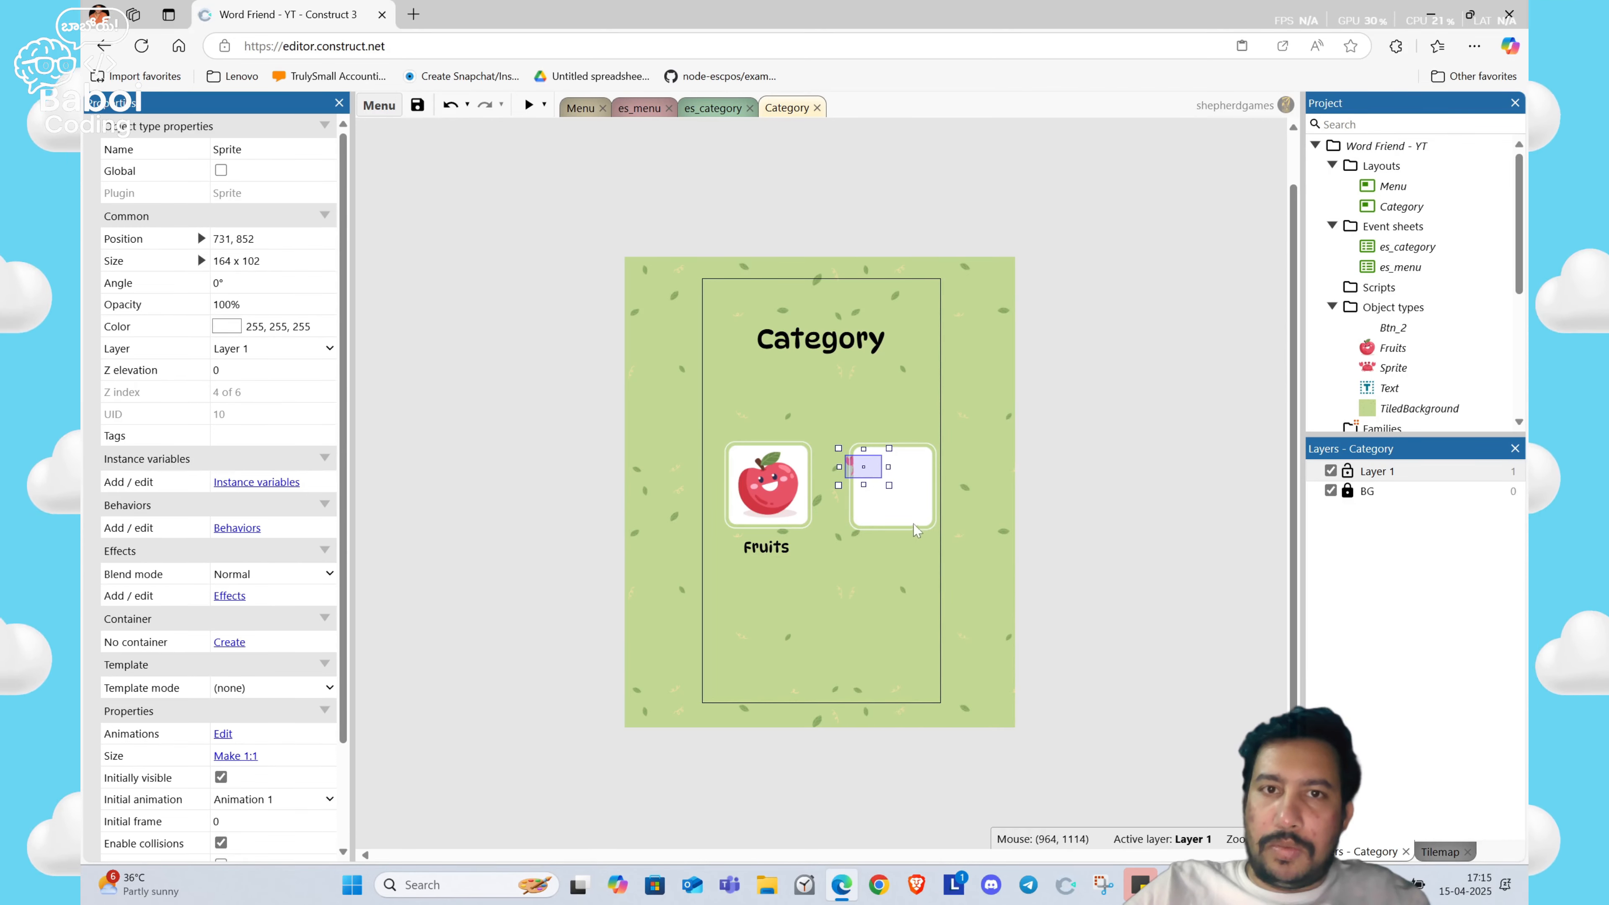
click(949, 488)
mouse_move(912, 487)
mouse_down()
mouse_move(951, 487)
mouse_move(863, 471)
mouse_move(945, 631)
mouse_move(928, 485)
mouse_move(890, 485)
mouse_up()
Step: Nudge the Btn_2 copy up and left to position 840, 935 so it is level with the fruit button
click(772, 501)
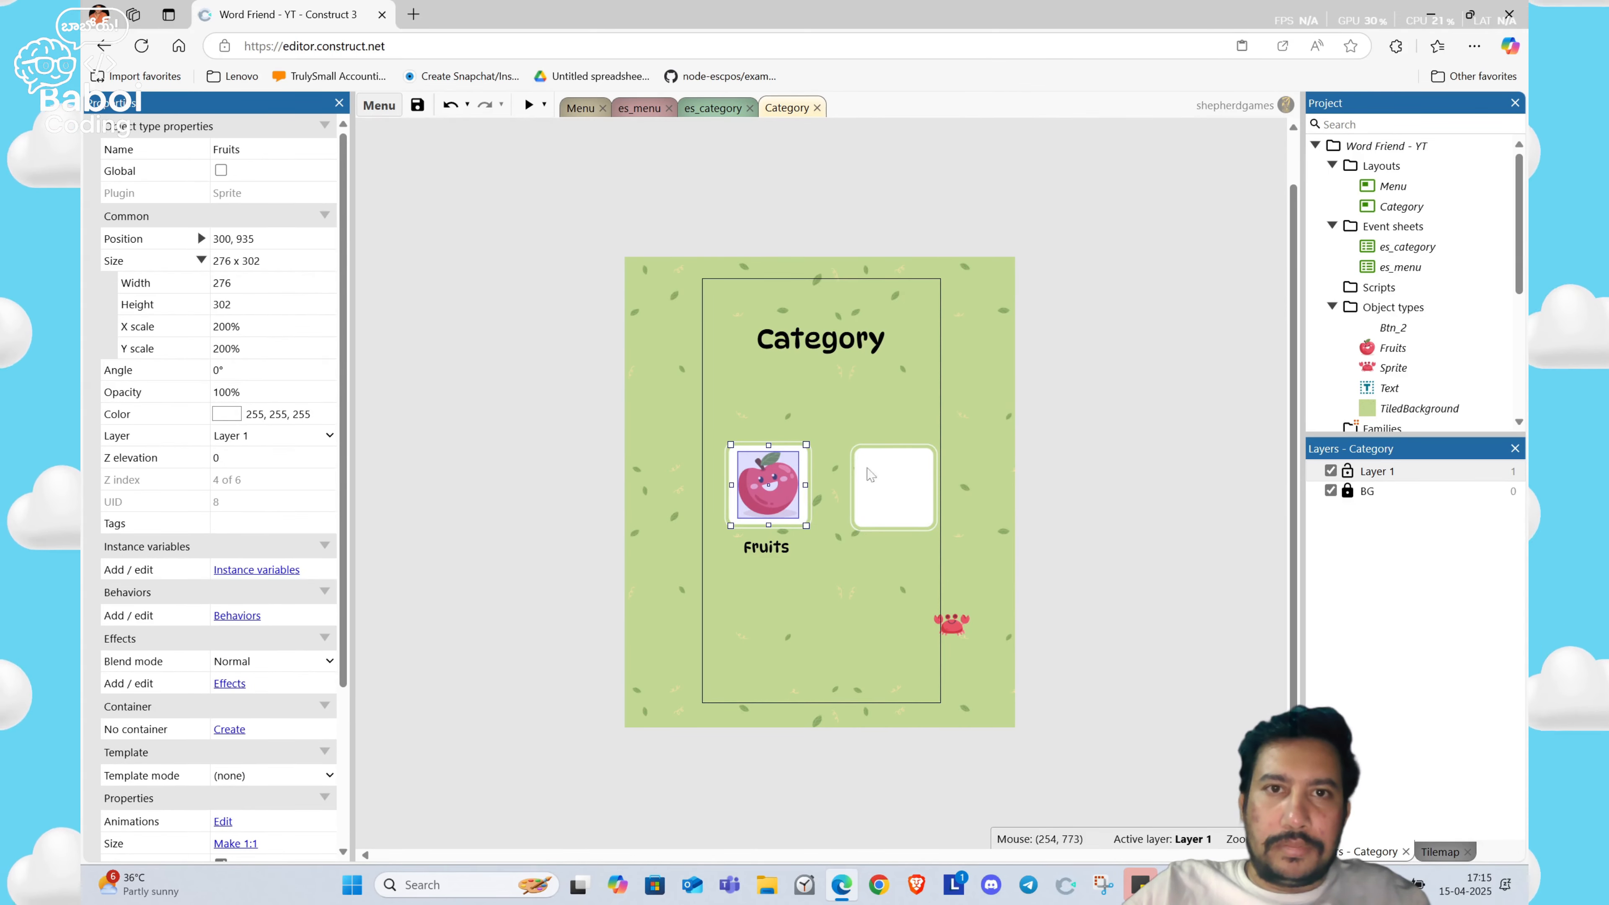
click(925, 481)
key(Up)
key(Up)
key(Up)
key(Up)
key(Up)
key(Up)
key(Up)
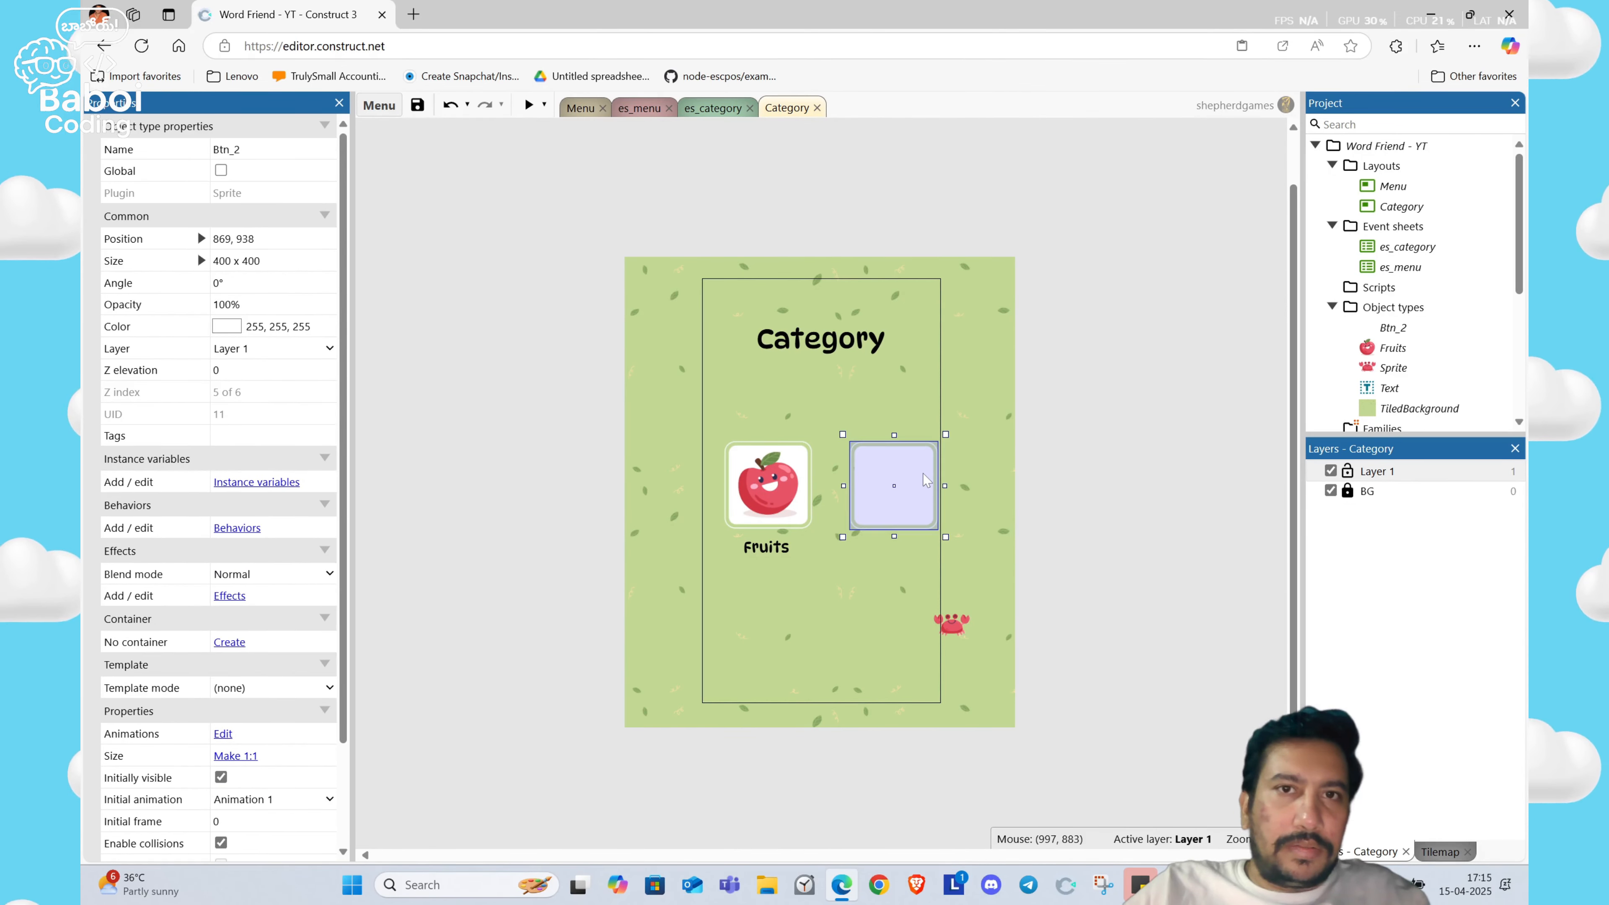
key(Up)
key(Left)
key(Left)
key(Left)
key(Left)
key(Left)
key(Left)
key(Left)
key(Left)
key(Left)
key(Left)
key(Left)
key(Left)
key(Left)
key(Left)
key(Left)
key(Left)
key(Left)
key(Left)
key(Left)
key(Left)
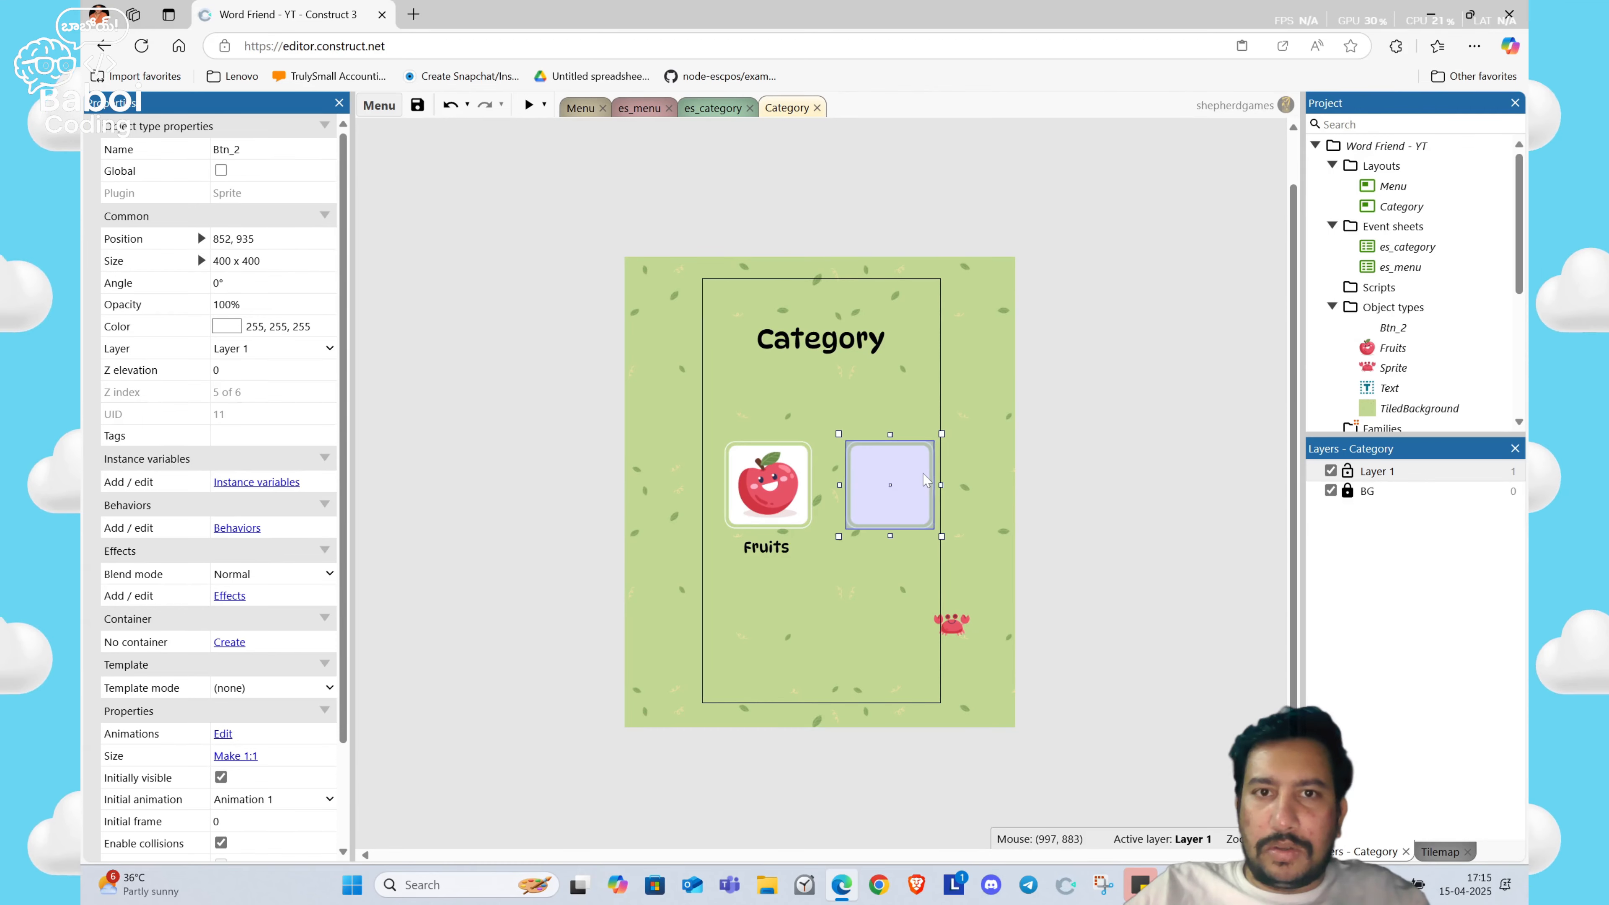
key(Left)
key(Left)
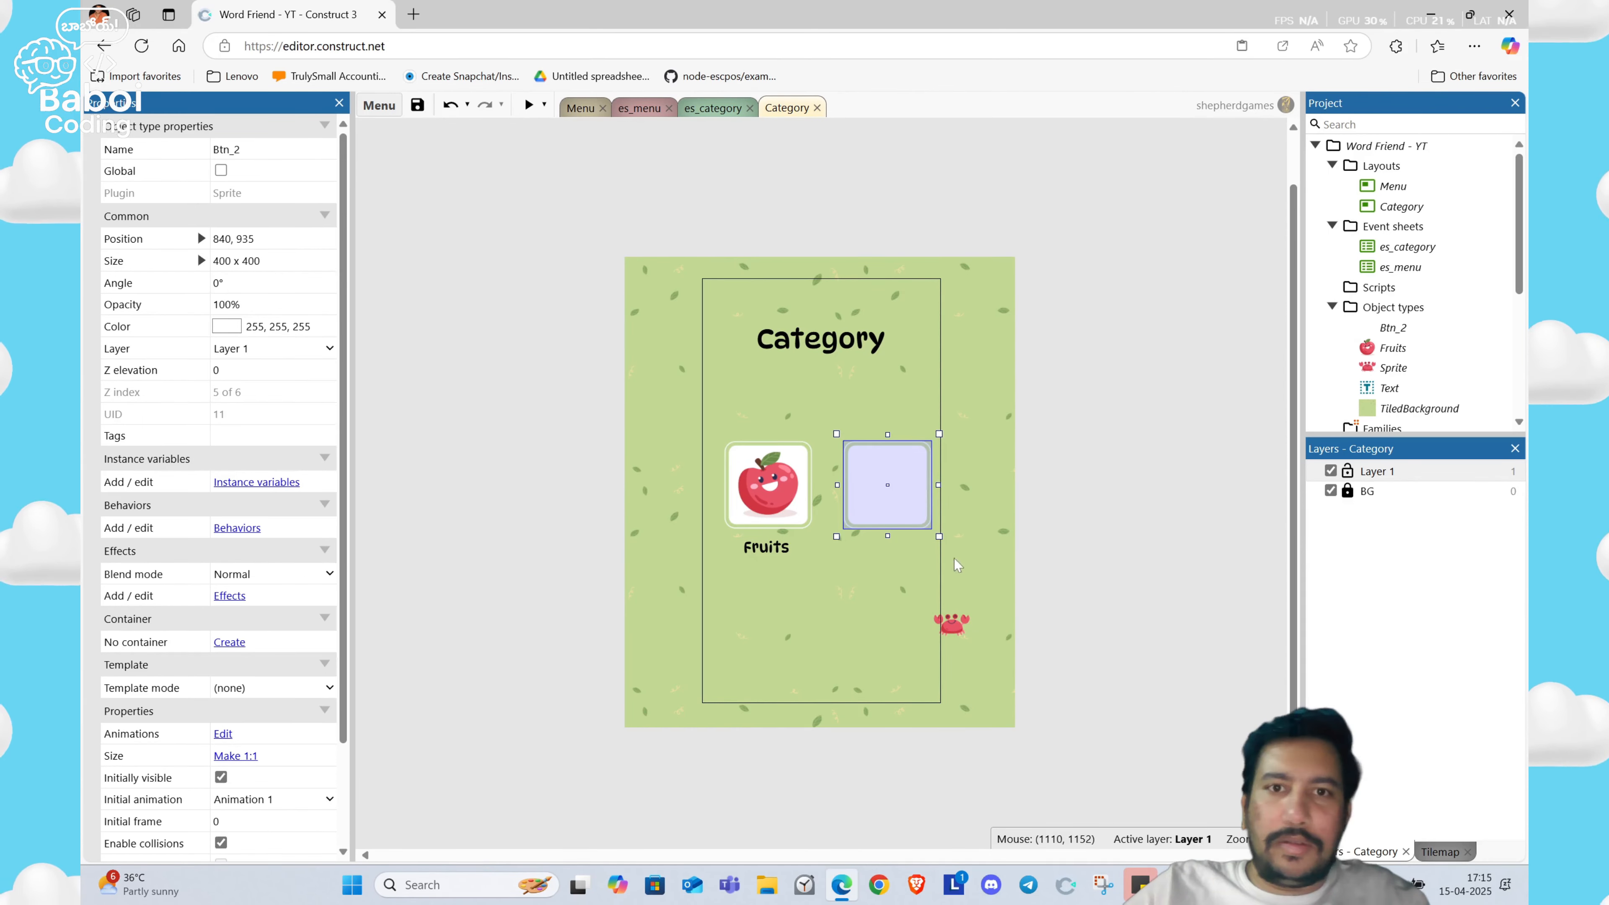
Step: Scale the crab sprite to 200% in both X and Y
click(953, 624)
click(202, 260)
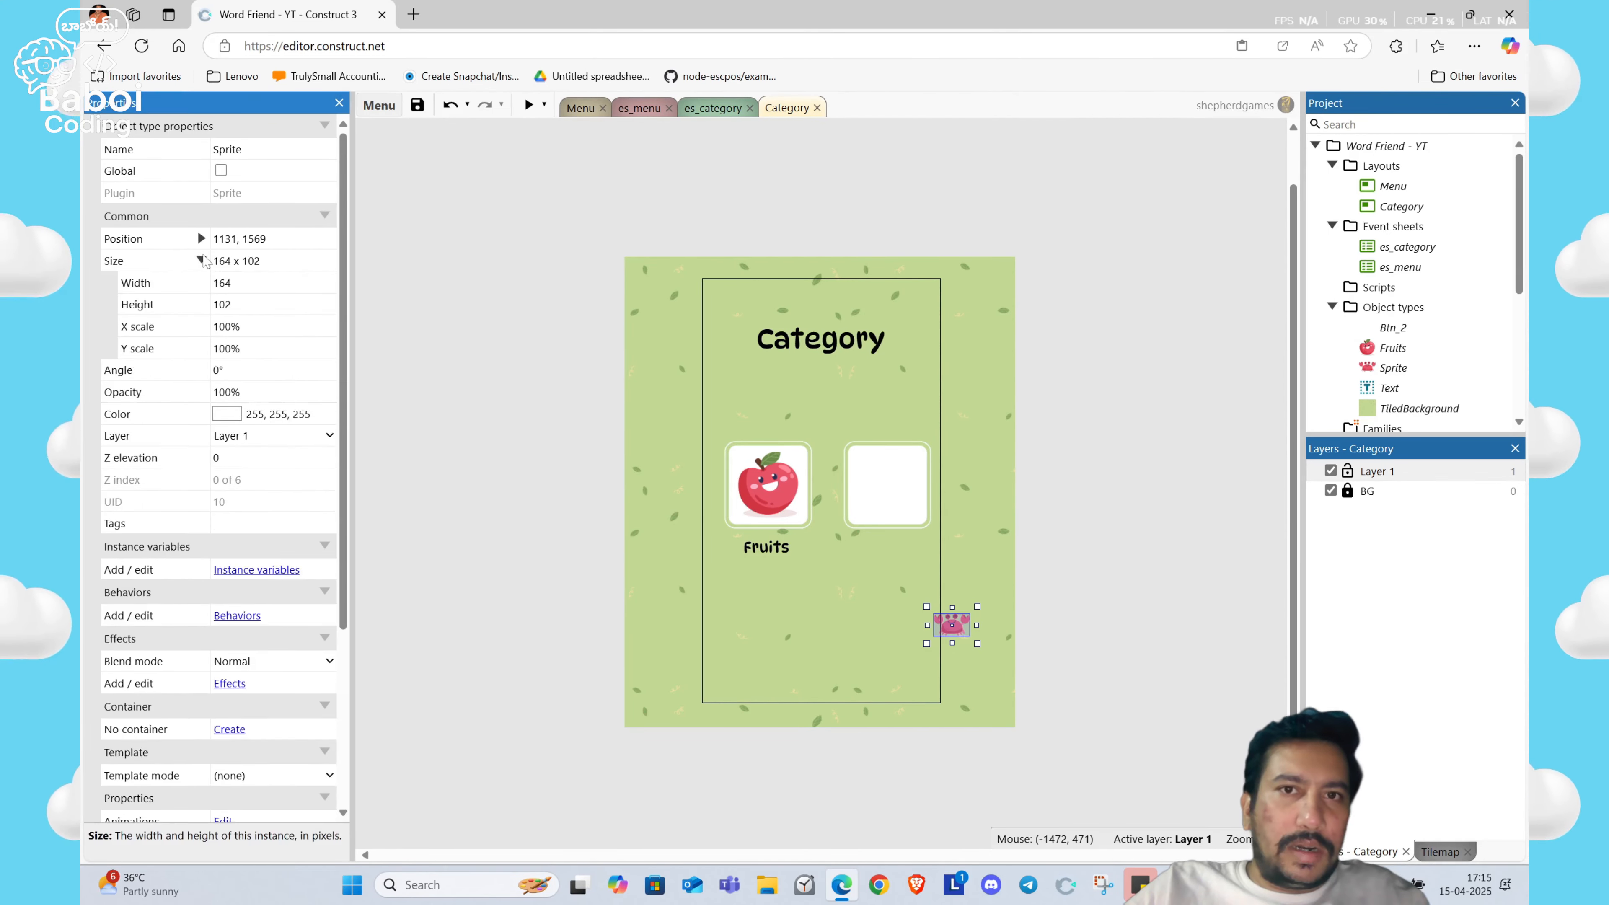
click(272, 327)
text(200)
key(Tab)
text(2)
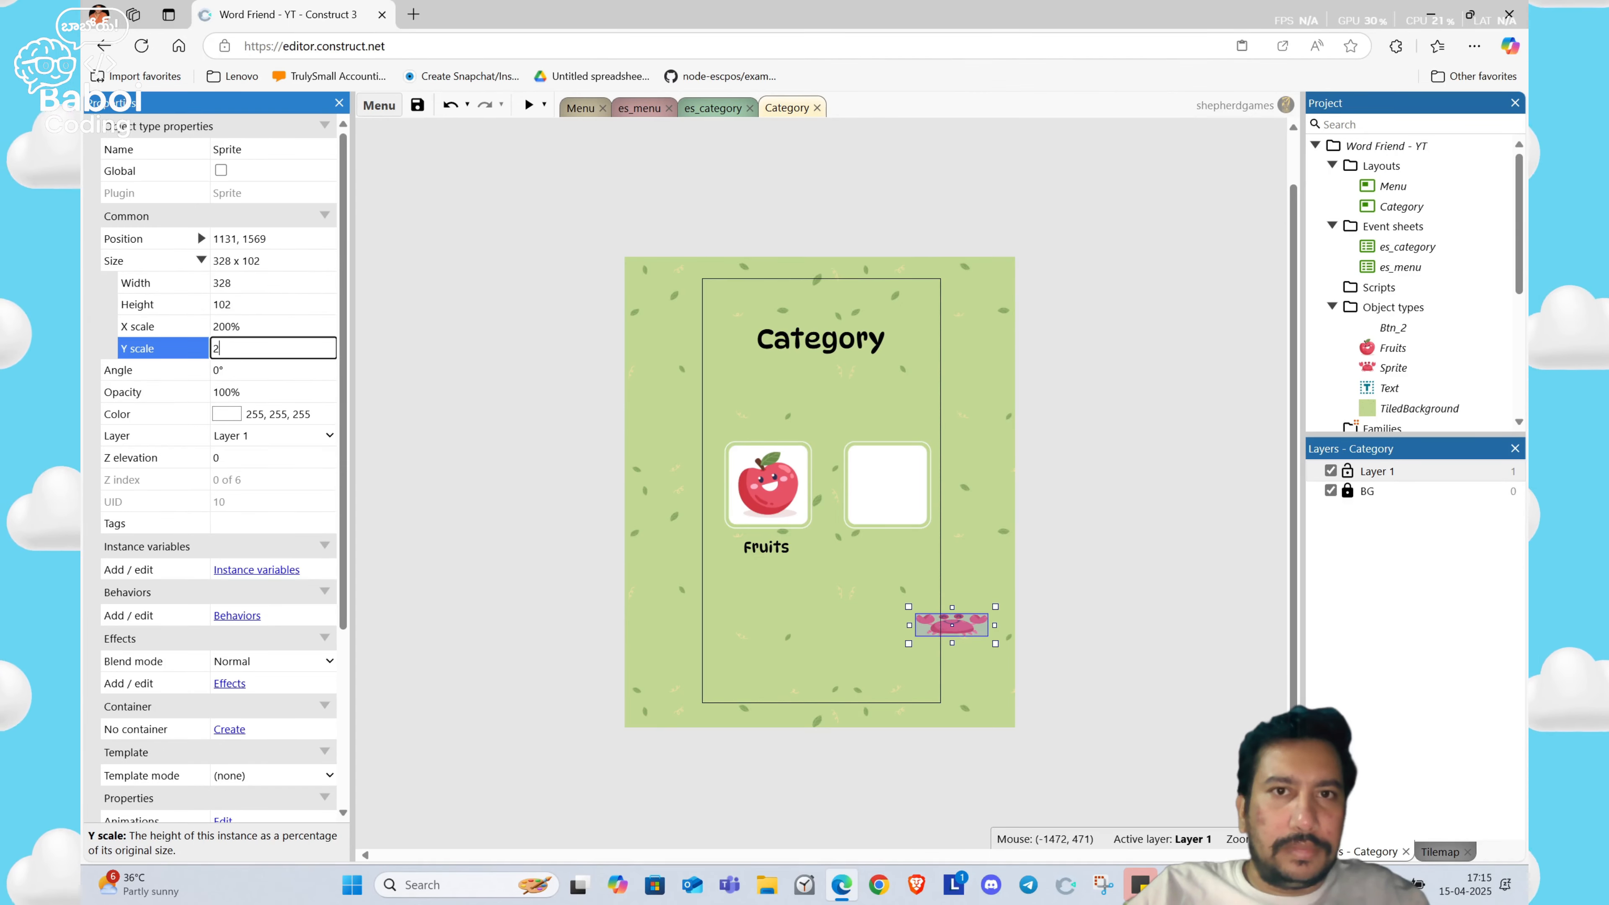
text(00)
key(Return)
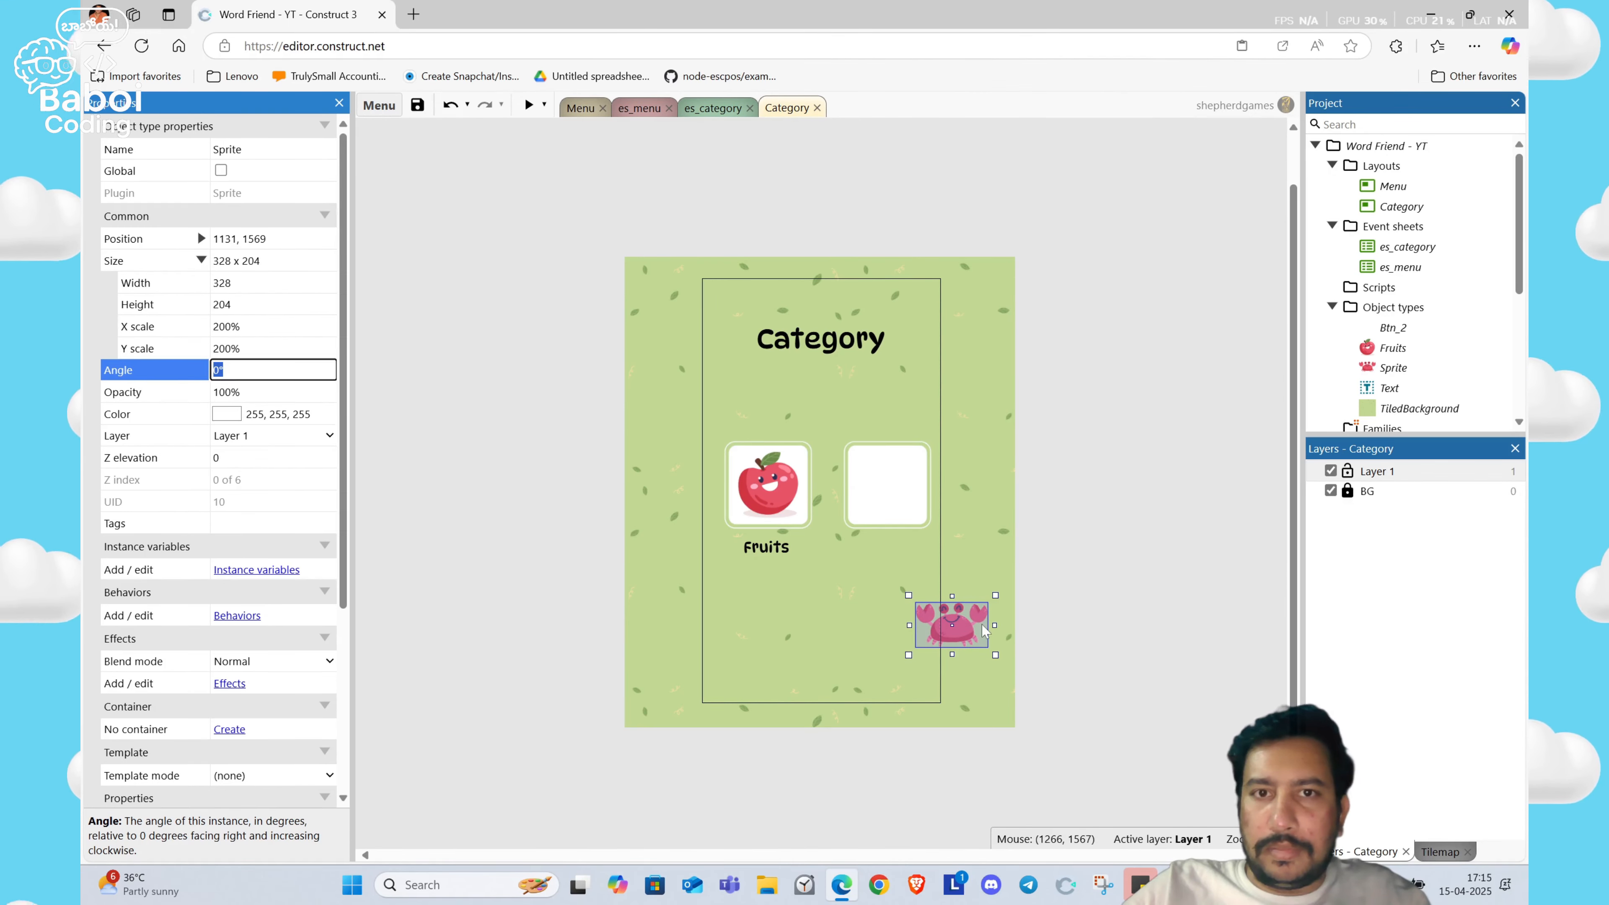
Step: Send the crab sprite to the top of its layer and place it over the empty button at about 837, 928
drag(984, 628, 932, 577)
right_click(933, 576)
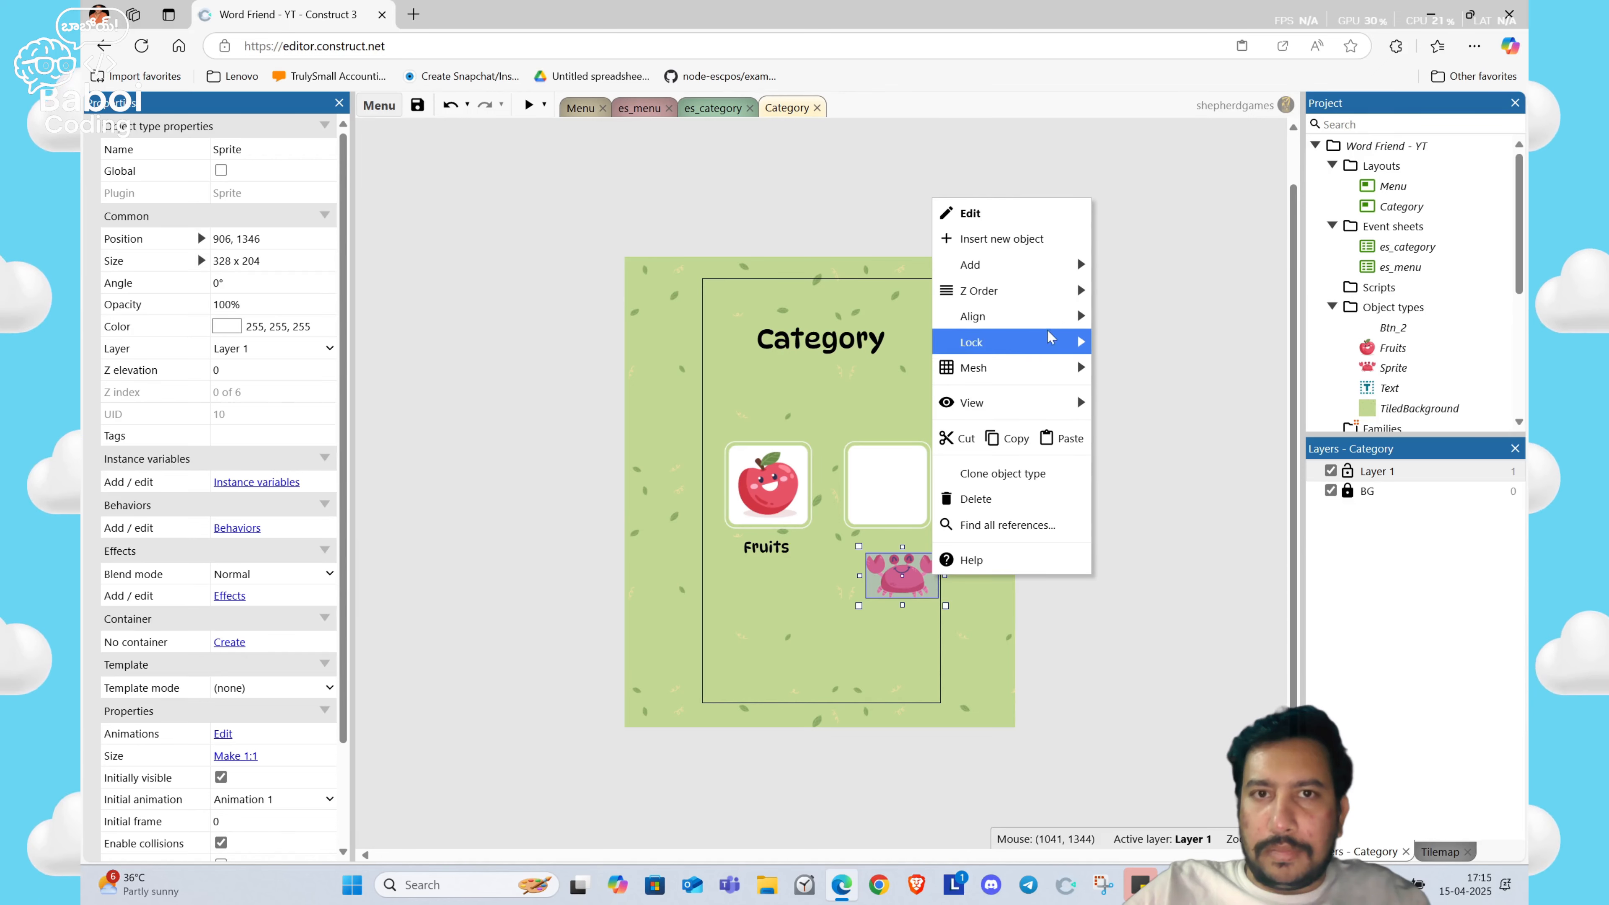
mouse_move(1061, 293)
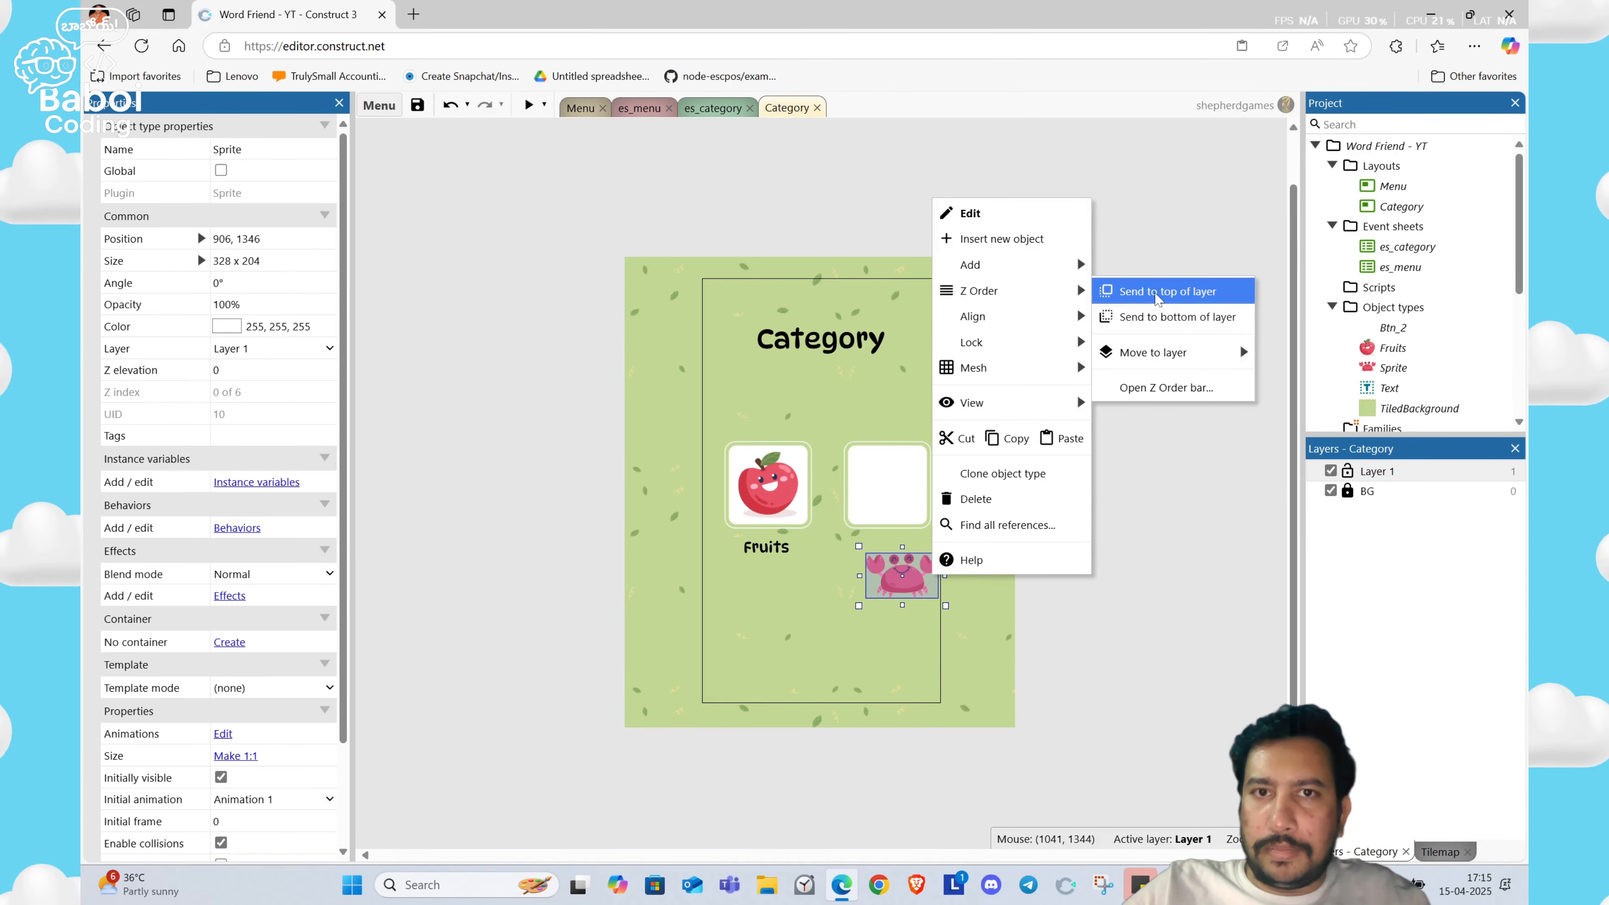
click(1204, 291)
drag(915, 583, 897, 489)
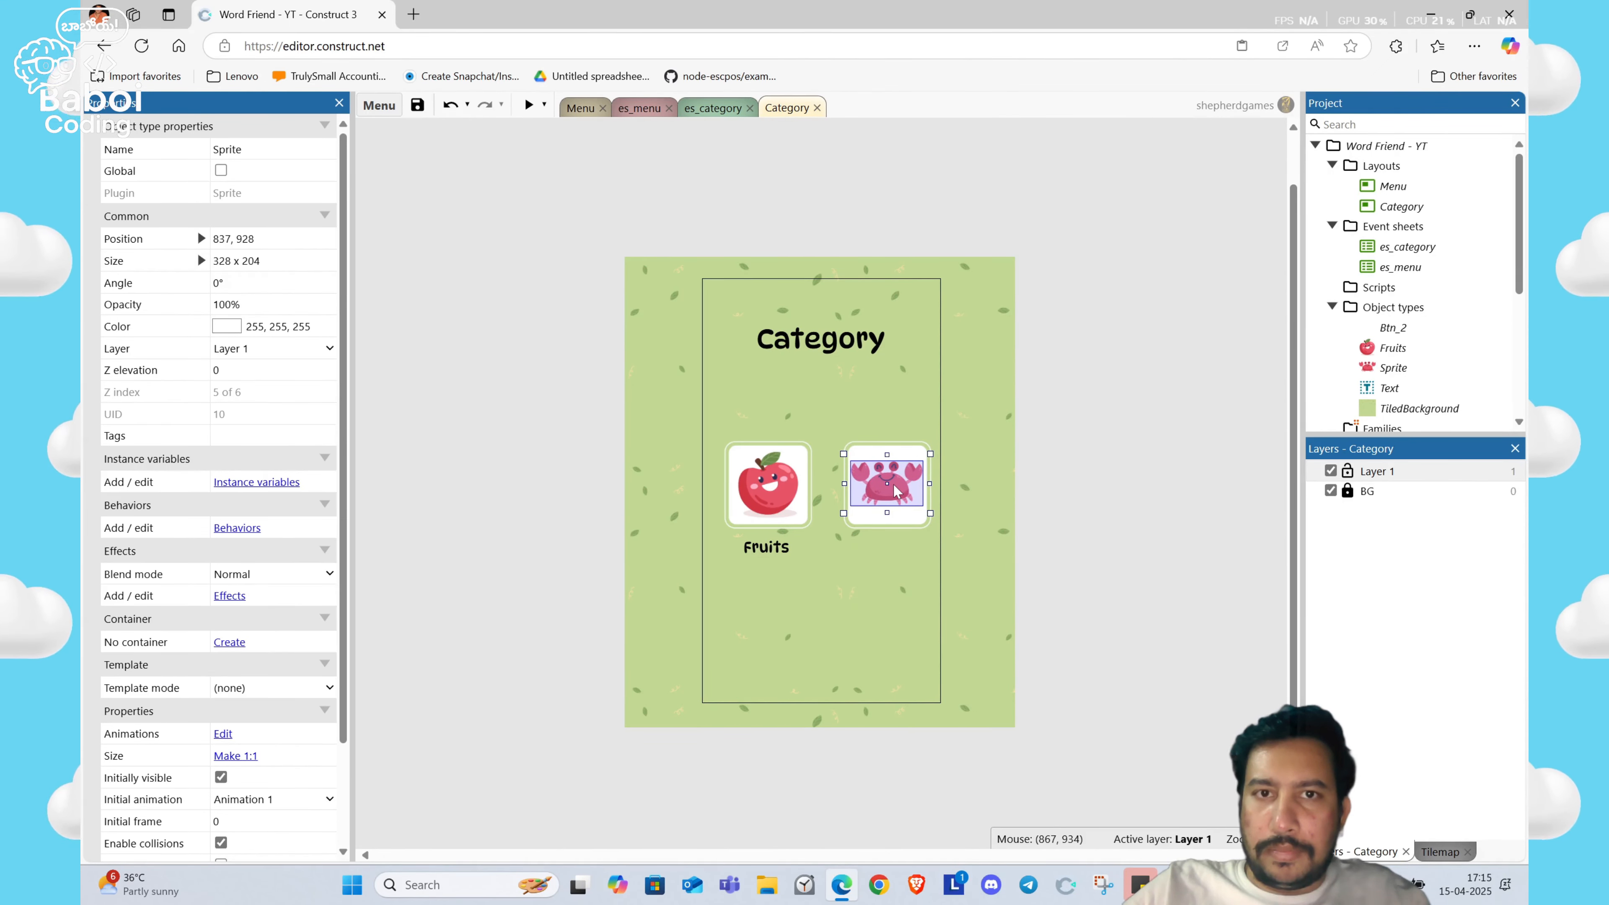
Step: Copy the position 840, 935 from the button background behind the crab and apply it to the crab sprite
click(867, 447)
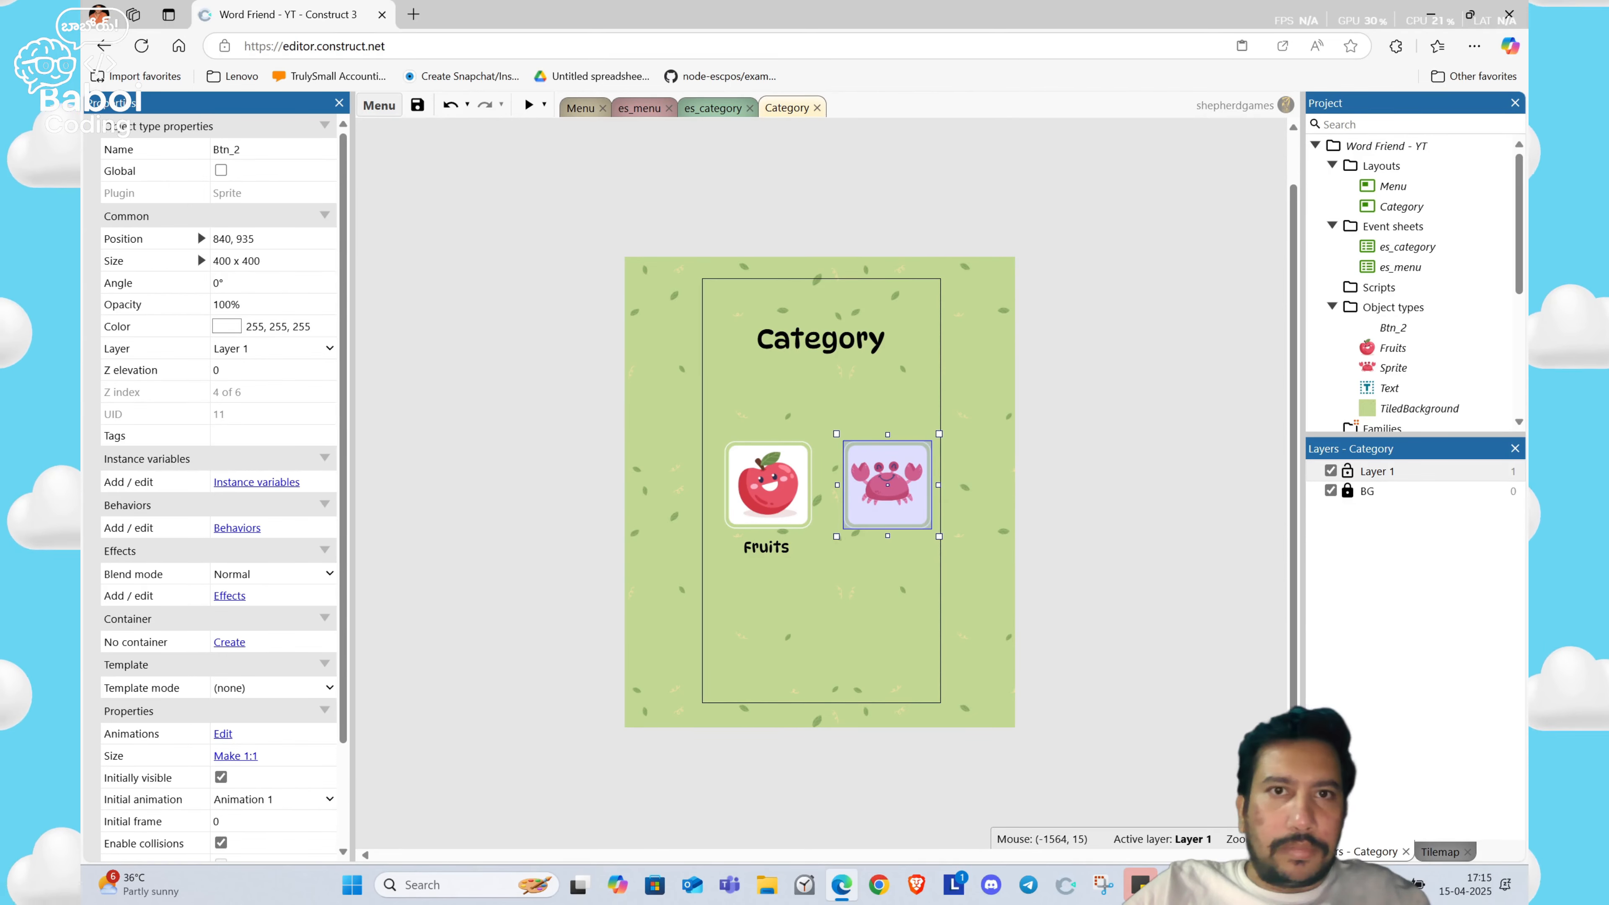
click(254, 240)
key(ctrl+c)
click(885, 483)
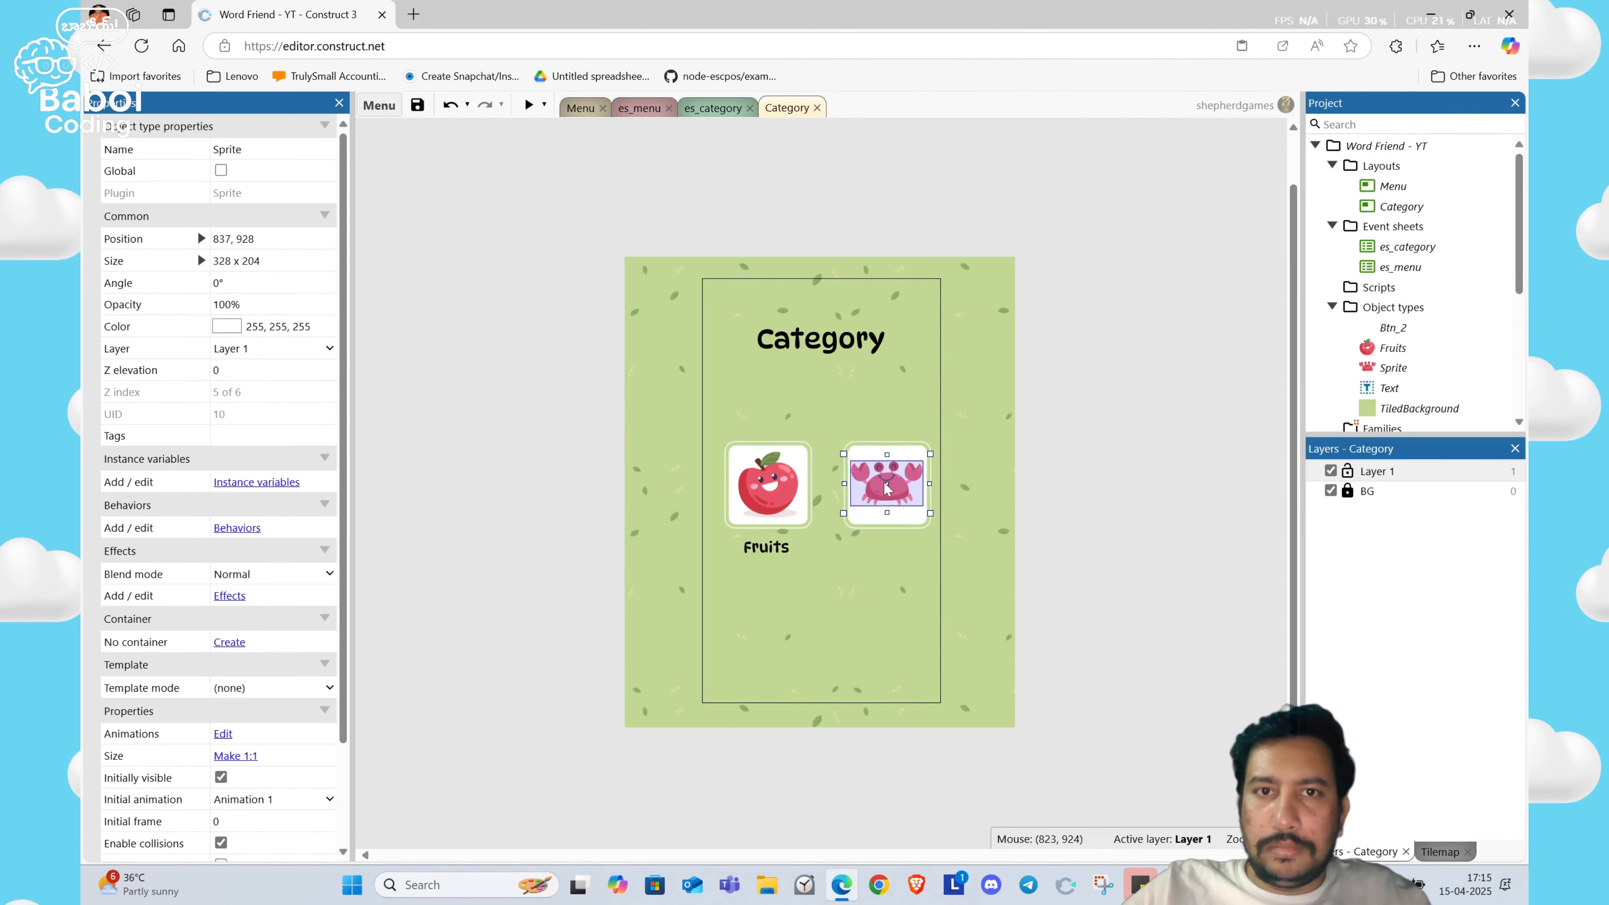
click(226, 240)
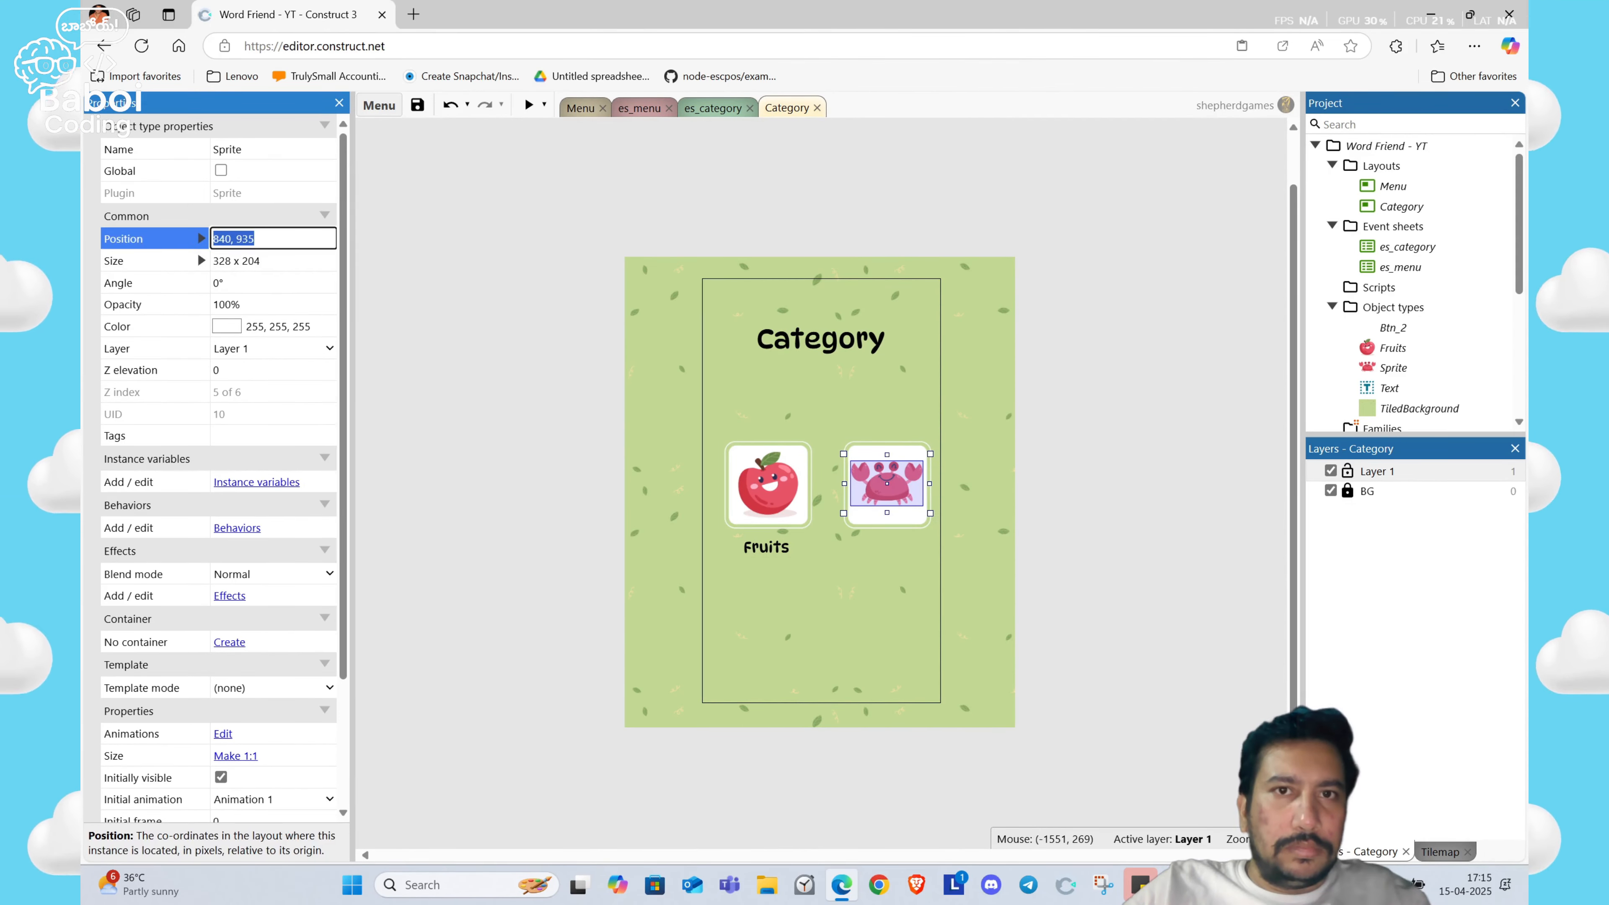
key(ctrl+v)
key(Return)
Step: Rename the crab's Sprite object type as SeaAnimals
click(1394, 367)
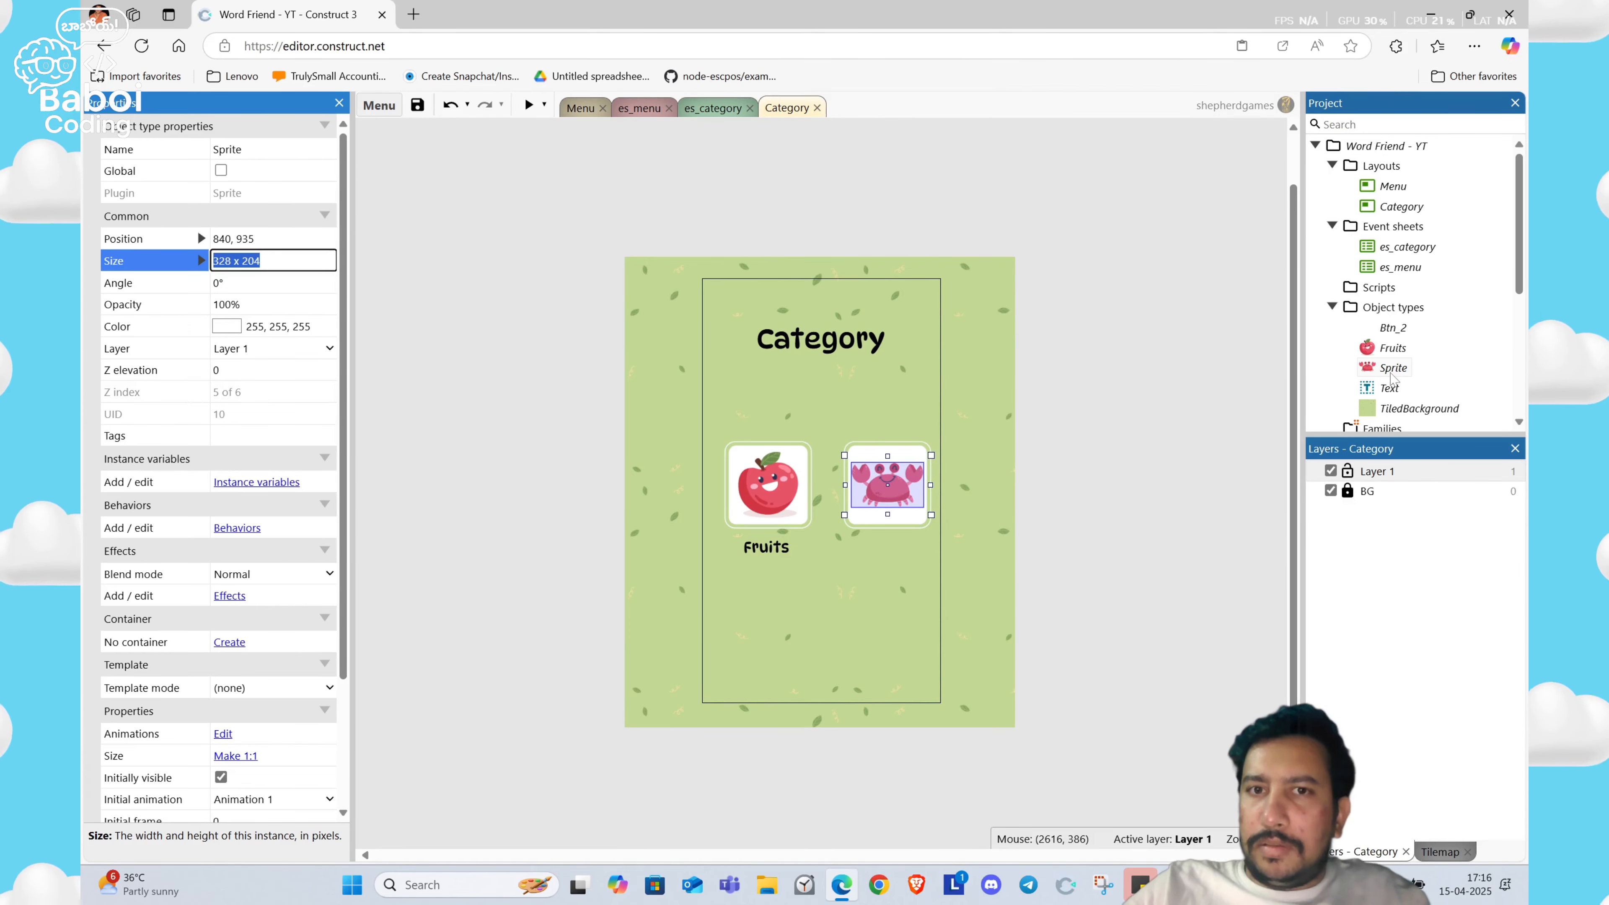
key(F2)
text(Se)
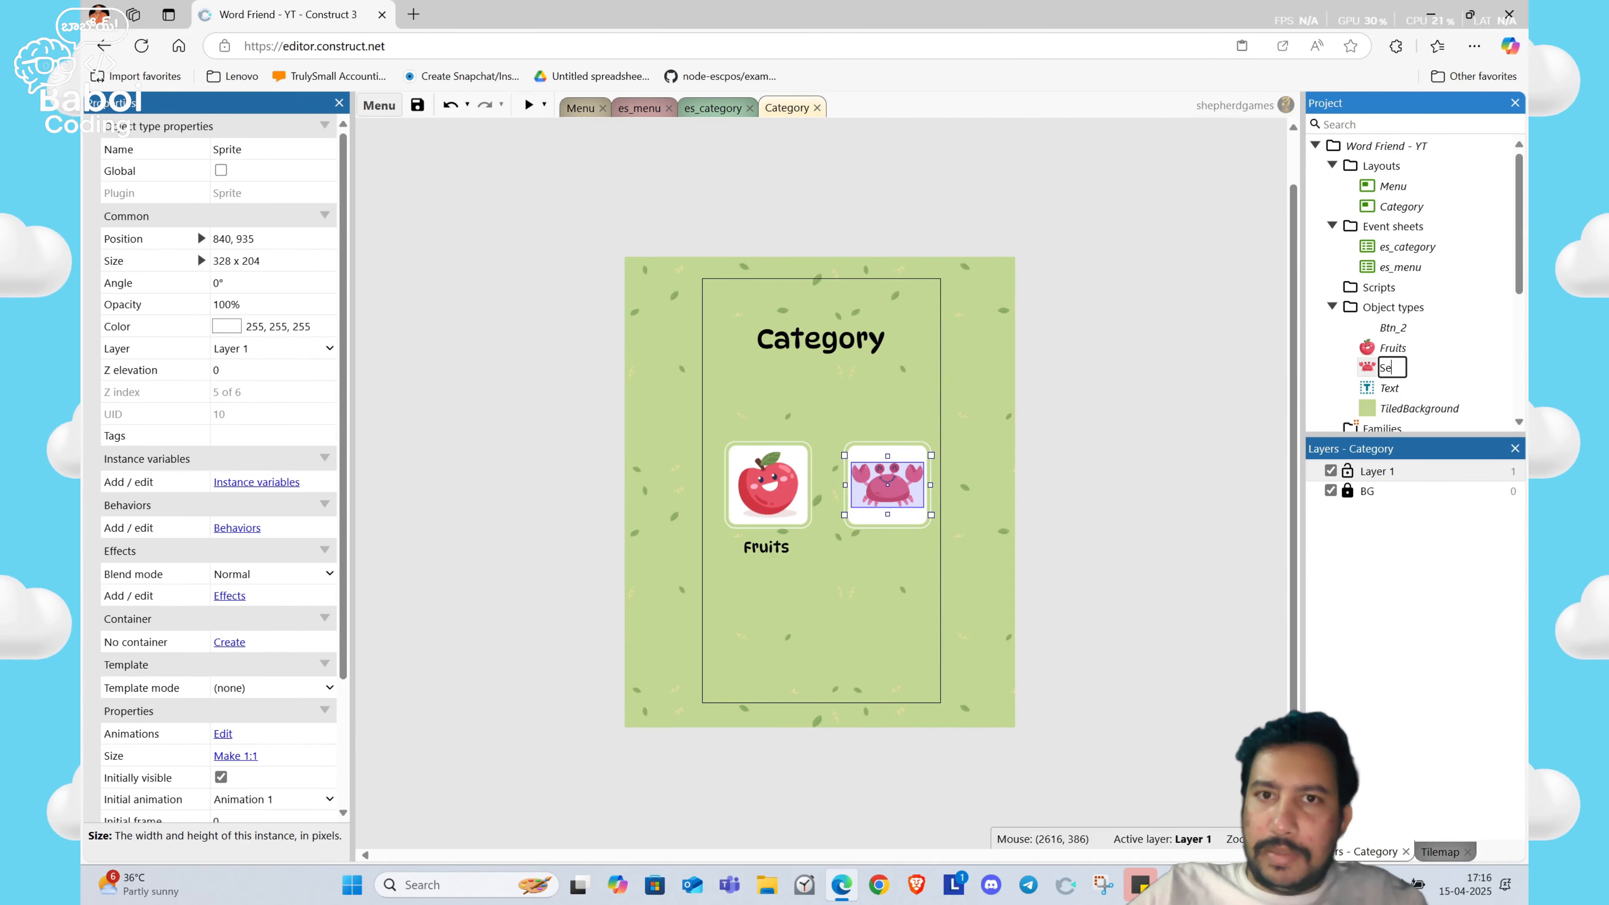
text(a Animals)
key(Return)
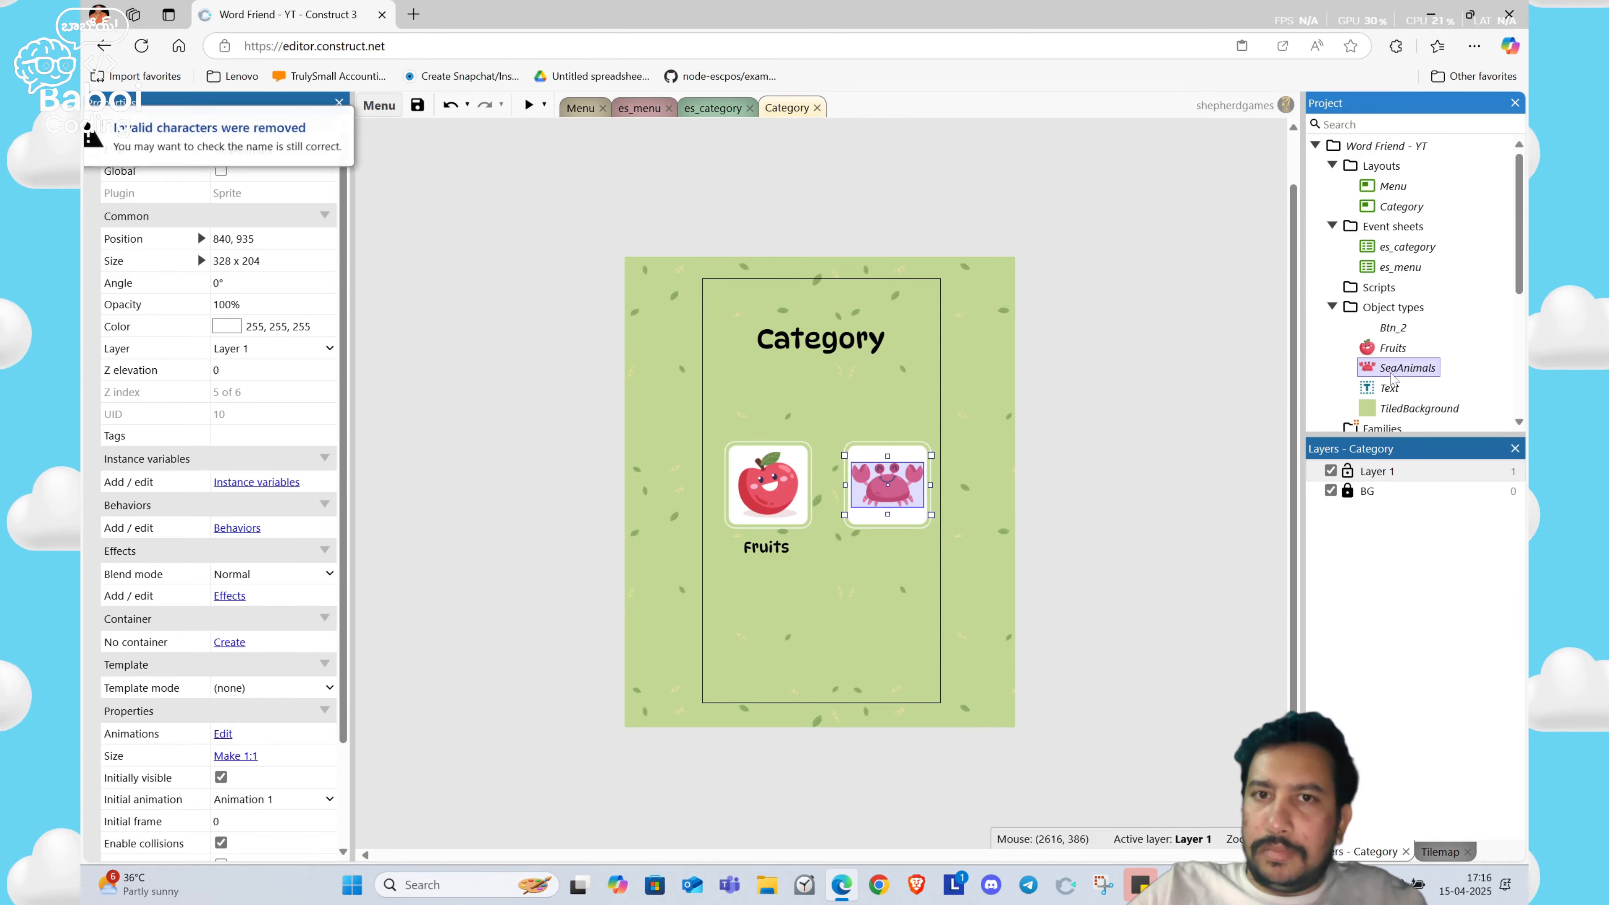
click(532, 428)
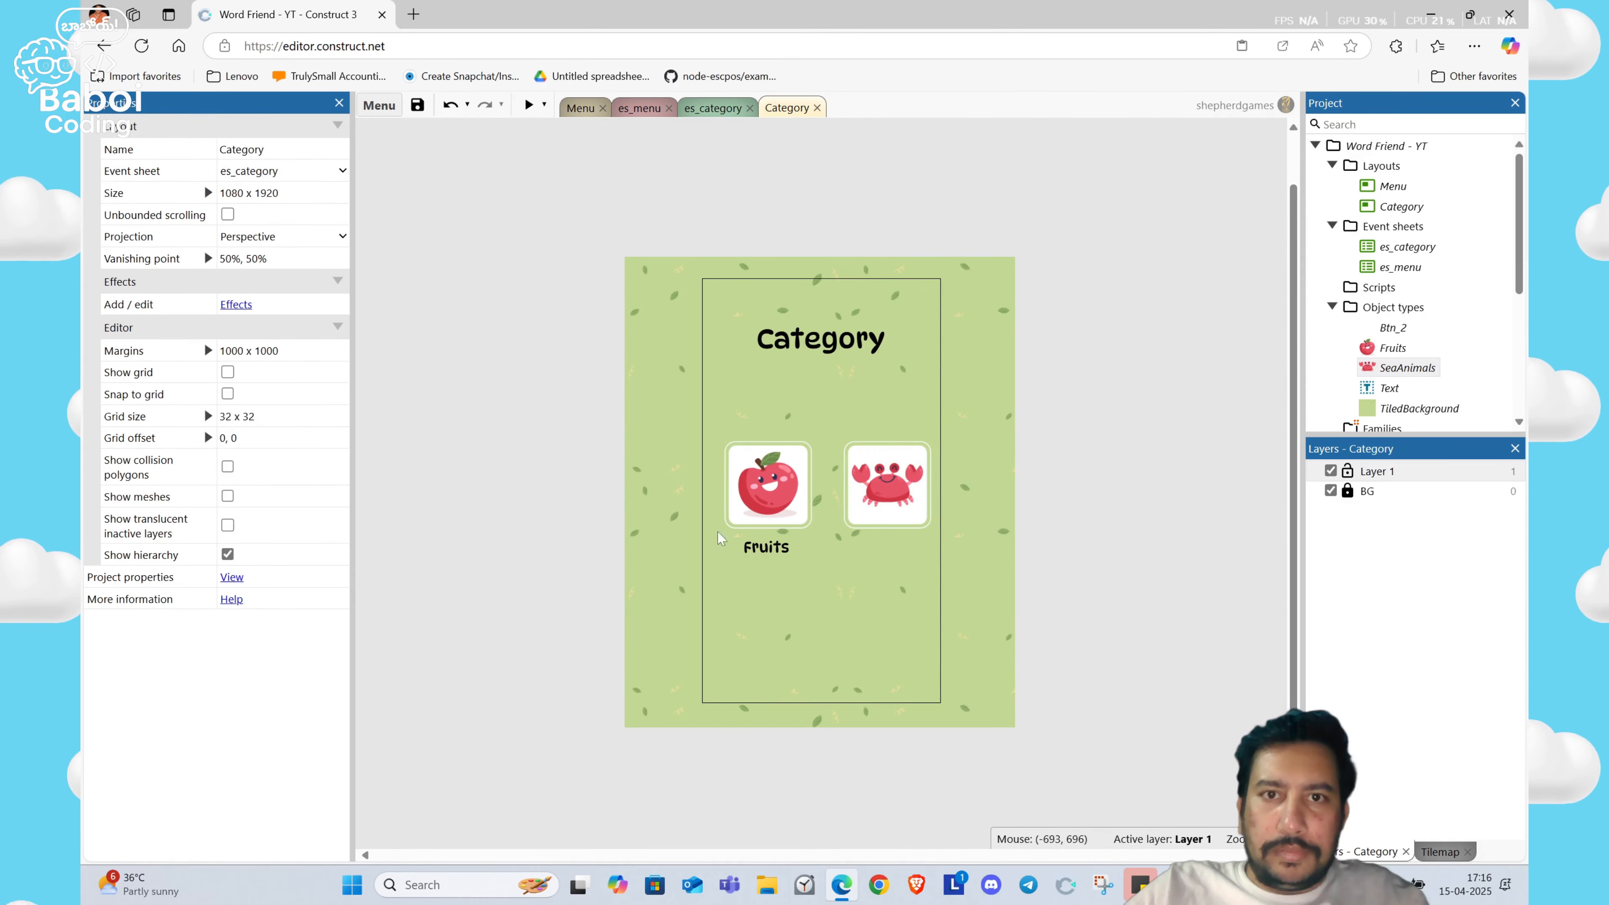
Step: Duplicate the Fruits label, change the copy's text to "Sea Animals" and place it below the crab button at about 841, 1246
click(778, 551)
ctrl+drag(779, 551, 926, 549)
double_click(926, 549)
text(Se)
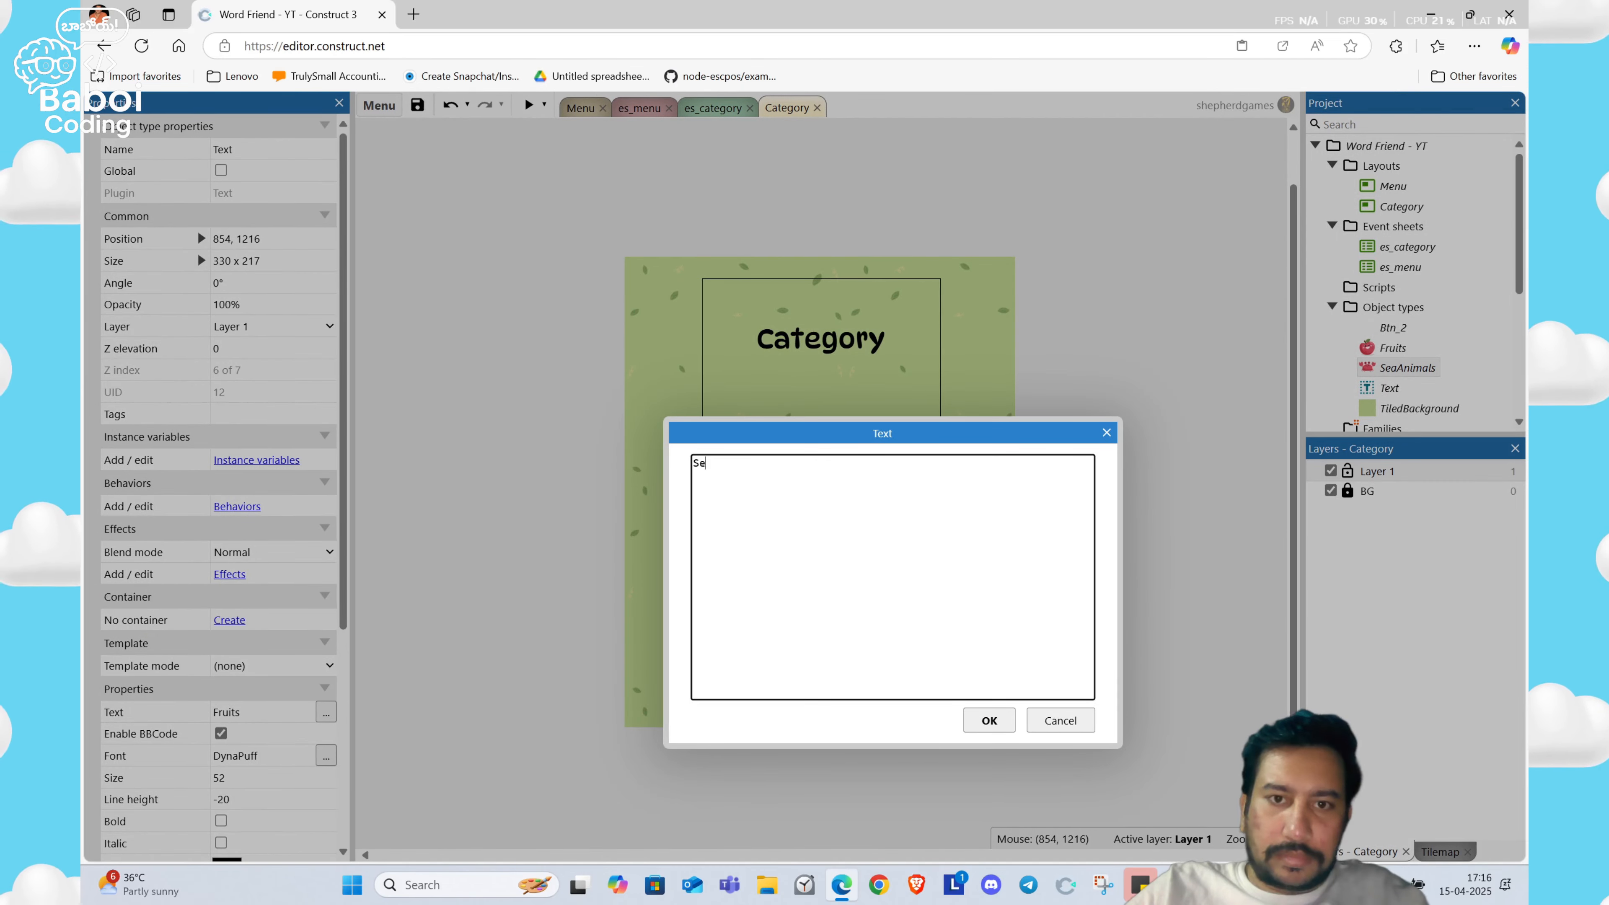
text(a Animal)
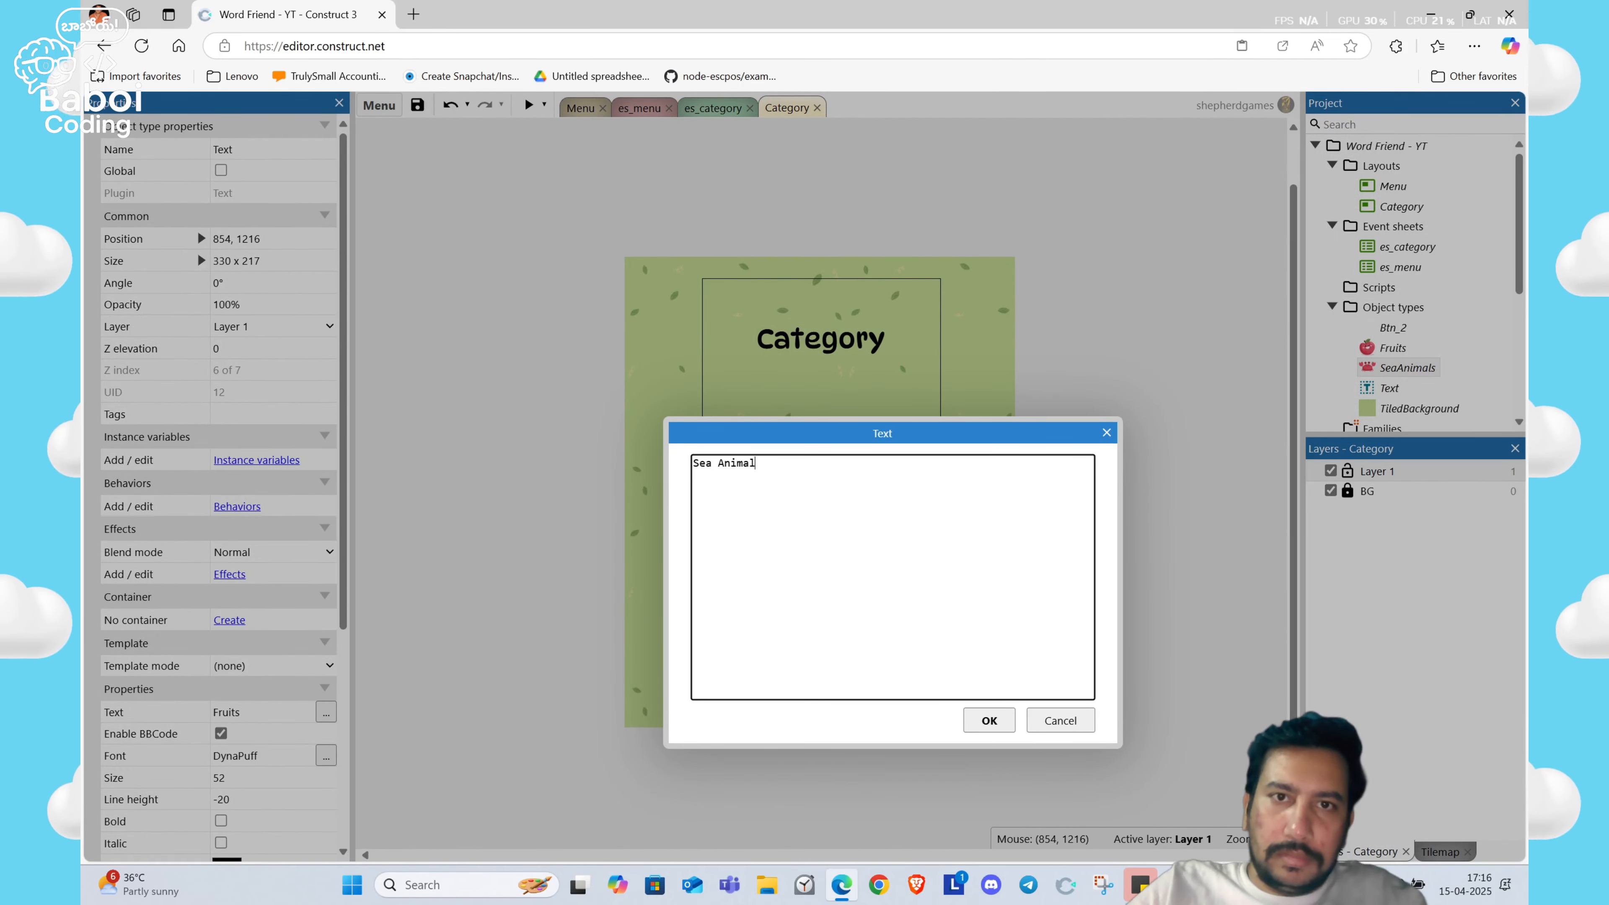
text(s)
key(ctrl+Return)
drag(886, 553, 883, 560)
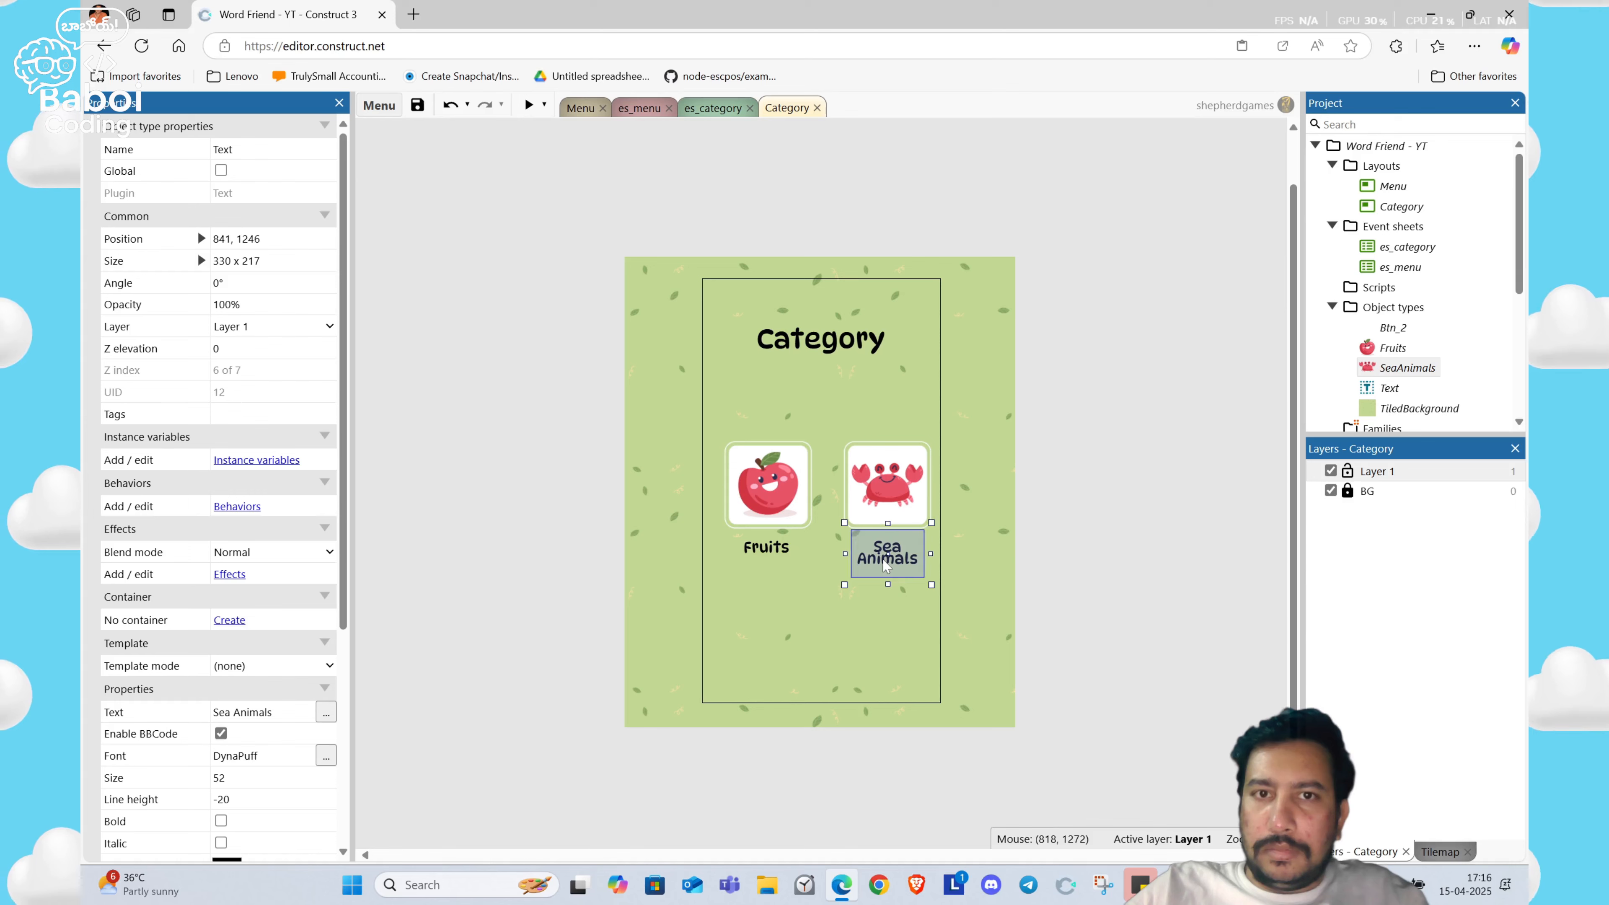
Step: Nudge the Sea Animals label up and left to position 840, 1215, closer to the crab button
click(893, 561)
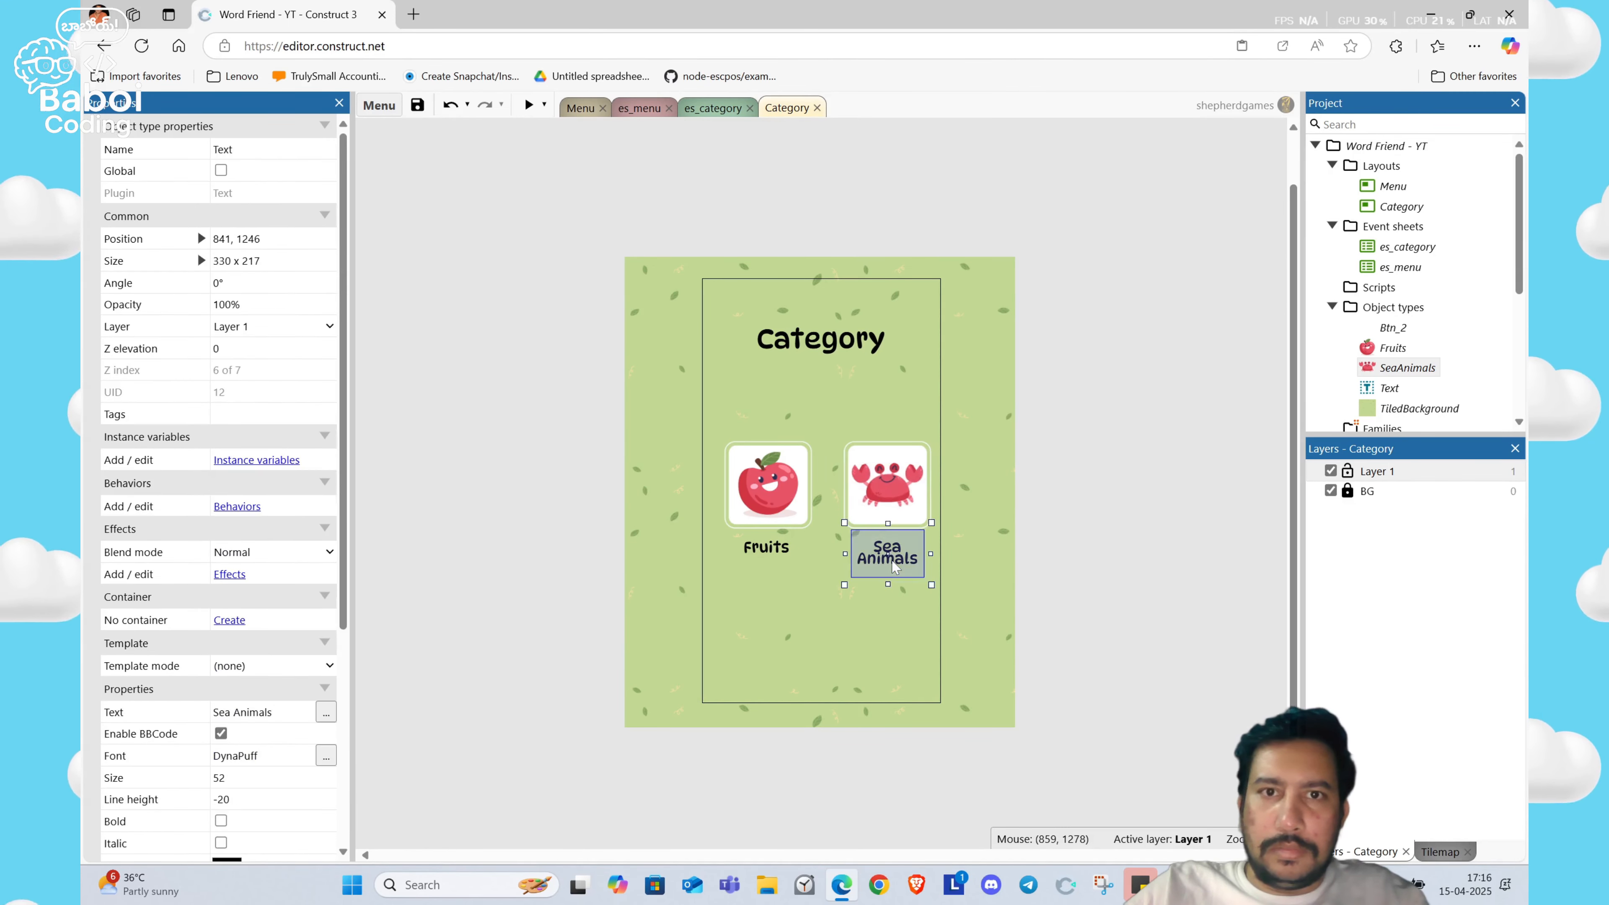
key(Left)
key(shift+Up)
key(shift+Up)
key(shift+Up)
key(Up)
key(Up)
key(Up)
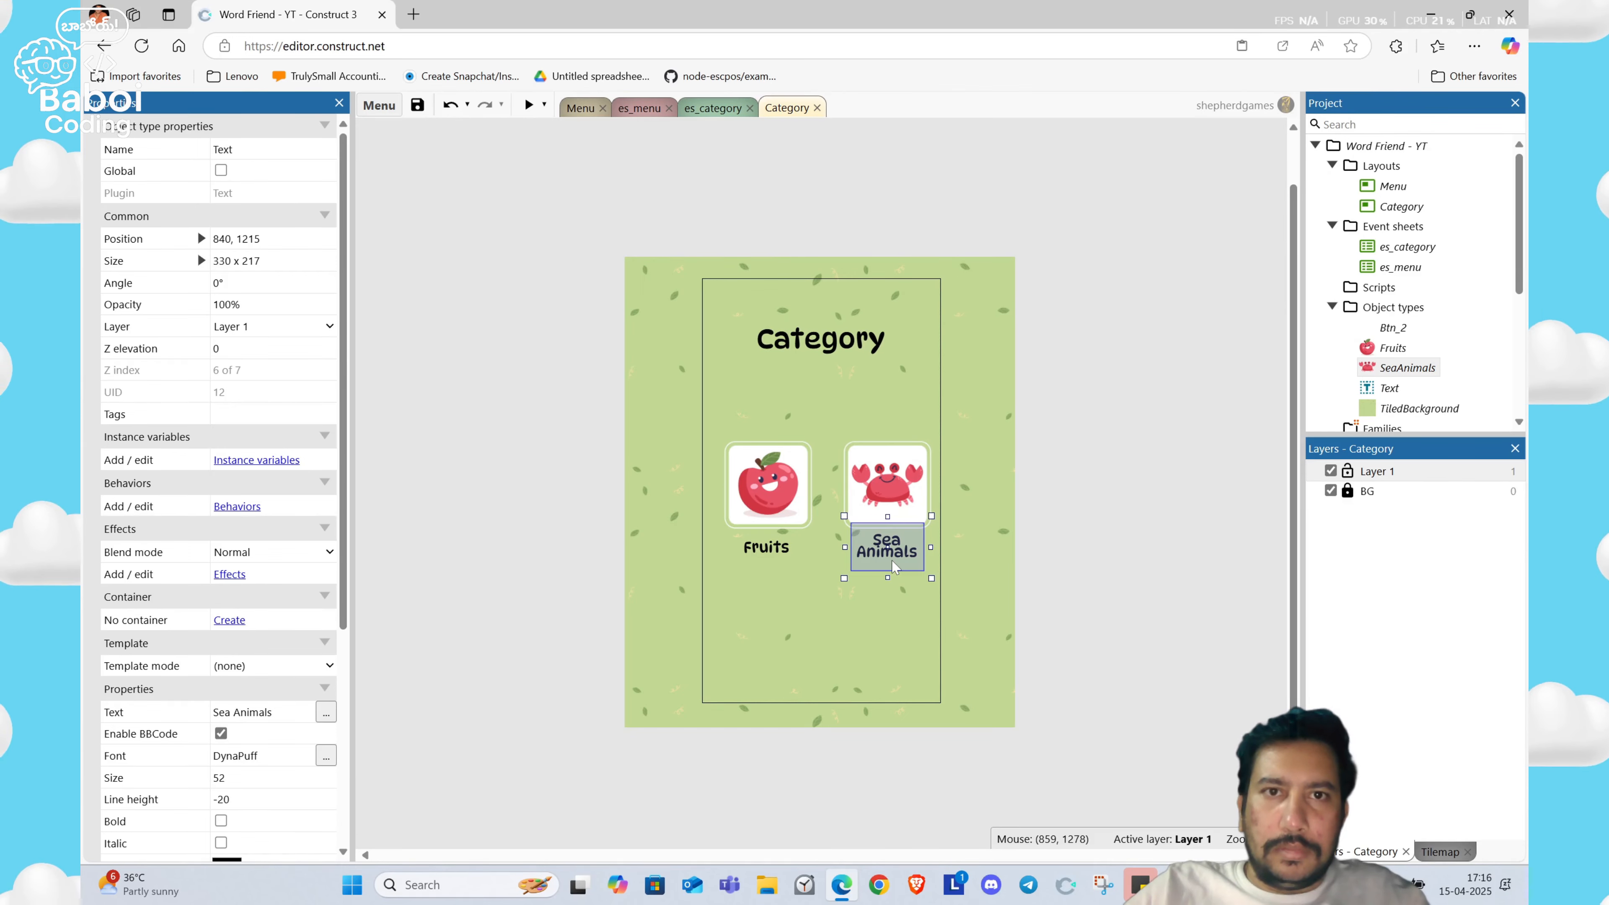
Step: Nudge the Fruits label down to position 295, 1225
click(778, 563)
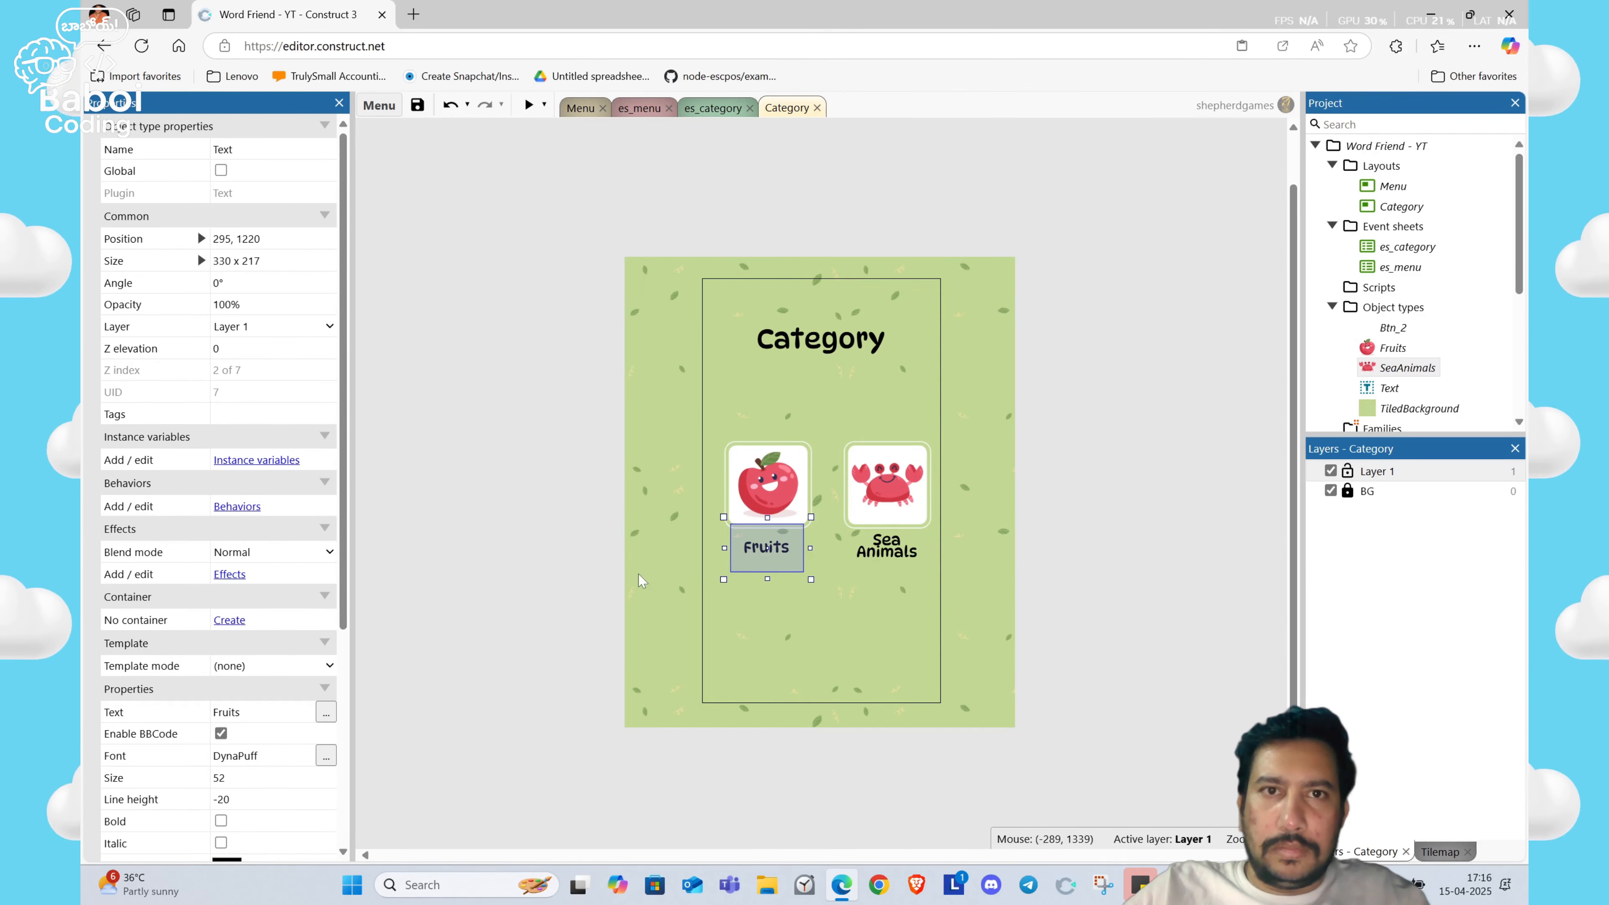
key(Down)
key(Down)
key(Down)
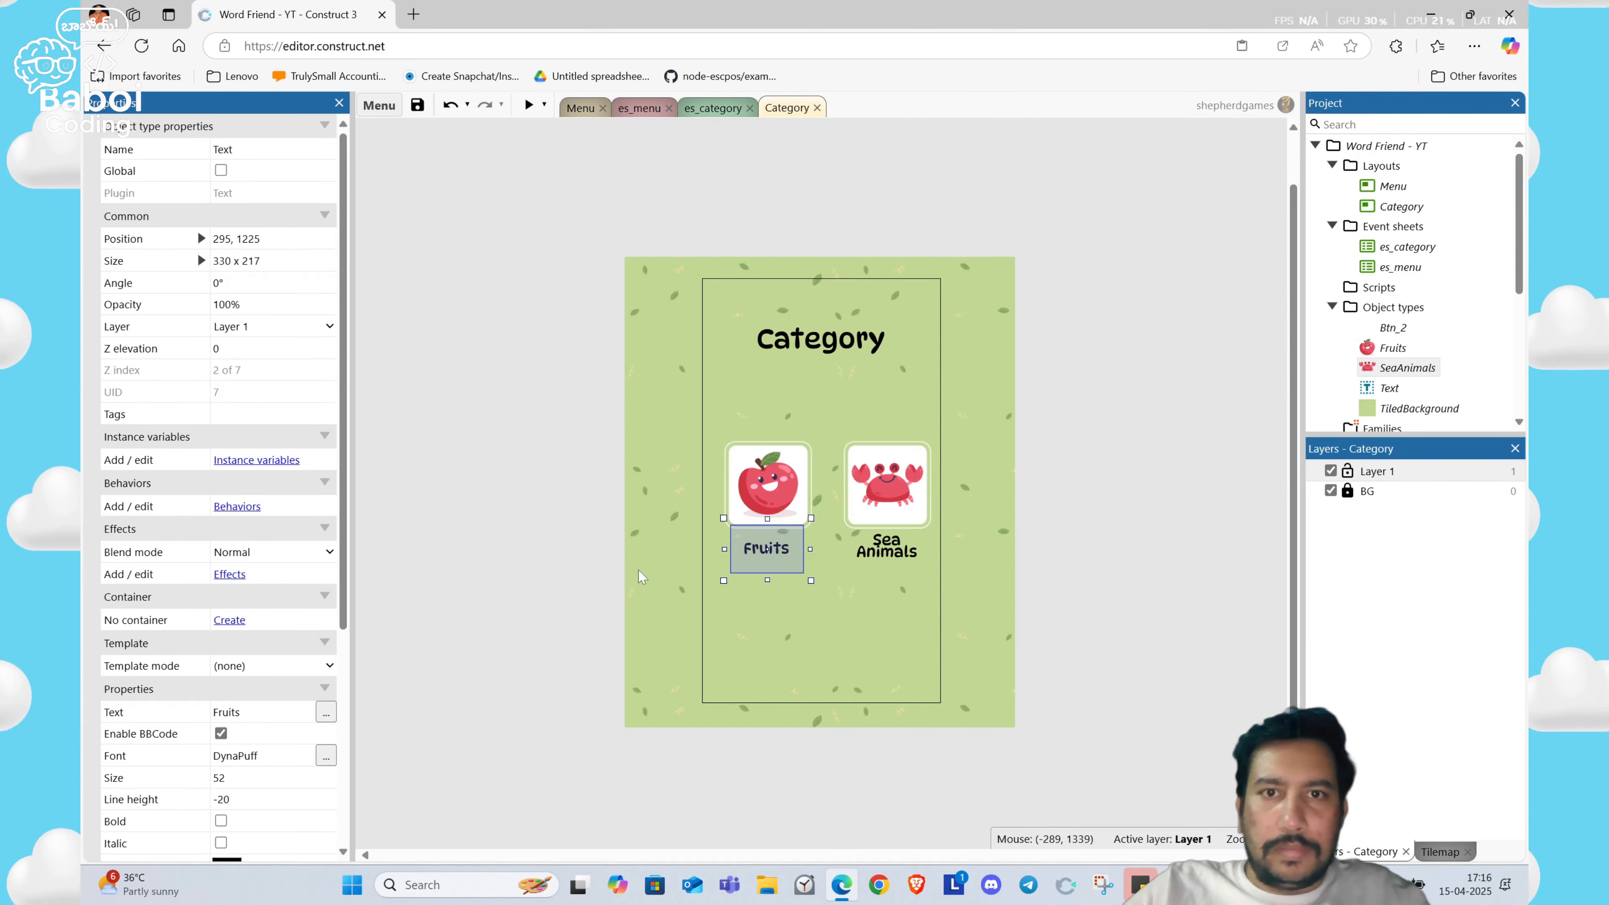
click(639, 572)
click(589, 110)
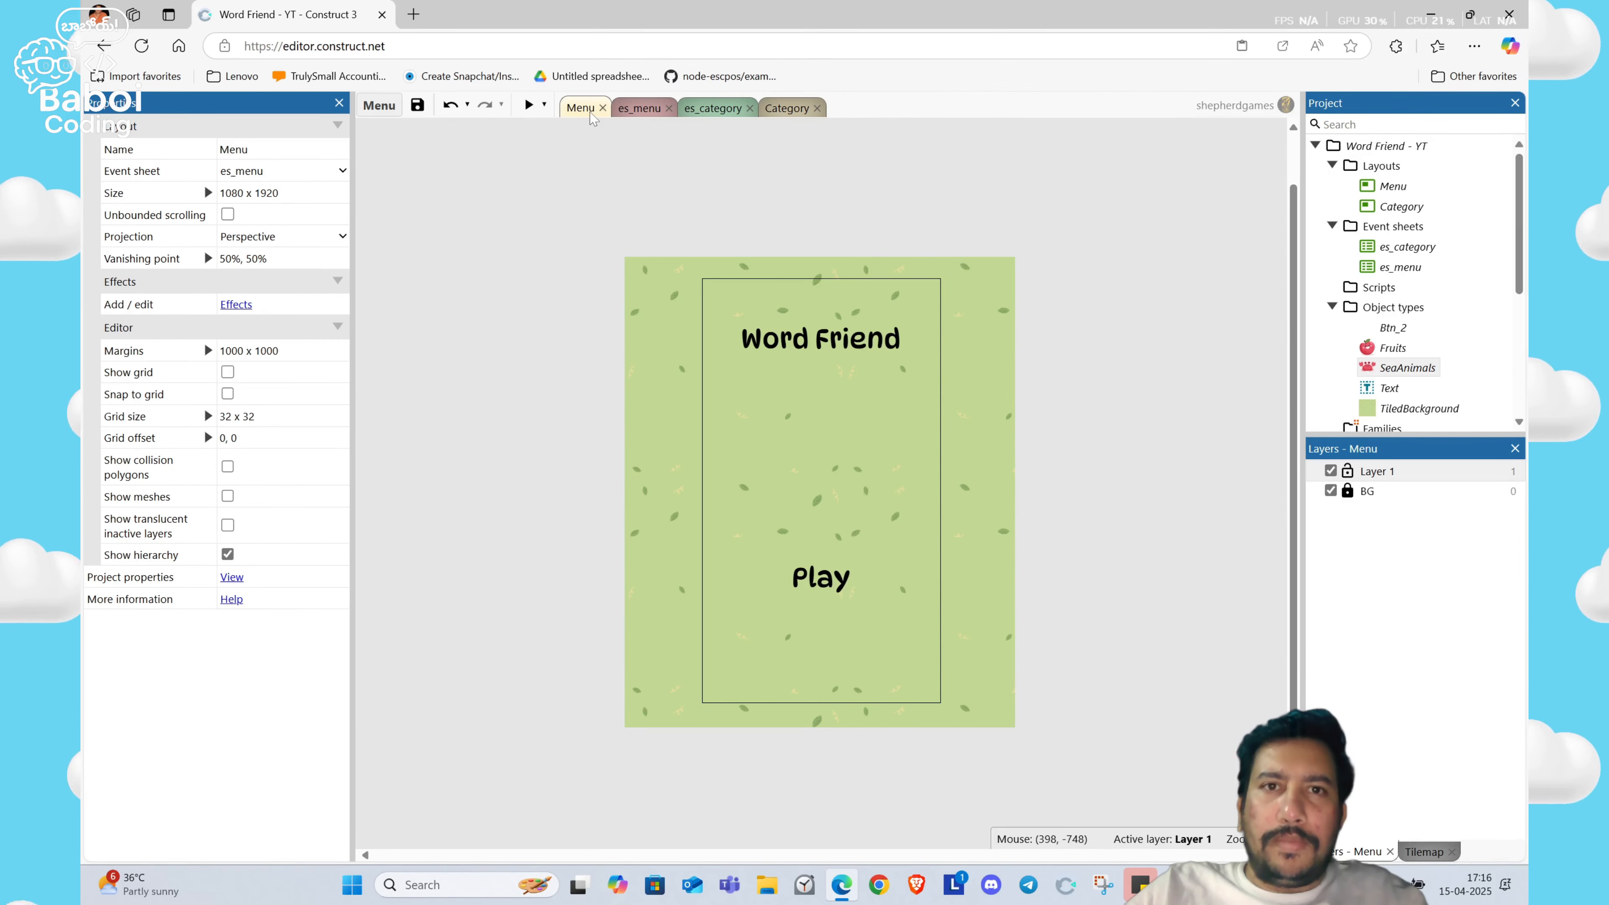
click(788, 113)
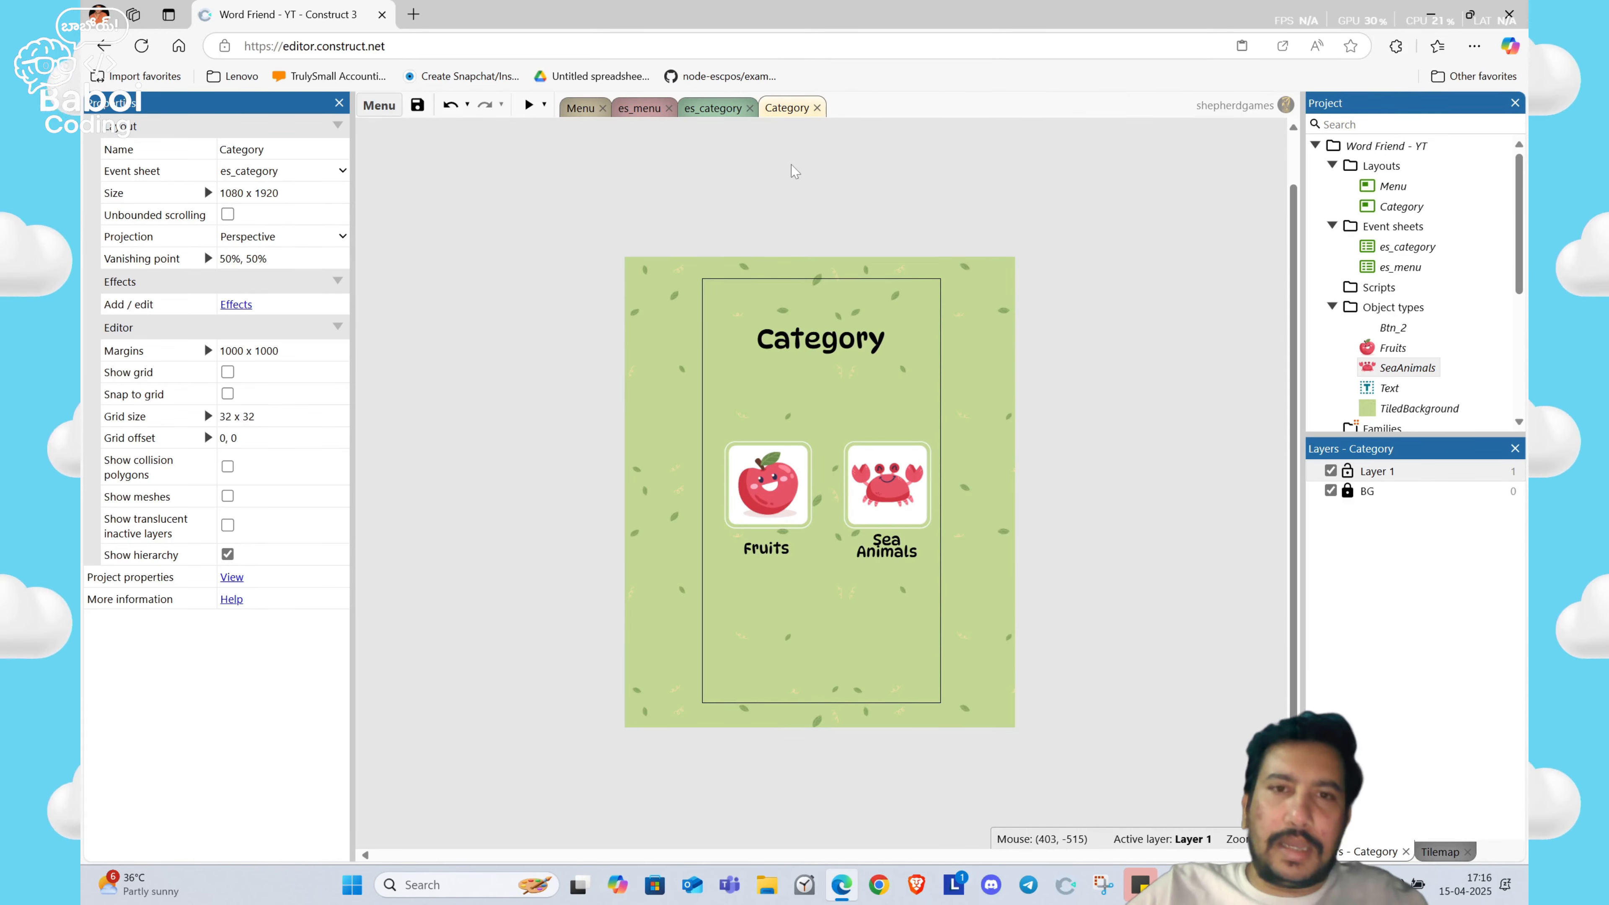
Step: Save the project in the Downloads folder as a Construct 3 single-file project named "Word Friend - YT"
key(ctrl+s)
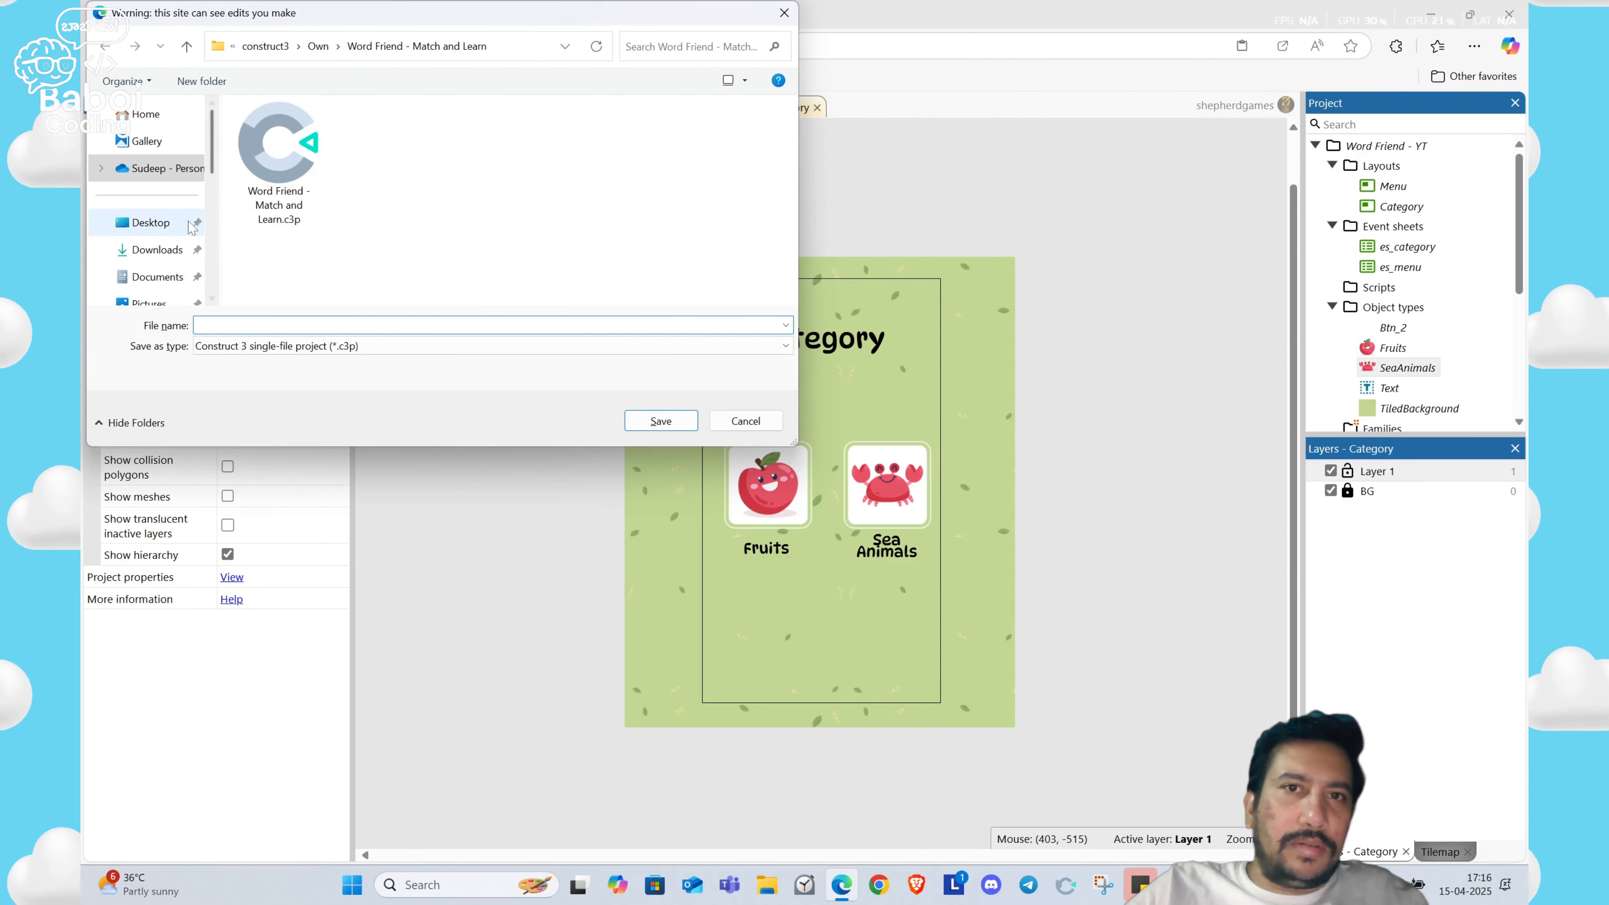
click(157, 249)
text(Wor)
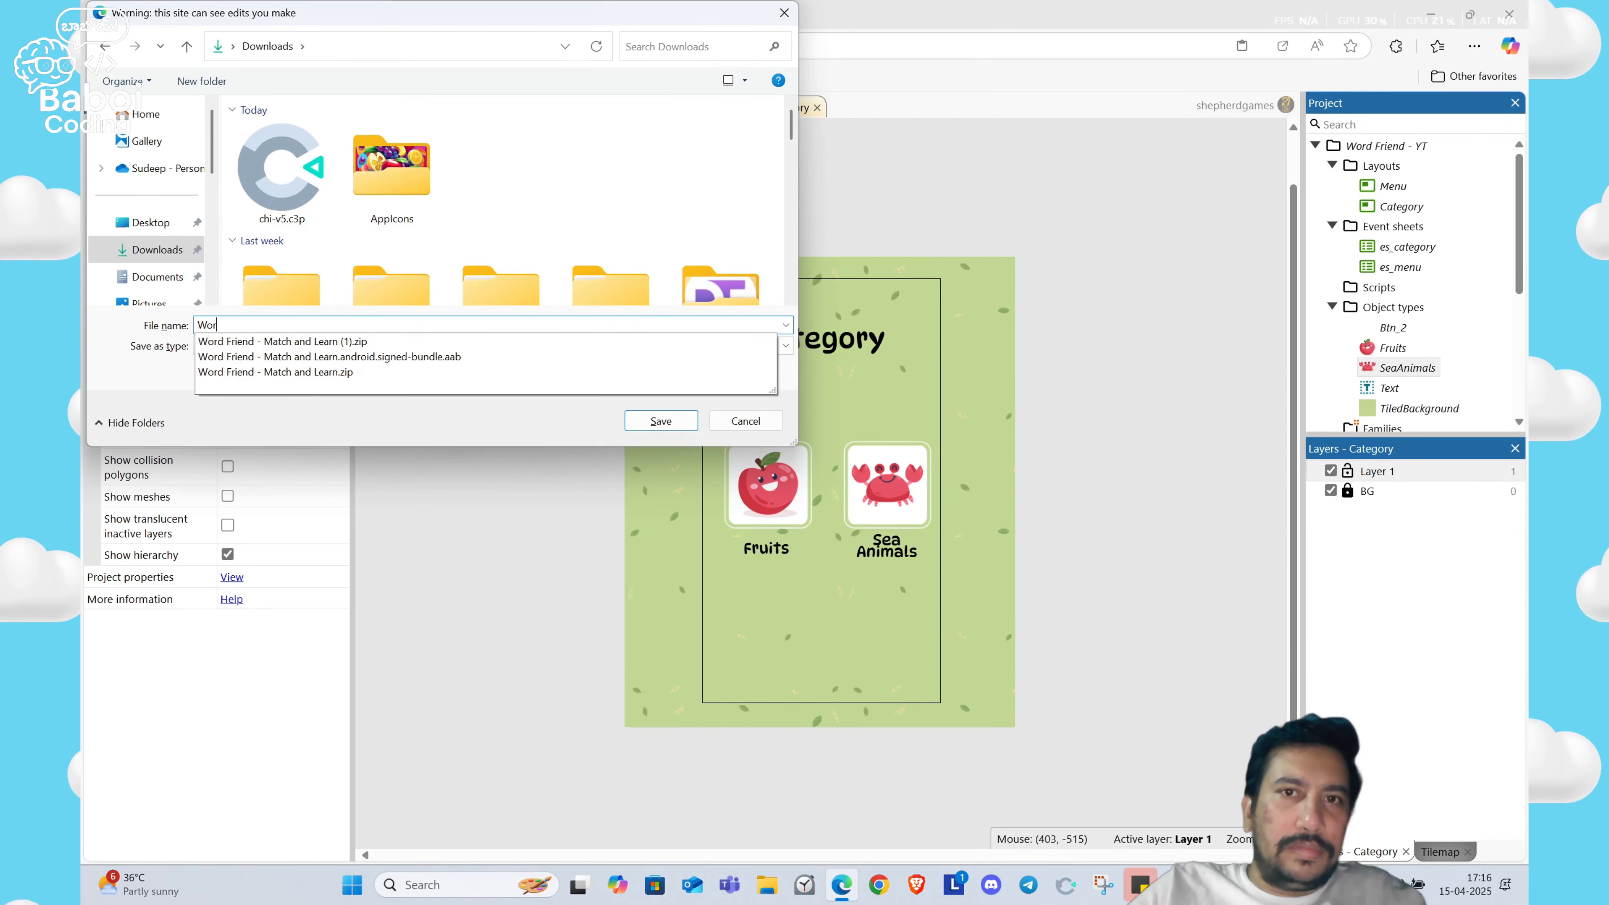
text(d )
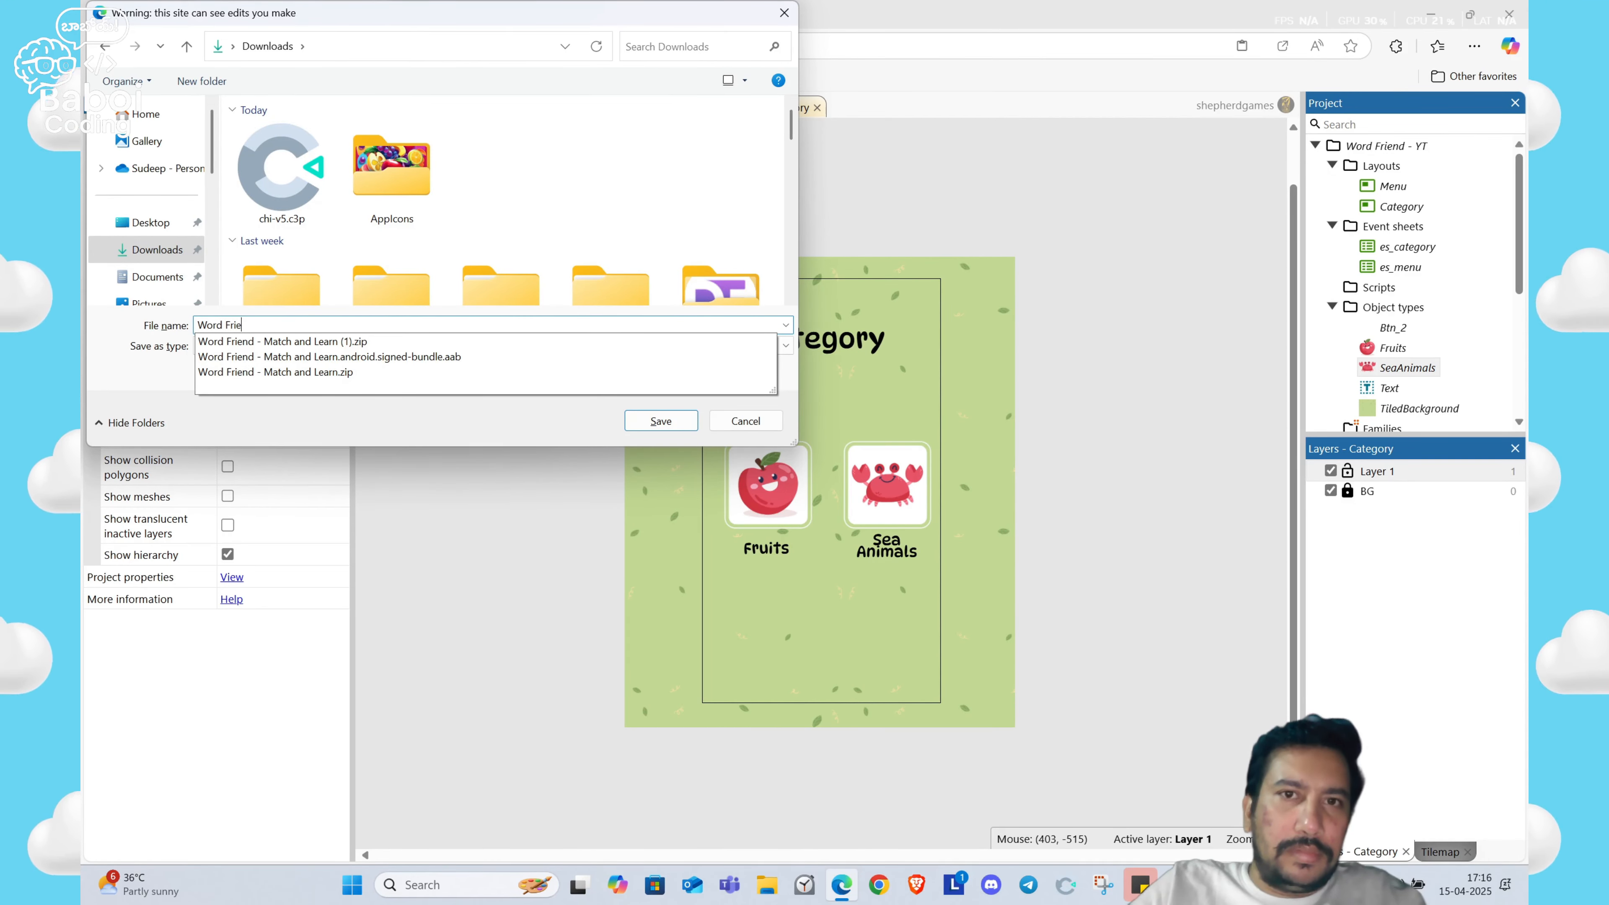
text(Friend)
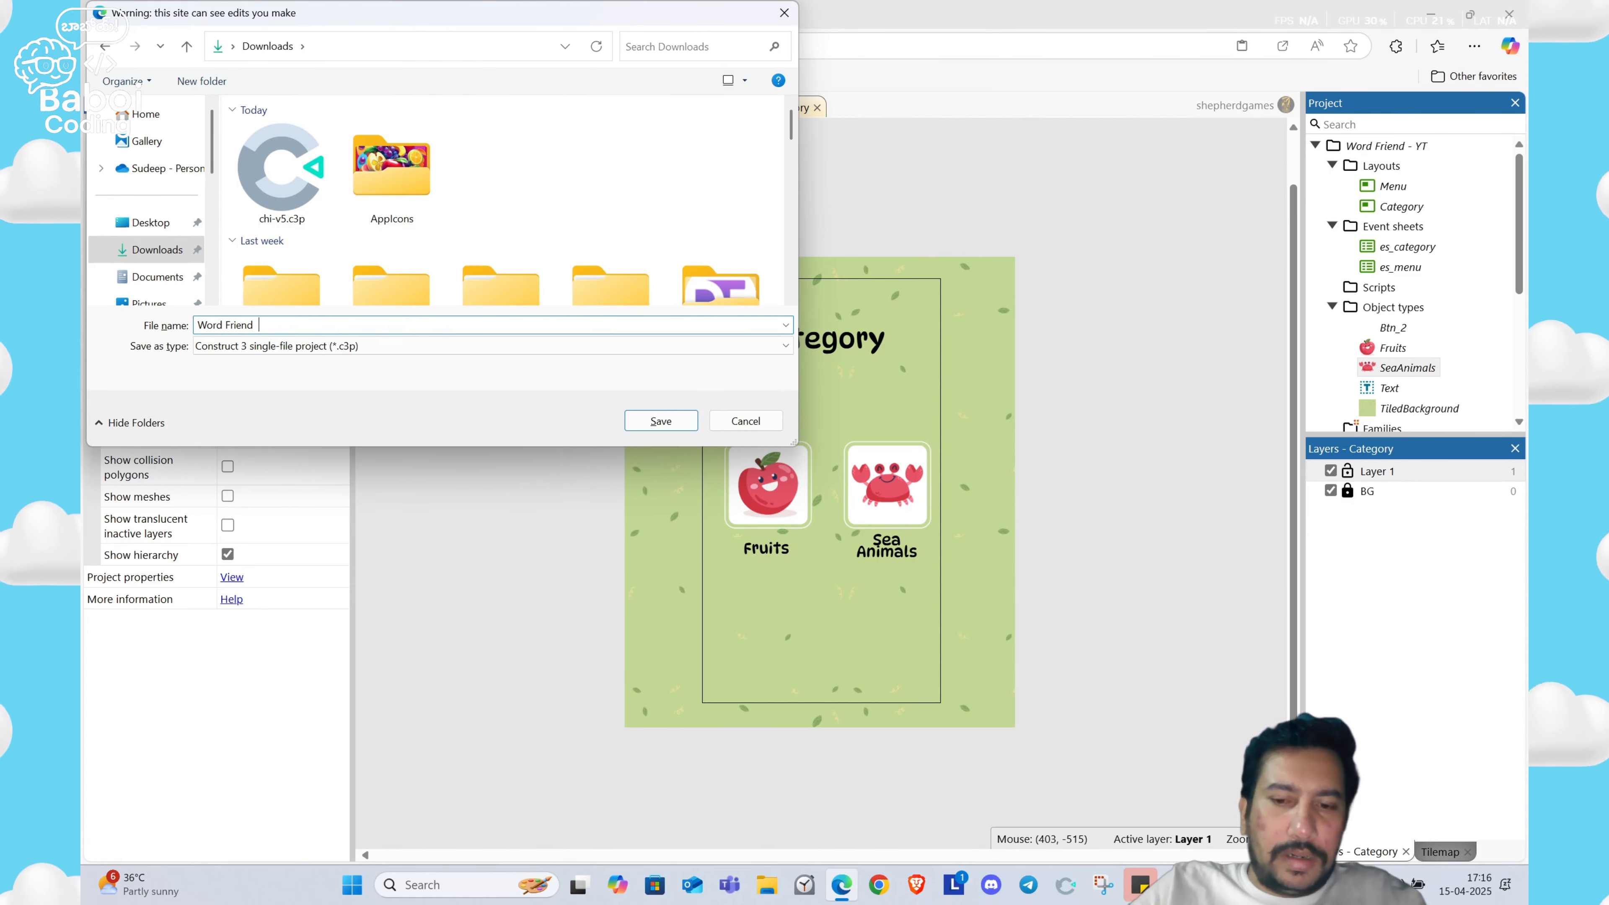
text(  - YT)
key(Return)
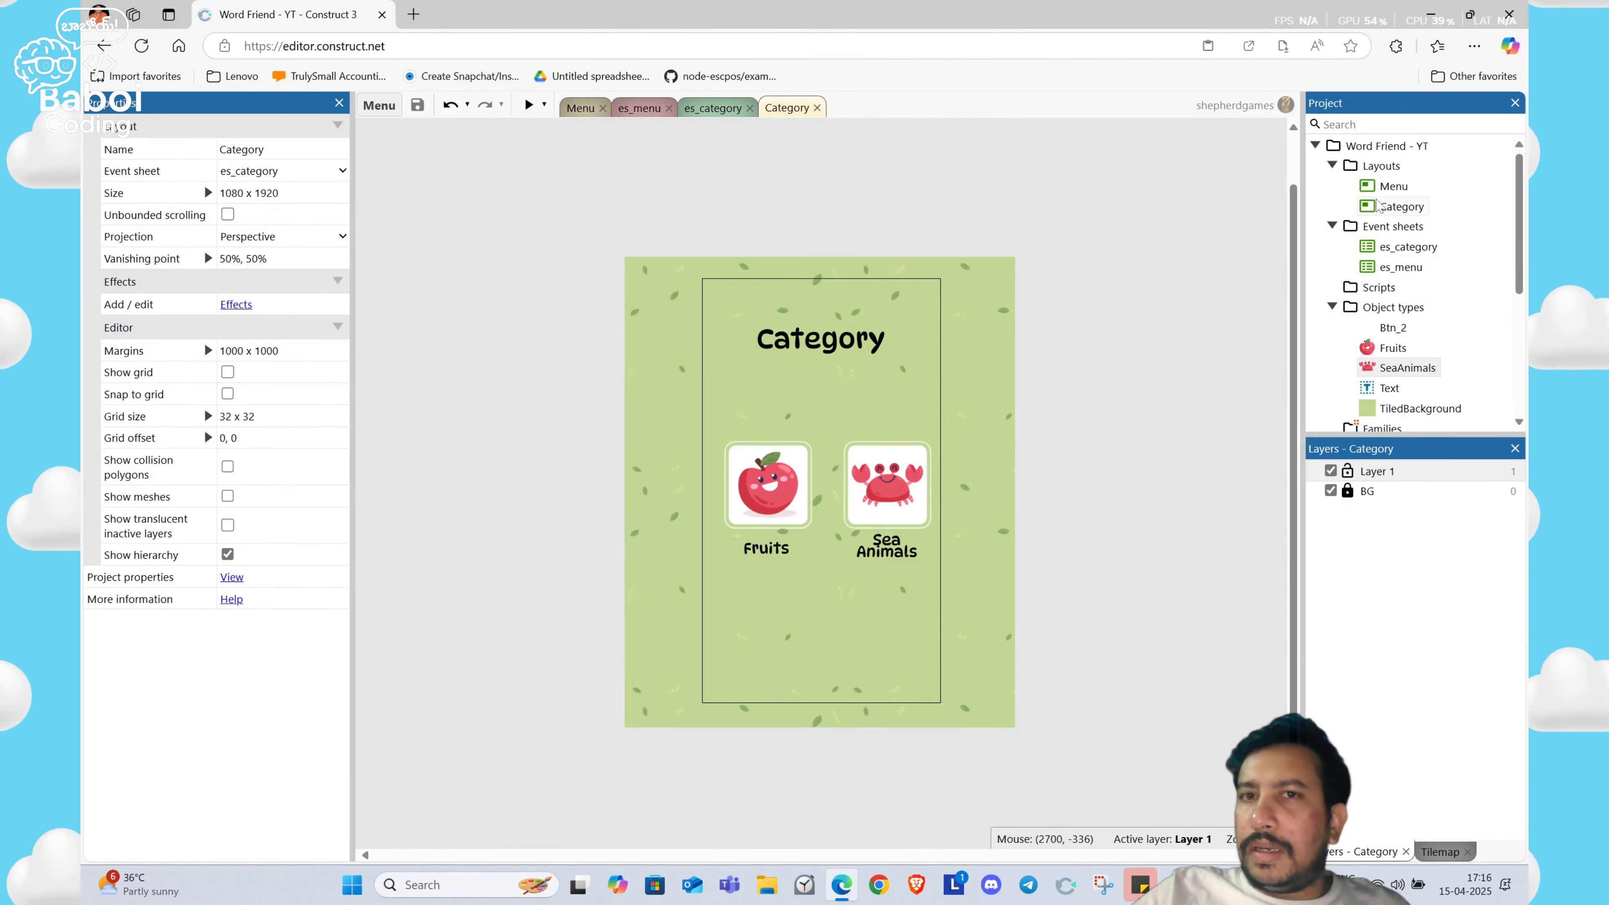
Step: Duplicate the Category layout and name the copy Game
right_click(1379, 206)
click(1407, 292)
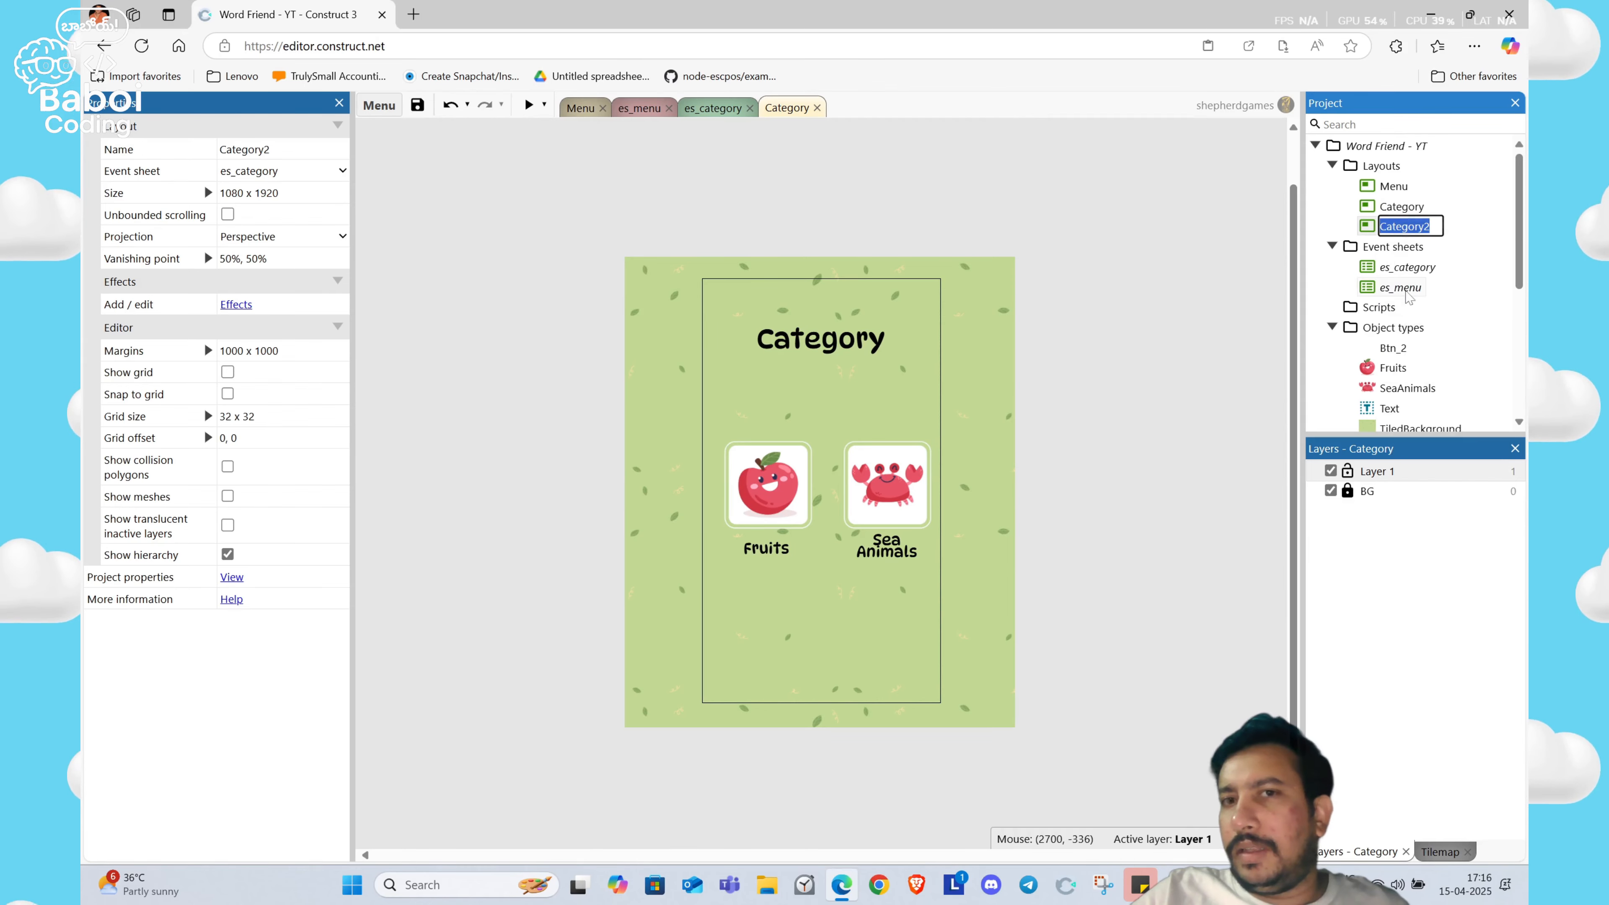
text(Game)
key(Return)
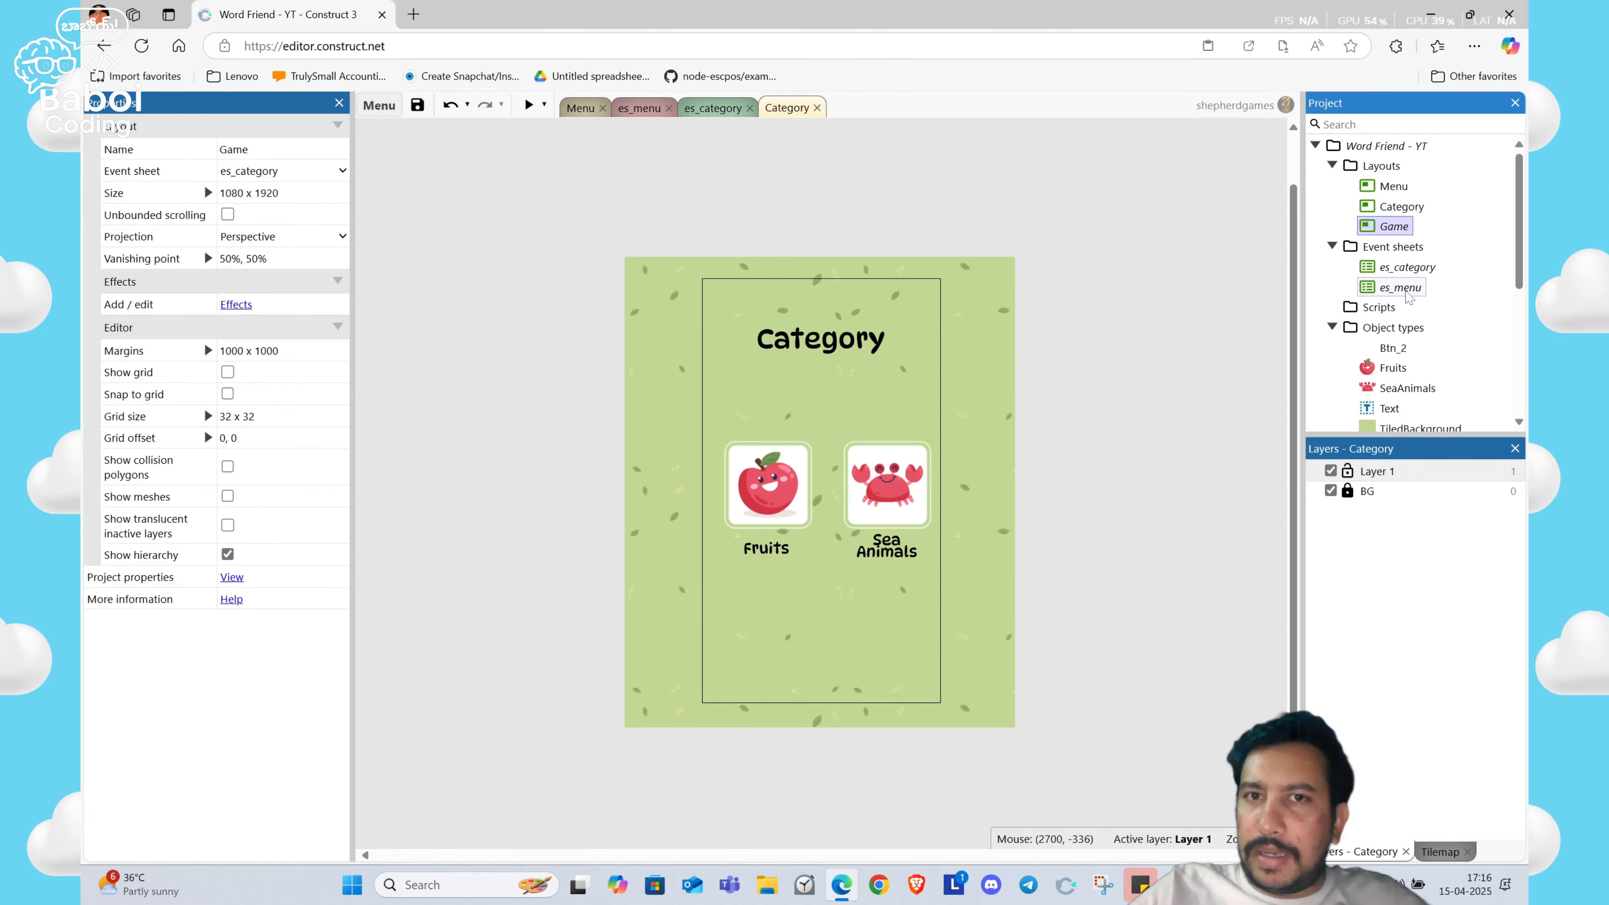
Step: Add a new event sheet named es_game to the project
right_click(1402, 253)
click(1388, 263)
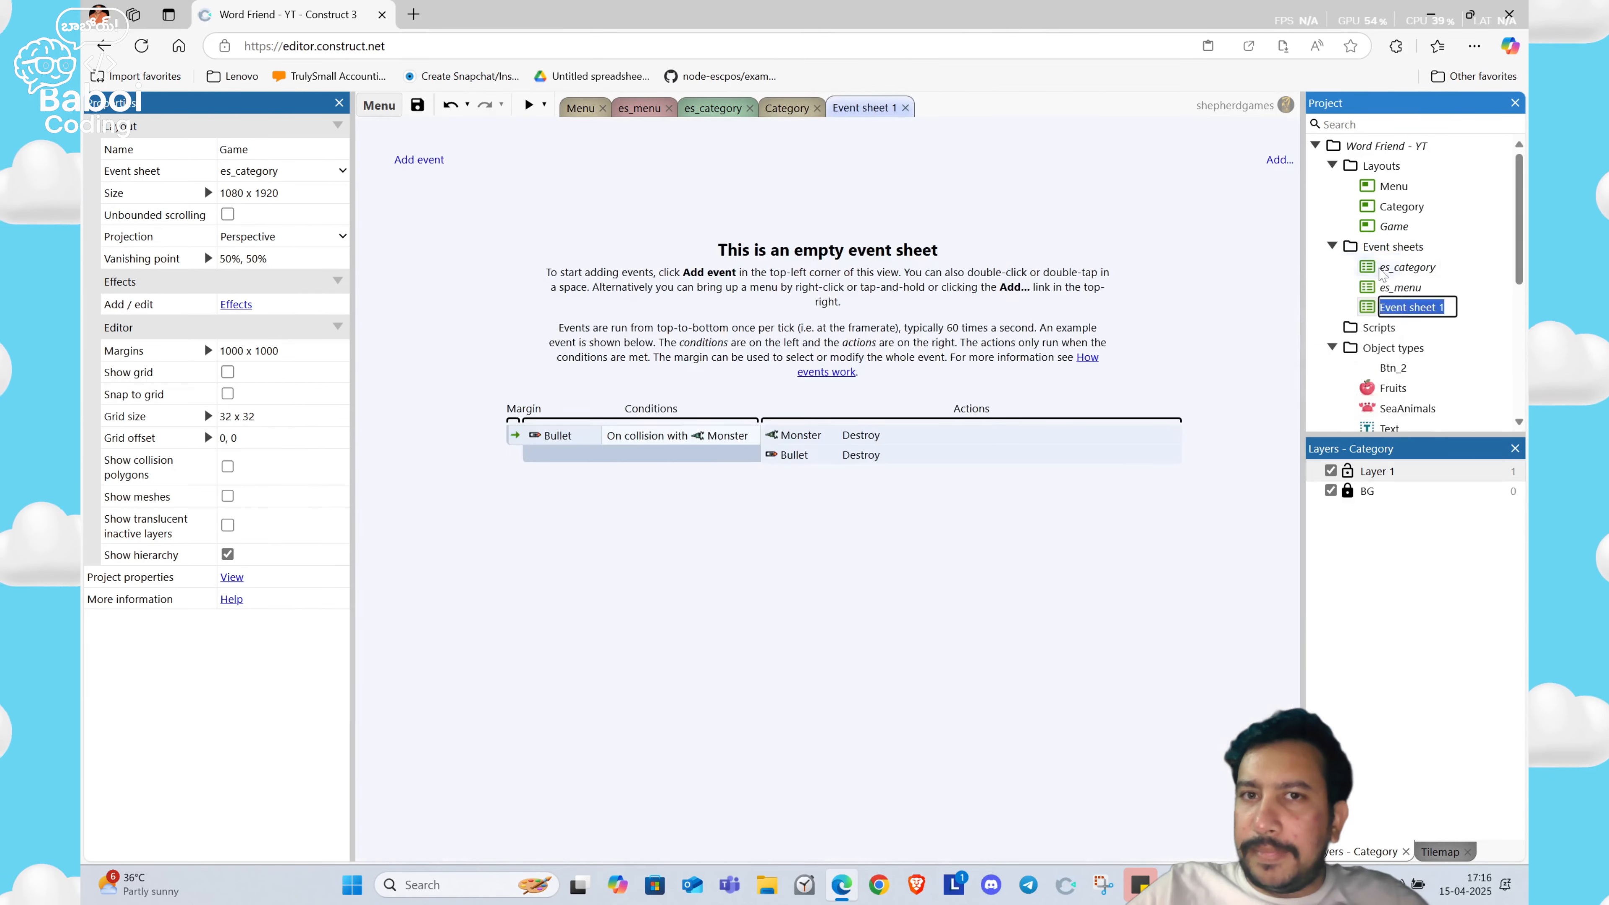
text(es_game)
key(Return)
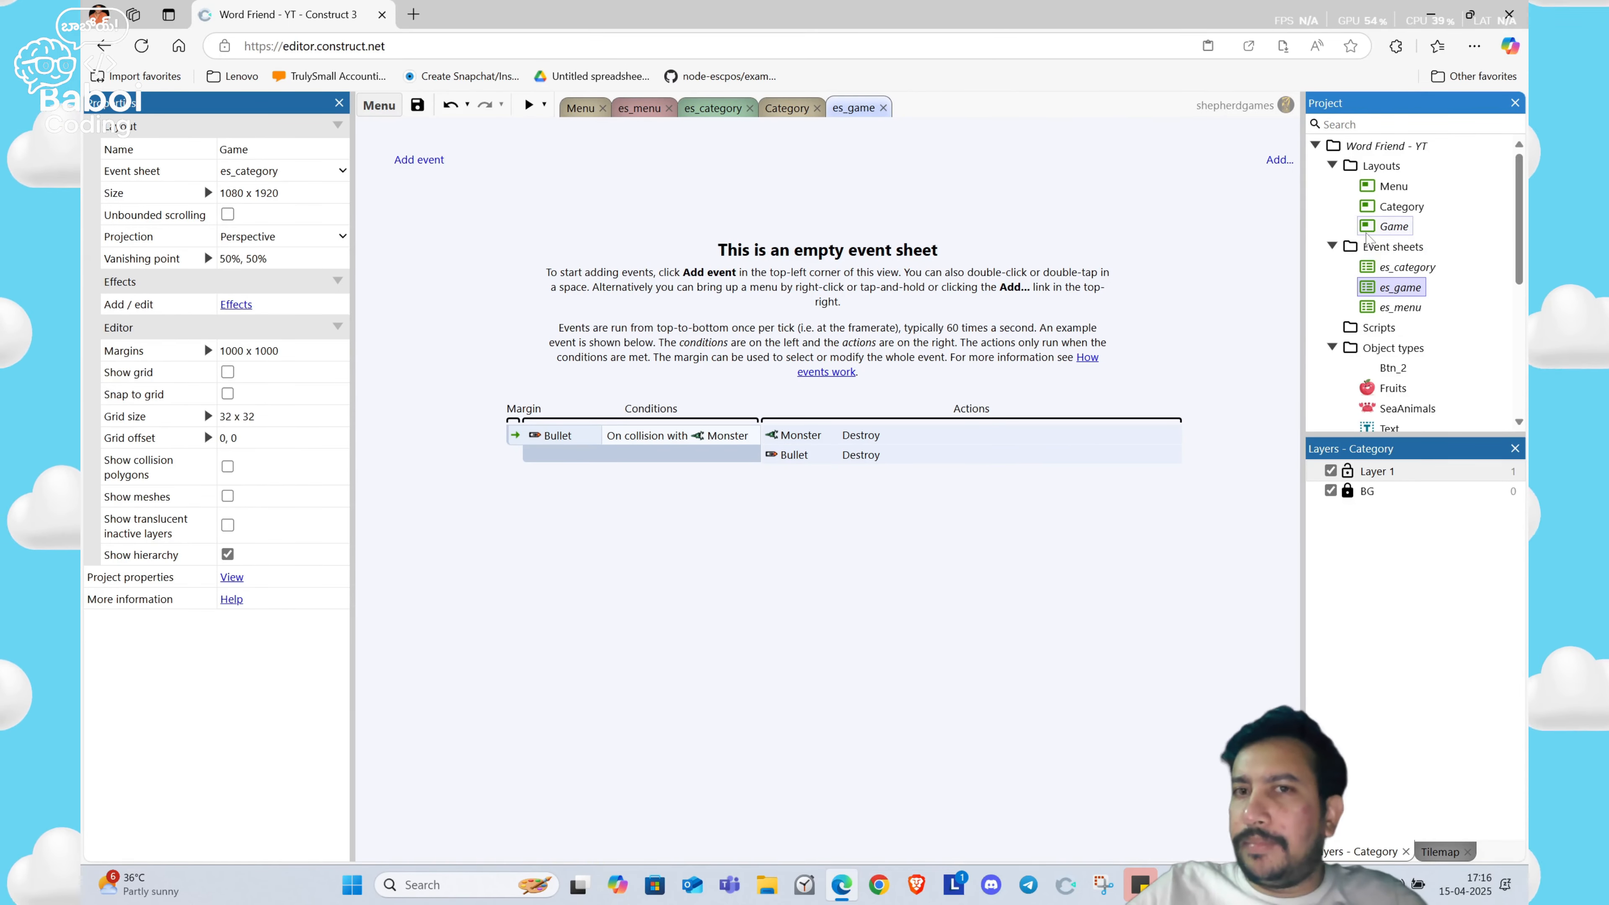
Step: Set the Game layout's event sheet to es_game and open the layout
click(1393, 226)
click(282, 172)
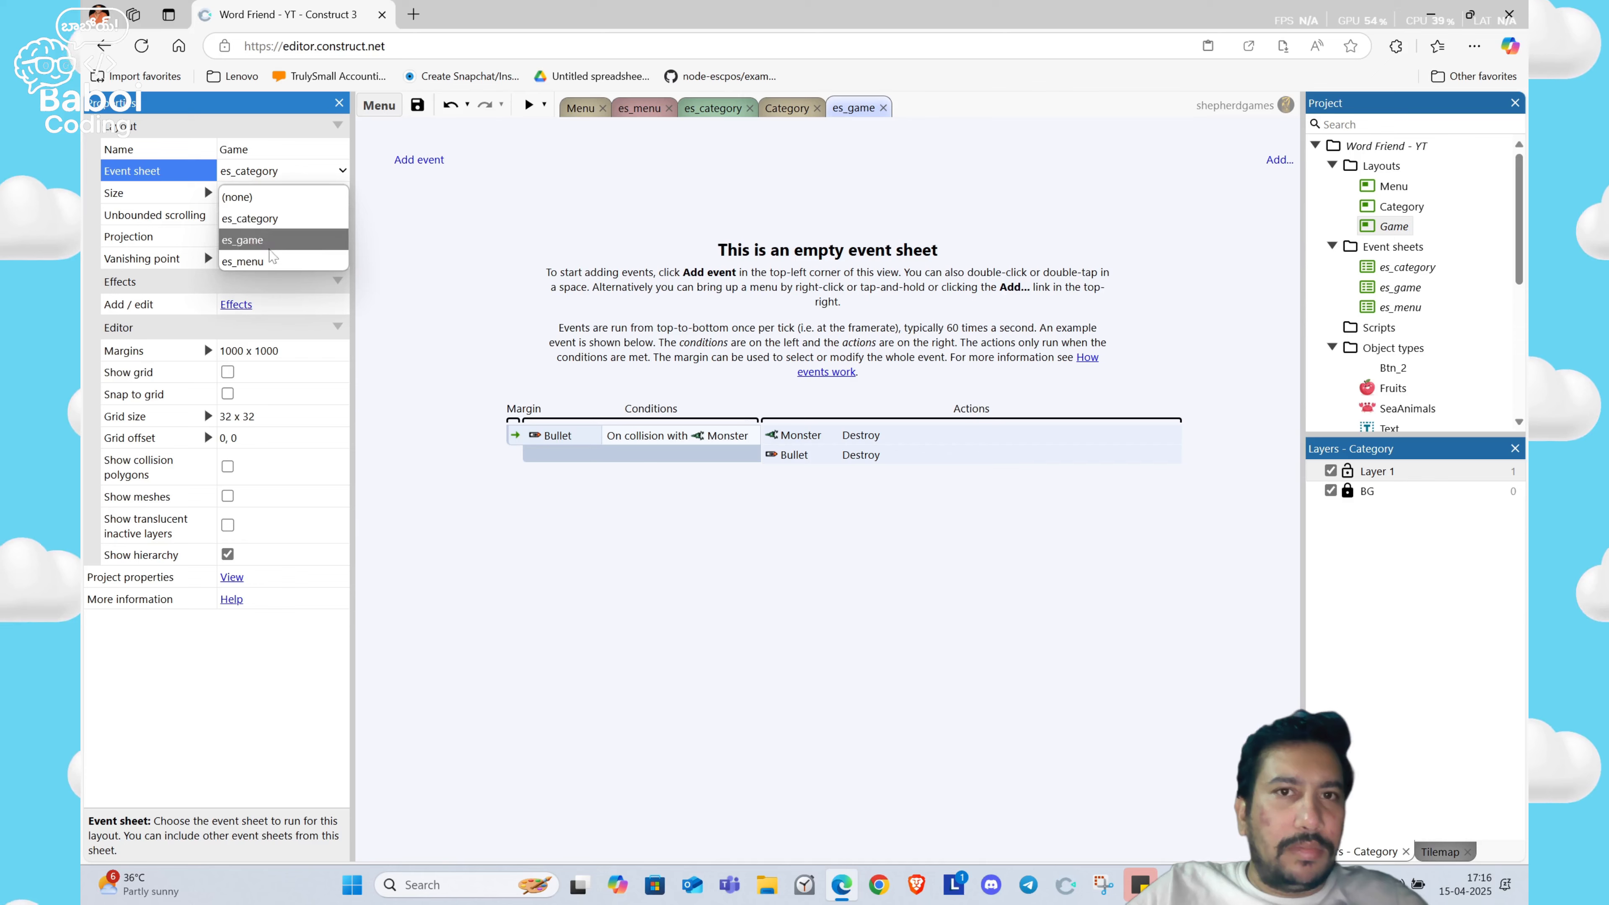
click(266, 241)
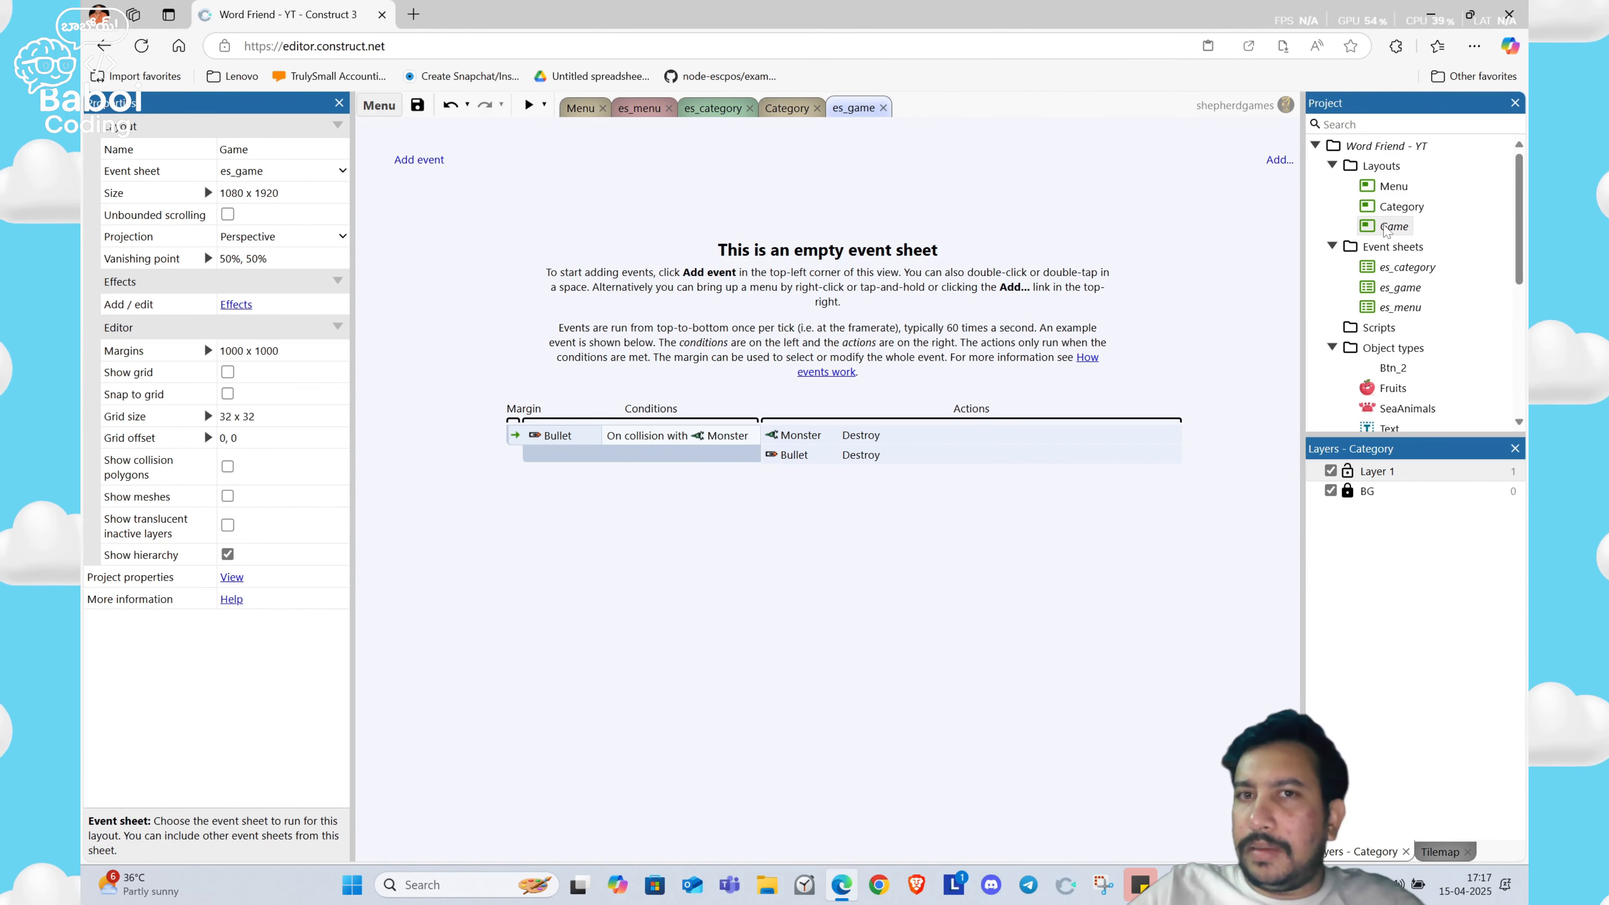
double_click(1392, 227)
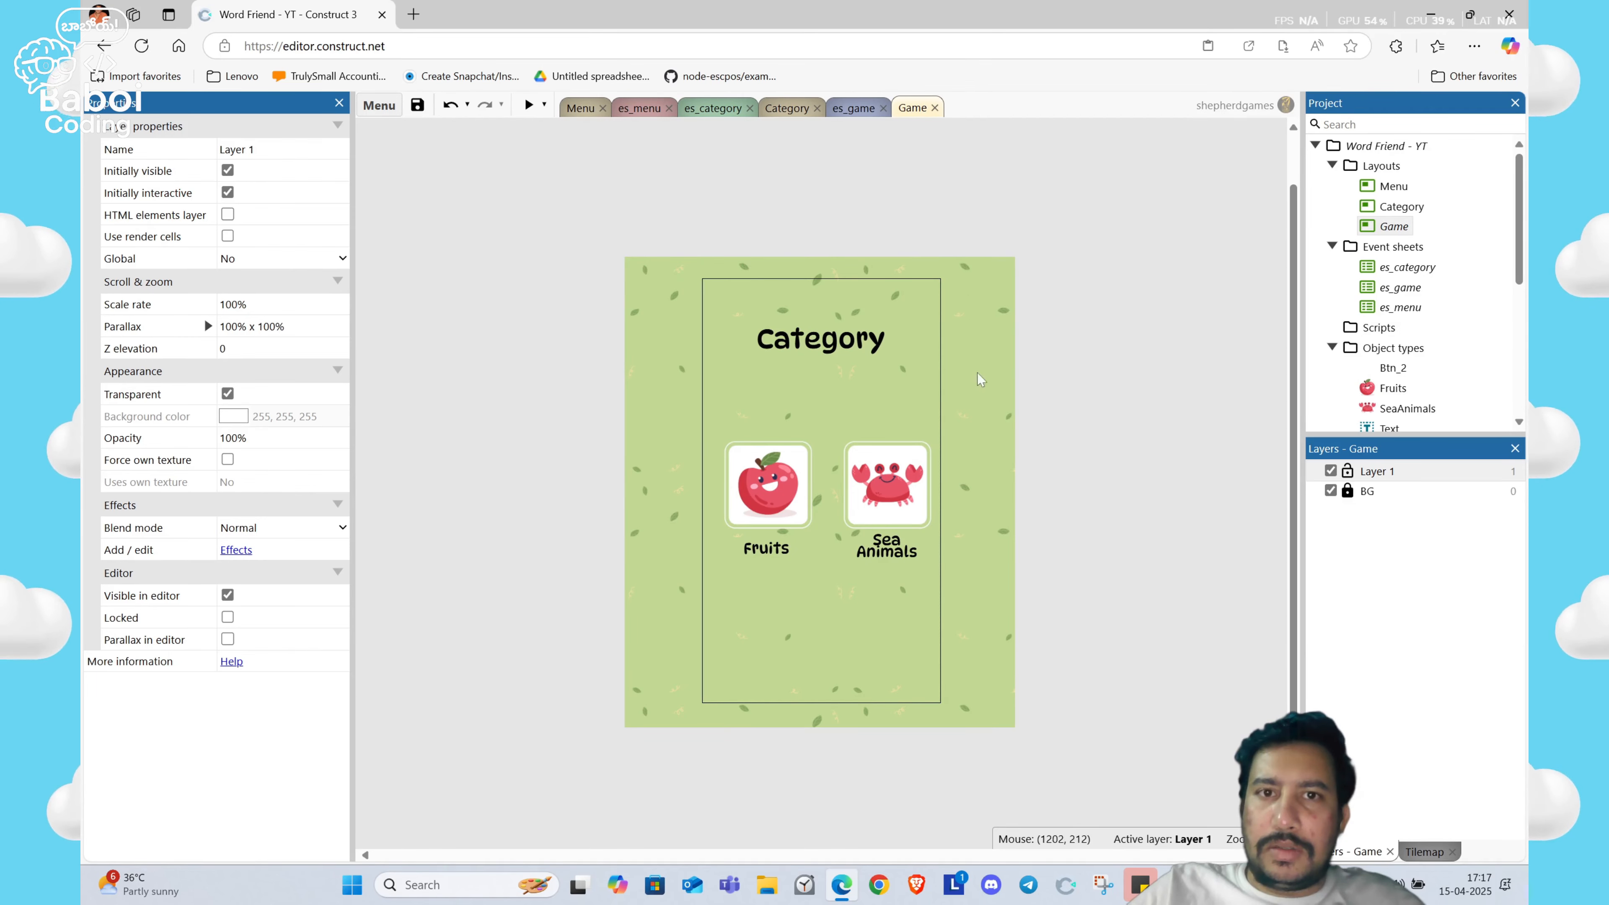
Step: Try deleting all the heading, button and label objects from the Game layout, and undo the deletion
click(594, 575)
key(ctrl+a)
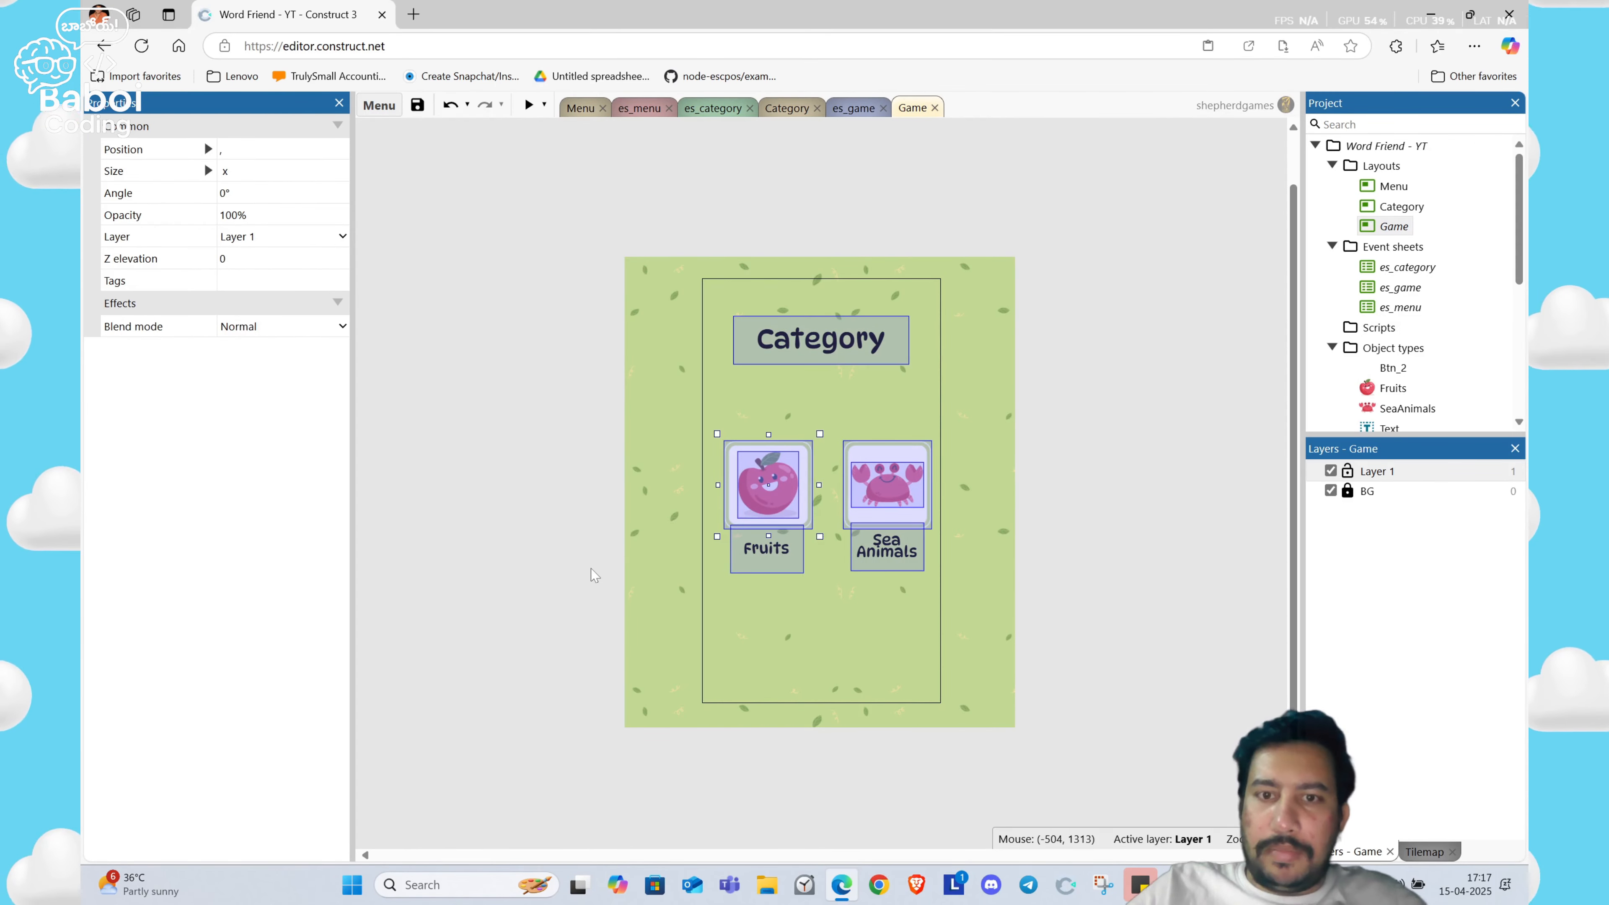
key(Delete)
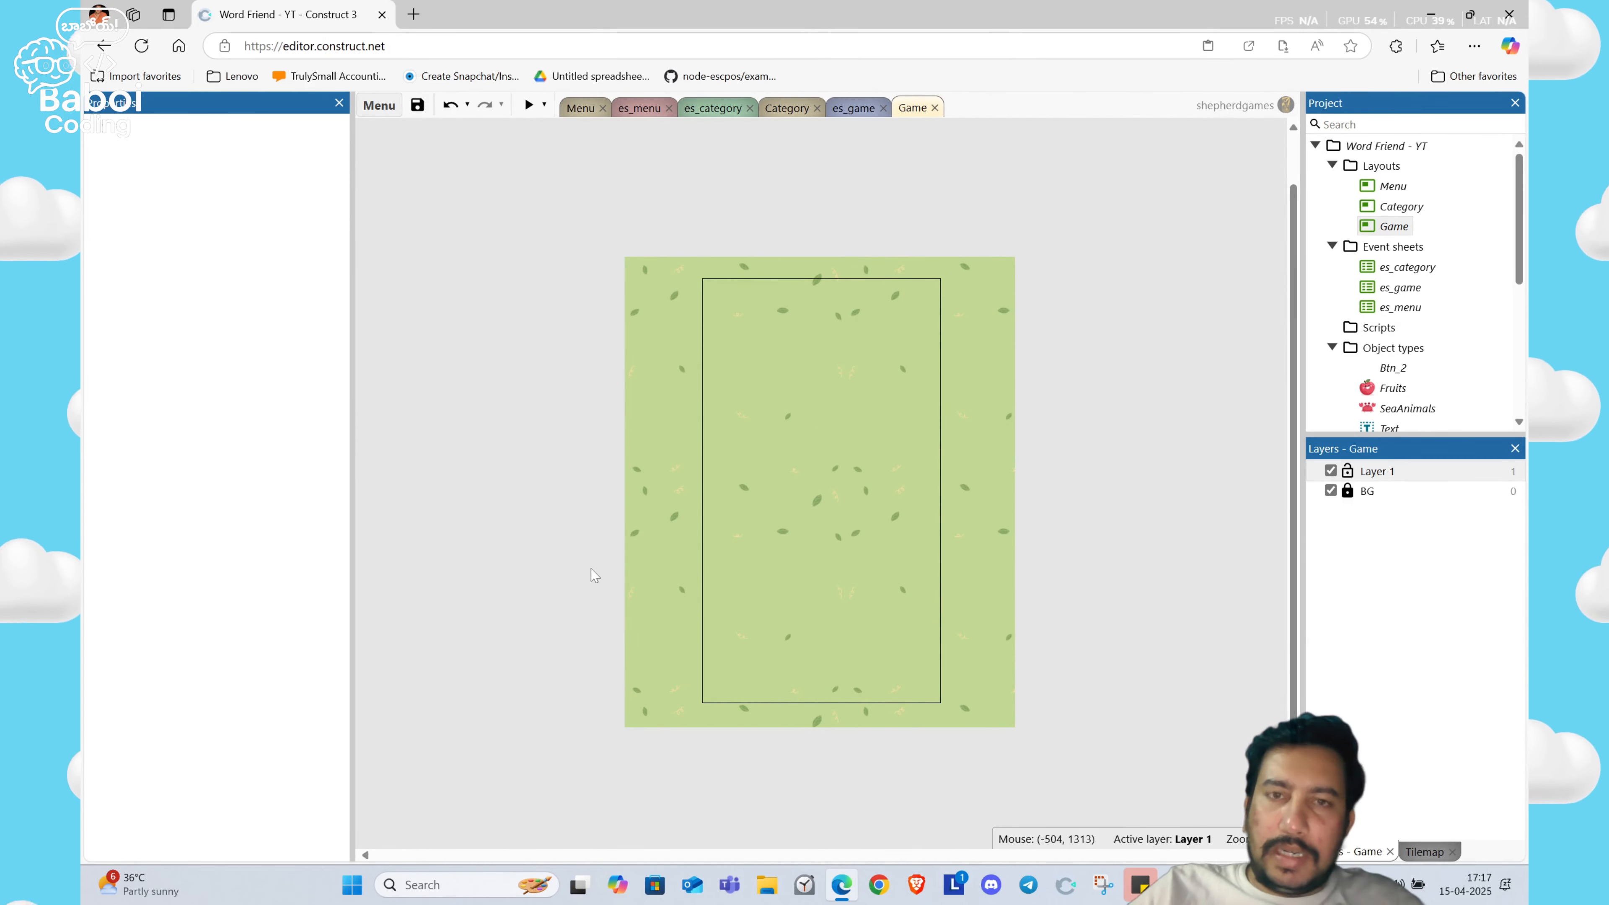
key(ctrl+z)
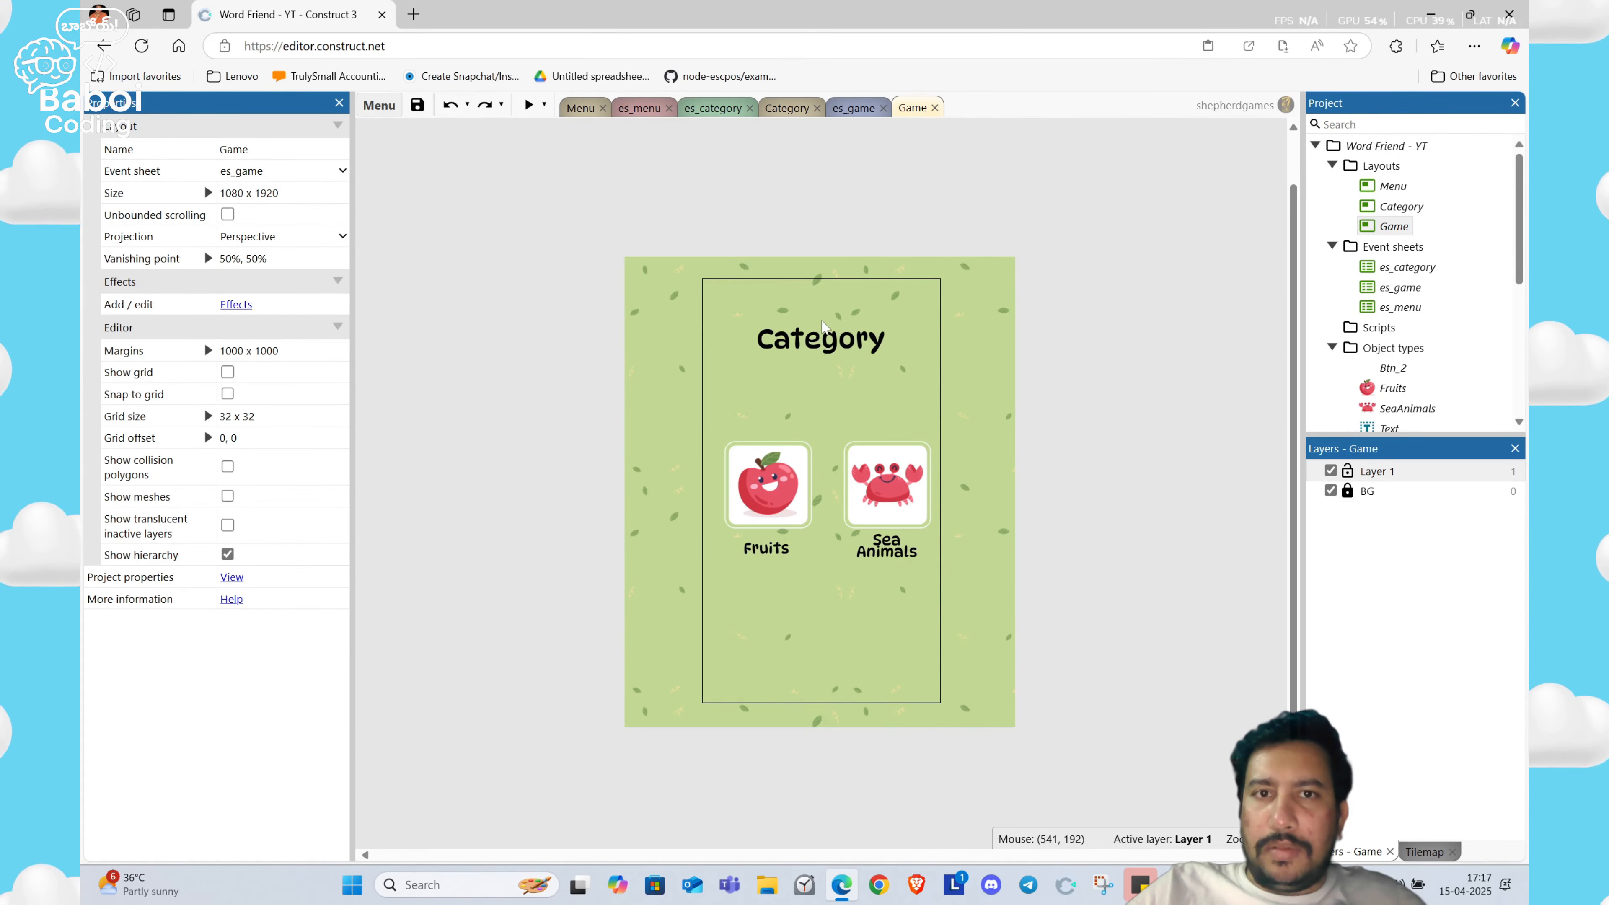
Step: Set the font size of the Category heading to 42
click(823, 325)
double_click(824, 325)
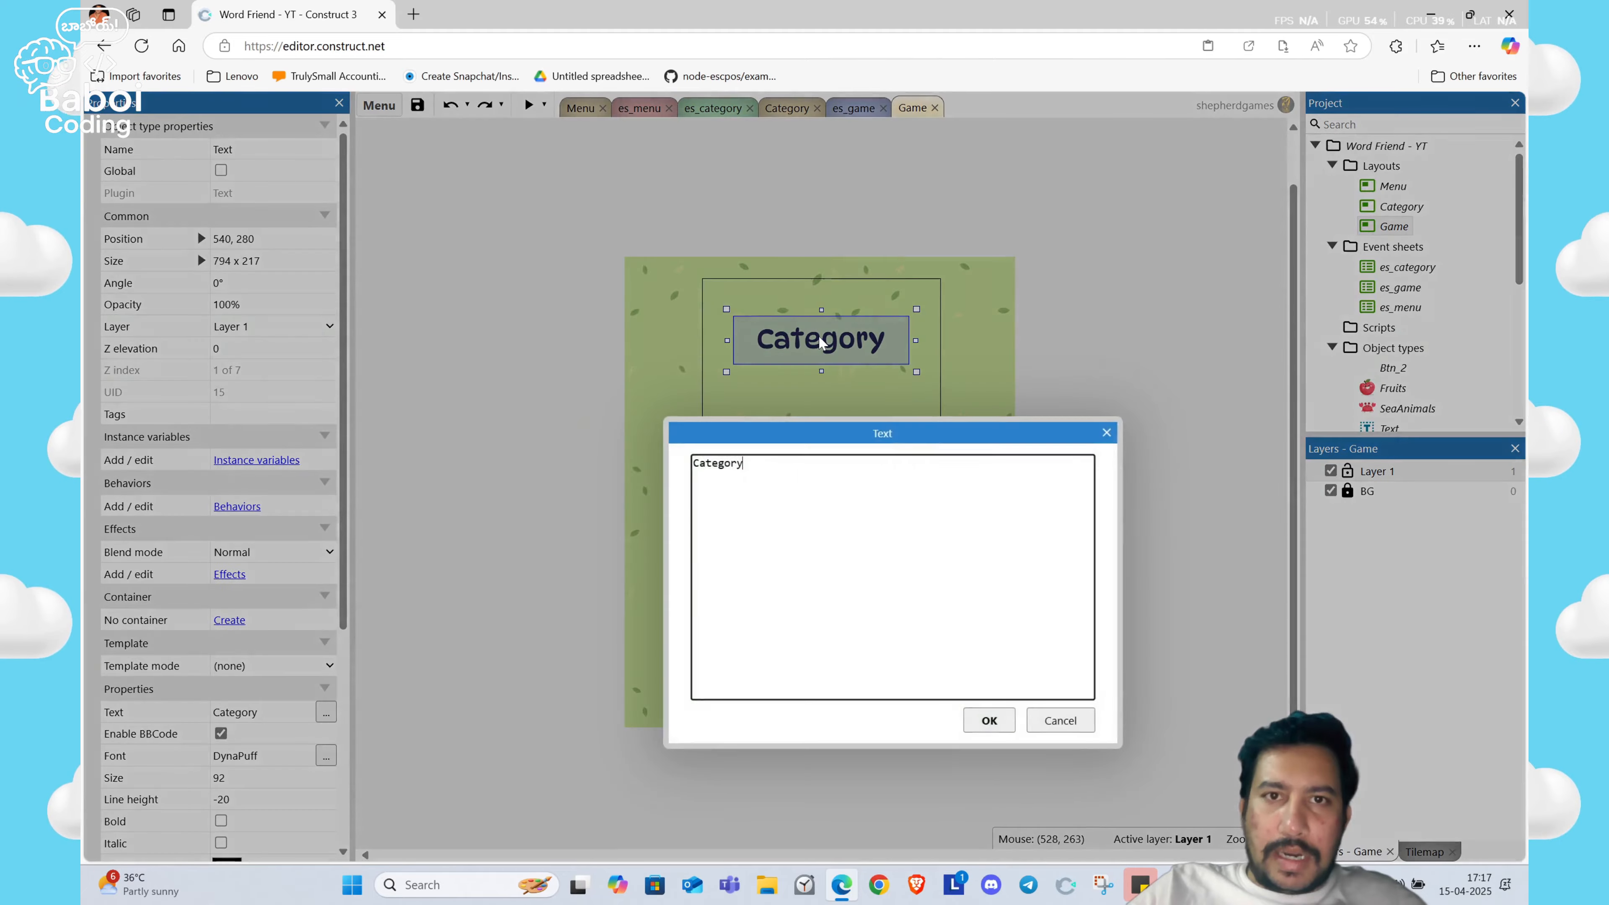
click(1060, 723)
click(266, 778)
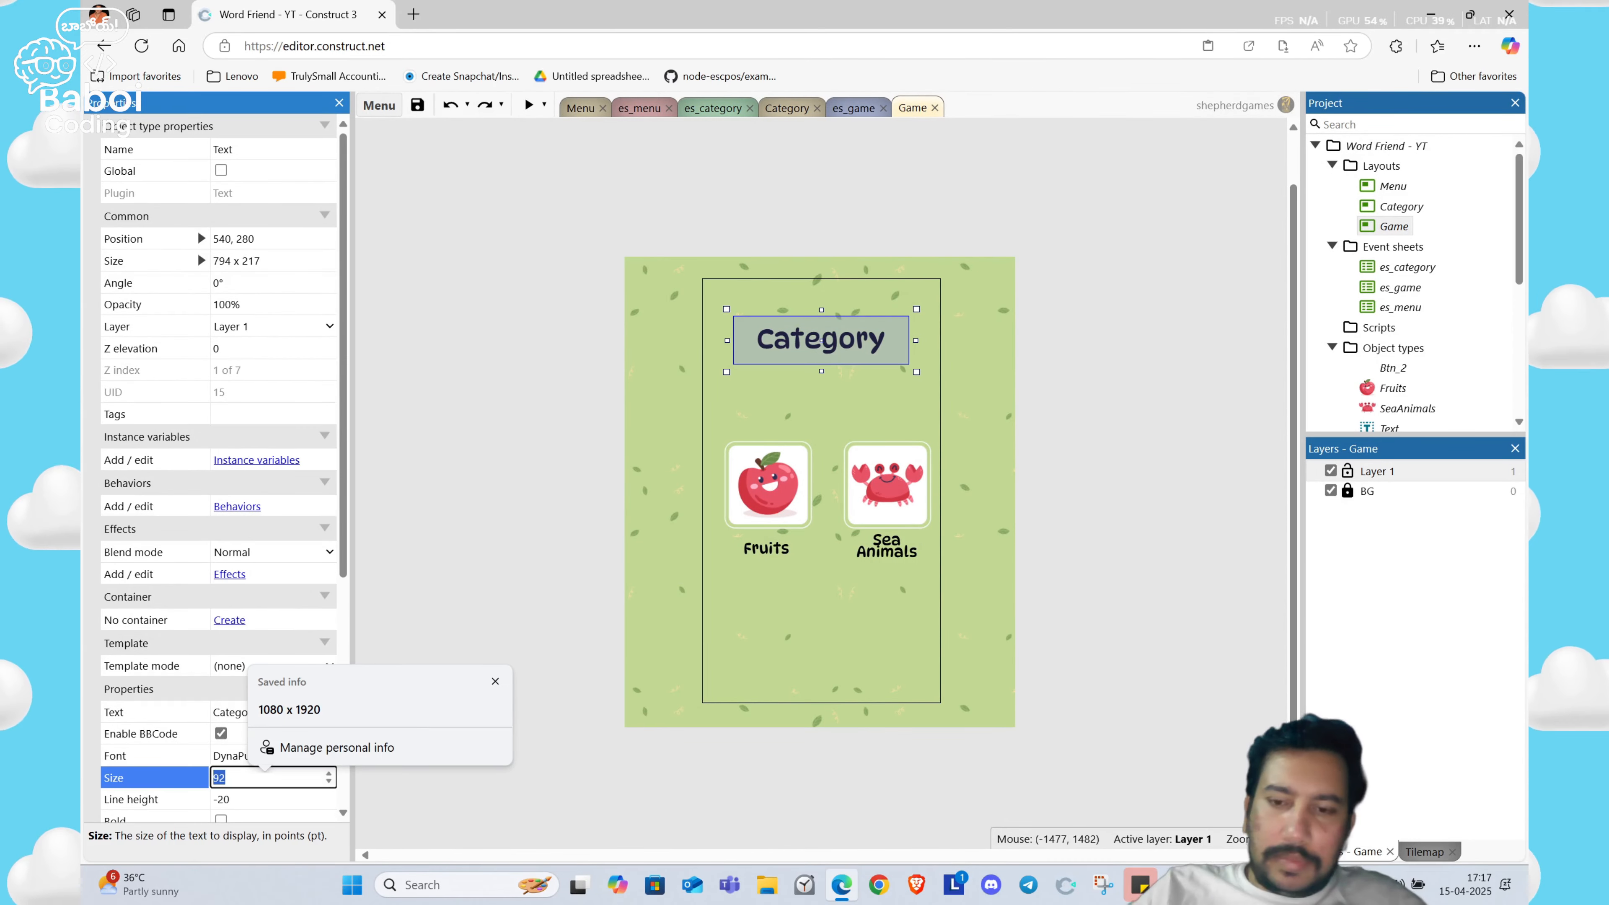
text(540, )
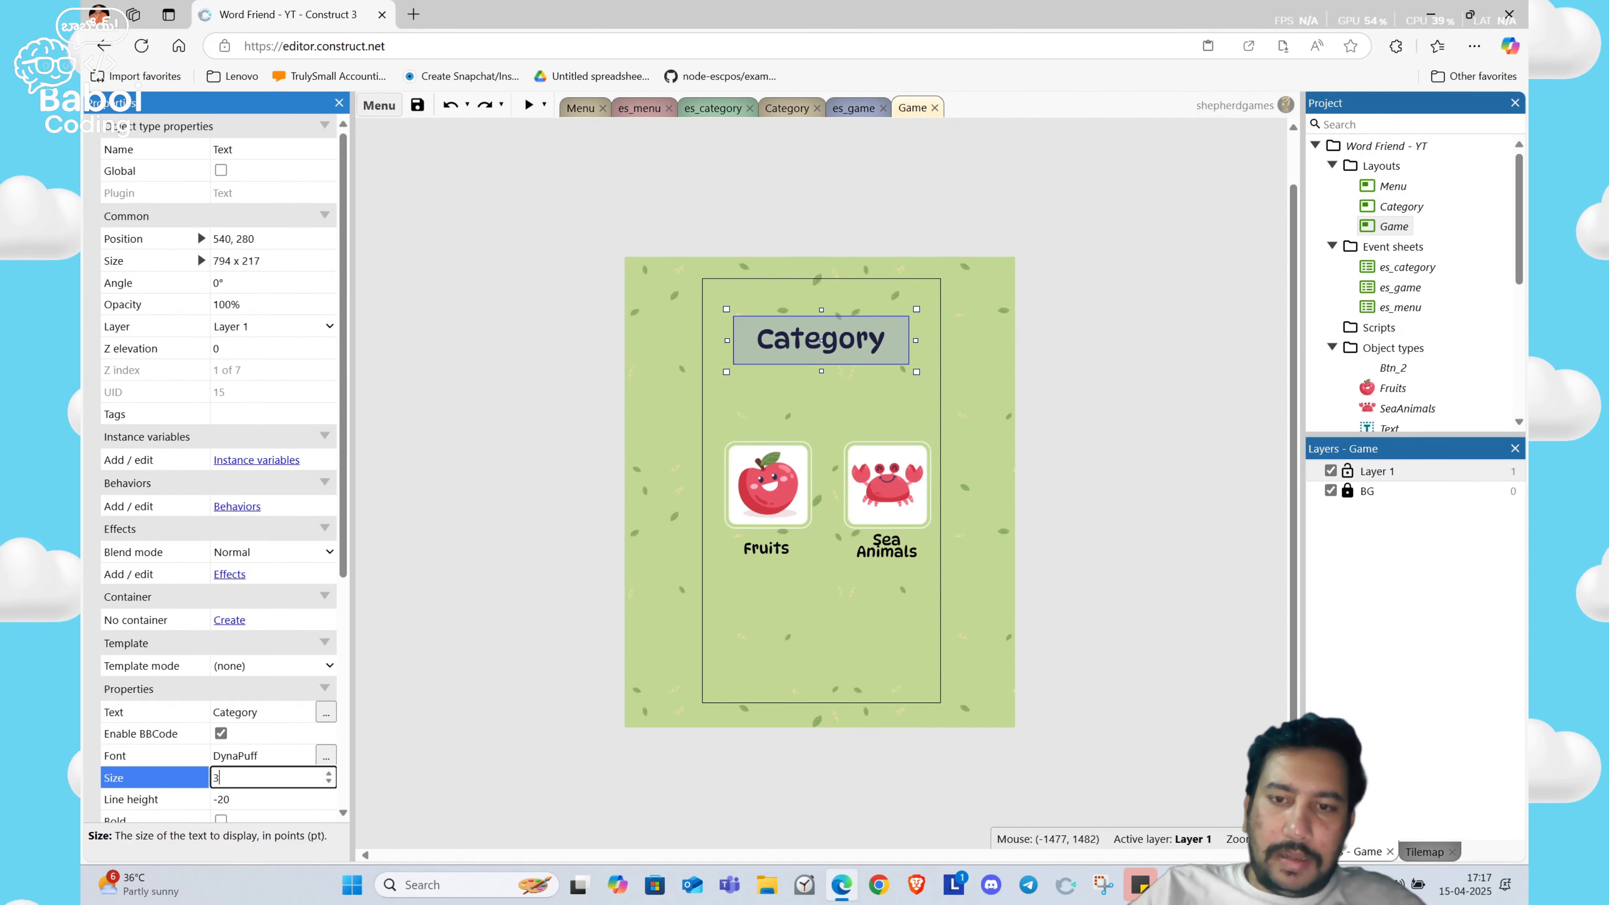
text(2)
key(Tab)
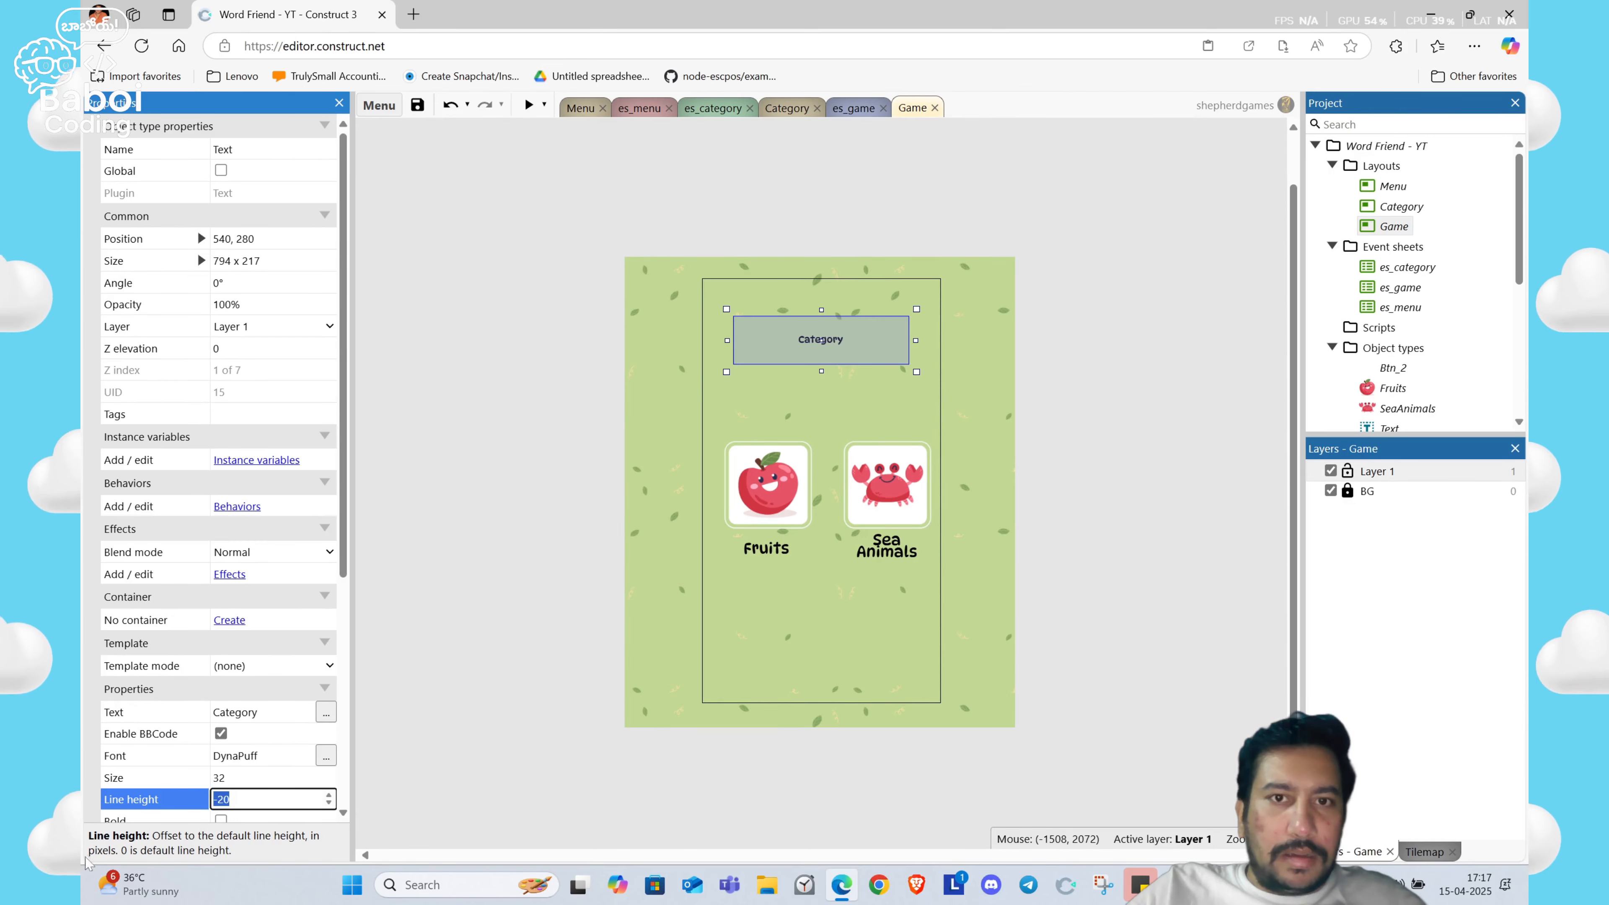
key(shift+Tab)
text(42)
key(Tab)
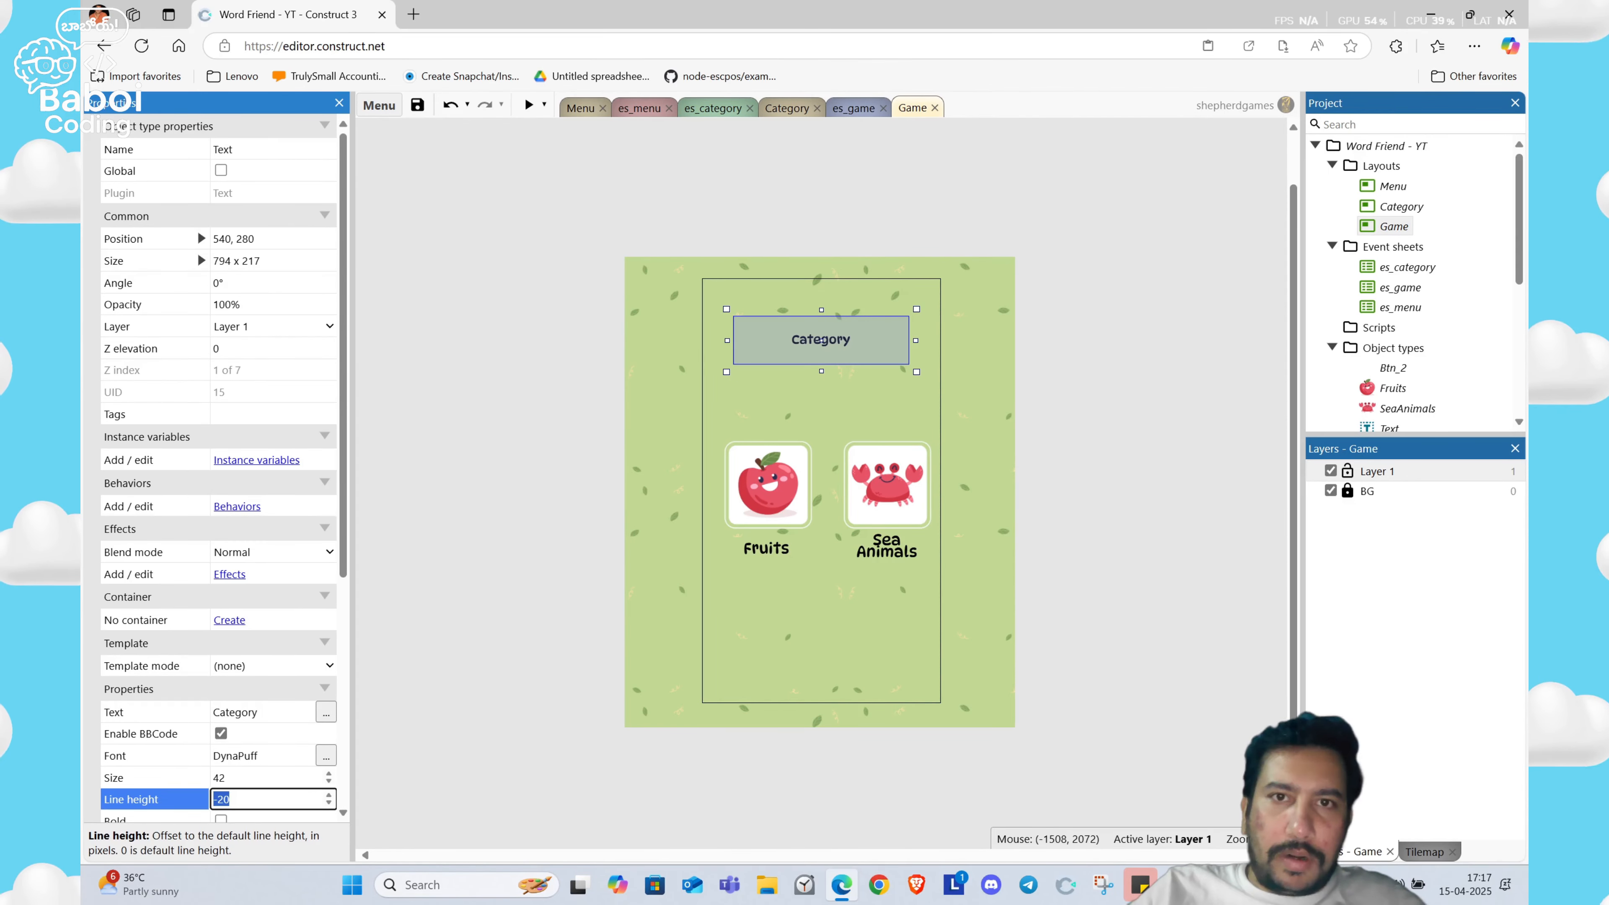
Step: Change the heading's text to "Category:"
click(875, 339)
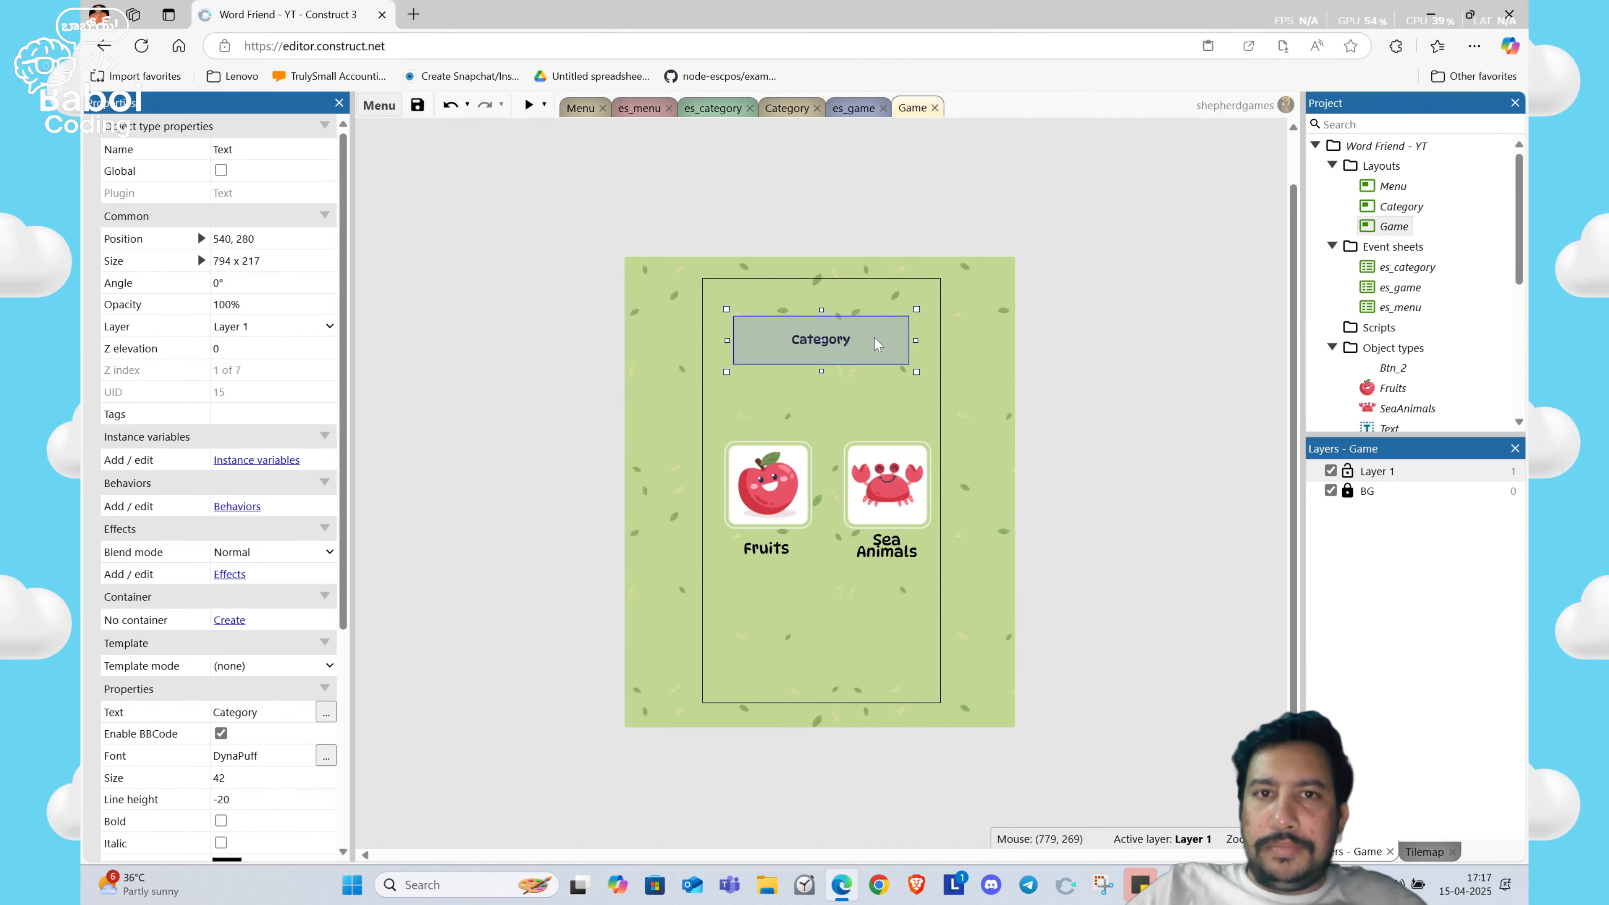
double_click(874, 338)
text(:)
key(Return)
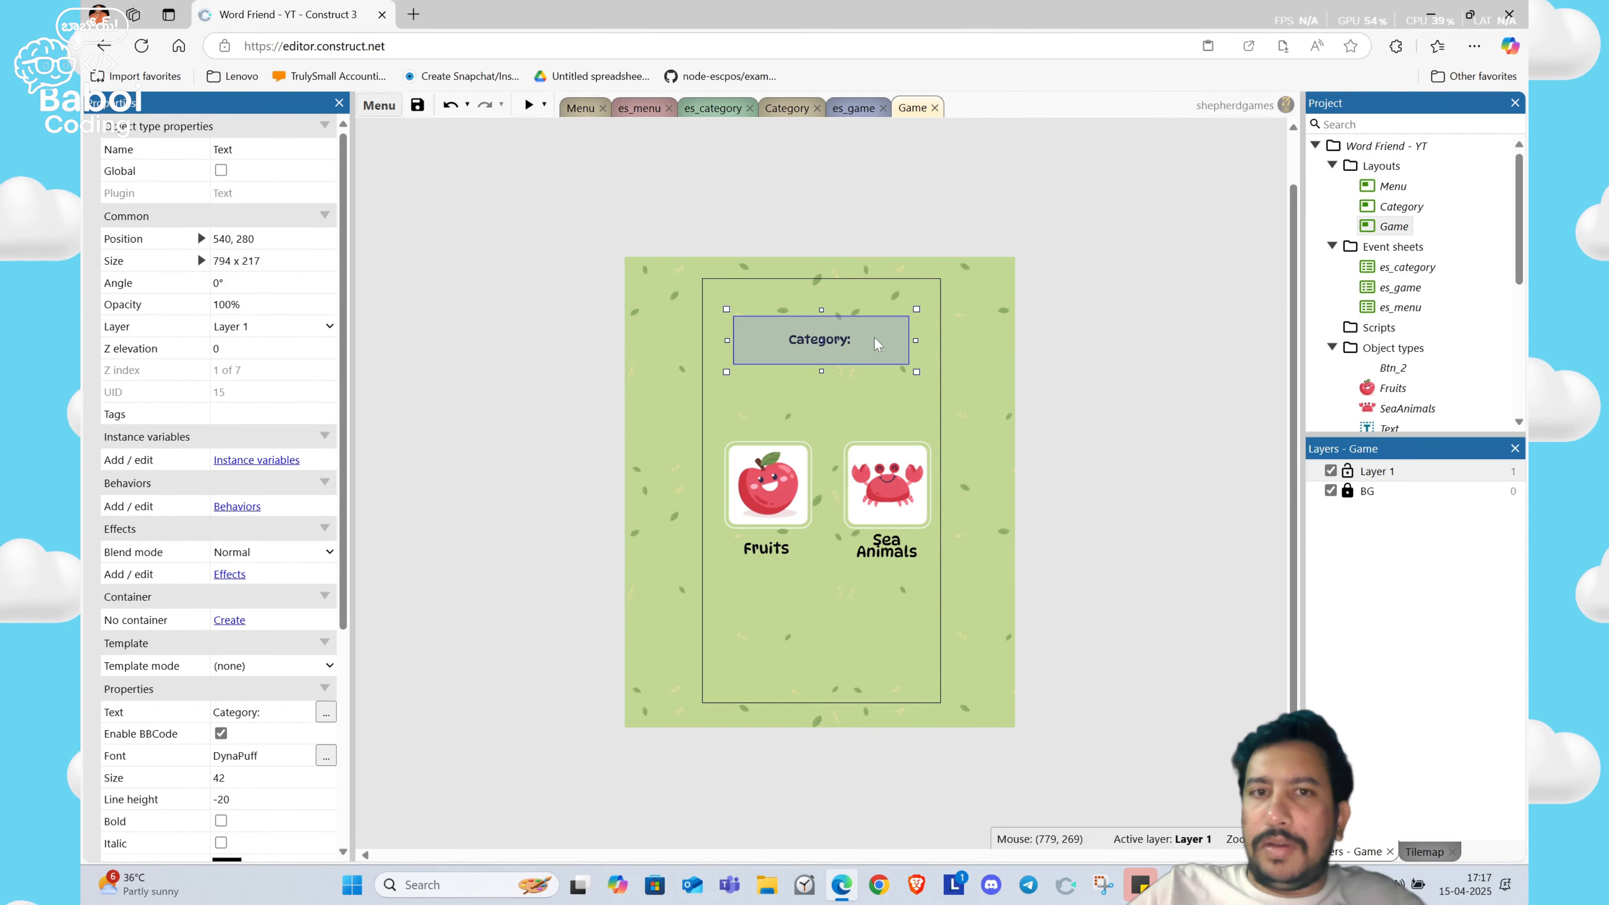
Step: Paste a copy of the Fruits label below the heading and set its text to "Drag and drop the right label on the object"
key(ctrl+v)
click(819, 396)
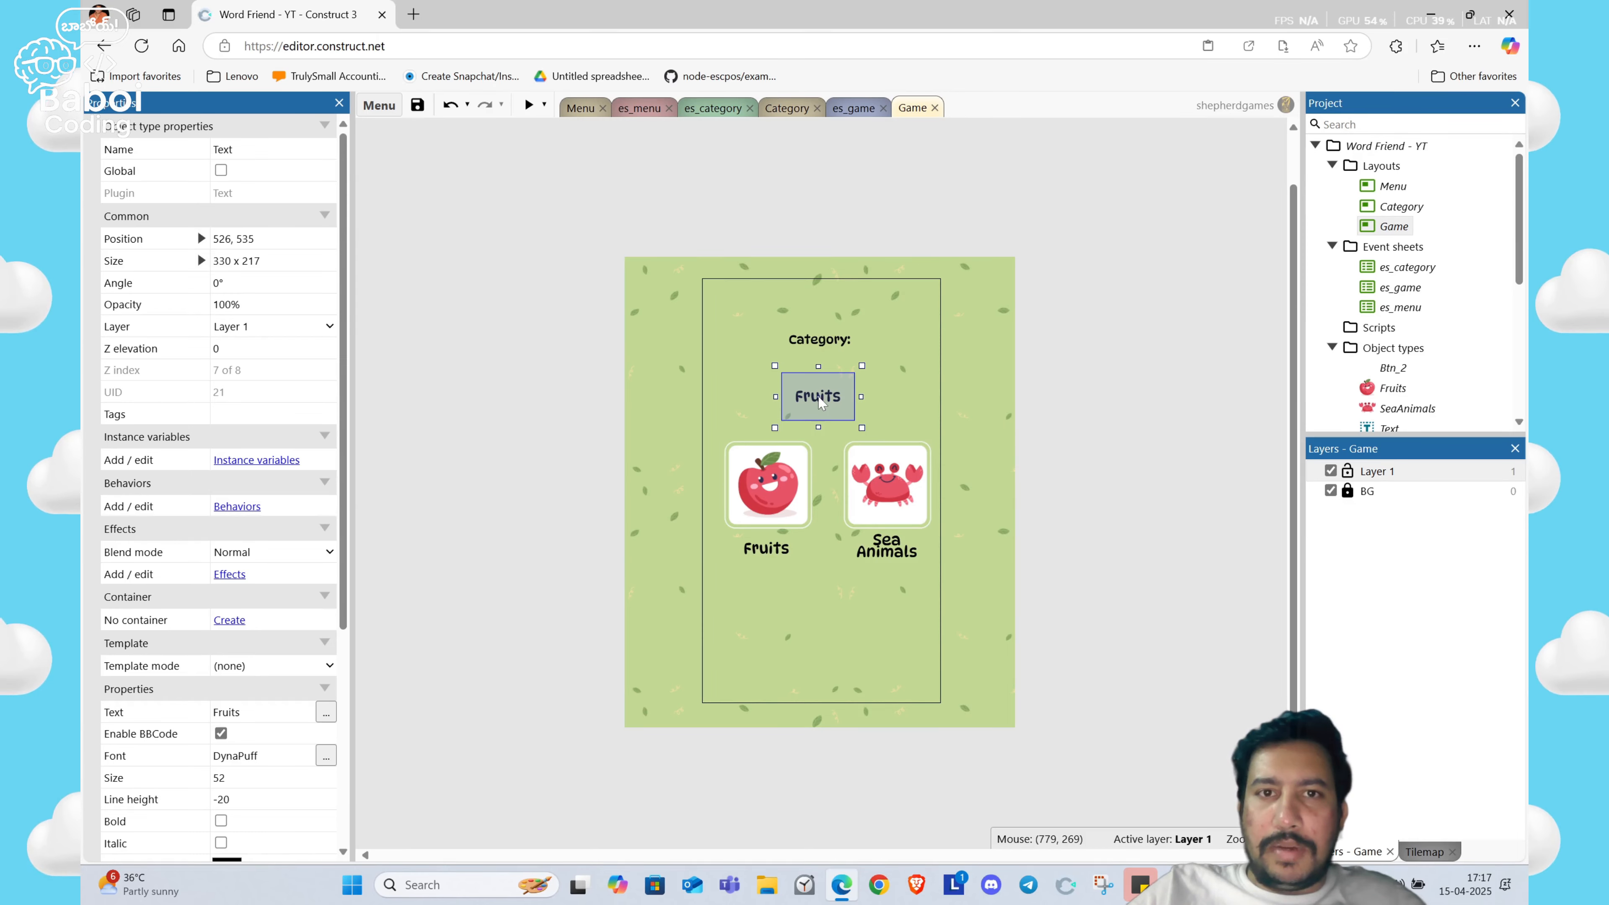
double_click(819, 395)
key(ctrl+a)
text(Drap )
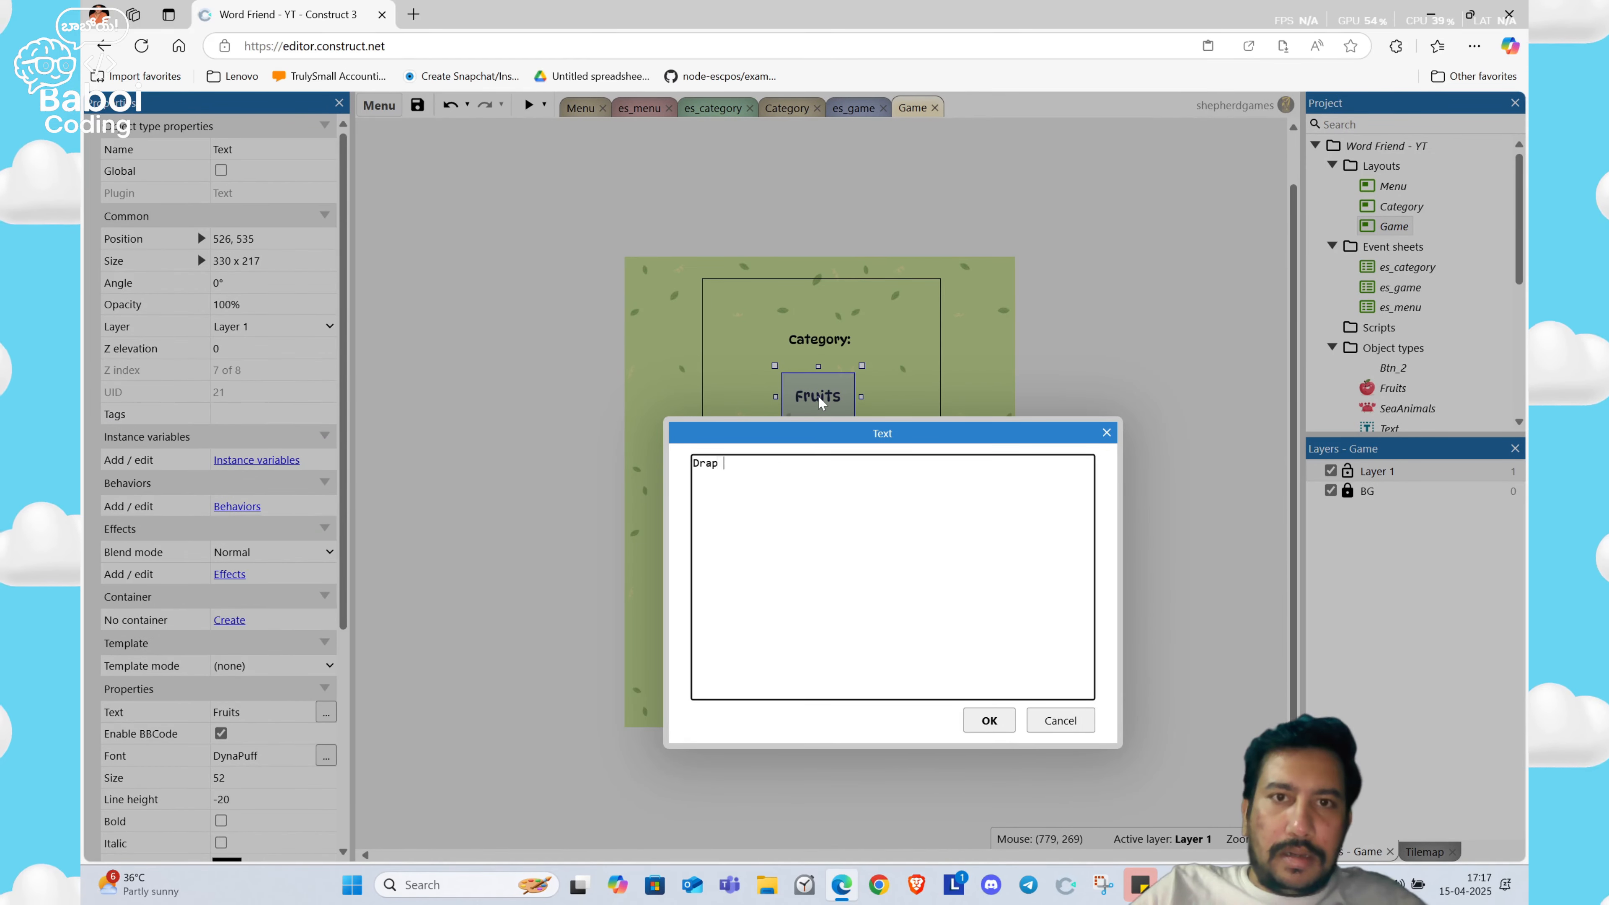
text(and)
key(BackSpace)
key(BackSpace)
key(BackSpace)
key(BackSpace)
key(BackSpace)
text(g and )
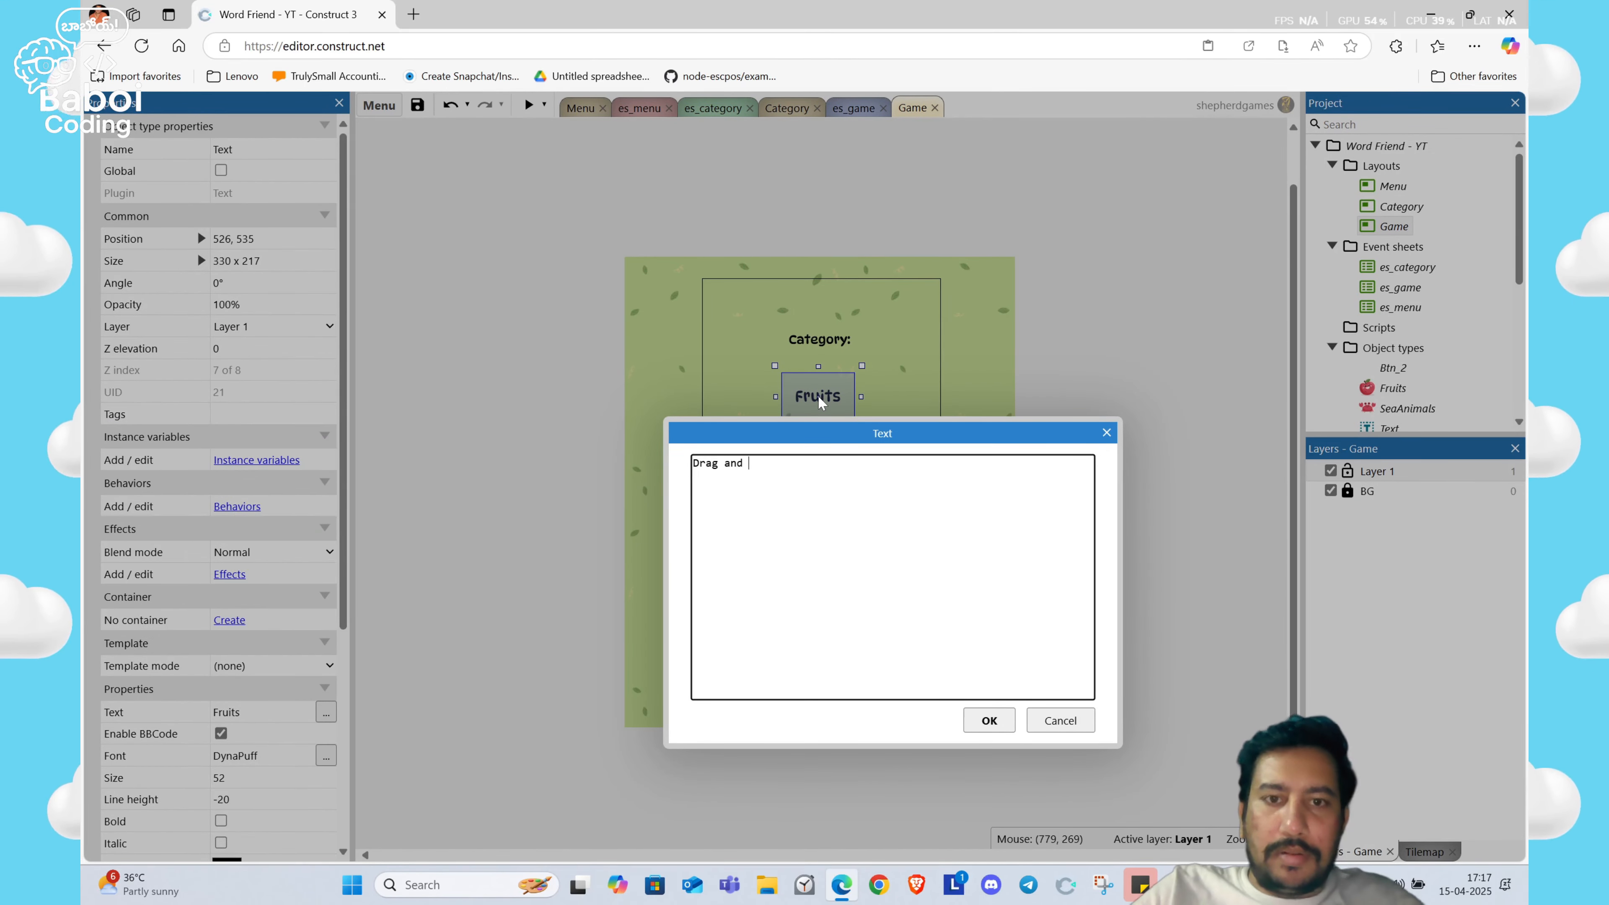
text(drop )
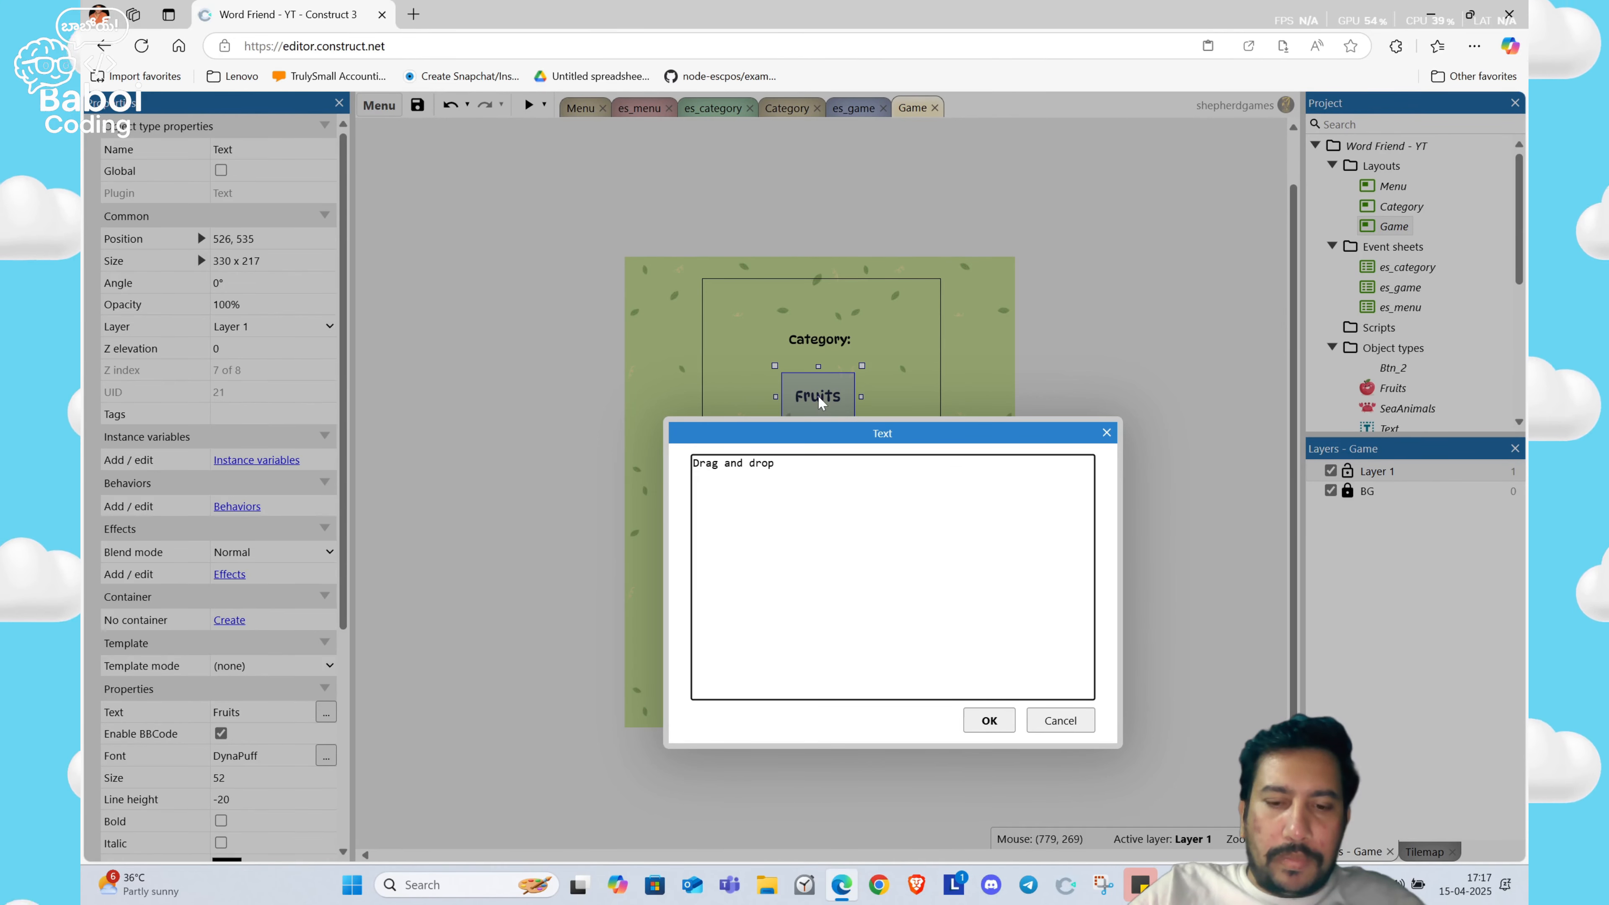
text(the rig)
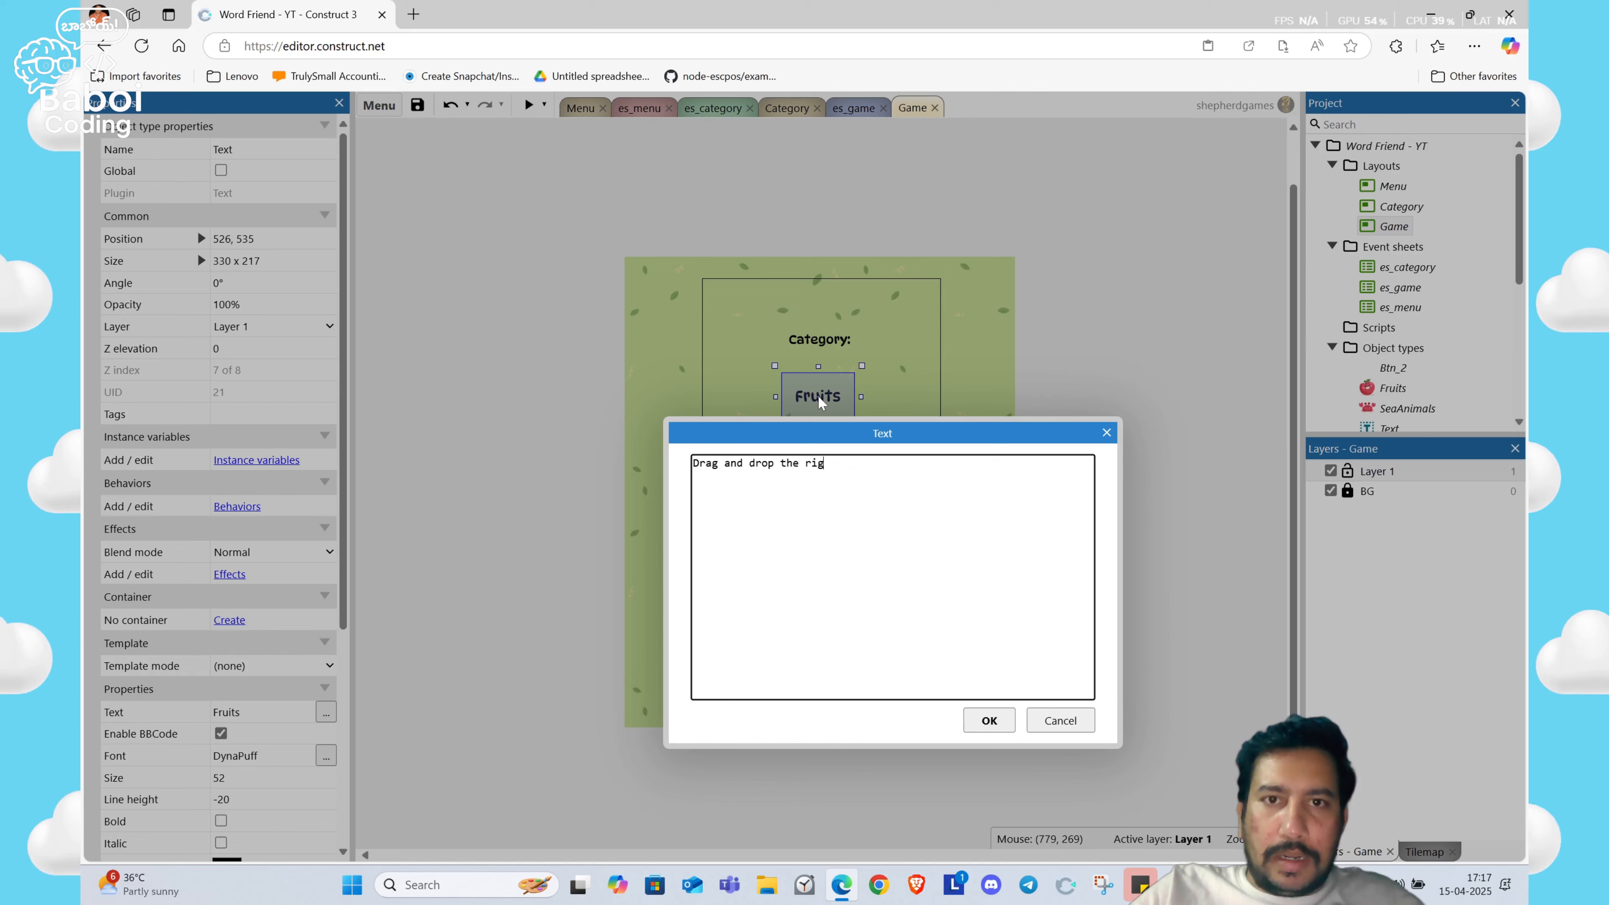
text(ht label o)
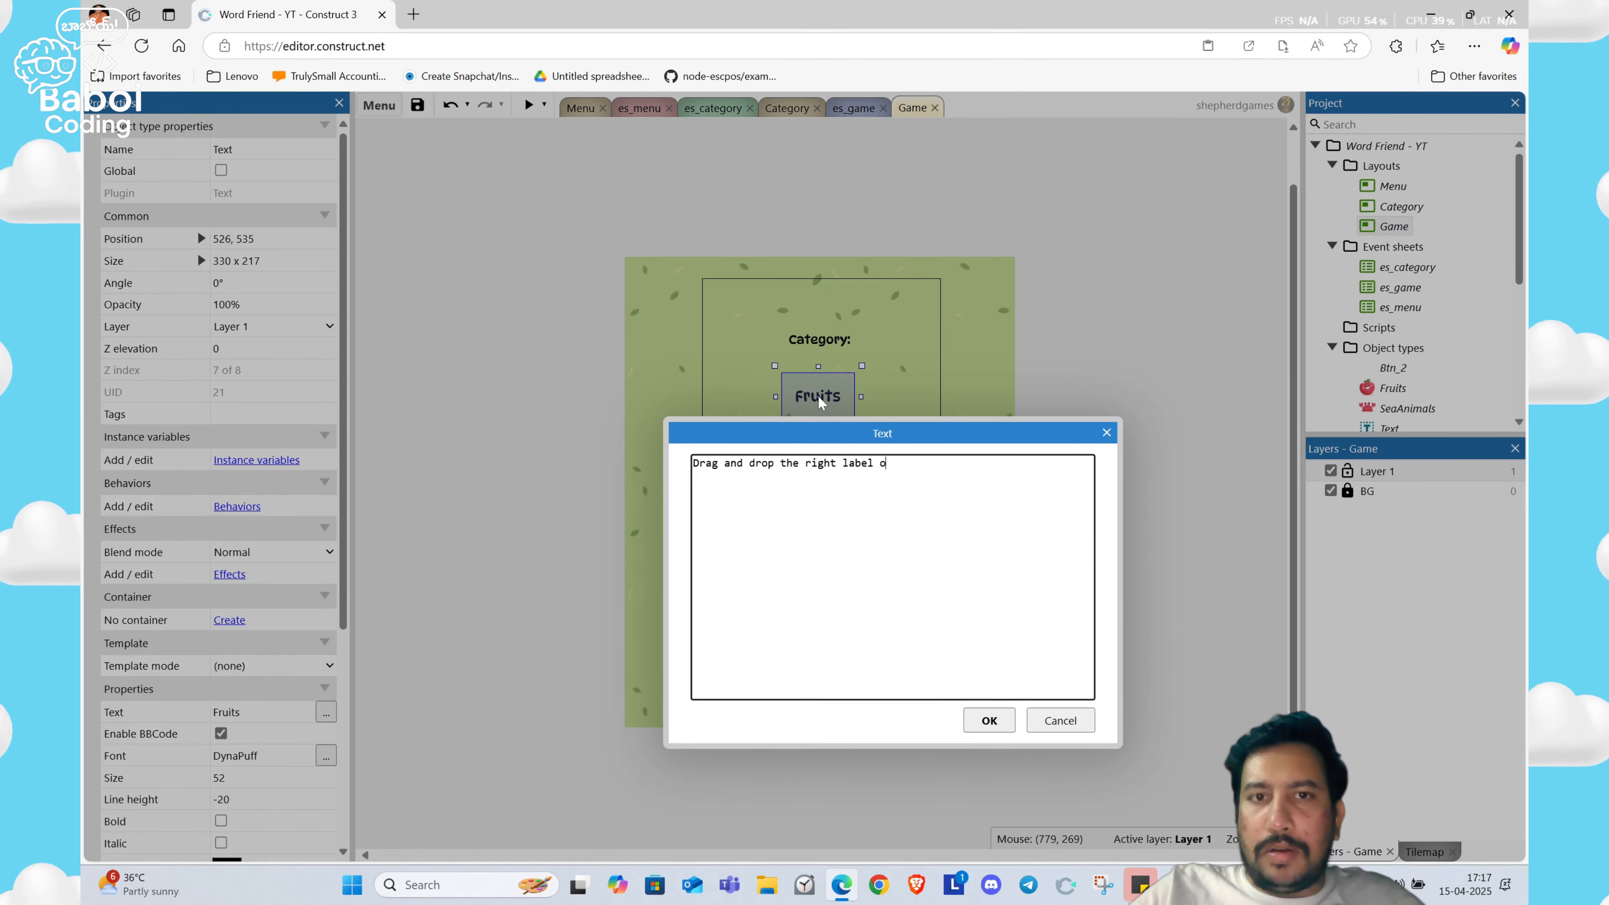
text(n the obje)
key(BackSpace)
key(BackSpace)
key(BackSpace)
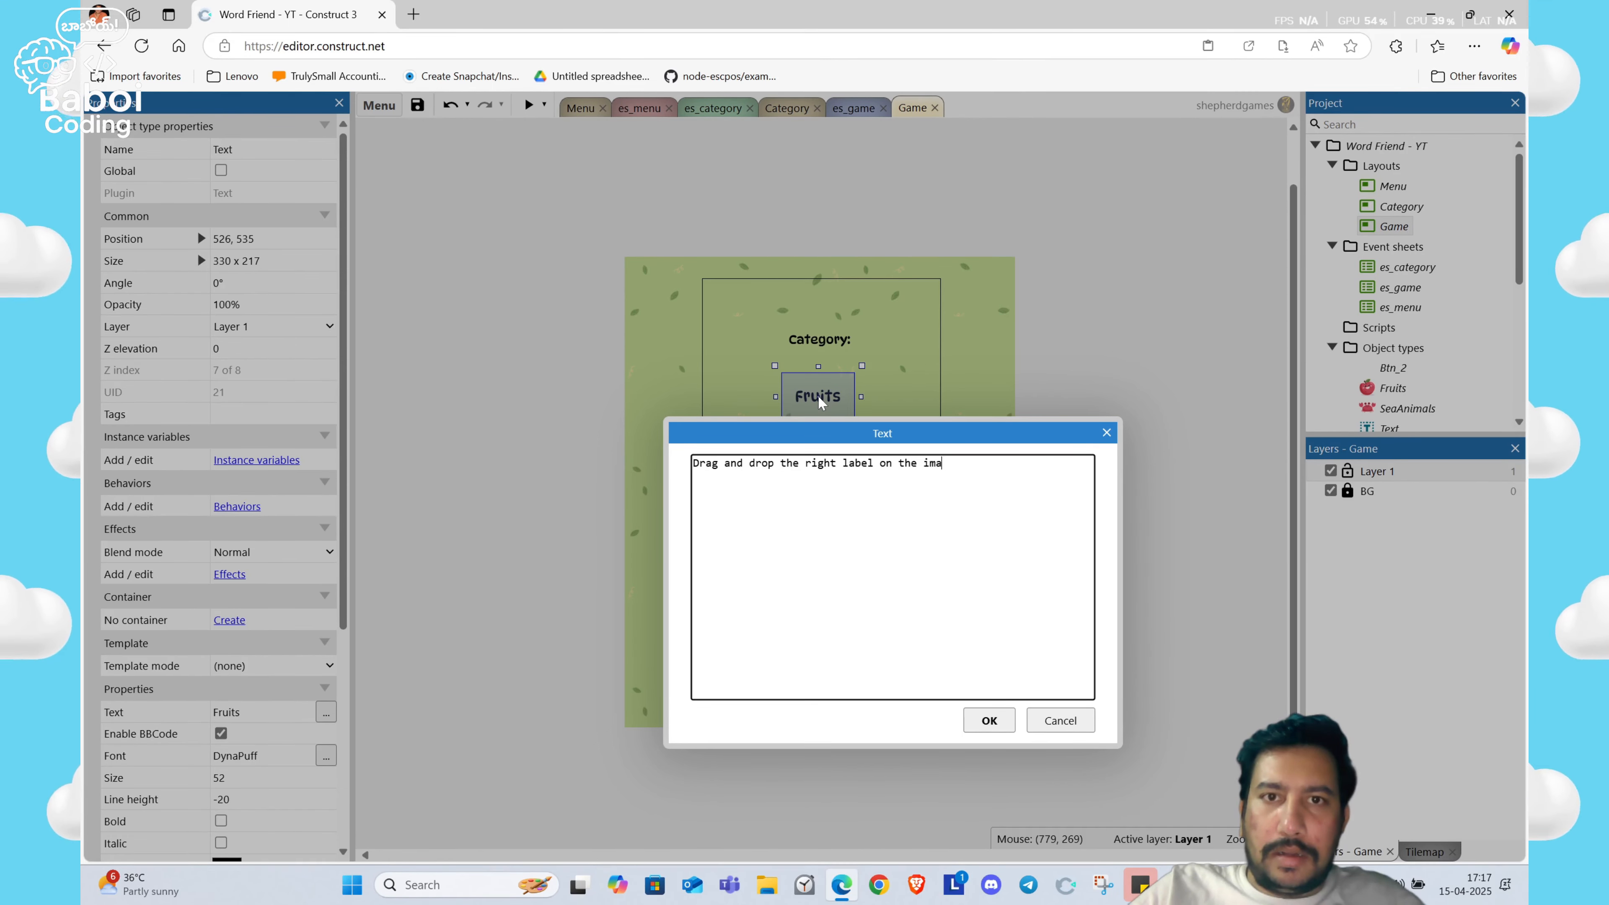
text(bhe)
key(BackSpace)
key(BackSpace)
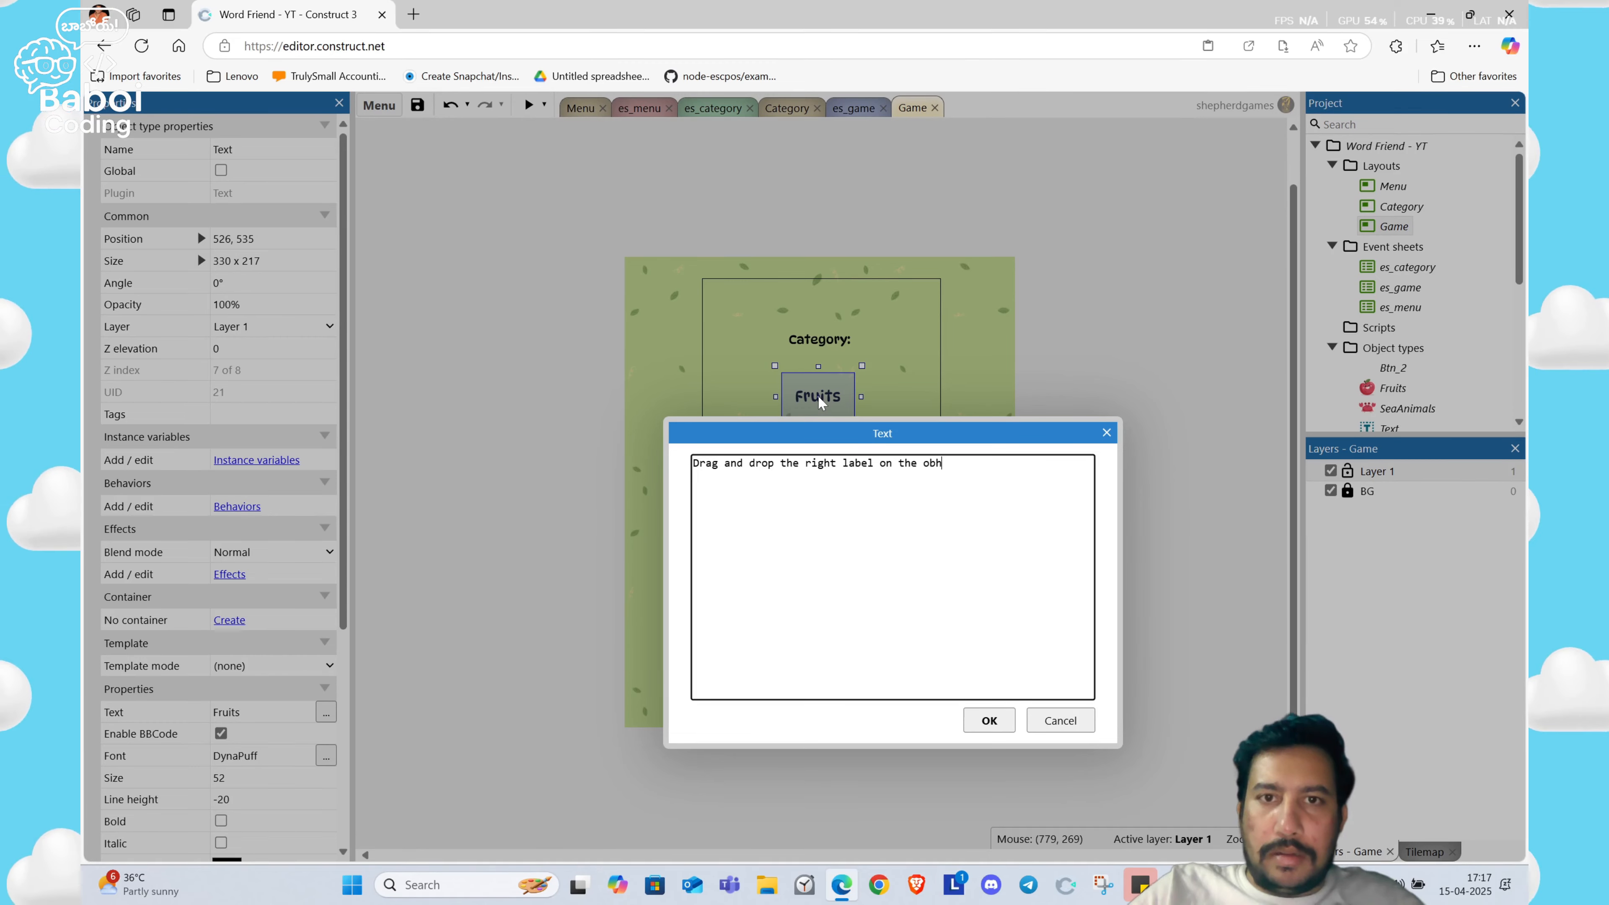
text(ject.)
key(Return)
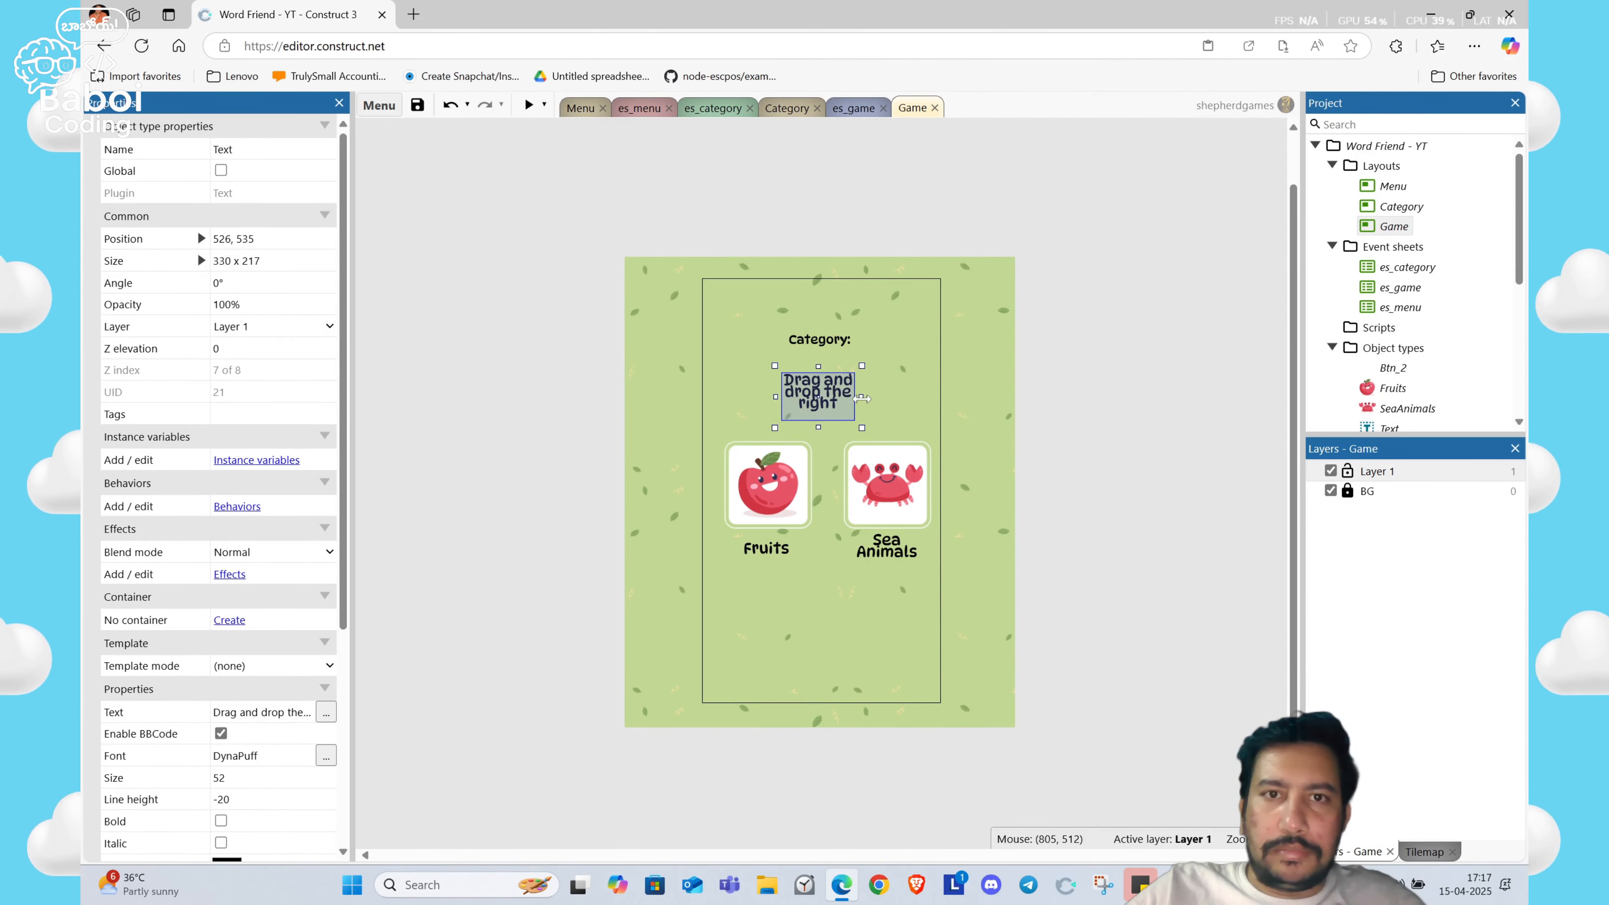
Step: Widen the instruction text to about 780 px, set its font size to 72, and make its box tall enough for three lines
mouse_move(862, 399)
mouse_down()
mouse_move(962, 398)
mouse_move(851, 398)
mouse_up()
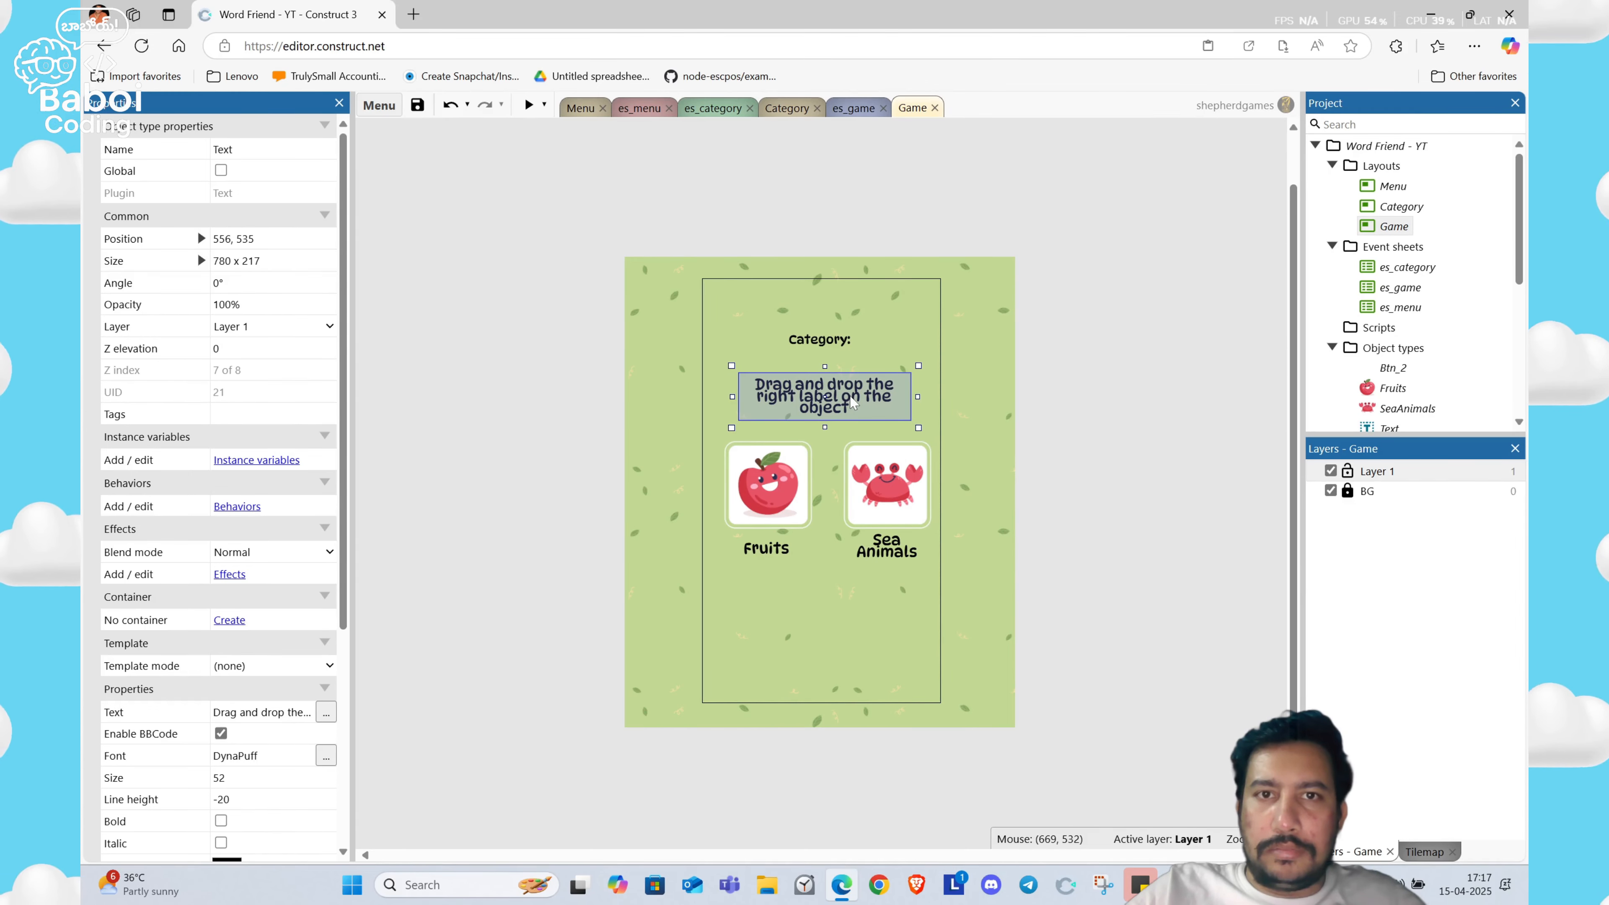
scroll(319, 688, down, 2)
click(266, 621)
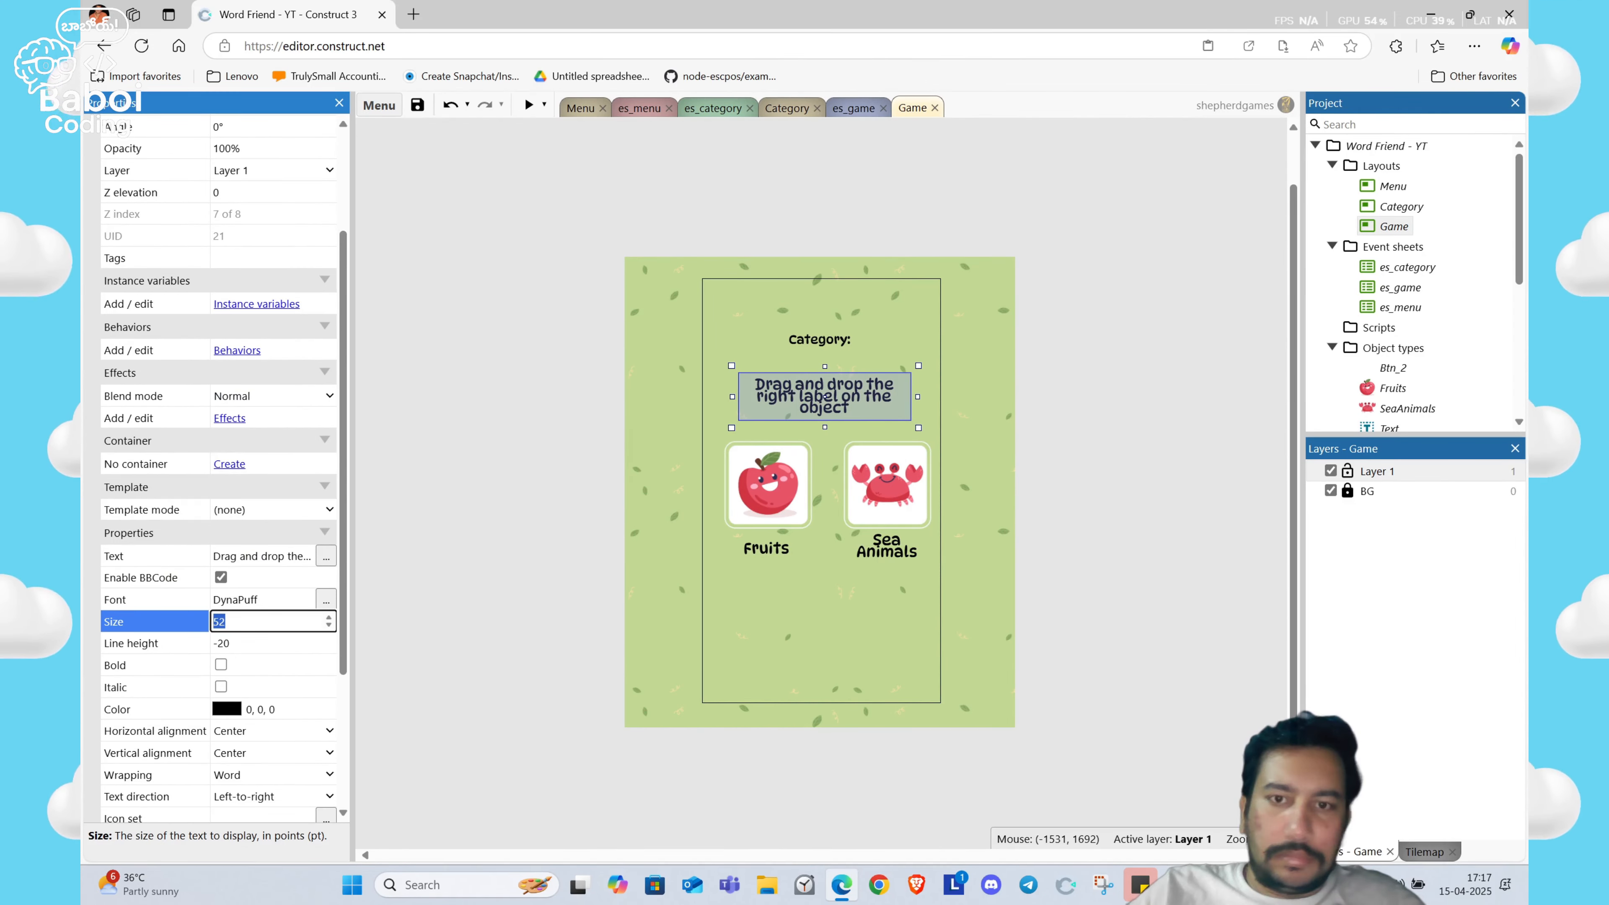
text(72)
key(Tab)
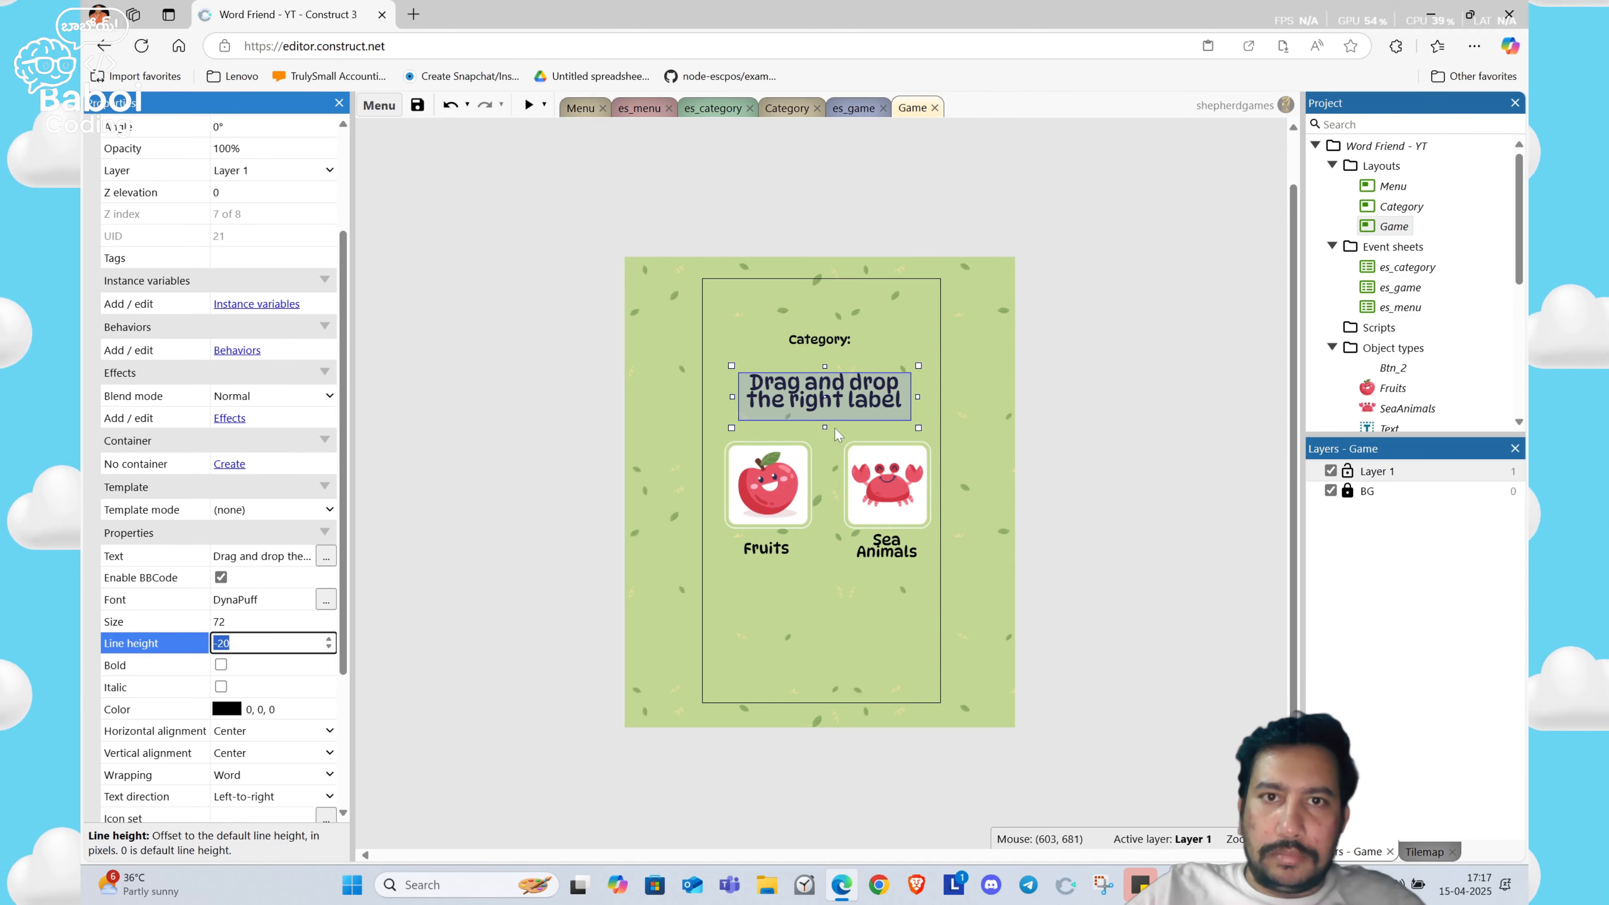
drag(825, 428, 827, 421)
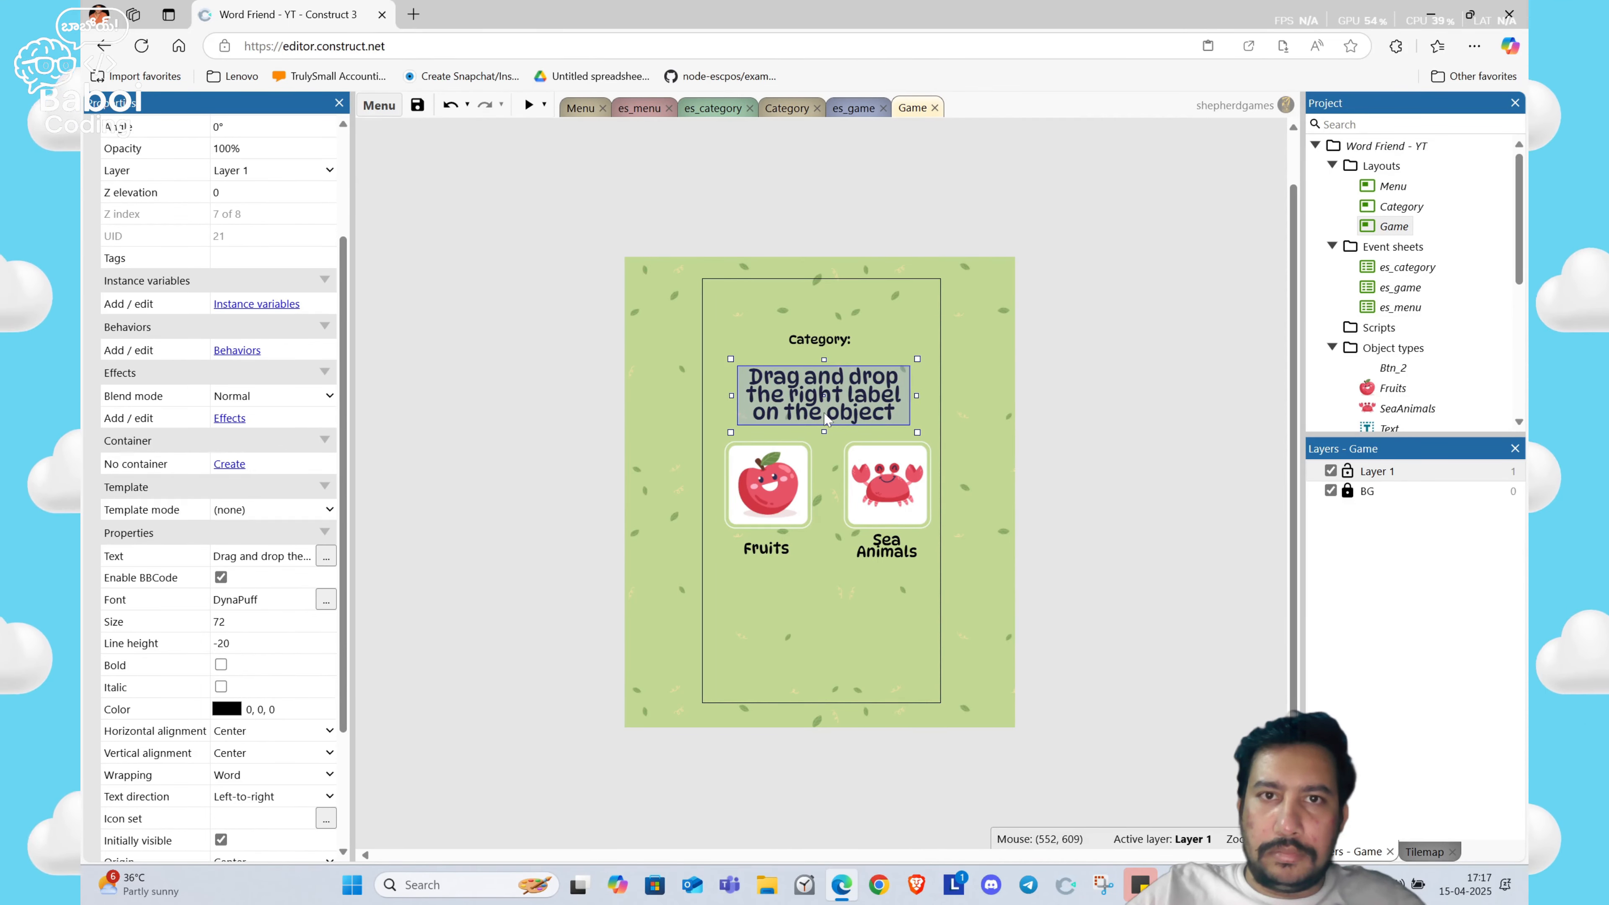
Step: Delete the Sea Animals button with its label, and move the Fruits button and label to the layout's horizontal centre
drag(1131, 595, 834, 442)
key(Delete)
drag(669, 624, 833, 428)
drag(767, 496, 826, 513)
click(733, 560)
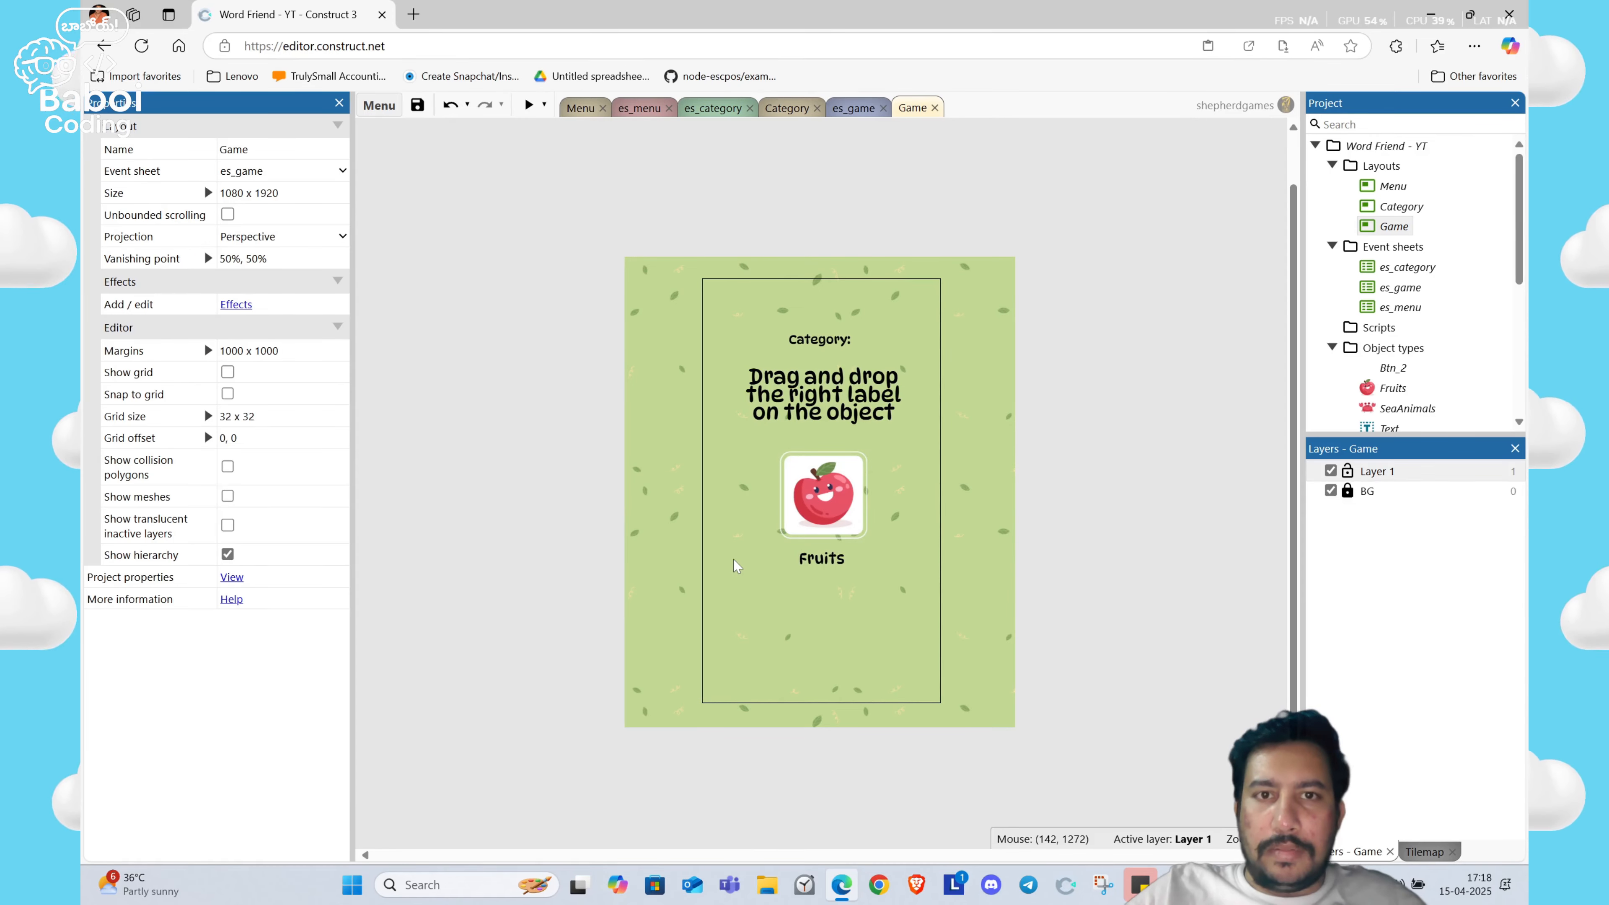
Step: Delete the Fruits label and nudge the apple picture with its frame into place under the instruction text
click(829, 564)
key(Delete)
drag(713, 602, 913, 448)
drag(828, 503, 825, 501)
click(732, 531)
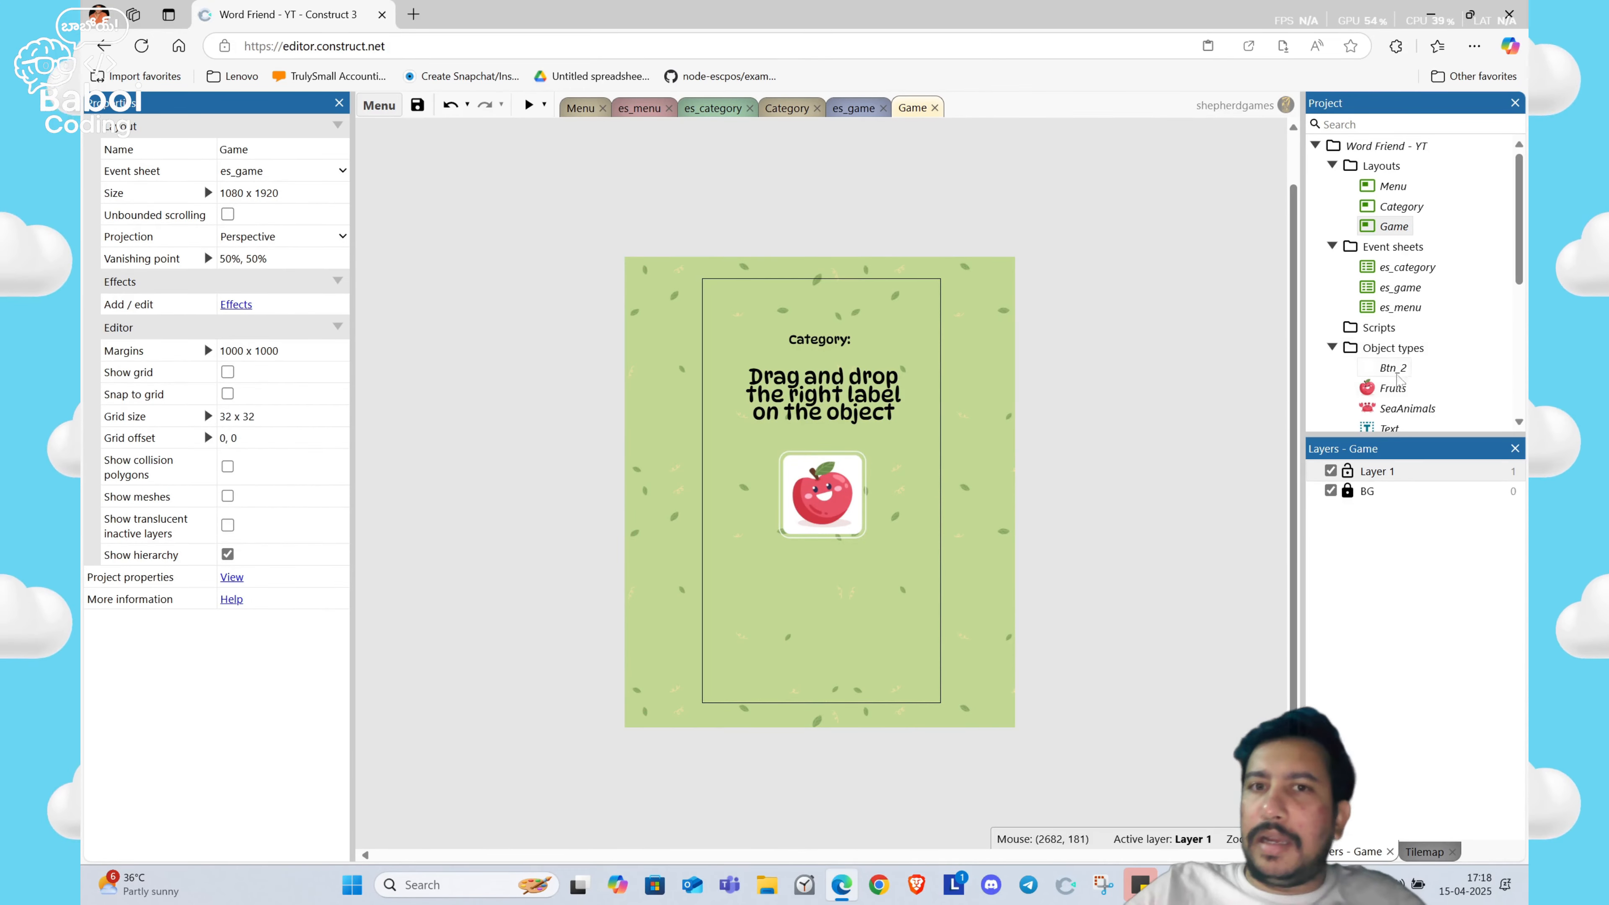
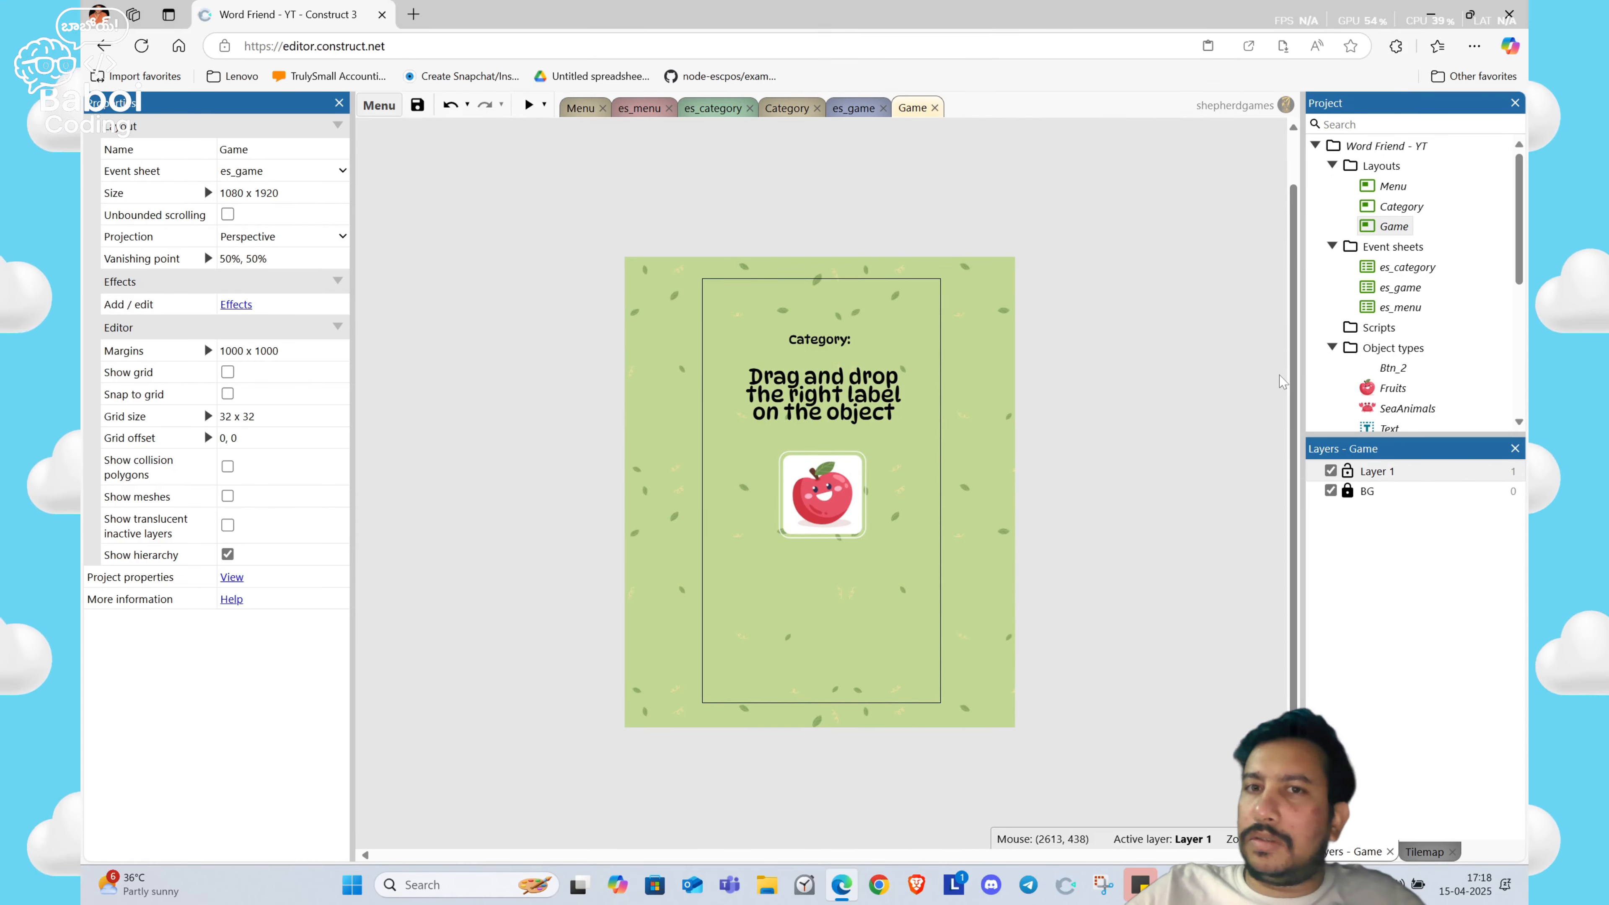
Step: Insert a Sprite with the white rounded 358 x 53 bar image and place it below the apple at about 552, 1457
right_click(1047, 409)
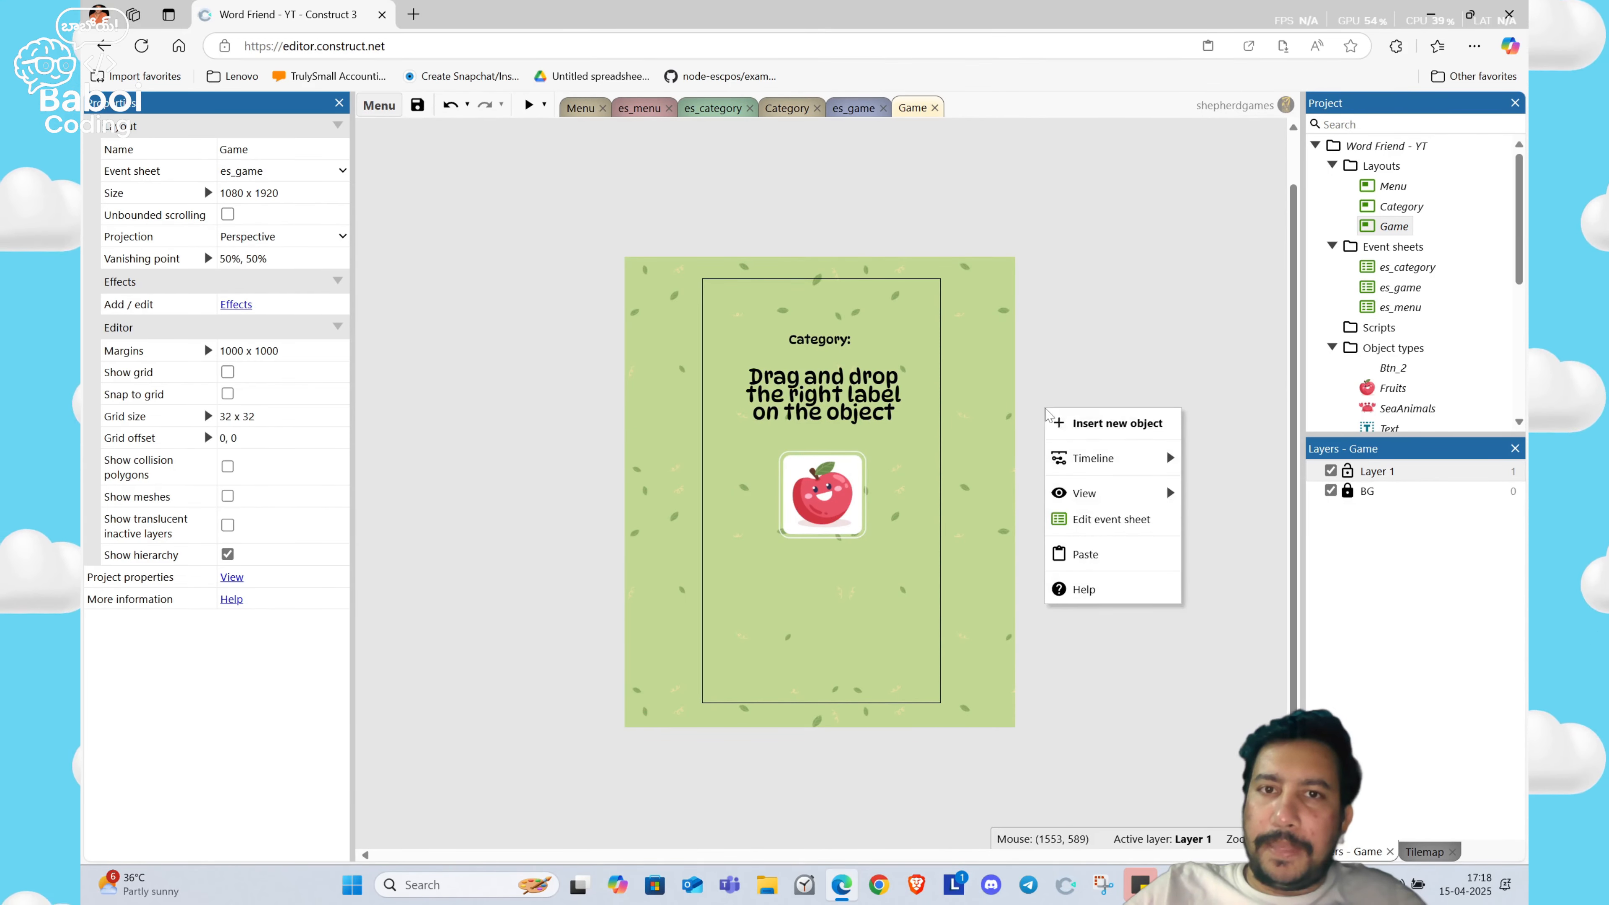
click(1063, 422)
text(spr)
key(Return)
click(1004, 414)
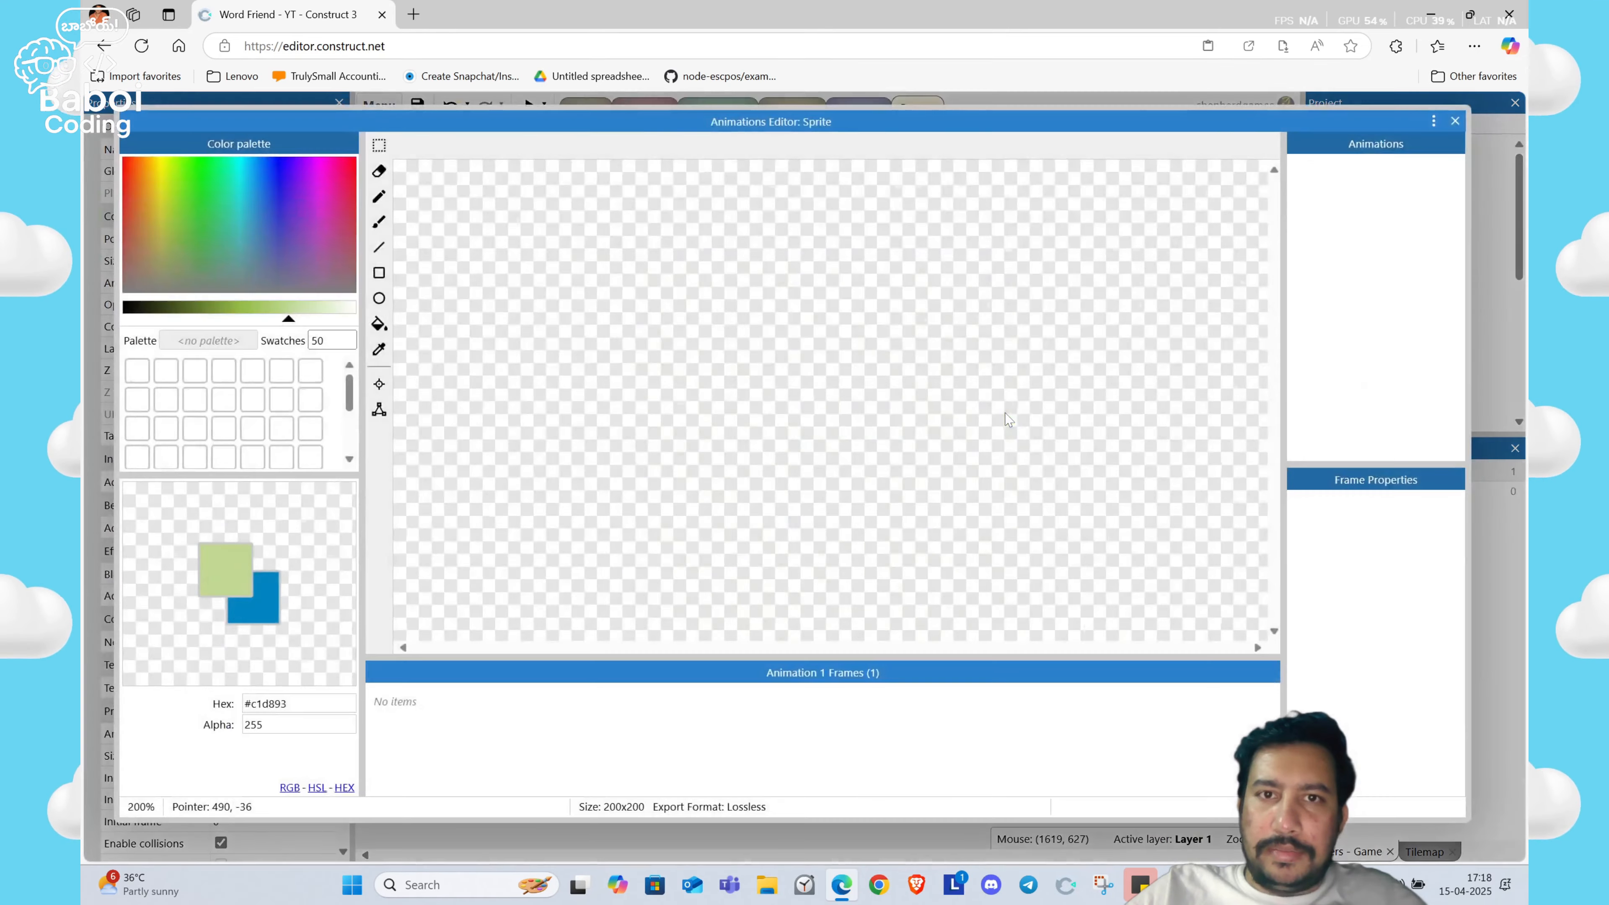
click(404, 145)
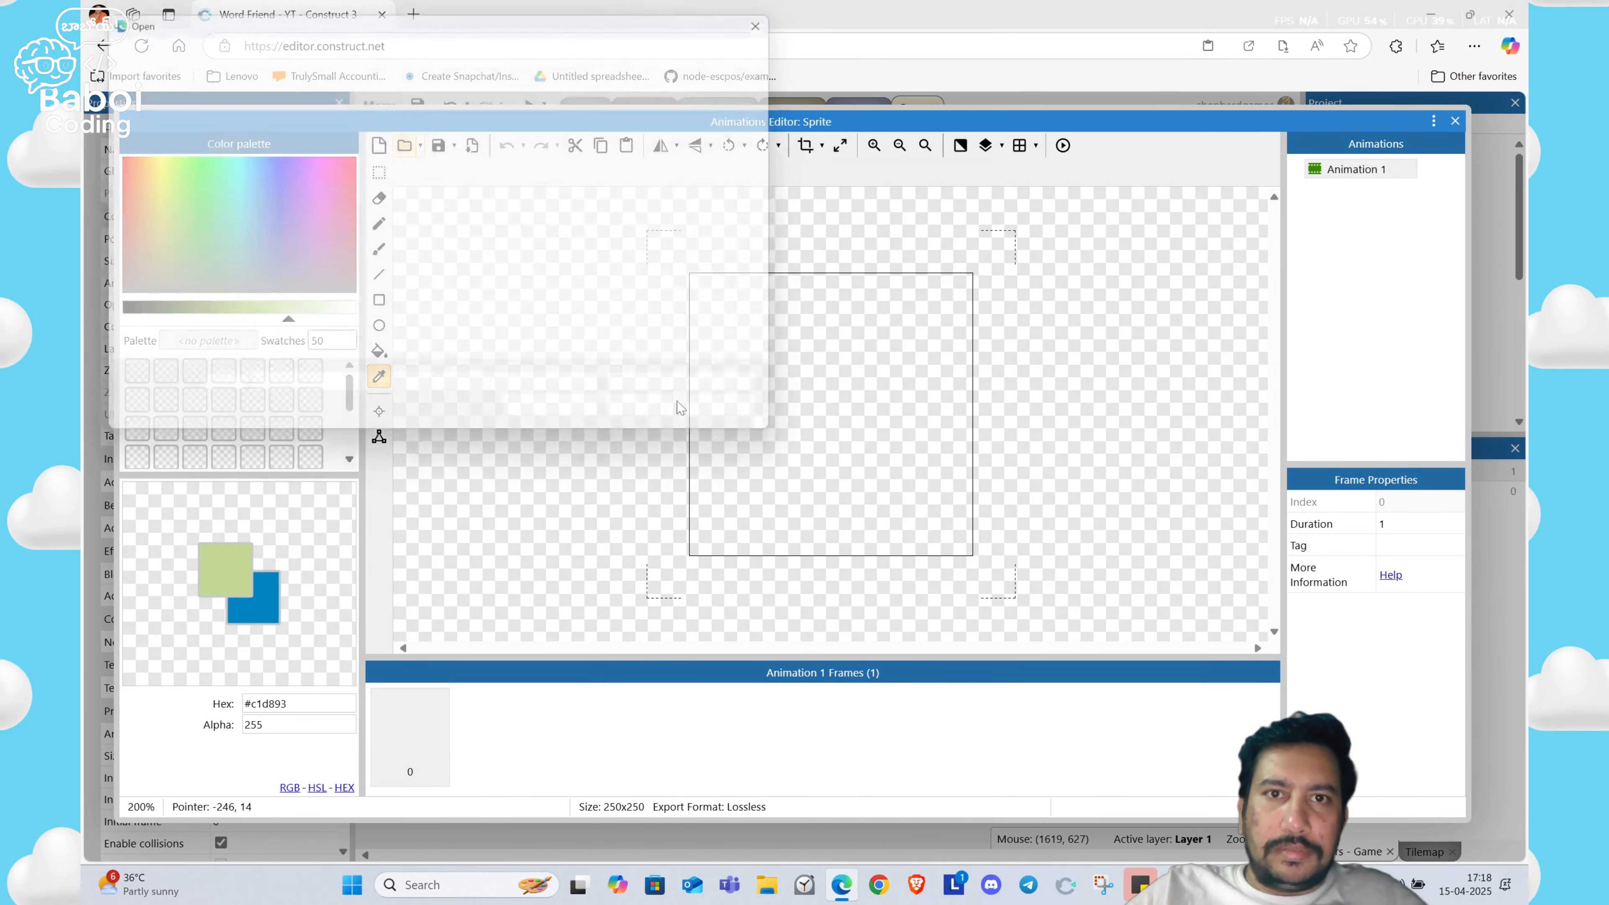
scroll(653, 197, down, 1)
scroll(653, 197, up, 1)
double_click(734, 152)
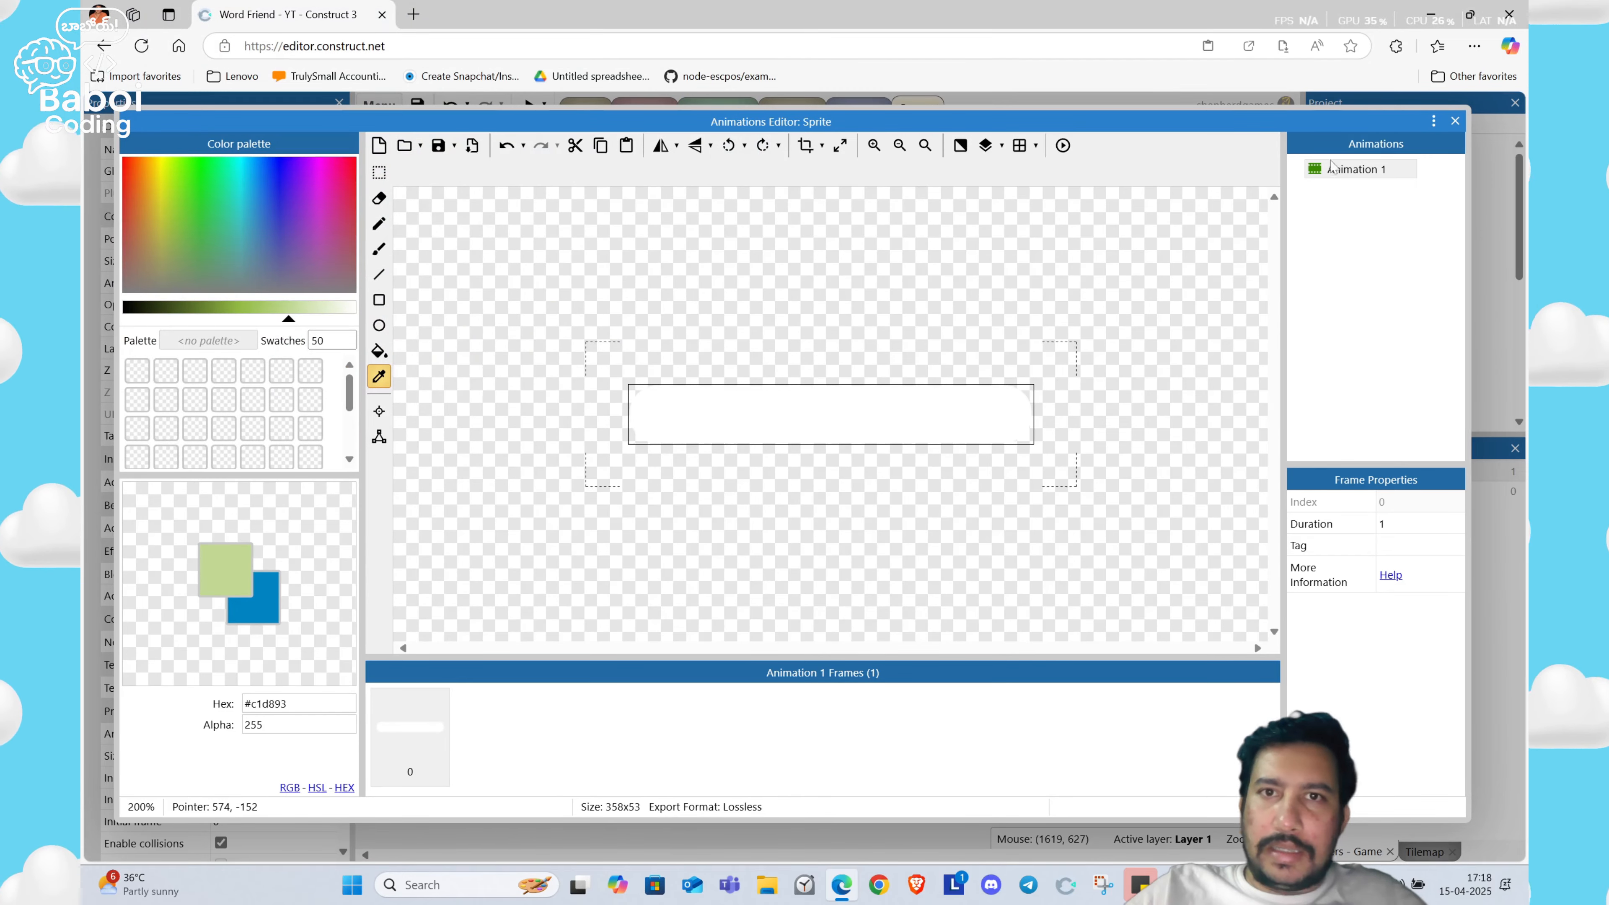
click(1455, 120)
drag(1000, 416, 817, 603)
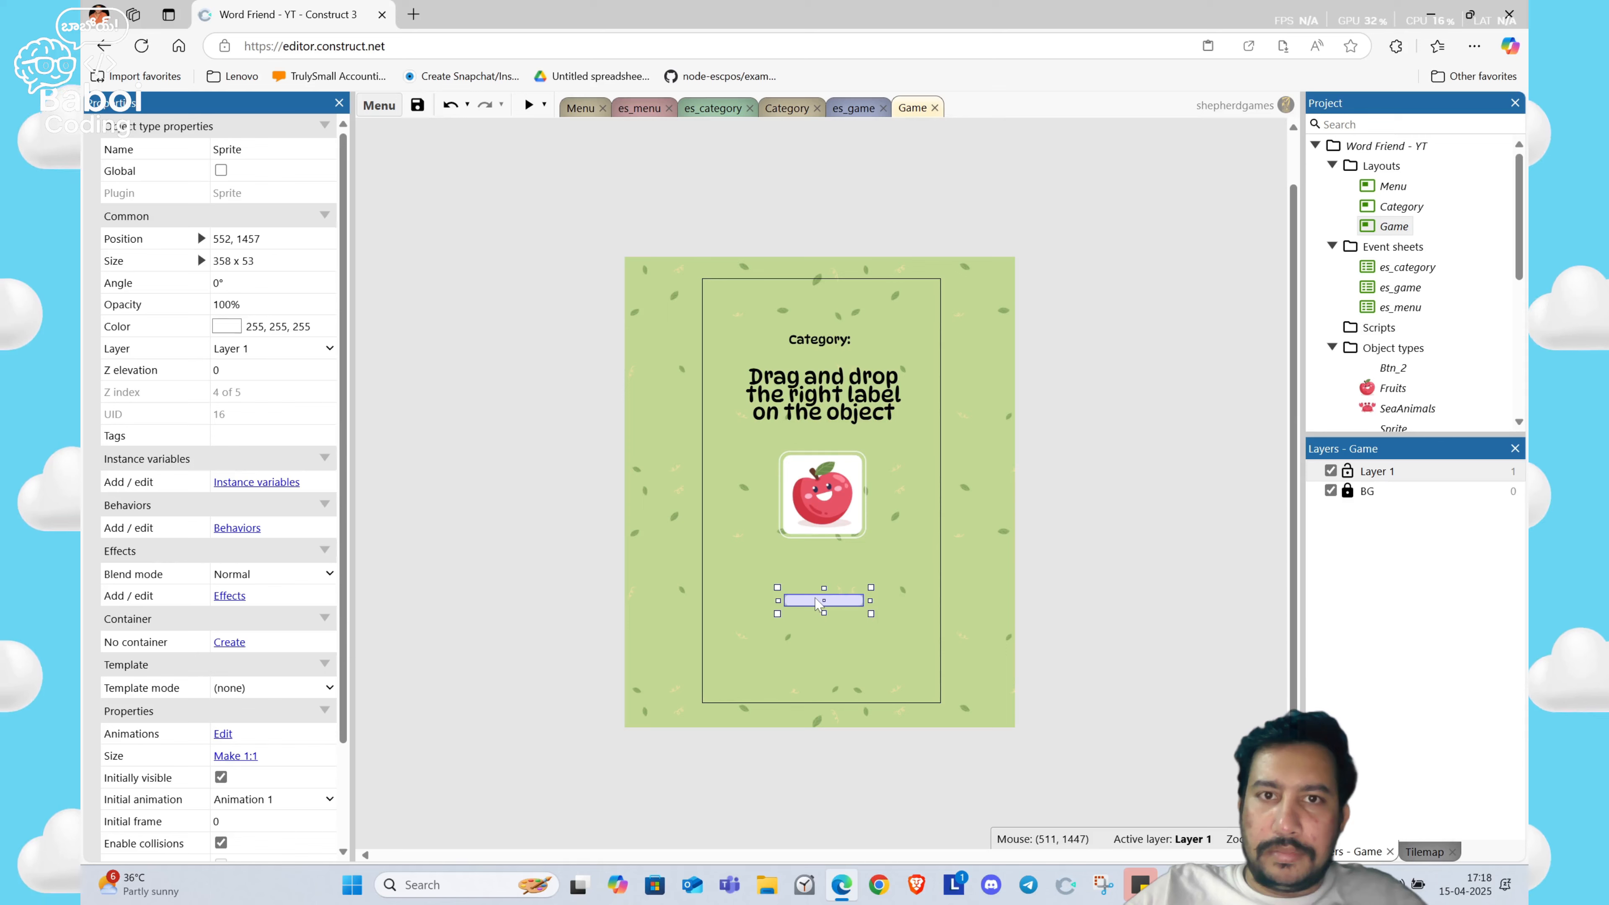
Step: Scale the white bar sprite to 200% in both X and Y
click(202, 261)
click(272, 325)
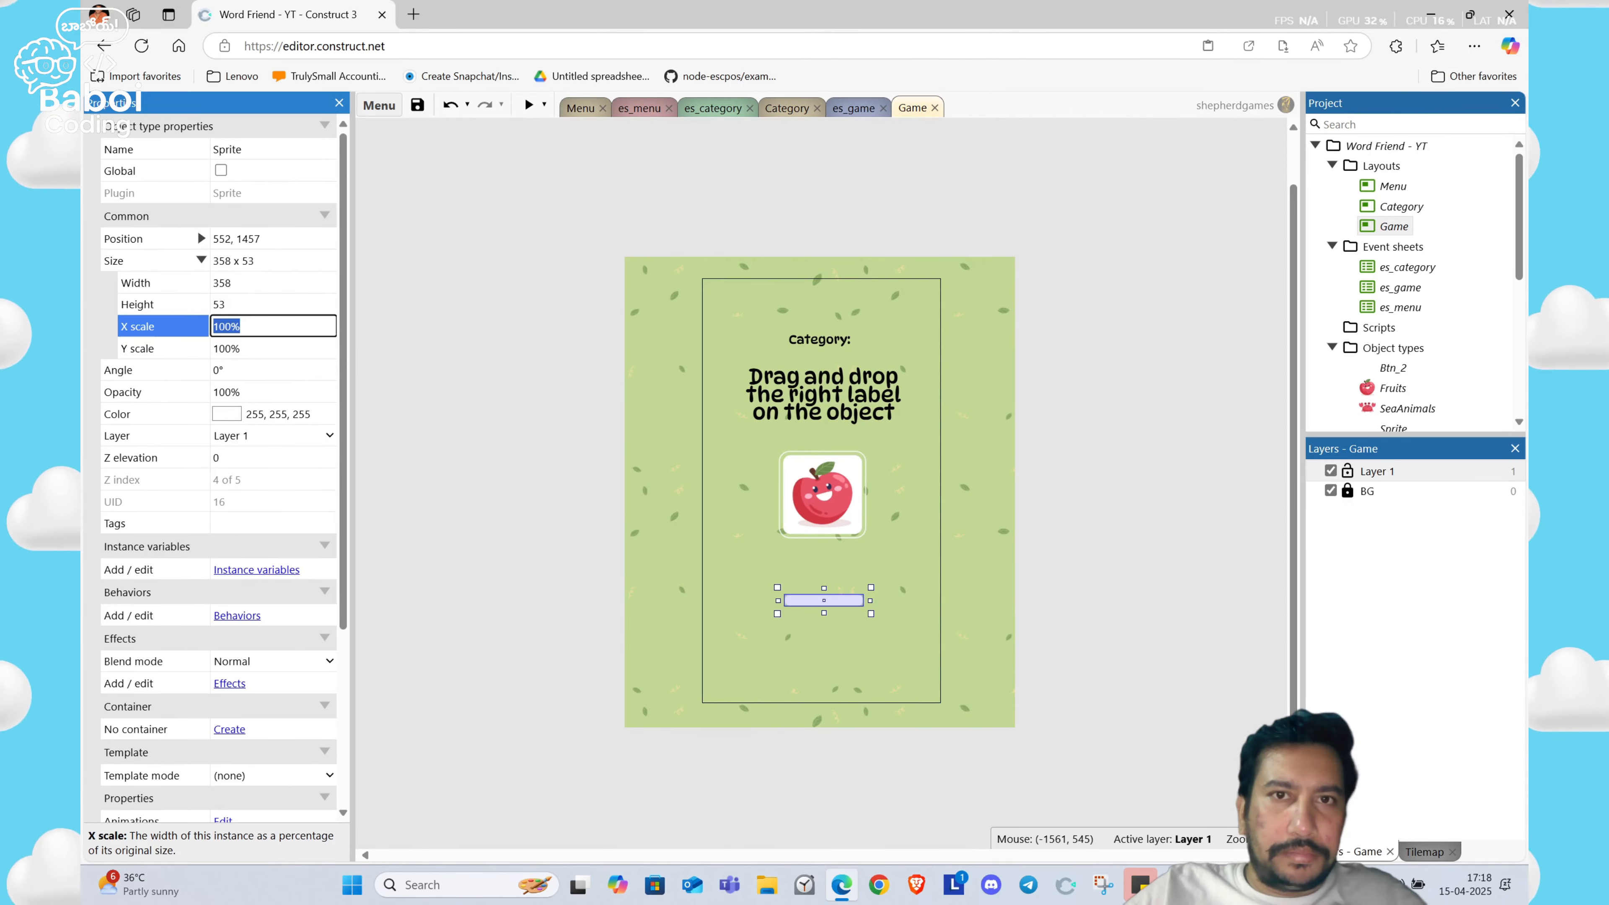
text(200)
key(Tab)
text(200)
key(Tab)
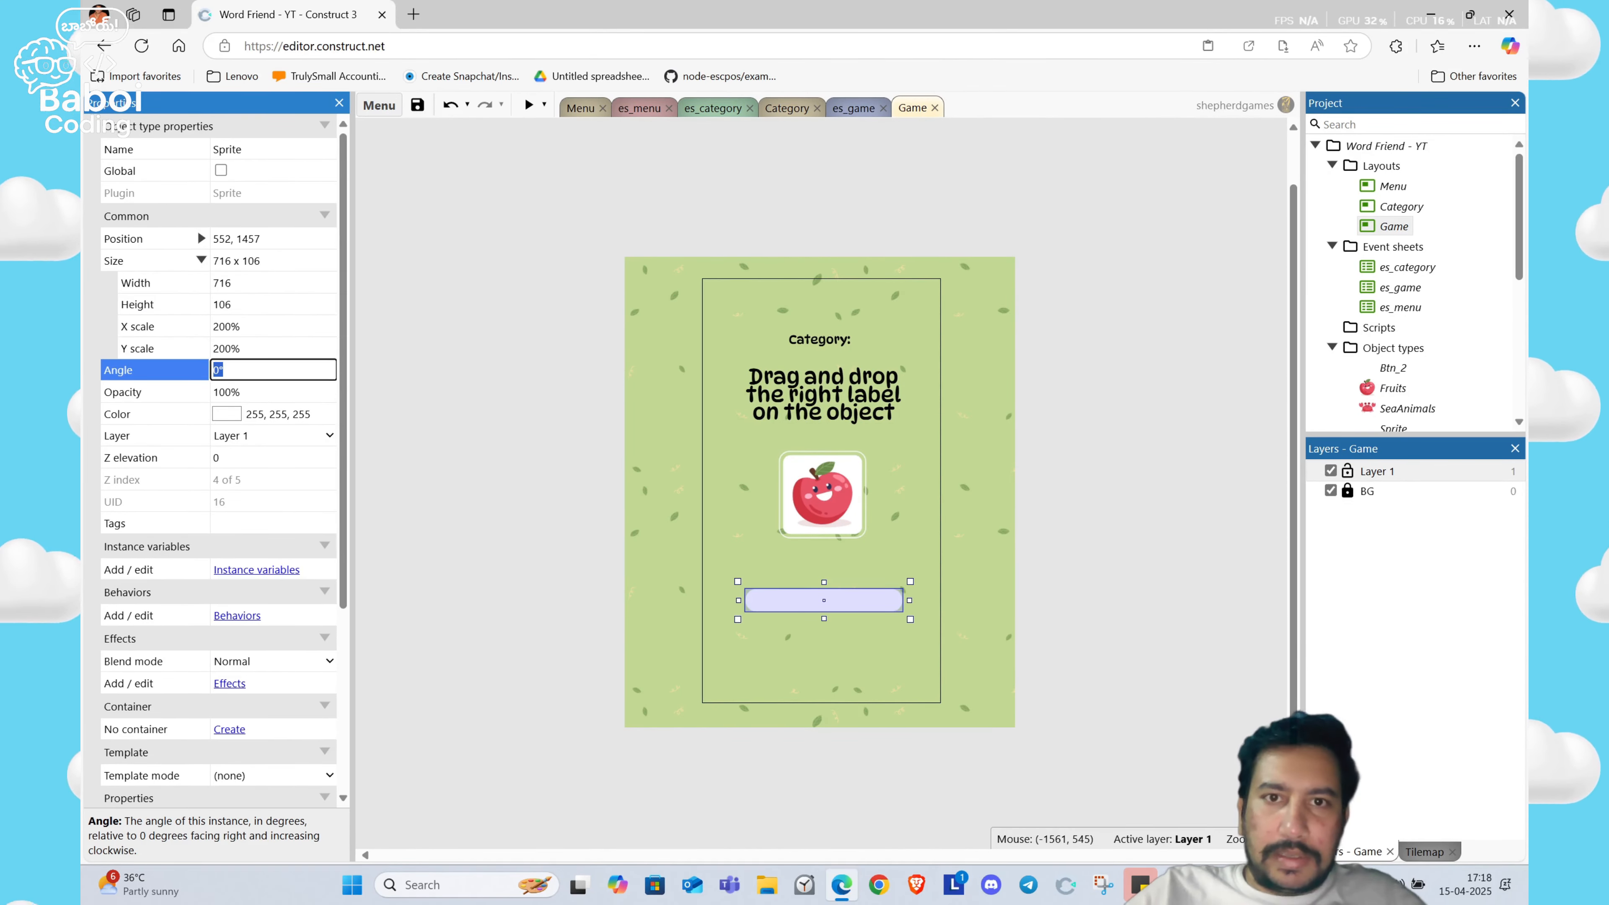
click(770, 602)
key(ctrl+v)
click(769, 651)
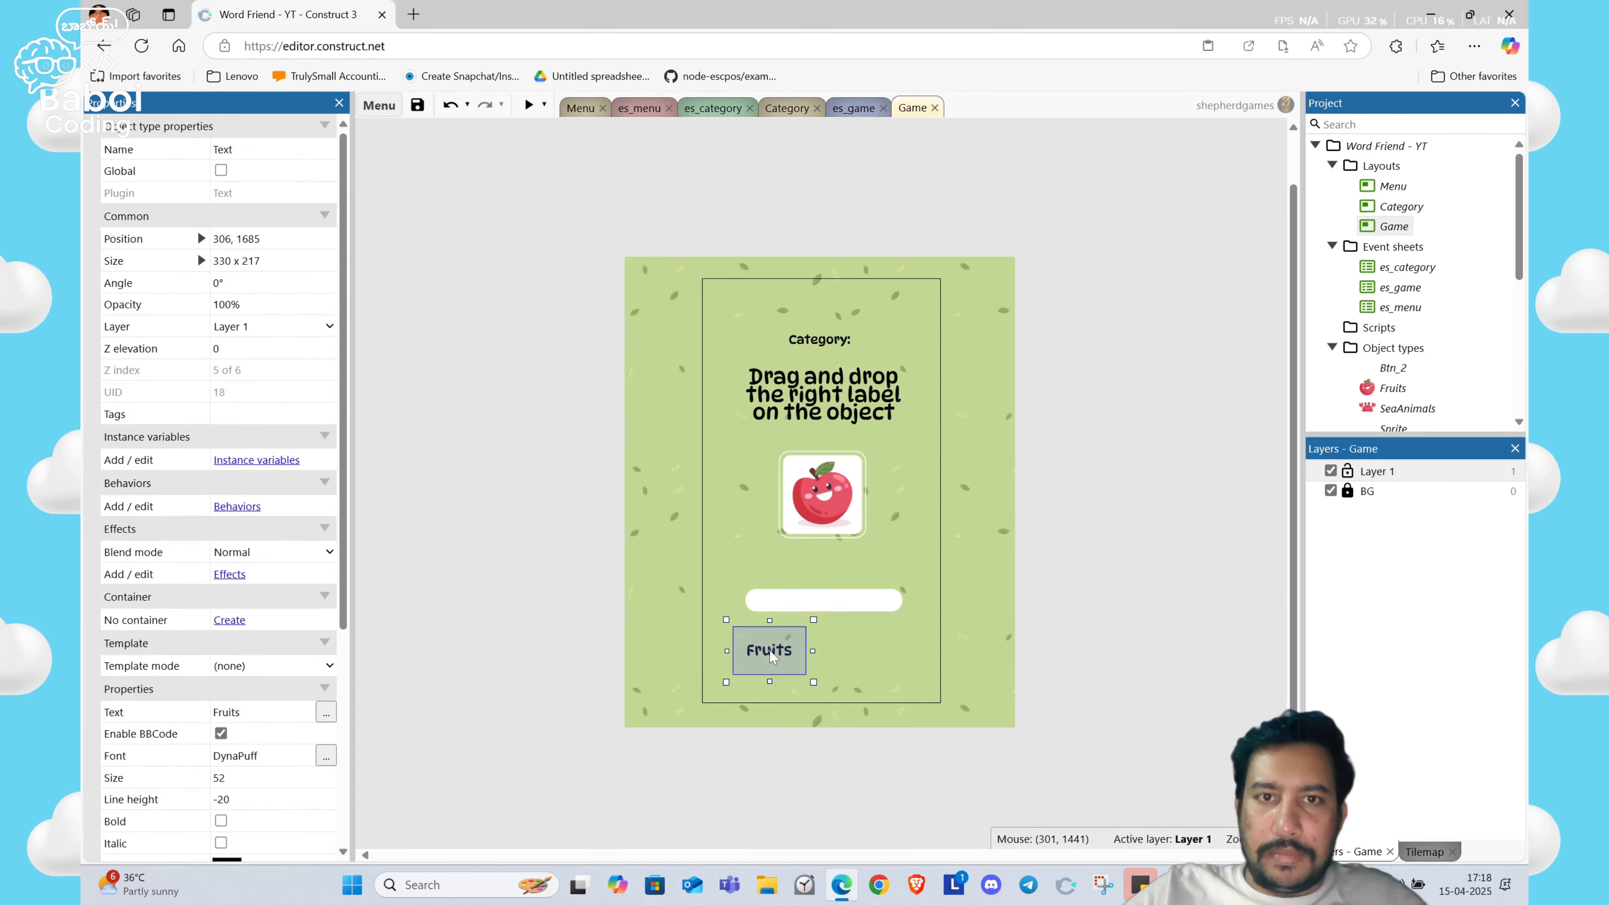
double_click(771, 656)
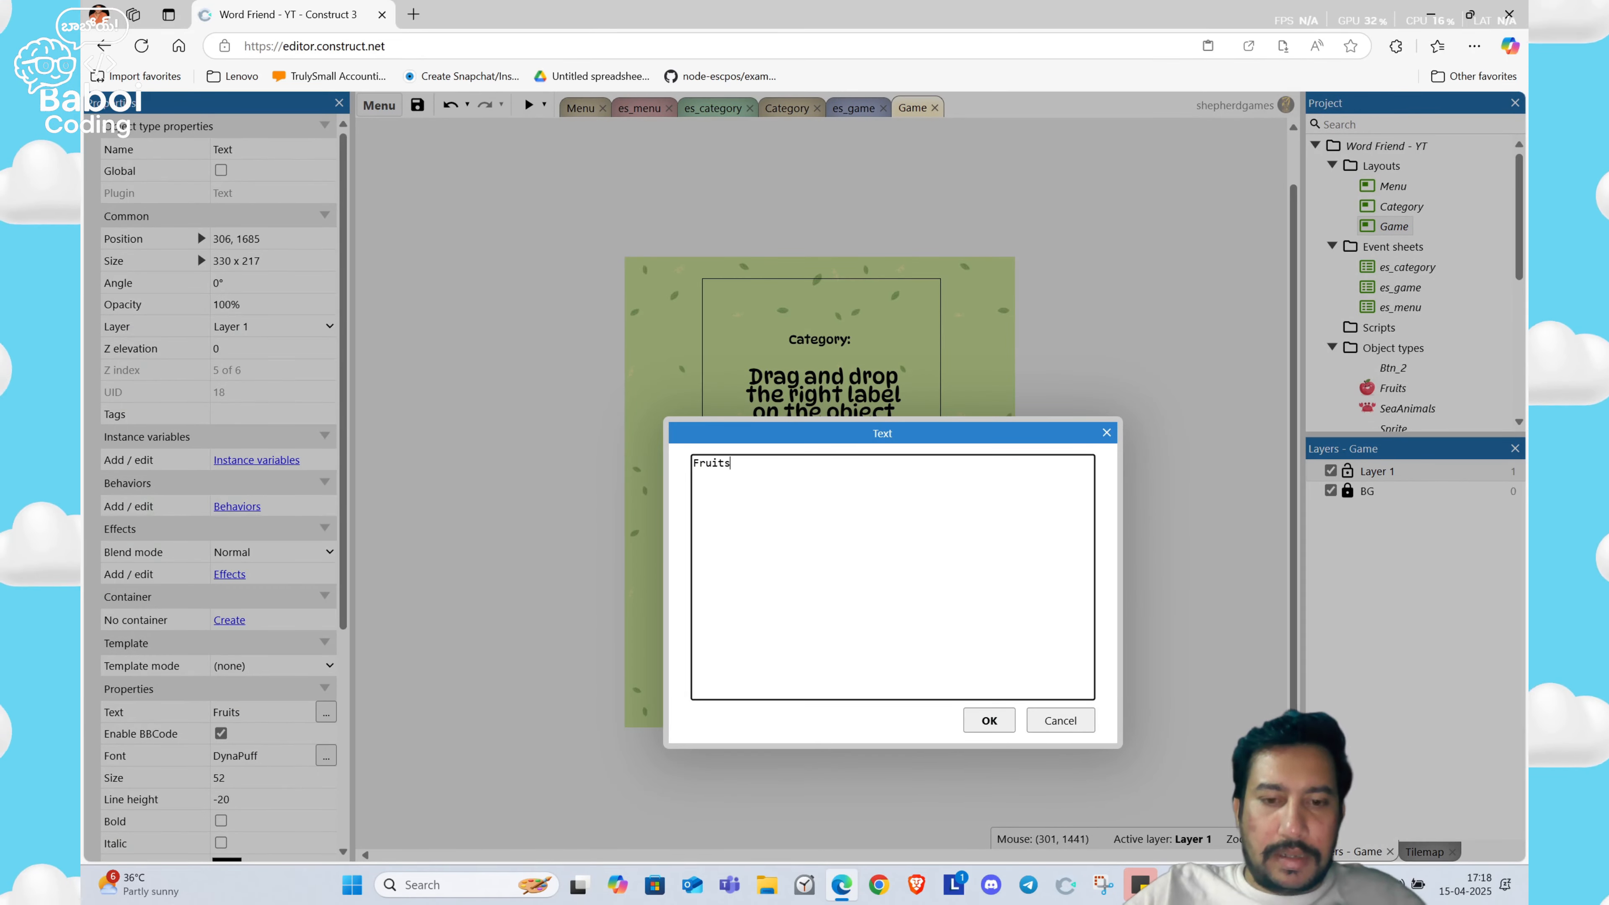
click(989, 720)
key(ctrl+z)
Step: Duplicate the white bar sprite and place the copy just below the original at about 536, 1662
click(774, 598)
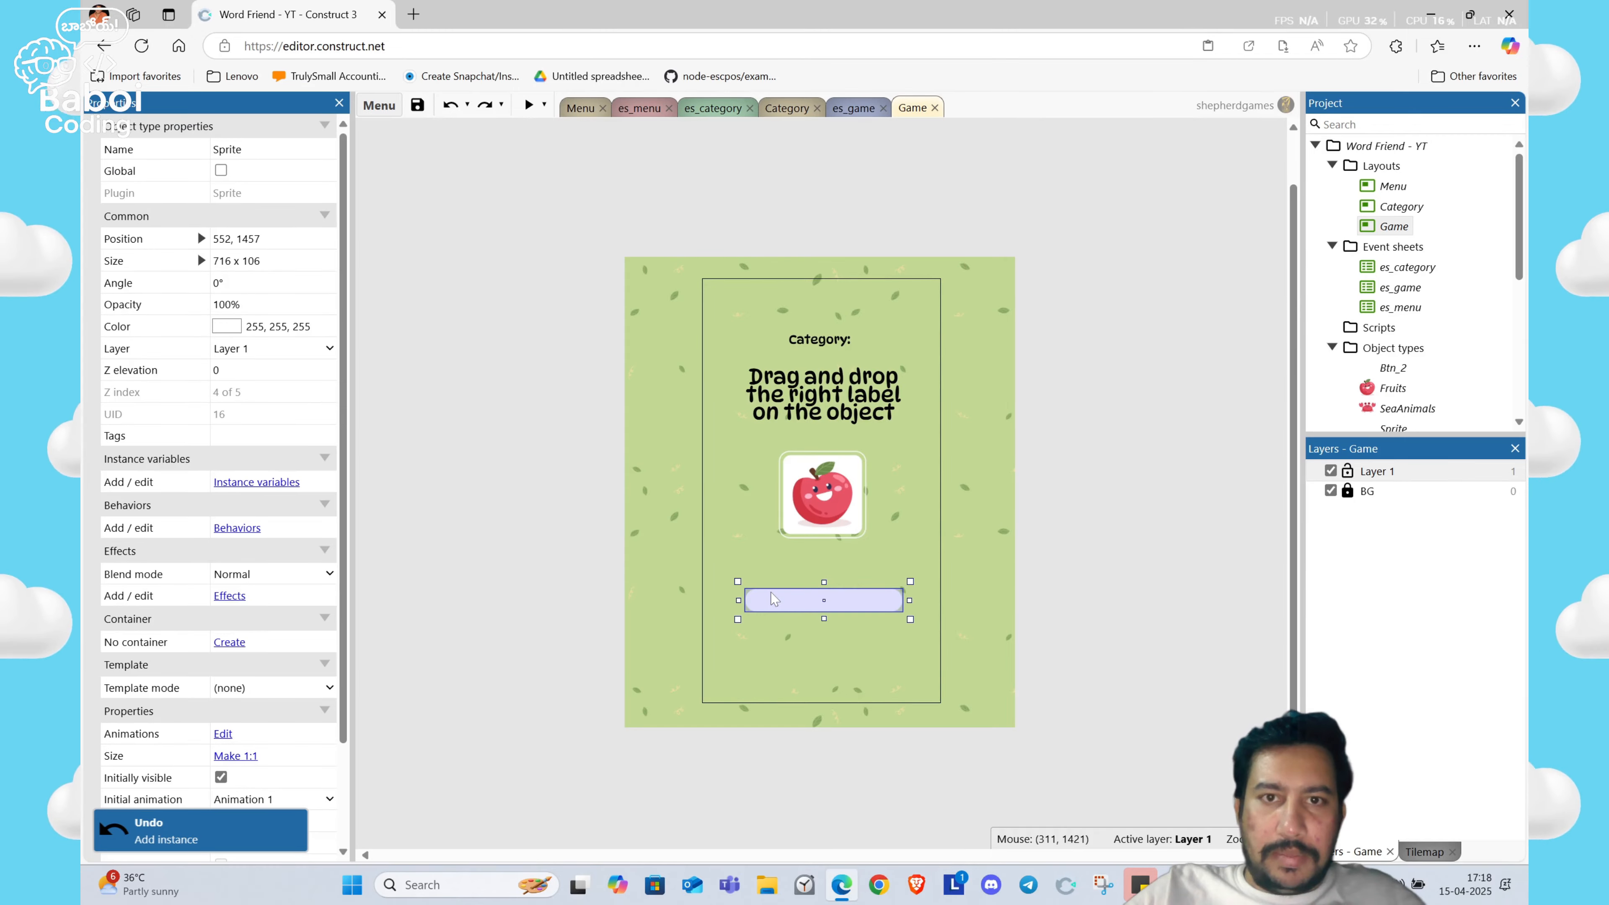
ctrl+drag(772, 596, 822, 645)
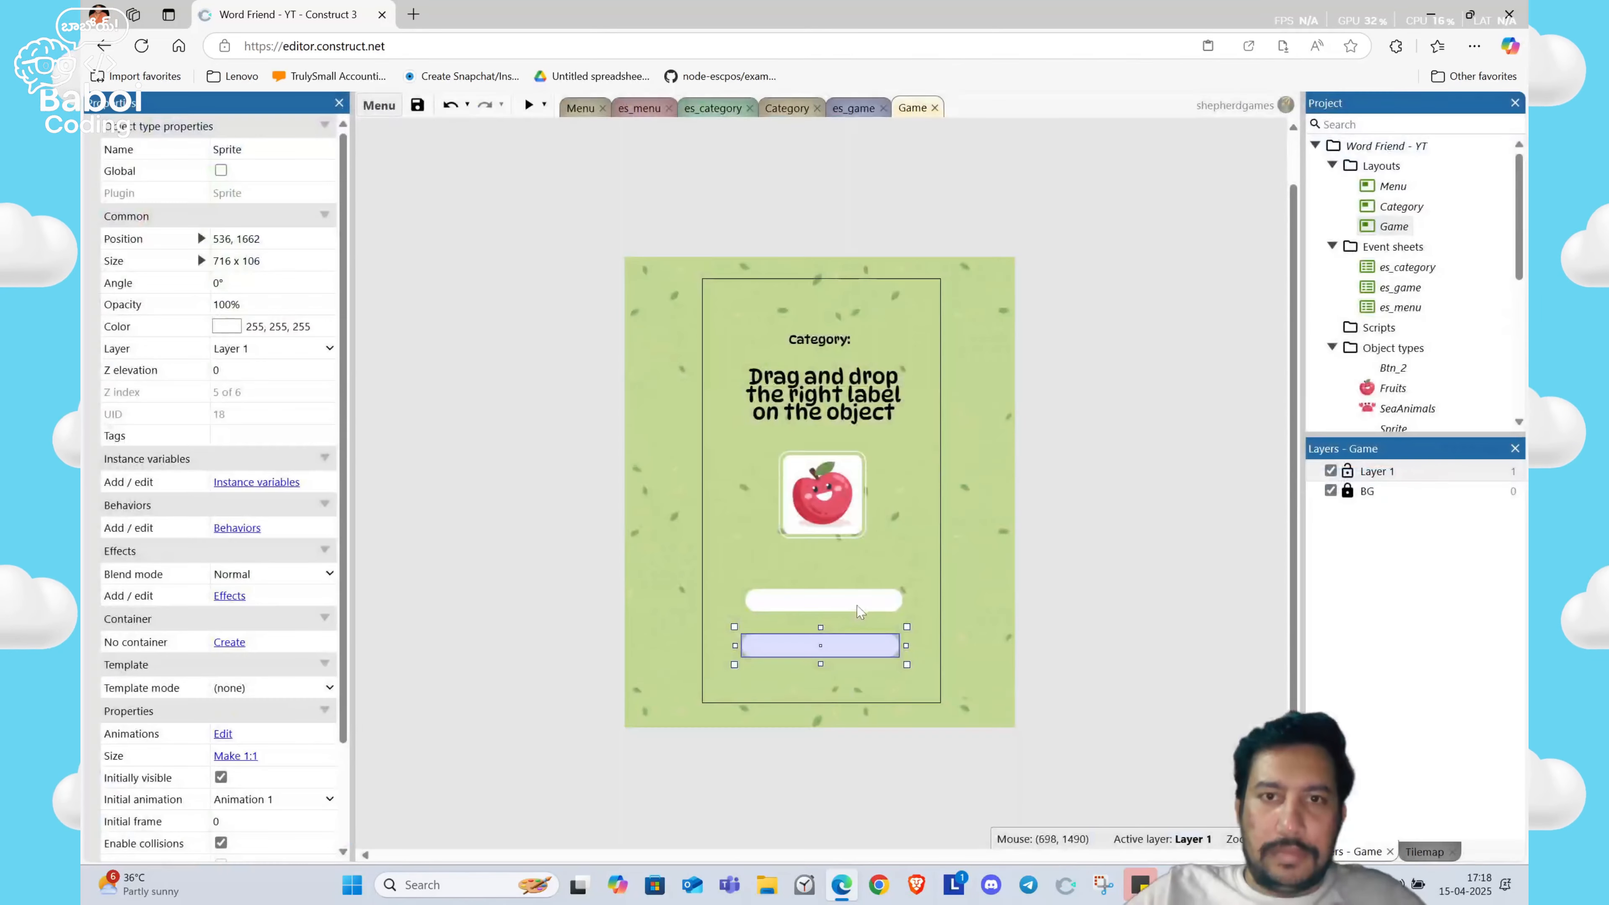
click(859, 608)
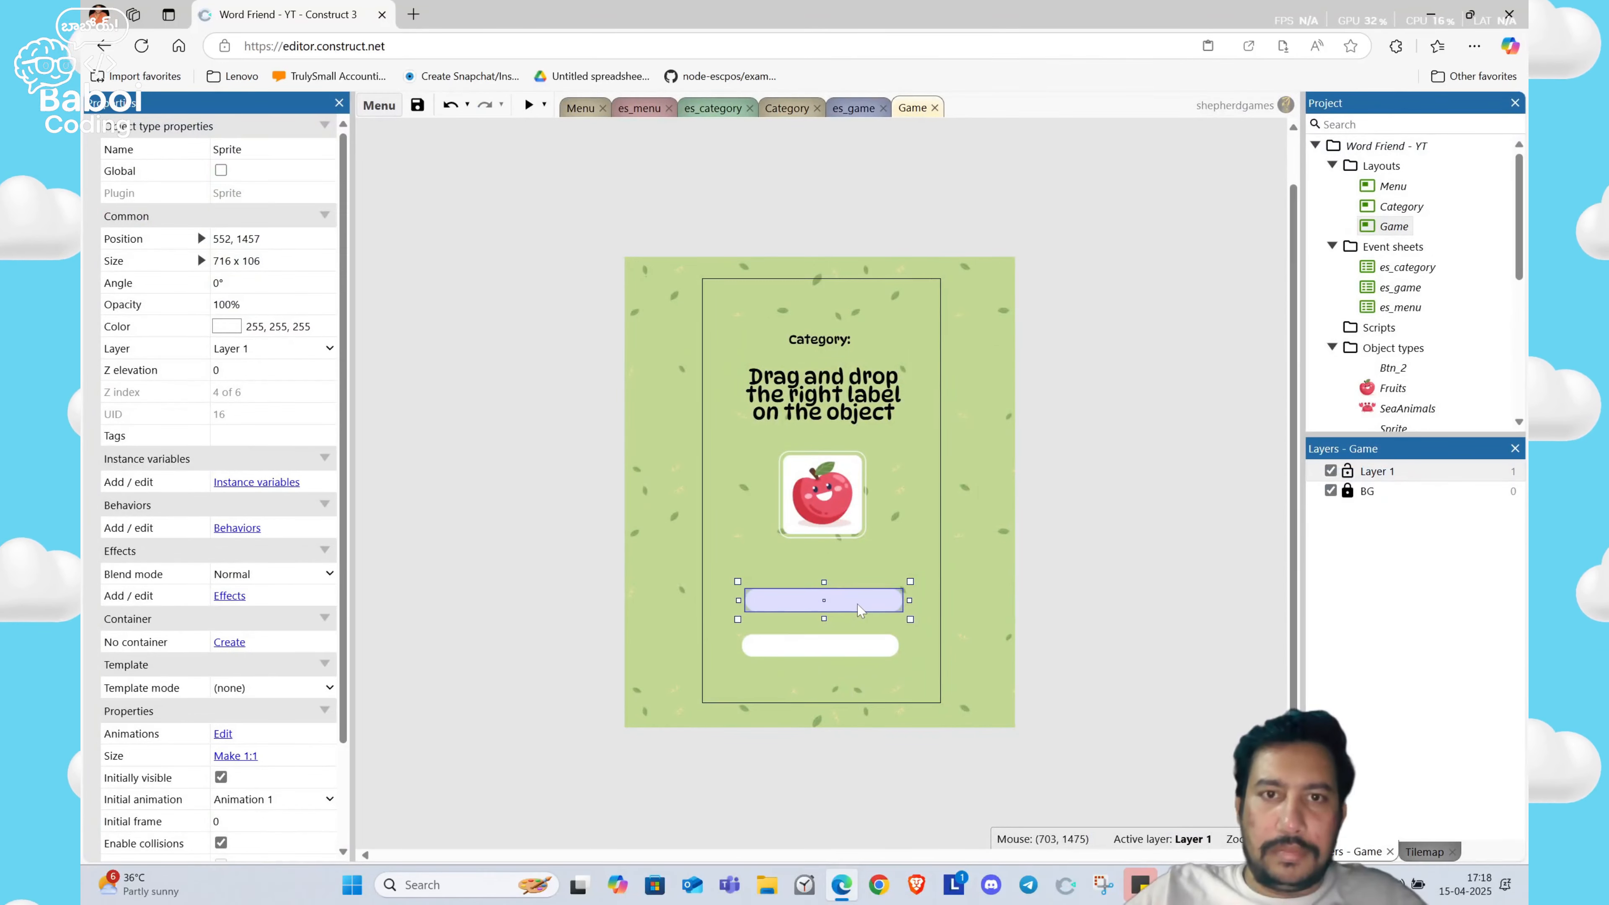
Step: Nudge the upper white bar to position 540, 1460
key(Left)
key(Left)
key(Left)
key(Left)
key(Left)
key(Left)
key(Left)
key(Left)
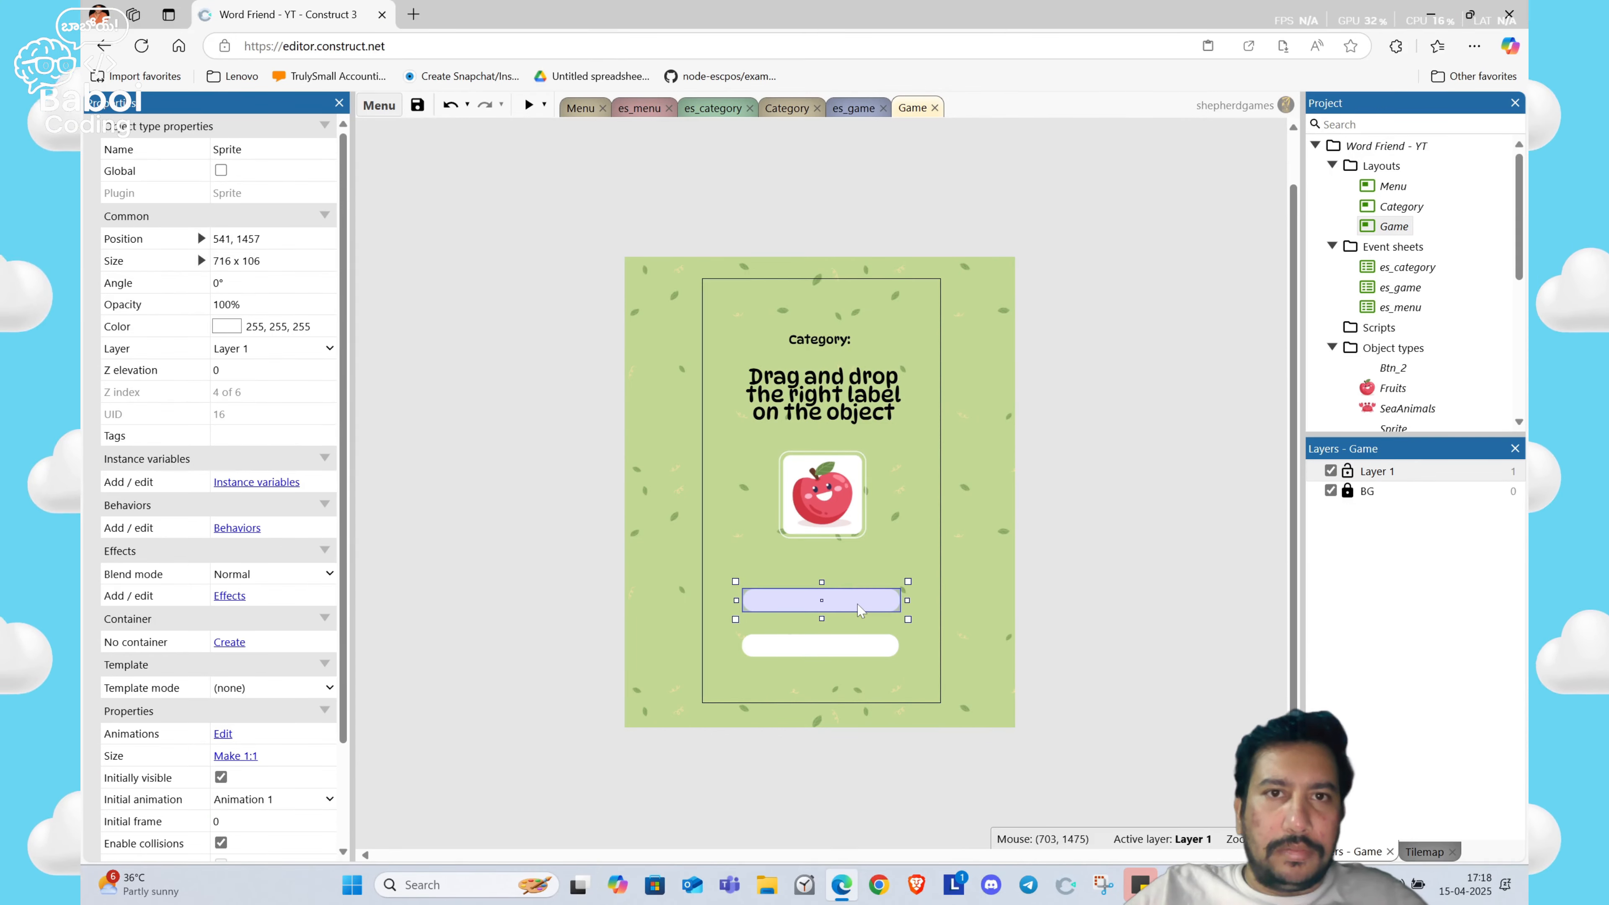
key(Left)
key(Down)
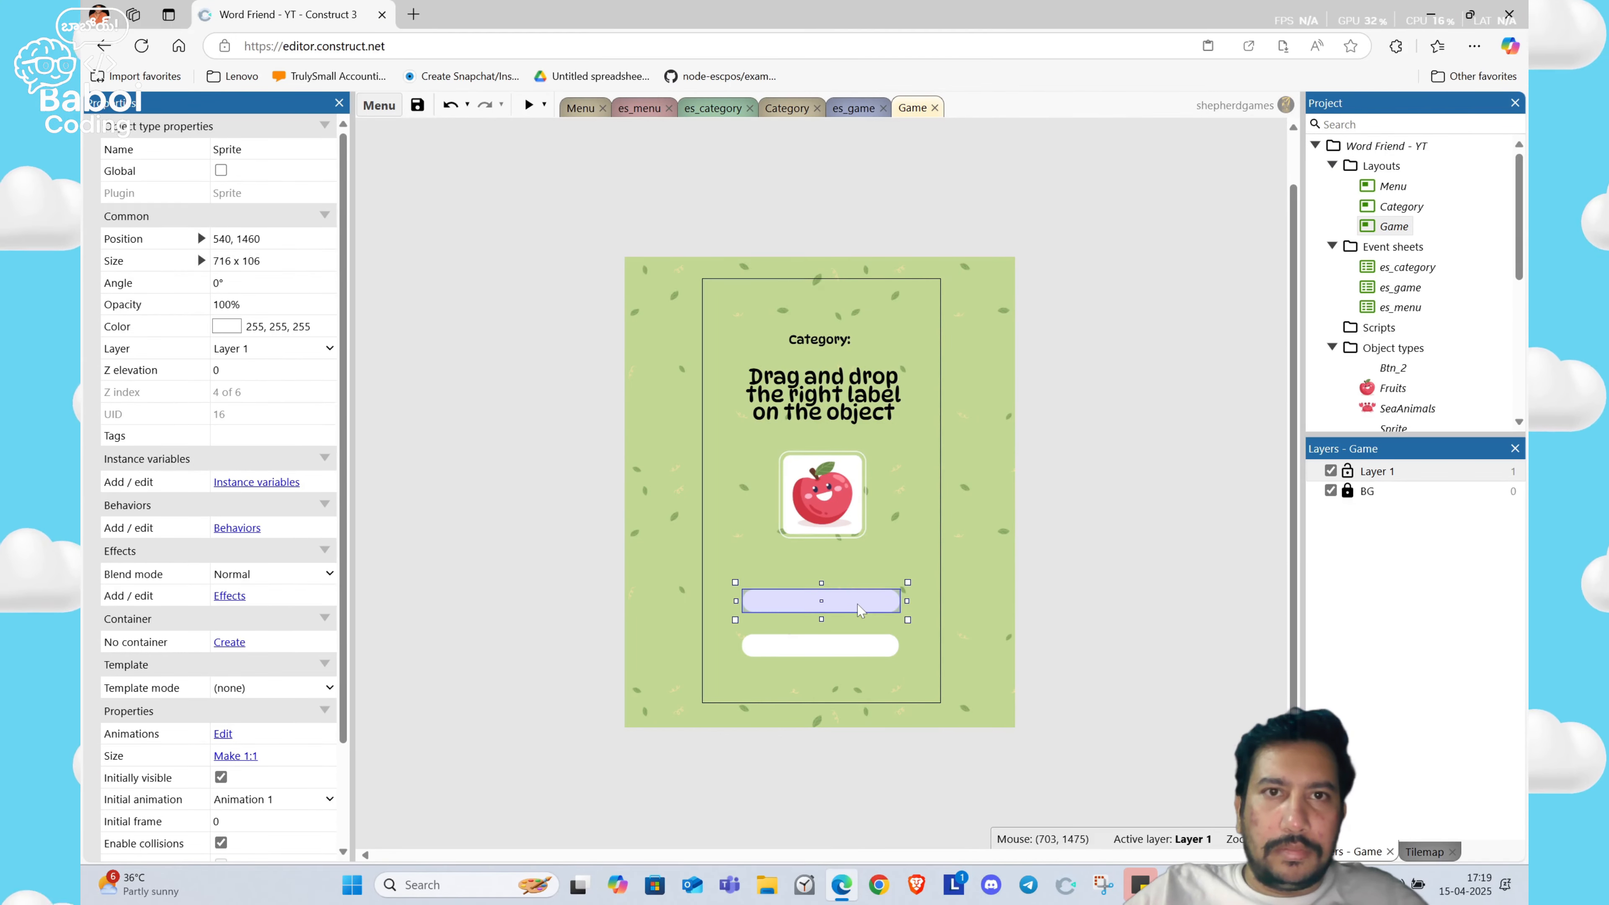
Step: Nudge the lower white bar to about 539, 1662 so it lines up with the upper bar, and deselect it
click(839, 653)
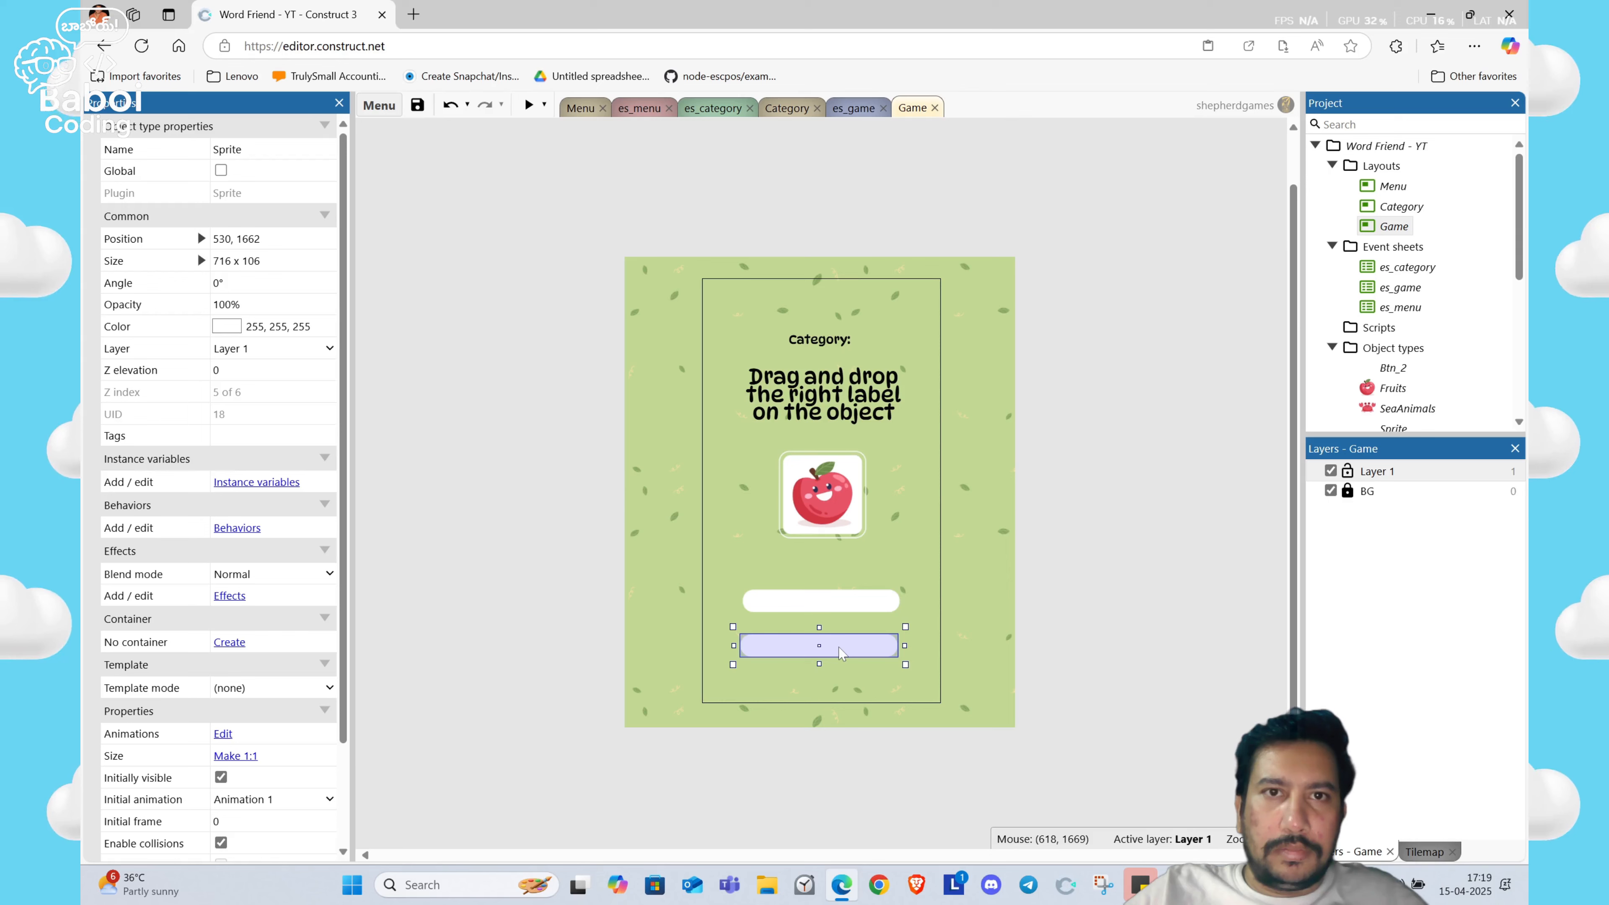
key(Right)
key(Right)
key(Right)
key(Right)
key(Right)
key(Right)
key(Right)
key(Right)
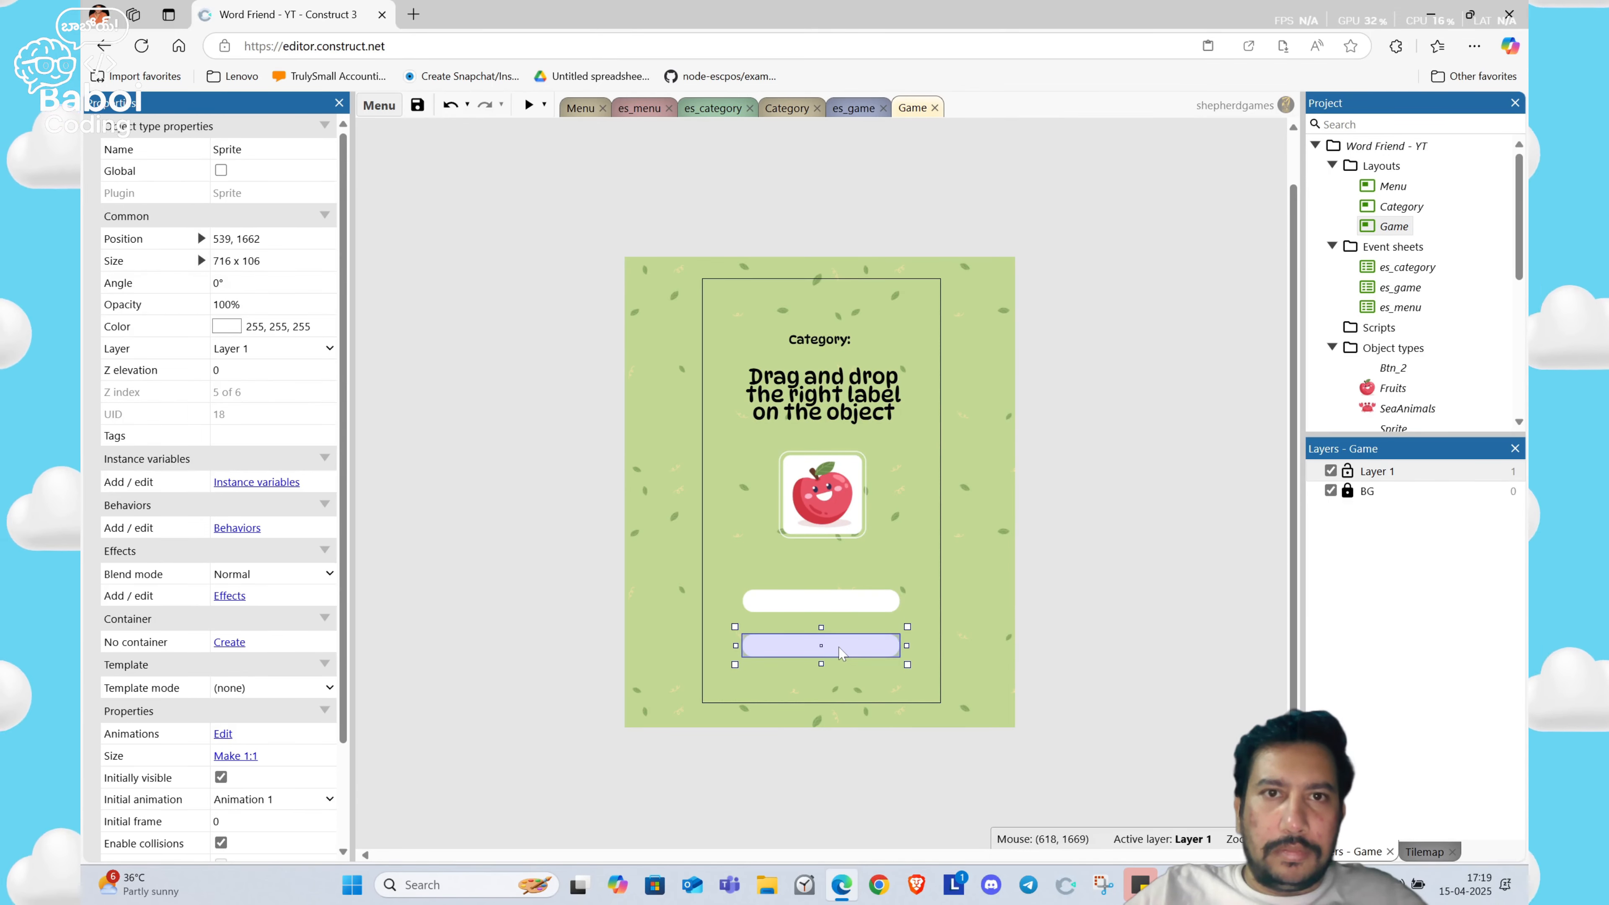
click(1017, 539)
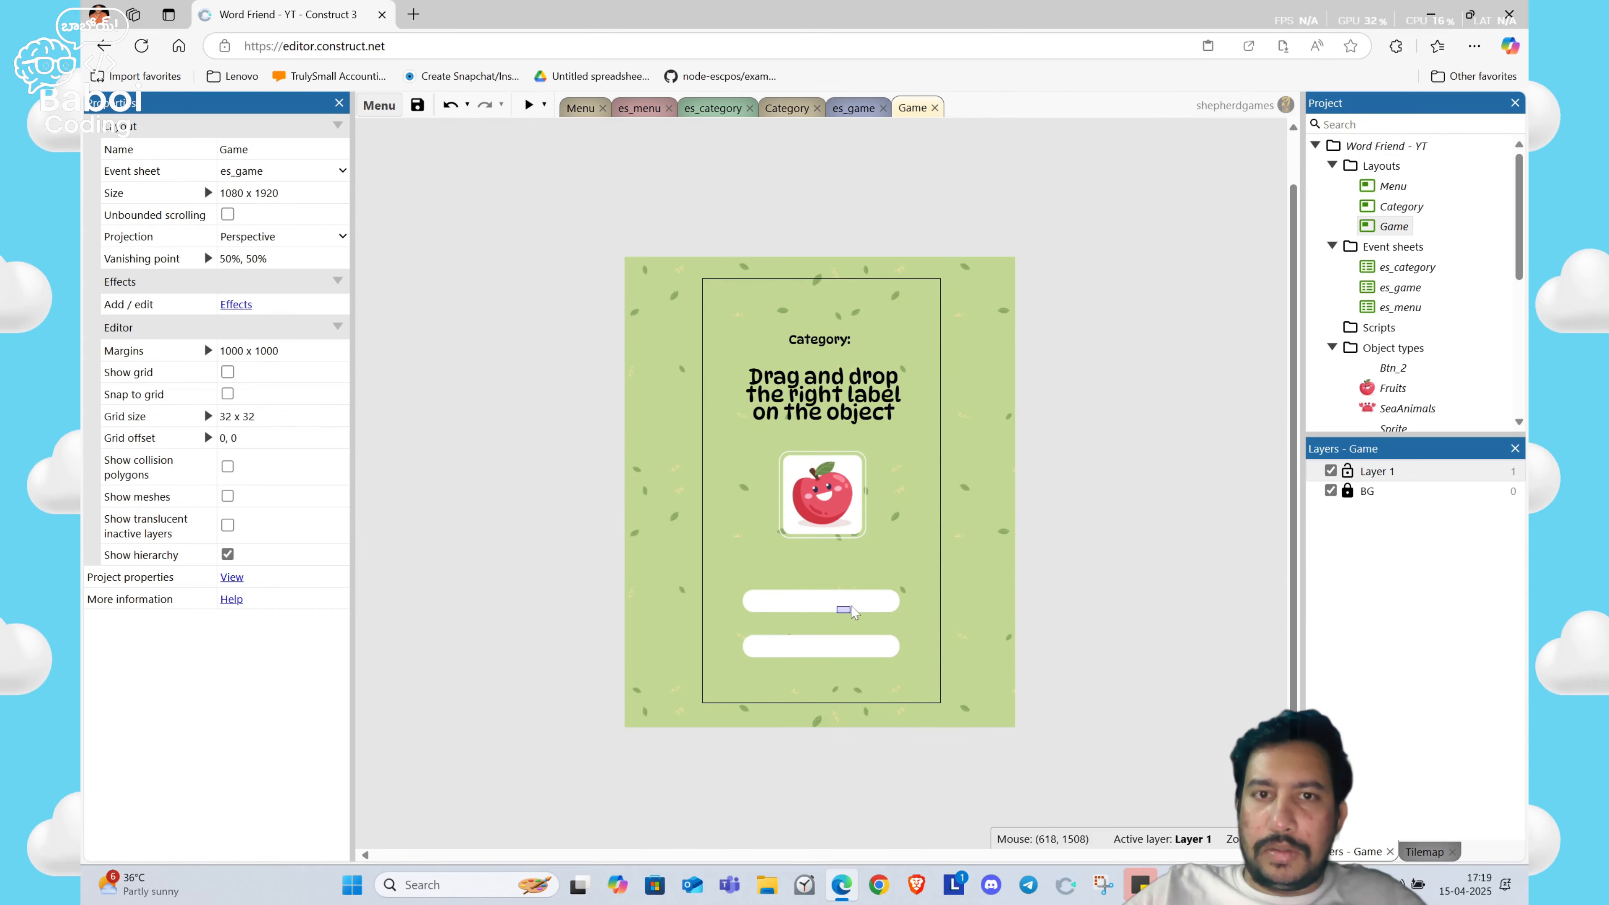
mouse_move(838, 613)
mouse_down()
mouse_move(854, 506)
mouse_move(854, 610)
mouse_up()
click(957, 482)
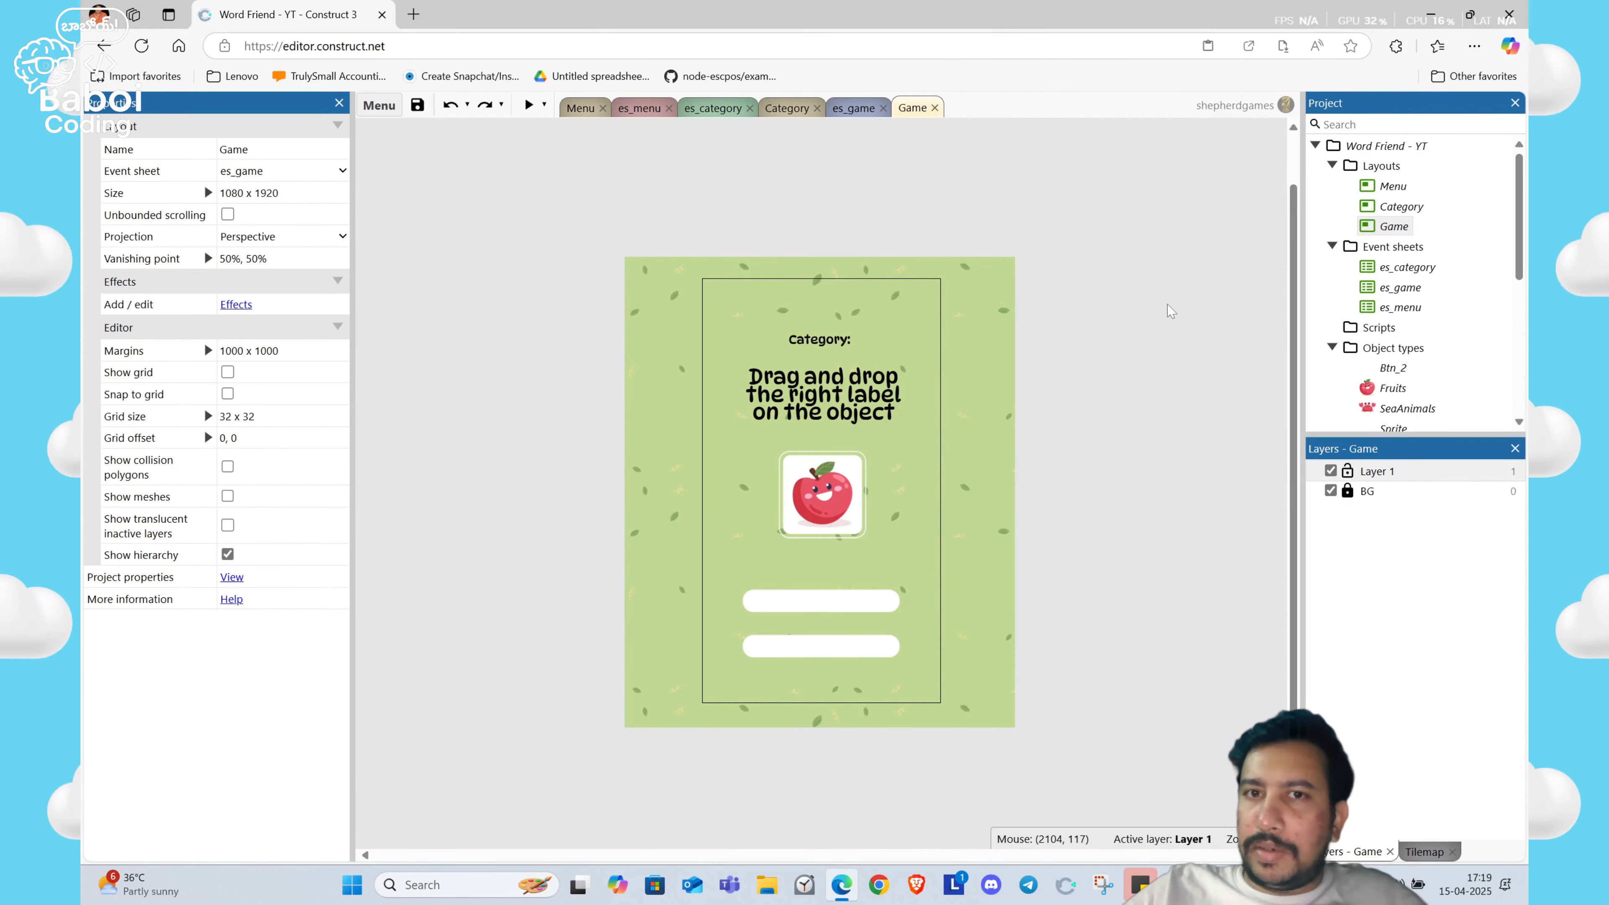
Step: Clone the Text object type and place an instance of the clone over the upper white bar at about 575, 1459
scroll(1412, 285, down, 2)
click(1389, 334)
right_click(1390, 335)
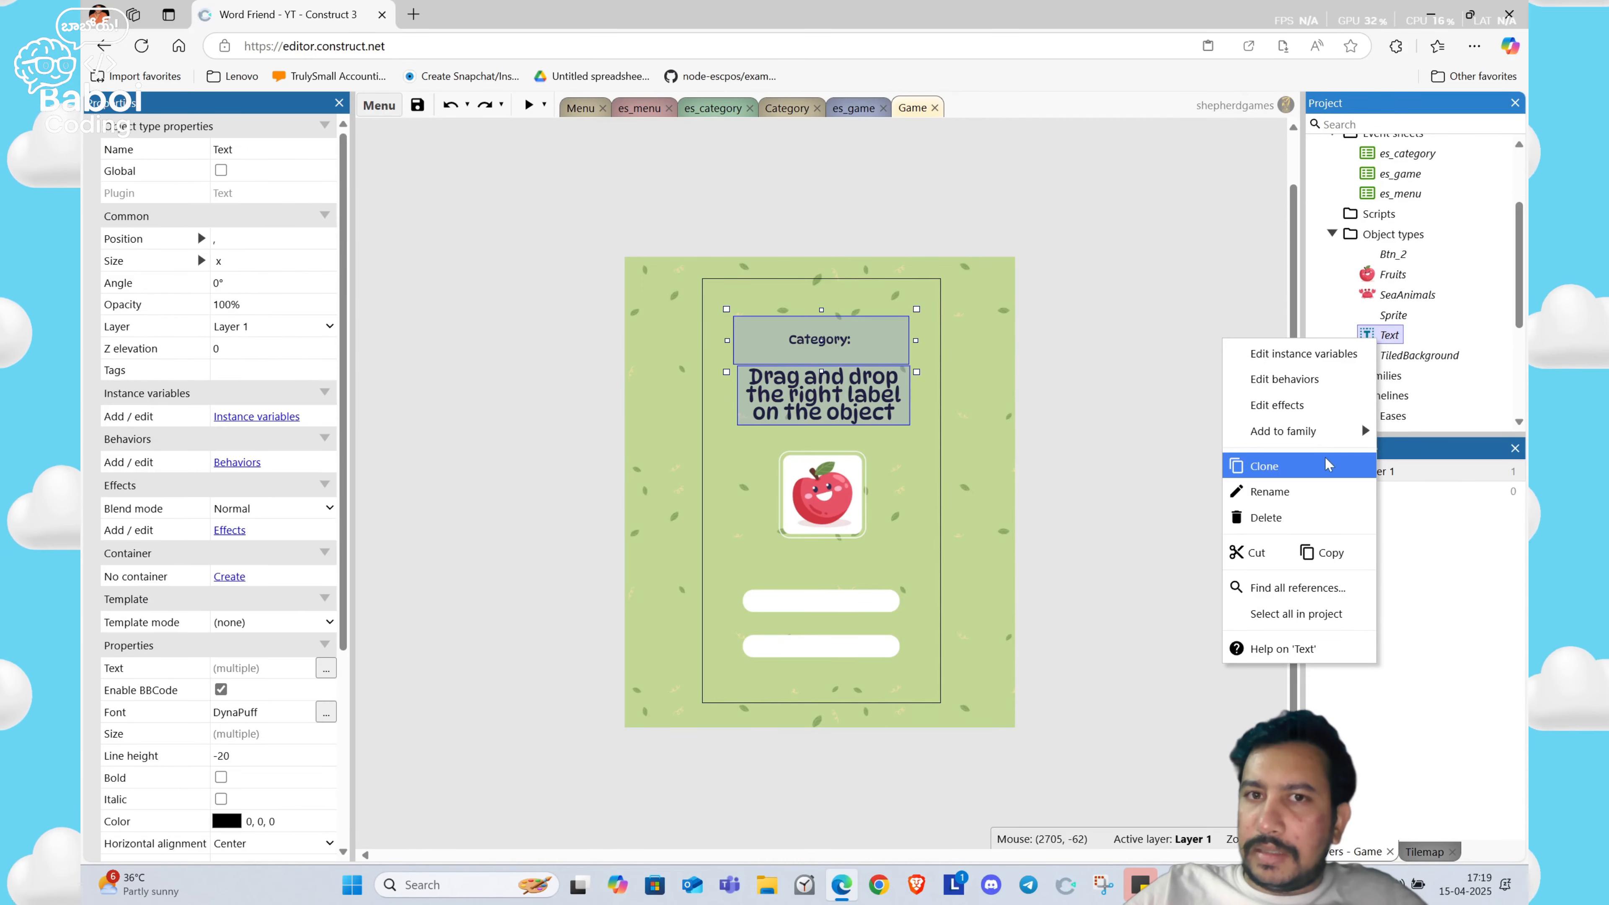
click(1328, 466)
drag(1396, 359, 832, 607)
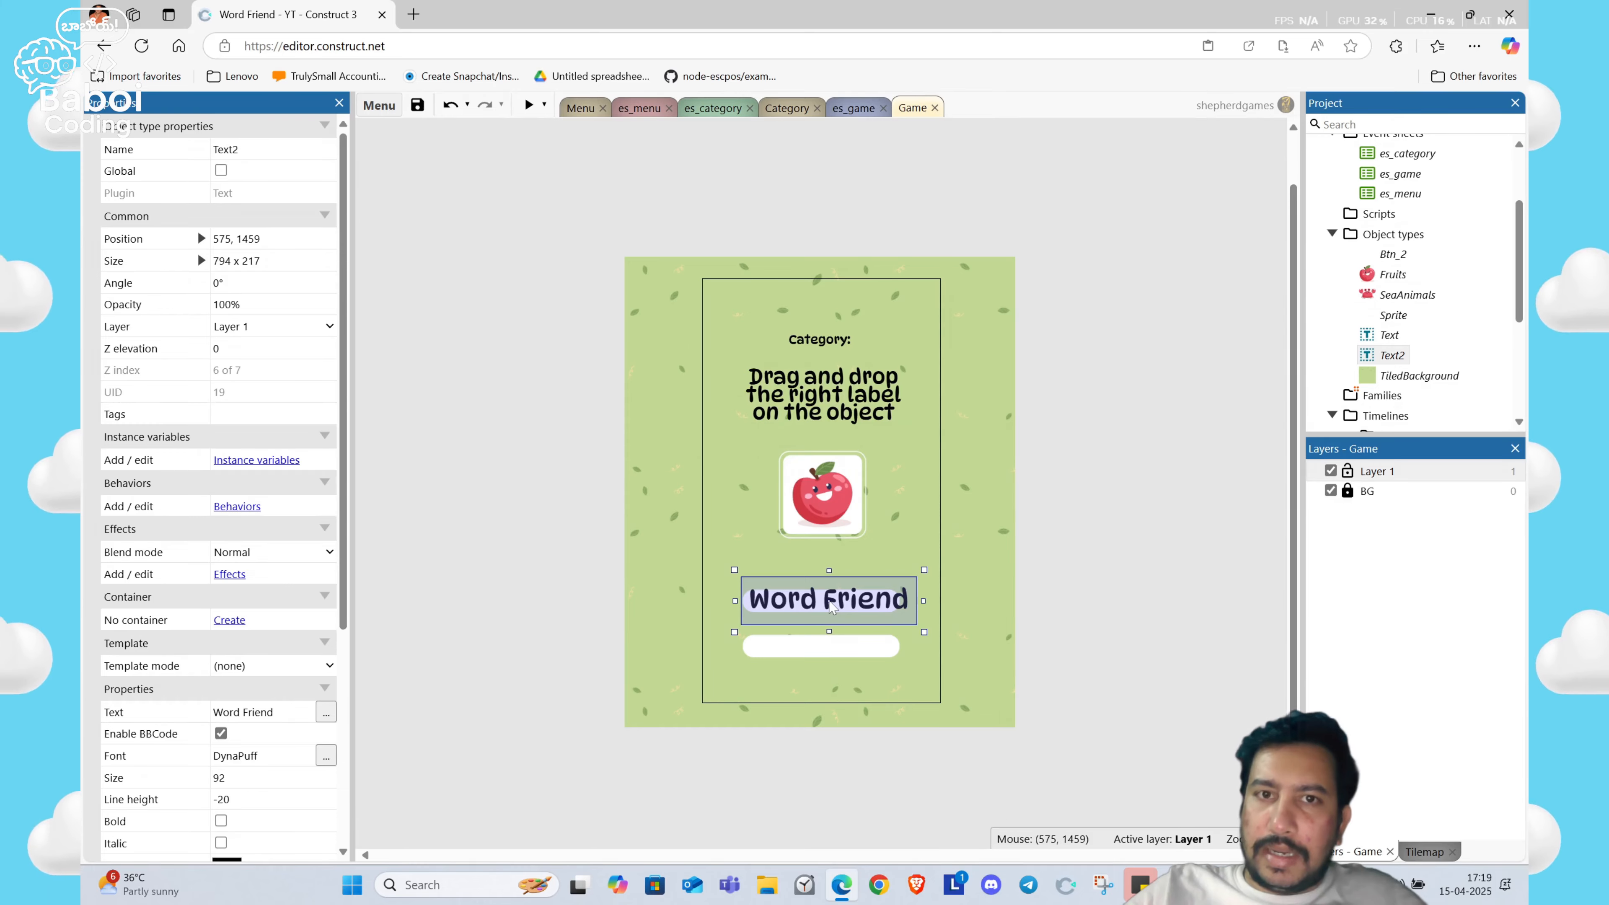
Step: Change the cloned text on the upper bar to "Apple" and set its font size to 42
double_click(832, 607)
text(A)
key(ctrl+a)
text(Apple)
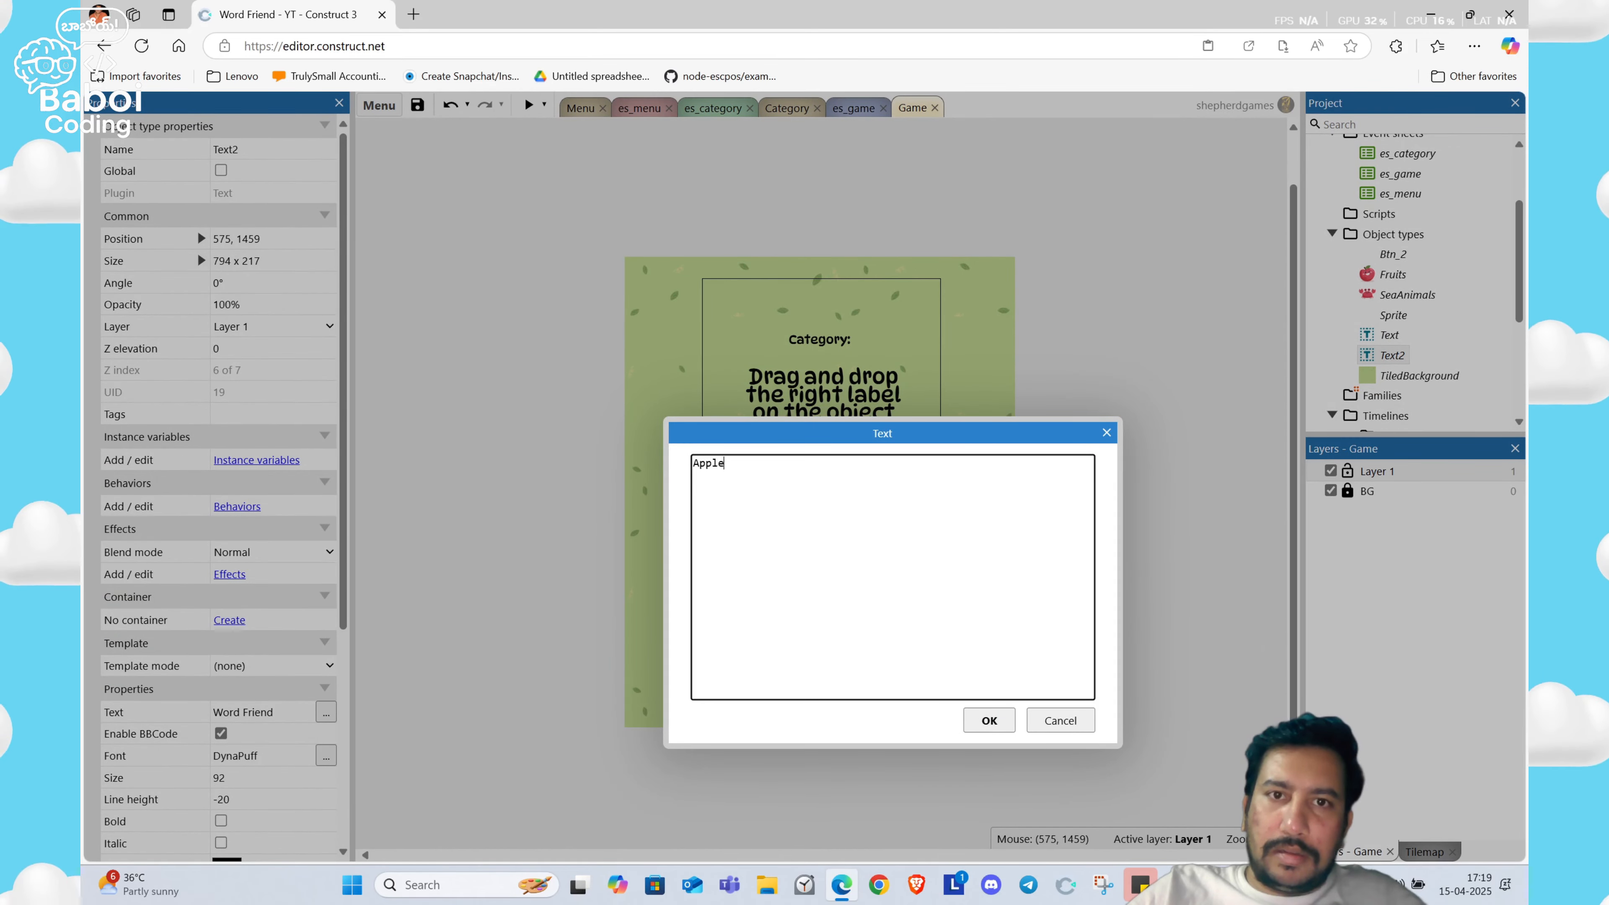
click(989, 720)
scroll(288, 549, down, 3)
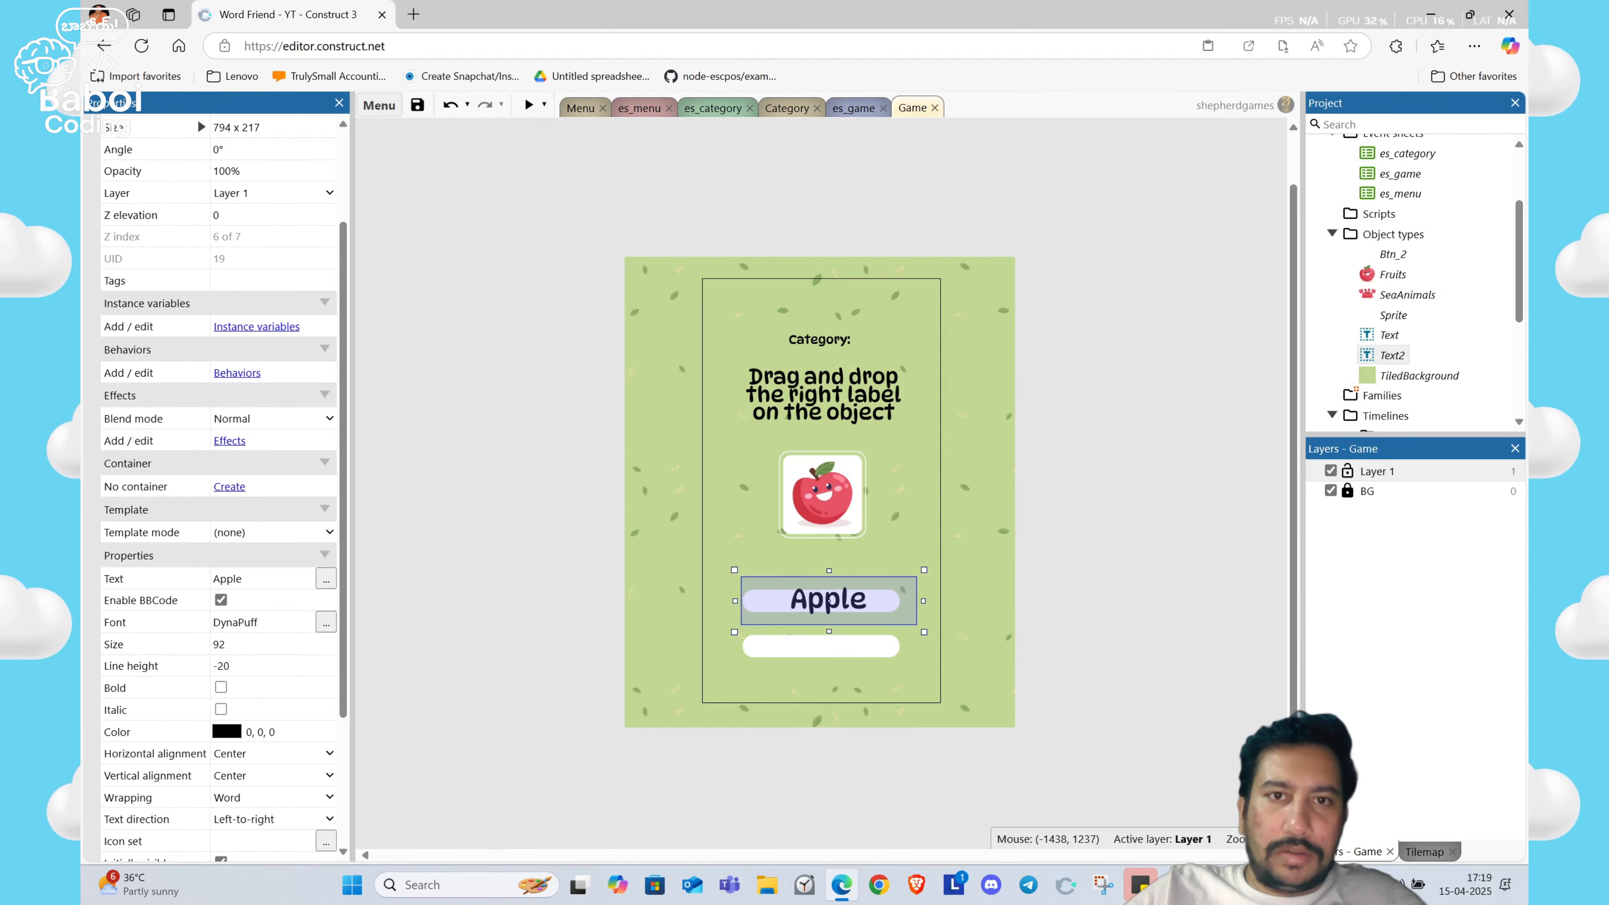
click(266, 644)
text(42)
key(Tab)
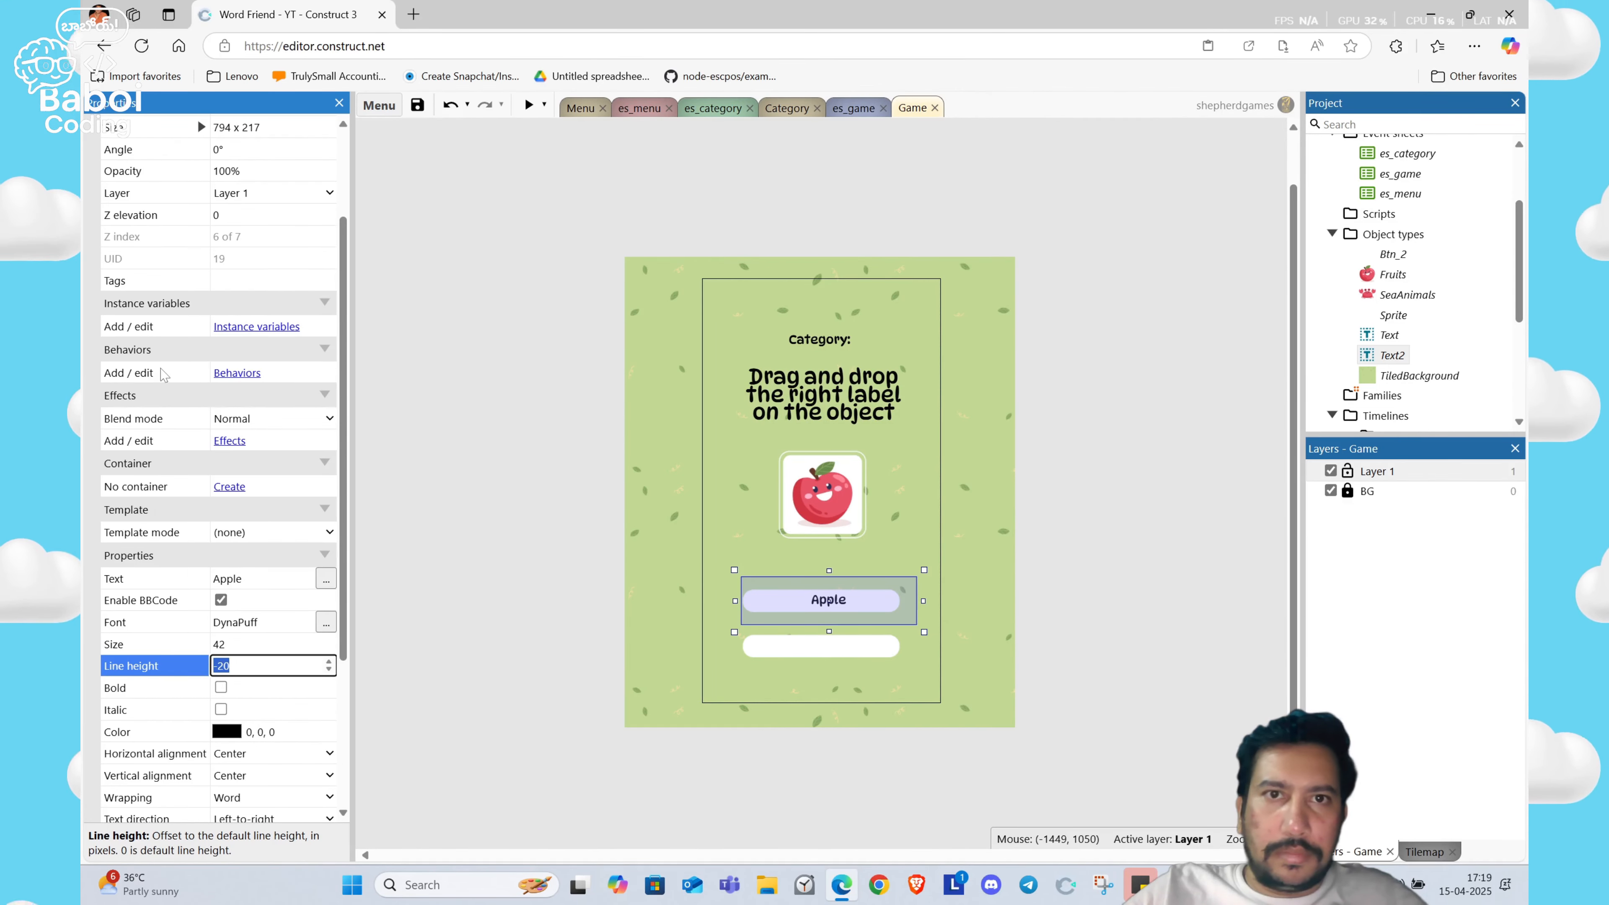
Step: Set the Apple text box's width to 600
scroll(165, 376, up, 3)
click(202, 238)
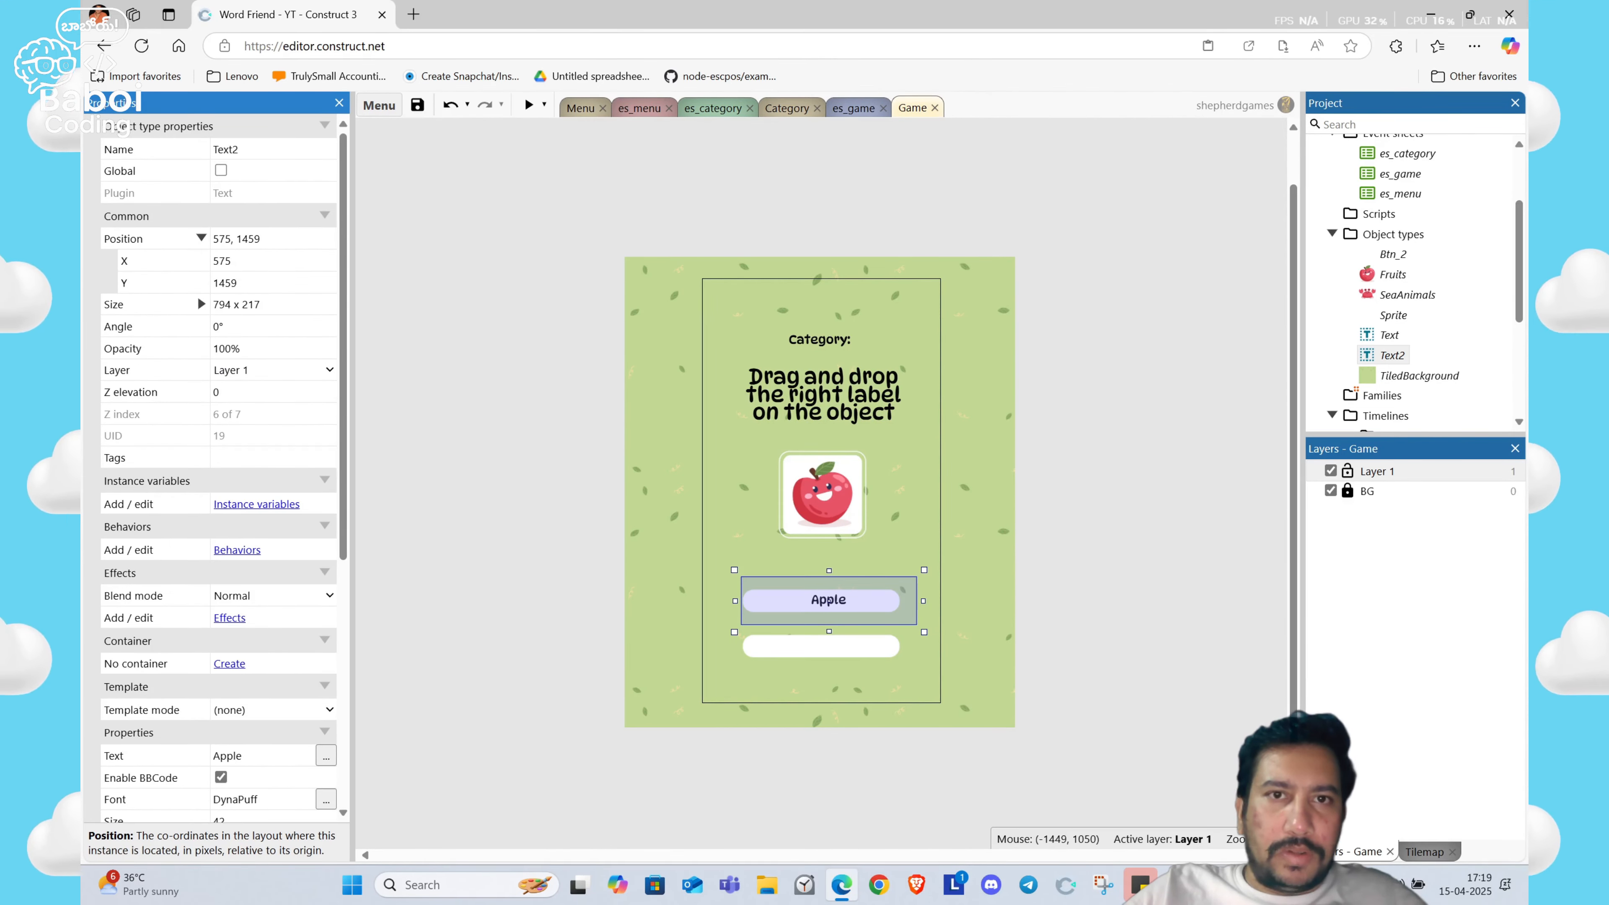
click(200, 304)
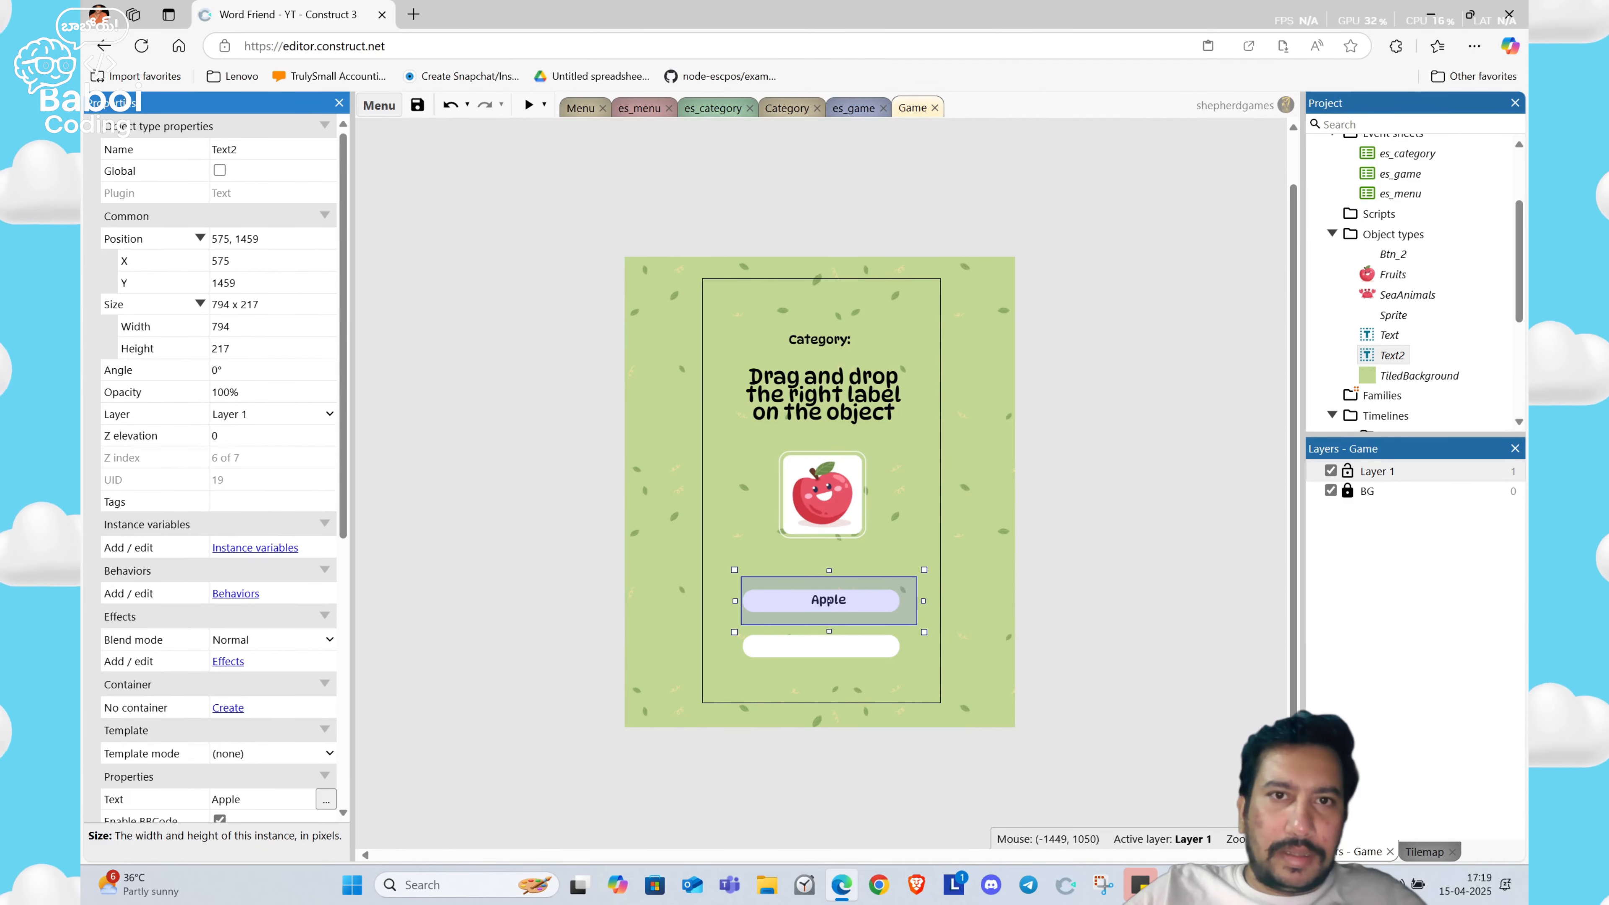
click(253, 327)
text(6)
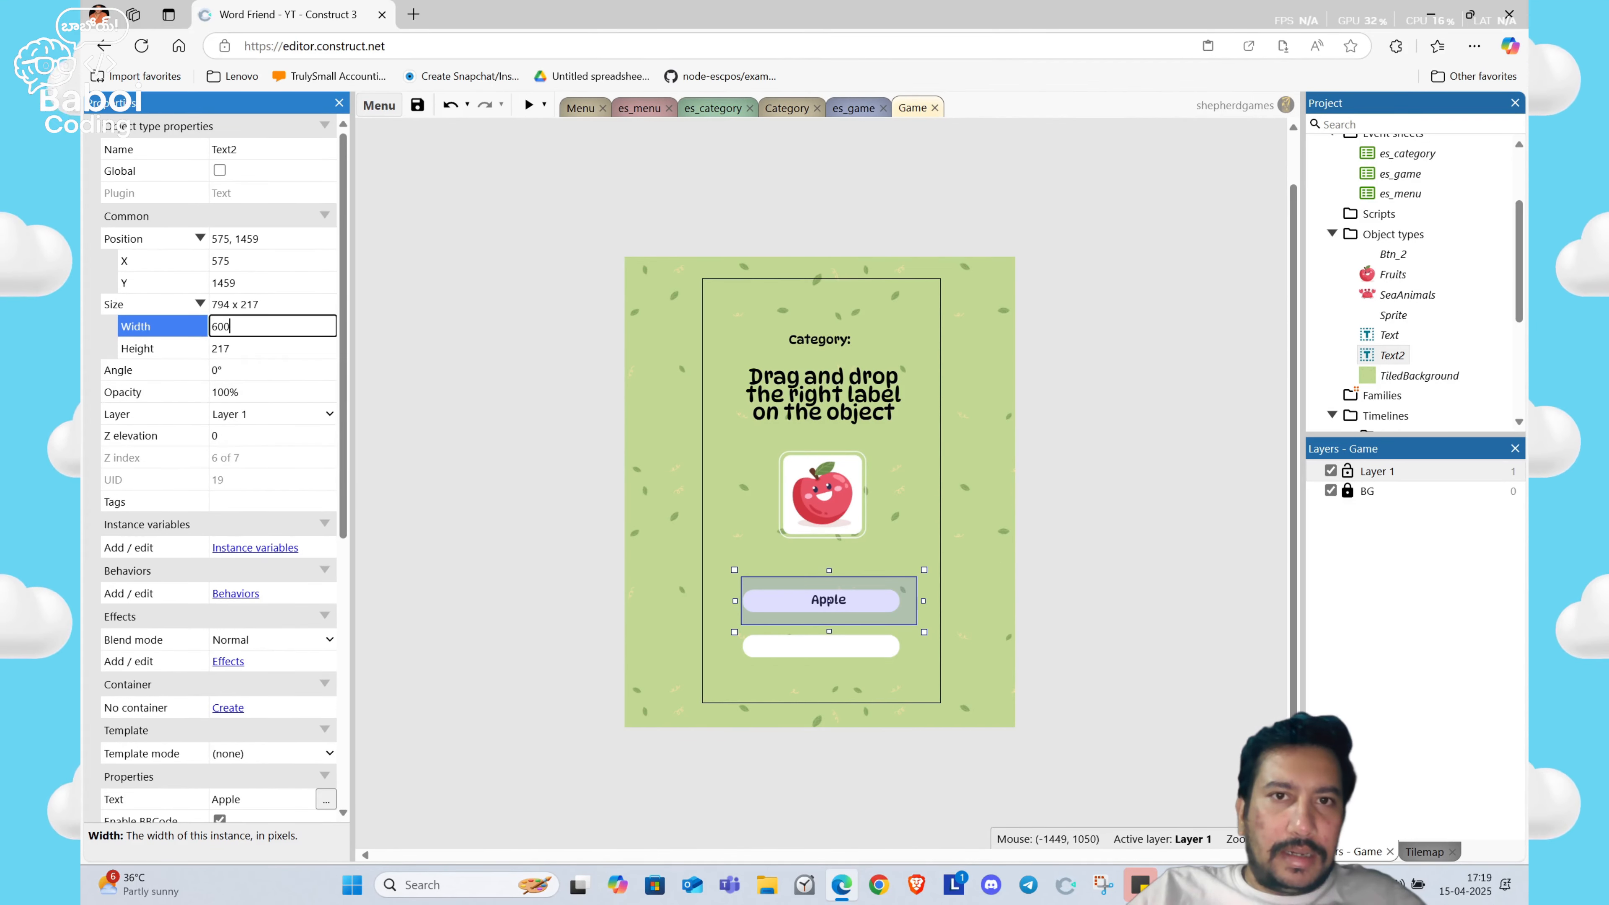
text(00)
key(Tab)
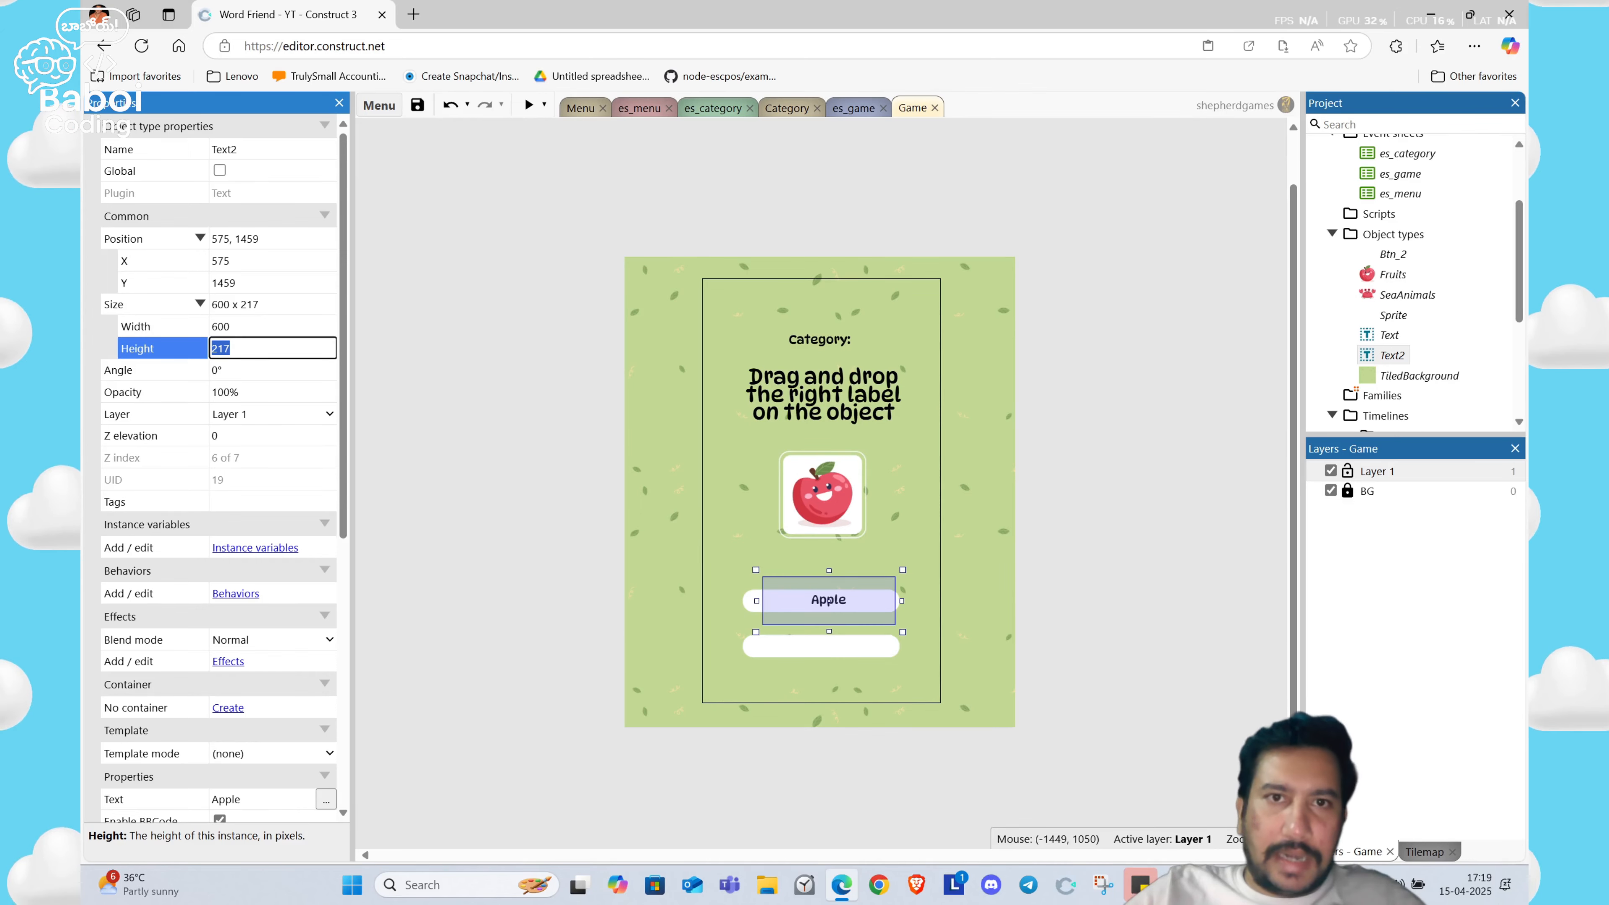
Step: Try heights of 50 and 100 for the Apple text box, and settle on 75
key(Tab)
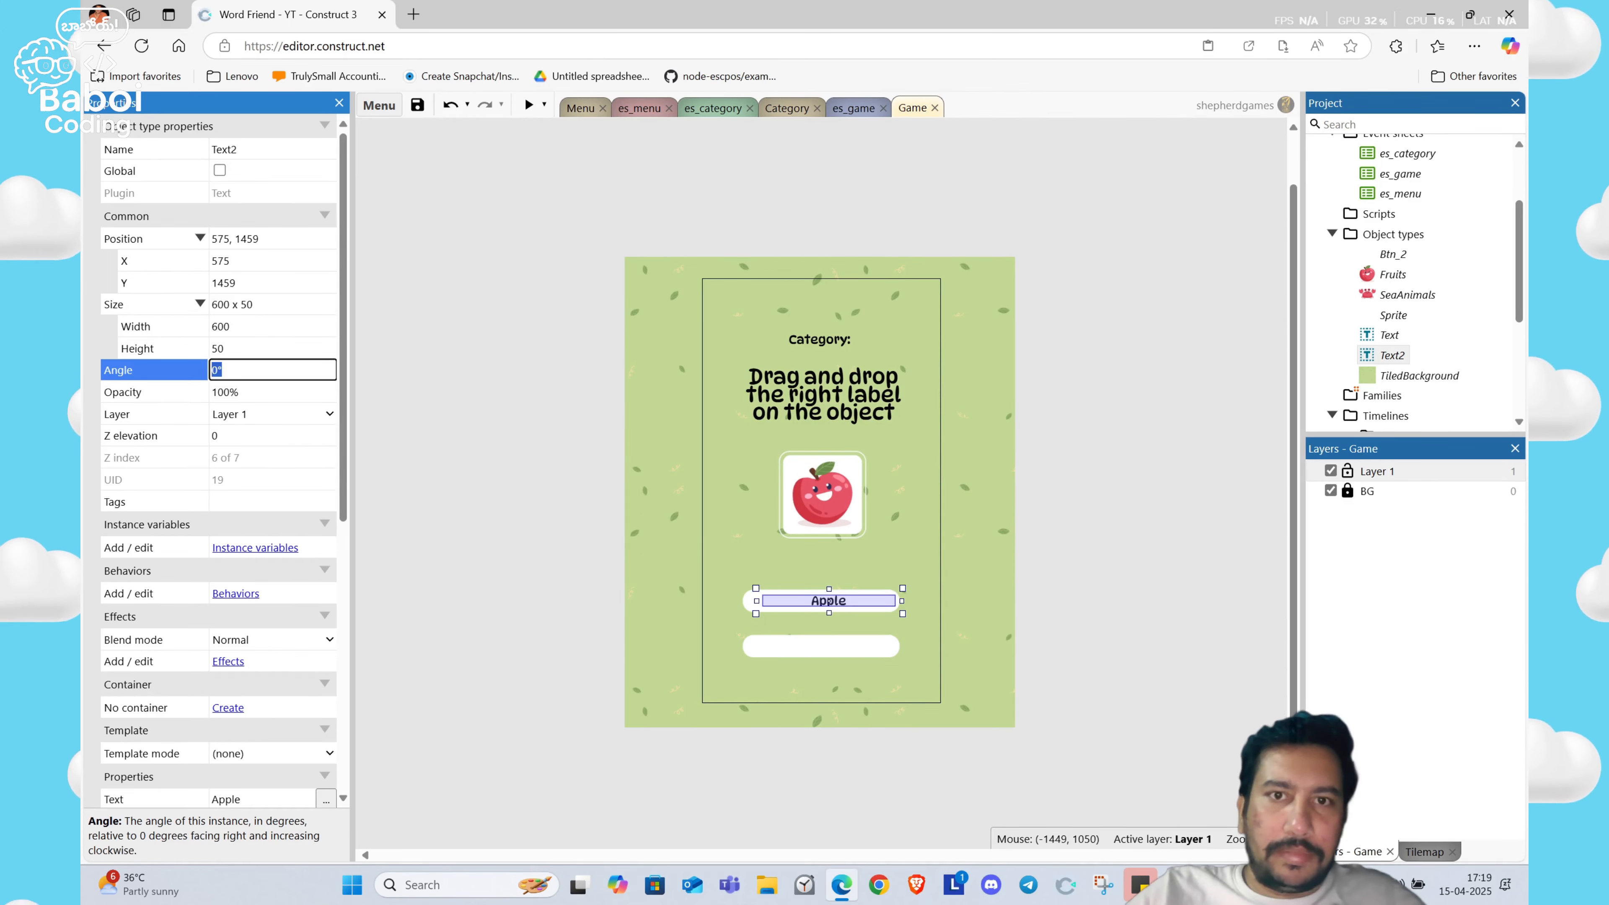
ctrl+scroll(808, 592, up, 3)
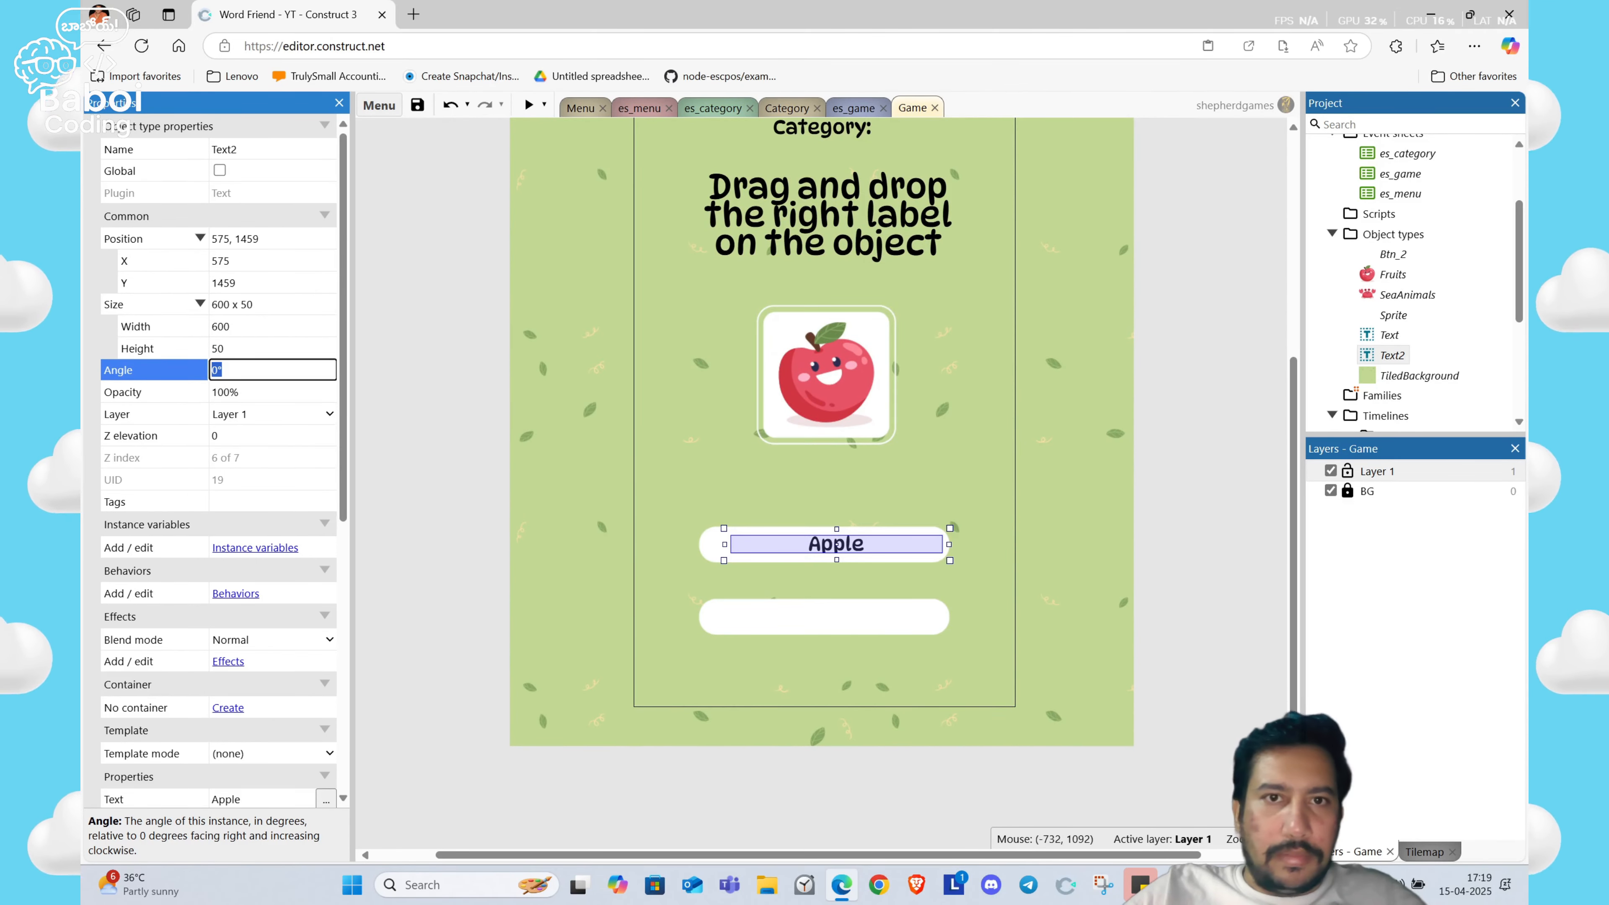
click(272, 348)
text(100)
key(Return)
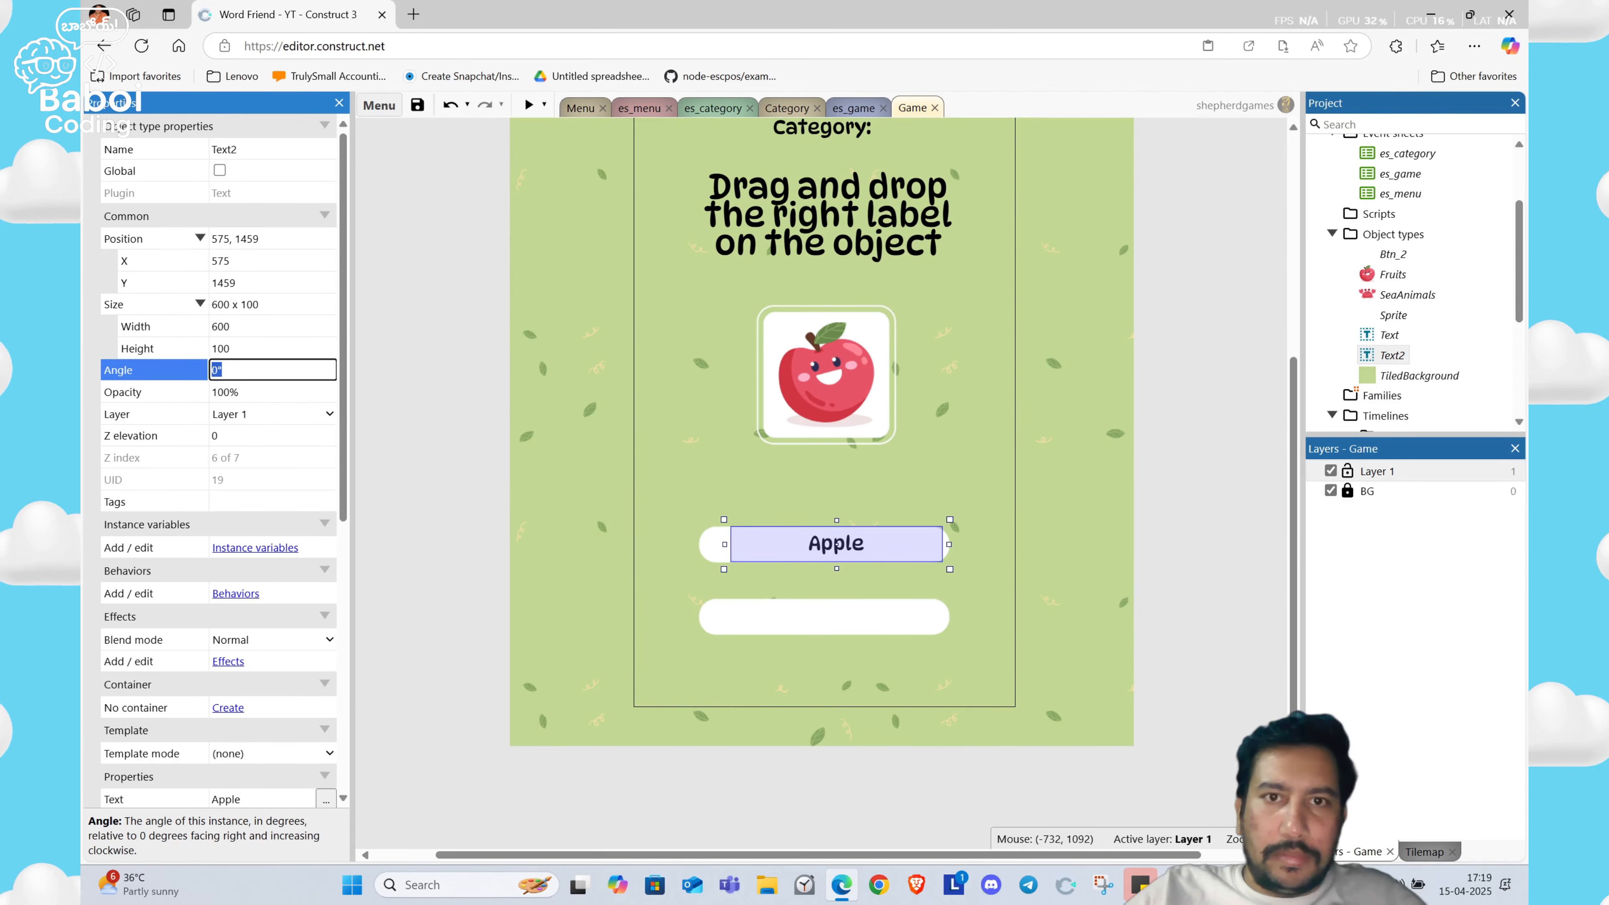
text(75)
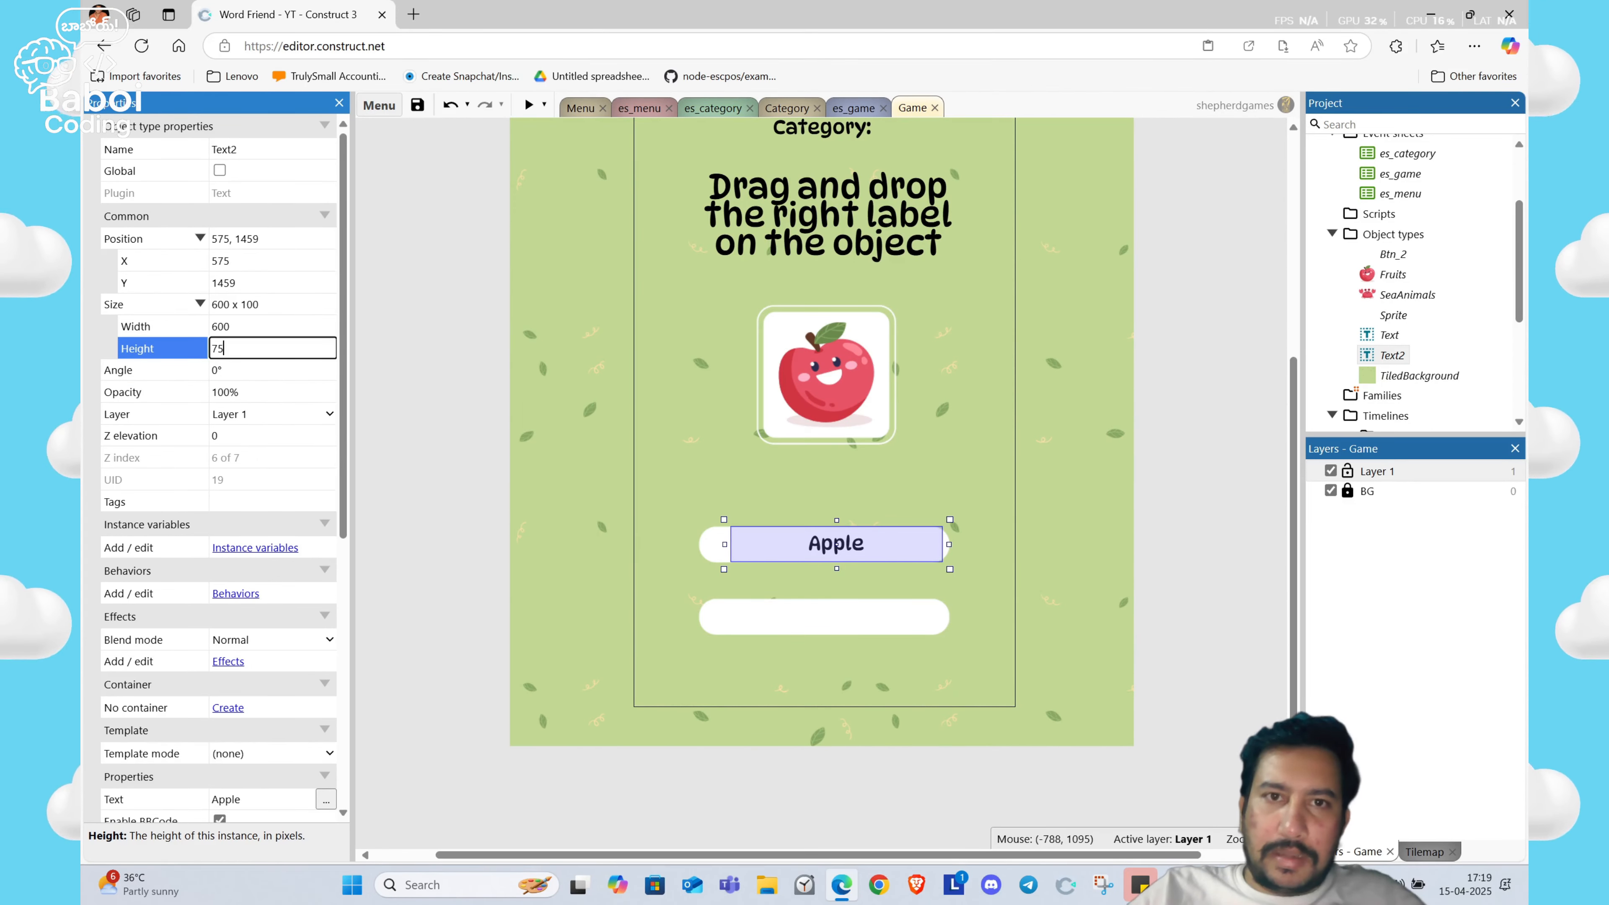
key(Tab)
Step: Center the Apple text on the upper bar at position 540, 1460
drag(774, 553, 764, 553)
key(Left)
key(Left)
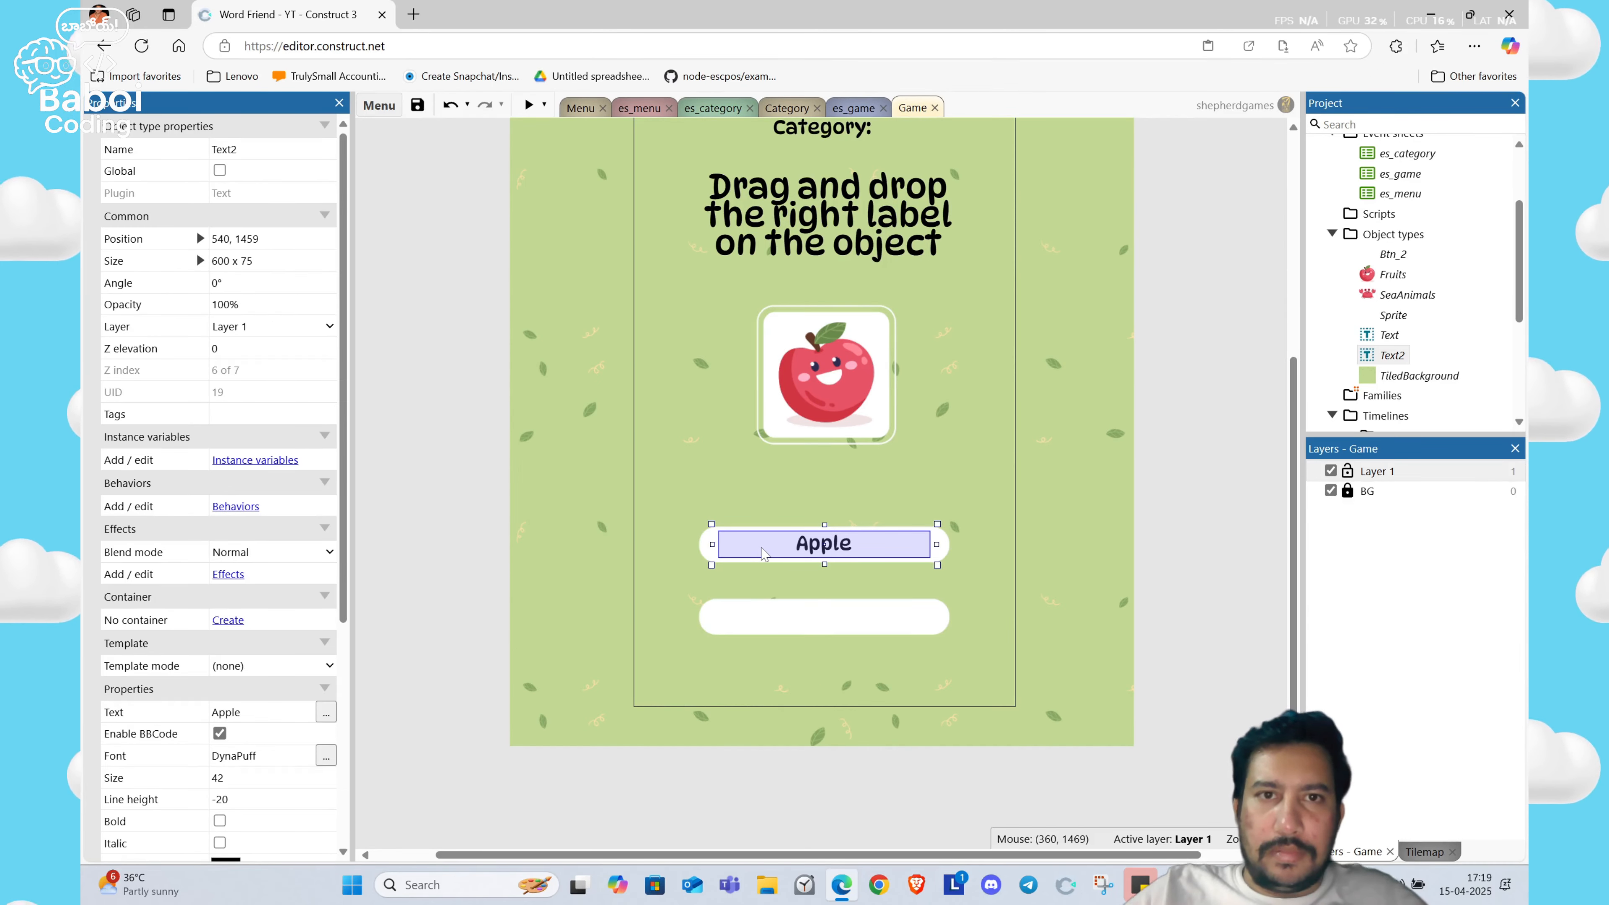
key(Down)
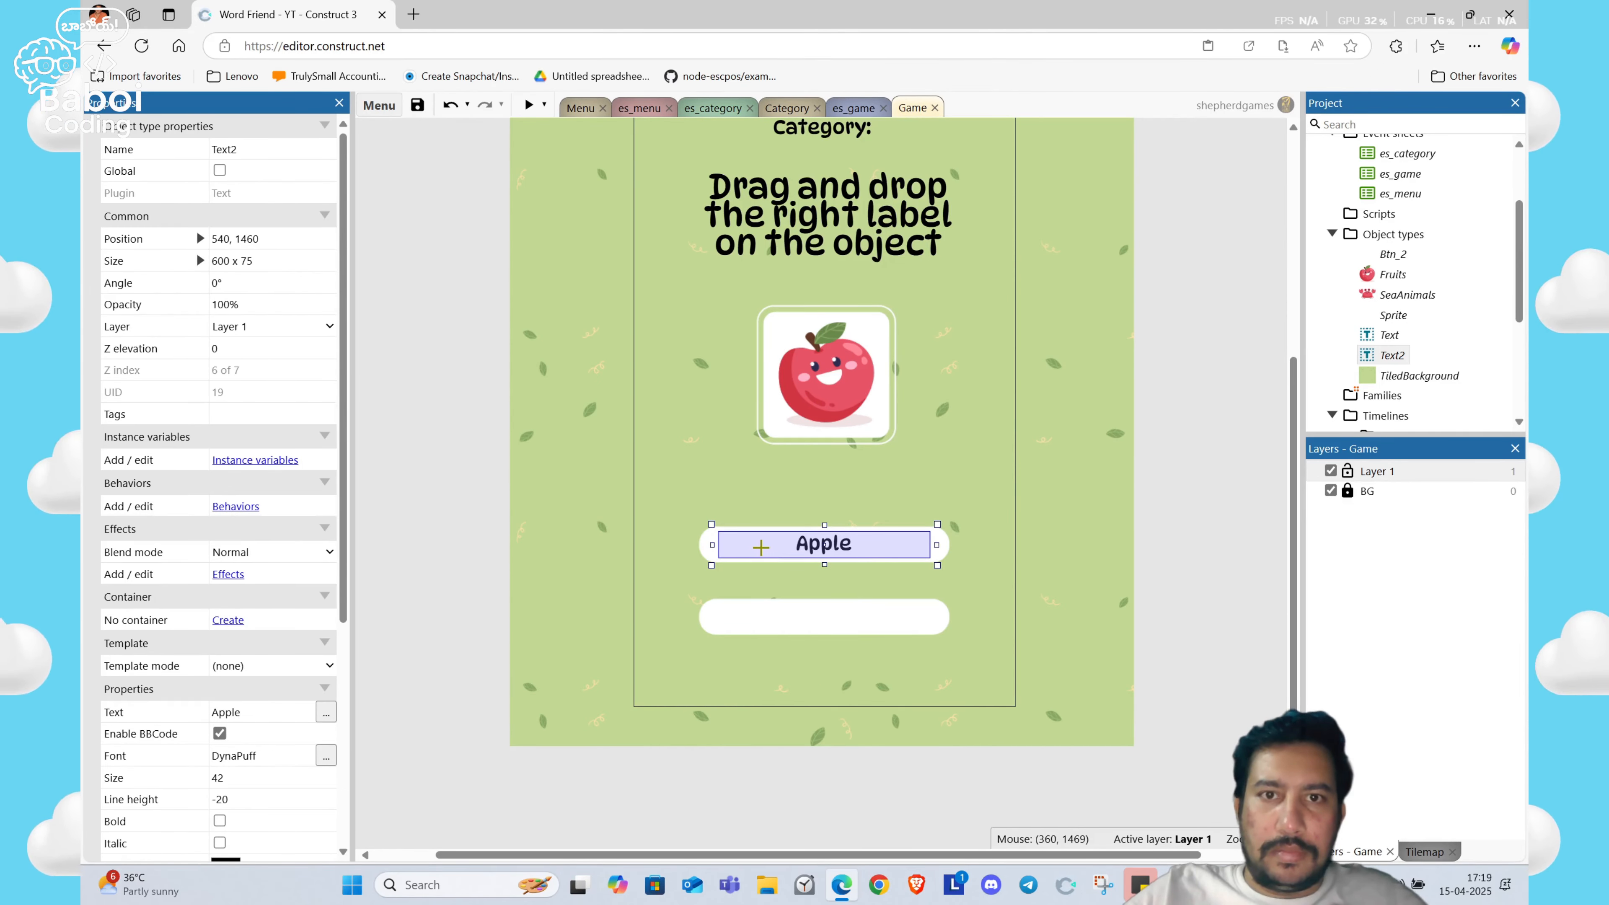
Step: Duplicate the Apple text onto the lower white bar at about 553, 1671, leaving its wording as is
ctrl+drag(761, 547, 765, 618)
double_click(829, 618)
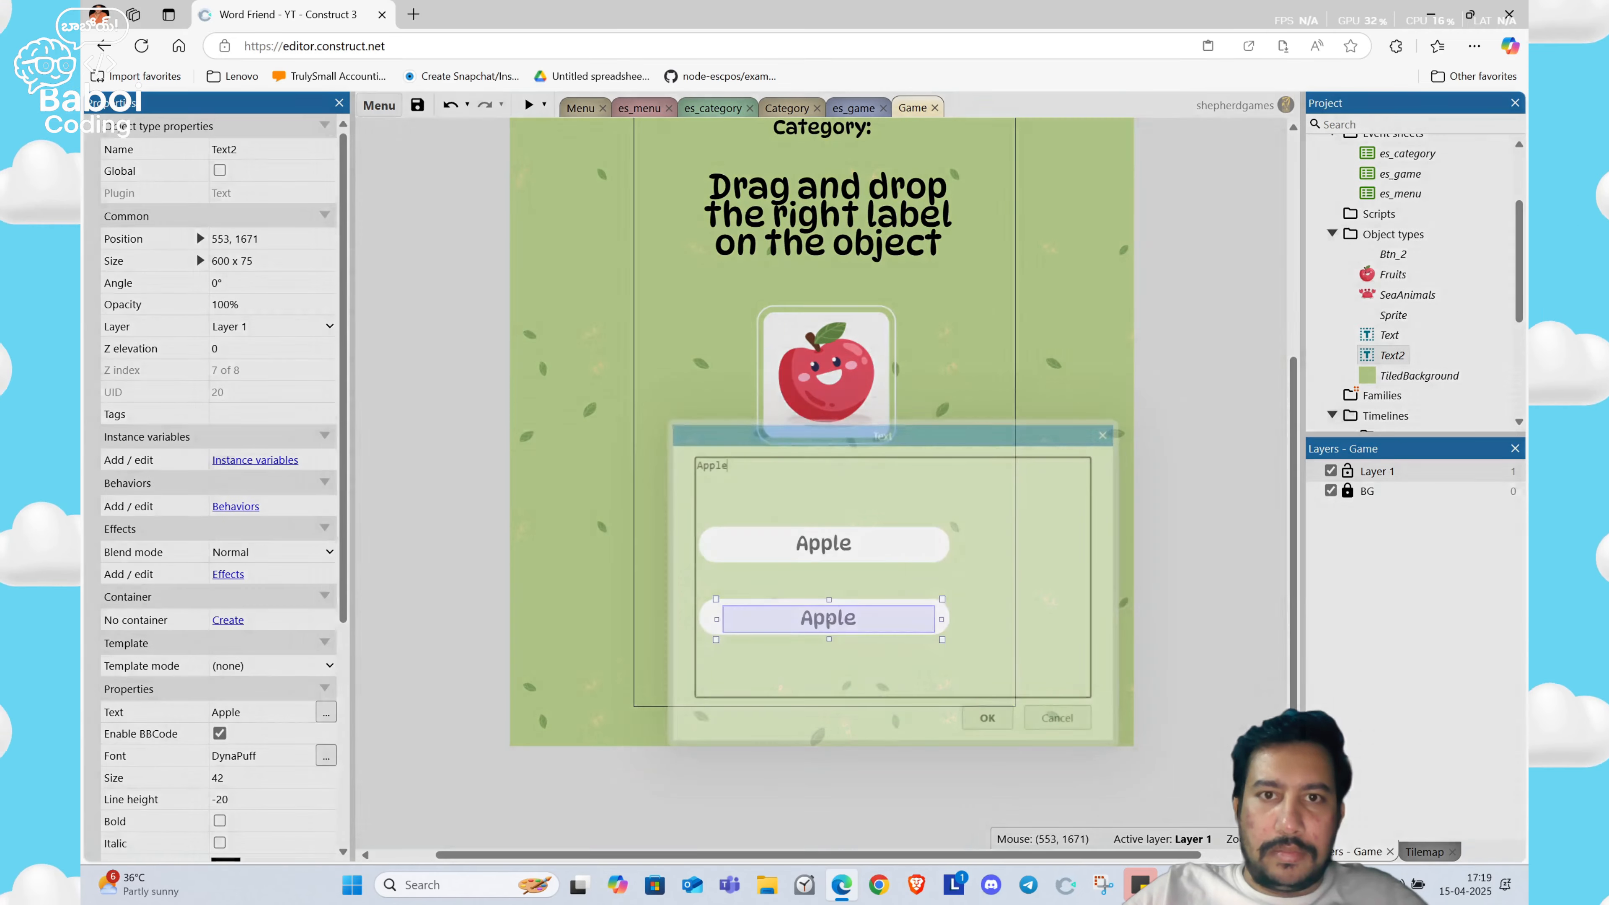
key(Escape)
Step: Nudge the duplicated Apple text on the lower bar to position 540, 1670 and deselect it
key(Left)
key(Left)
key(Left)
key(Left)
key(Left)
key(Left)
key(Left)
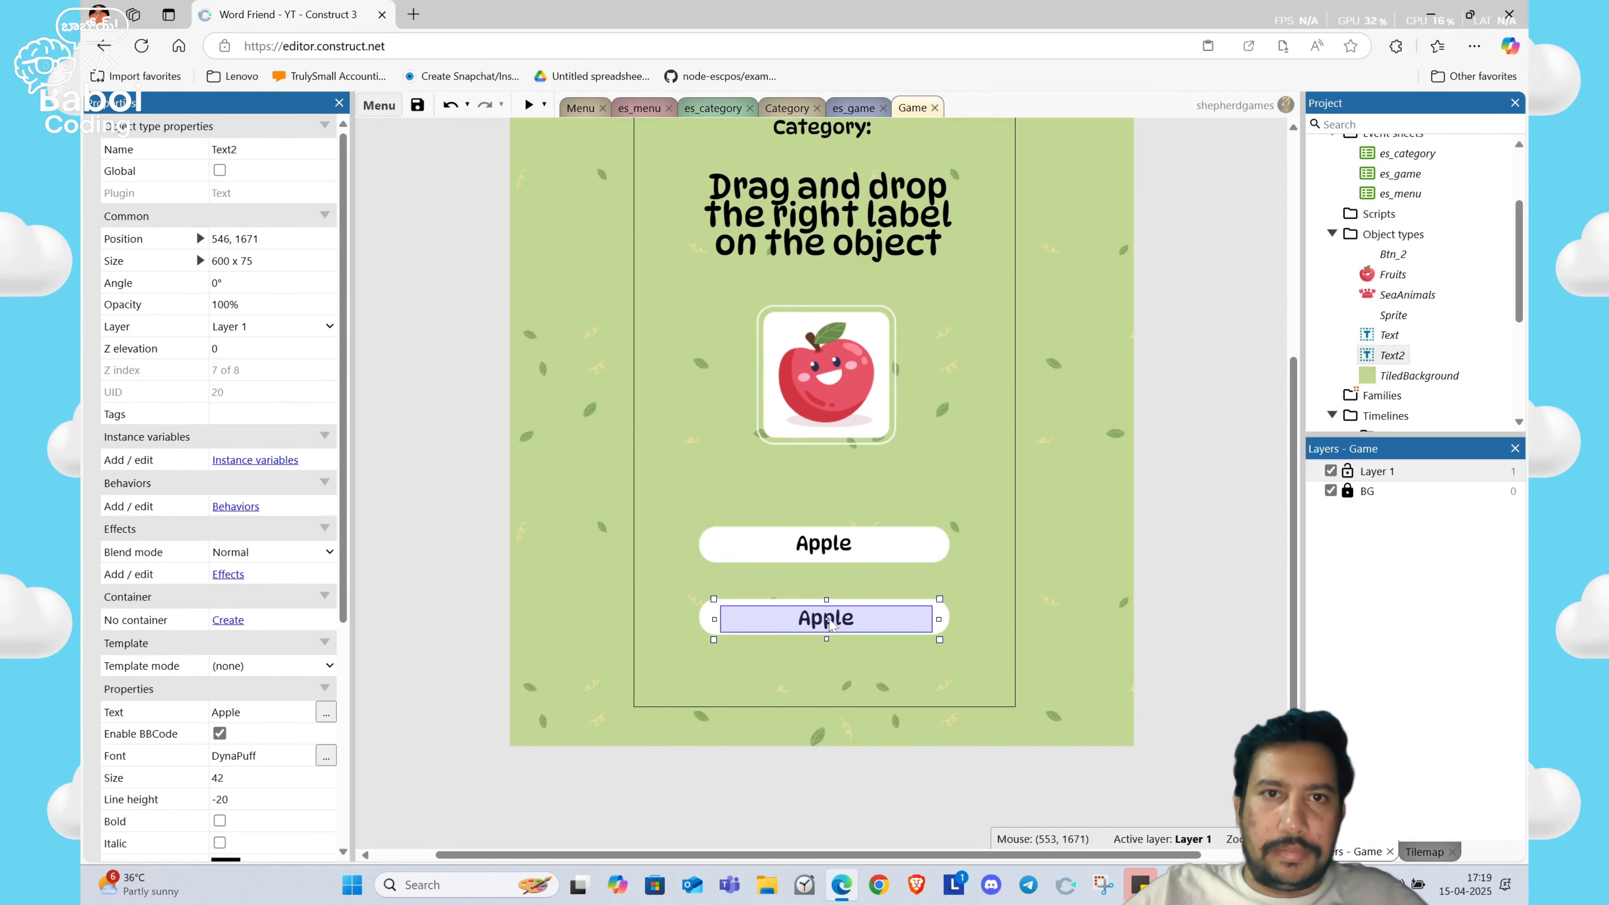
key(Left)
key(Left)
key(Left)
key(Left)
key(Left)
key(Left)
key(Up)
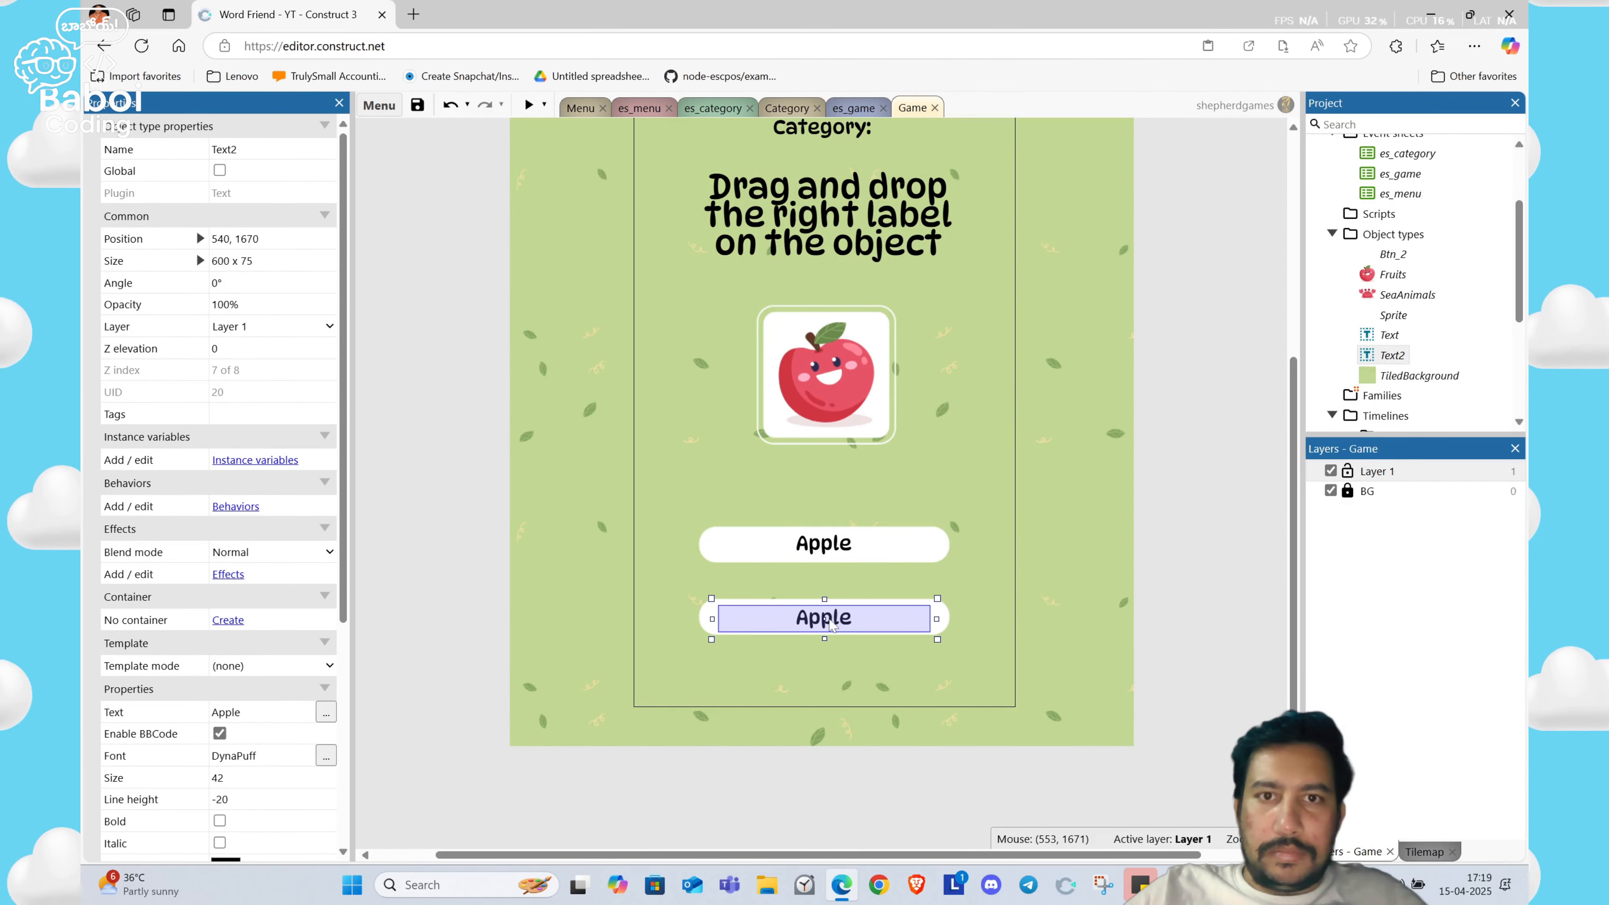
click(595, 566)
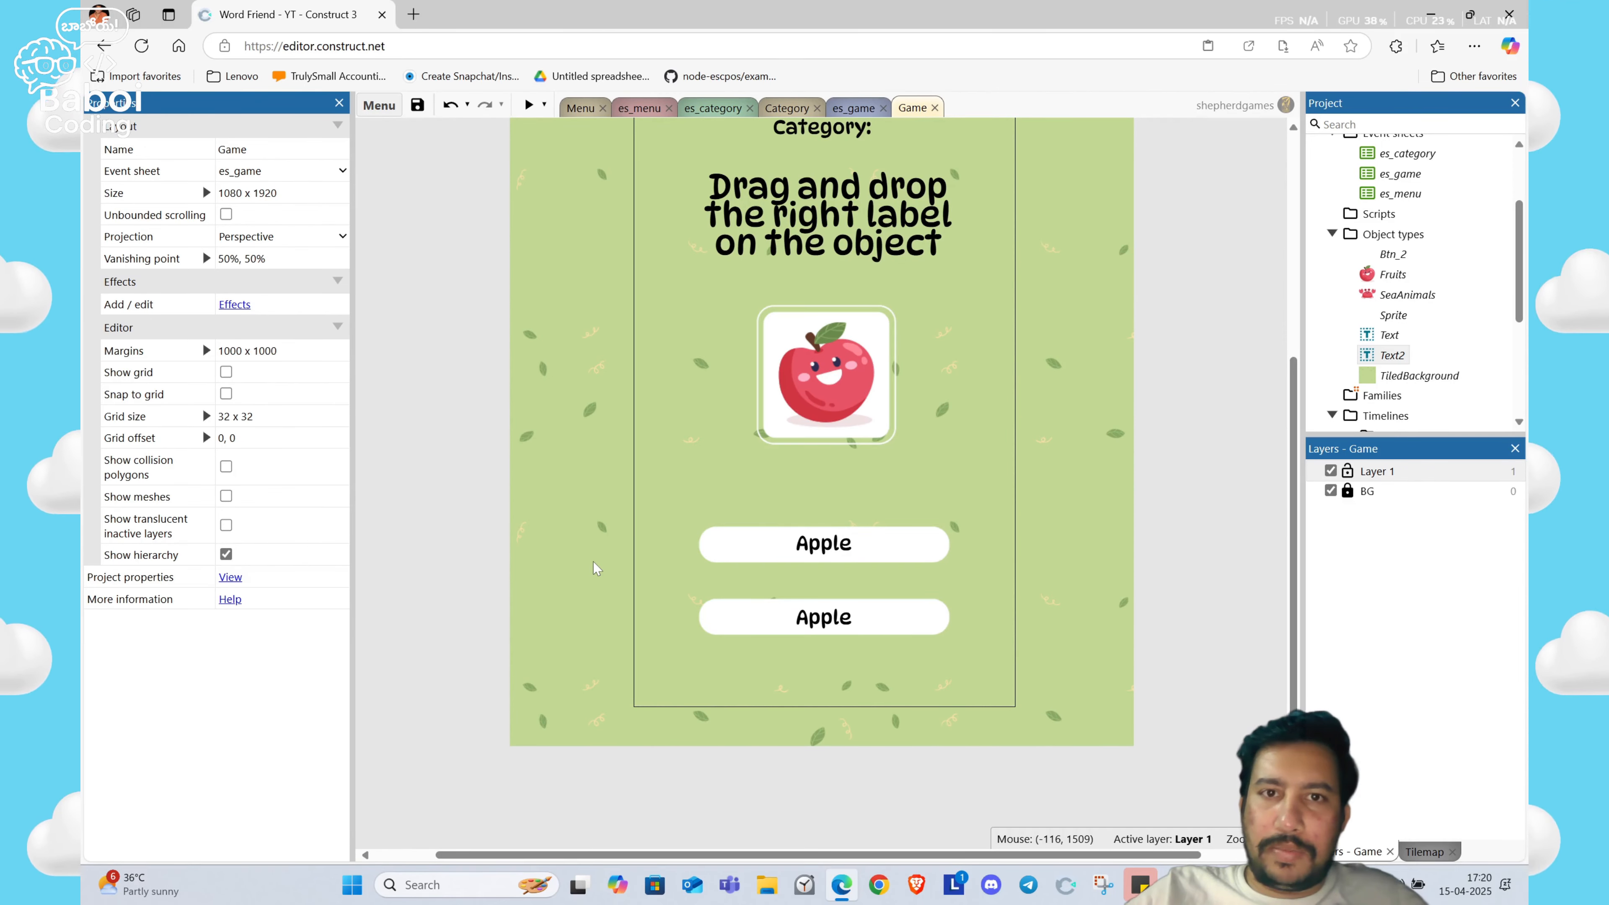
ctrl+scroll(594, 563, down, 4)
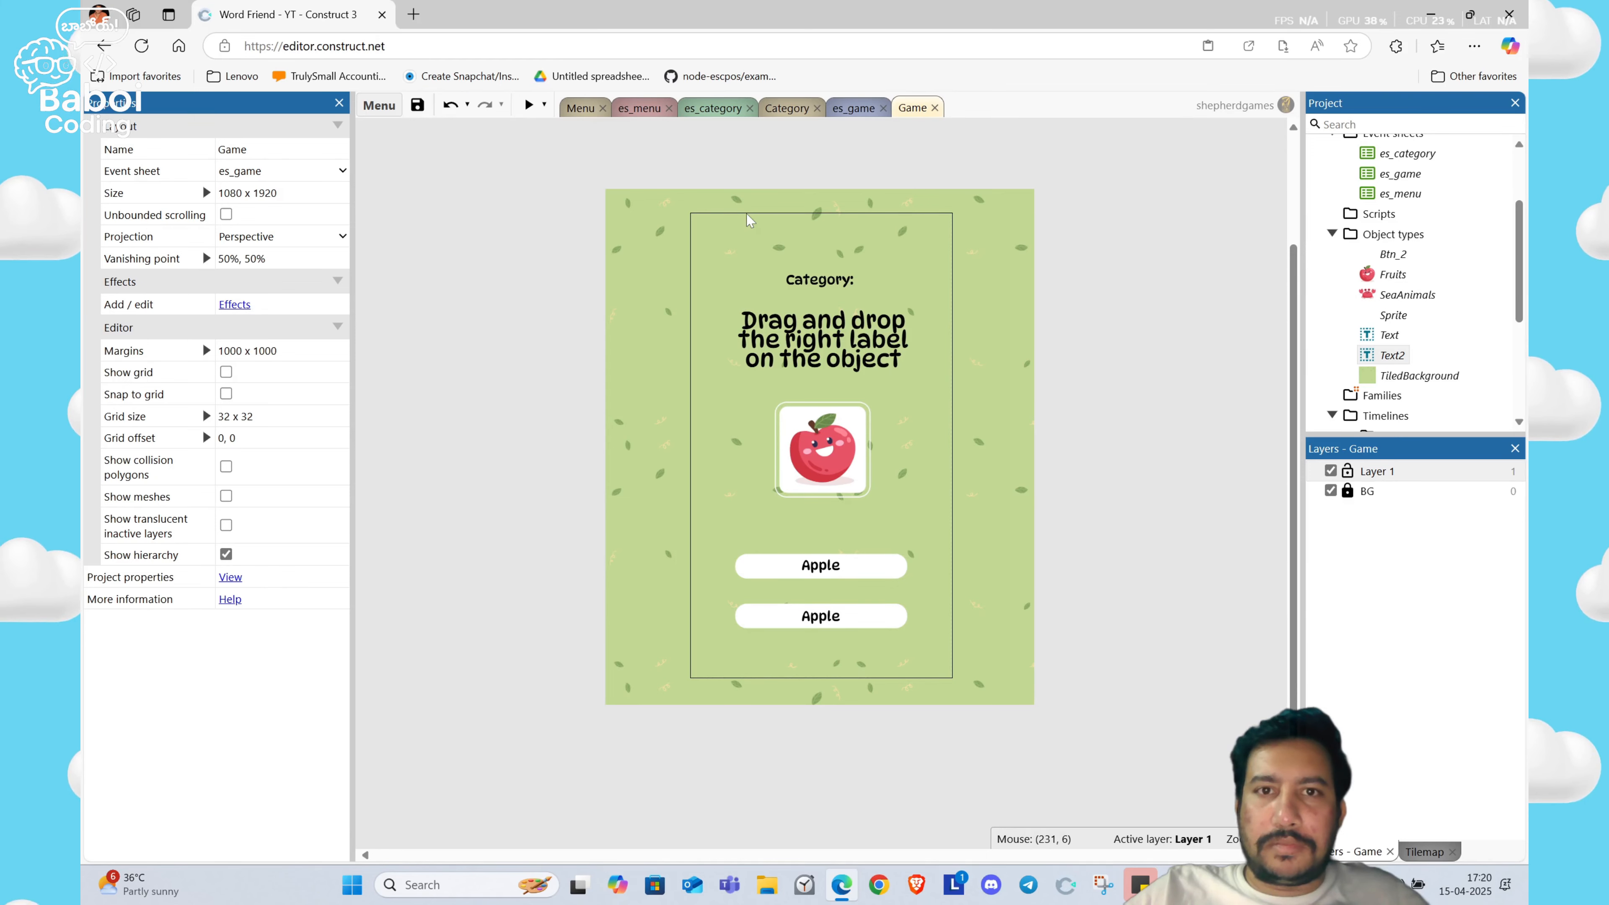
click(822, 573)
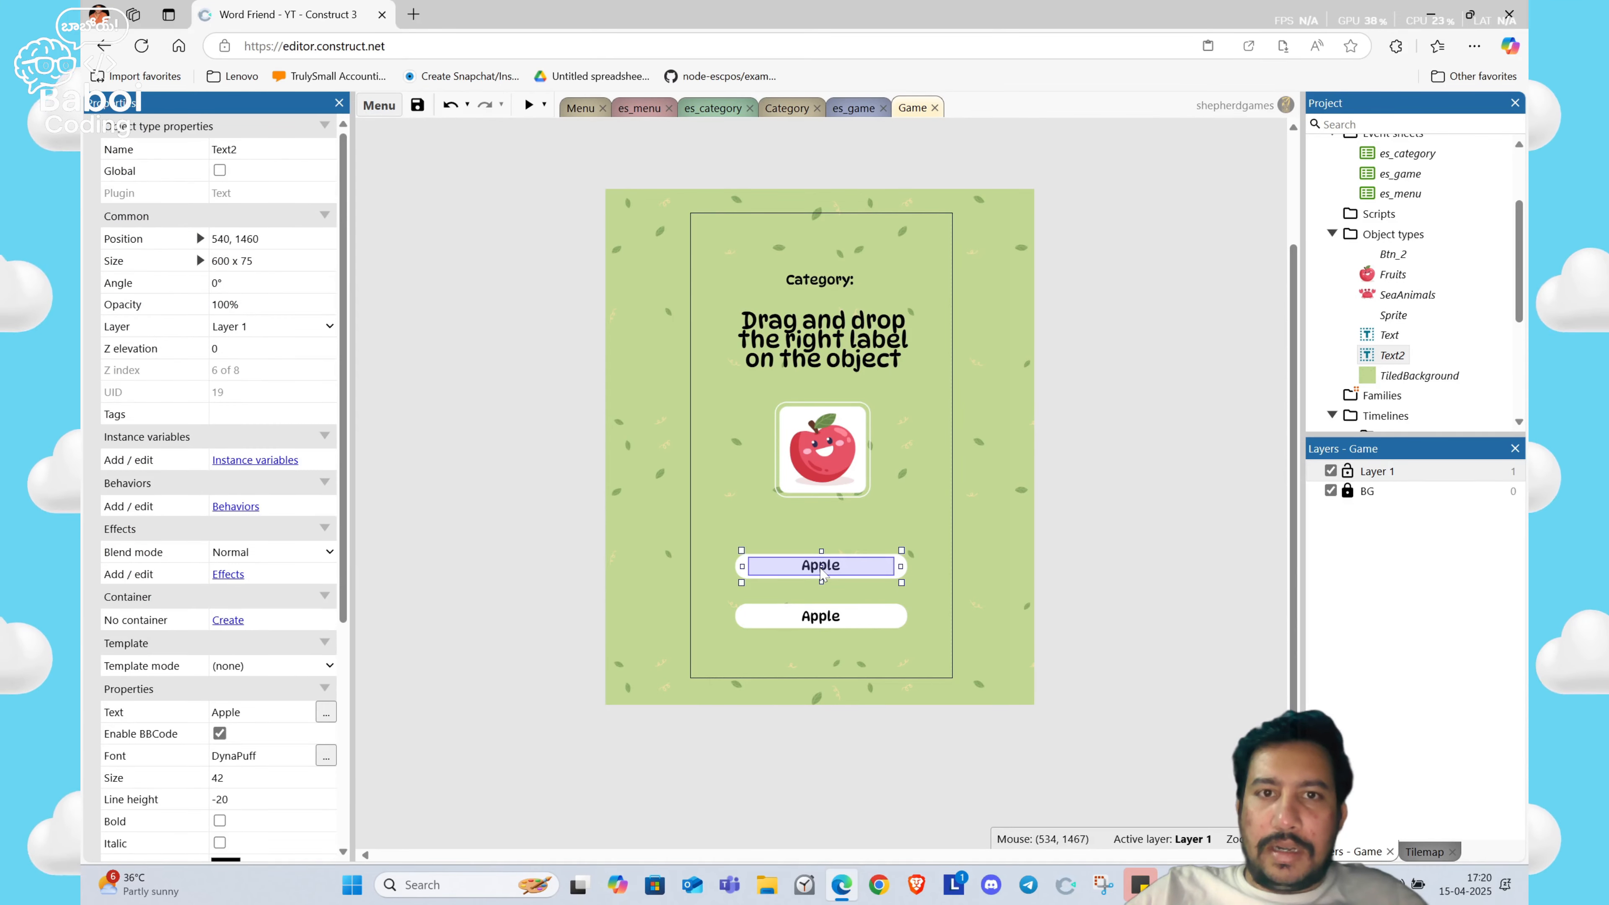
click(825, 622)
click(829, 577)
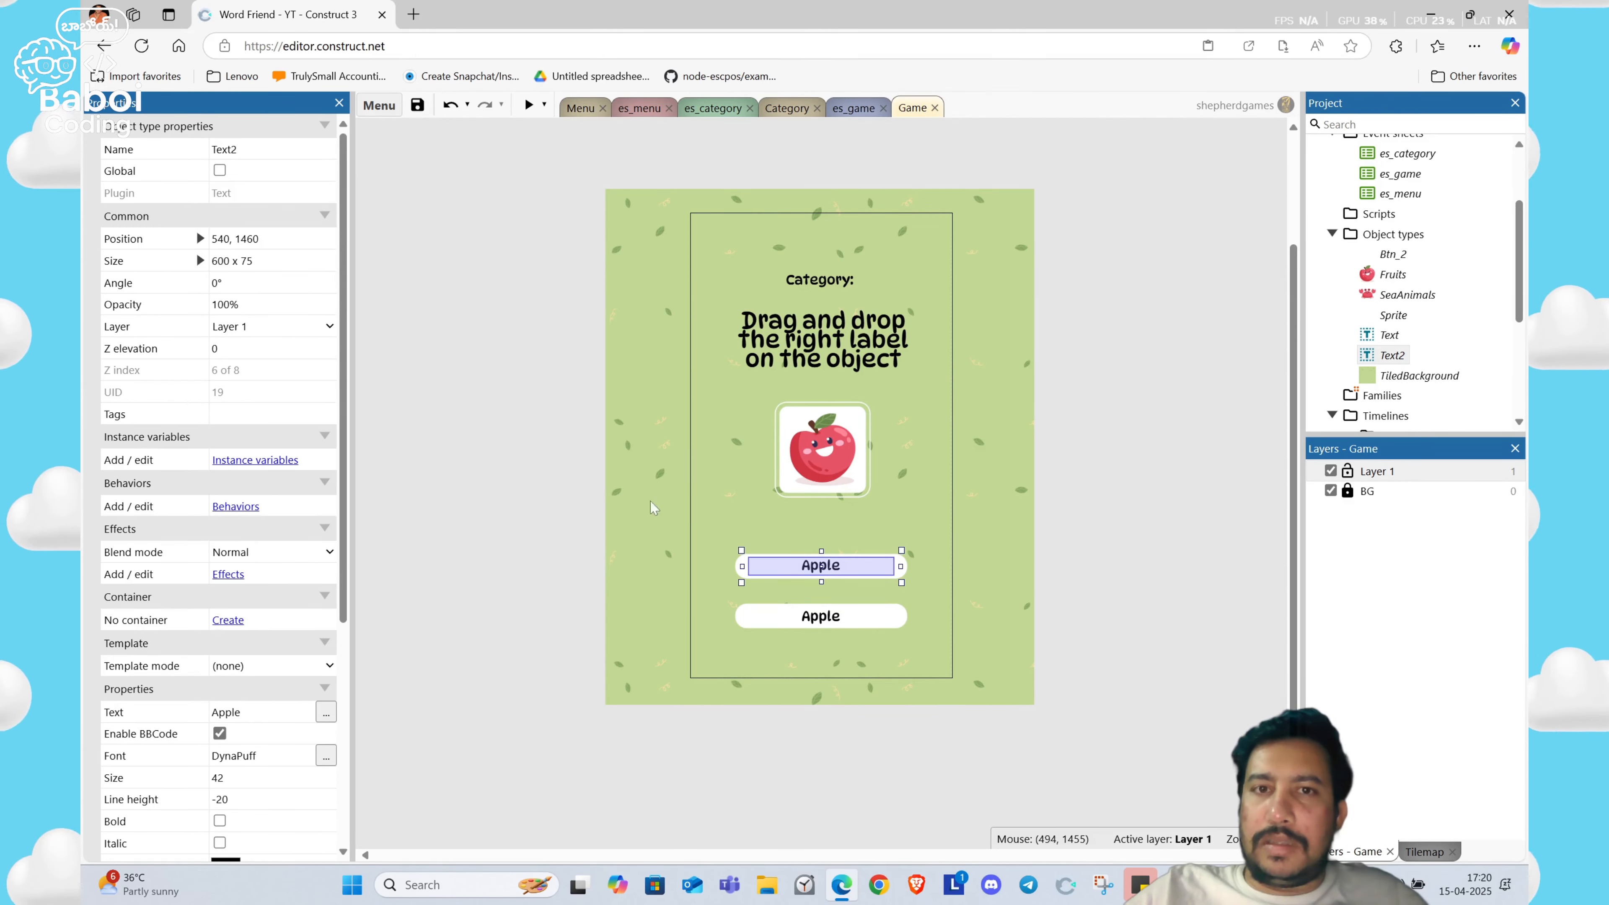
click(510, 437)
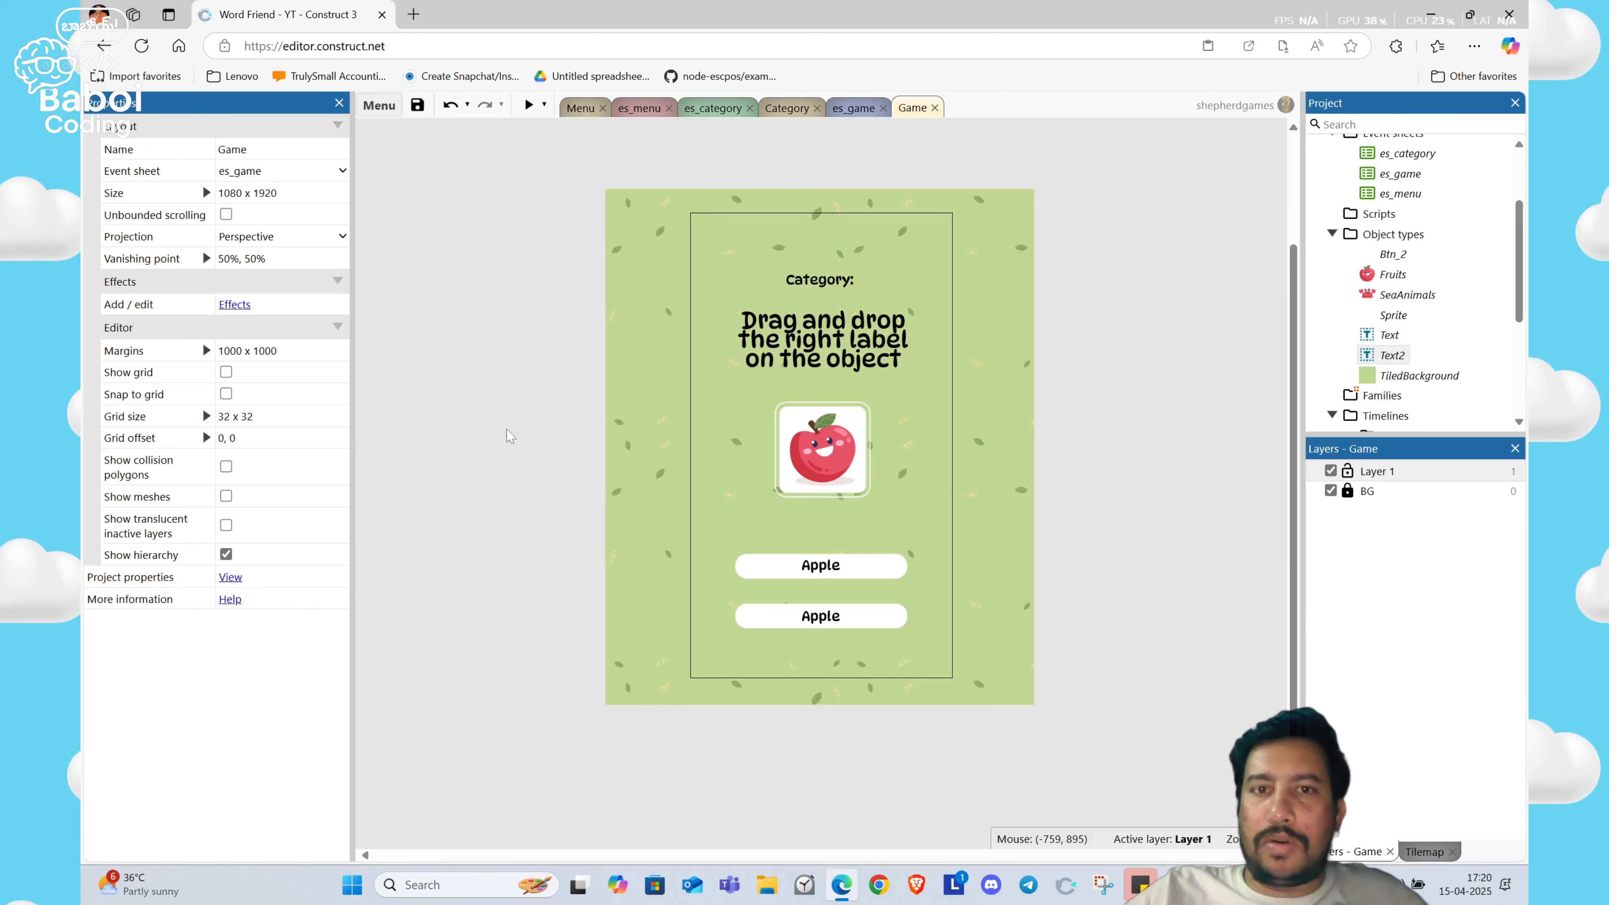
Step: Add a global string variable named category, with an empty initial value, to the es_game event sheet
click(713, 109)
click(812, 109)
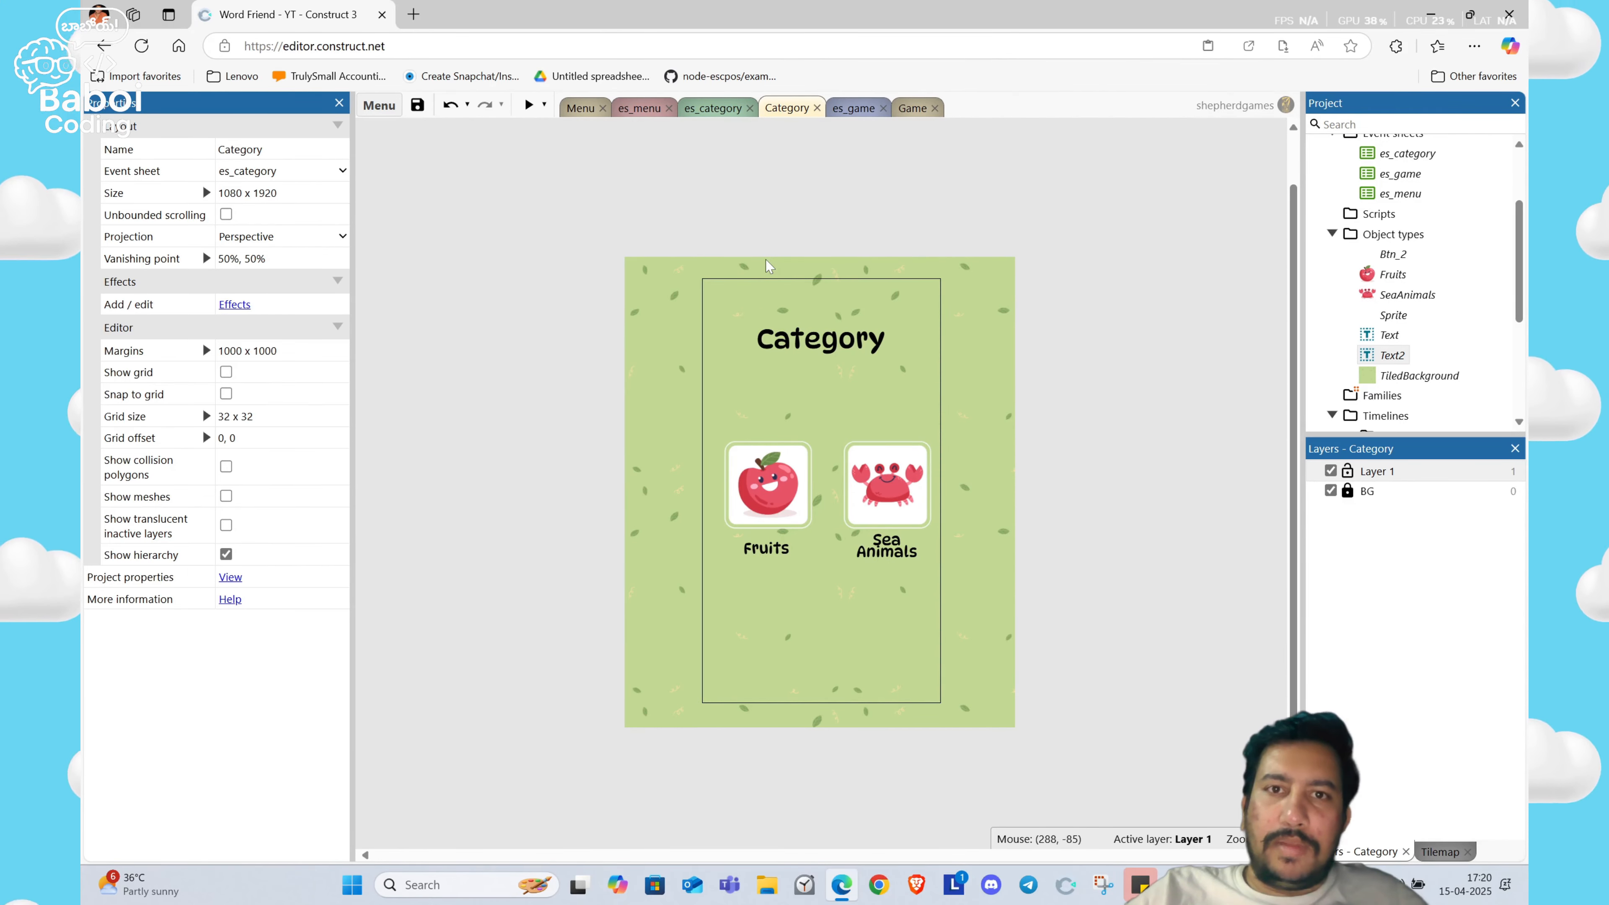
click(711, 111)
click(859, 110)
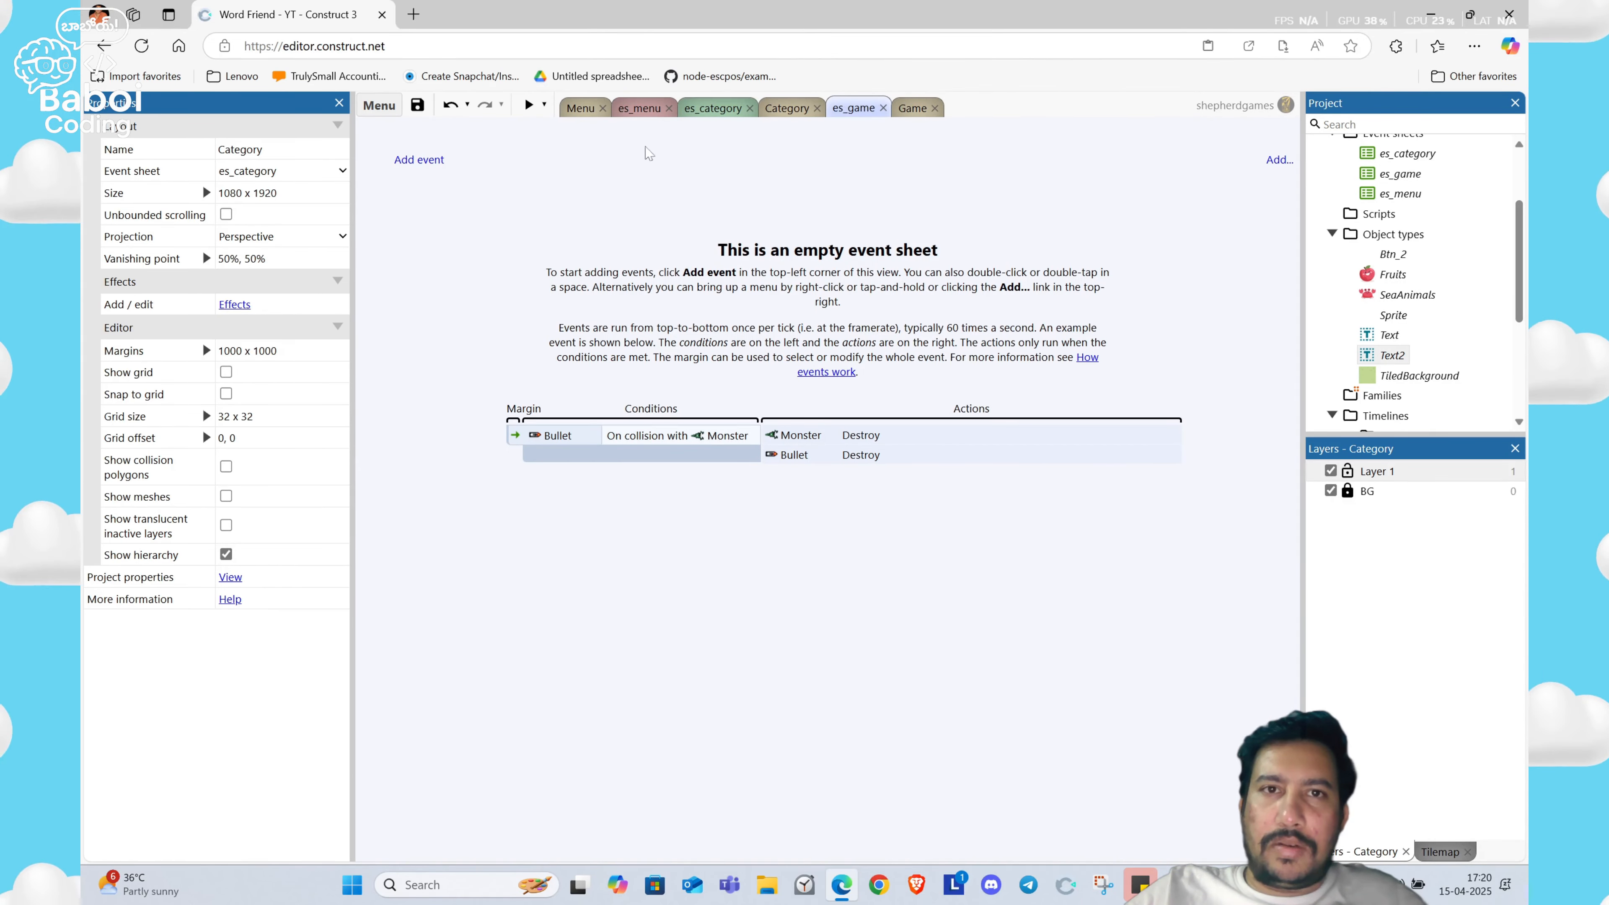
right_click(462, 177)
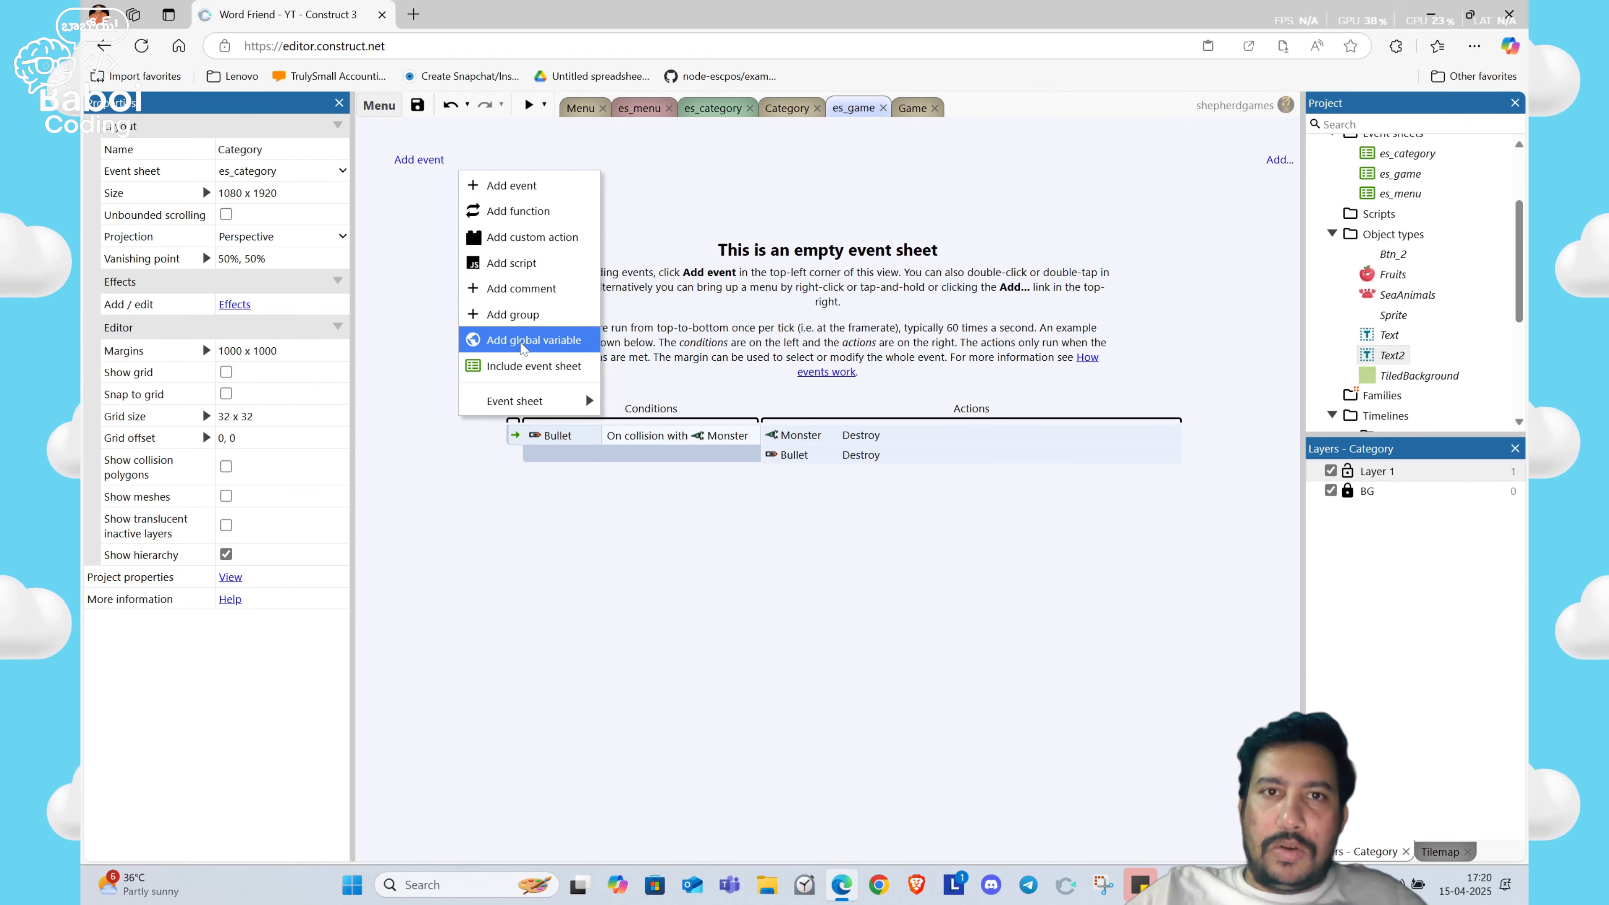
click(524, 346)
text(cate)
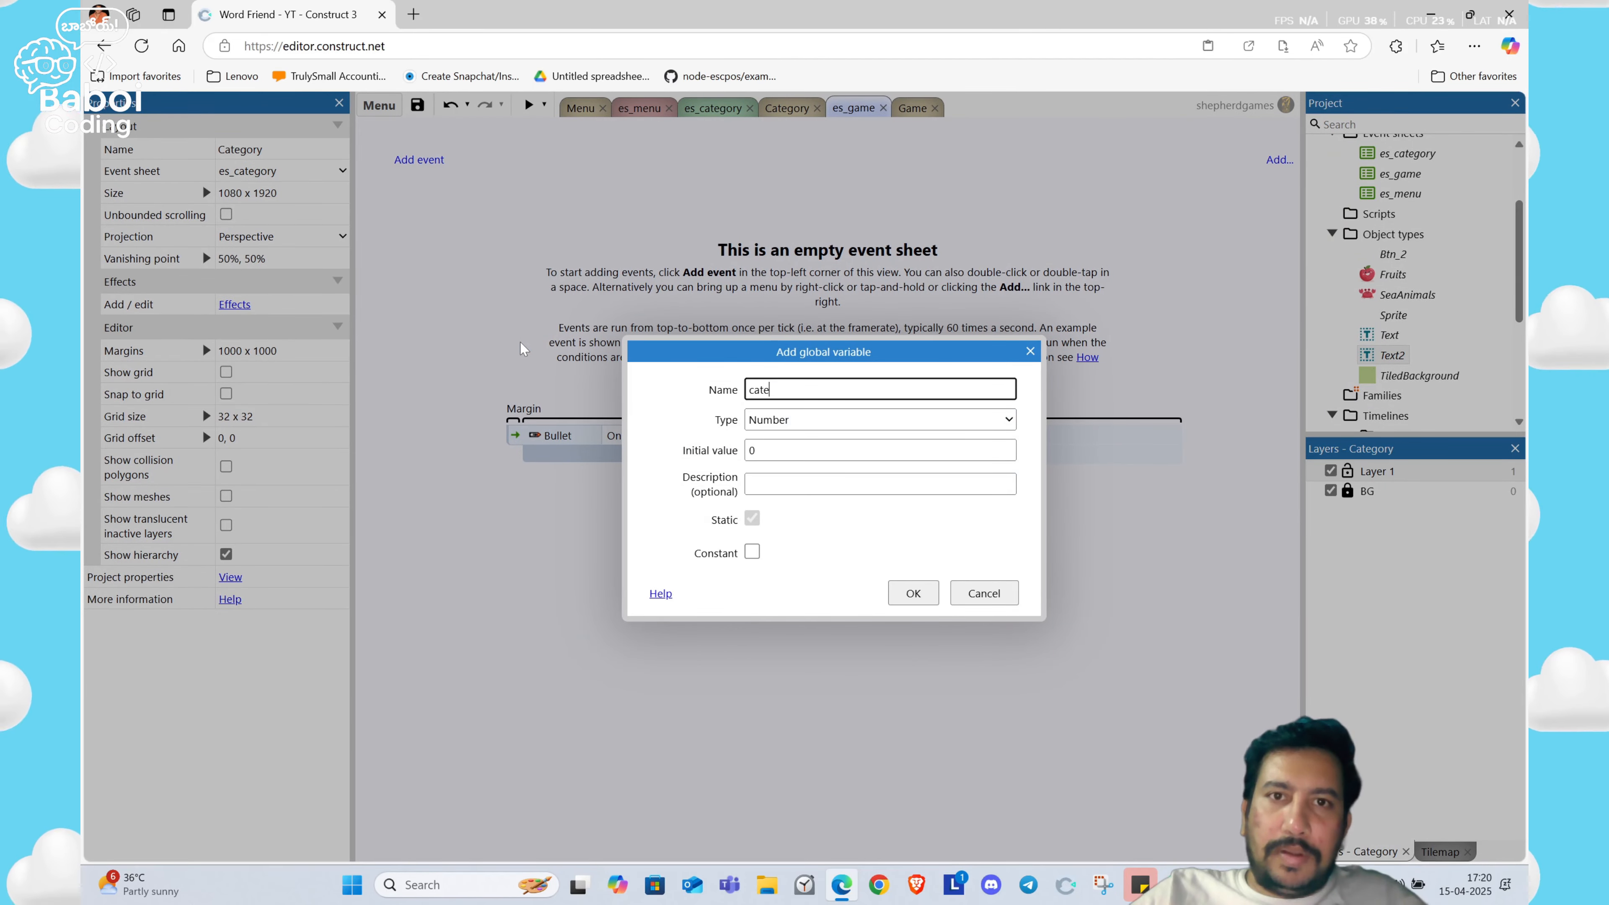
text(gary)
key(Tab)
key(Down)
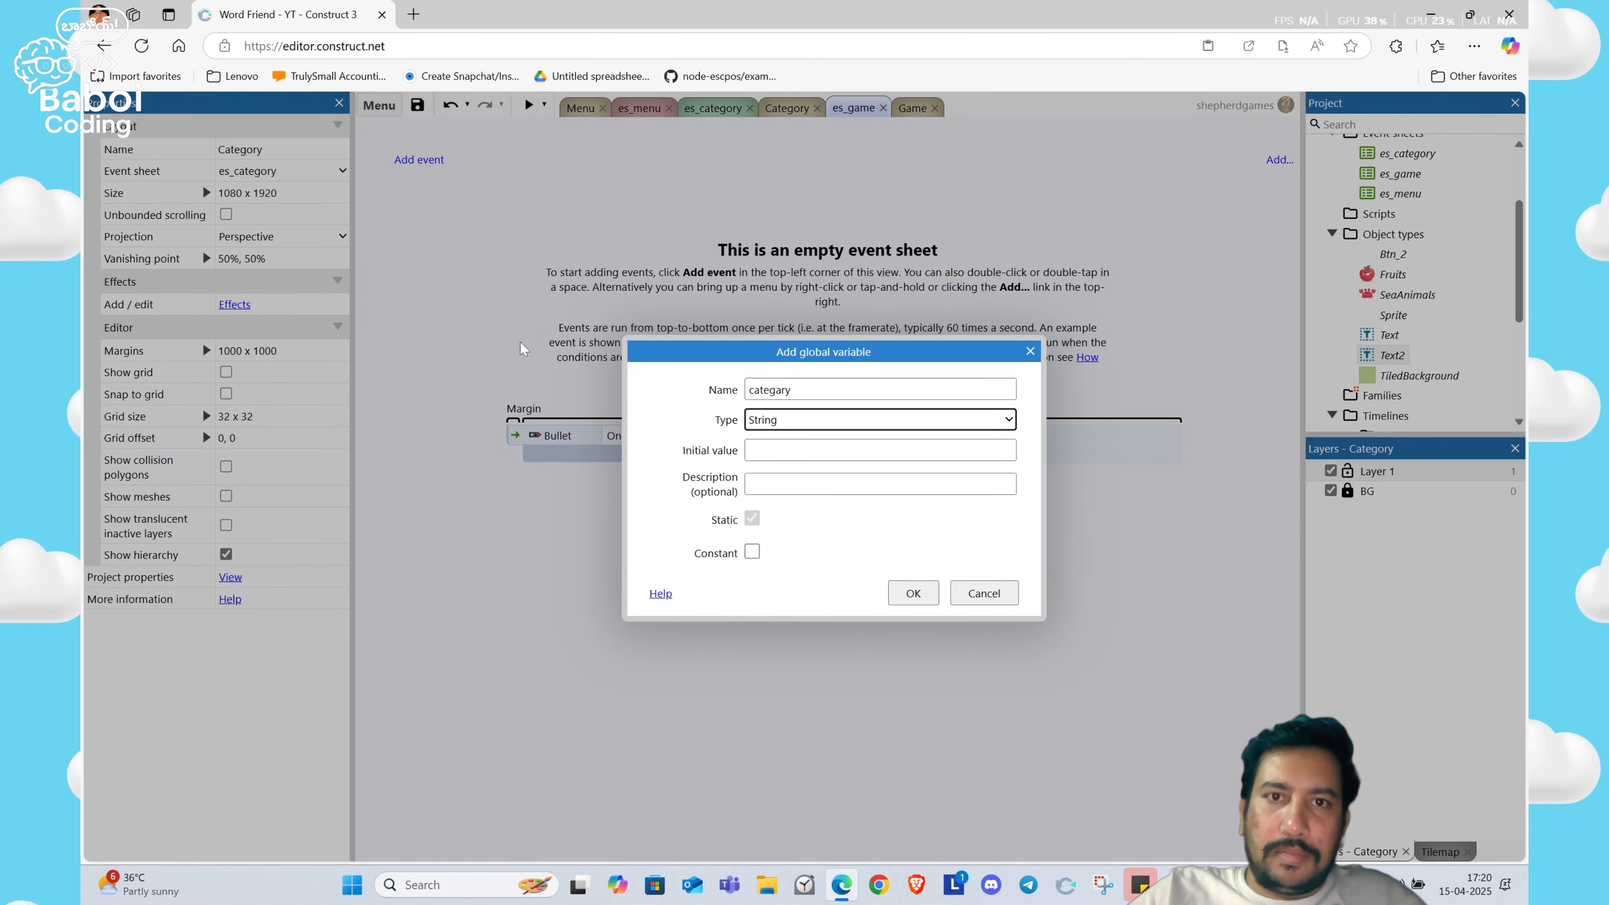
click(791, 389)
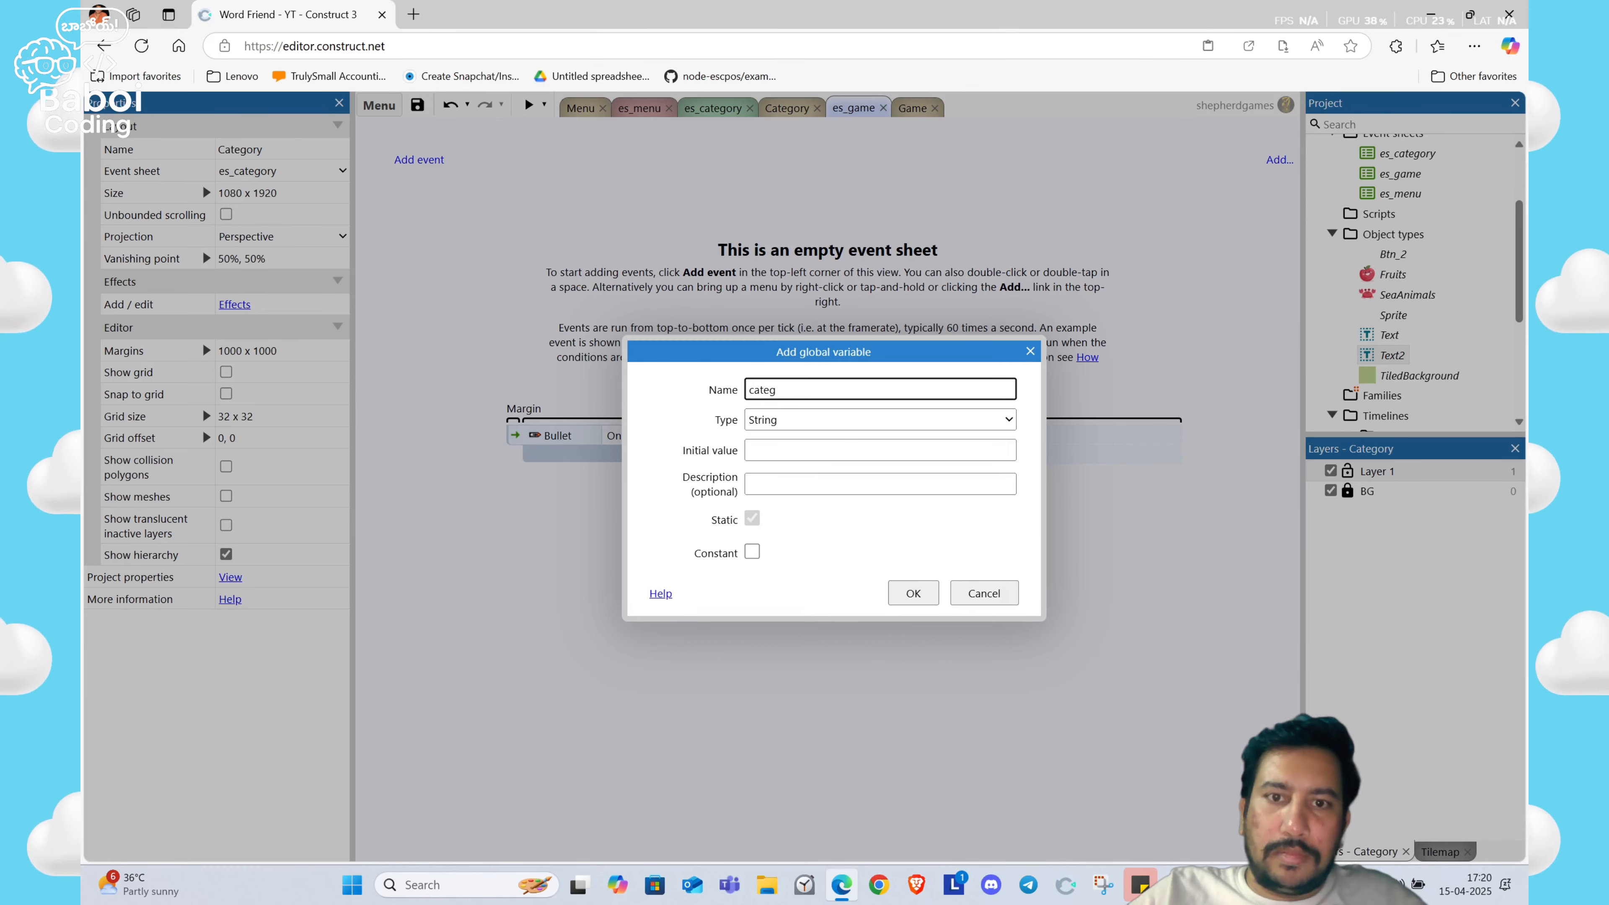
text(y)
key(Return)
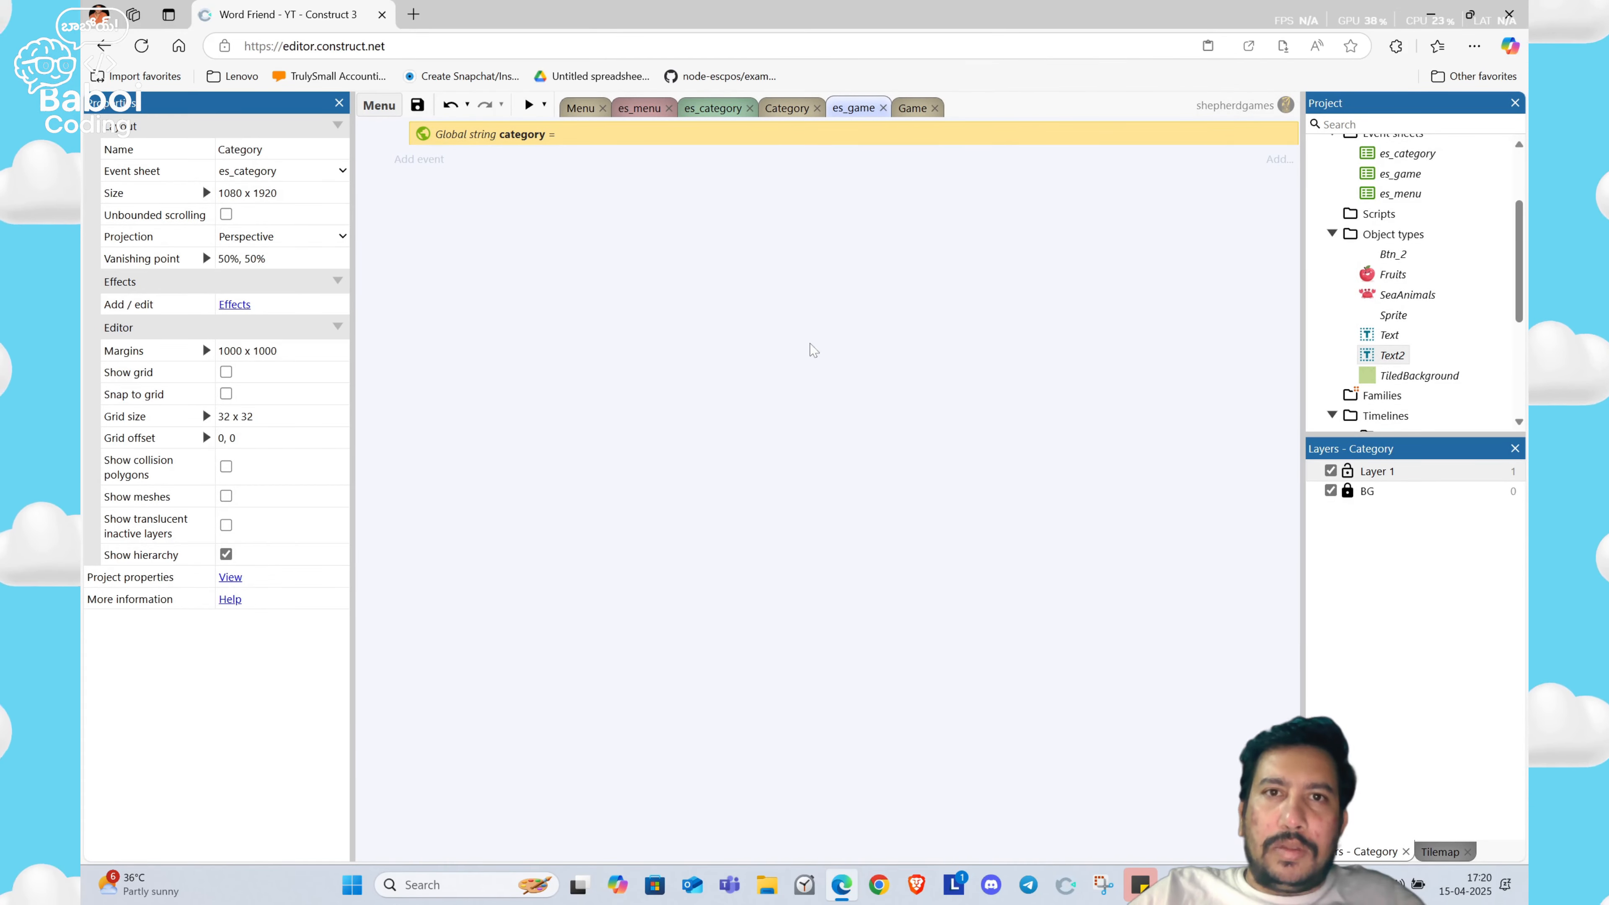
Step: Open the Category layout and rename the Sprite object type to Btn_3
click(776, 114)
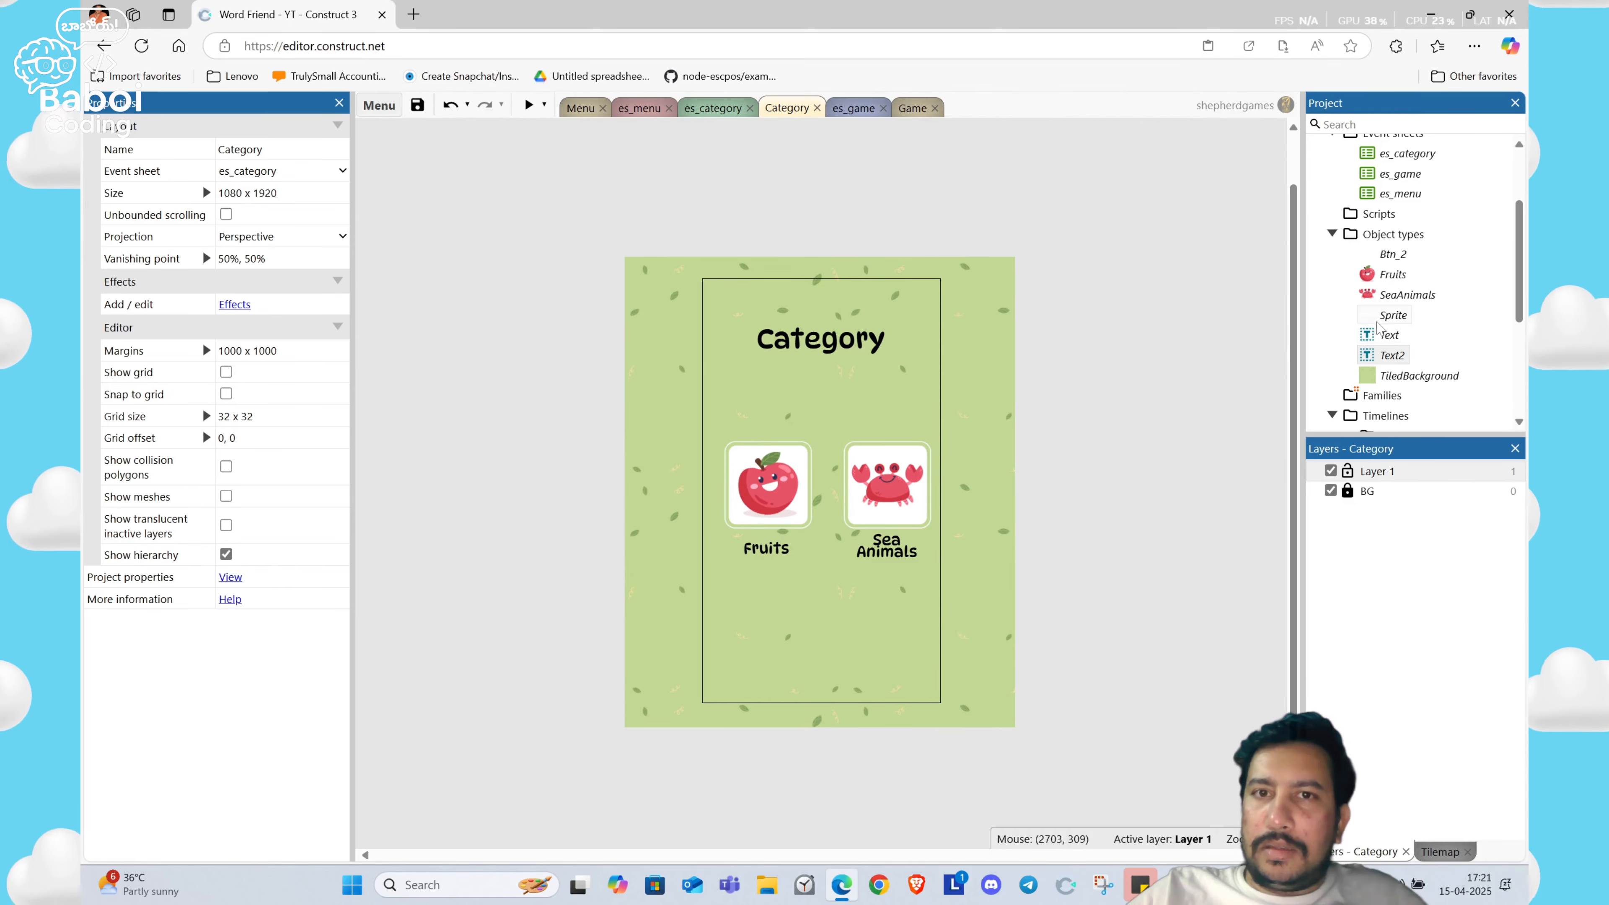
click(1393, 315)
key(F2)
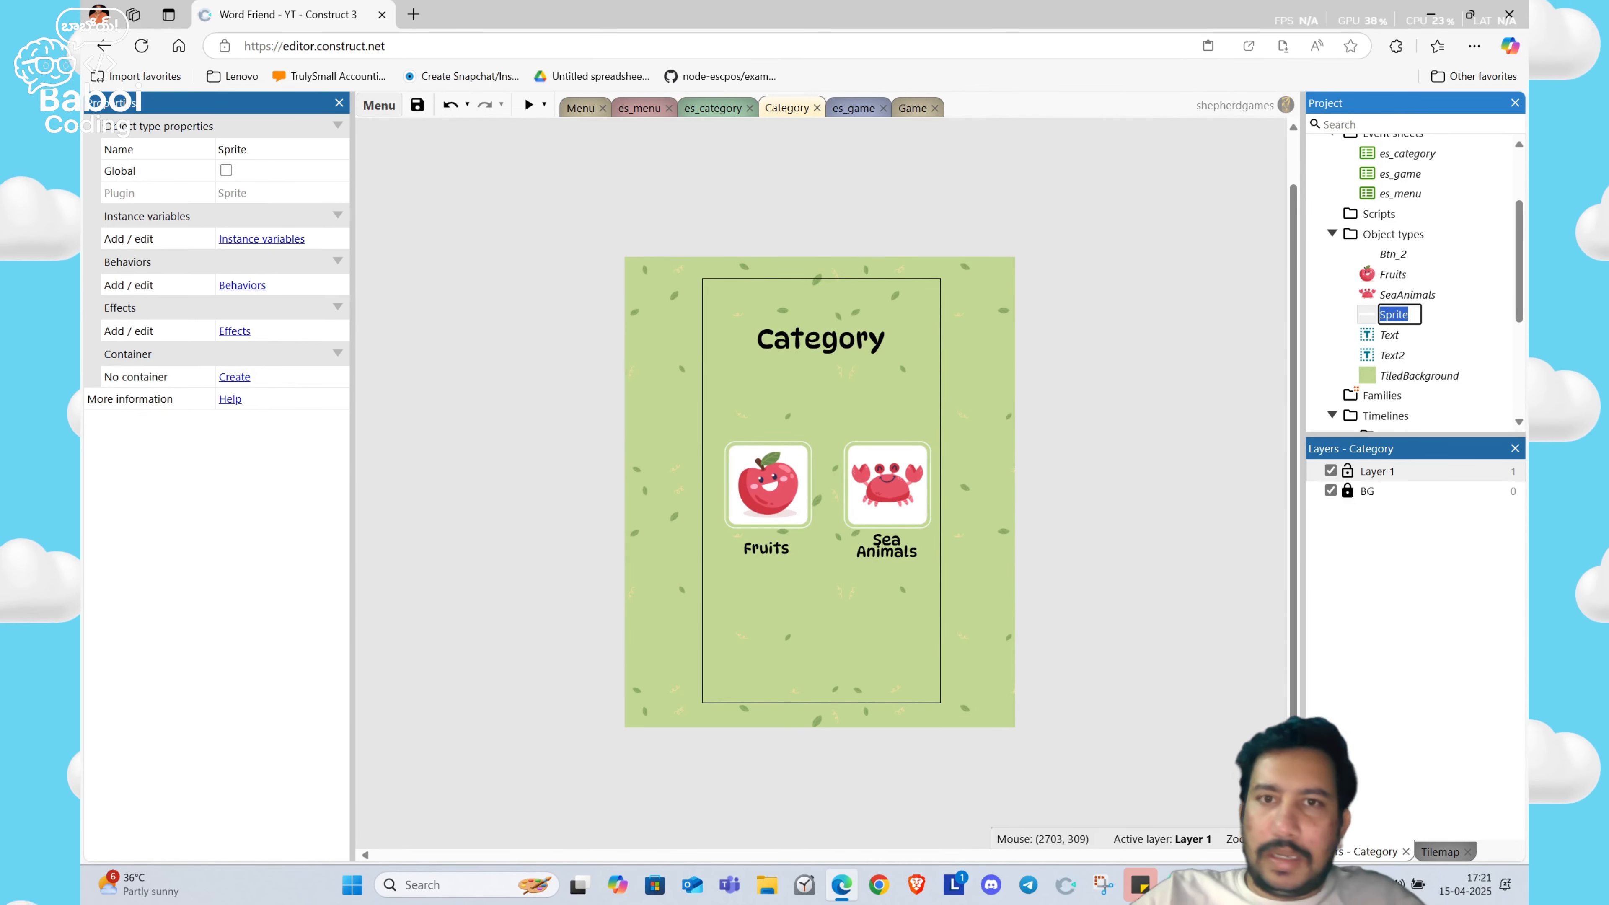
text(Btn_3)
key(Return)
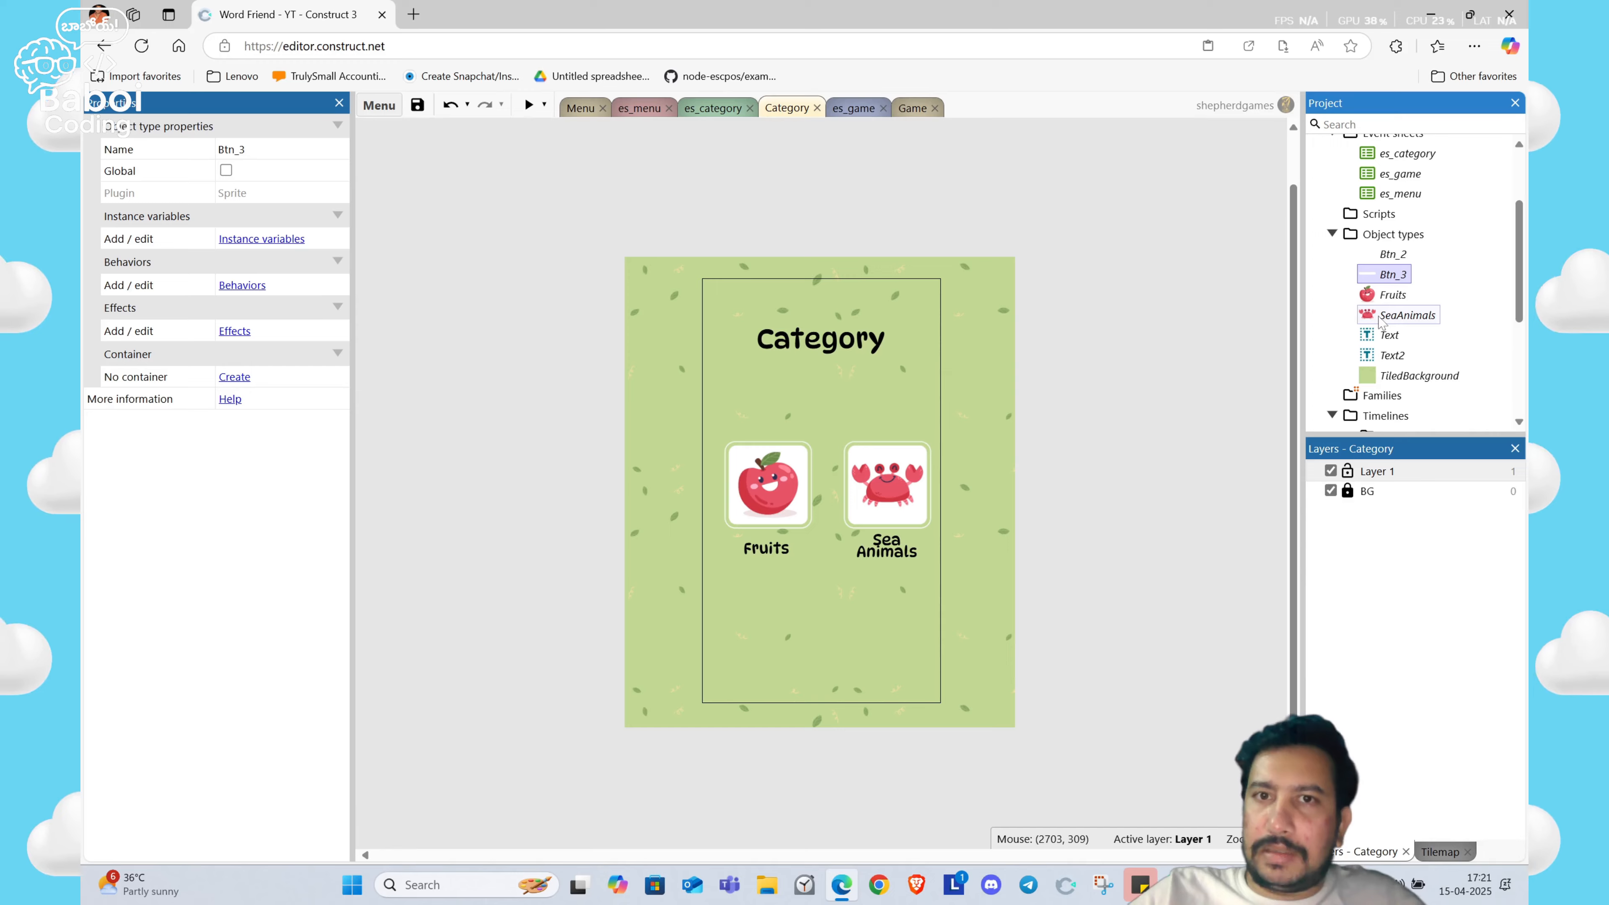
click(1035, 479)
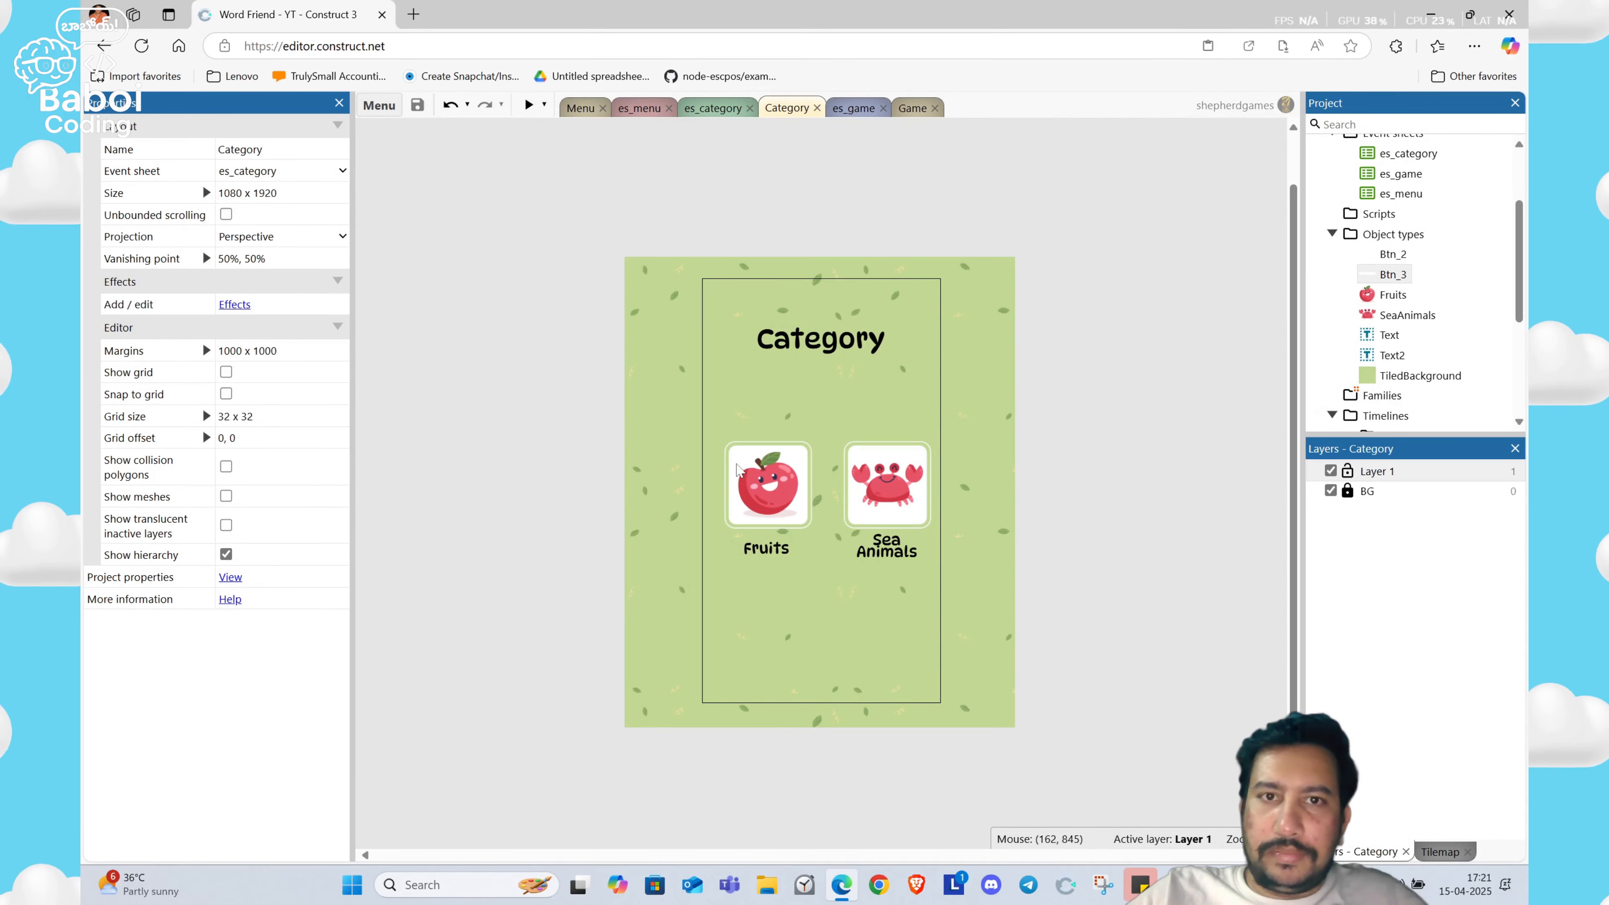
Step: Add a string instance variable named category with initial value fruits to Btn_2, the card behind the apple
click(729, 451)
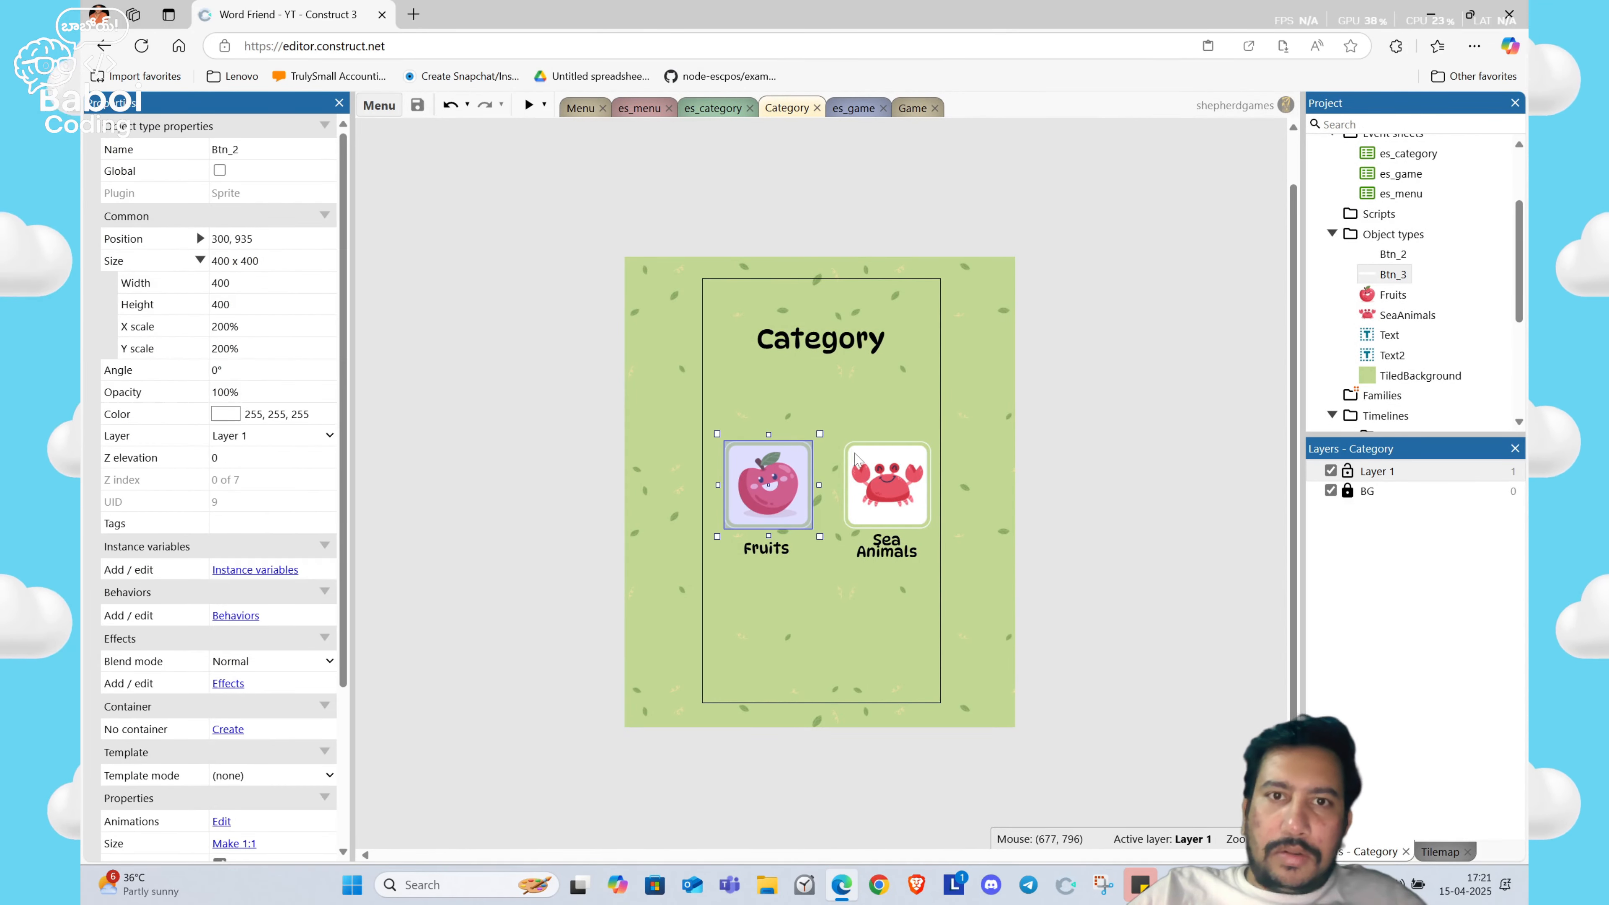
click(859, 459)
click(731, 460)
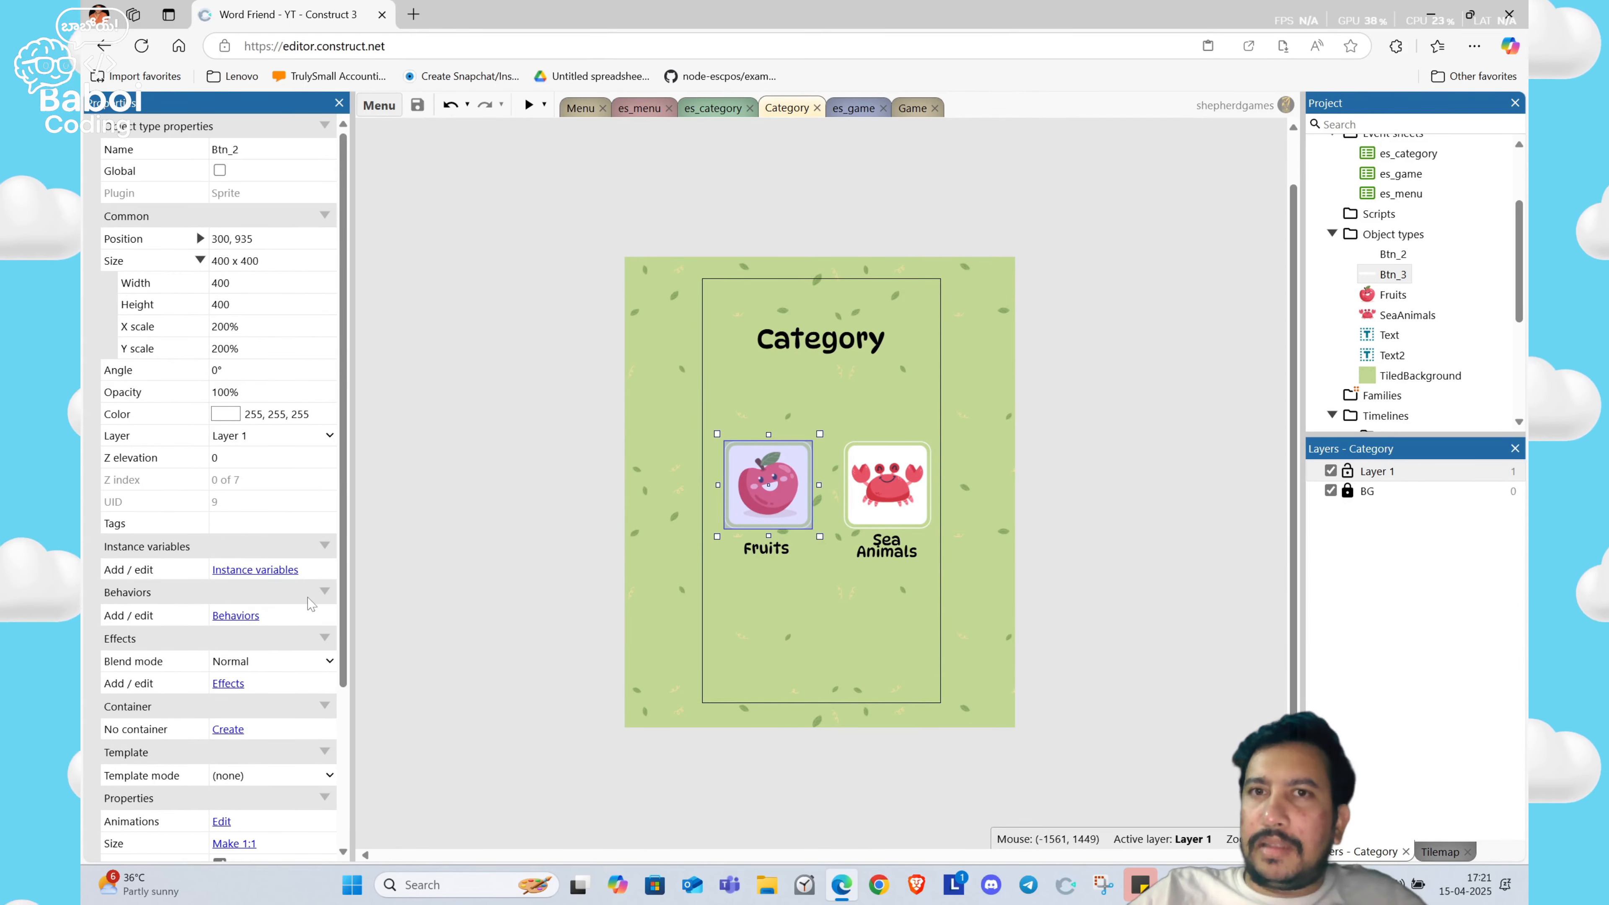
click(283, 571)
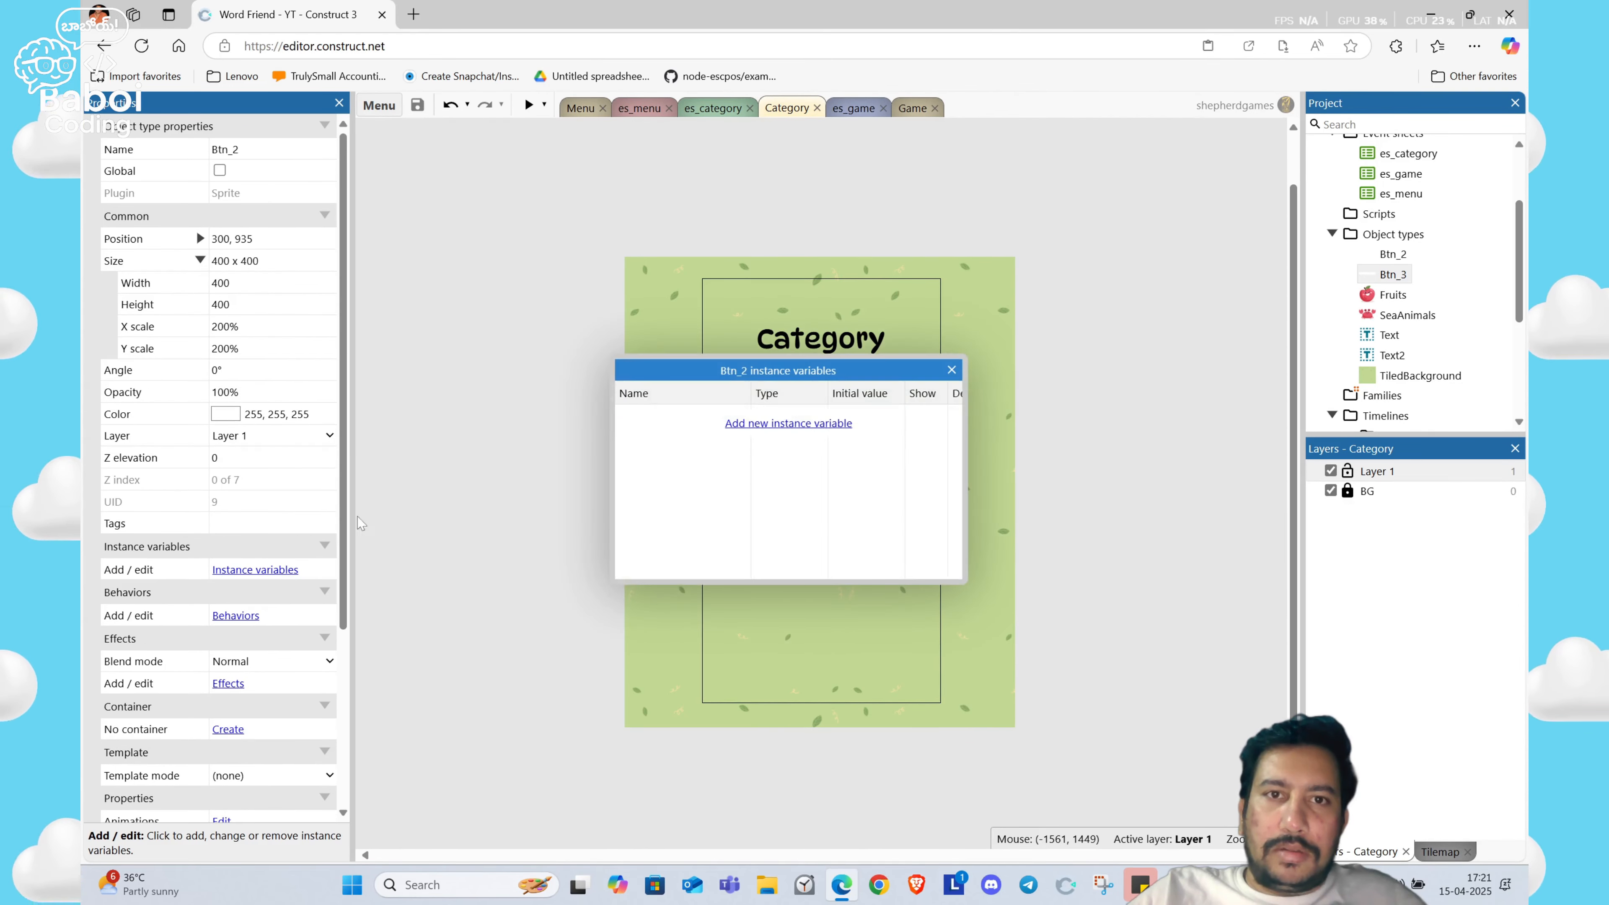
click(770, 422)
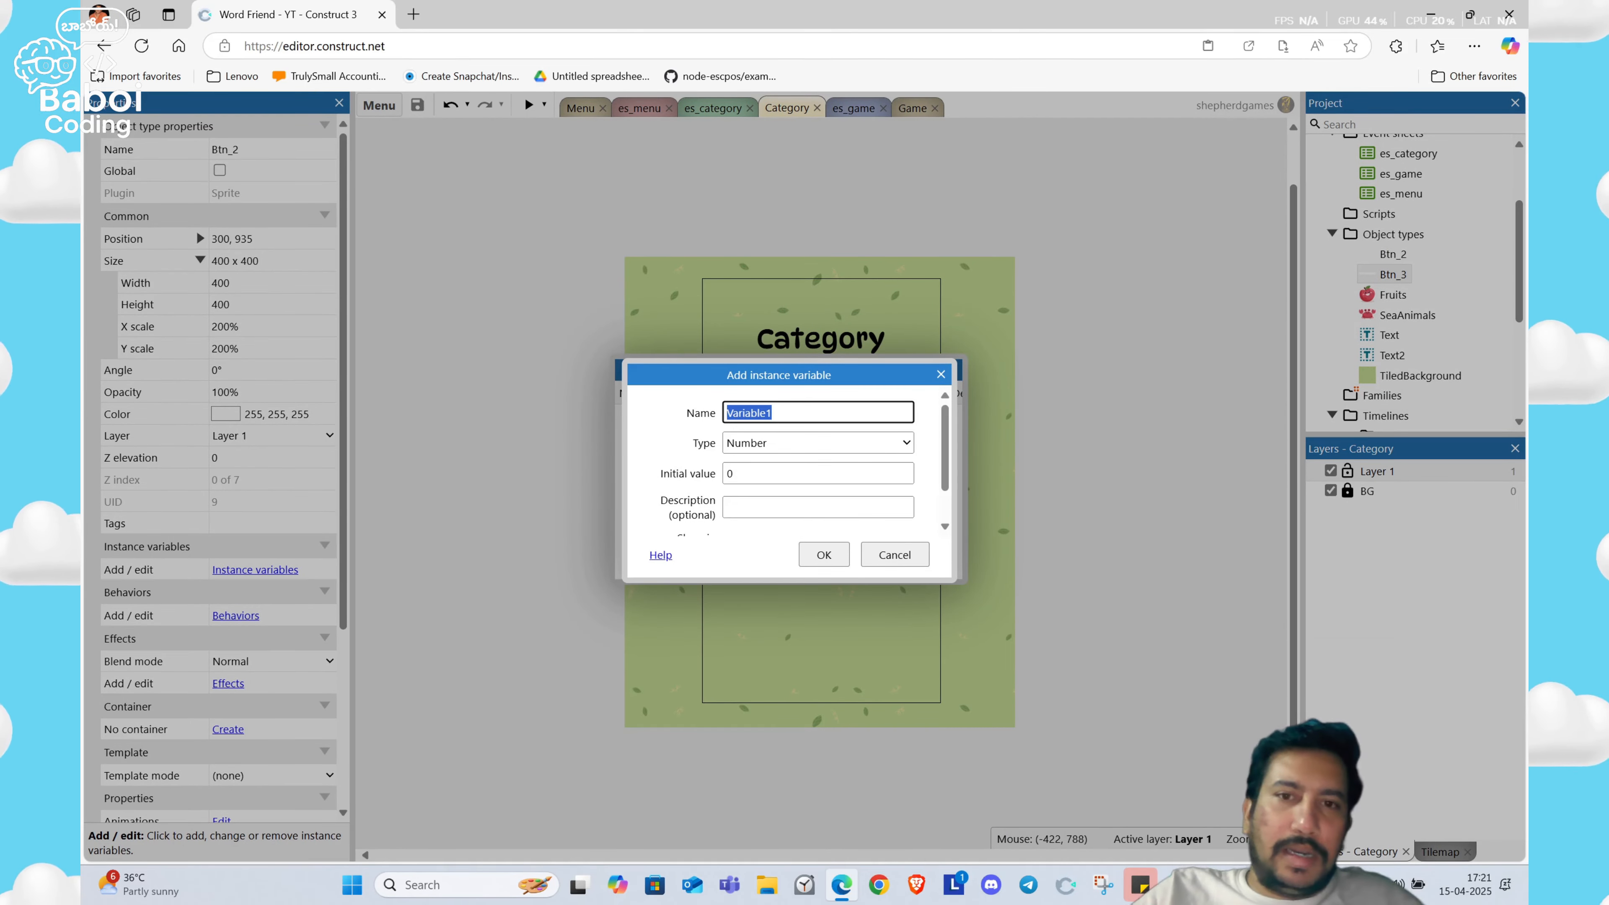
text(category)
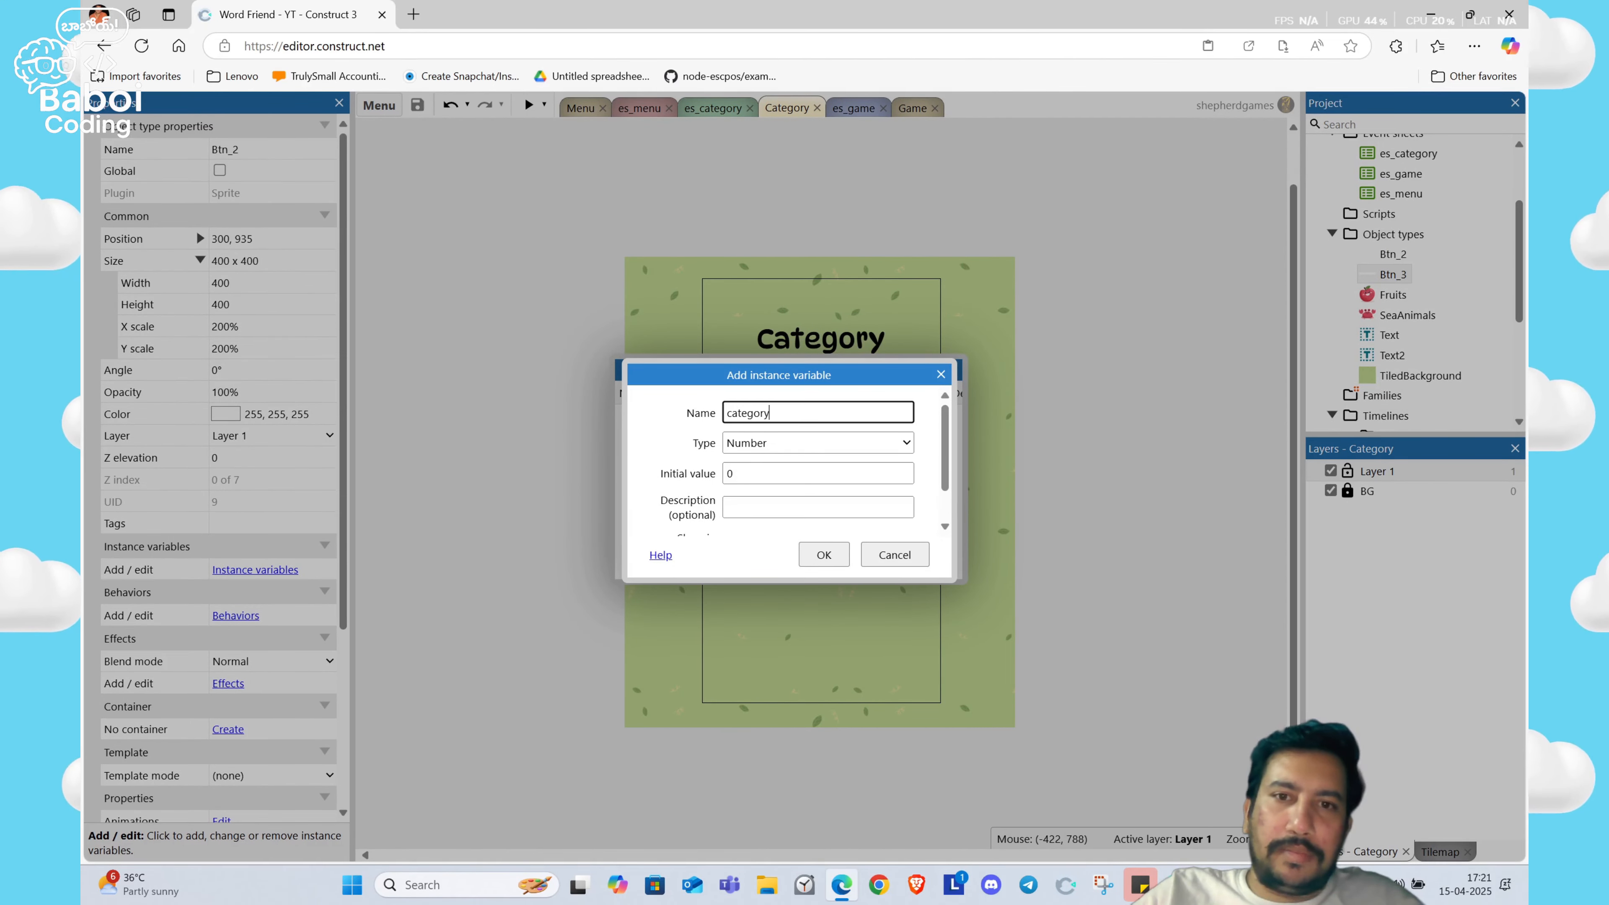
key(Tab)
key(Down)
key(Tab)
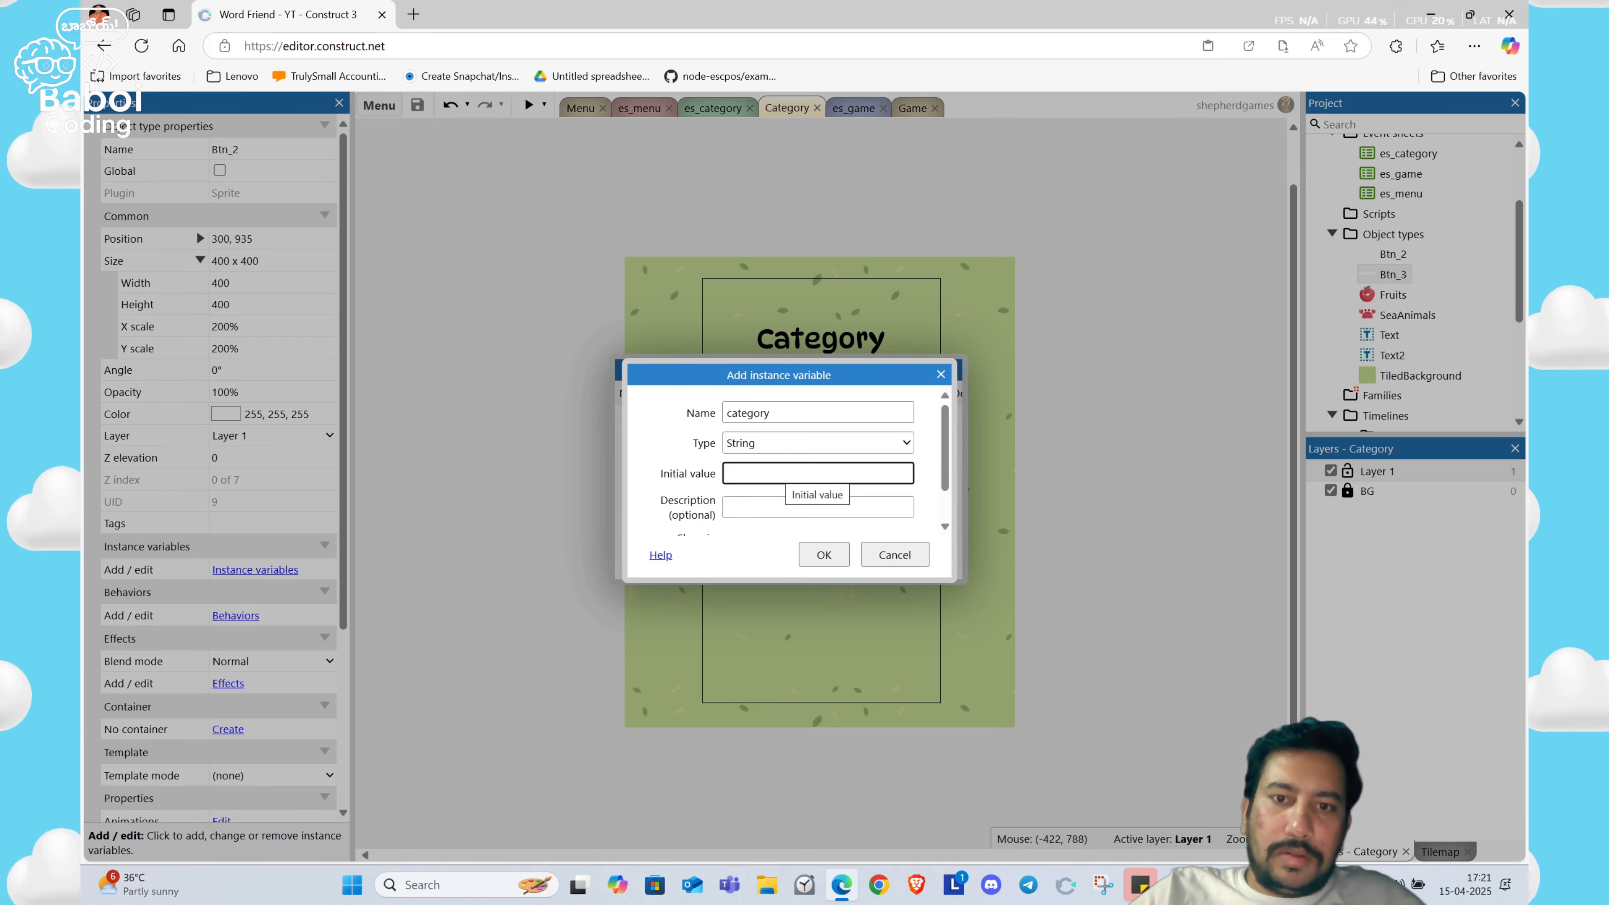
text(fruits)
key(Return)
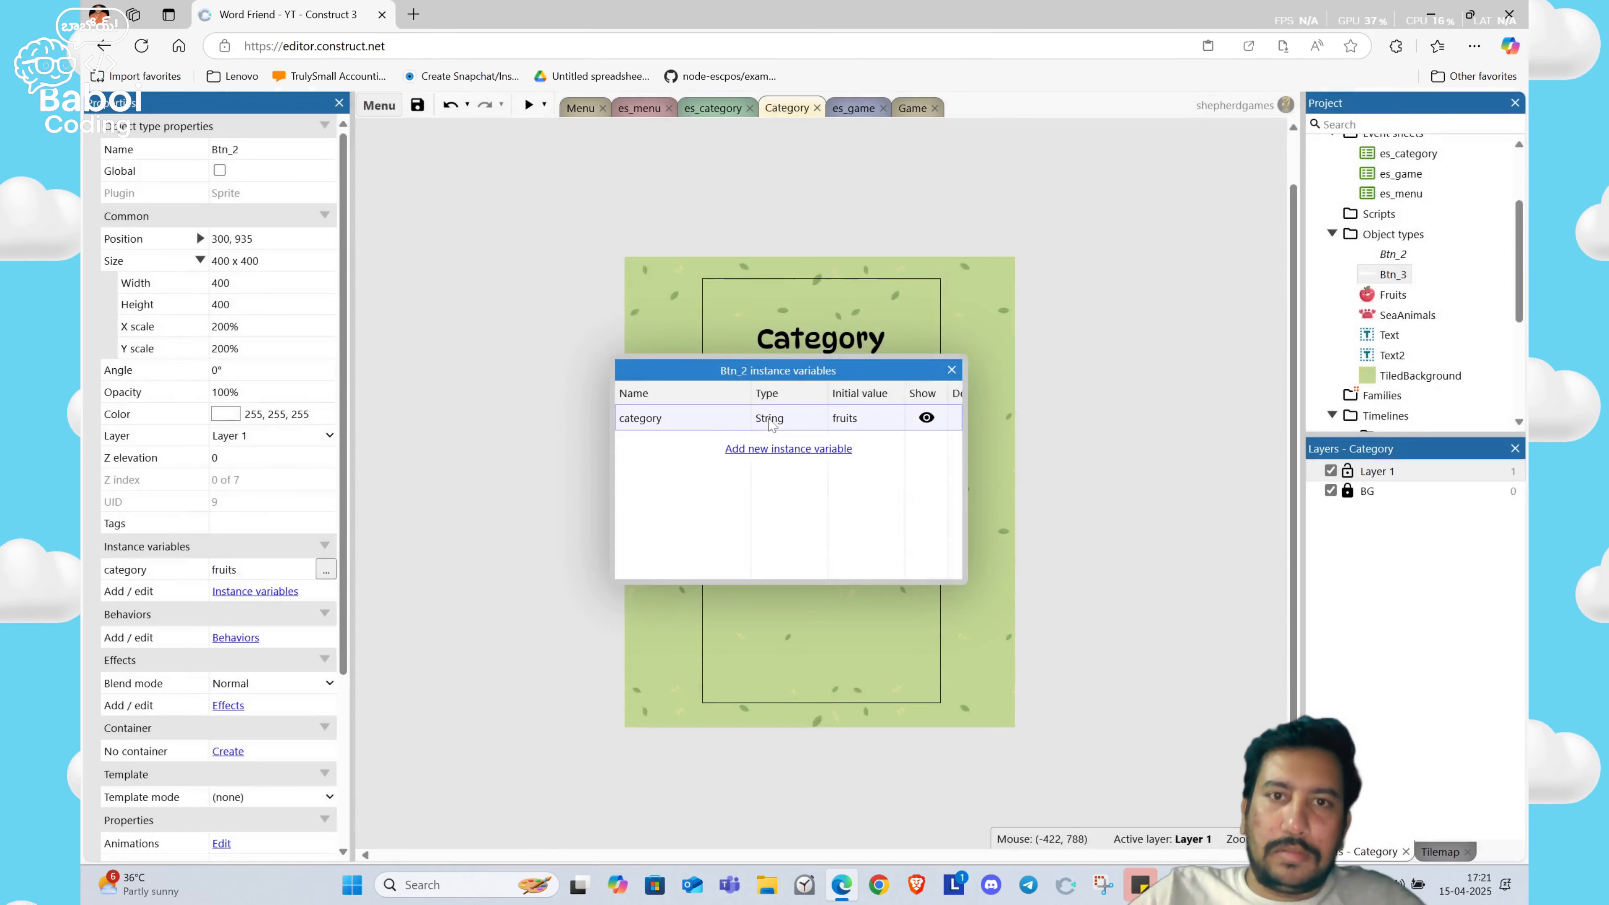
key(Escape)
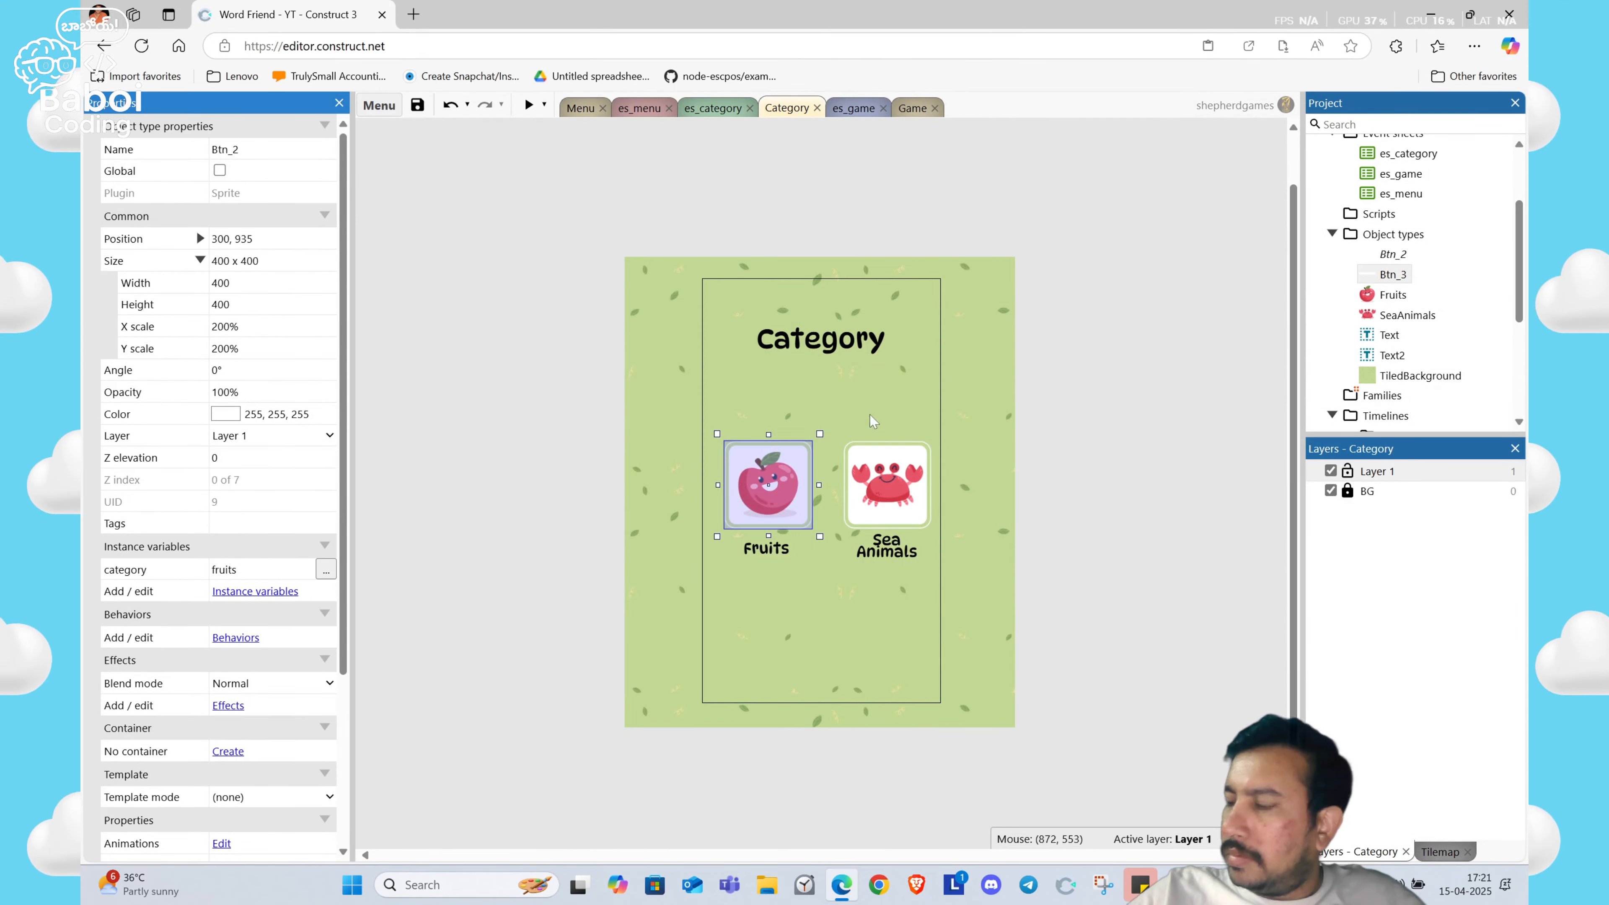
Step: Set the category instance variable of the Sea Animals card to seaanimals, and check the Fruits card's value
click(857, 453)
click(256, 482)
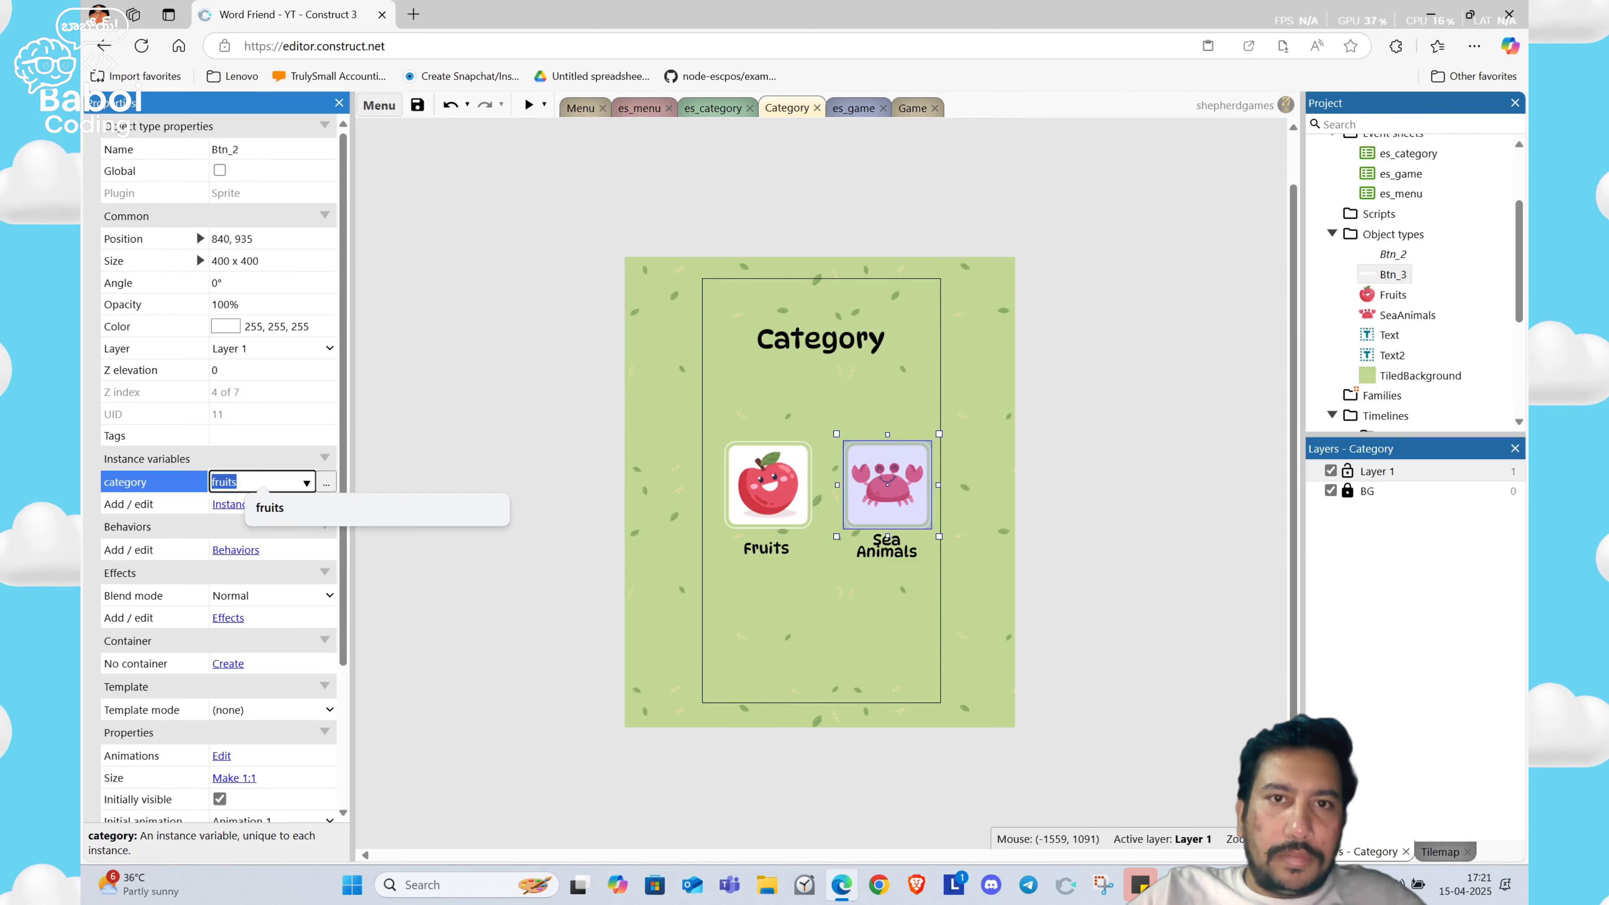
text(dea)
key(BackSpace)
key(BackSpace)
key(BackSpace)
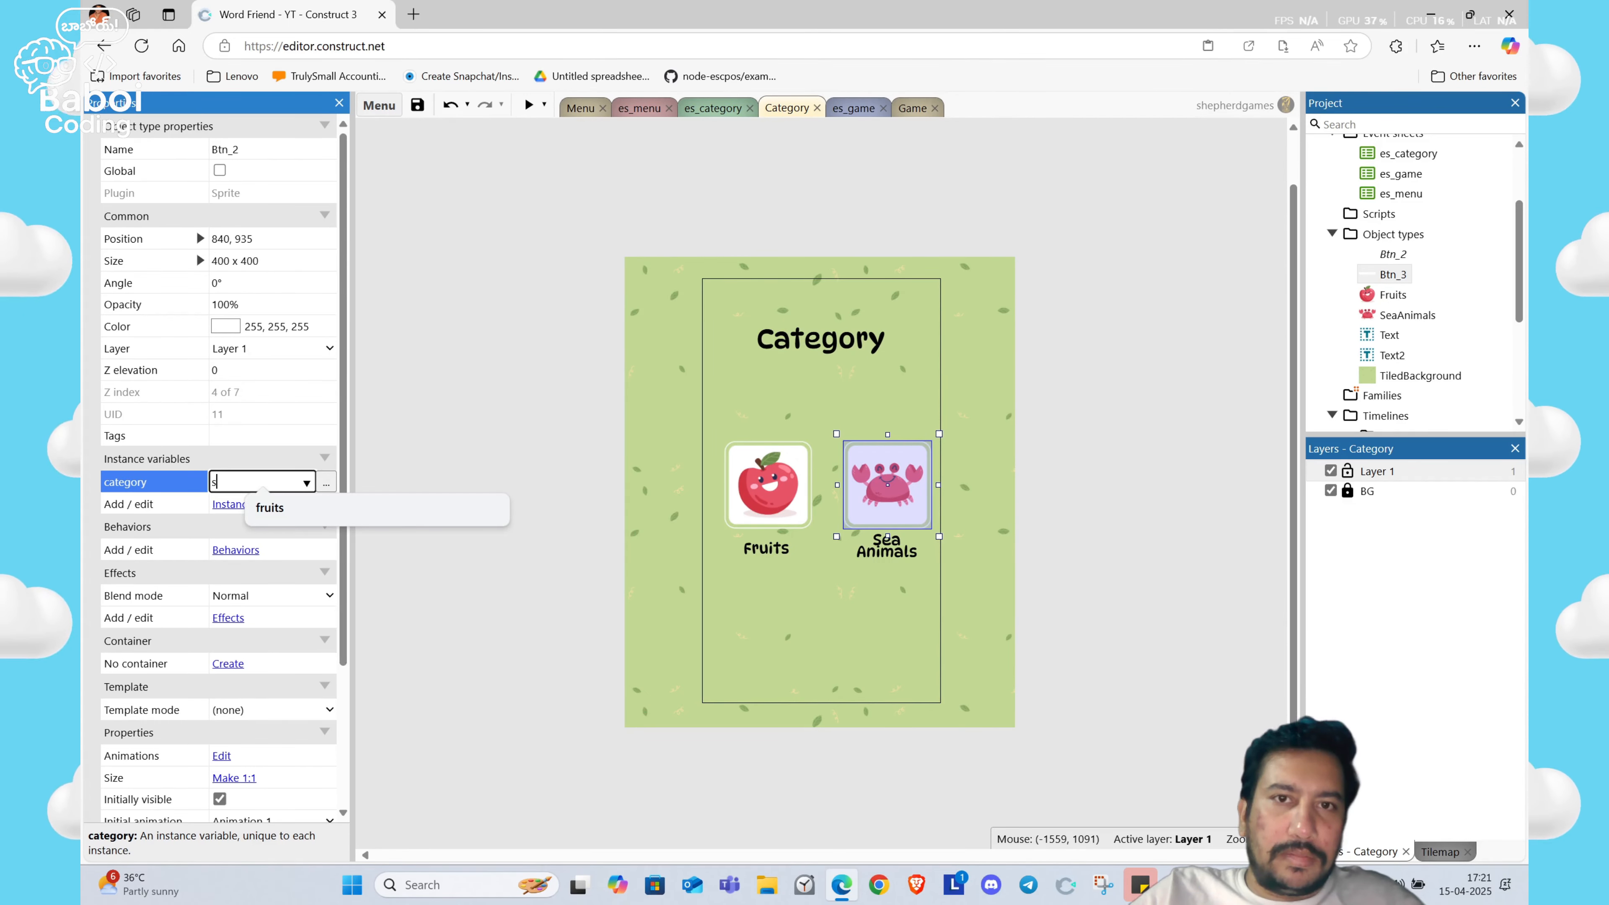
text(seaanimals)
key(Return)
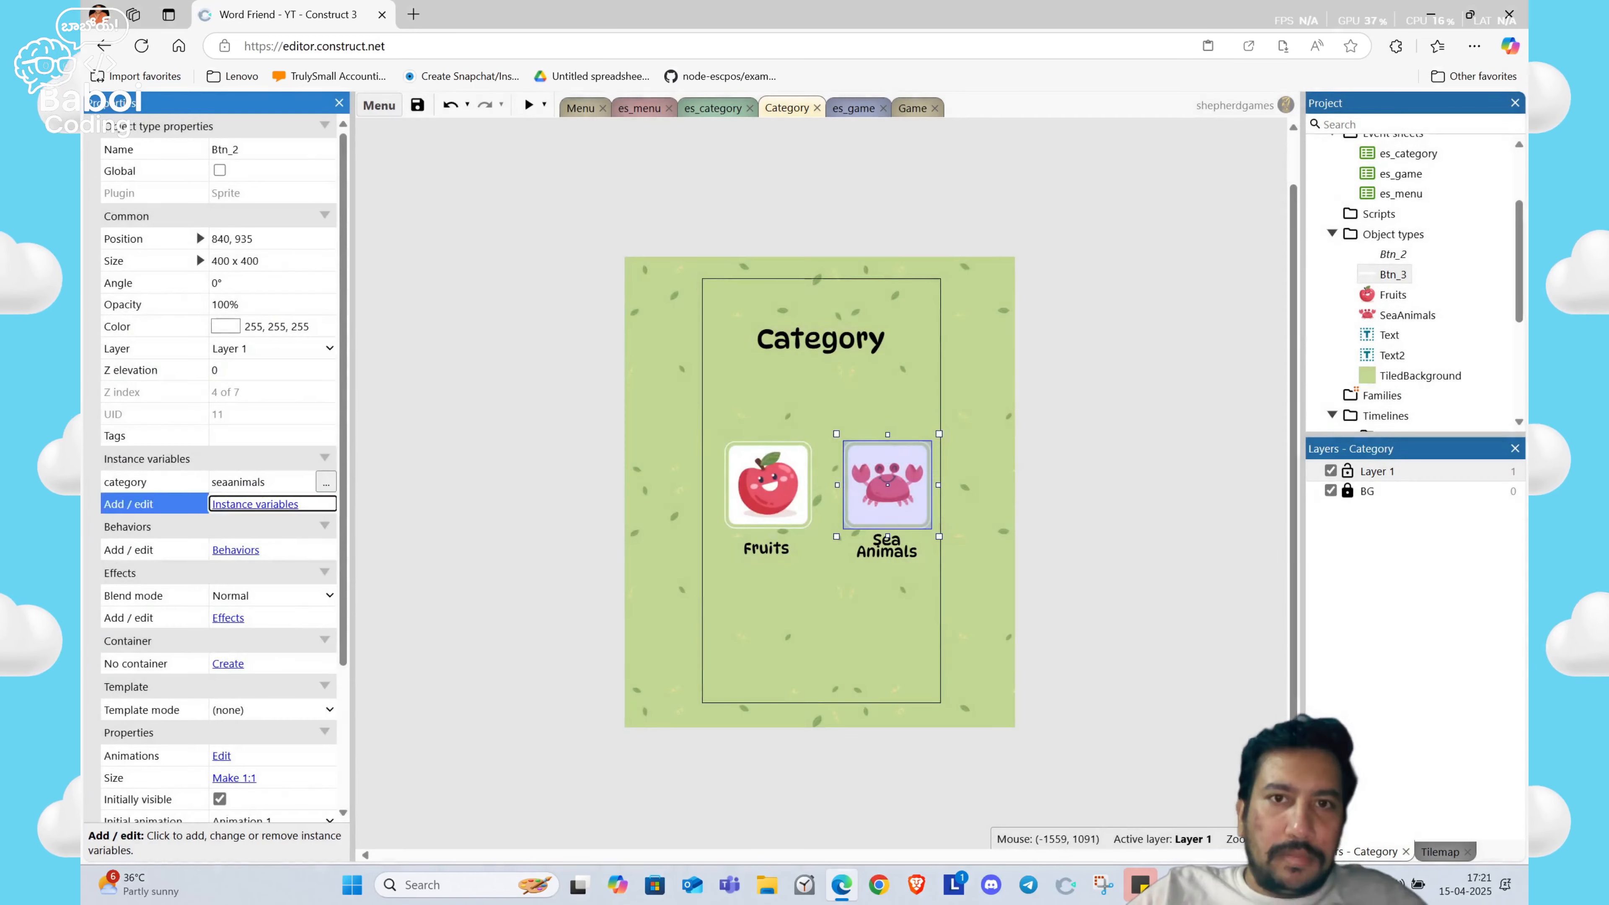
click(593, 510)
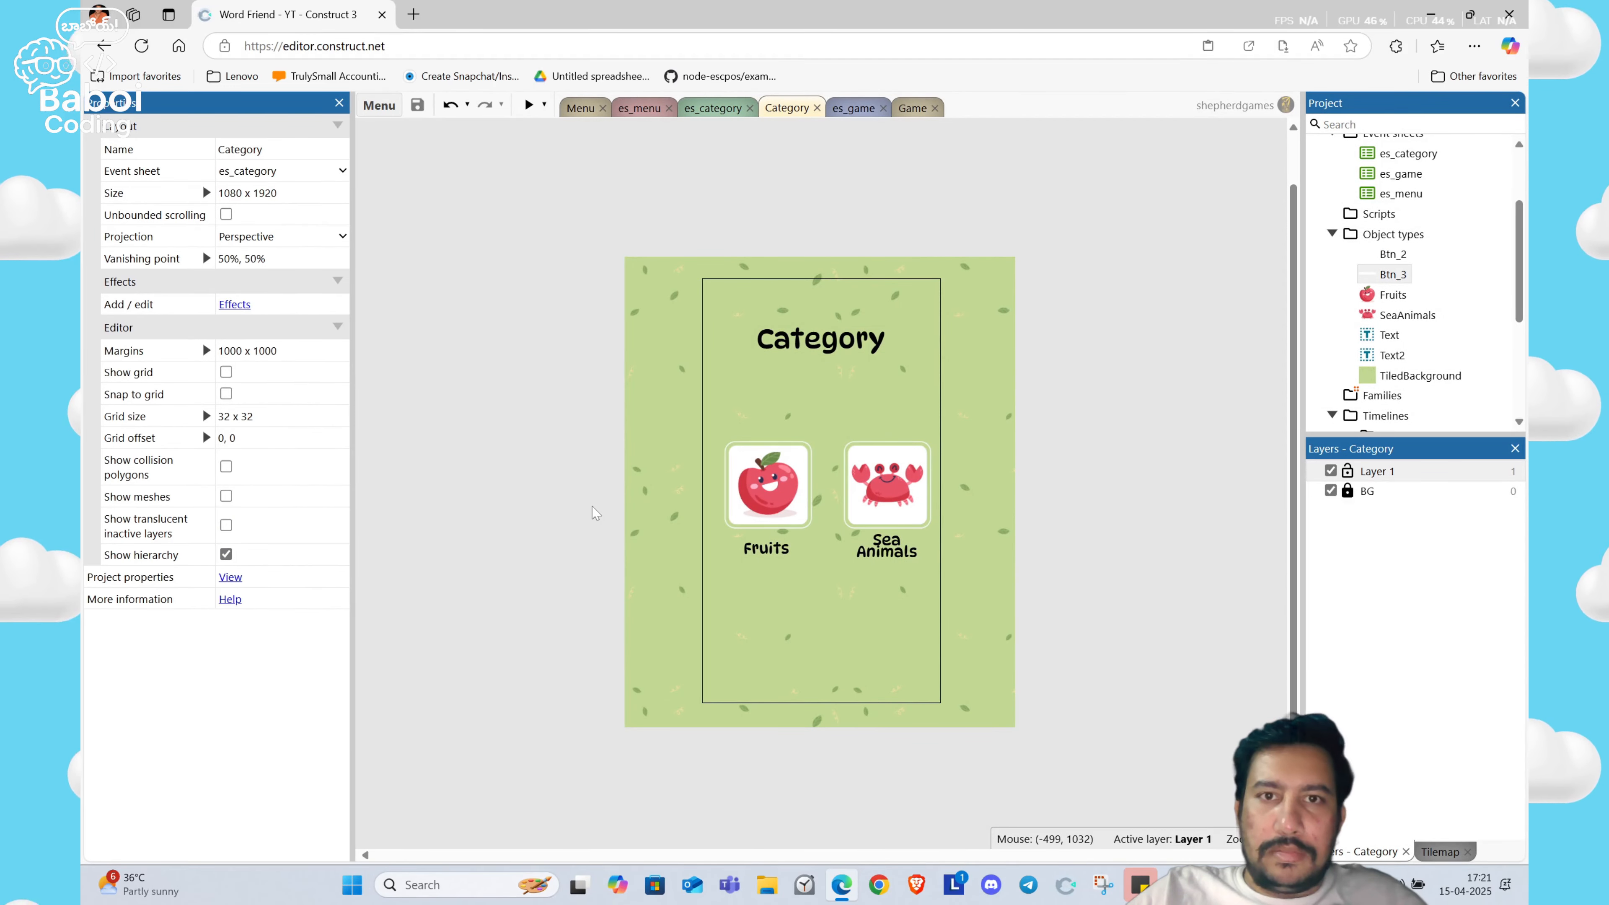
click(736, 457)
Step: Return to the es_game event sheet and add a Touch object to the project
click(857, 107)
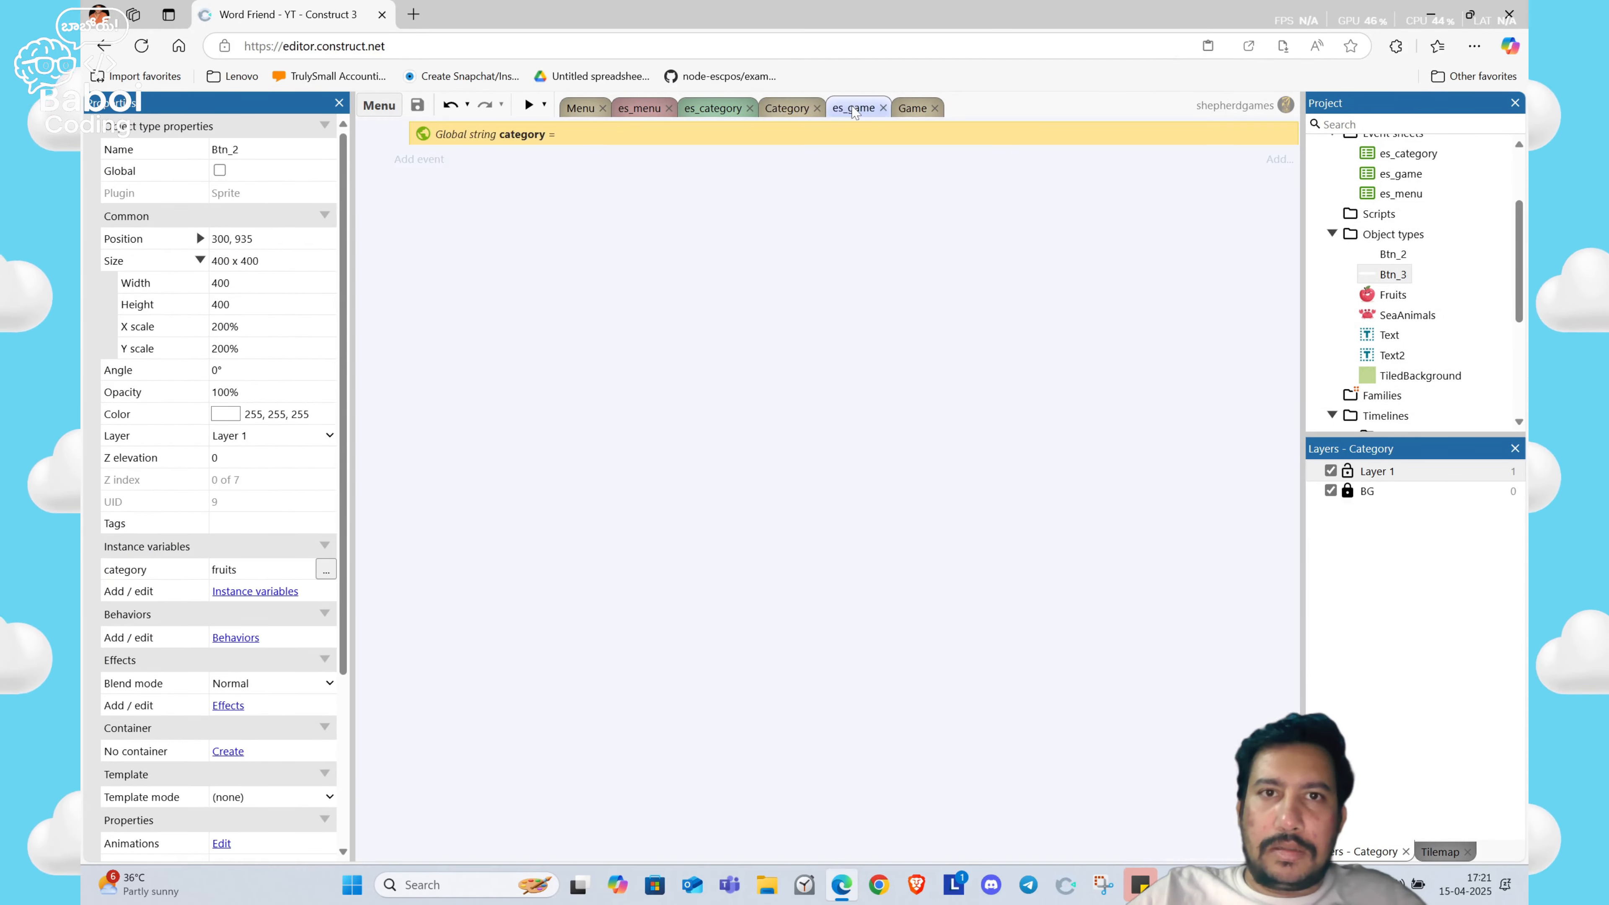
right_click(1373, 233)
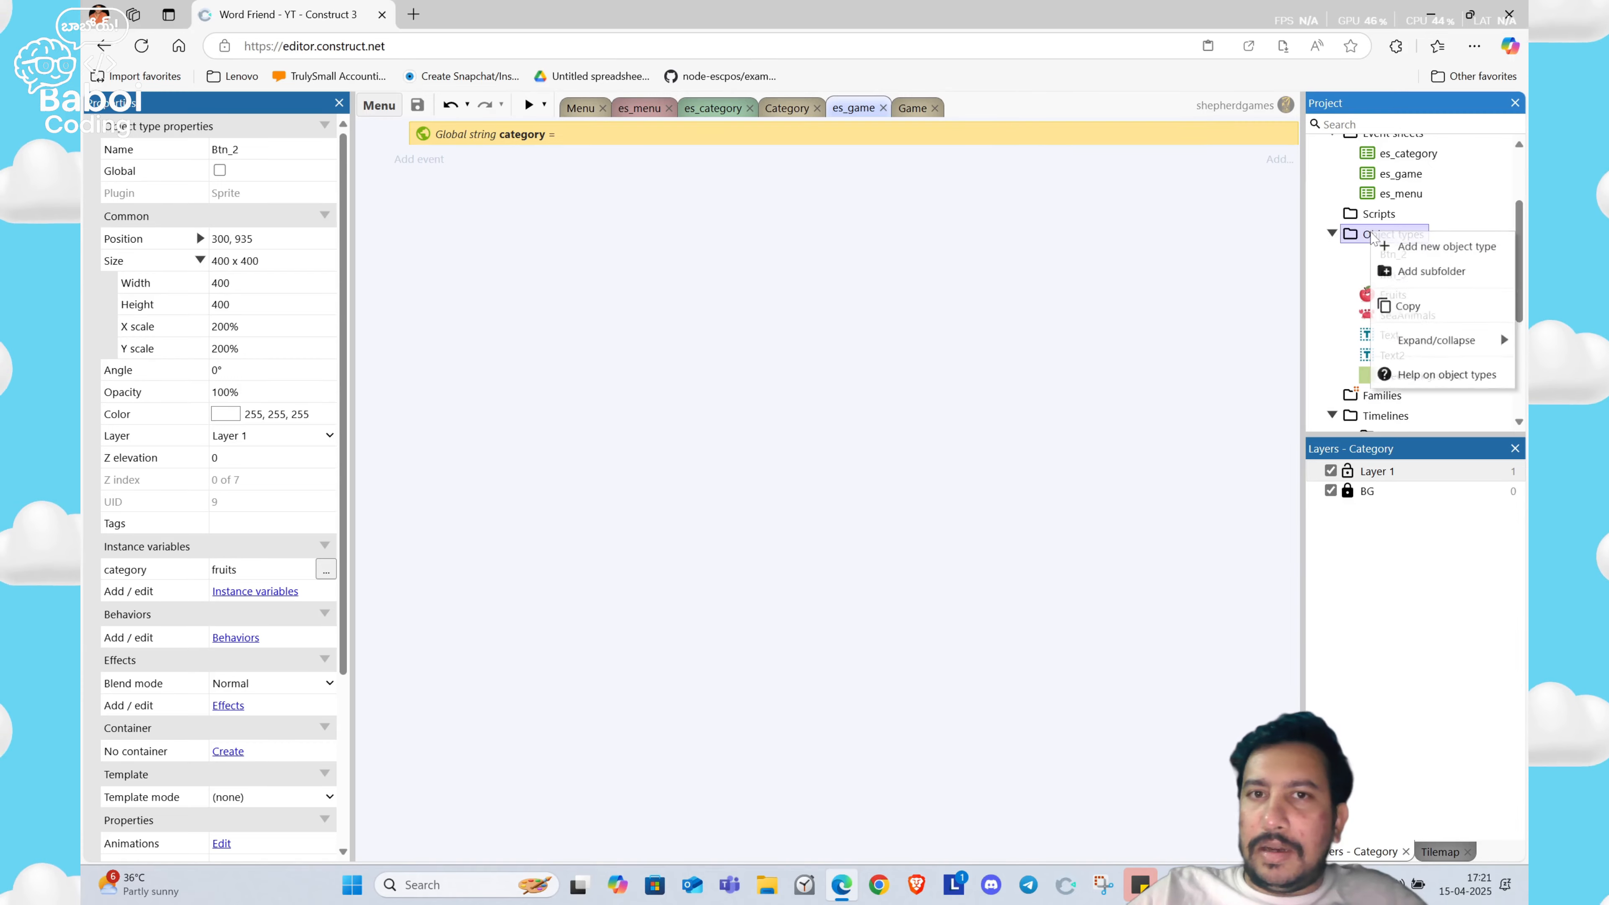
click(1394, 249)
text(touch)
key(Return)
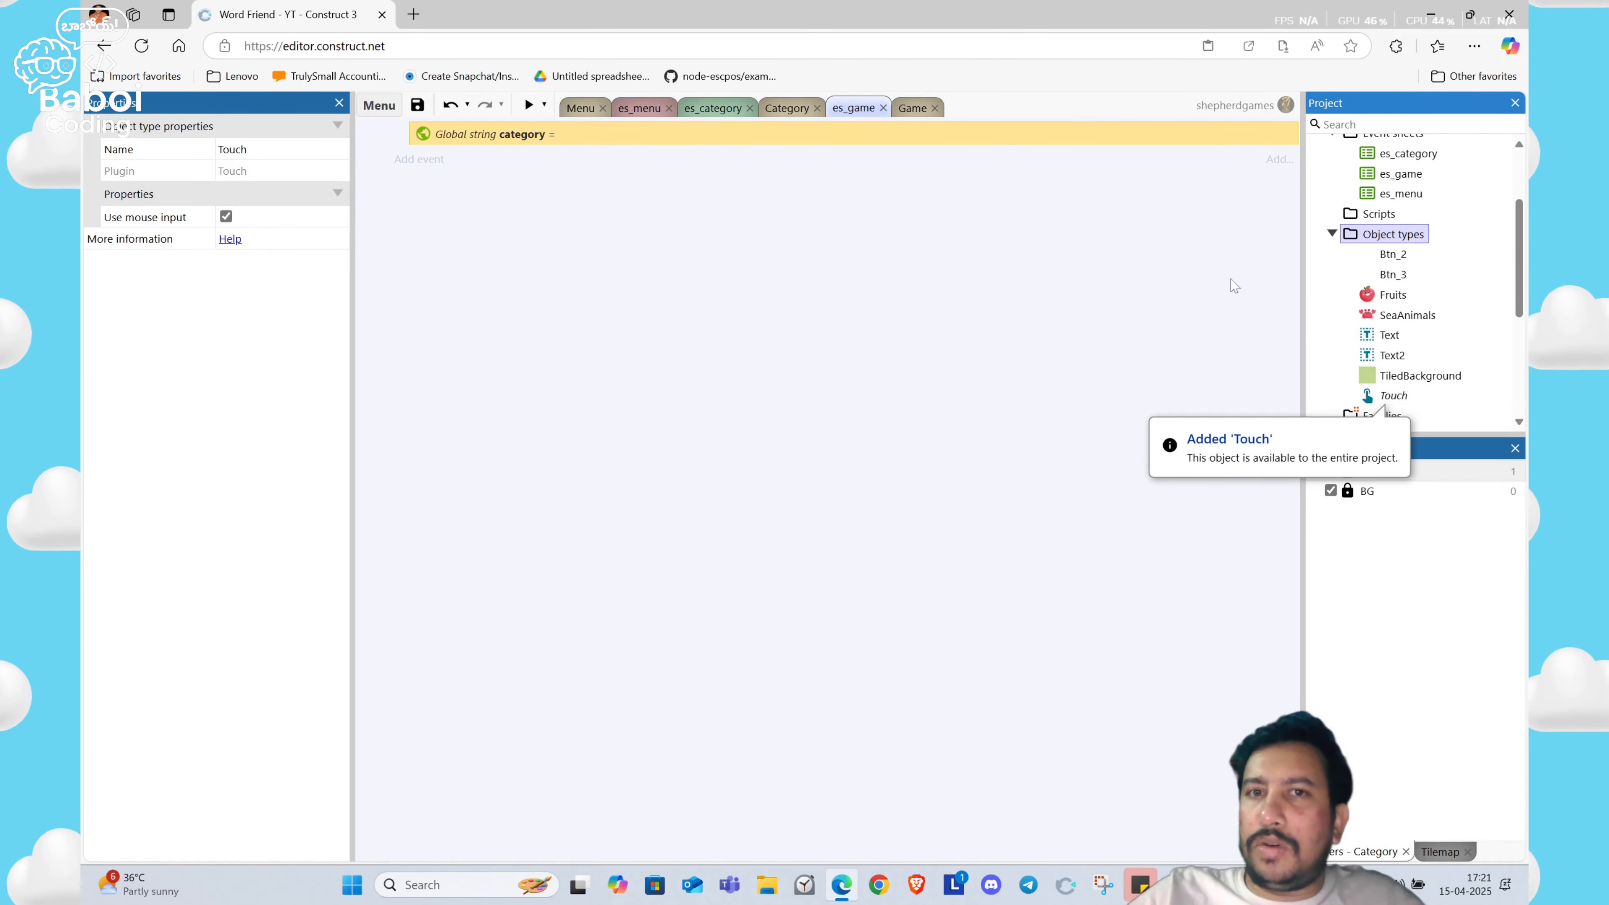
right_click(1374, 241)
click(1394, 249)
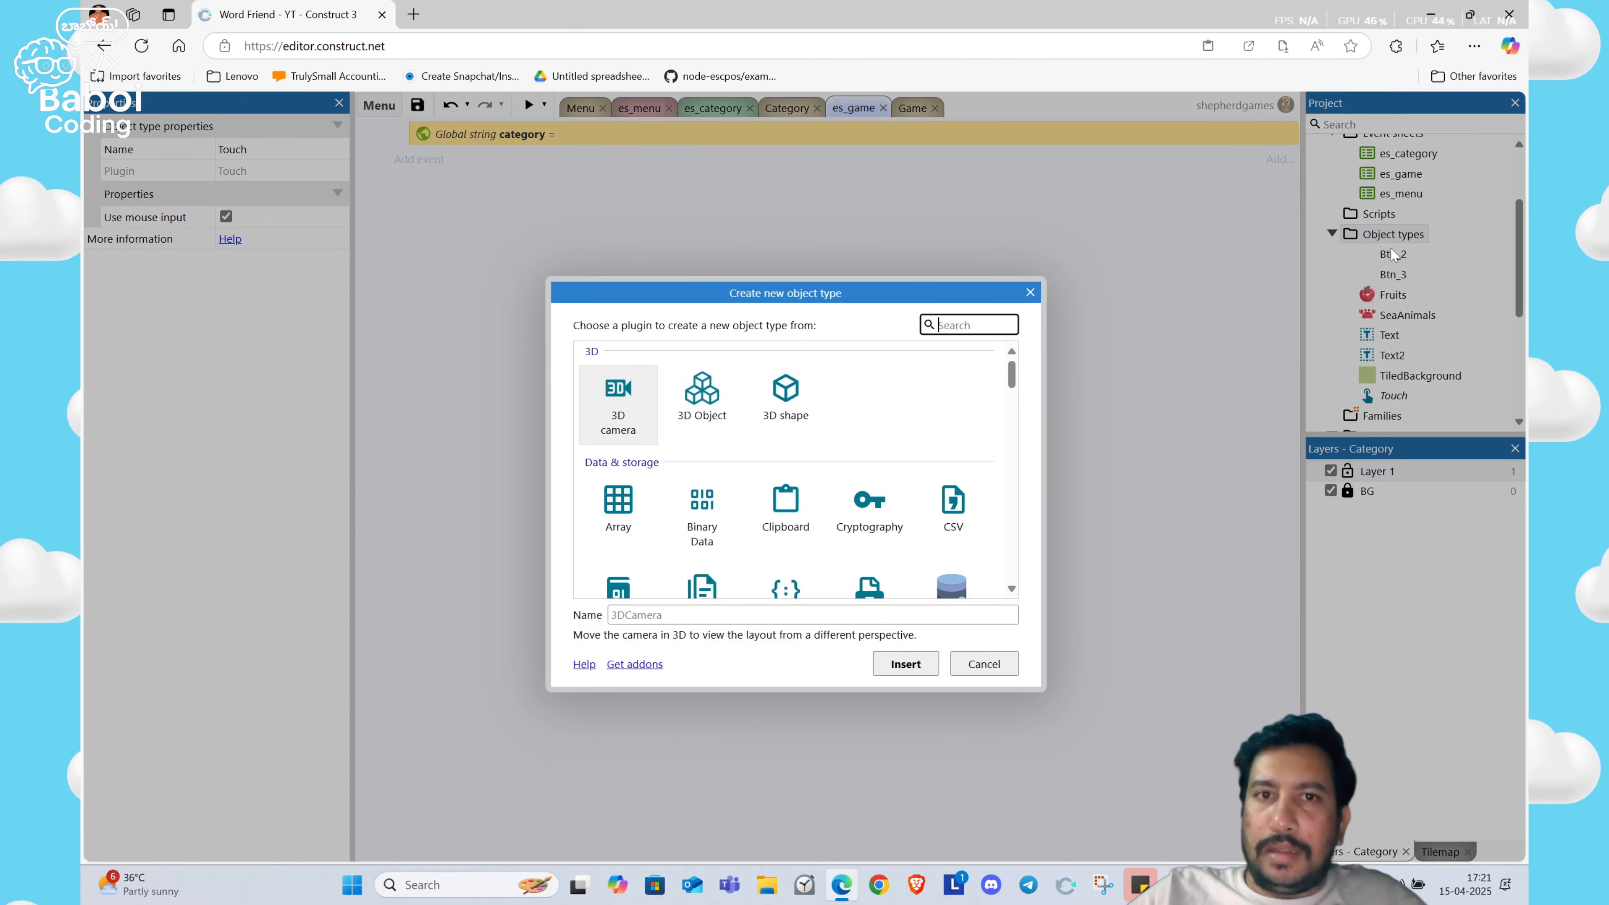
text(mo)
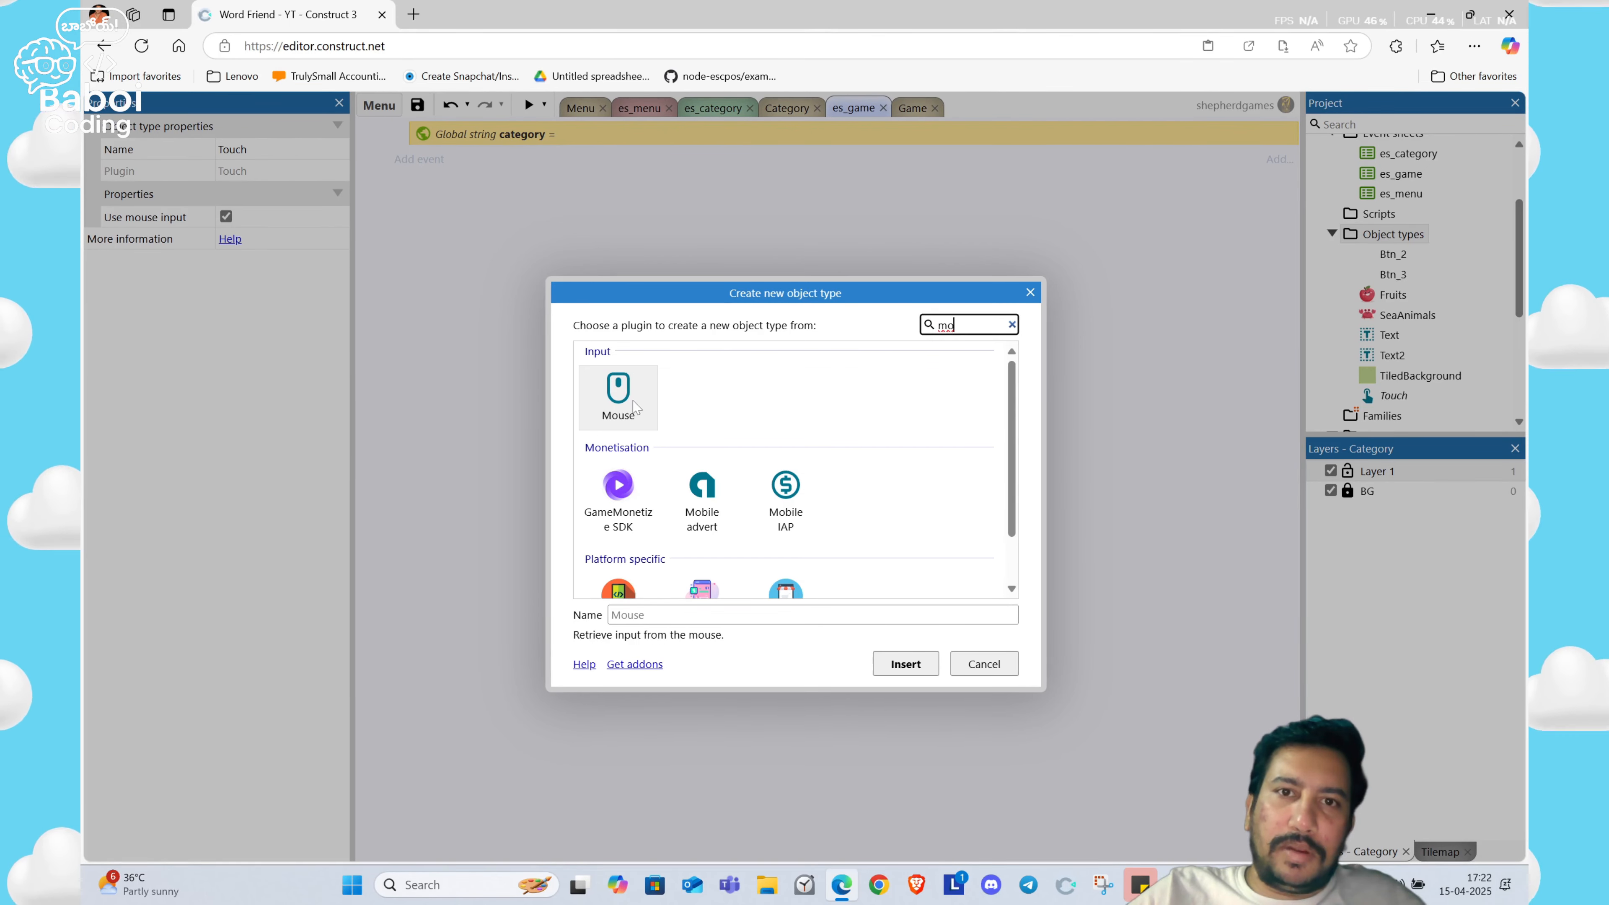
click(1030, 293)
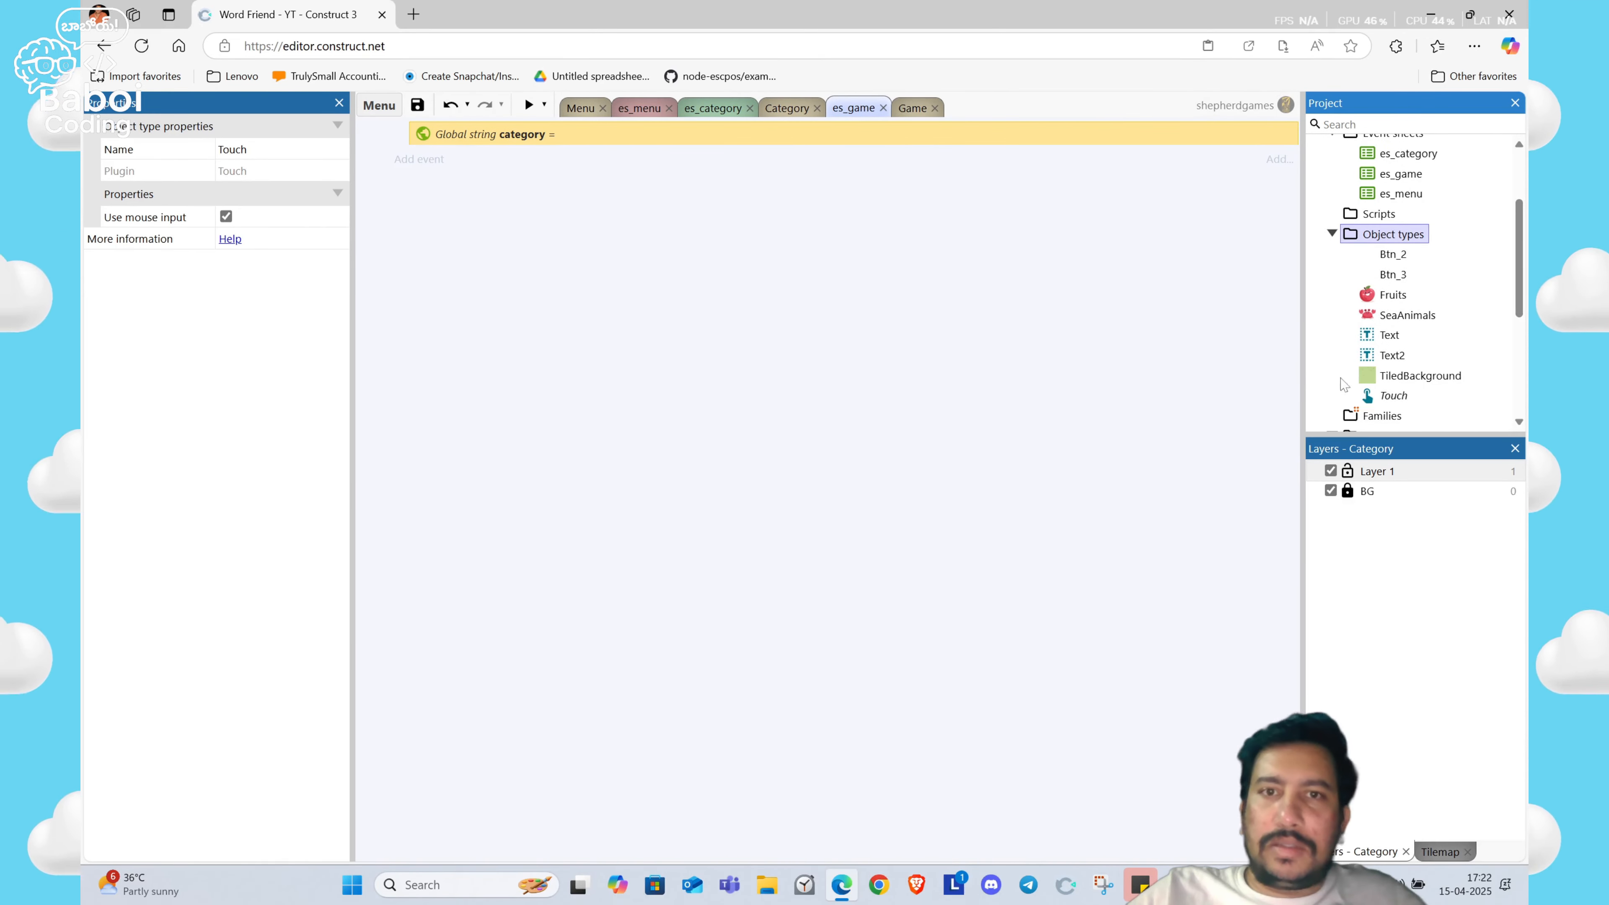
Step: Add a Touch event to es_game for On touched object with Btn_2, and reopen the Category layout to review the Sea Animals card
click(1372, 396)
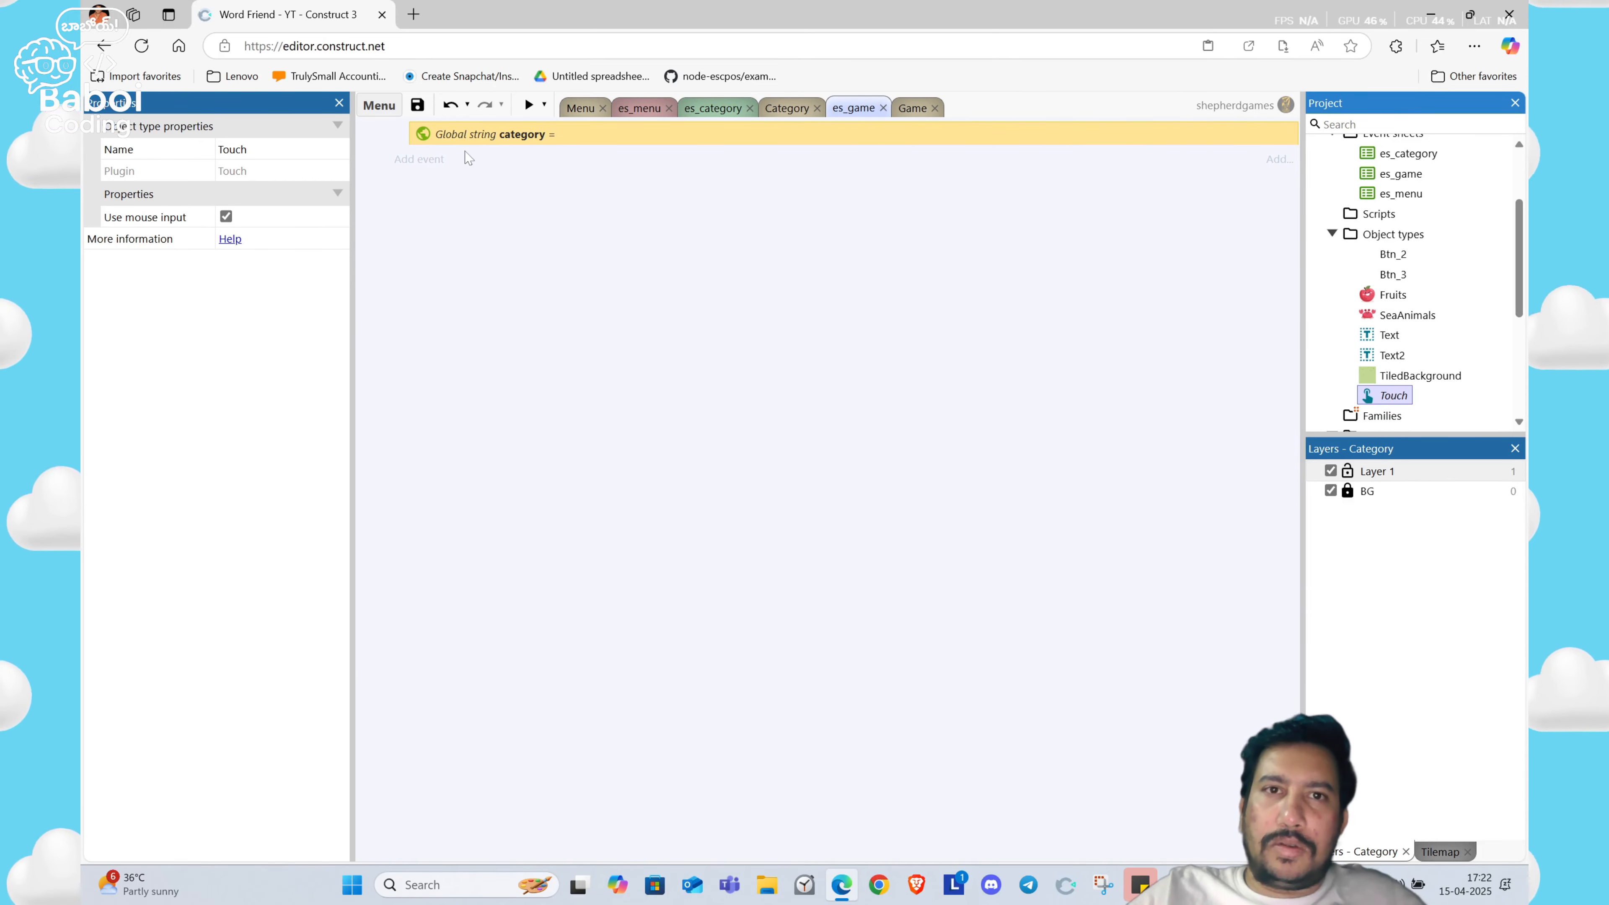
click(437, 160)
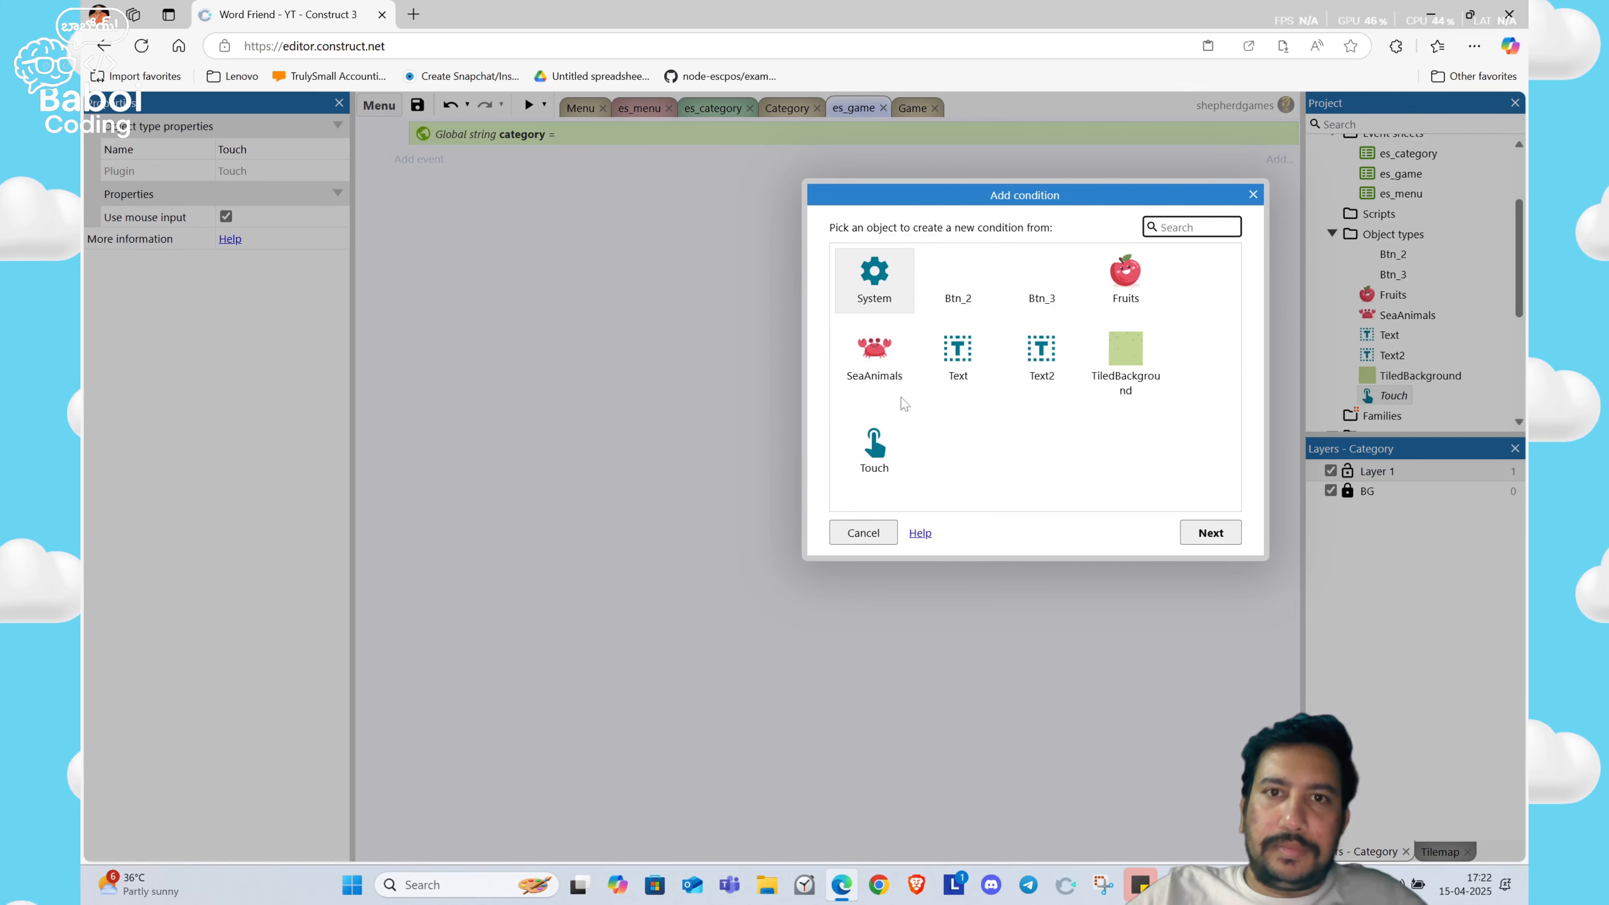
double_click(878, 446)
text(obj)
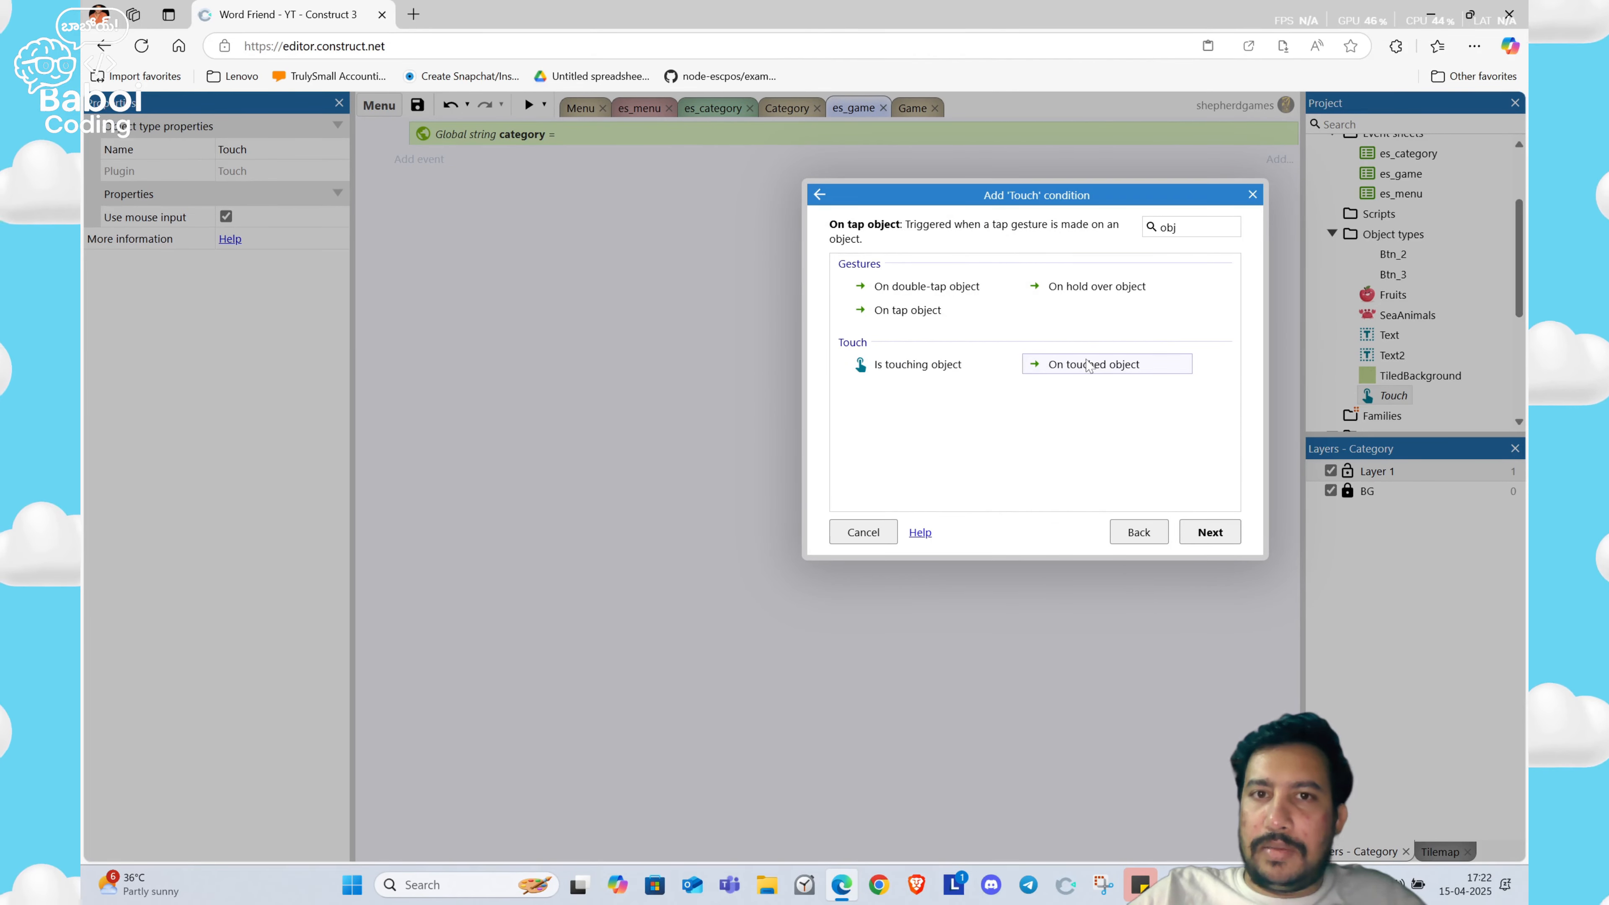
double_click(1083, 365)
click(1068, 371)
text(bt)
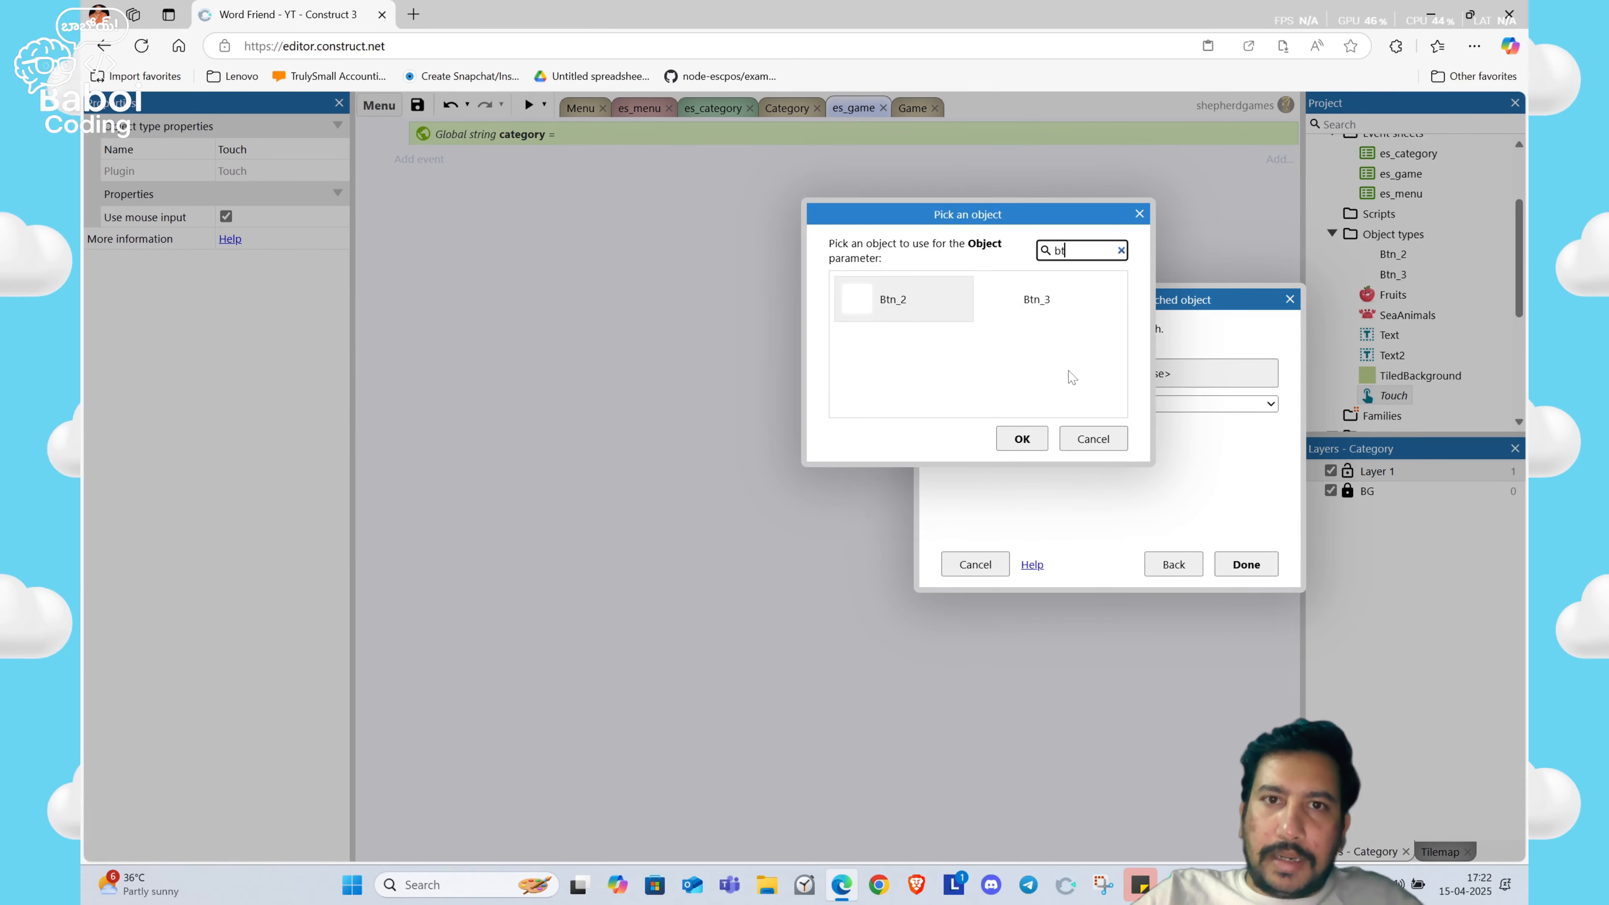
key(Return)
key(Return)
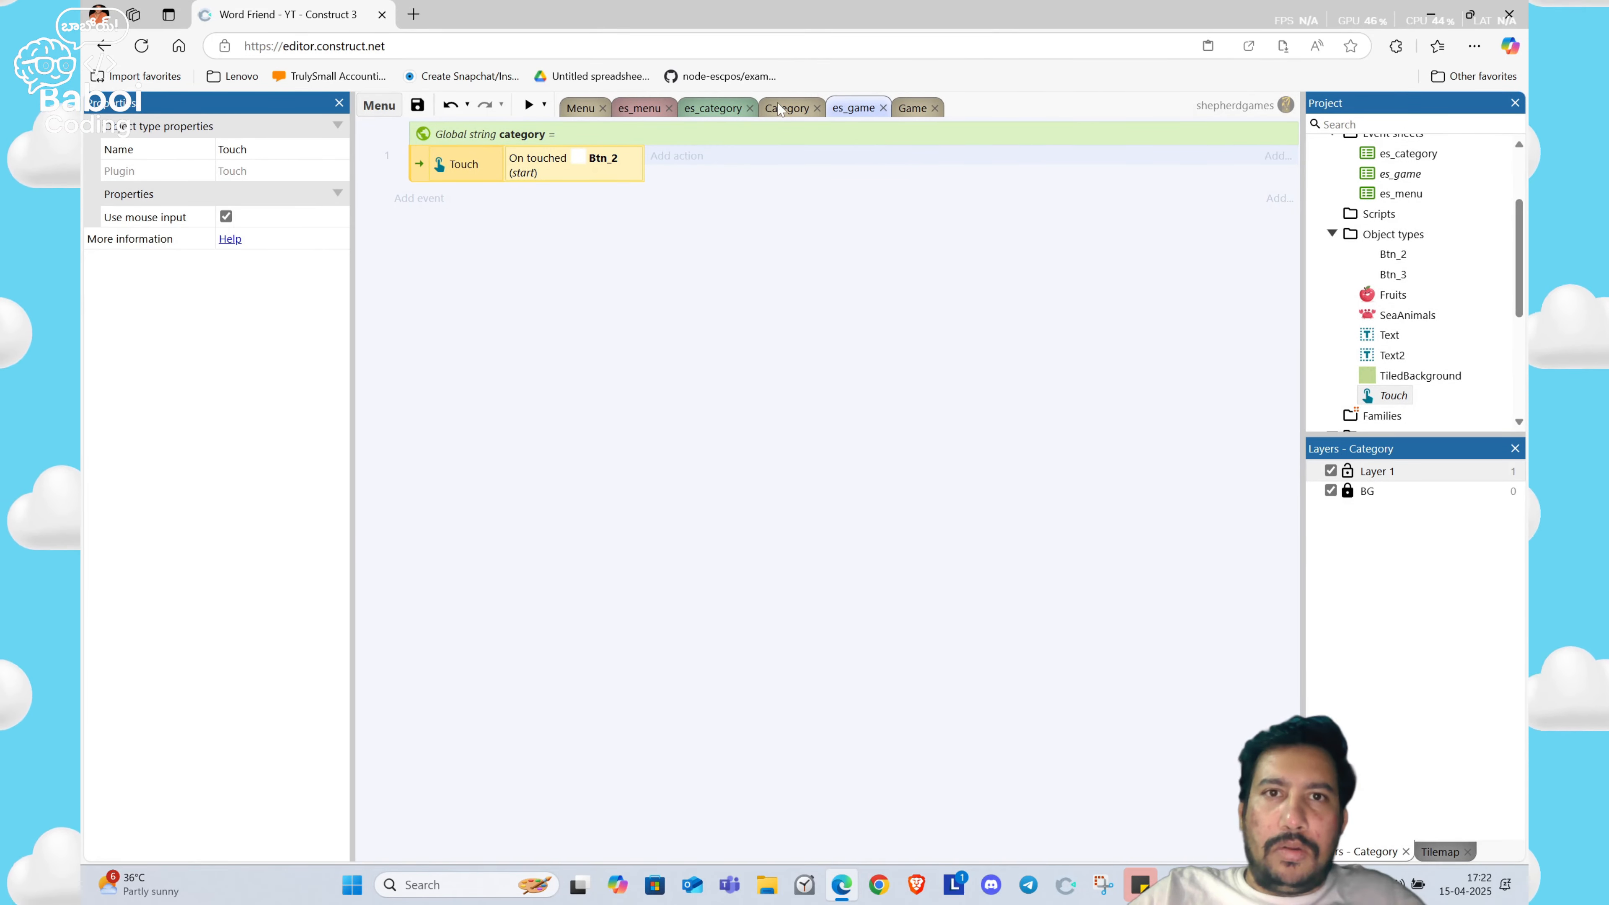
click(780, 109)
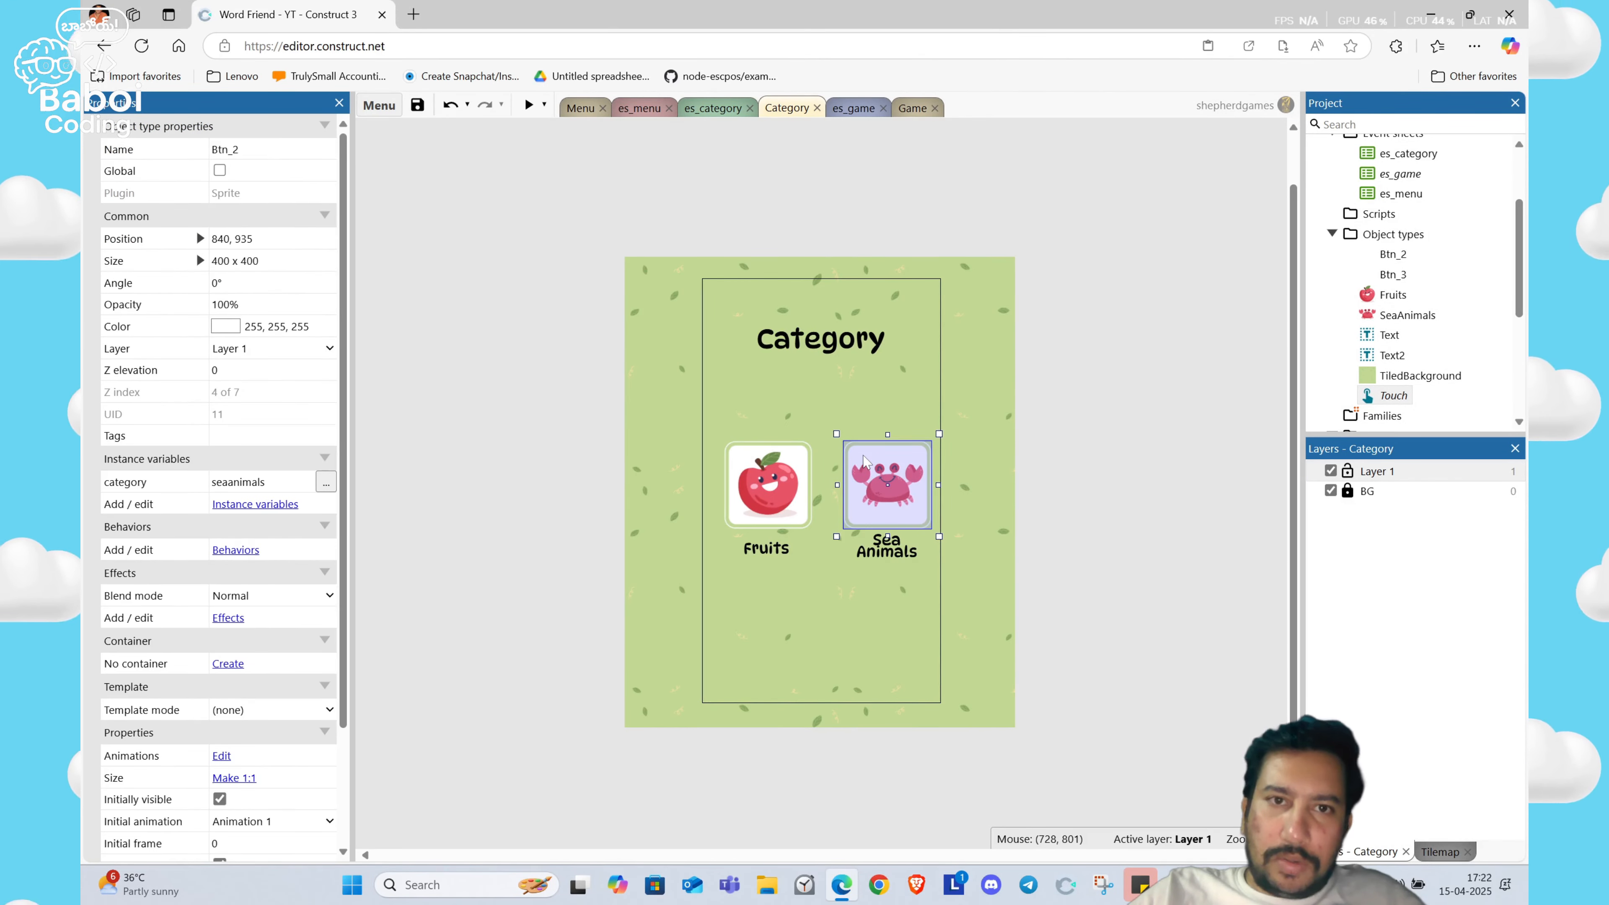
Step: Add a System Go to layout action targeting the Game layout to the Btn_2 touch event in es_game
click(838, 109)
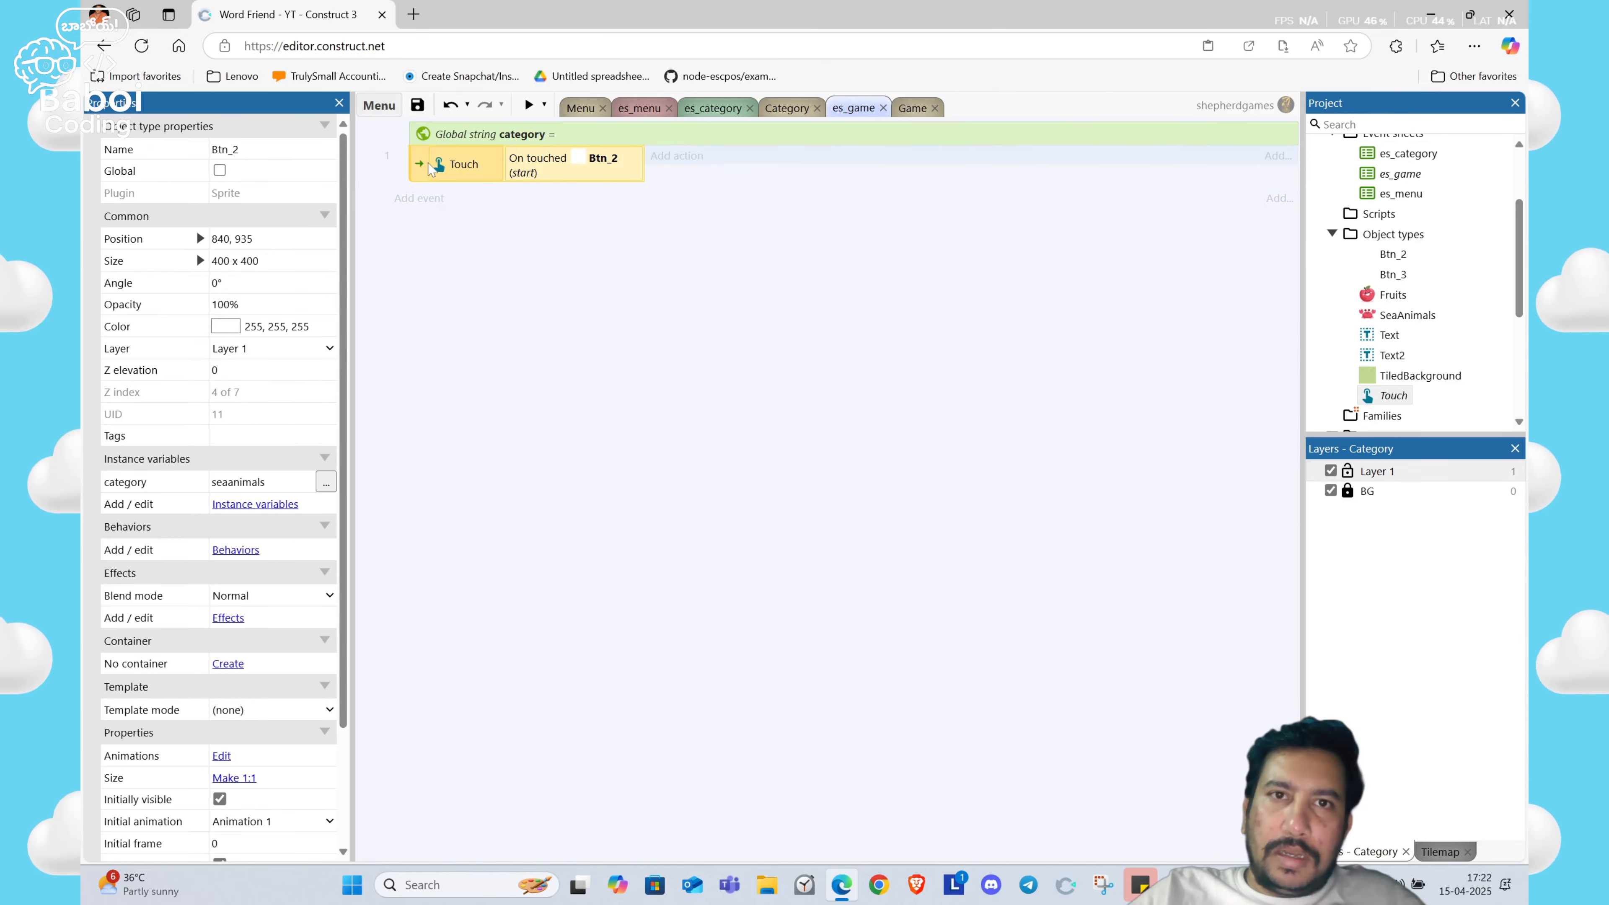
click(671, 160)
double_click(881, 294)
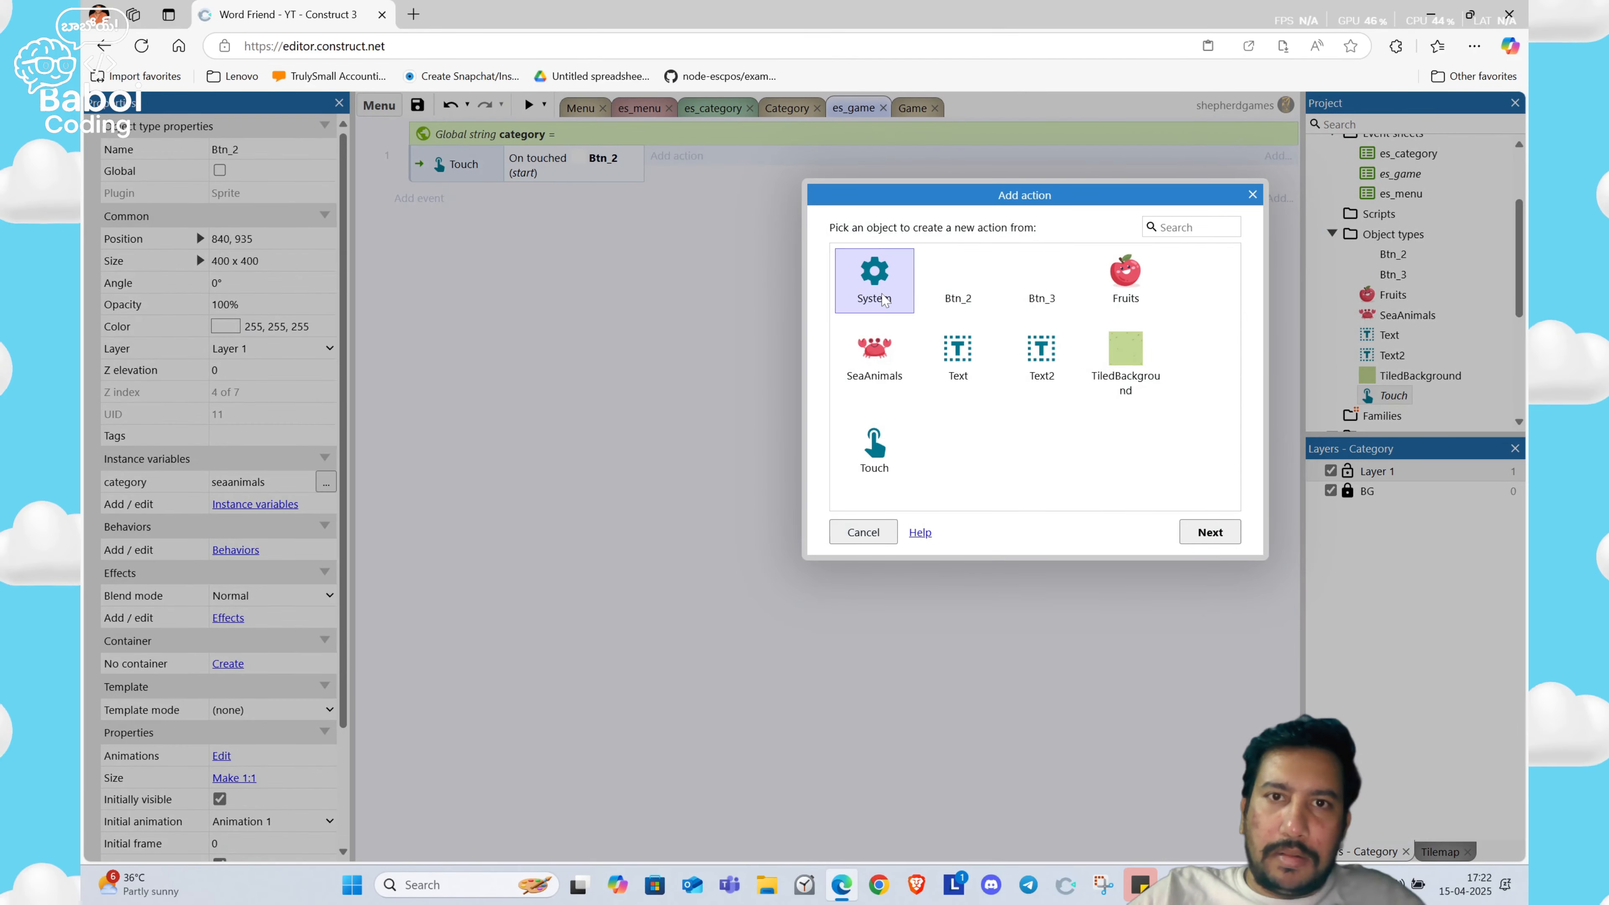
text(go)
key(Return)
key(Return)
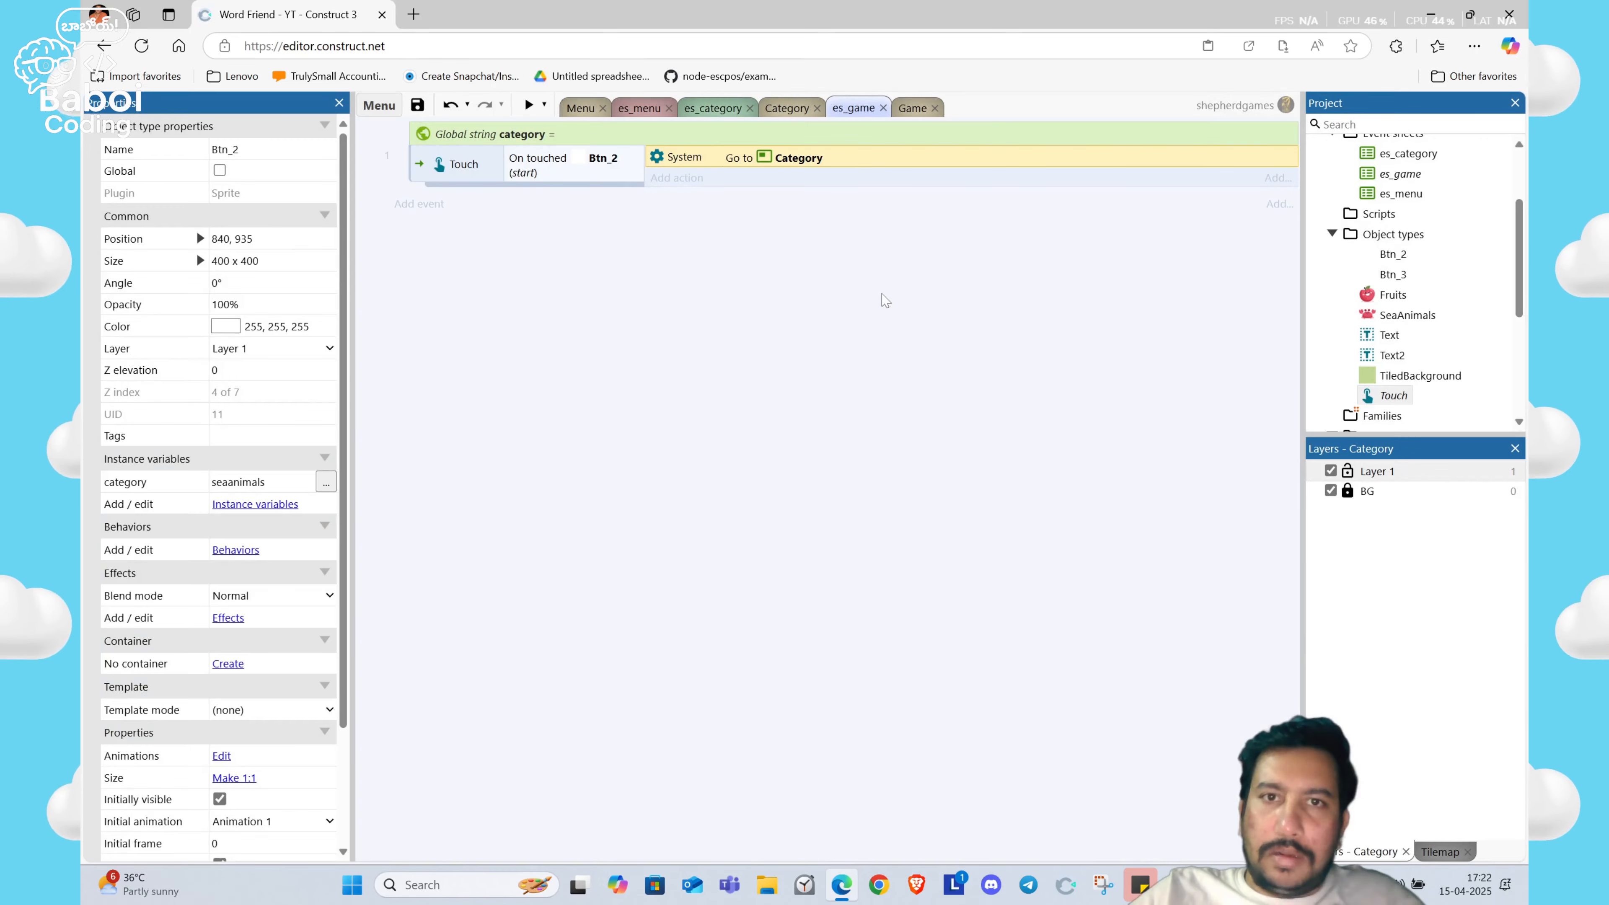
key(Return)
key(Down)
key(Return)
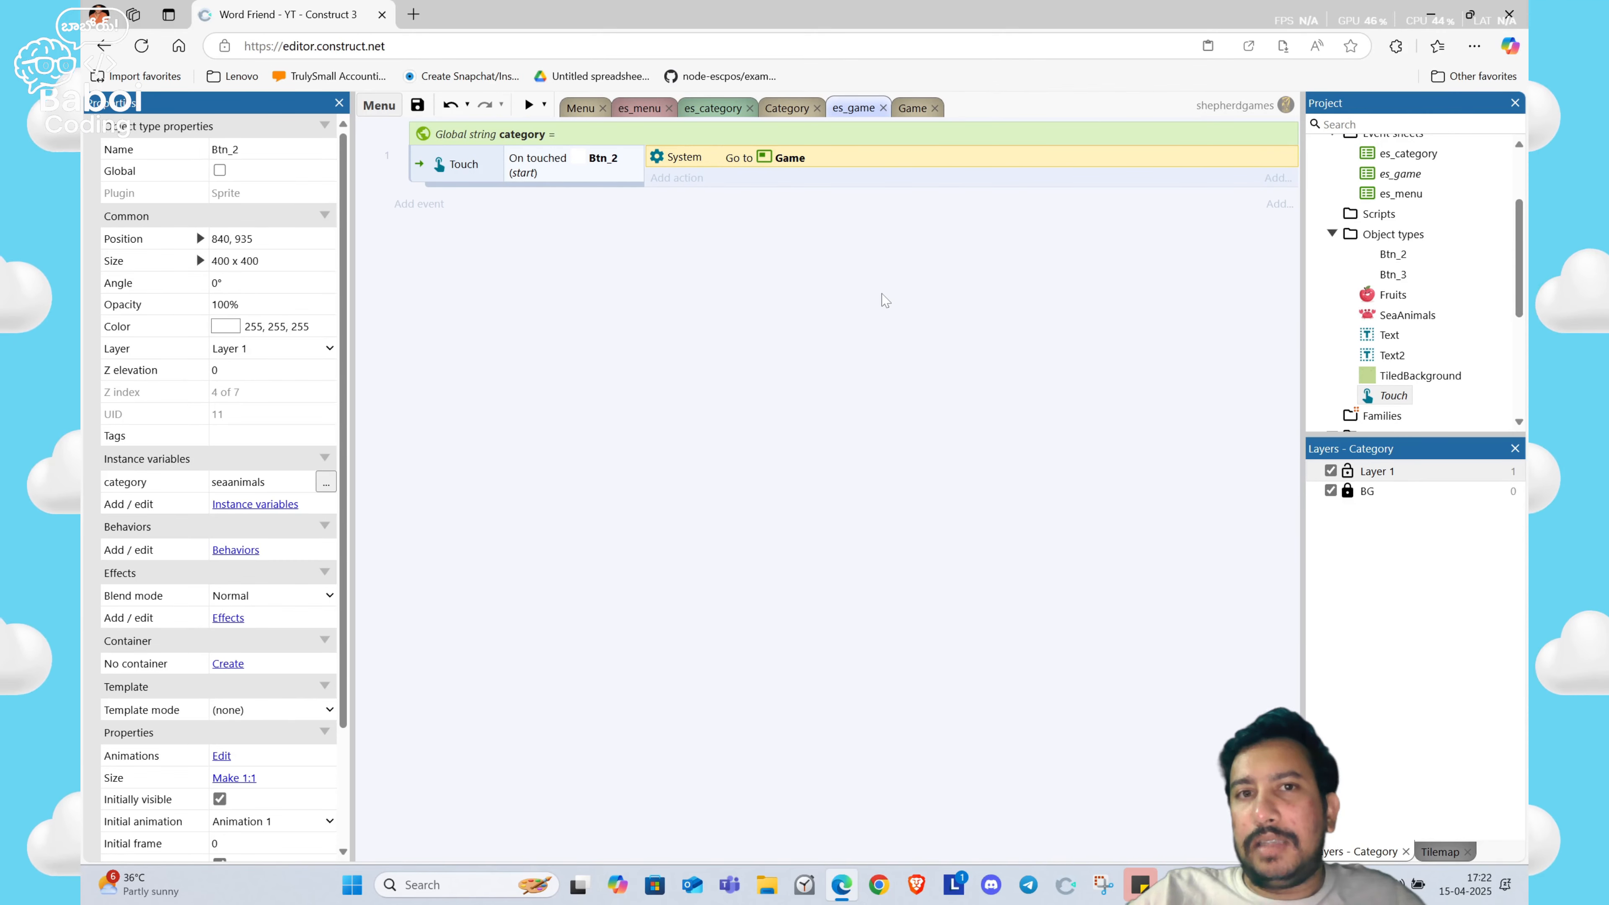
Step: Move the Btn_2 touch event from es_game to the es_category event sheet
click(414, 174)
key(Delete)
click(723, 114)
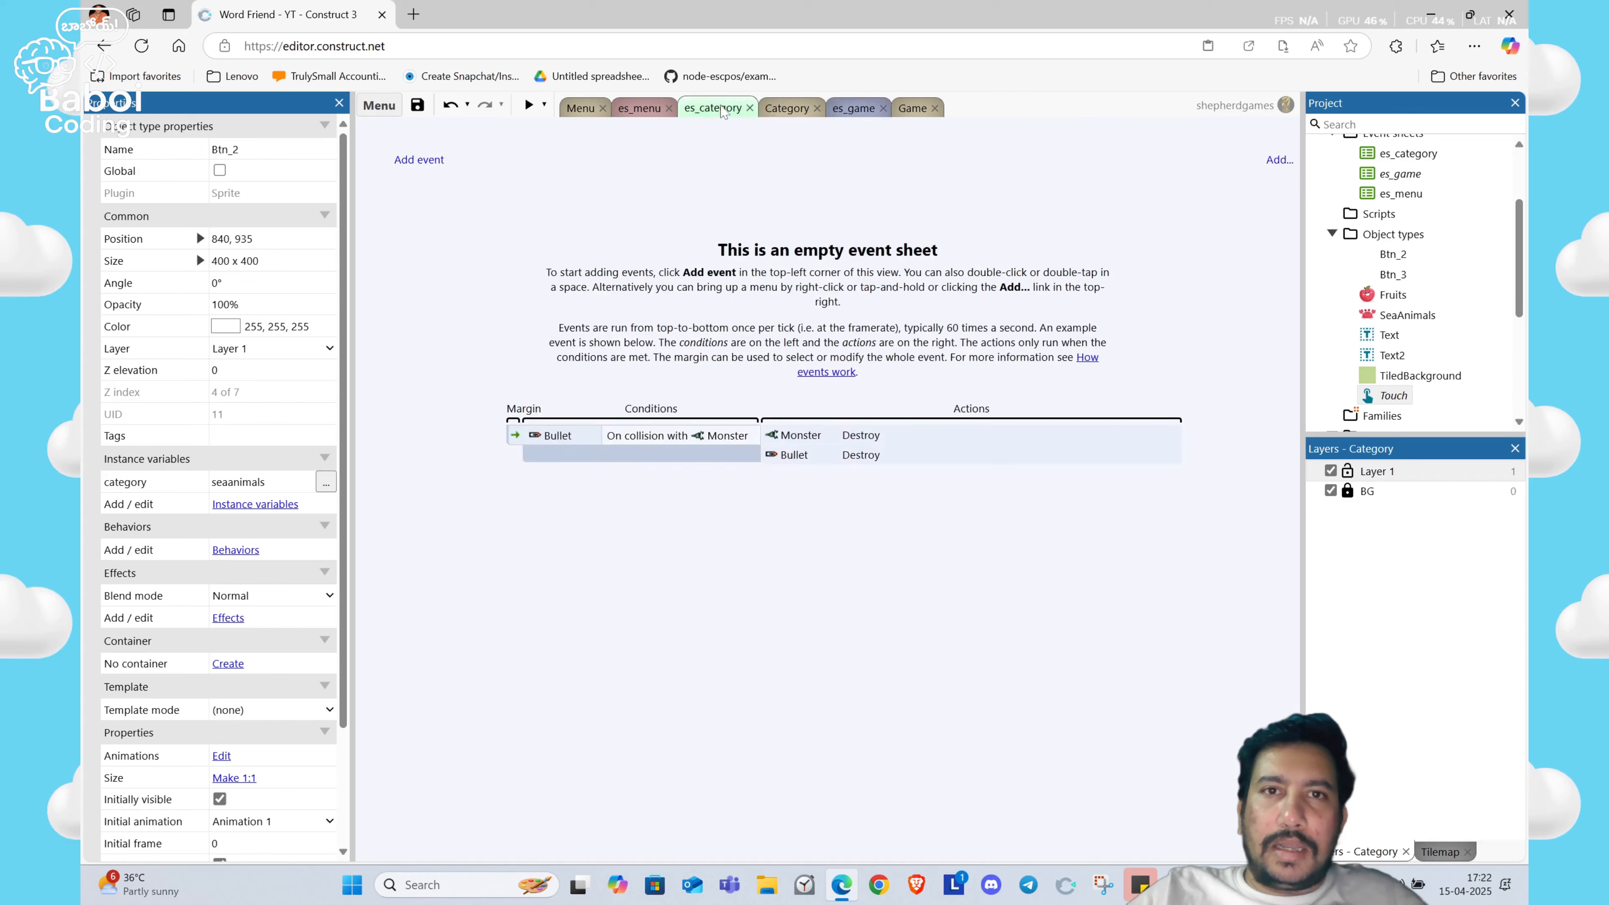
key(ctrl+z)
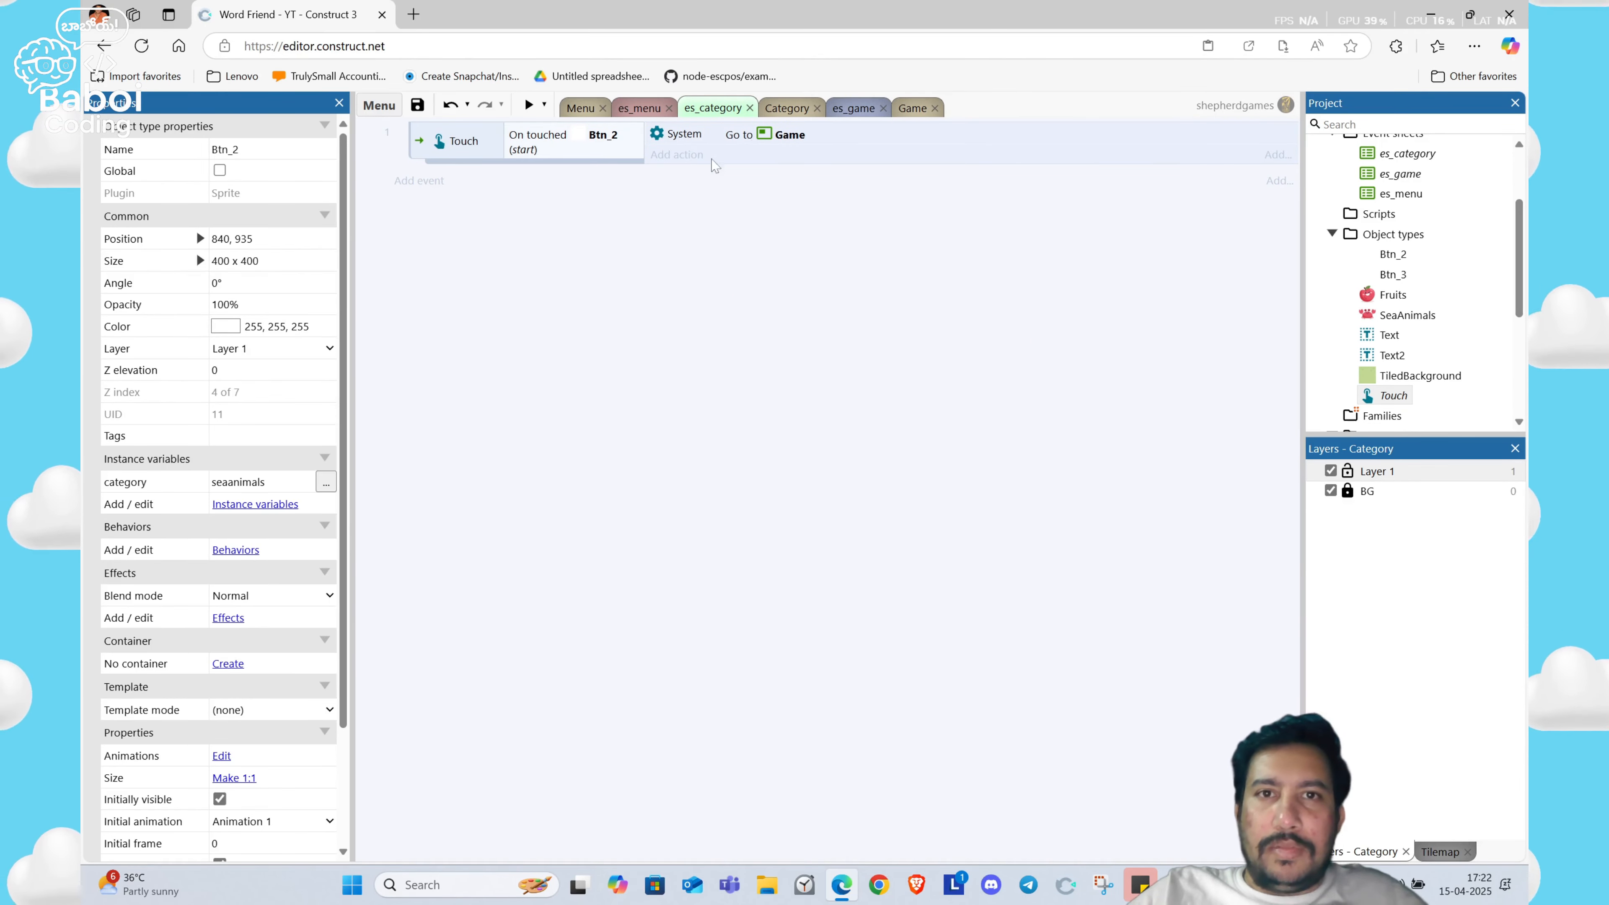
Step: Check the Fruits card's category variable, and add a System Set value action setting the global category to Btn_2.category in the es_category touch event
click(781, 109)
click(734, 454)
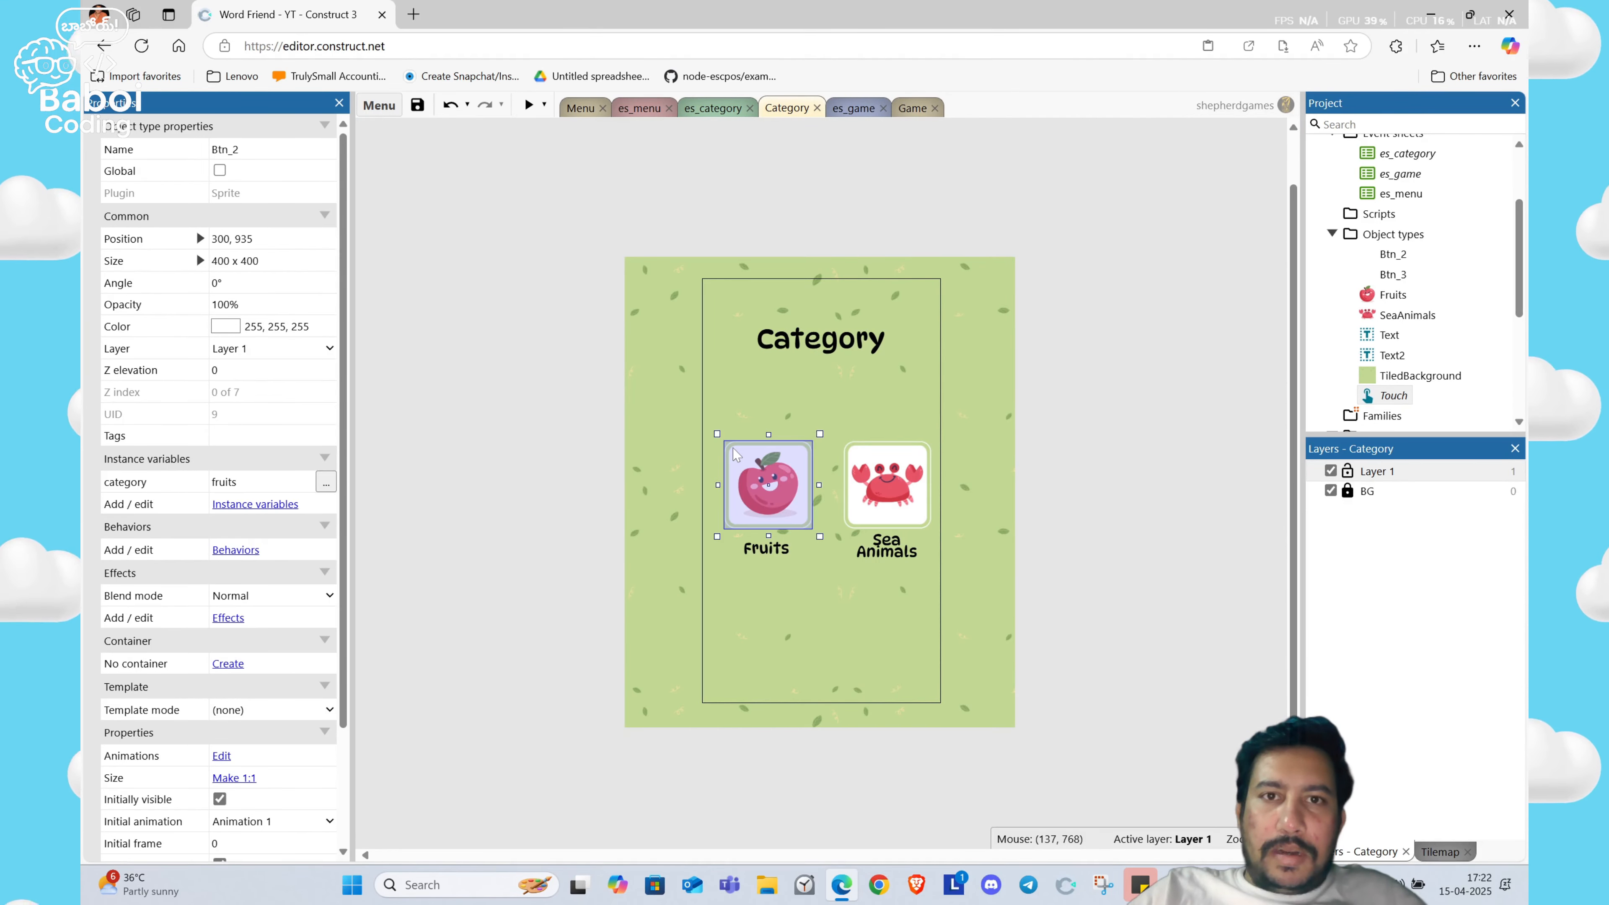
click(733, 112)
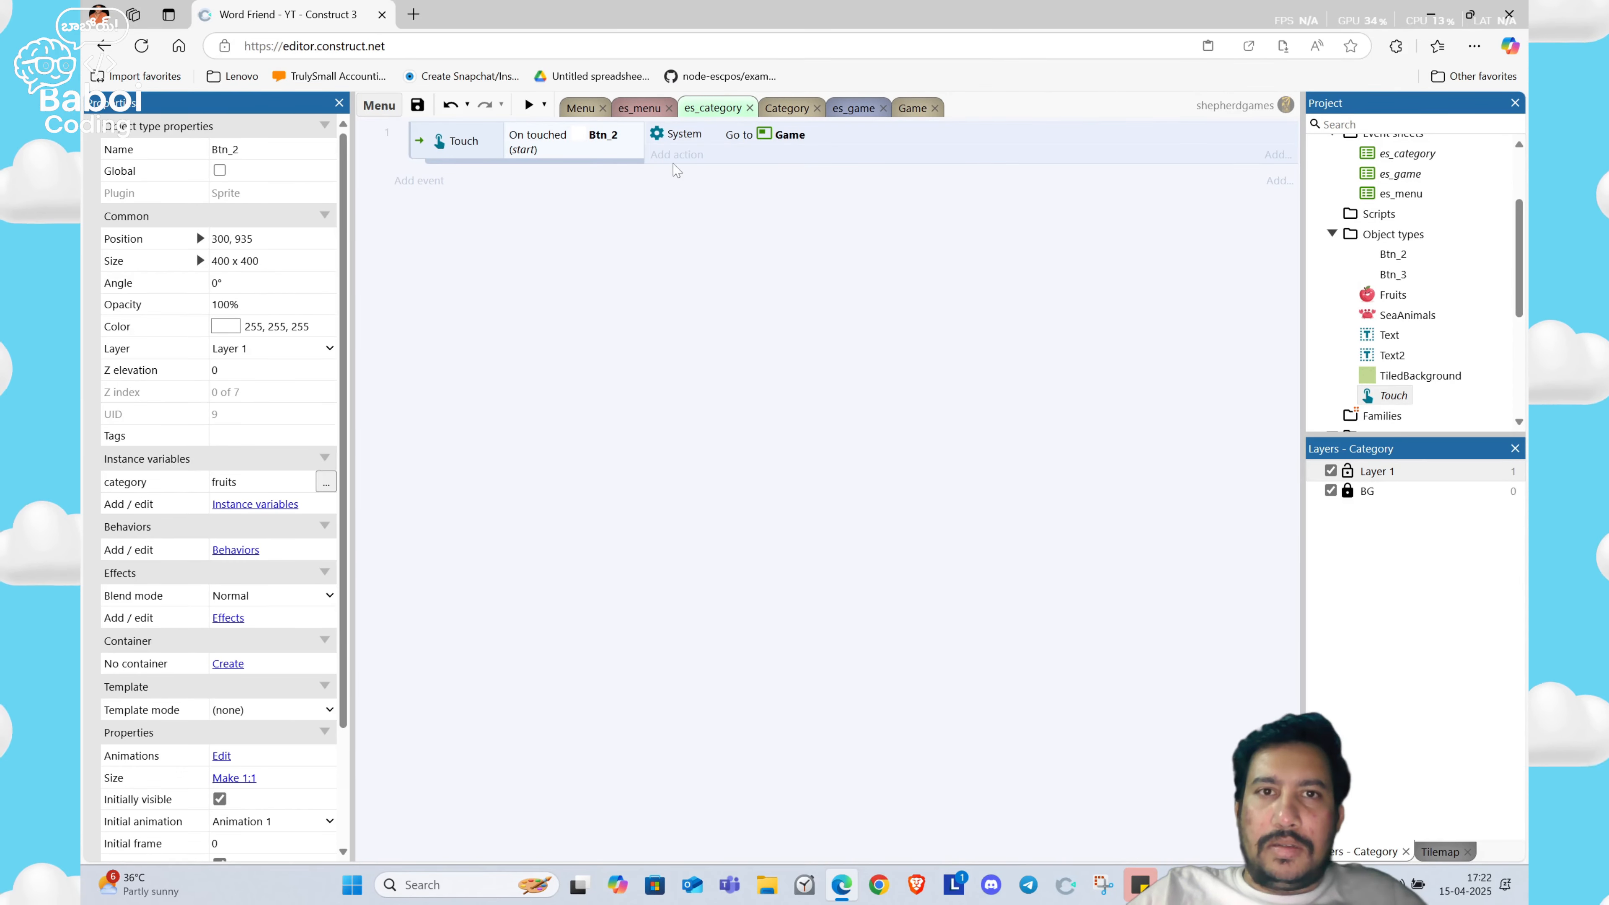
click(684, 155)
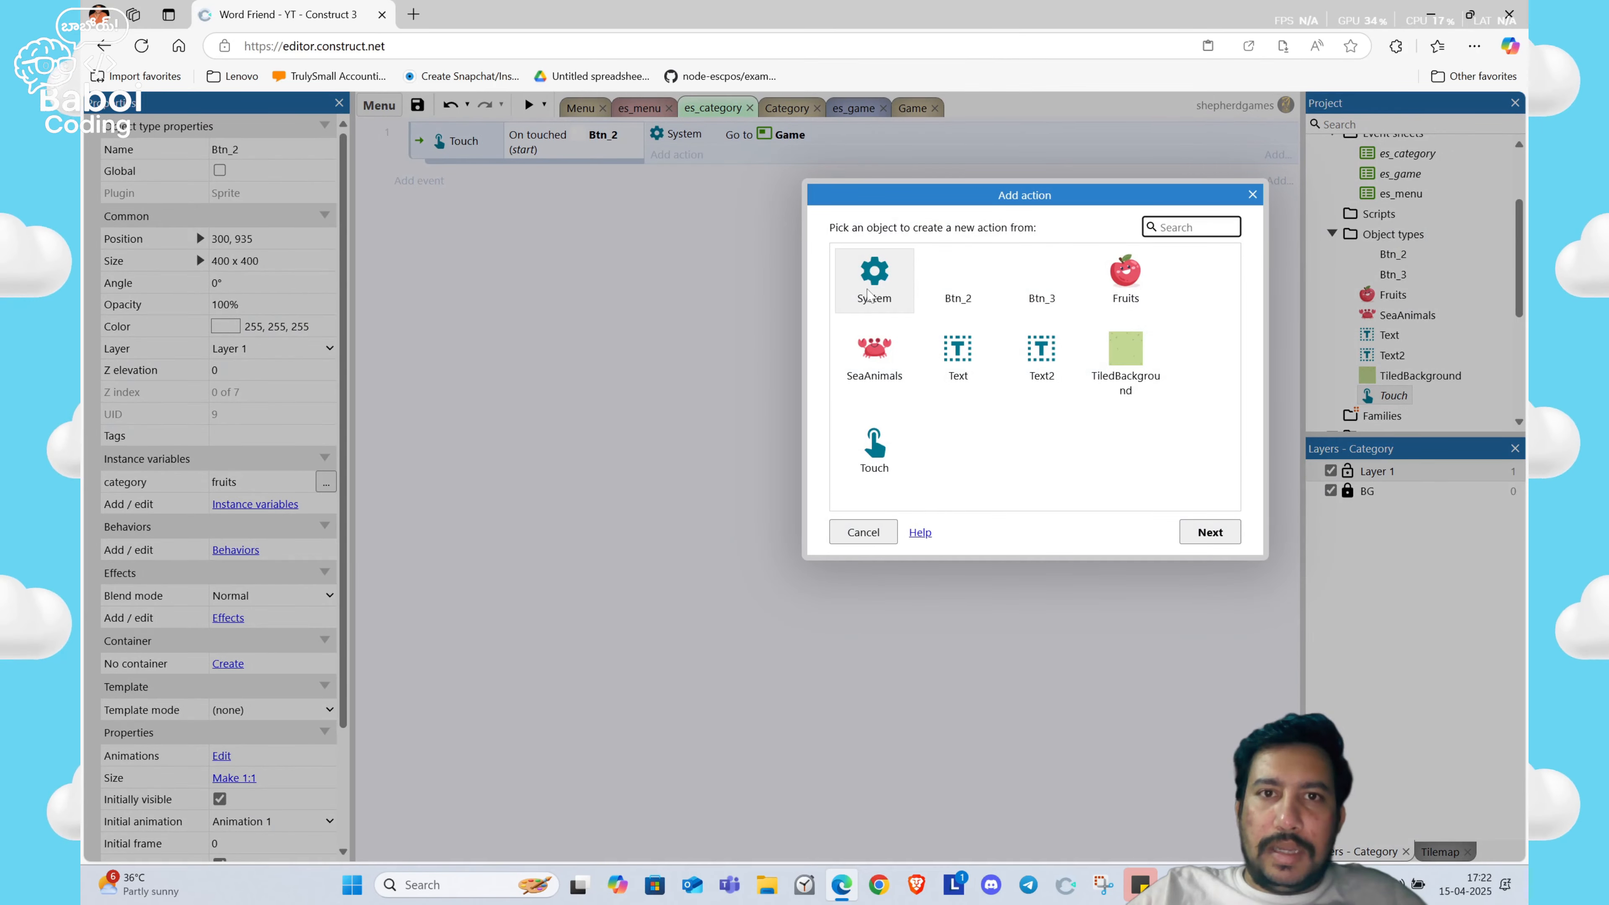
double_click(871, 280)
scroll(1013, 462, down, 2)
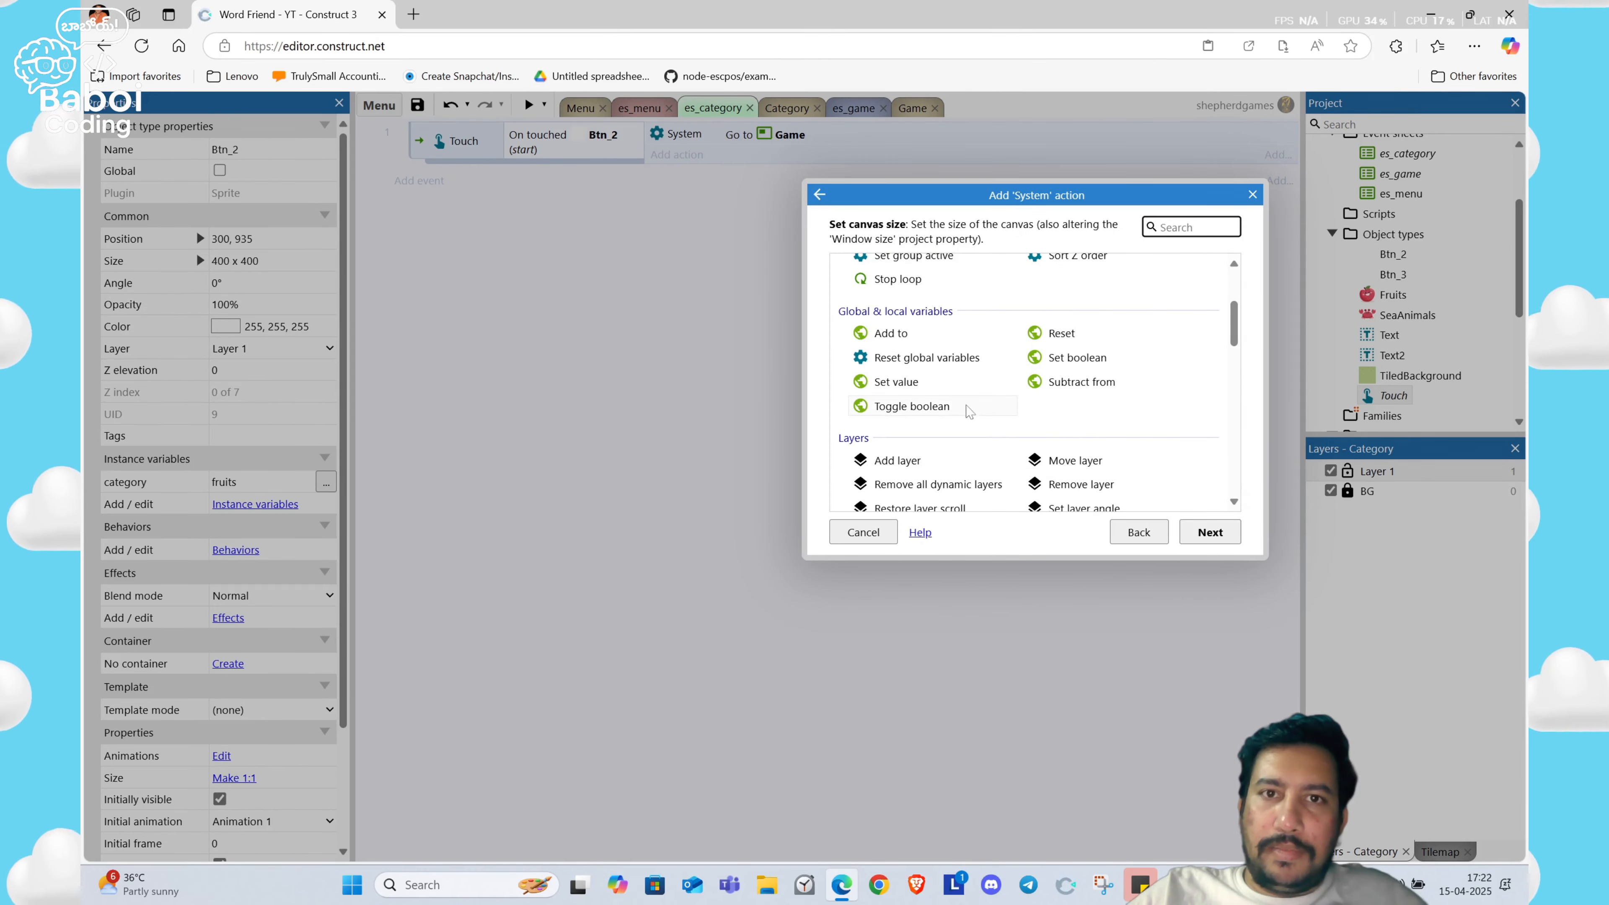
double_click(912, 383)
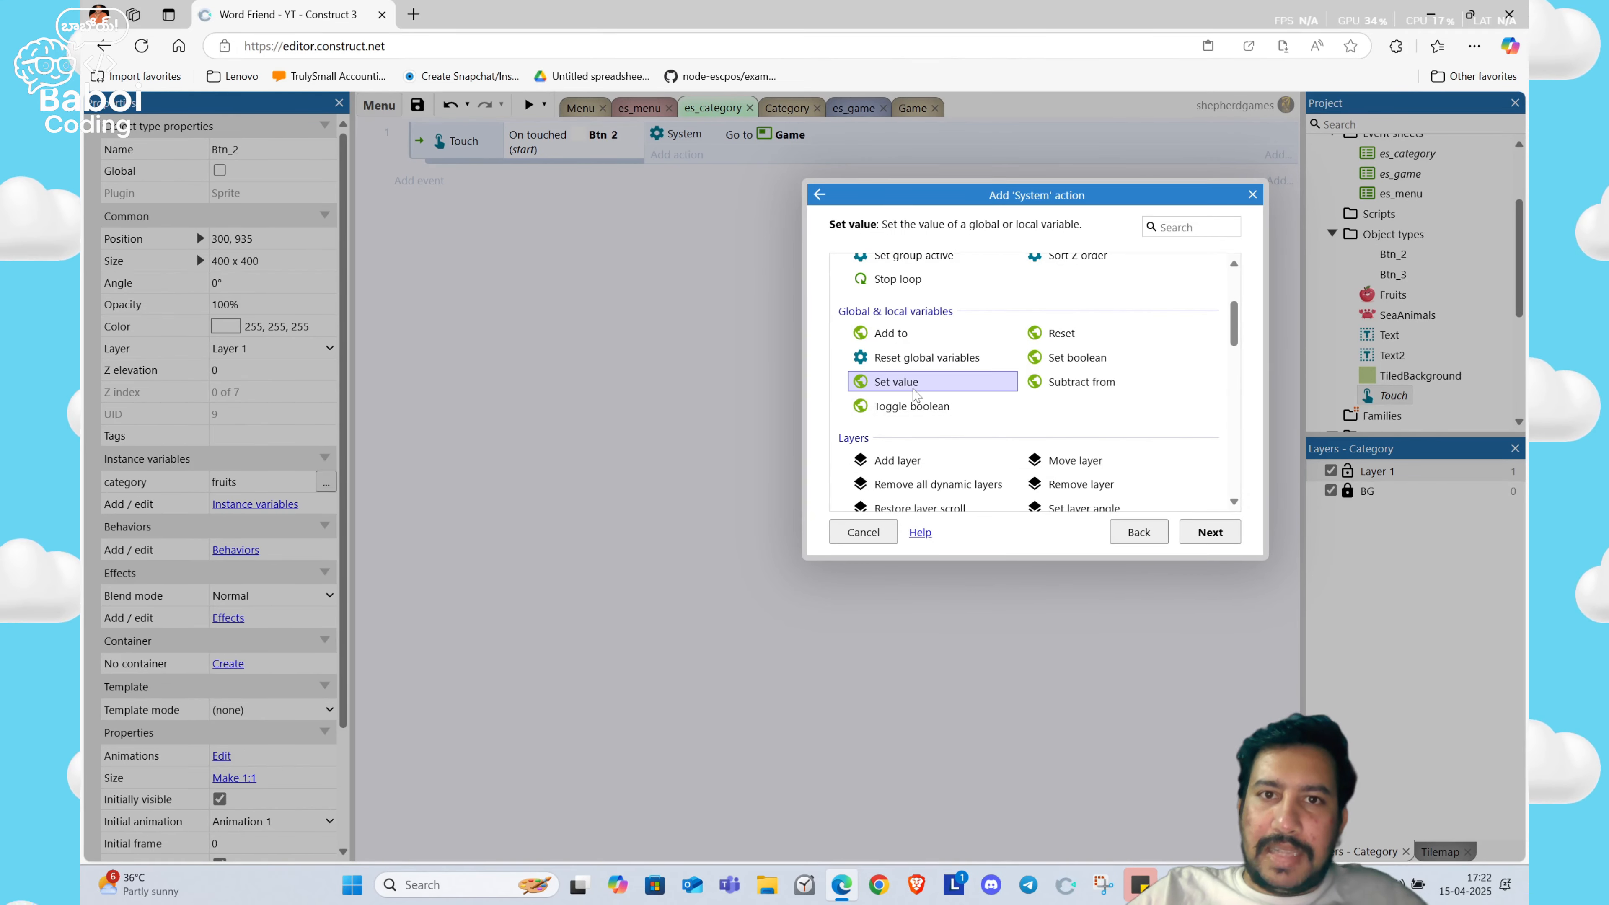
key(Tab)
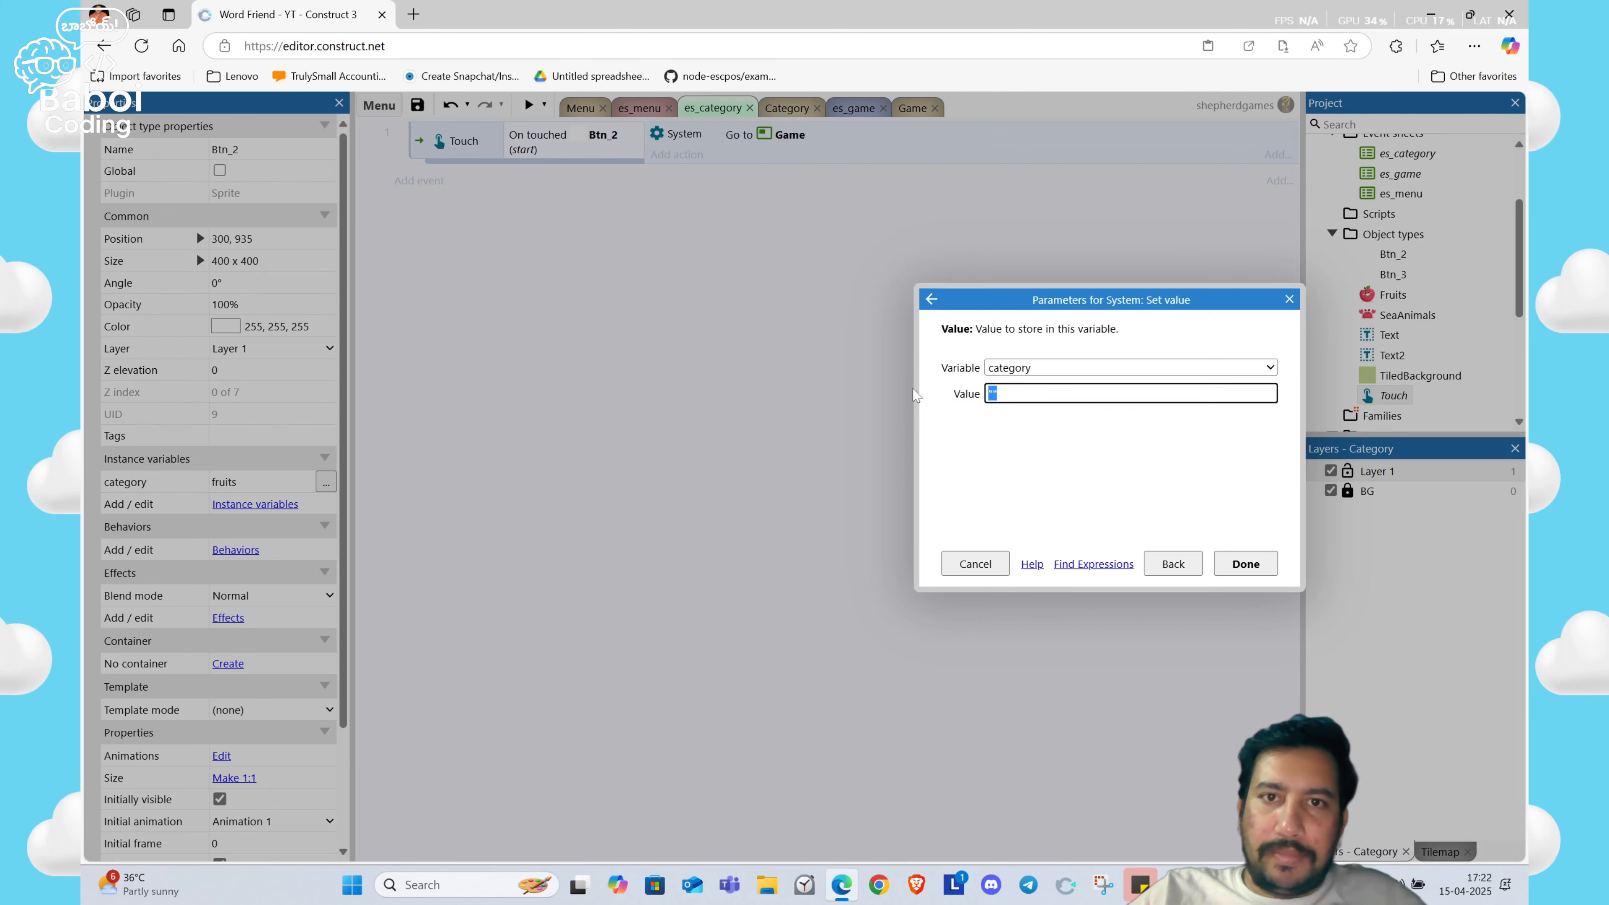
click(1029, 368)
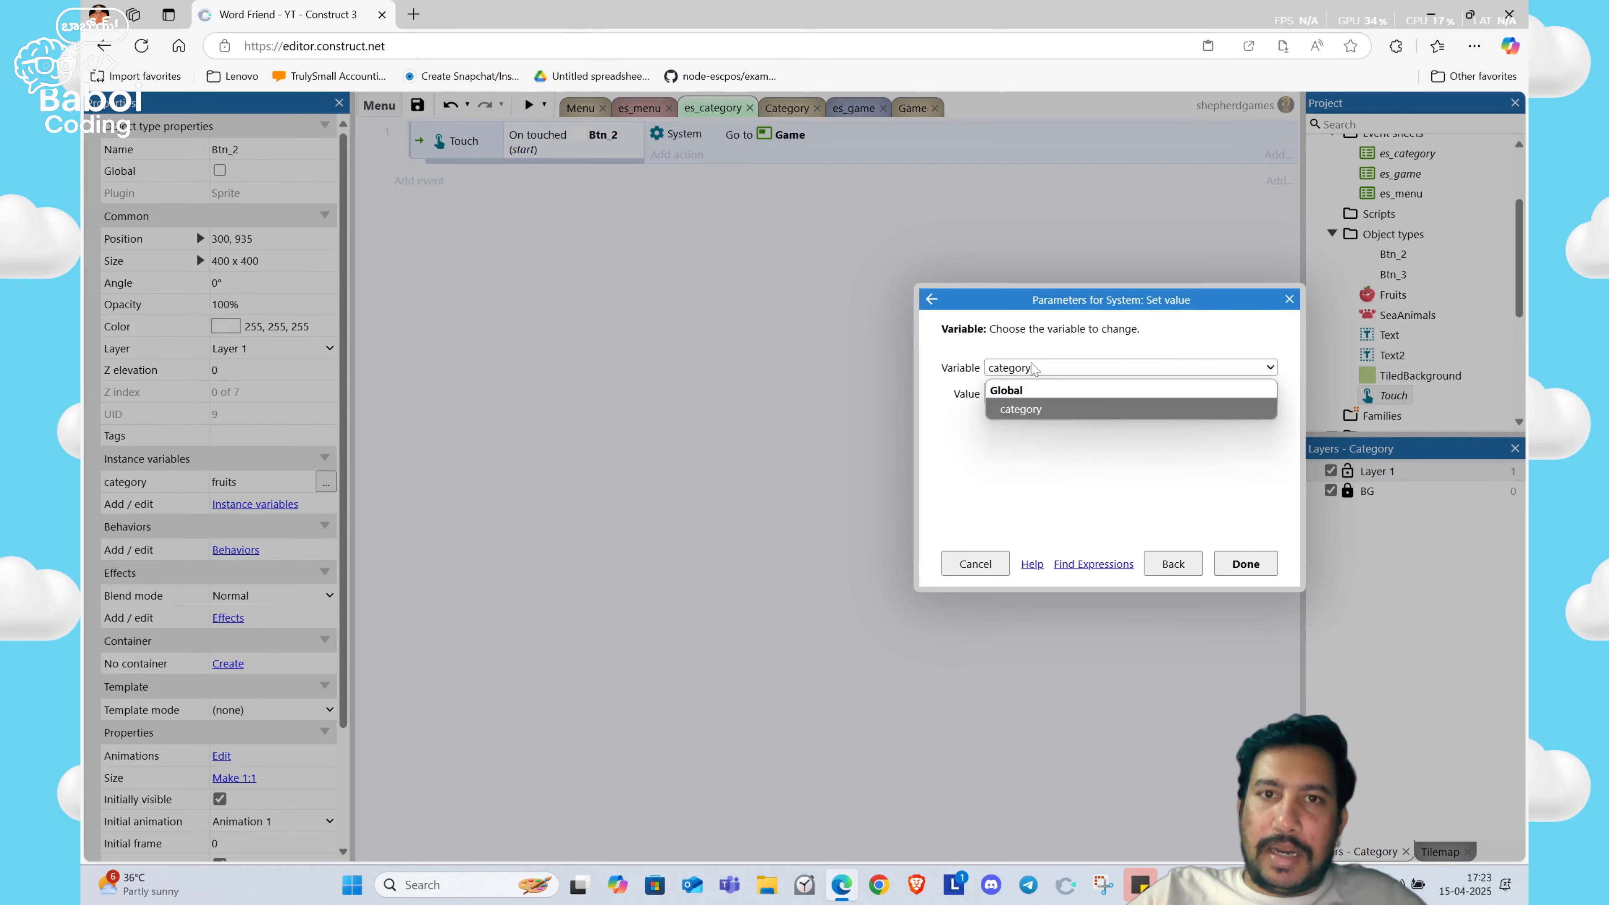
click(1038, 411)
key(Tab)
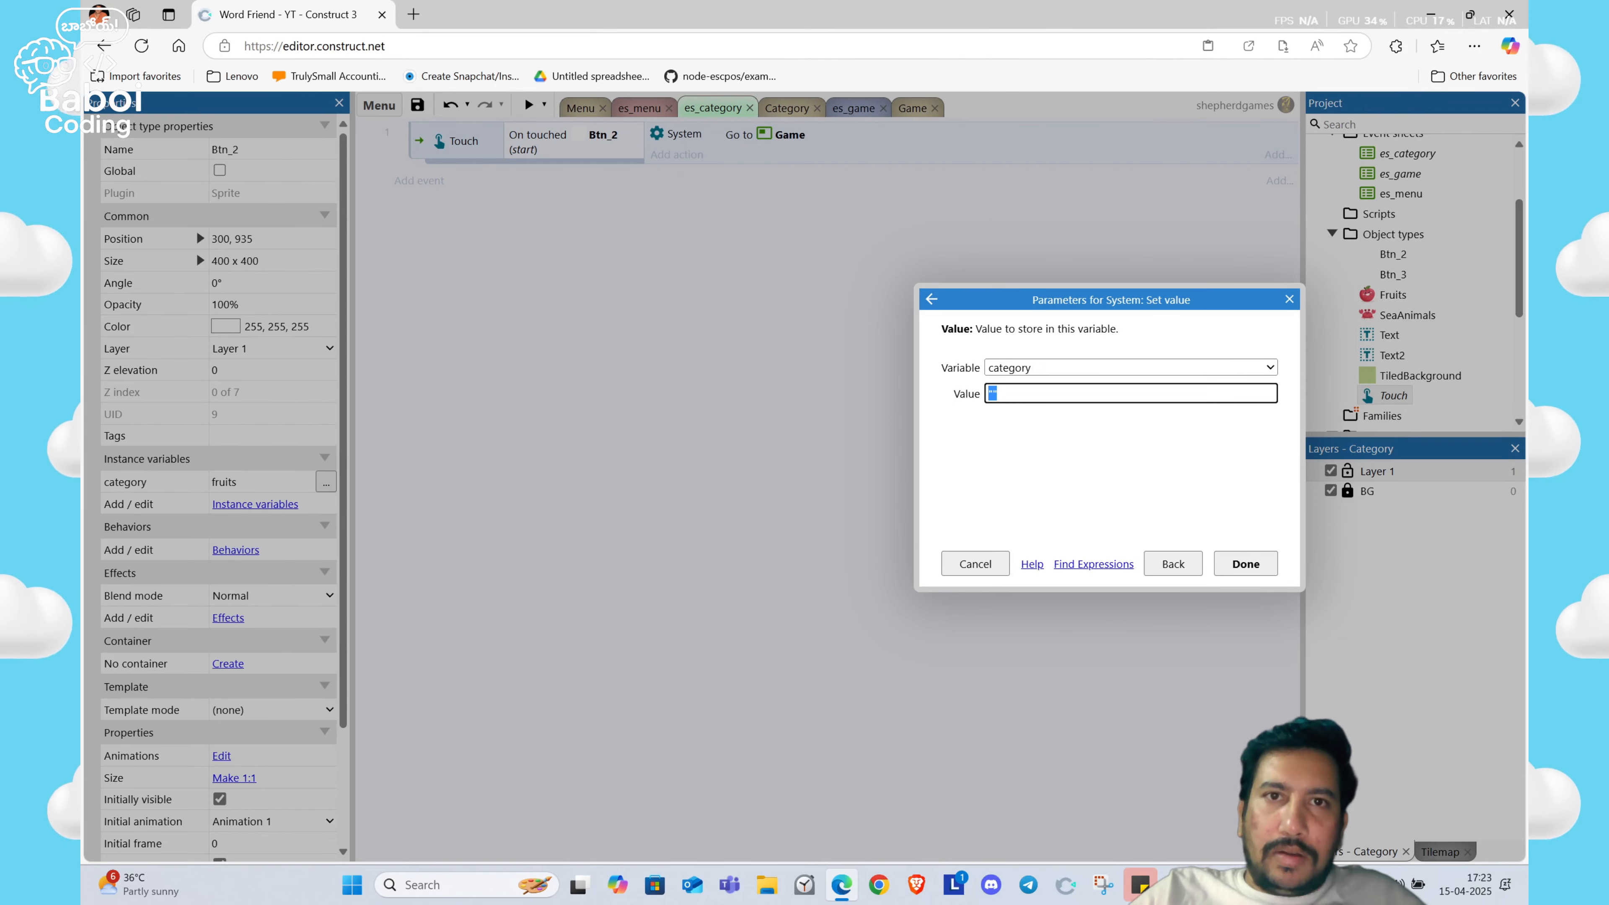
text(Btn_2.)
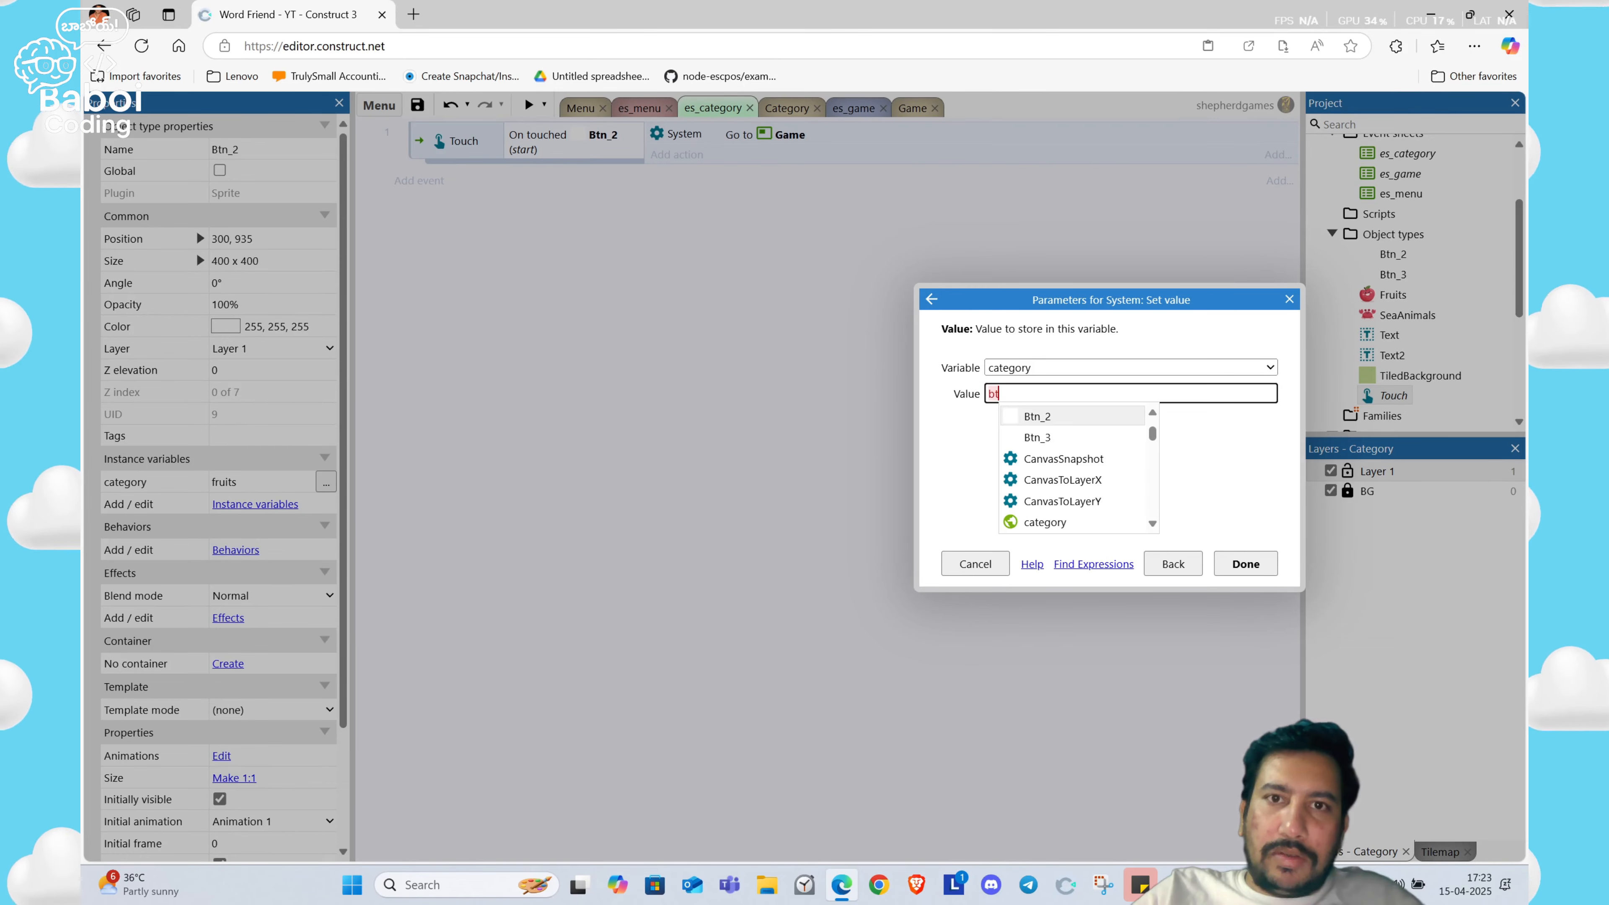
text(category)
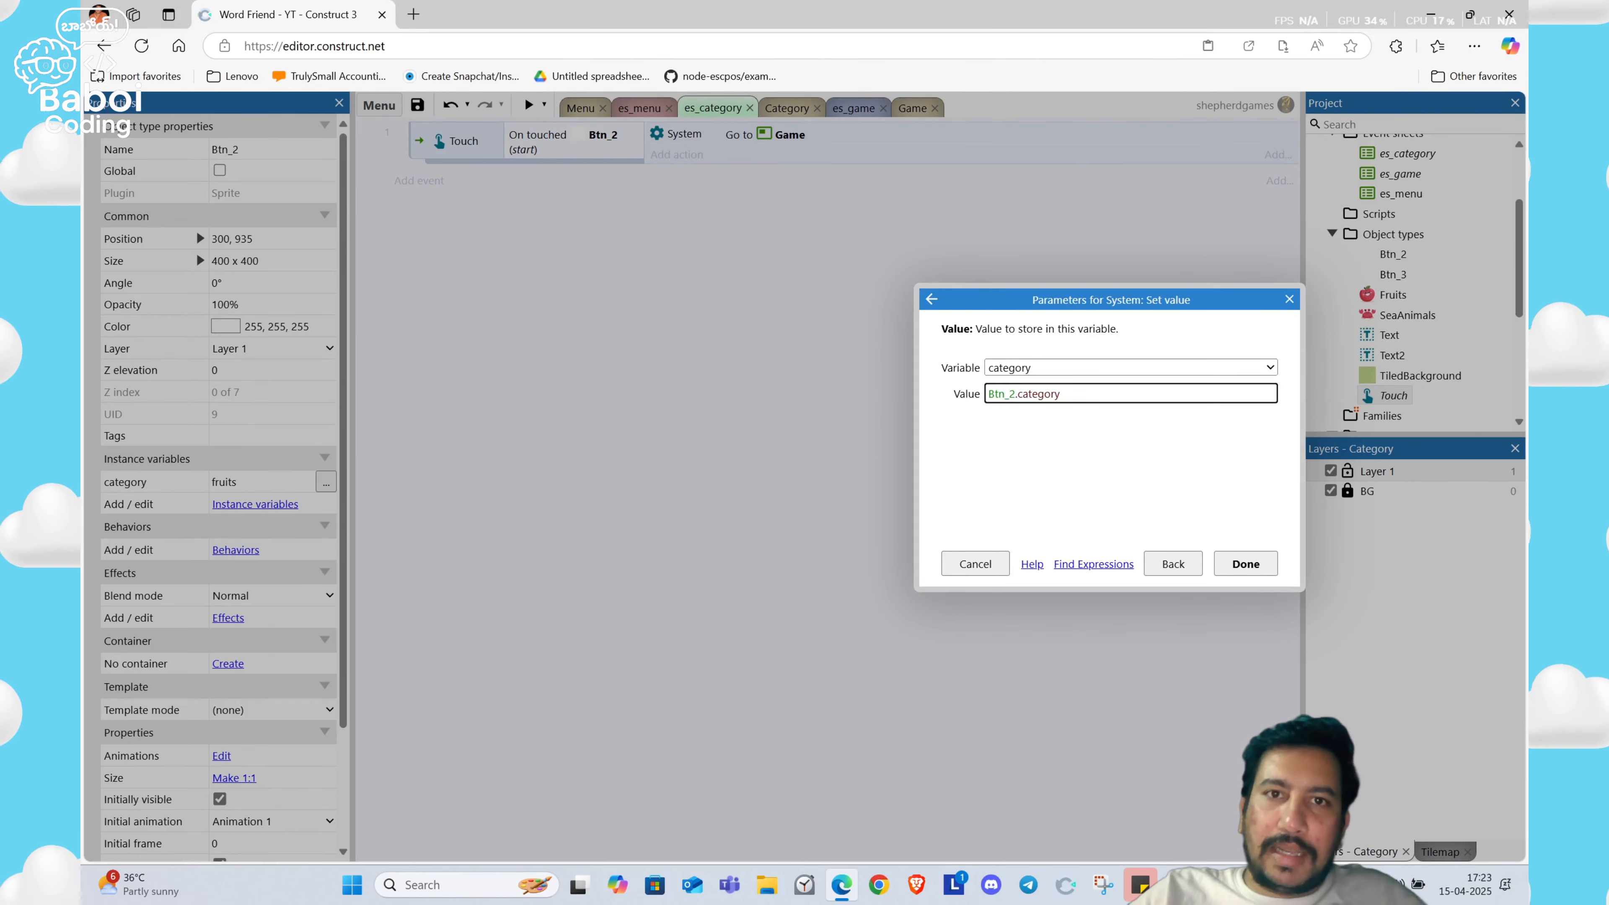
key(Return)
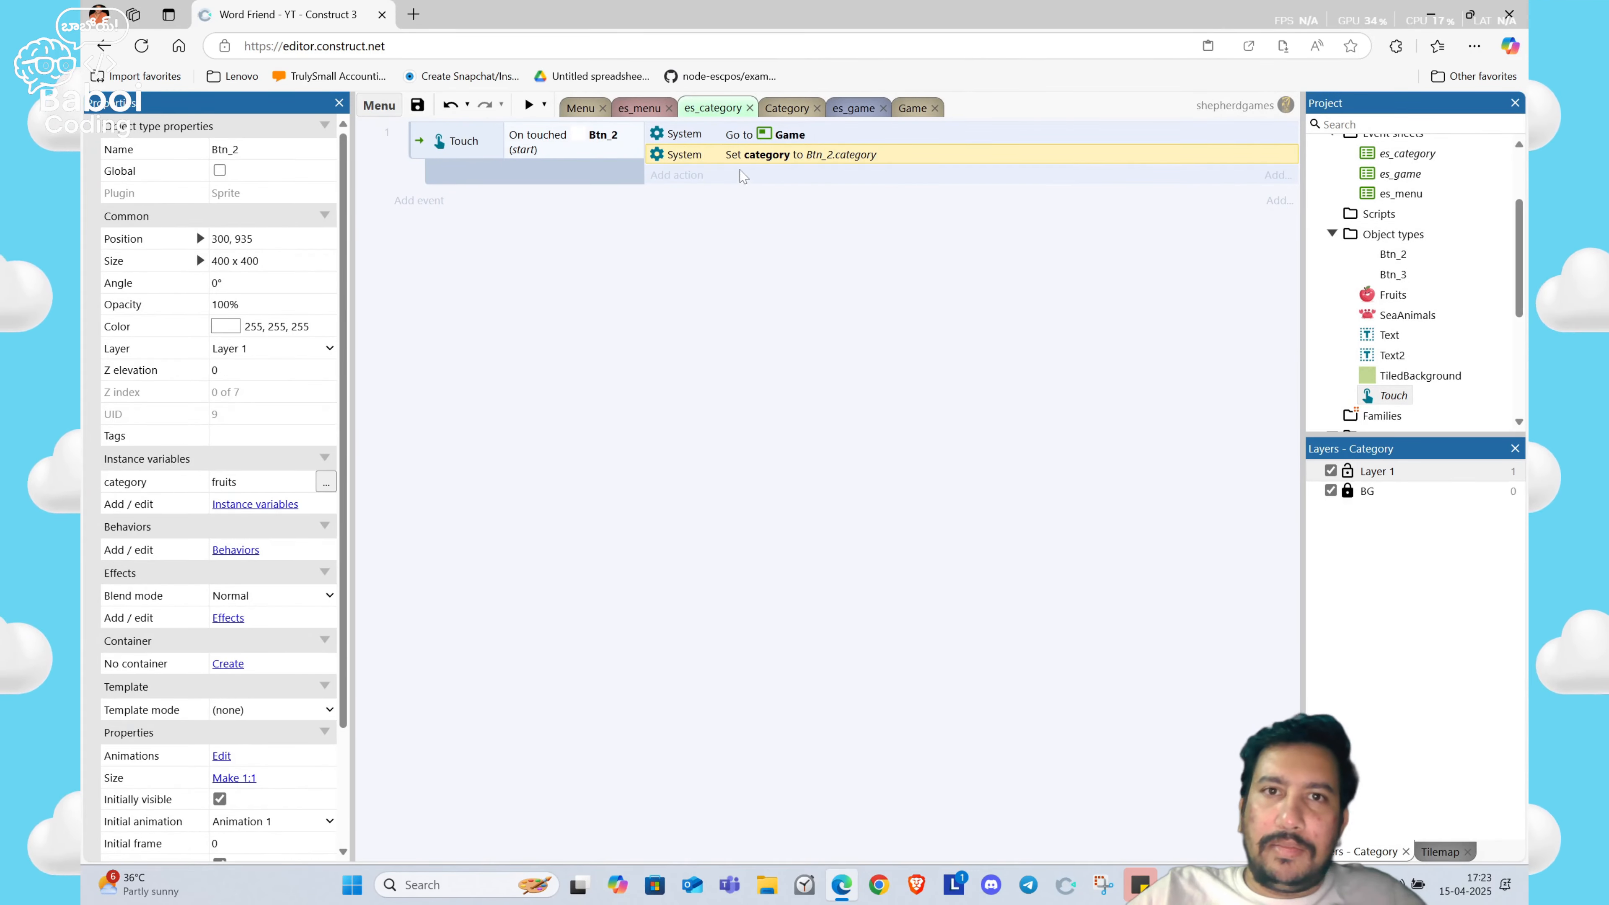
Step: Reorder the touch event's actions so Set category comes before Go to Game, and save the project
drag(755, 157, 757, 166)
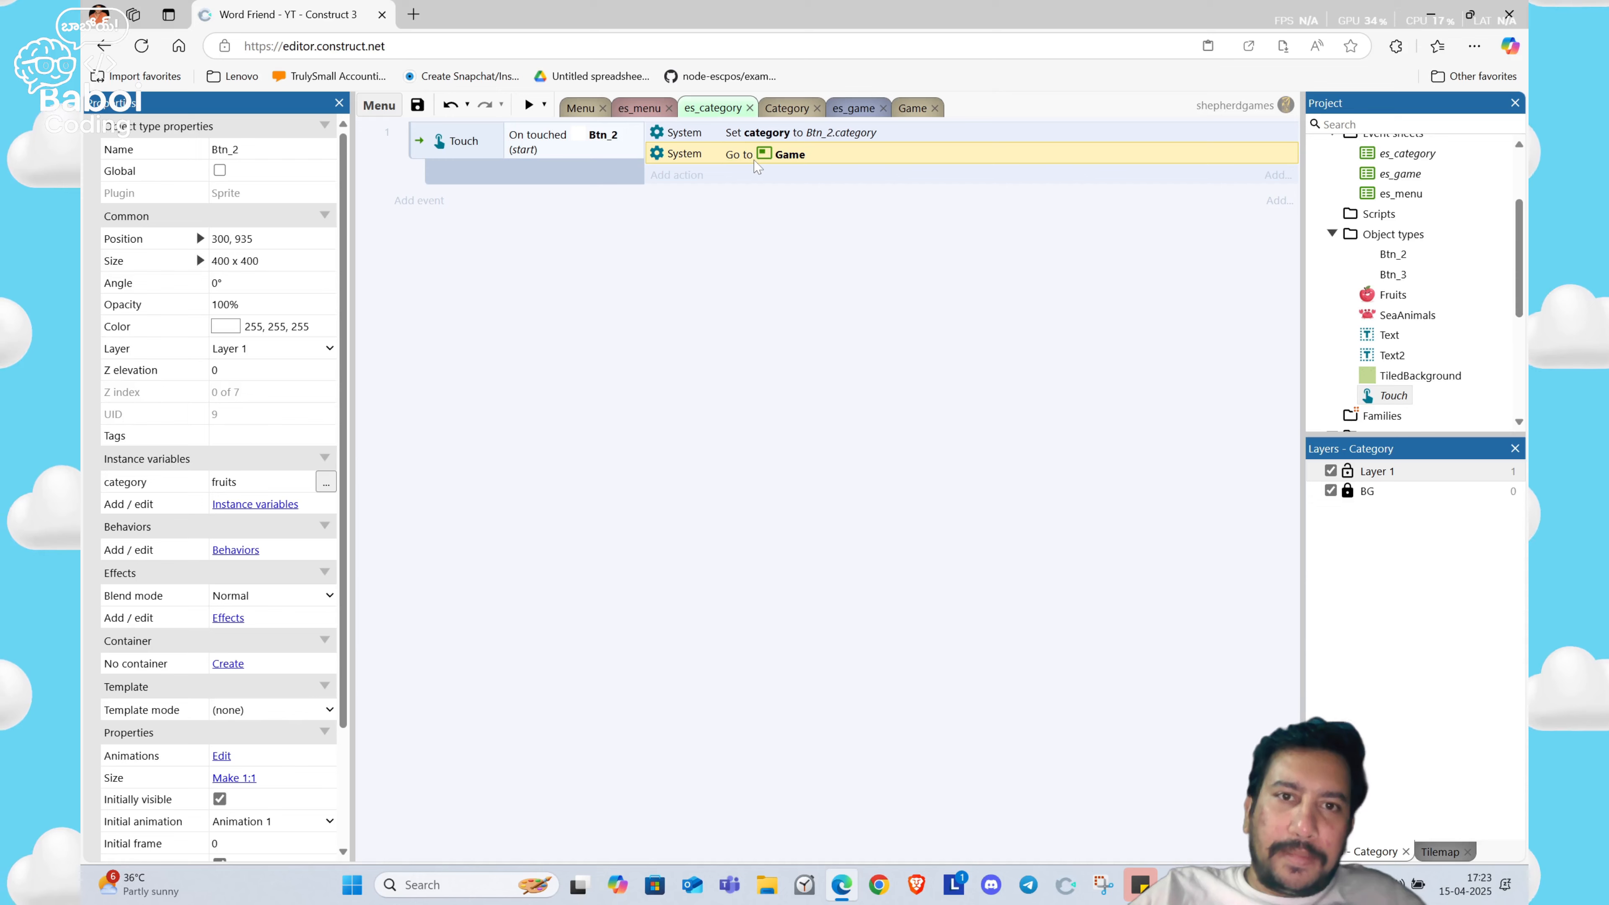
click(783, 109)
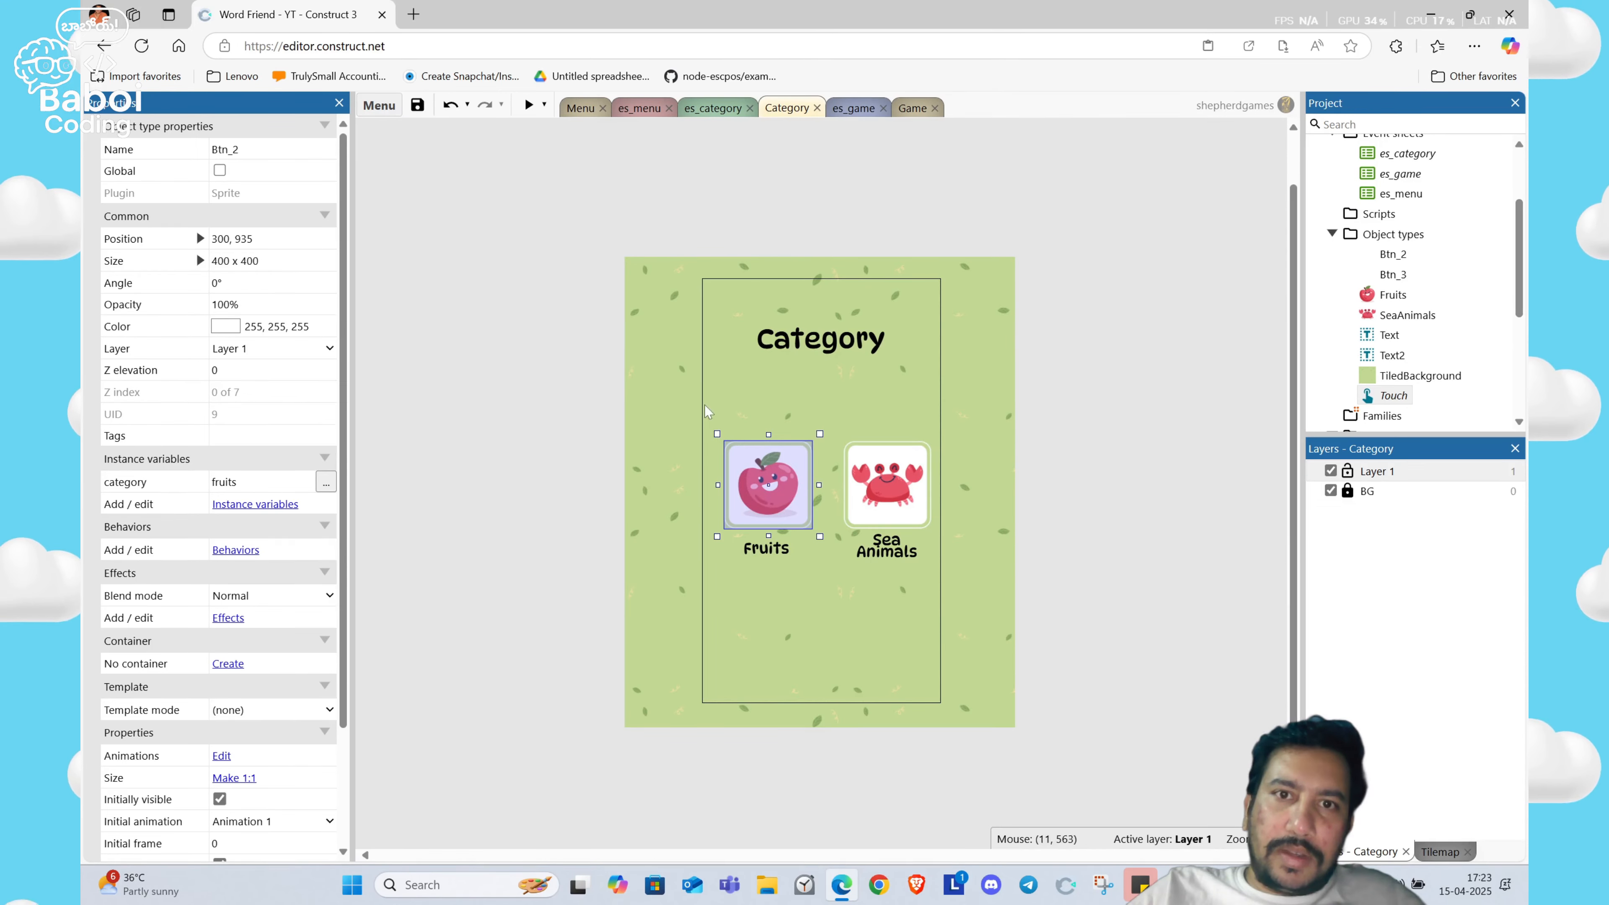
click(868, 457)
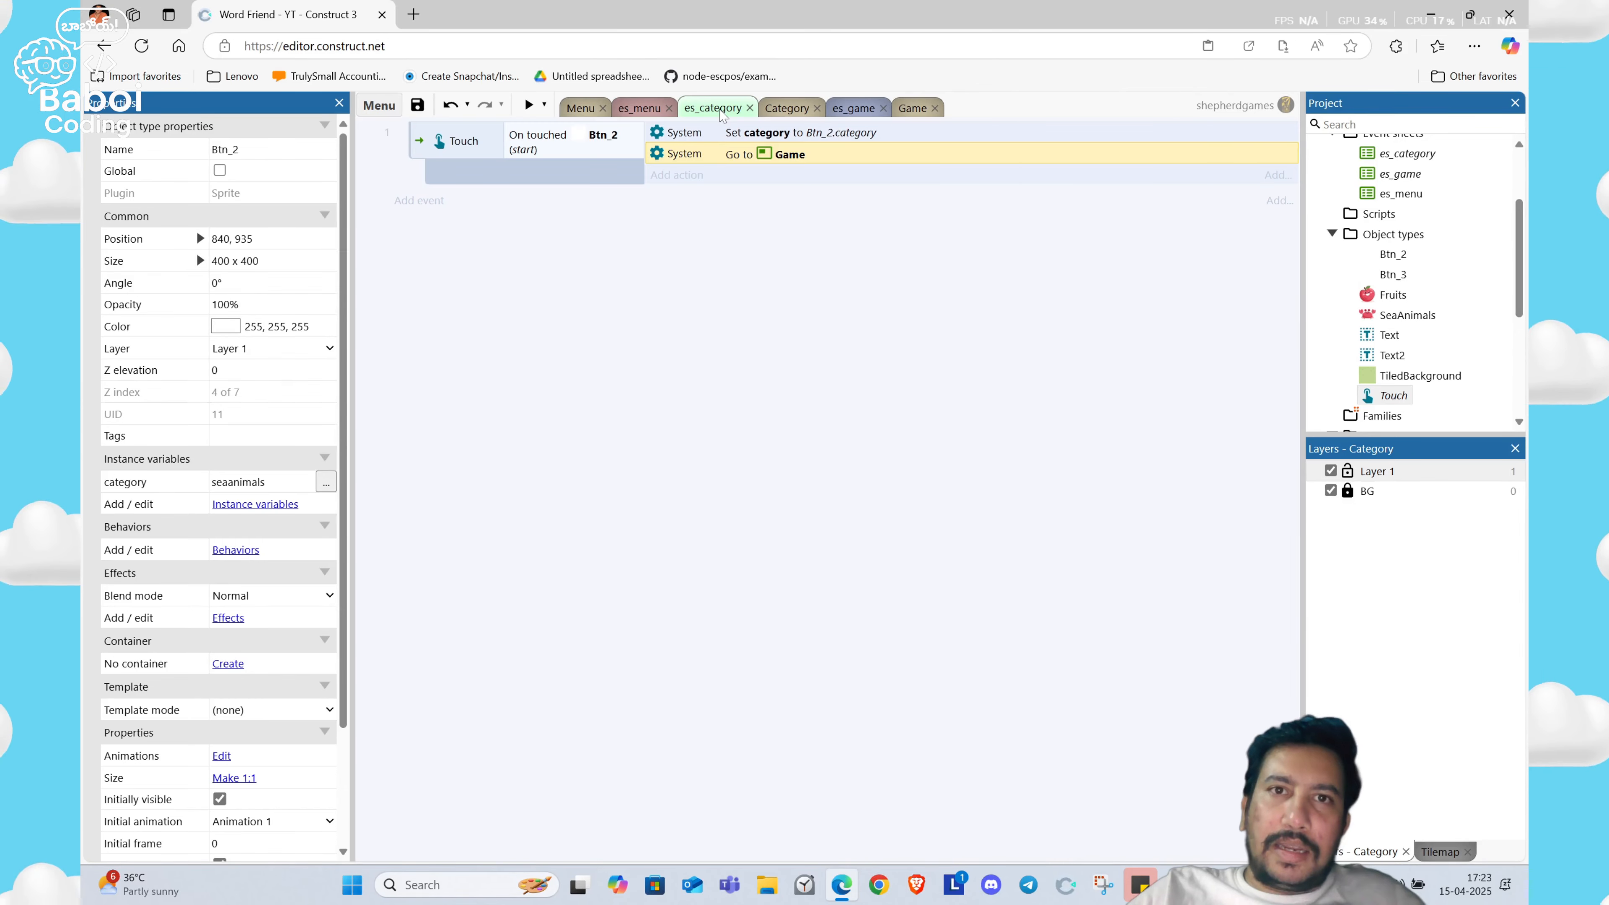
click(722, 109)
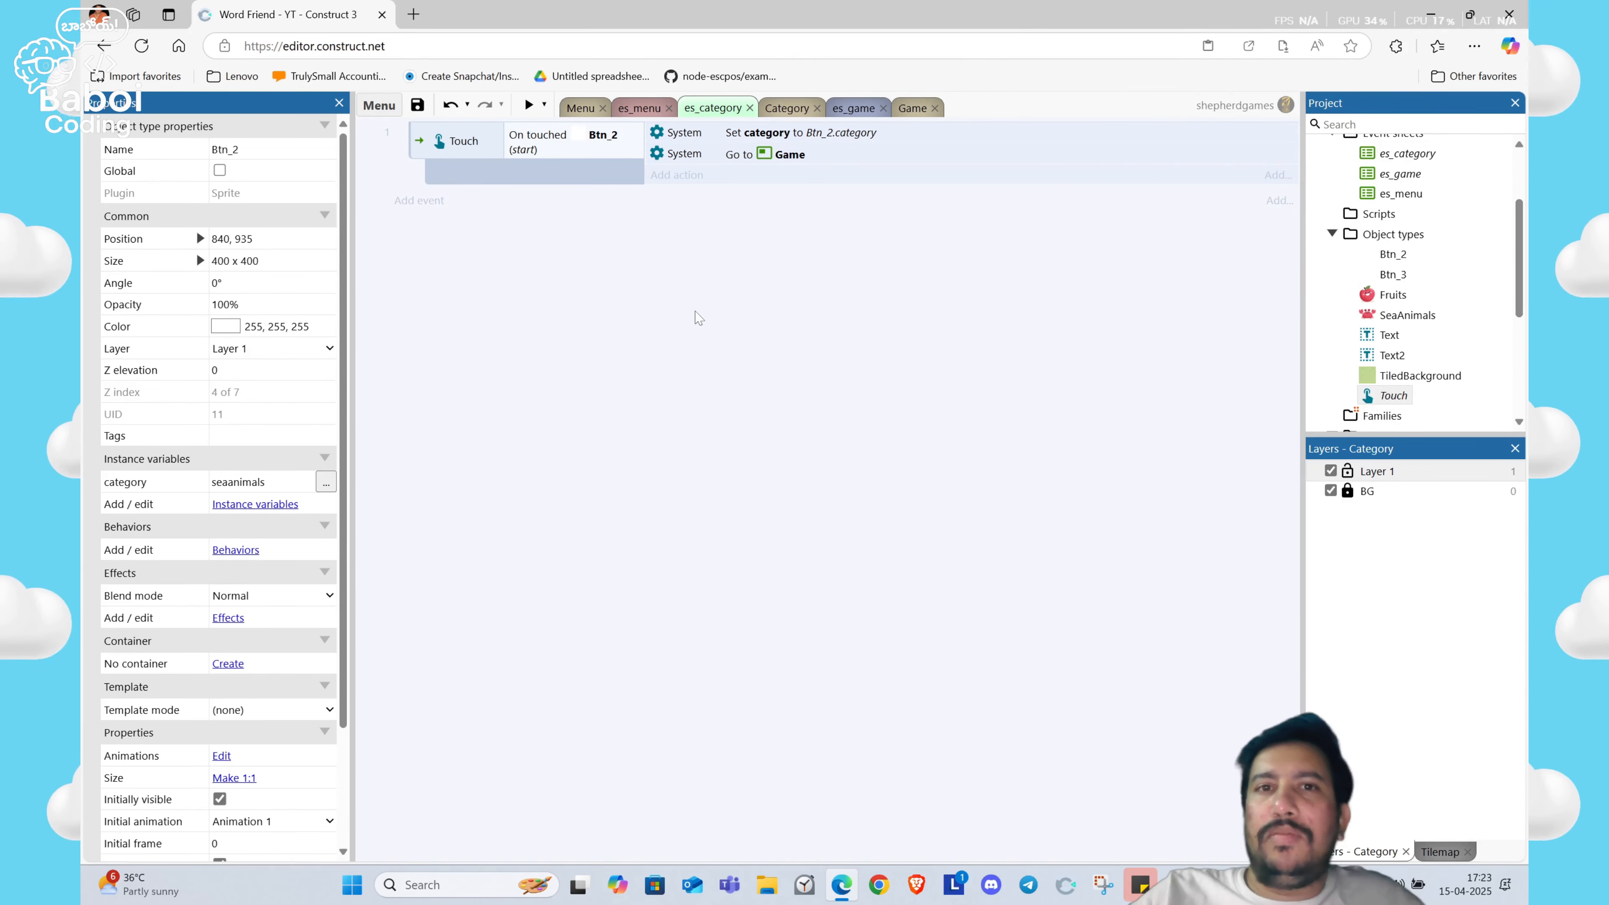
click(830, 139)
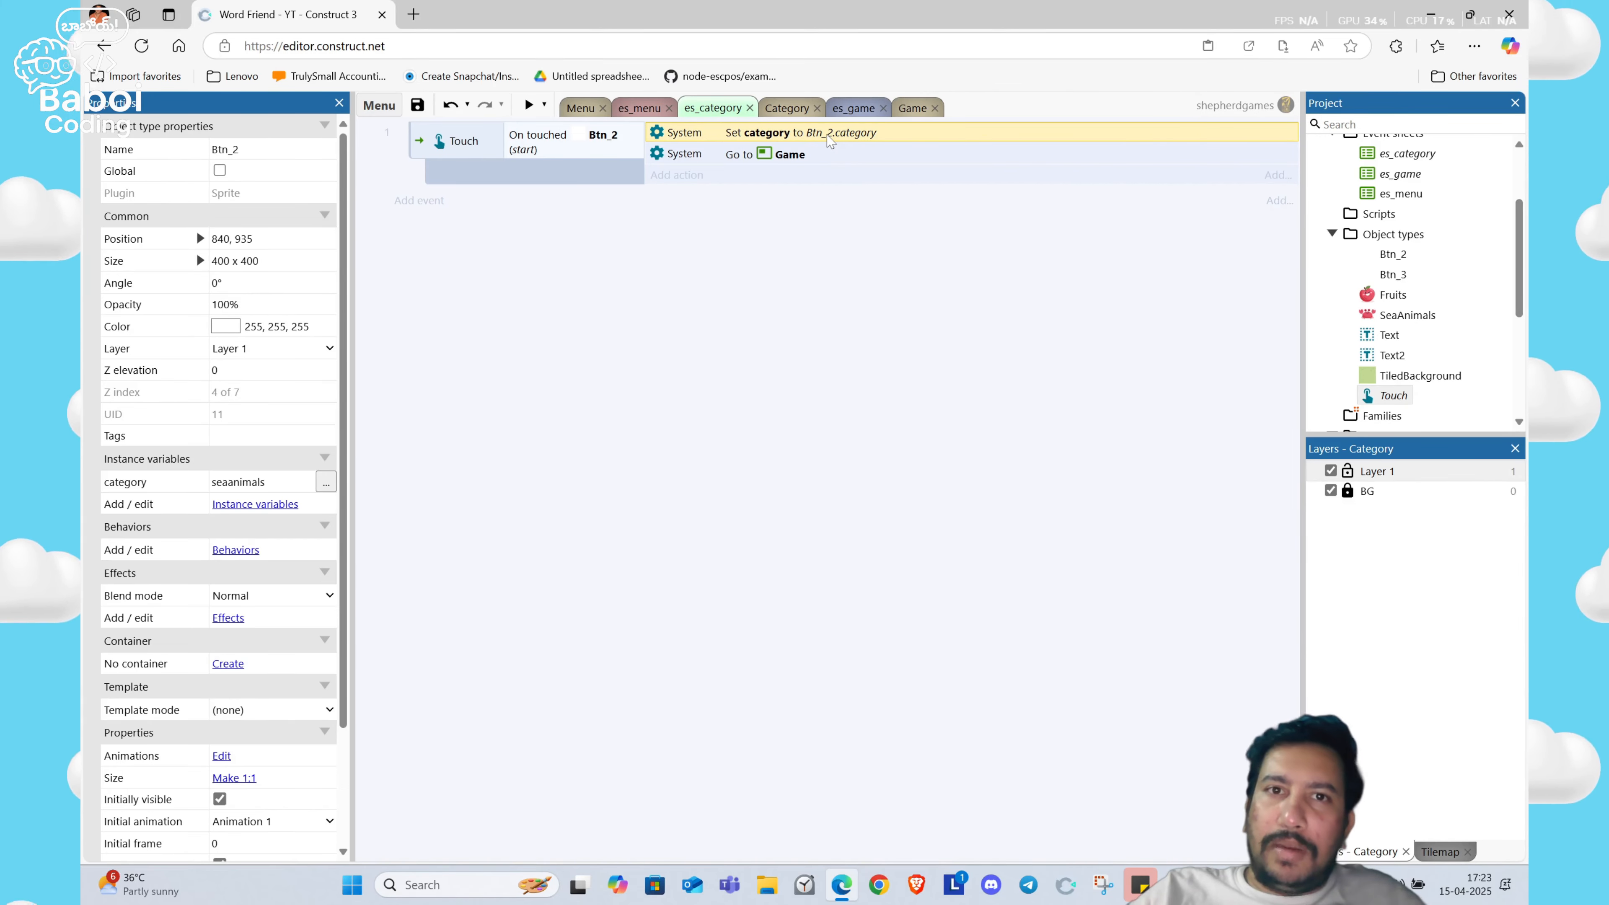
click(808, 158)
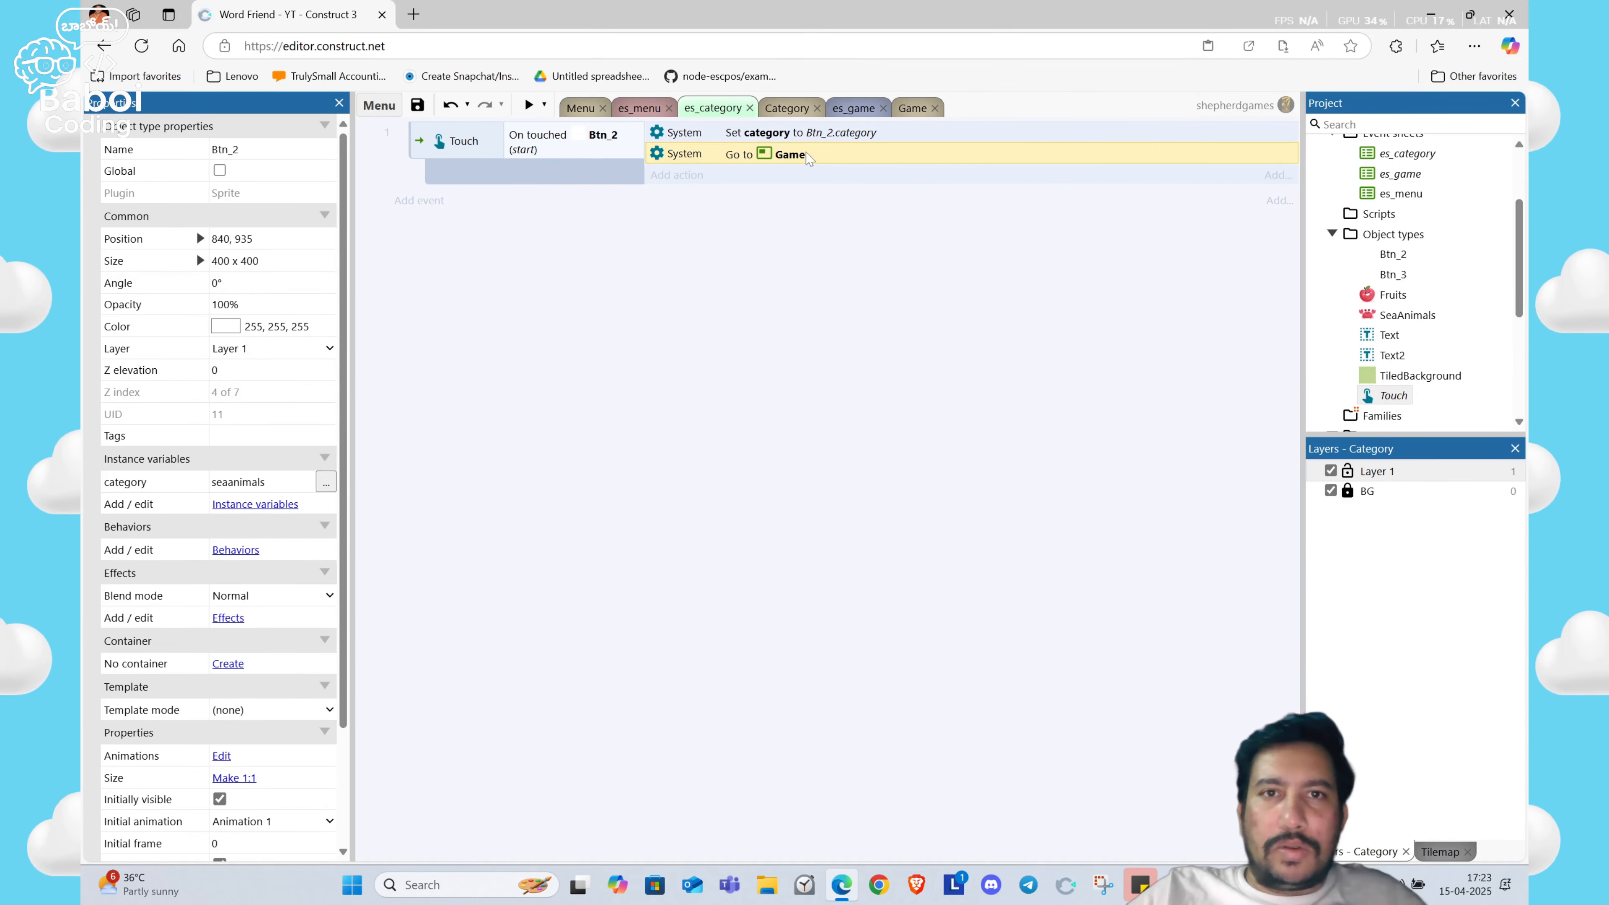
key(ctrl+s)
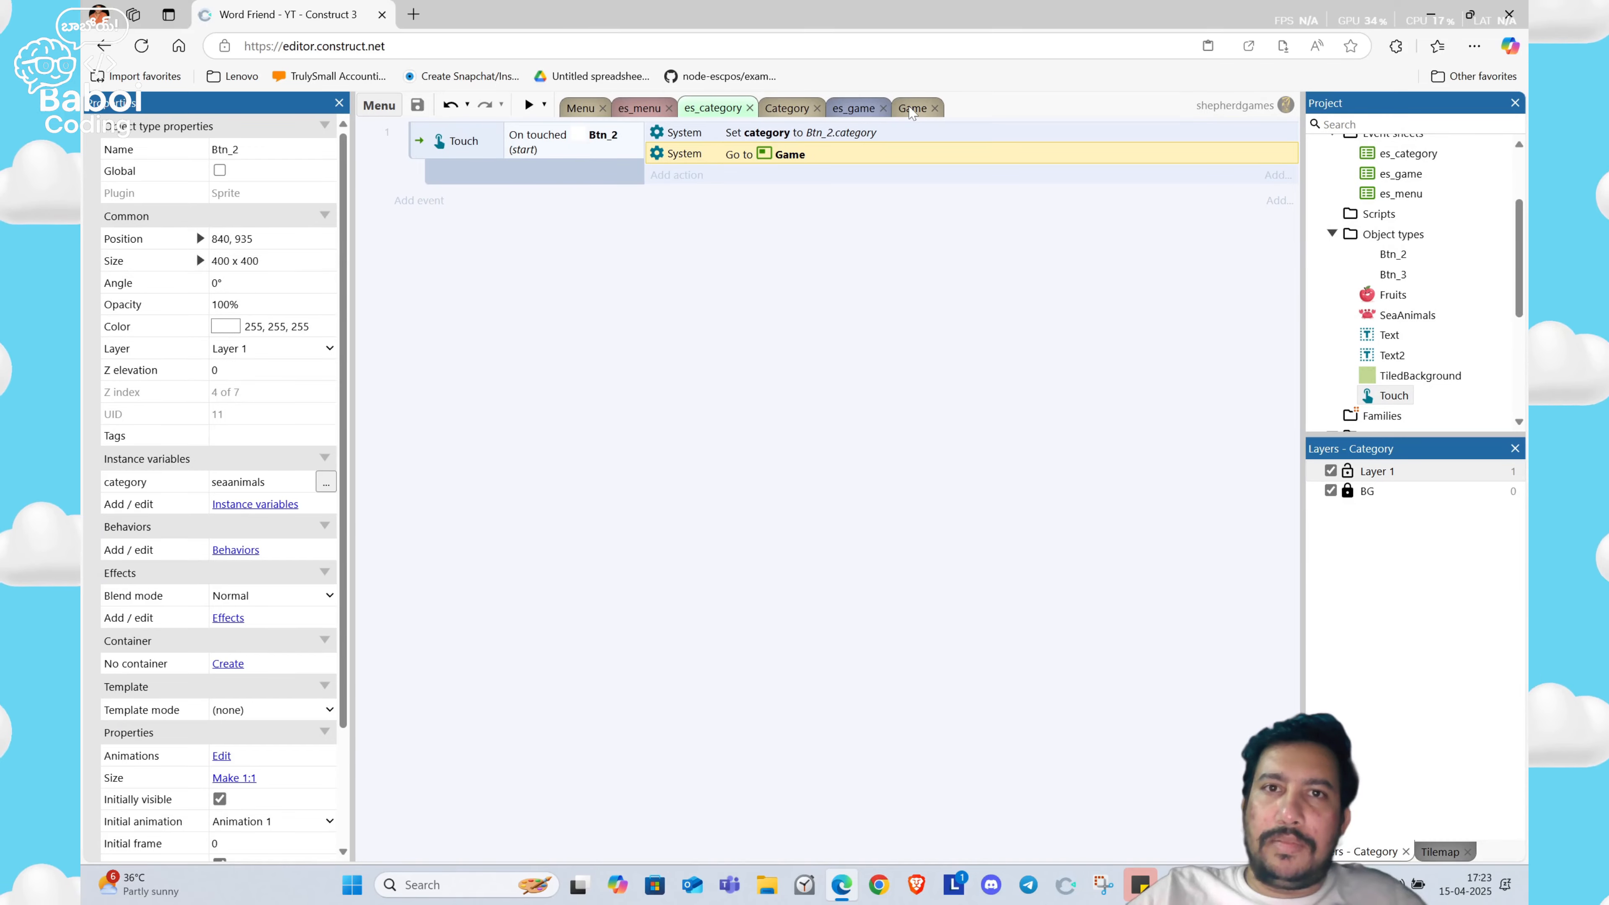
Step: Clone the Text object type and place an instance of the copy at the upper-right edge of the Game layout
click(910, 111)
click(843, 290)
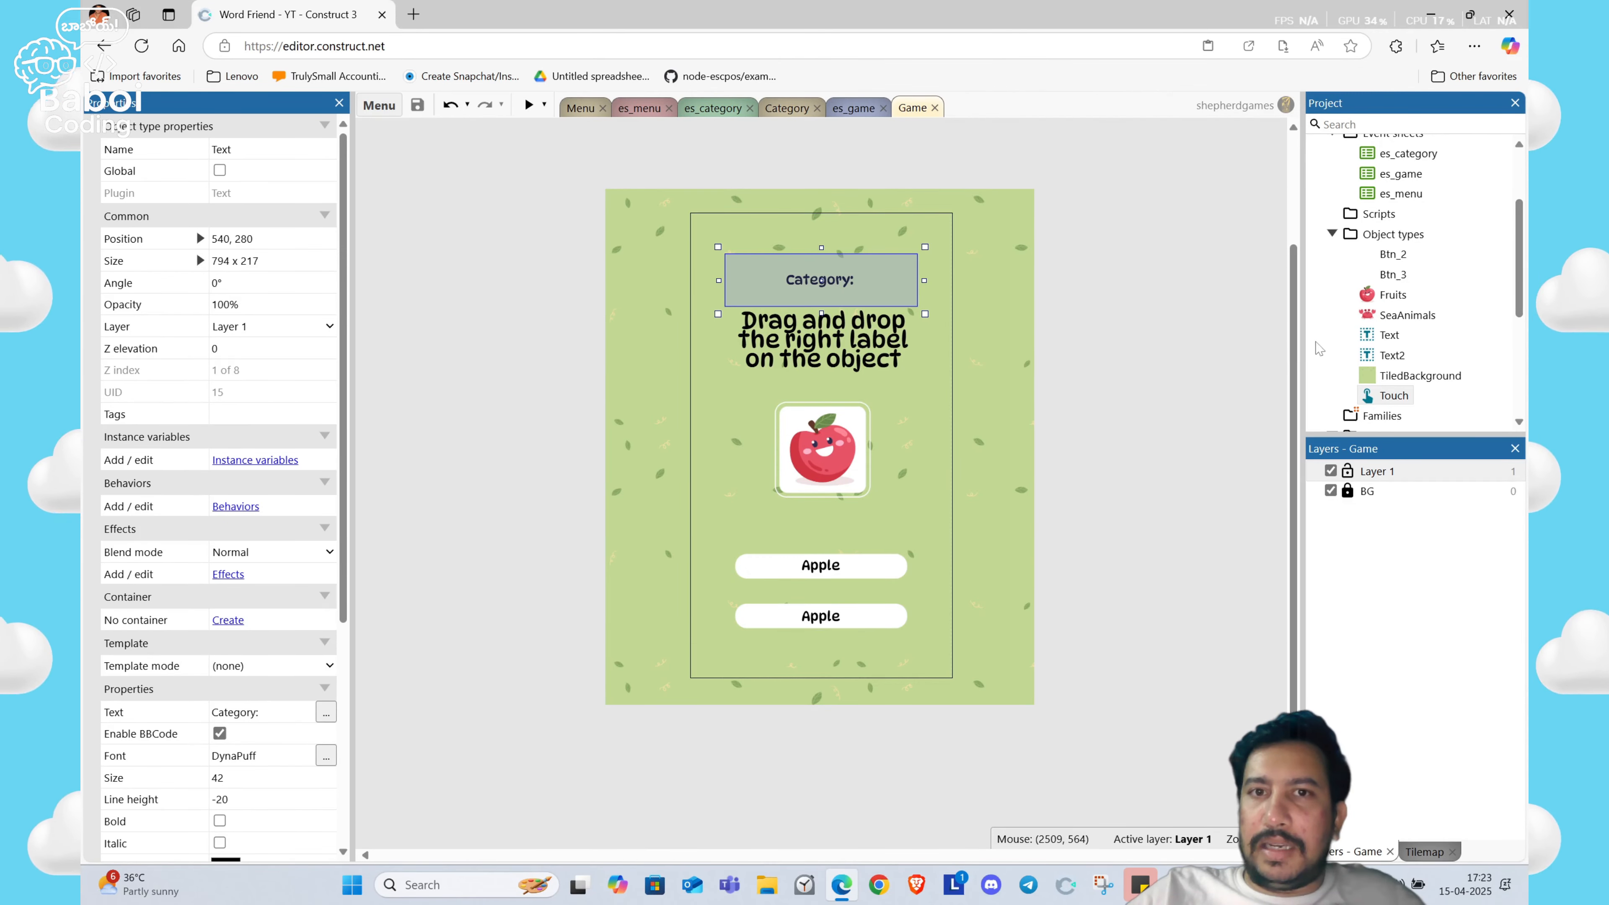
click(890, 349)
click(862, 279)
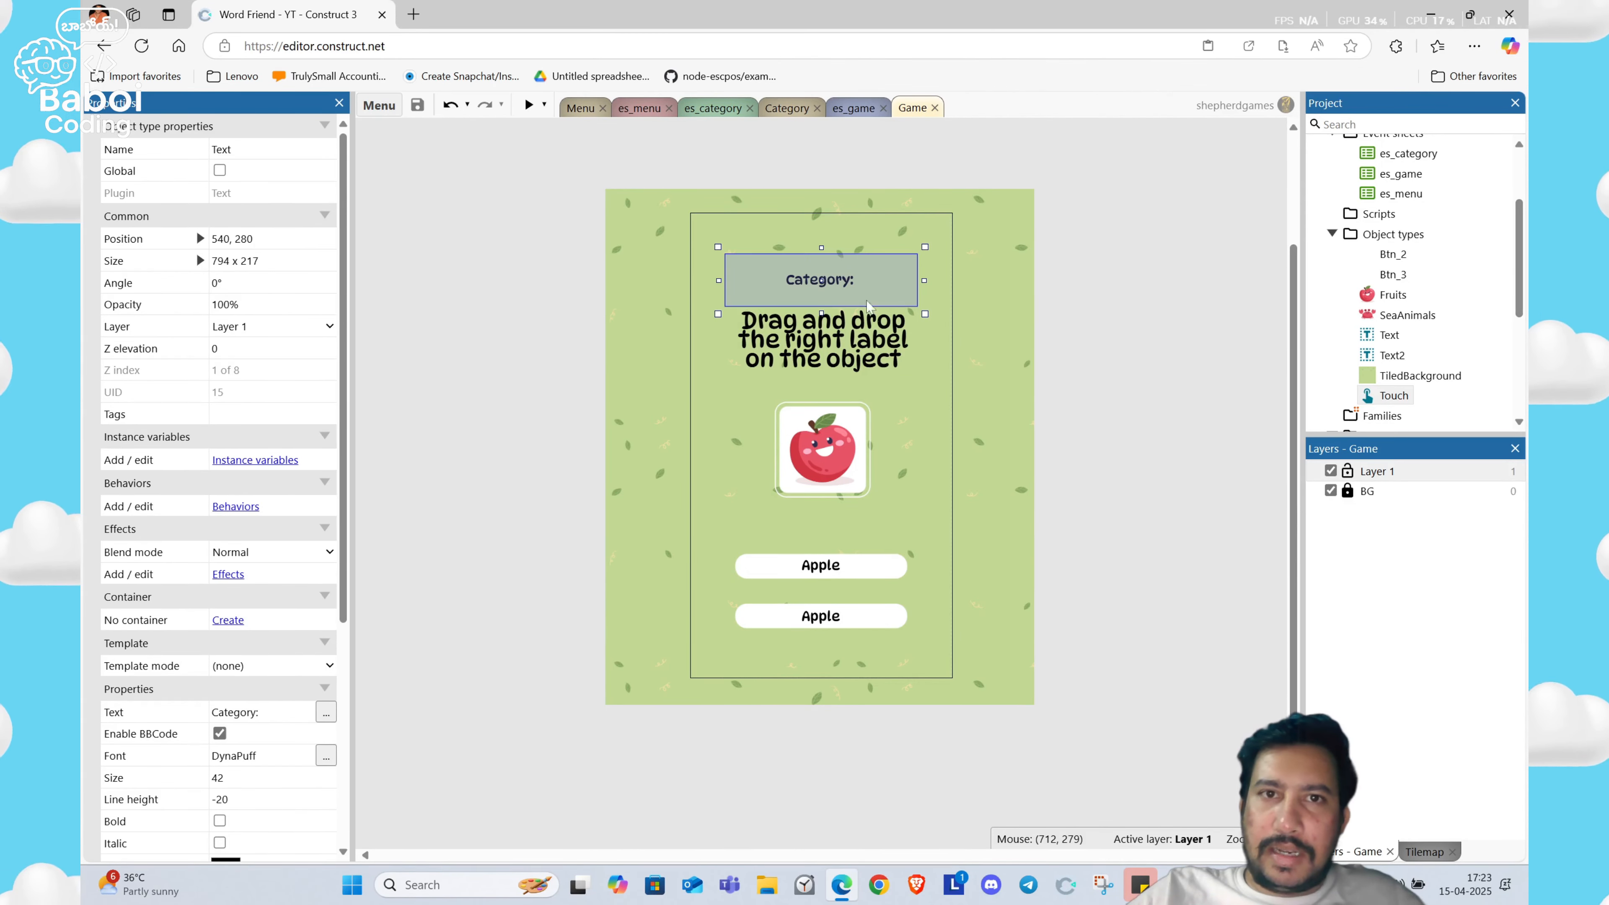
click(873, 343)
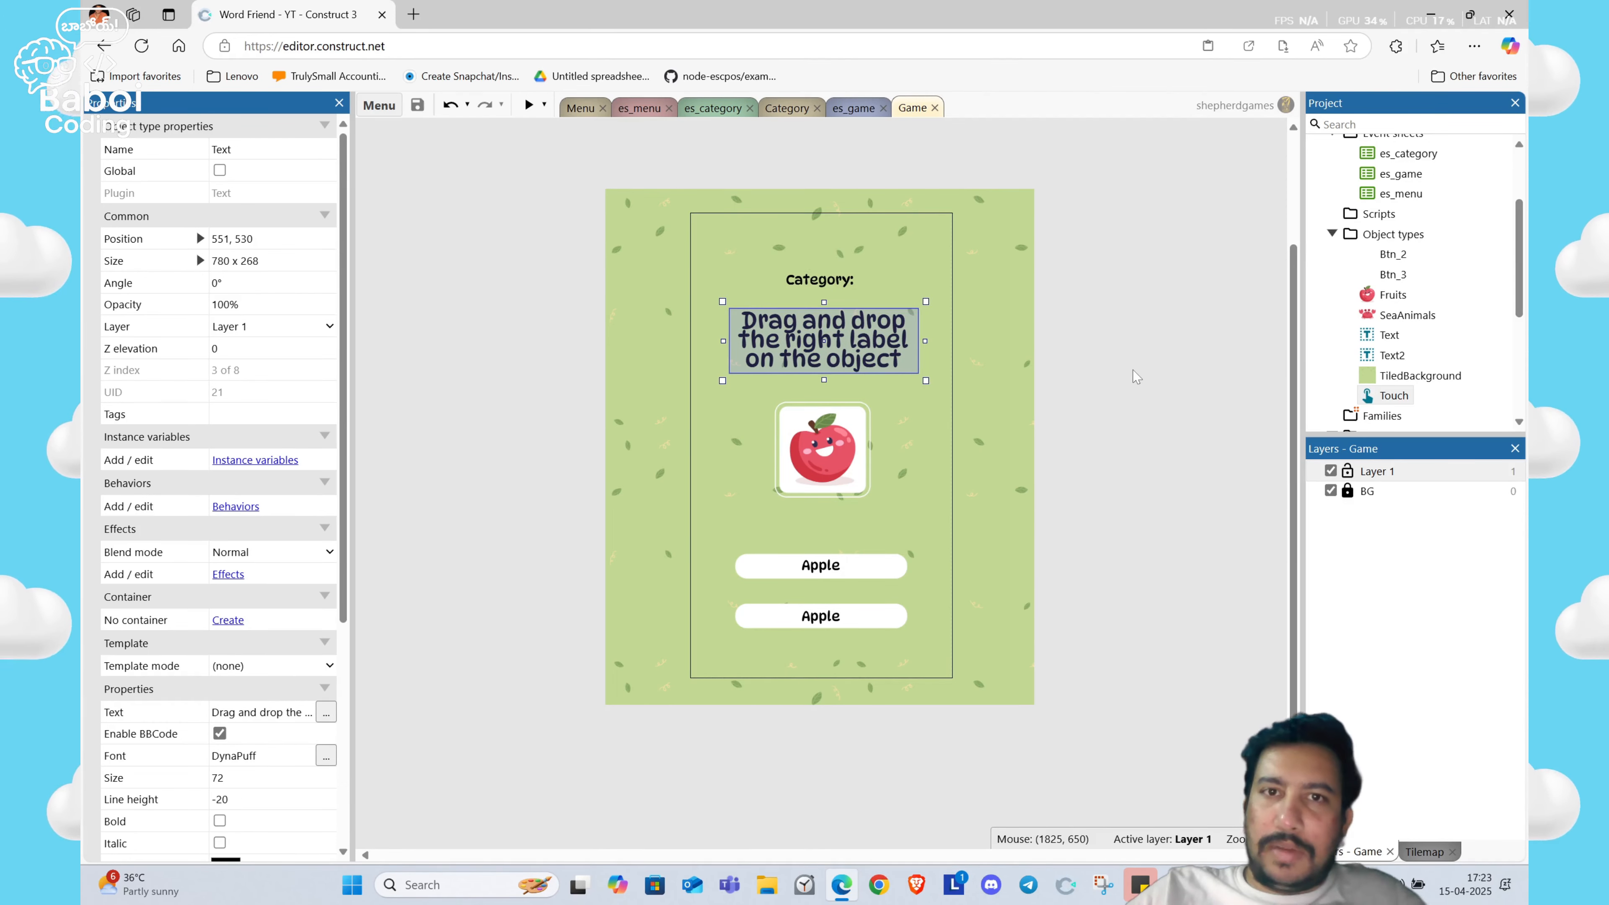
right_click(1381, 336)
click(1268, 462)
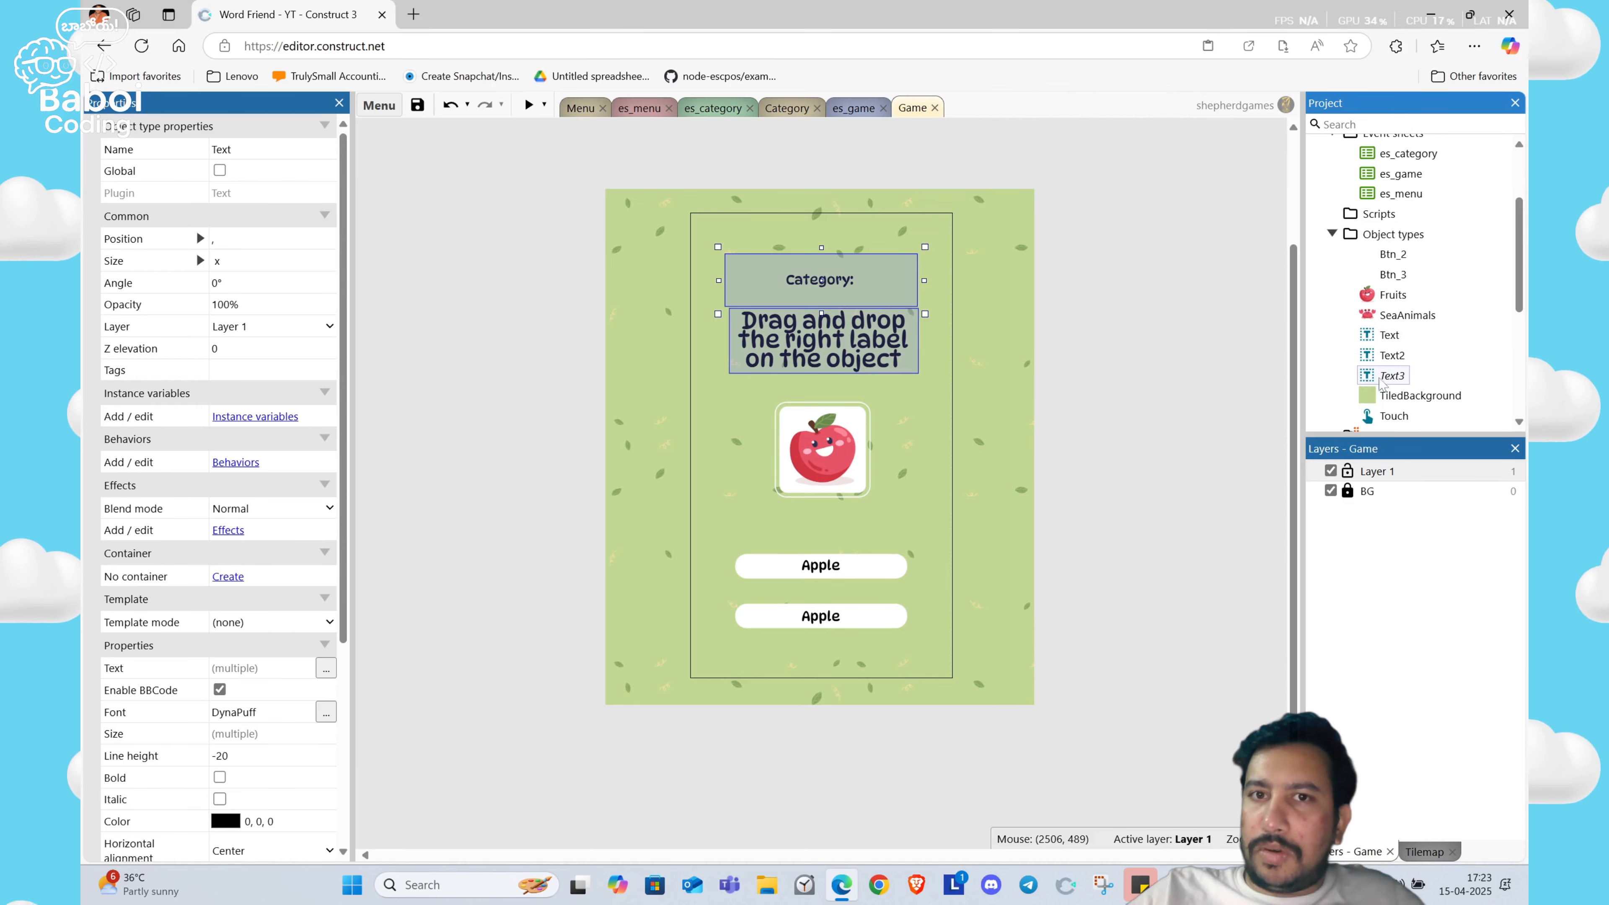
drag(1381, 380, 1037, 251)
Step: Set the text of the newly placed text object to "Category:", matching the existing category label
click(843, 285)
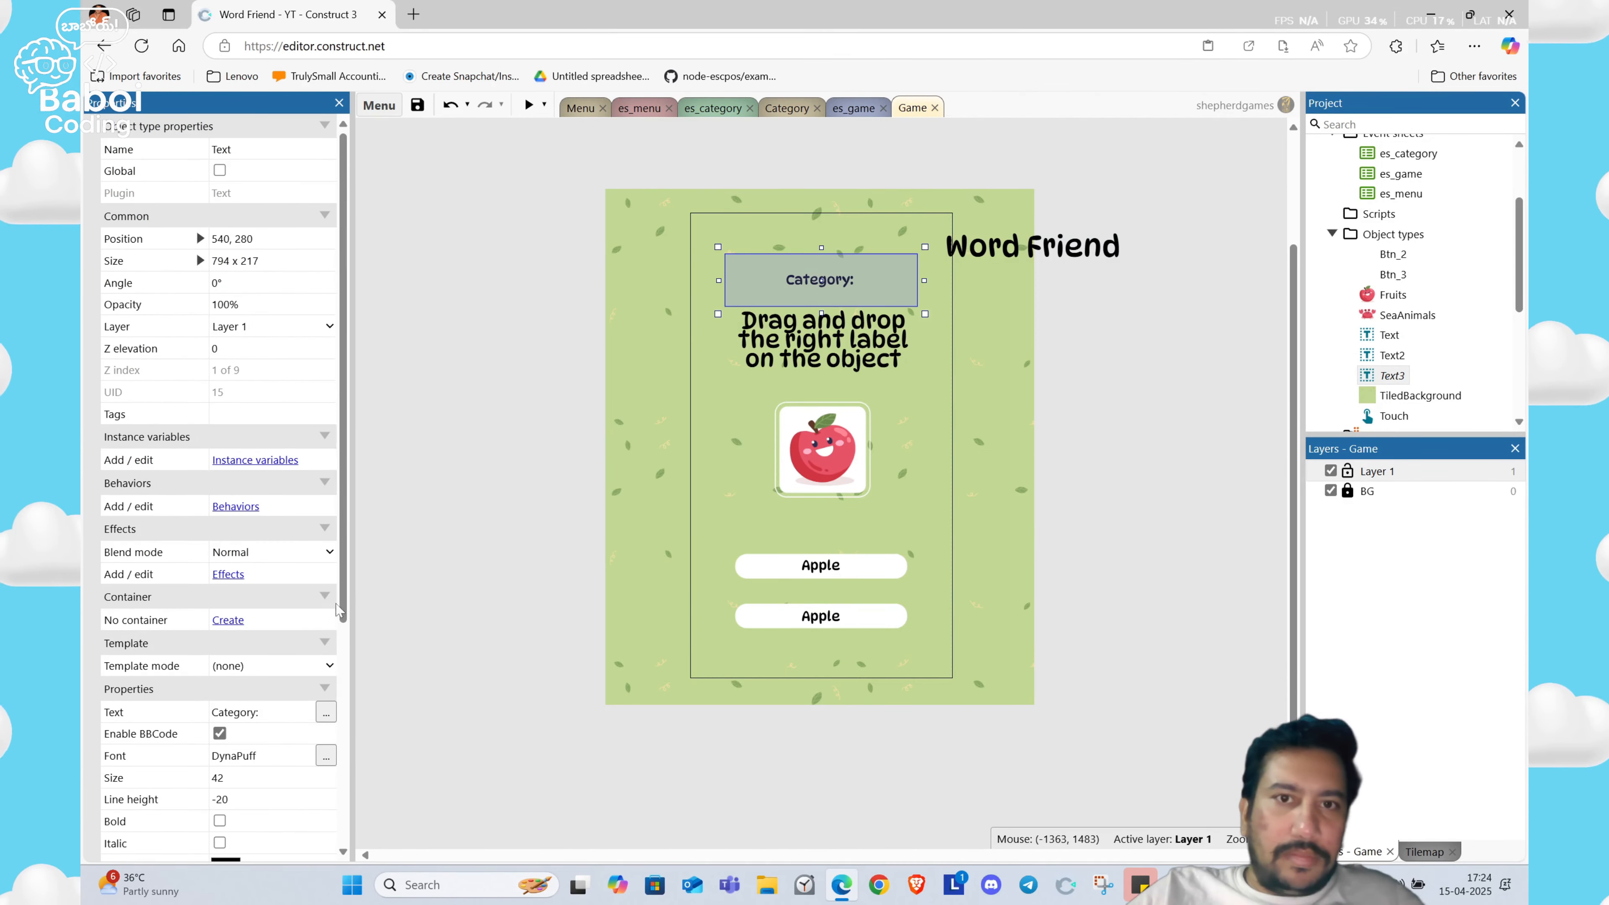
click(254, 712)
click(986, 254)
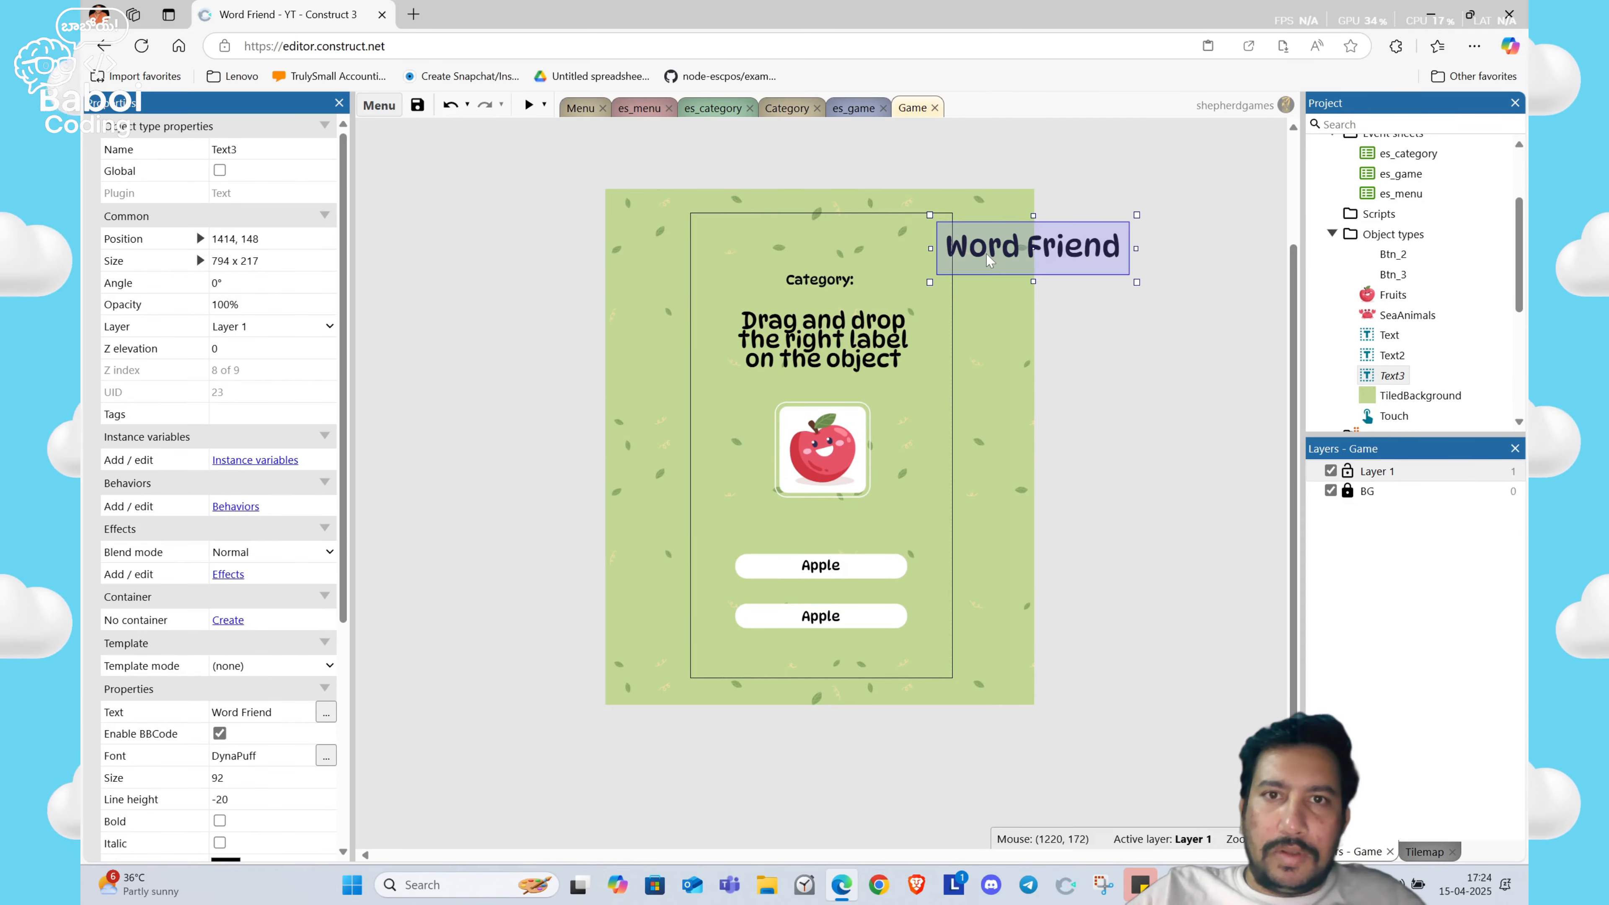
click(264, 713)
text(Category:)
key(Return)
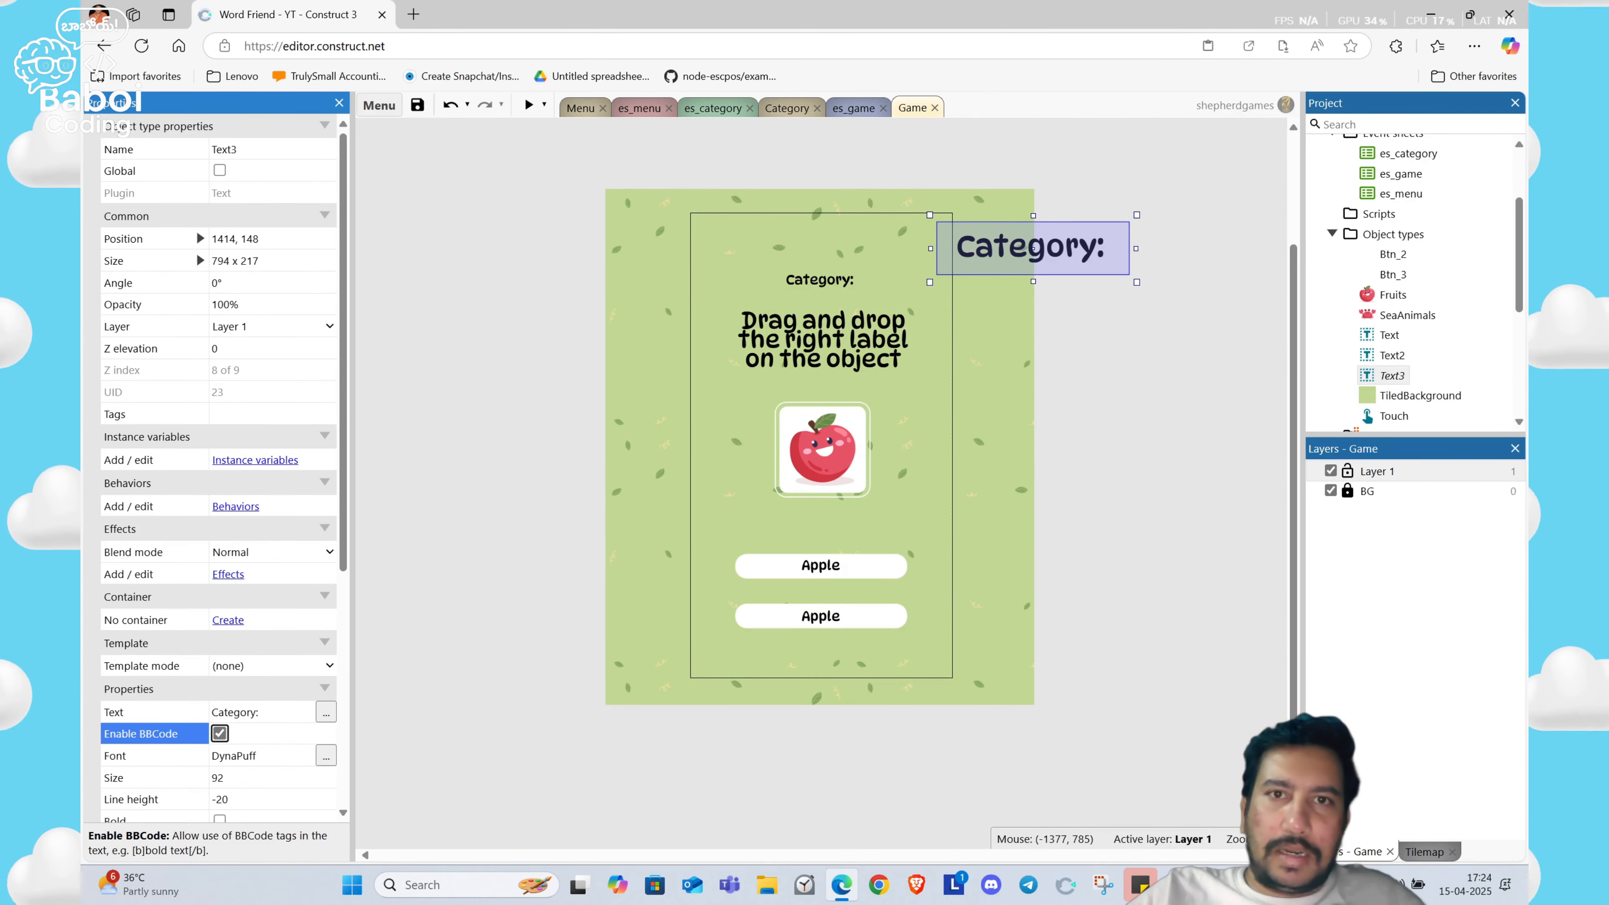
Step: Set the font size of the new Category: text to 42, the same as the original label
scroll(243, 703, down, 1)
click(247, 676)
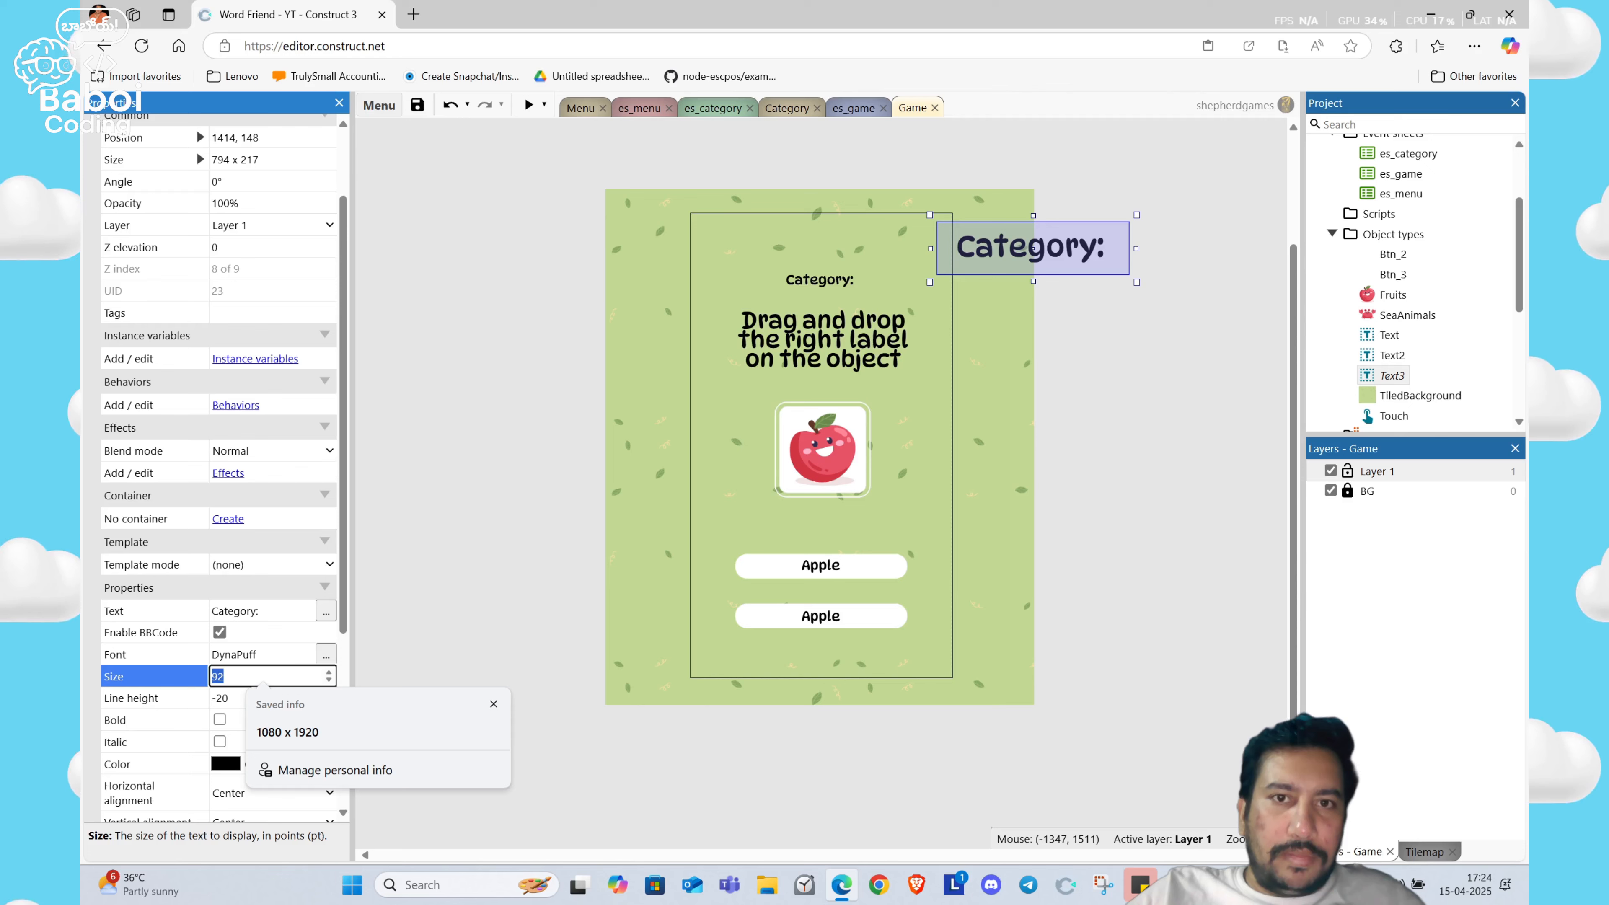
click(861, 266)
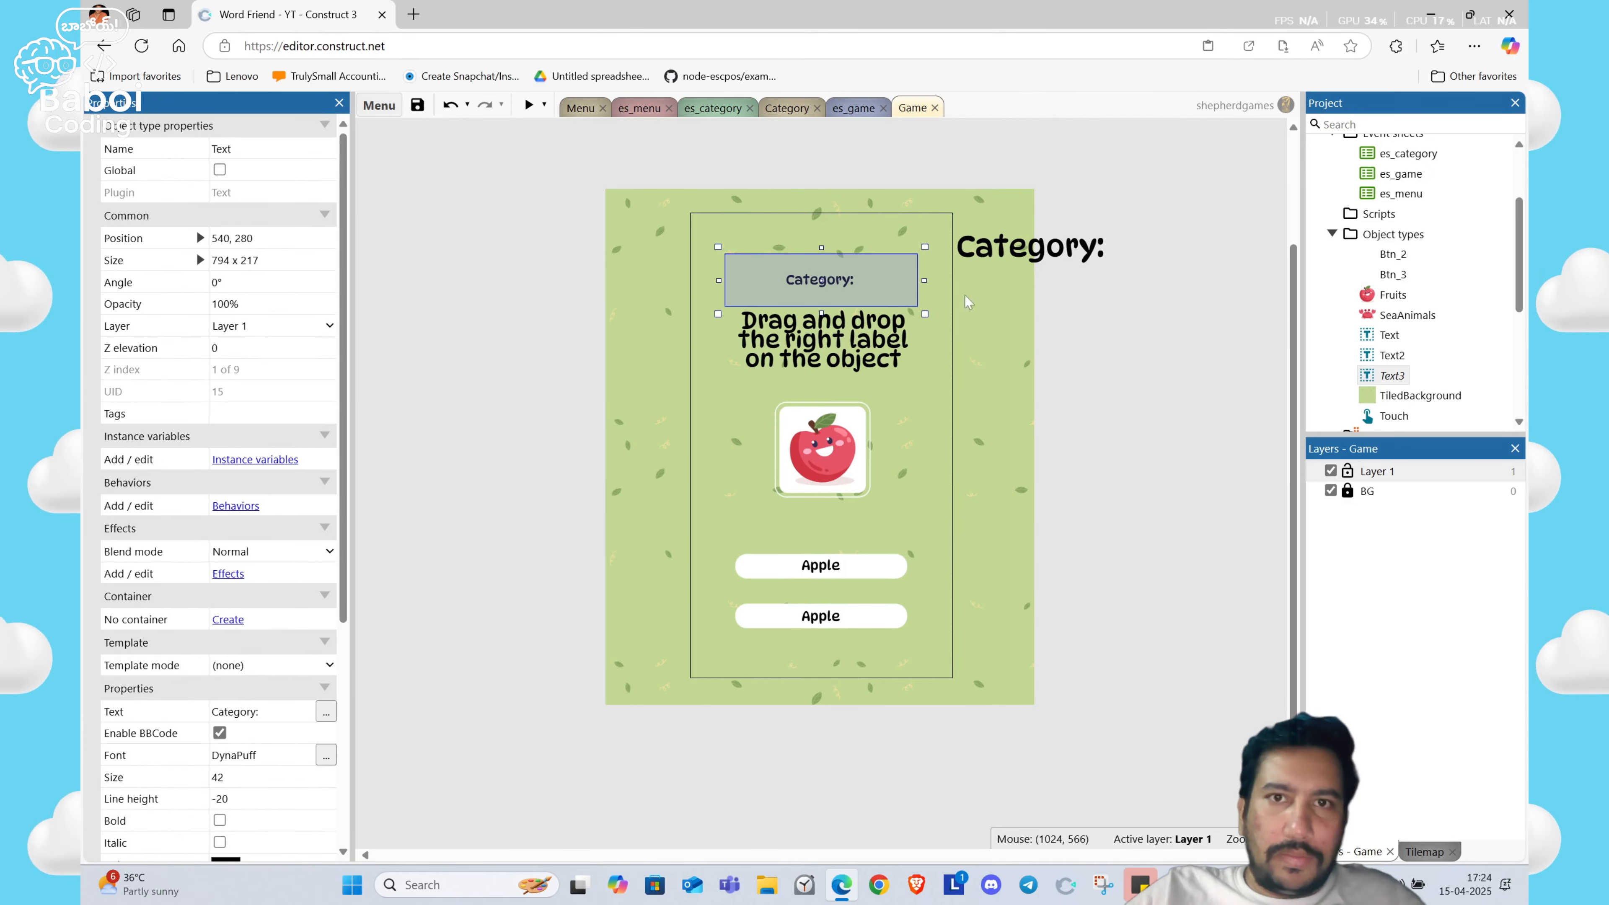
click(1007, 250)
click(266, 777)
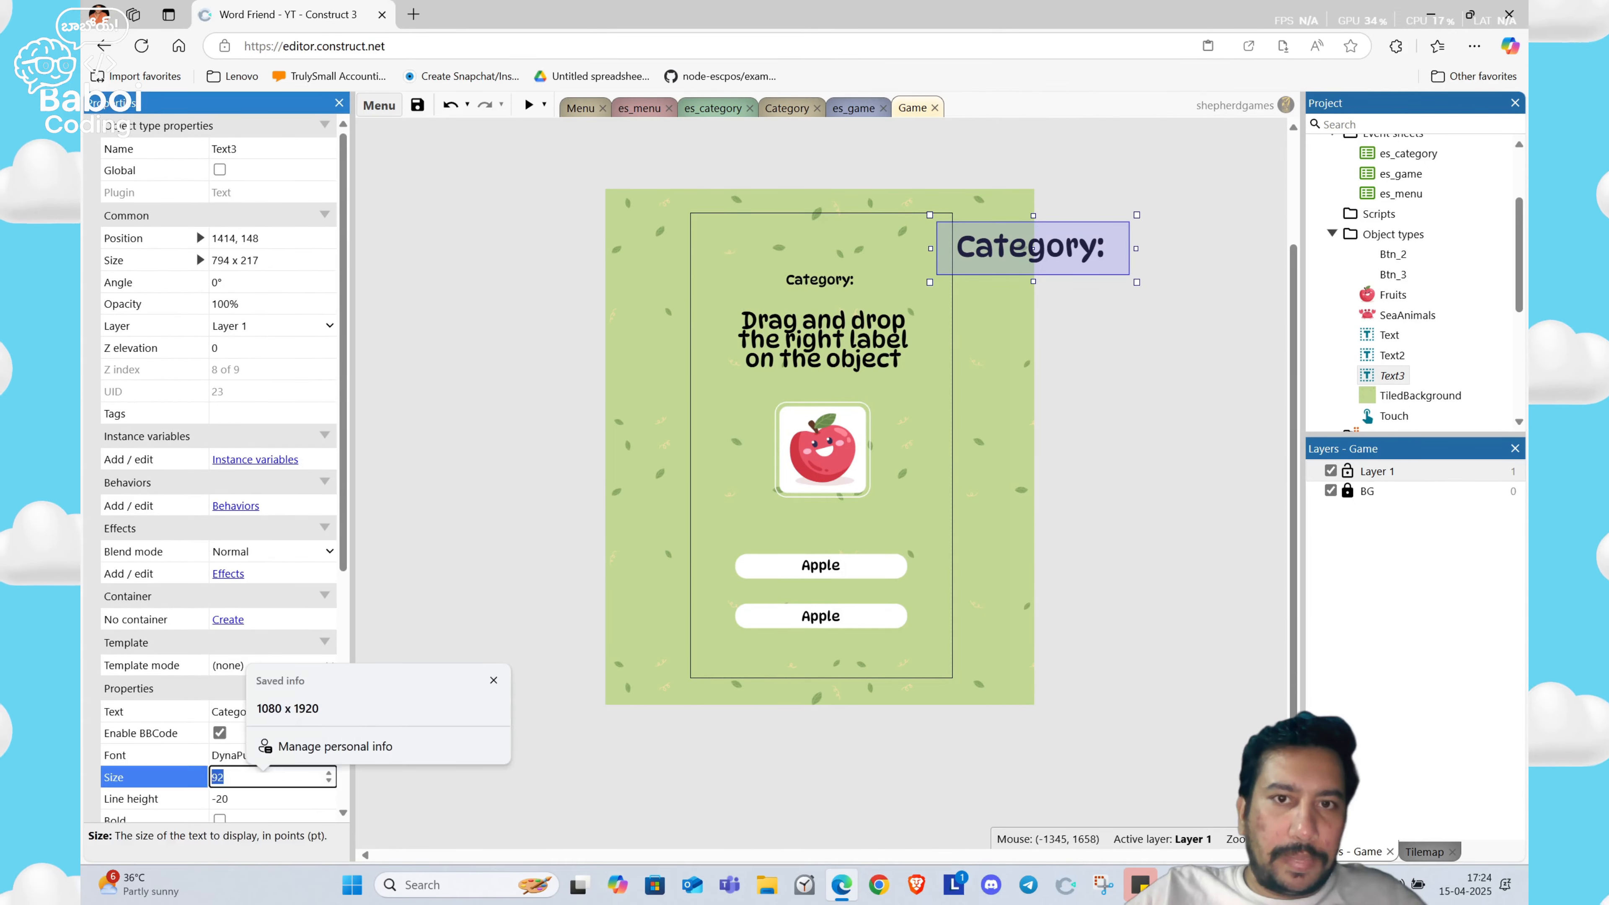
text(42)
key(Tab)
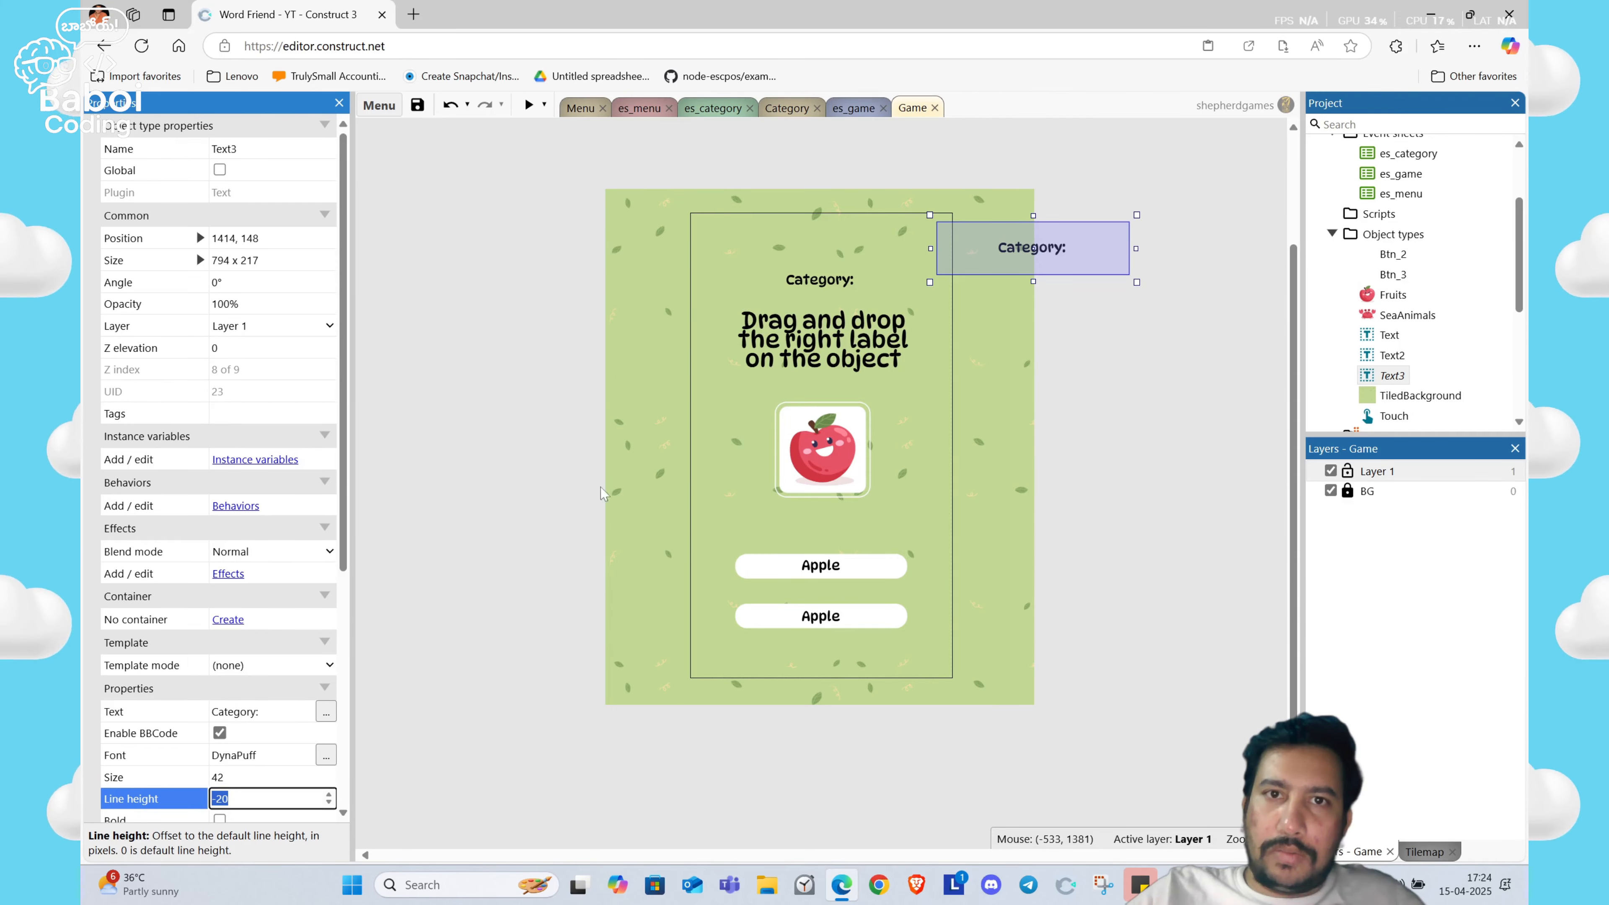
Step: Replace the original Category: label with the new Text3 copy by deleting the original and placing the copy at its position, 540, 280
click(838, 279)
click(287, 238)
key(ctrl+c)
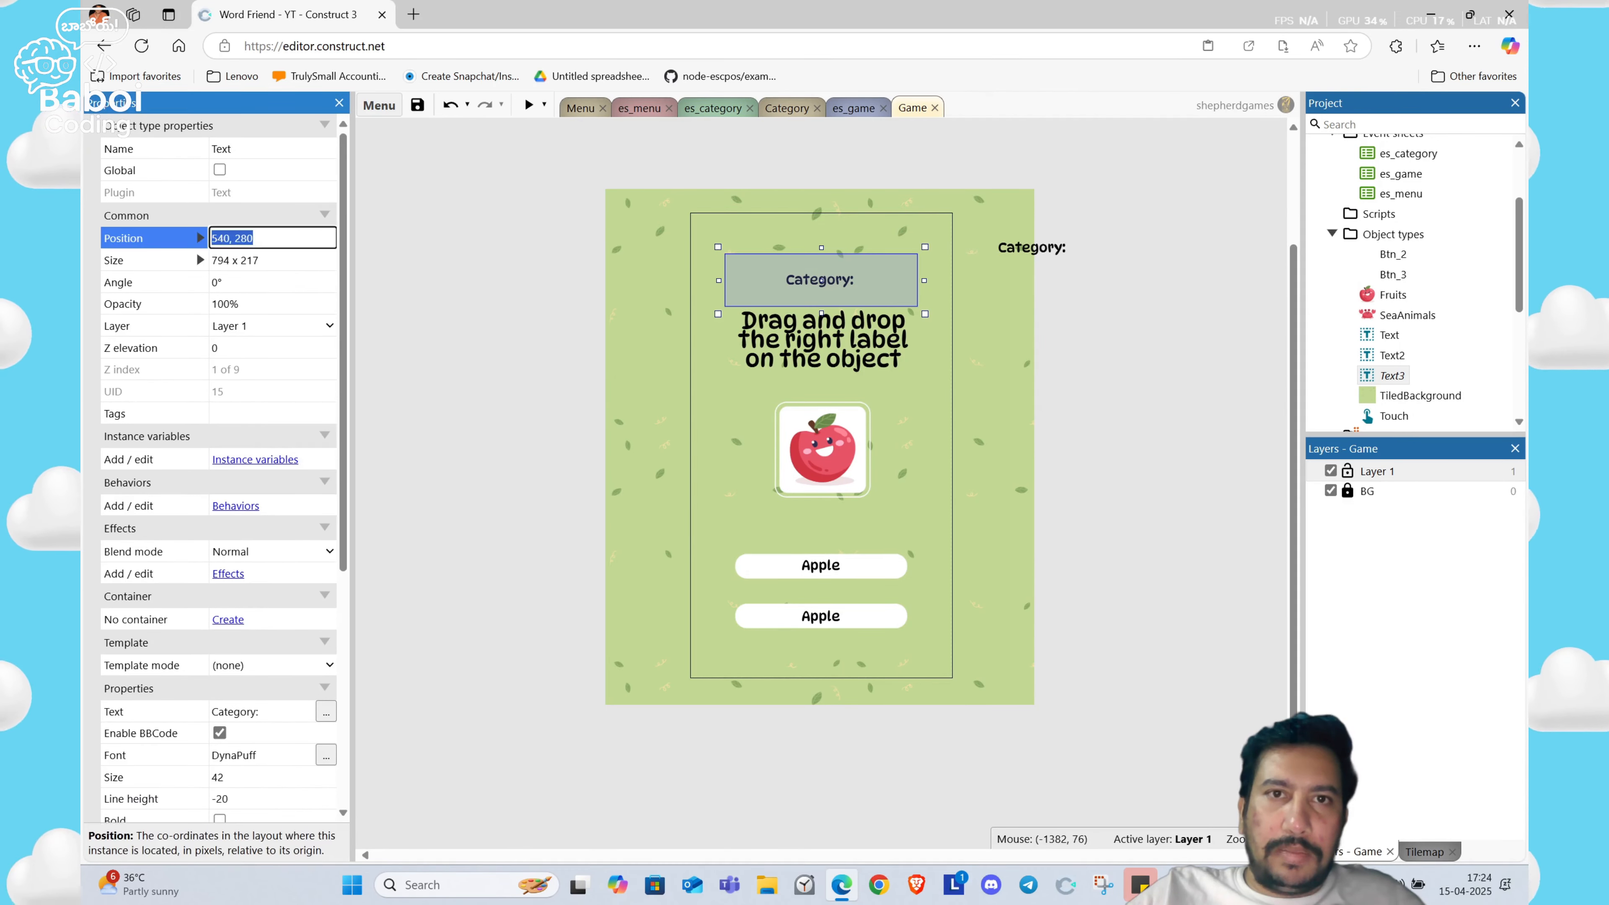
click(880, 287)
key(Delete)
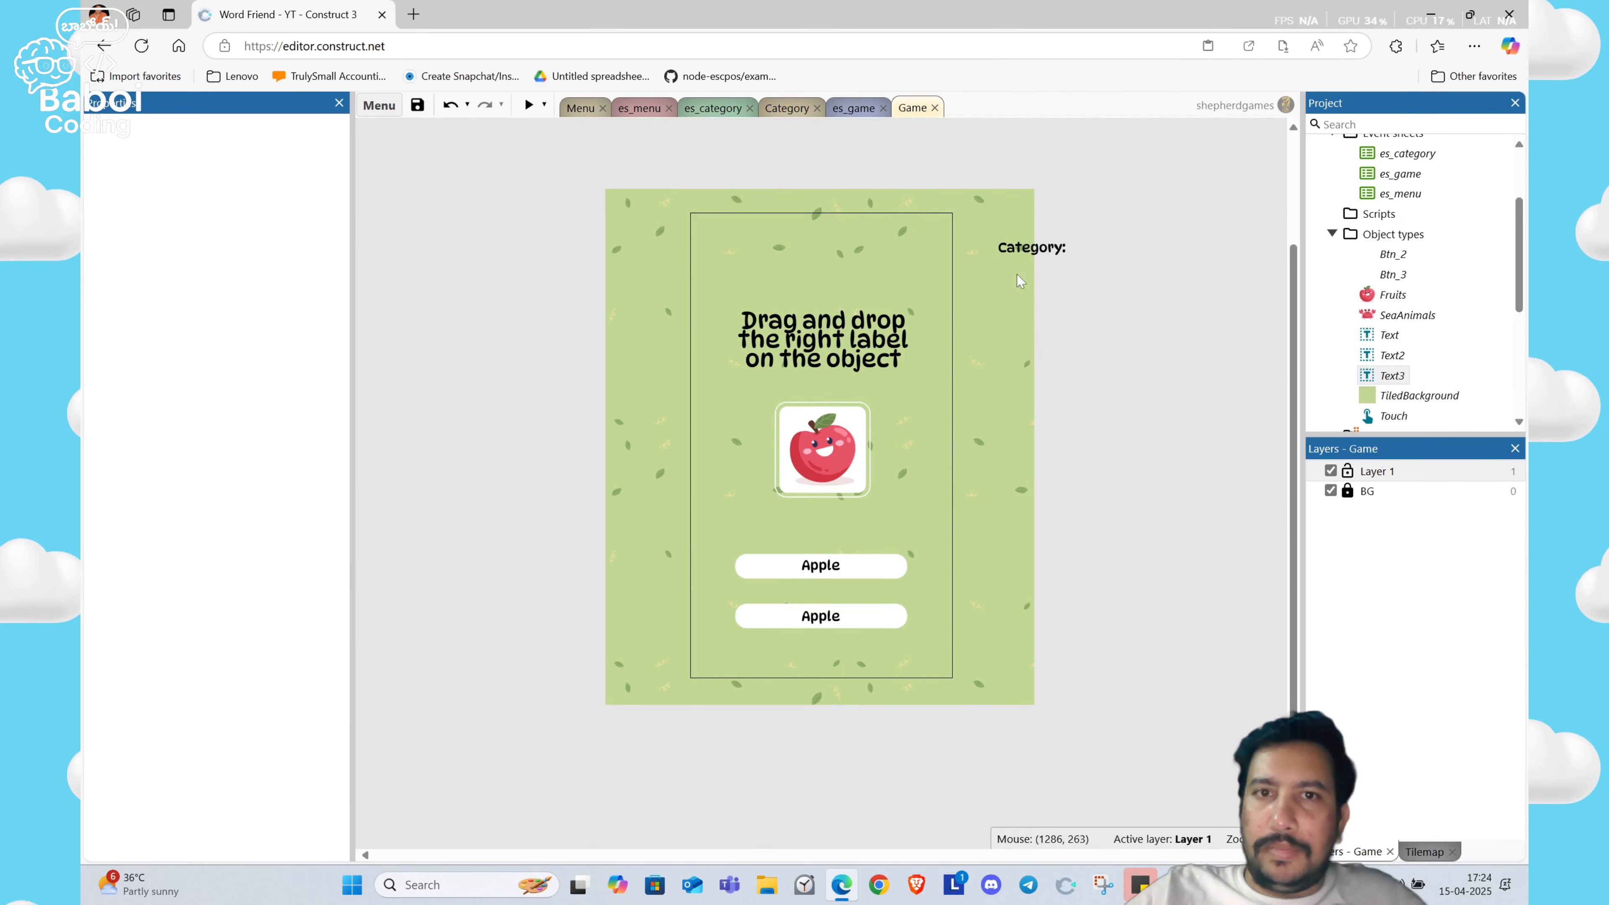
click(1054, 254)
click(273, 239)
key(ctrl+v)
key(Tab)
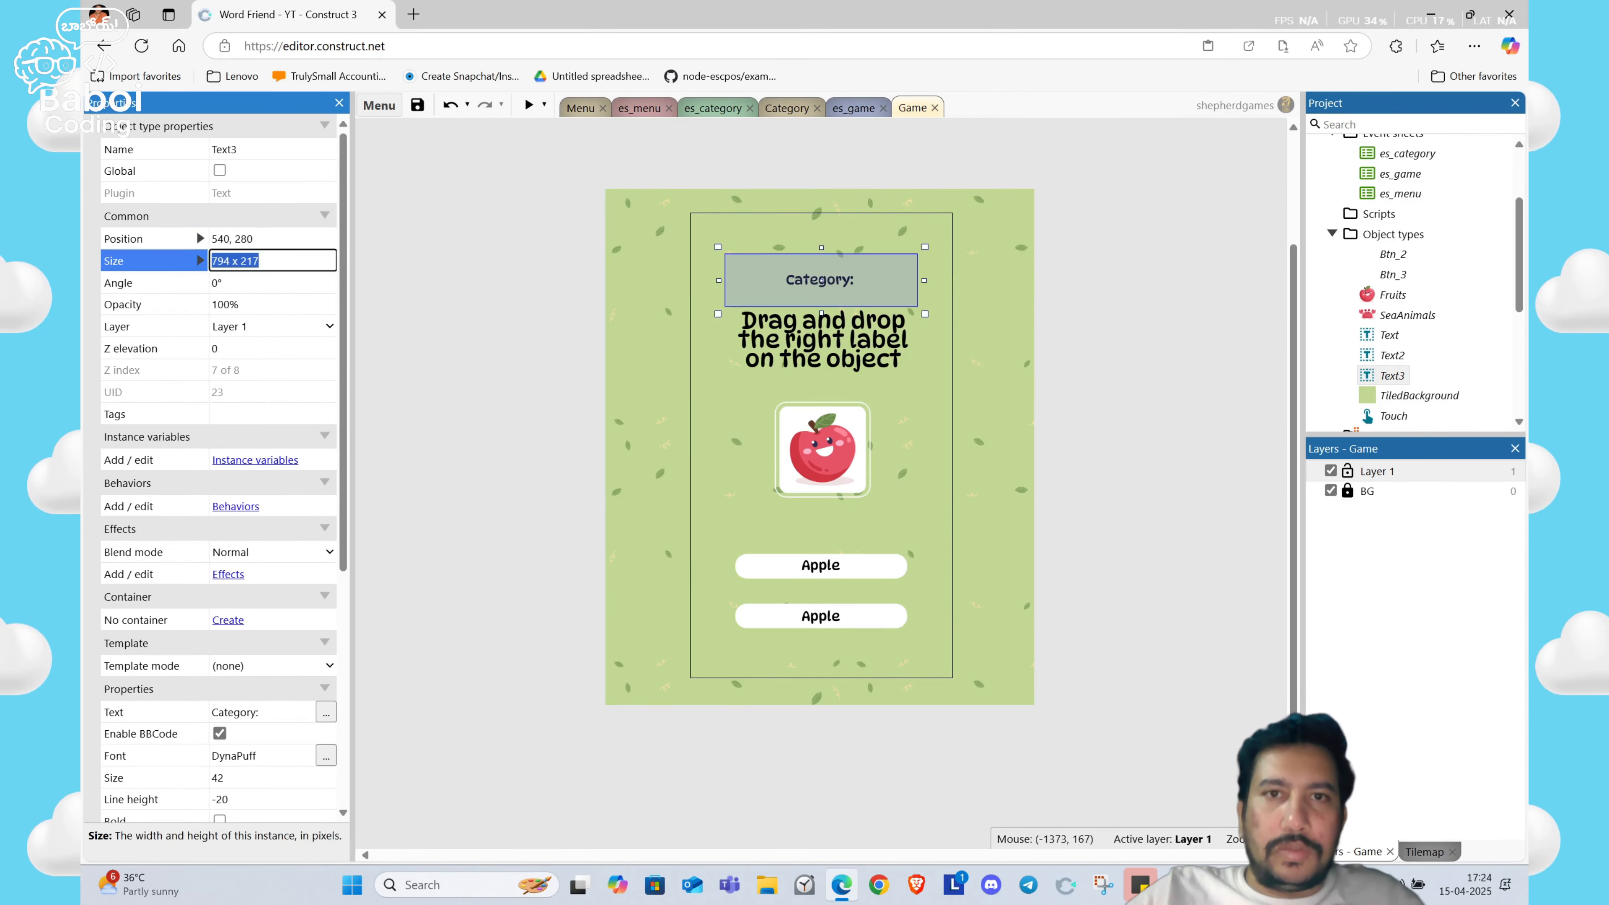
Step: Add a System "On start of layout" event to the es_game event sheet
click(853, 109)
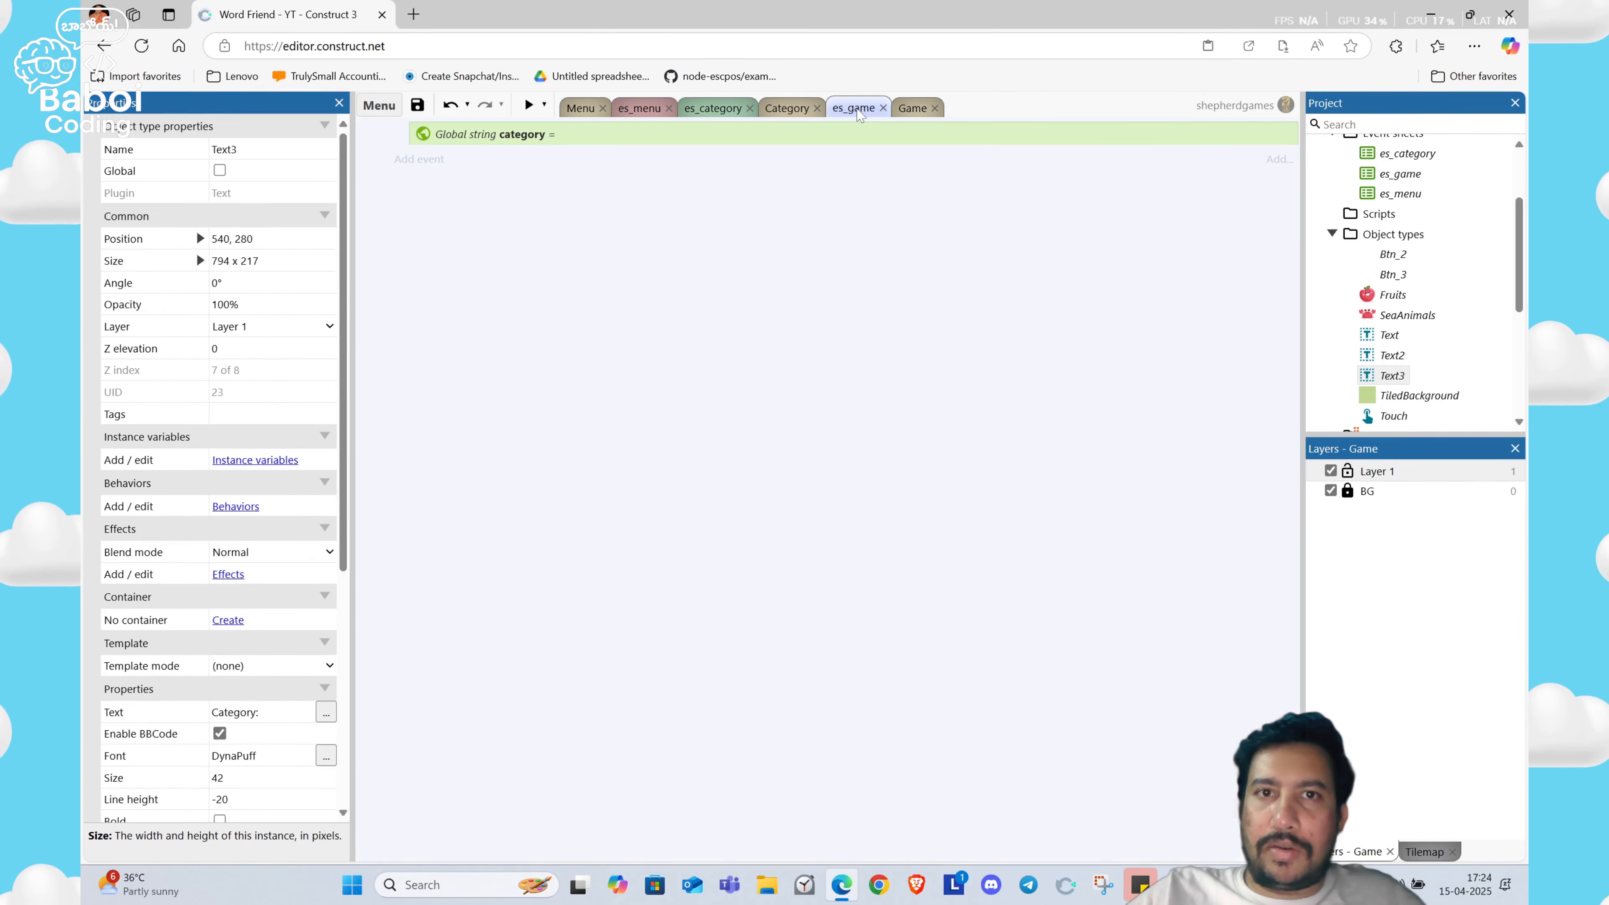
click(421, 159)
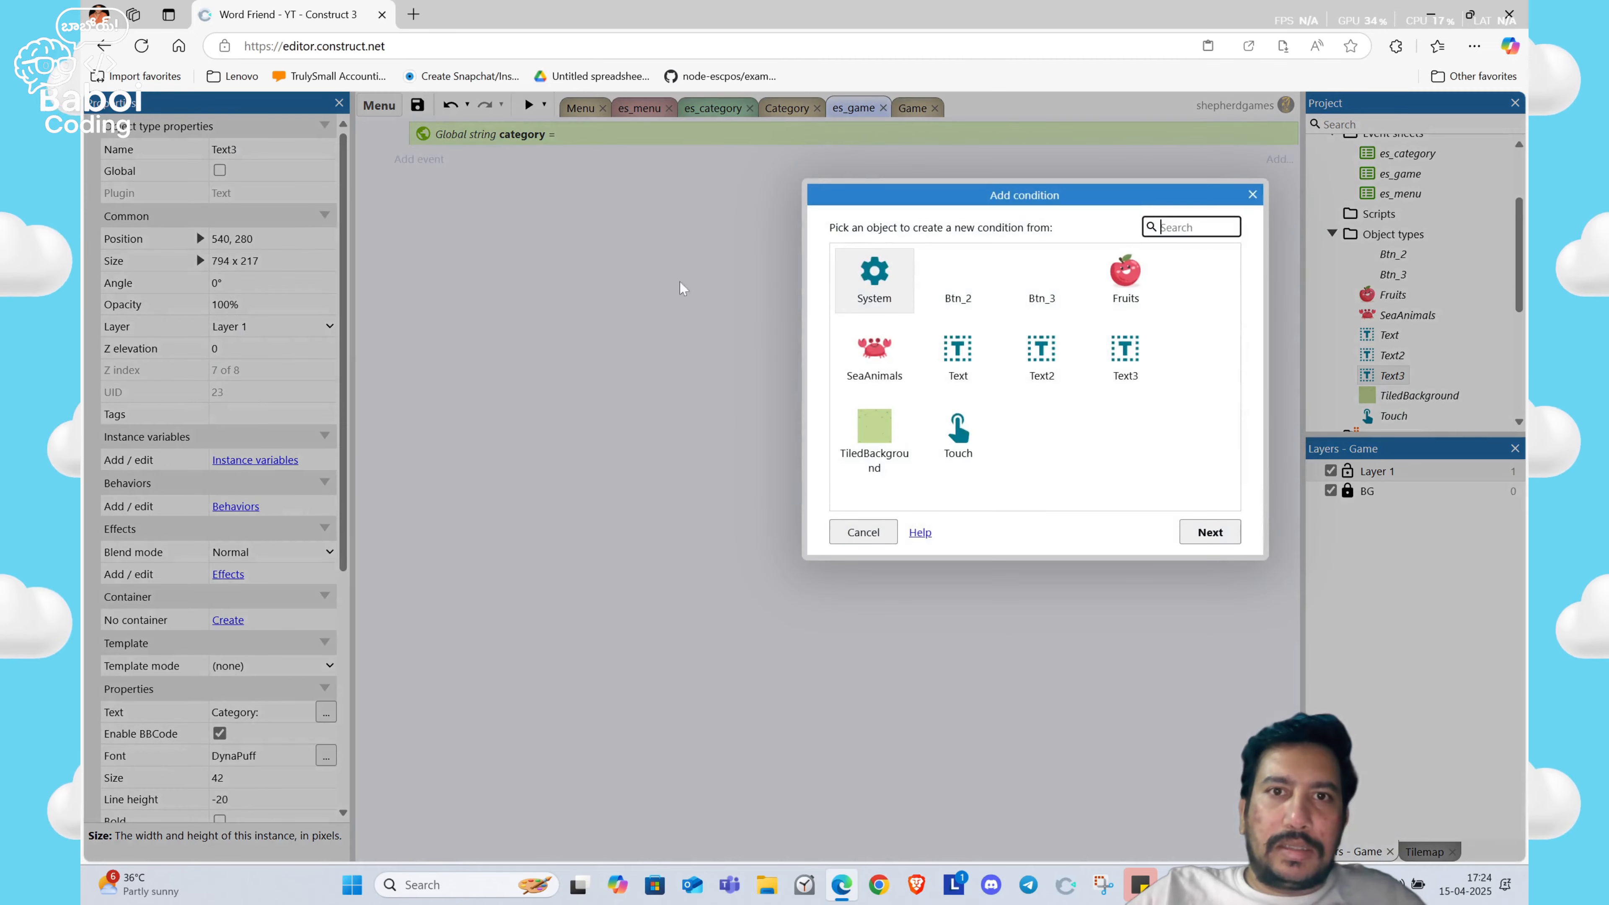
double_click(873, 282)
text(start)
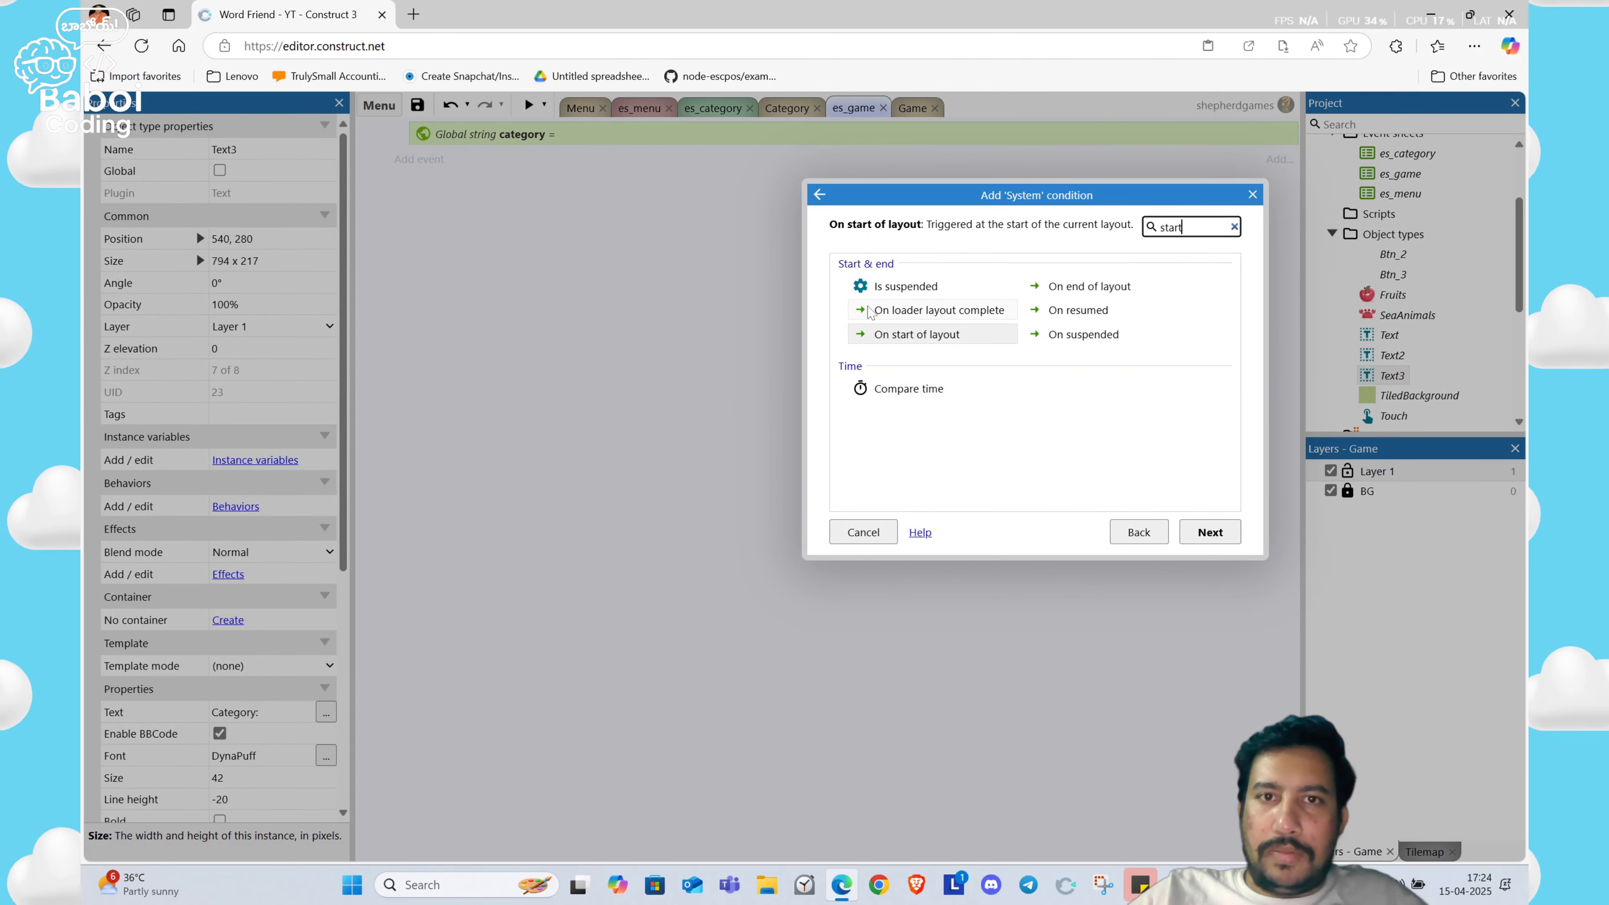
key(Return)
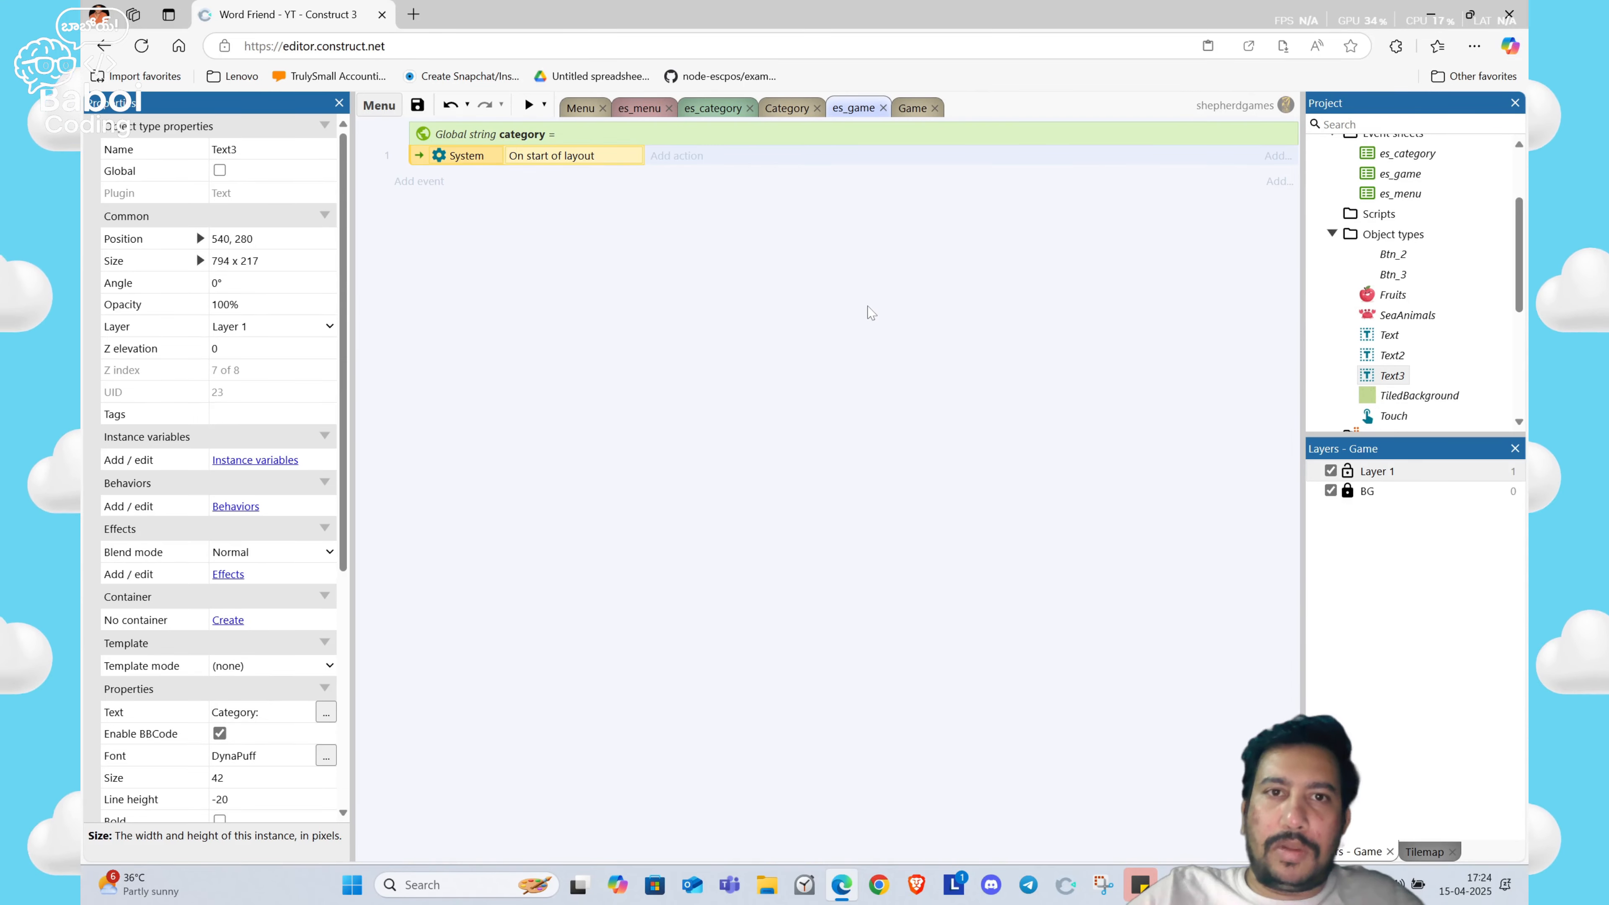
Step: Add a Text3 Set text action with "Category: " & category to the start-of-layout event, and save the project
click(670, 155)
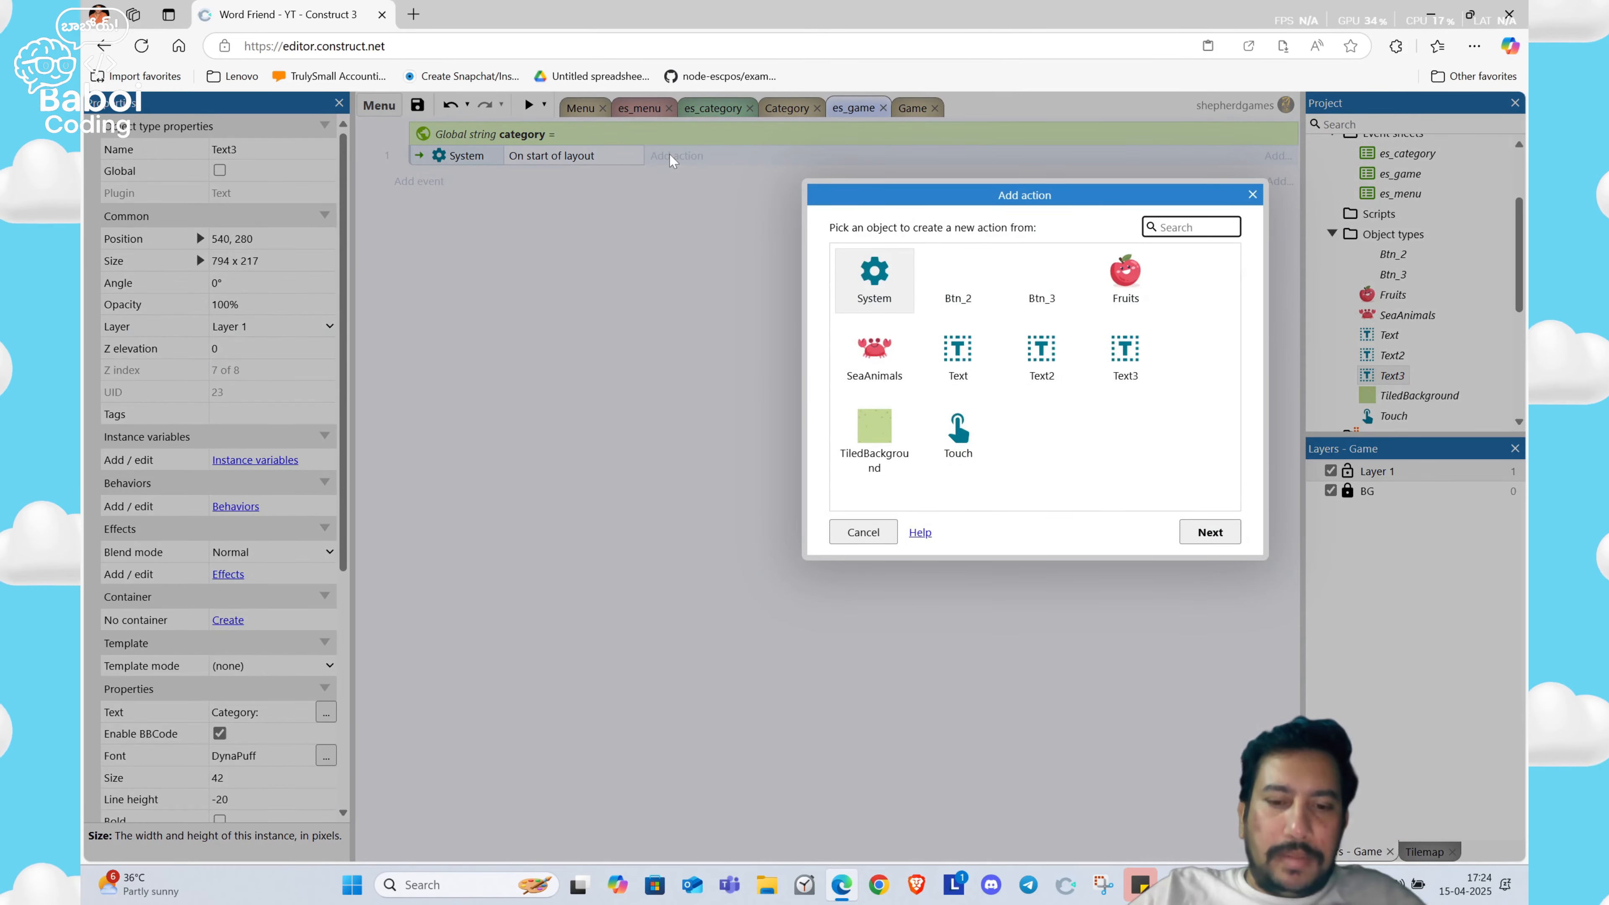
text(tex)
double_click(1050, 308)
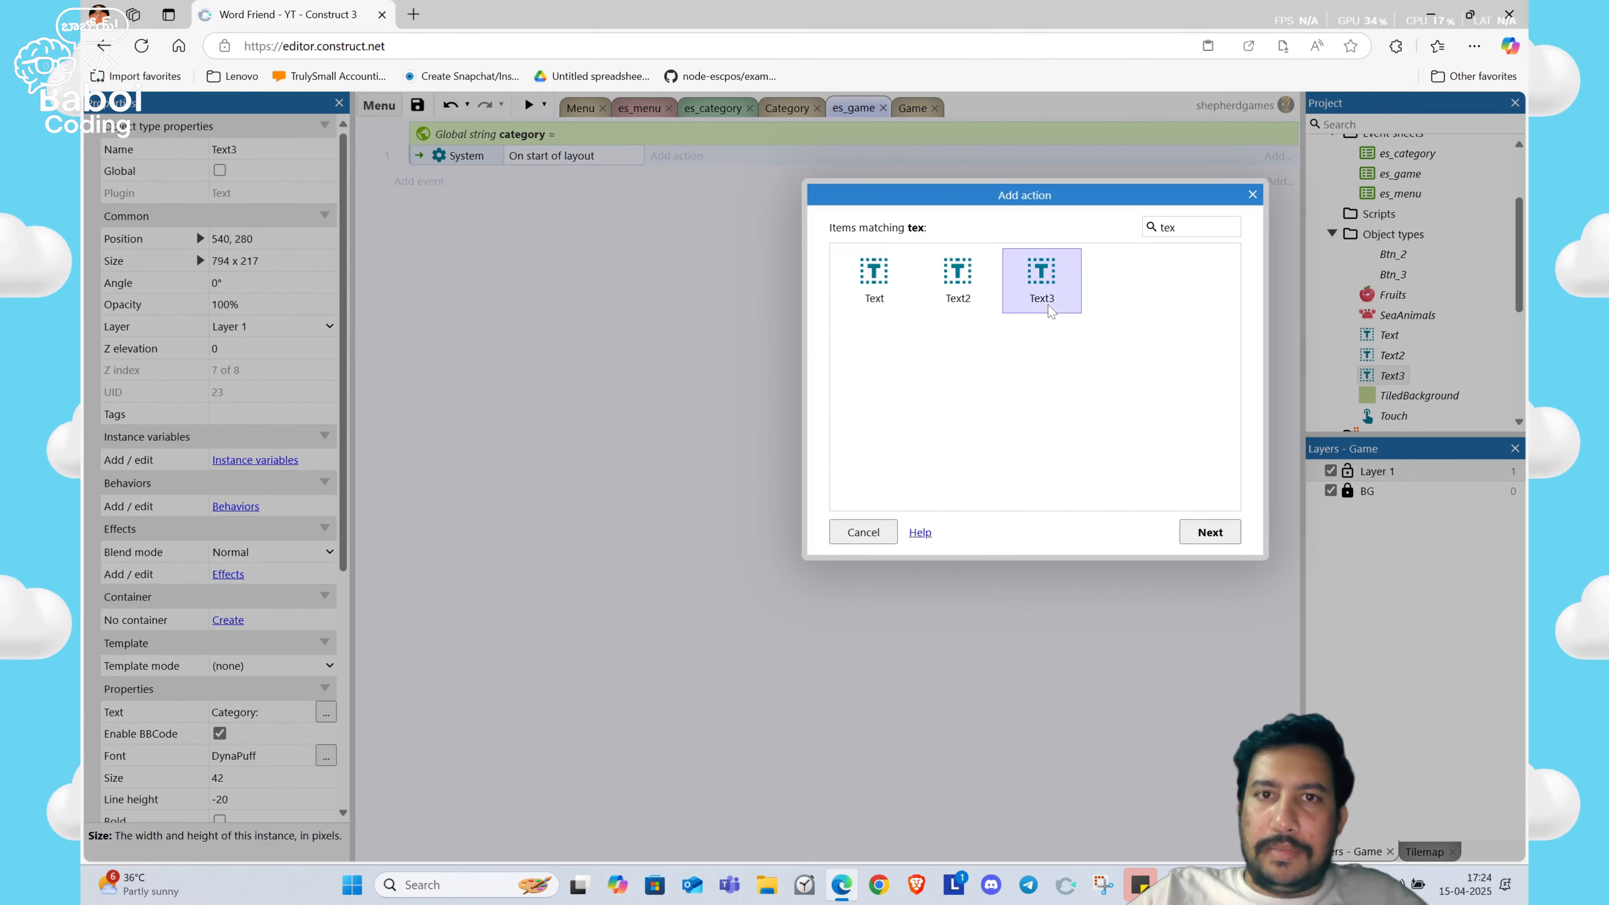
text(set text)
key(Return)
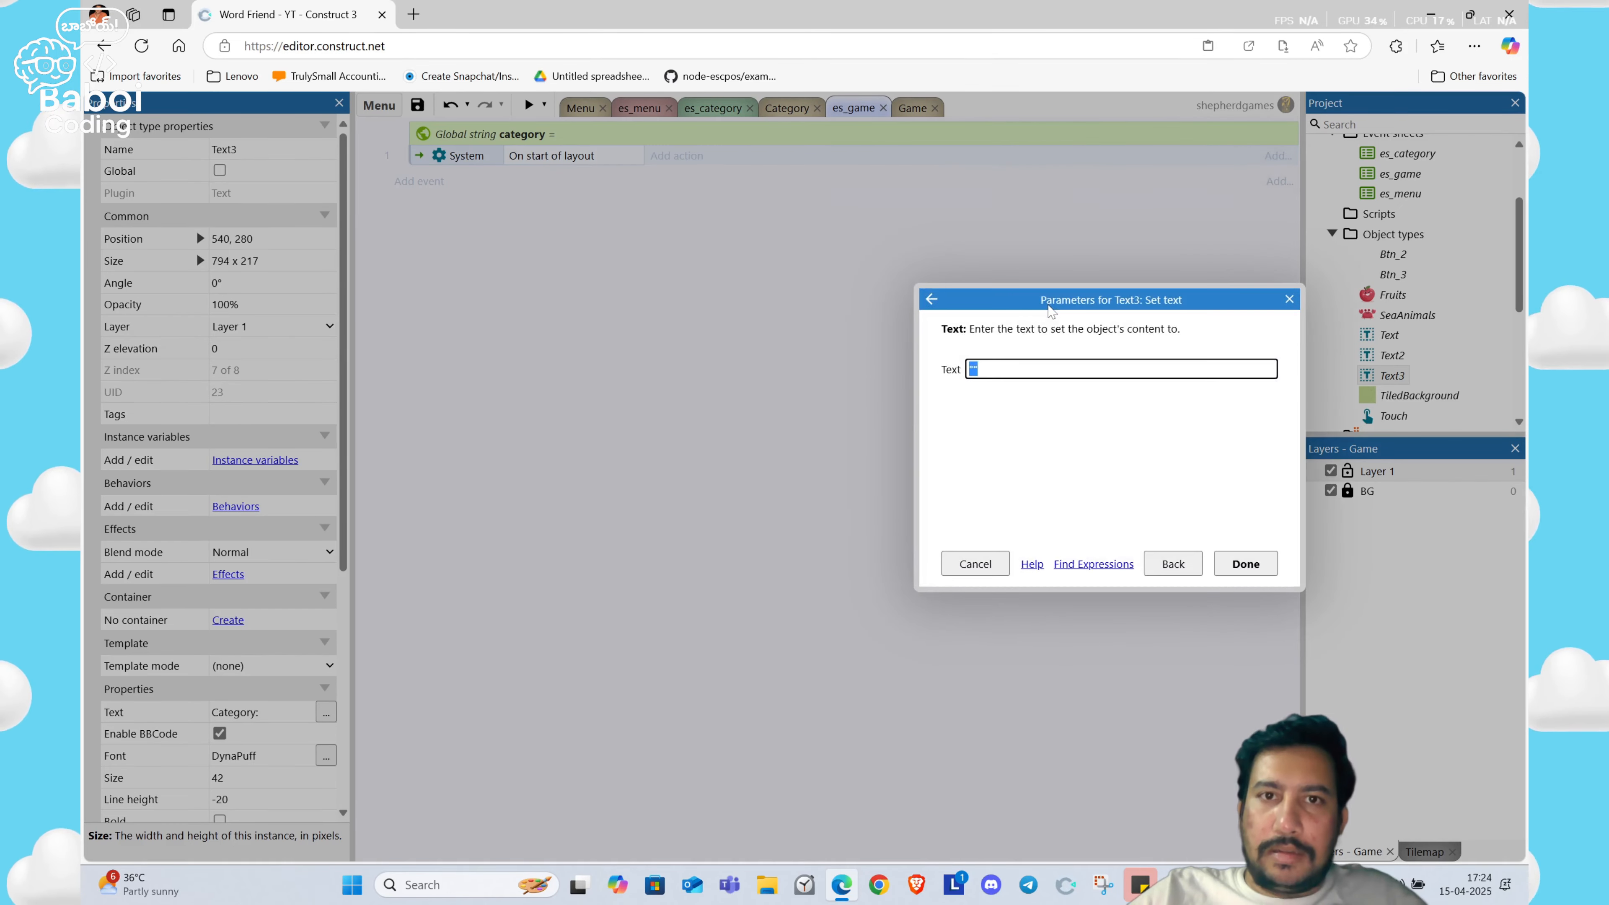
text(Category: " & )
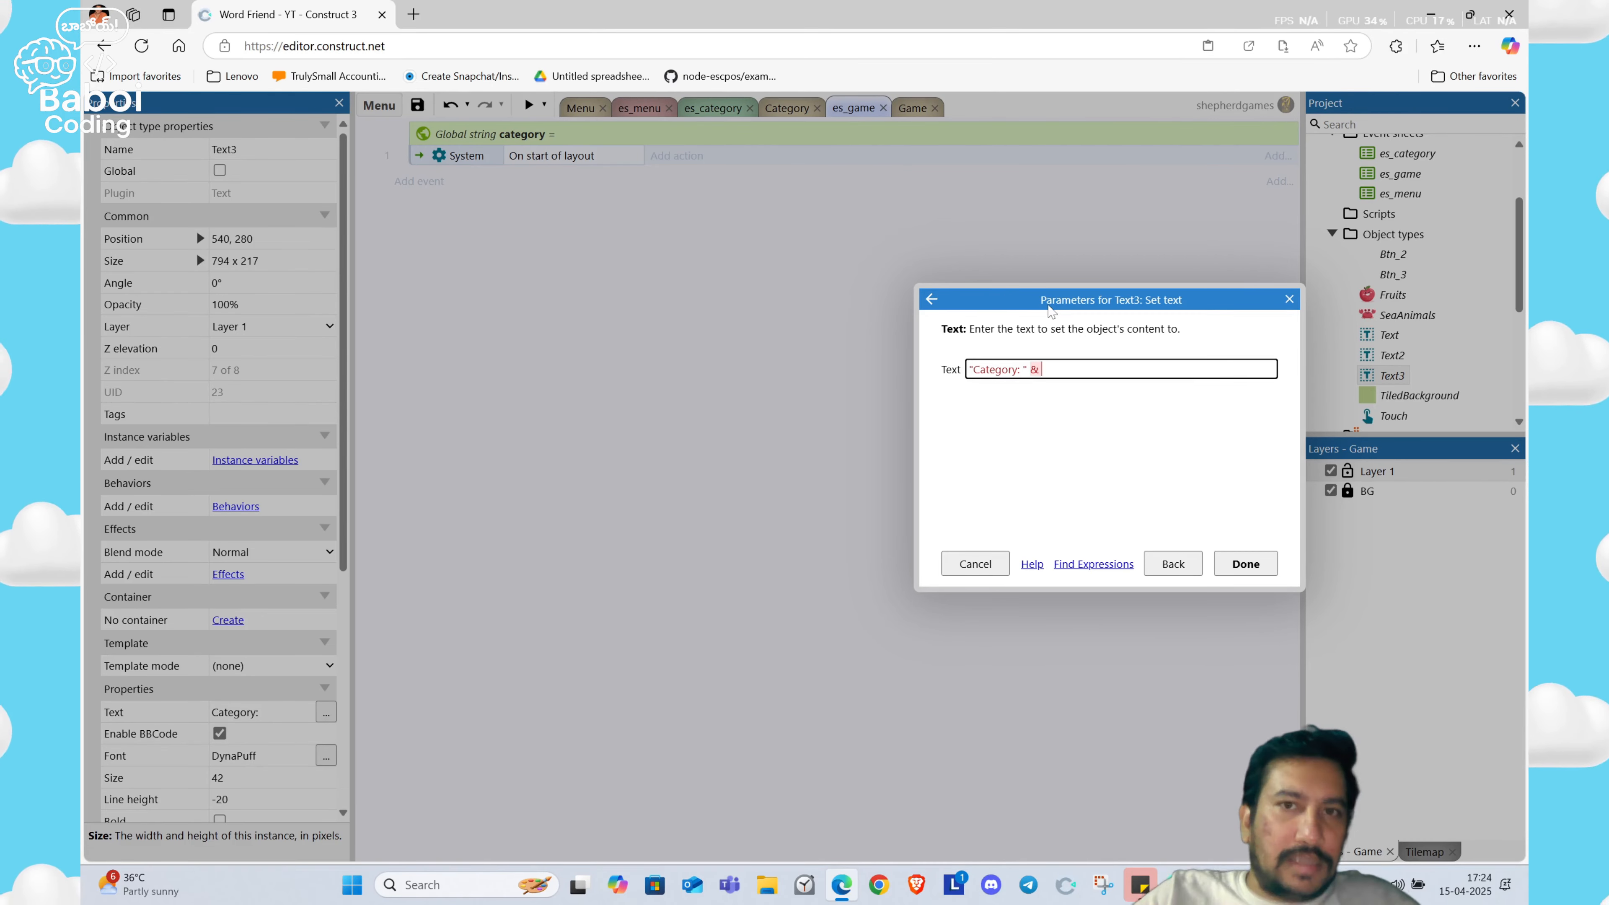
text(ca)
key(Down)
key(Down)
key(Down)
key(Return)
key(Return)
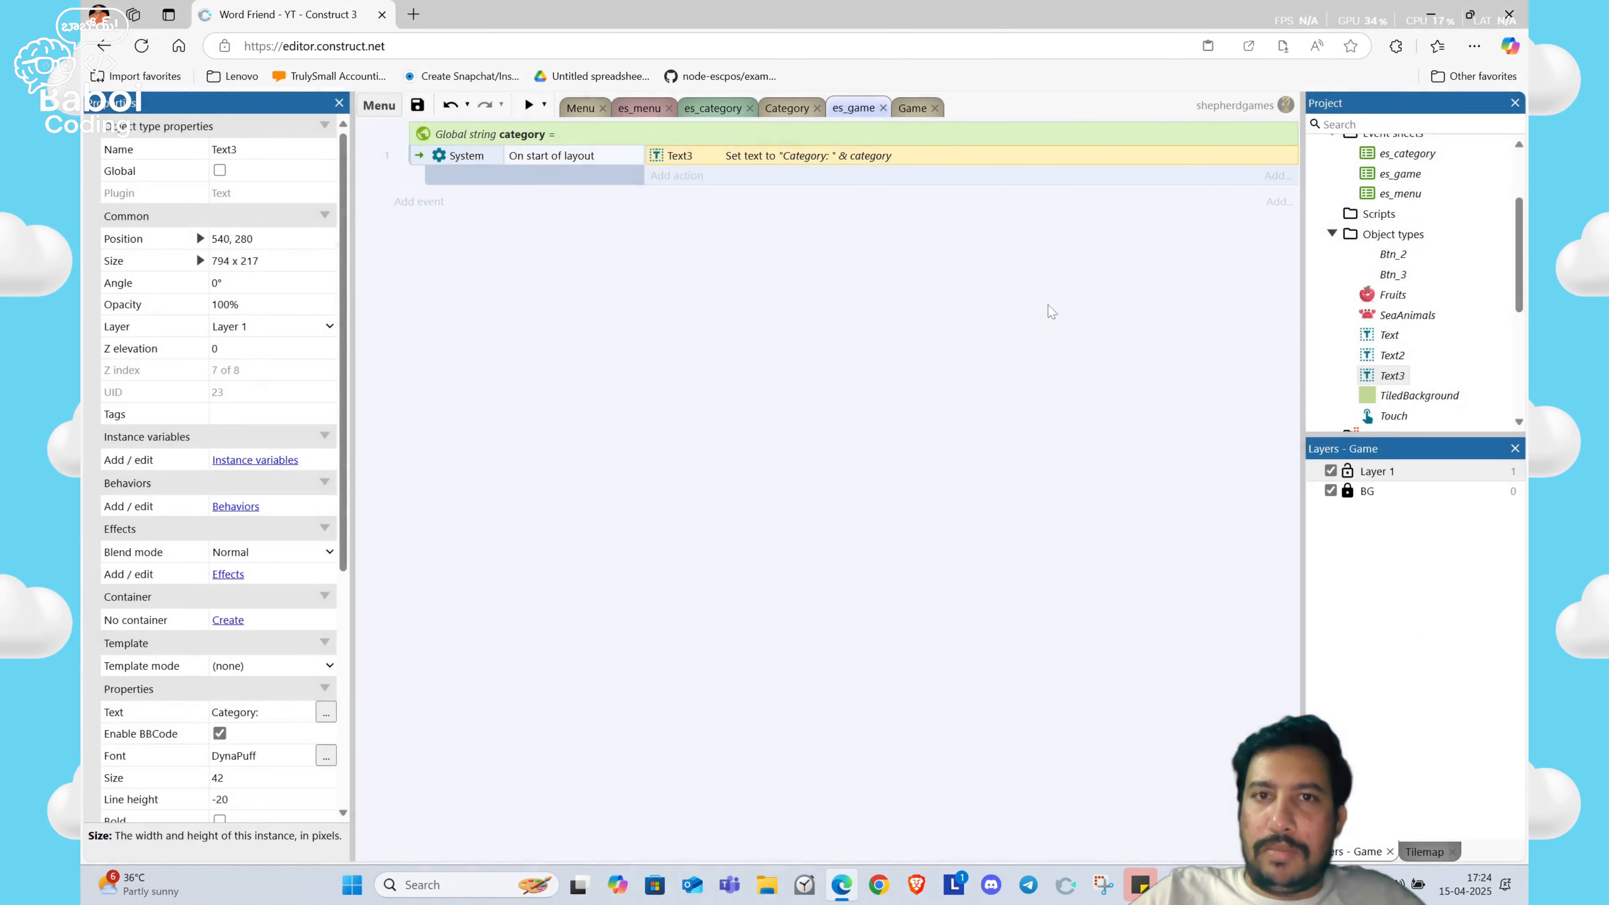
key(ctrl+s)
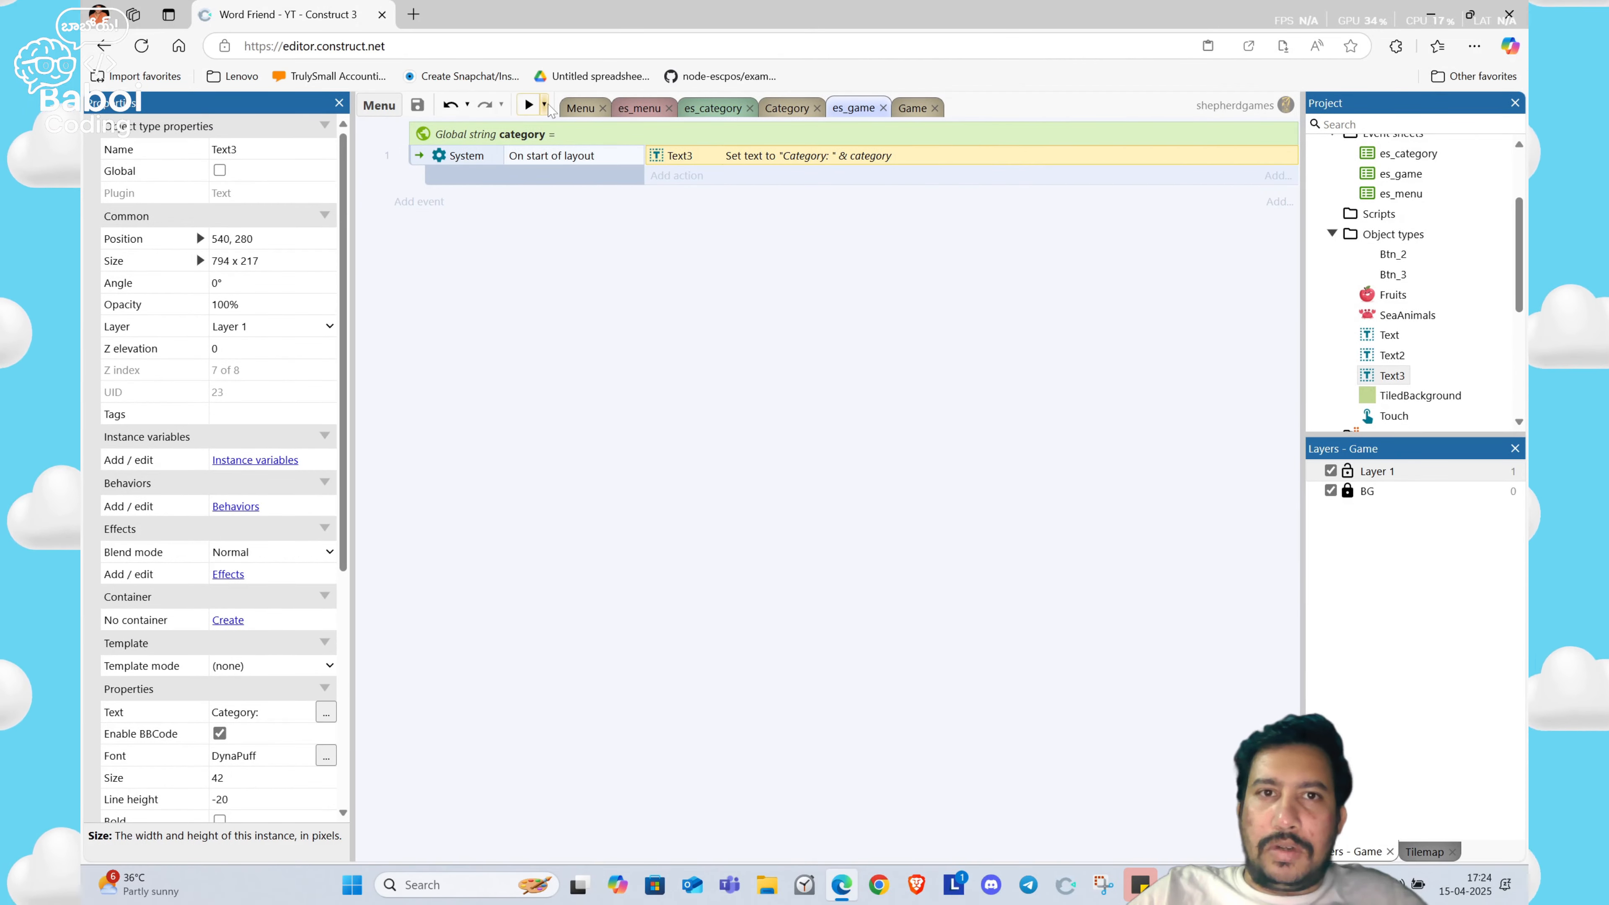